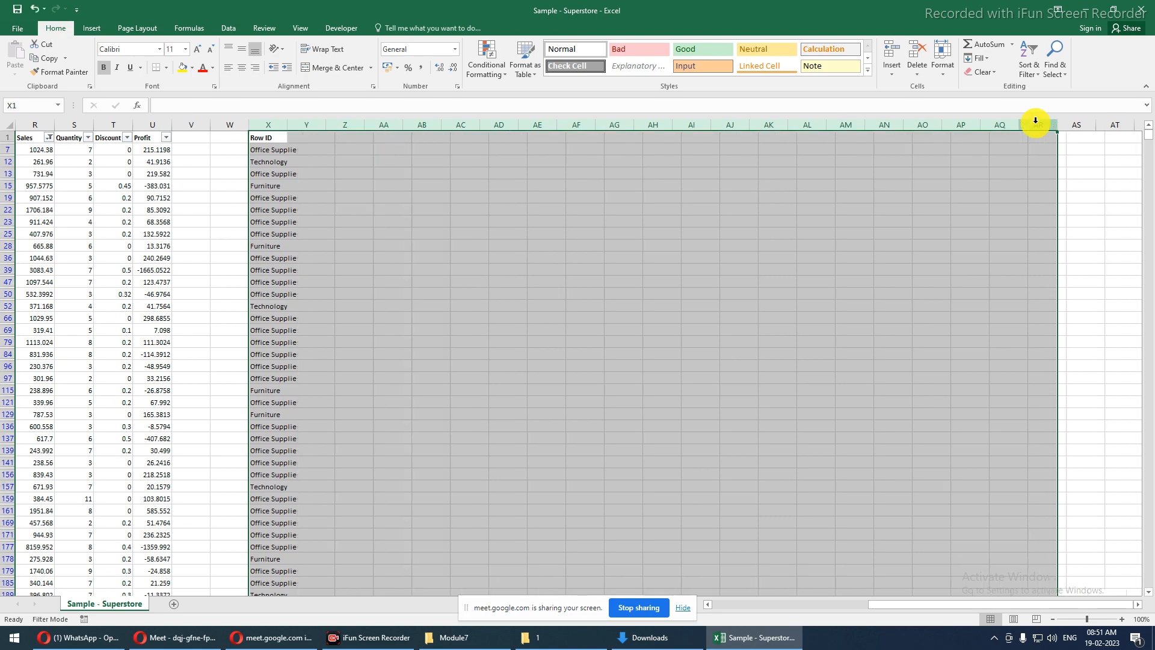
- Return to cell A1 and remove the filter from the Superstore data
key("ctrl+Home")
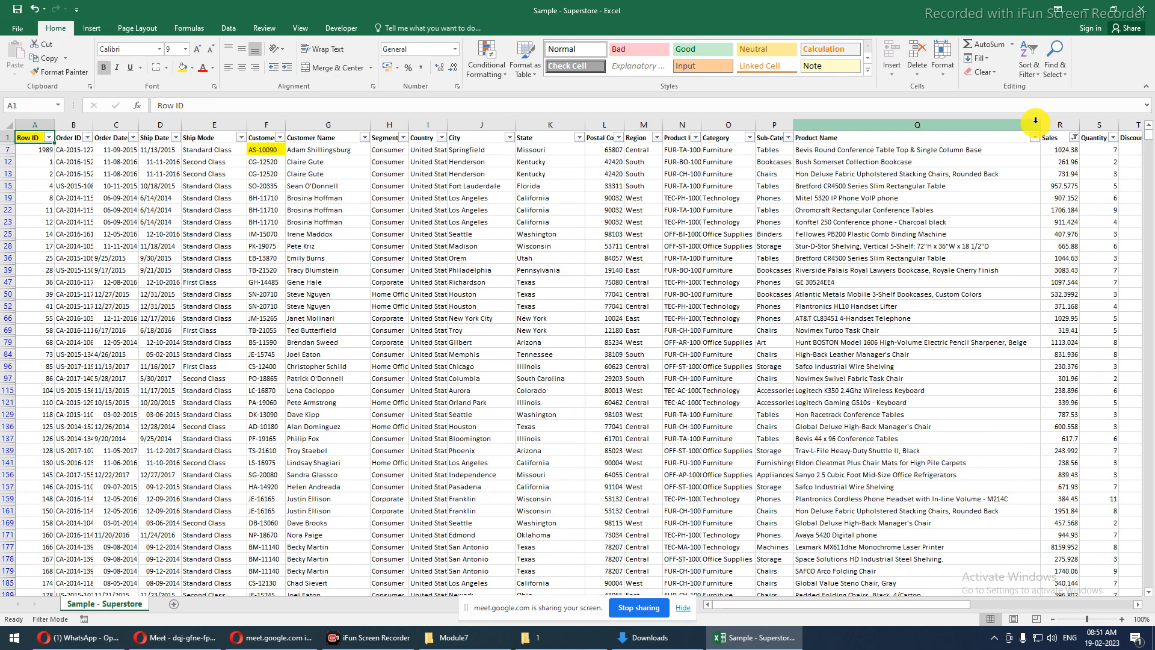
key("ctrl+shift+l")
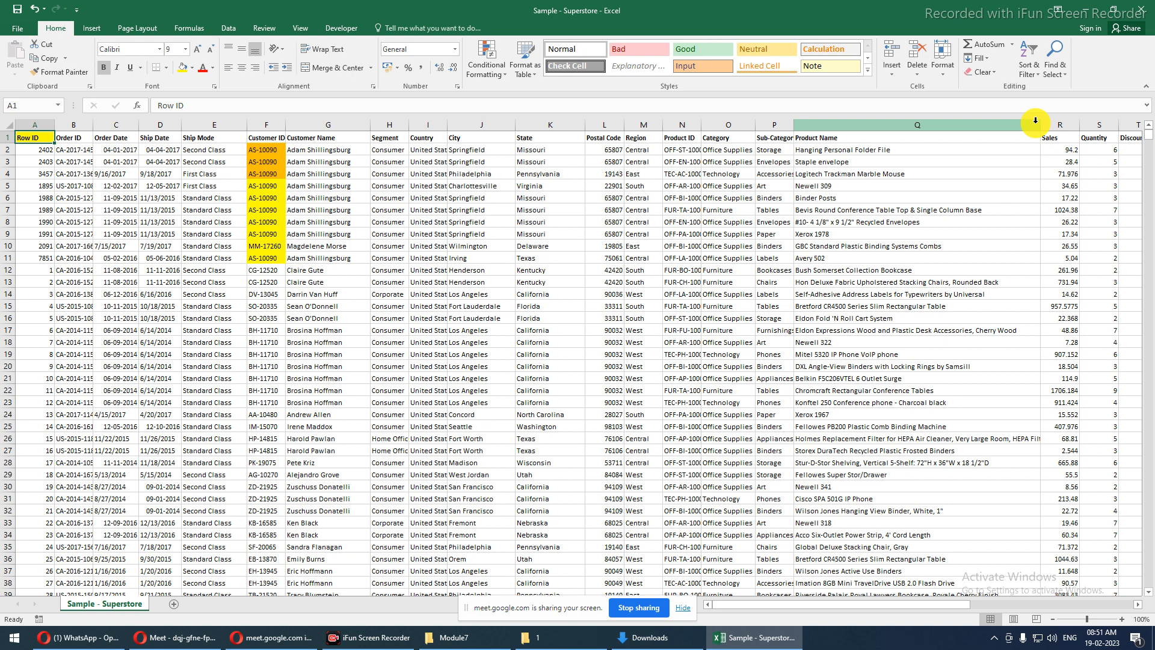
left_click(683, 609)
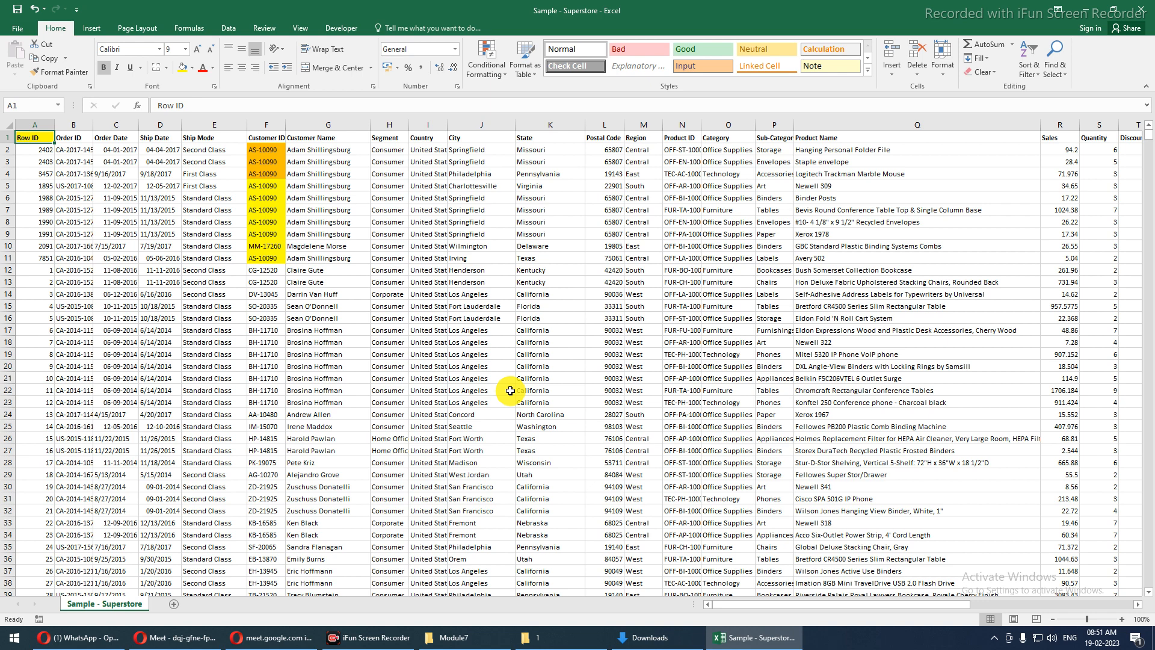
- Auto-fit the width of the Order ID column so the full IDs show
left_click(232, 28)
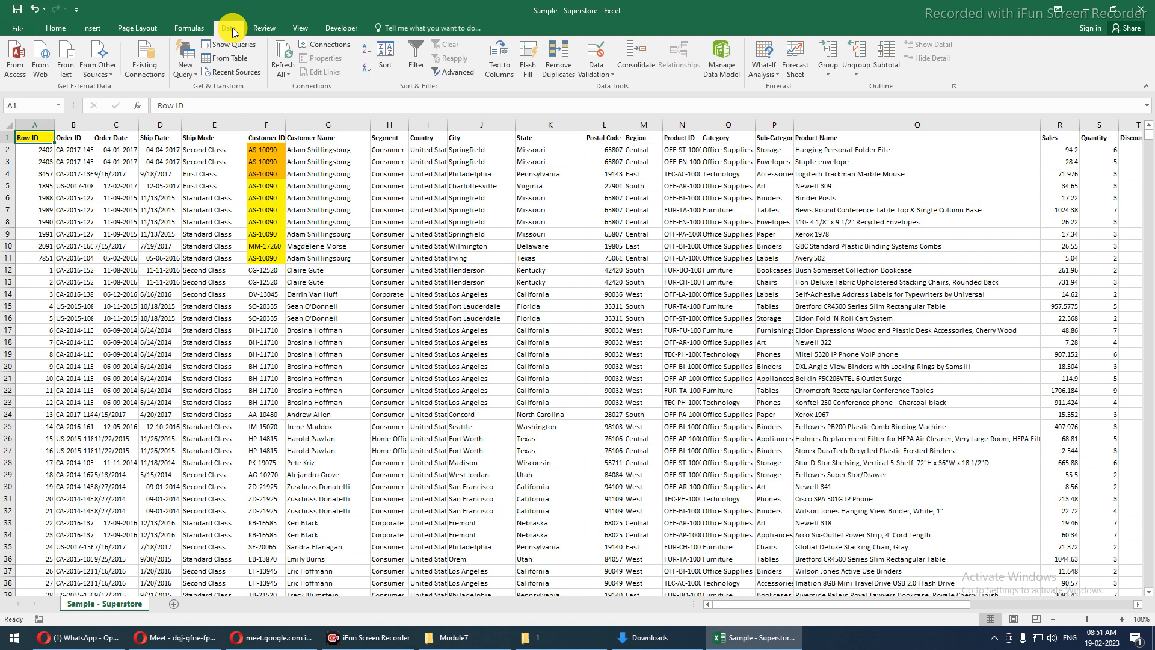
left_click(100, 23)
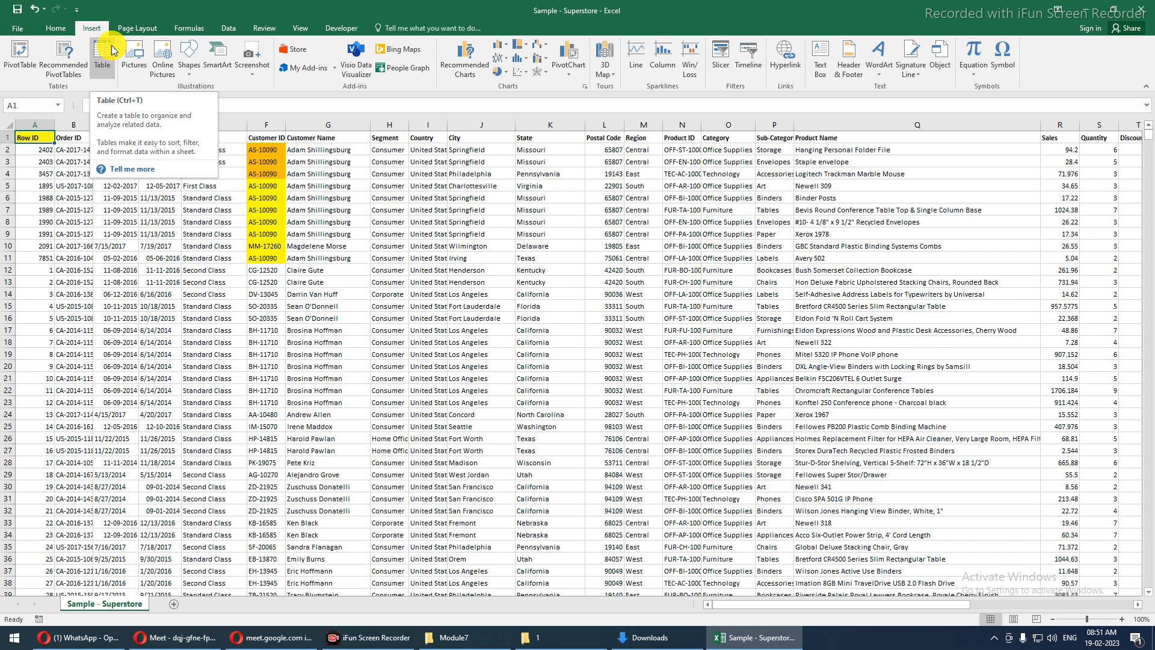
left_click_drag(20, 142, 952, 554)
left_click(157, 234)
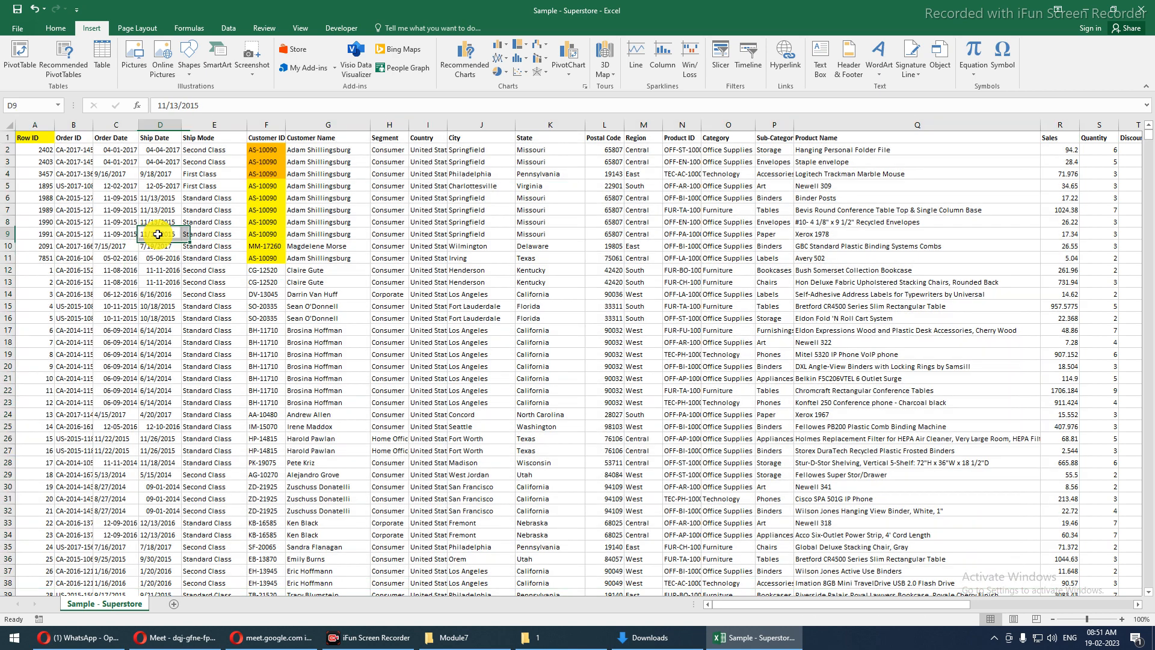
double_click(92, 125)
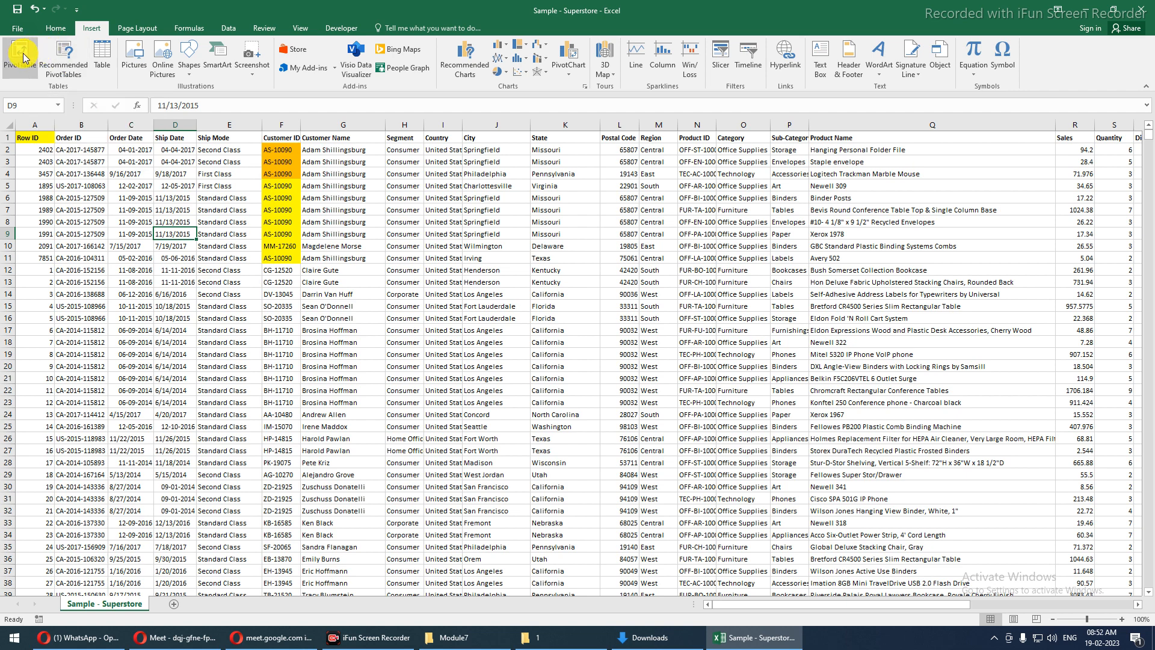
left_click(137, 198)
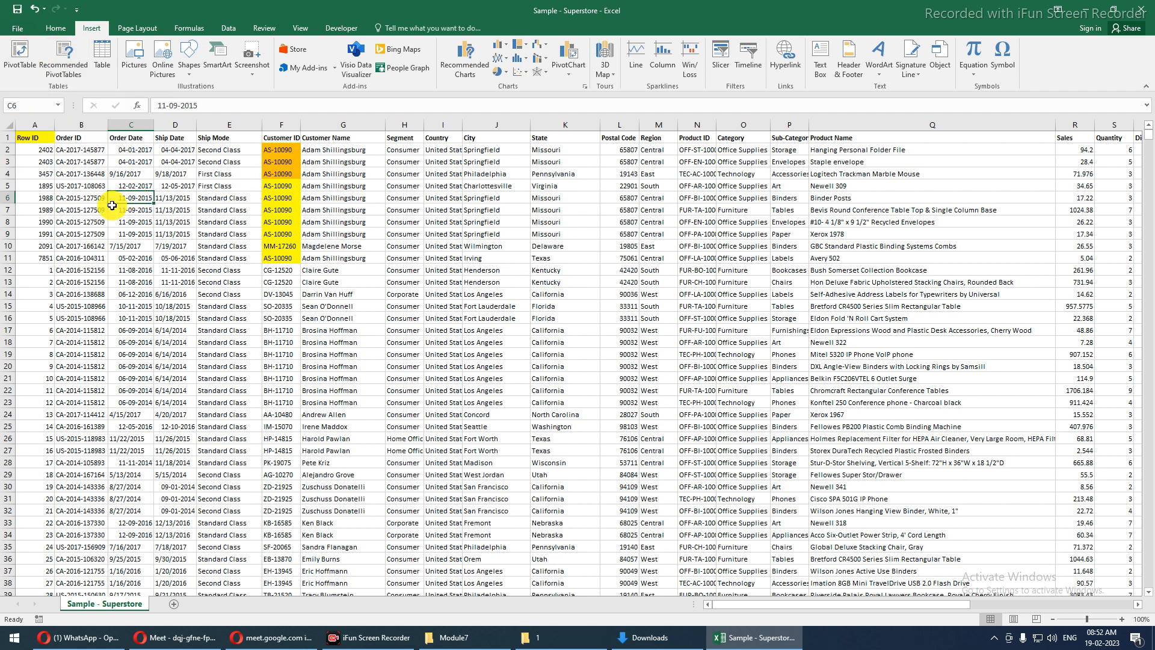
left_click(89, 214)
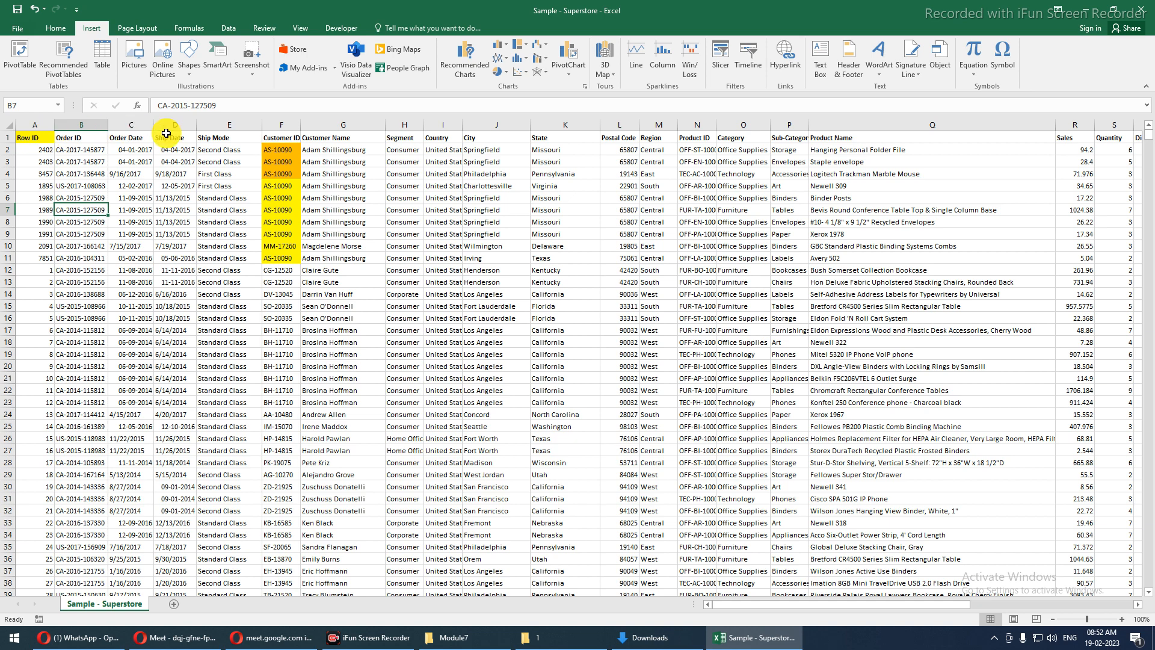
- Insert a blank column before the State column, separating it from the columns up to City
left_click_drag(548, 138, 555, 373)
left_click(552, 119)
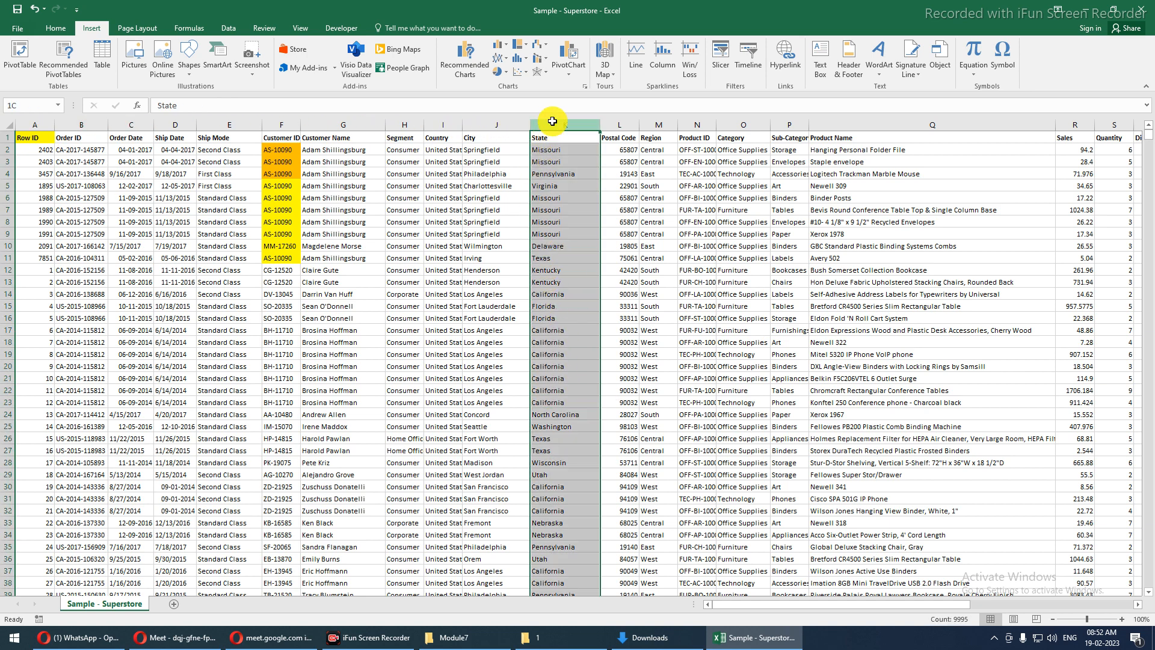
key("ctrl+shift+plus")
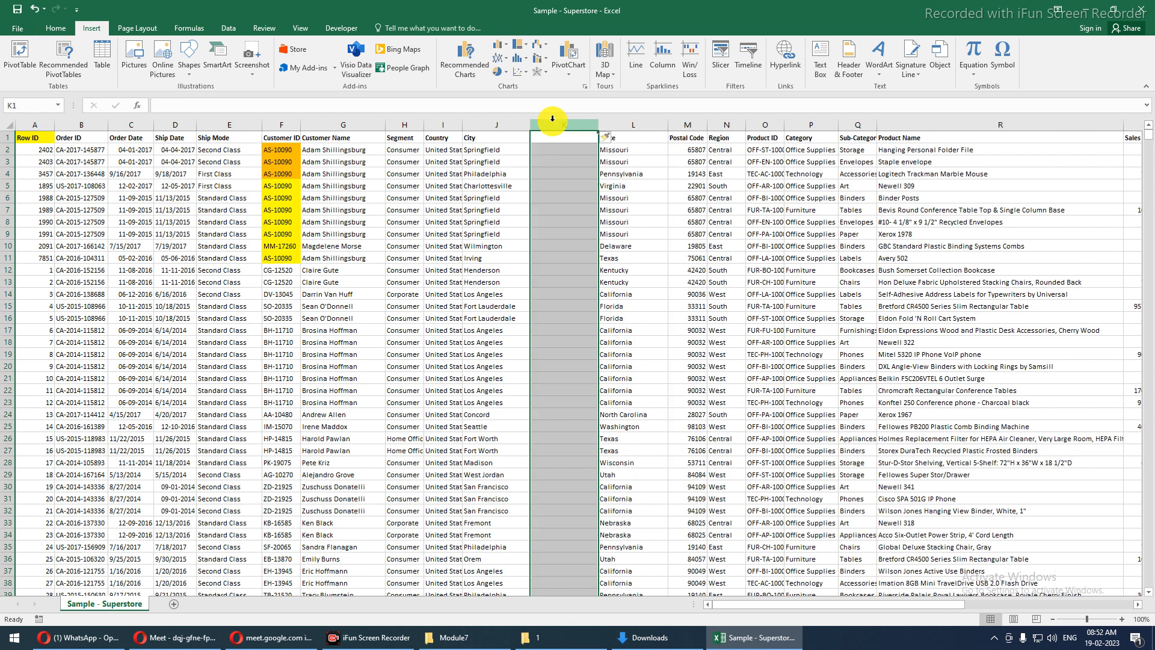
left_click(493, 125)
left_click_drag(493, 125, 338, 123)
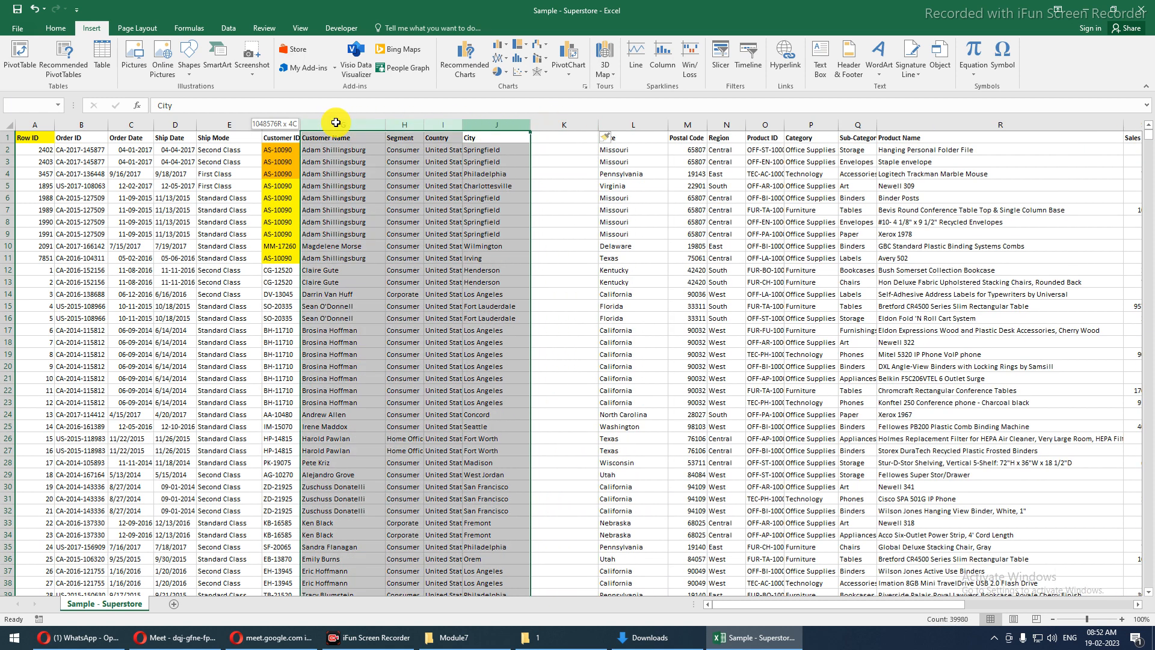
- Enter ss in cell K10 of the blank column, and delete the whole column K
left_click(562, 246)
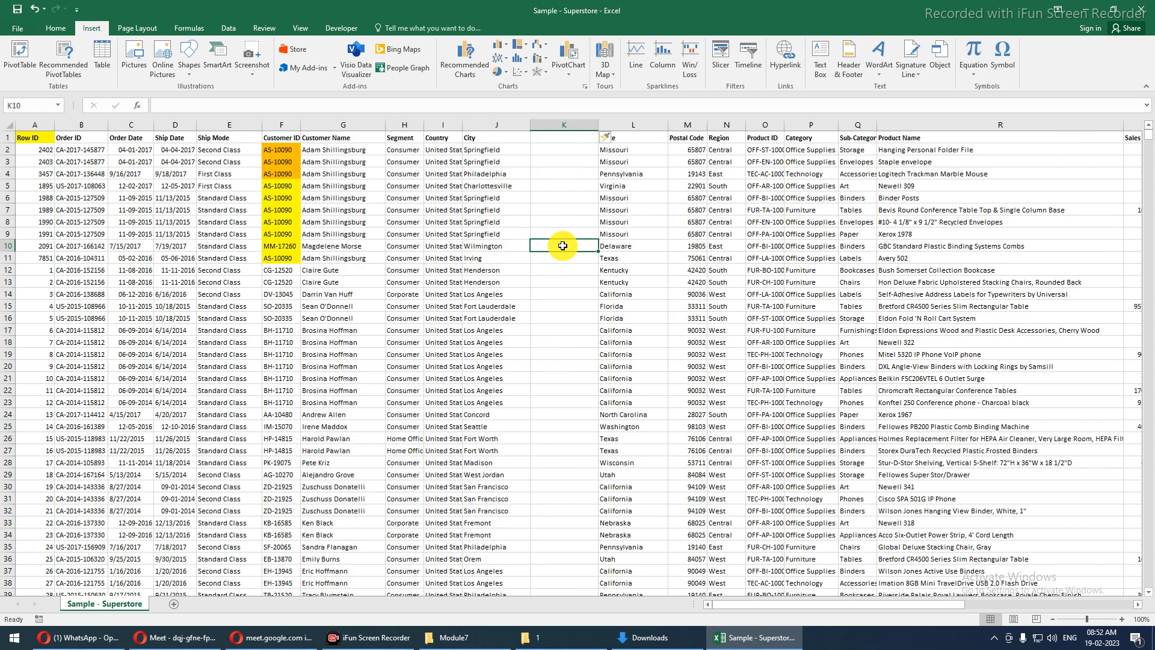
type("ss")
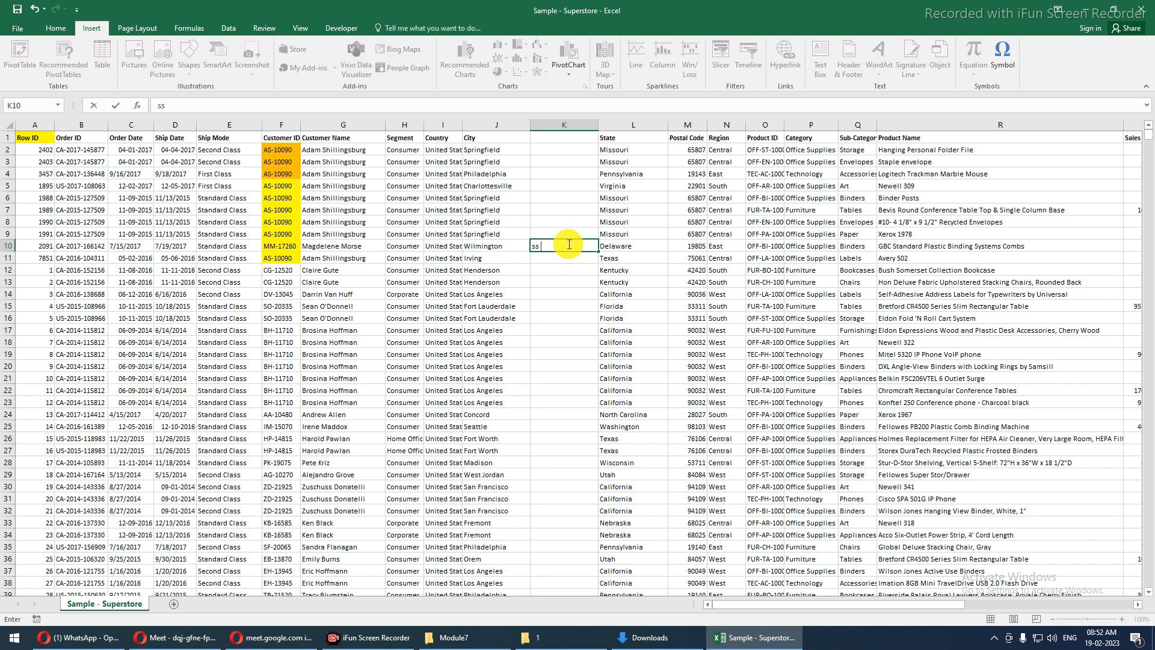
left_click_drag(472, 245, 613, 237)
left_click(569, 143)
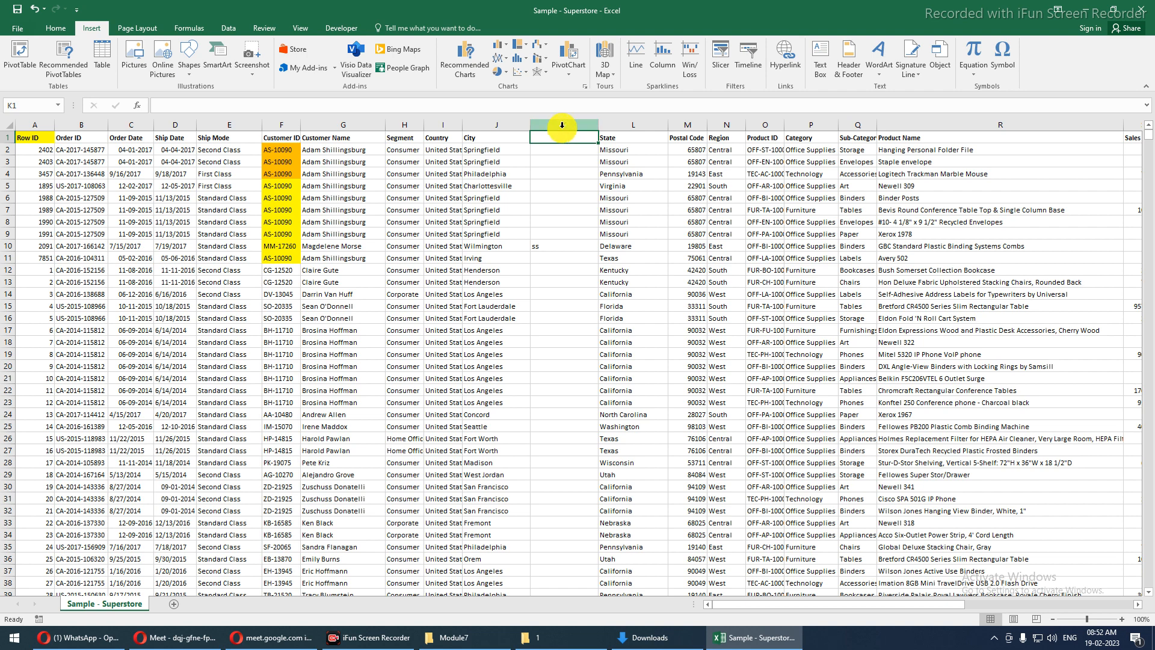
left_click(562, 125)
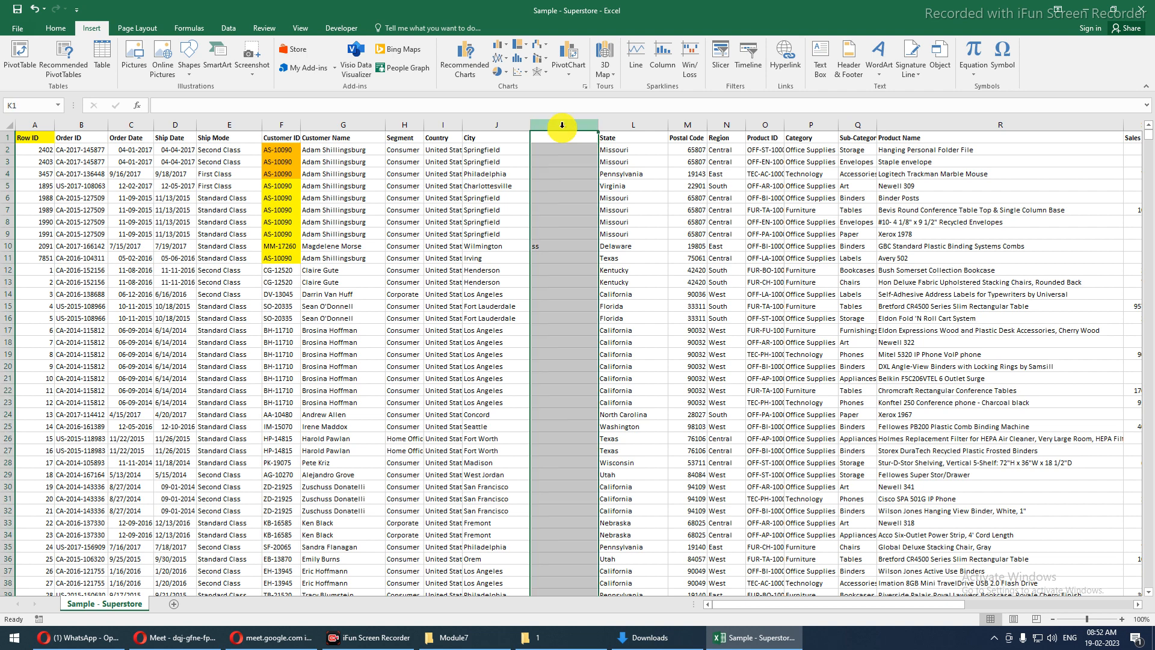
key("ctrl+minus")
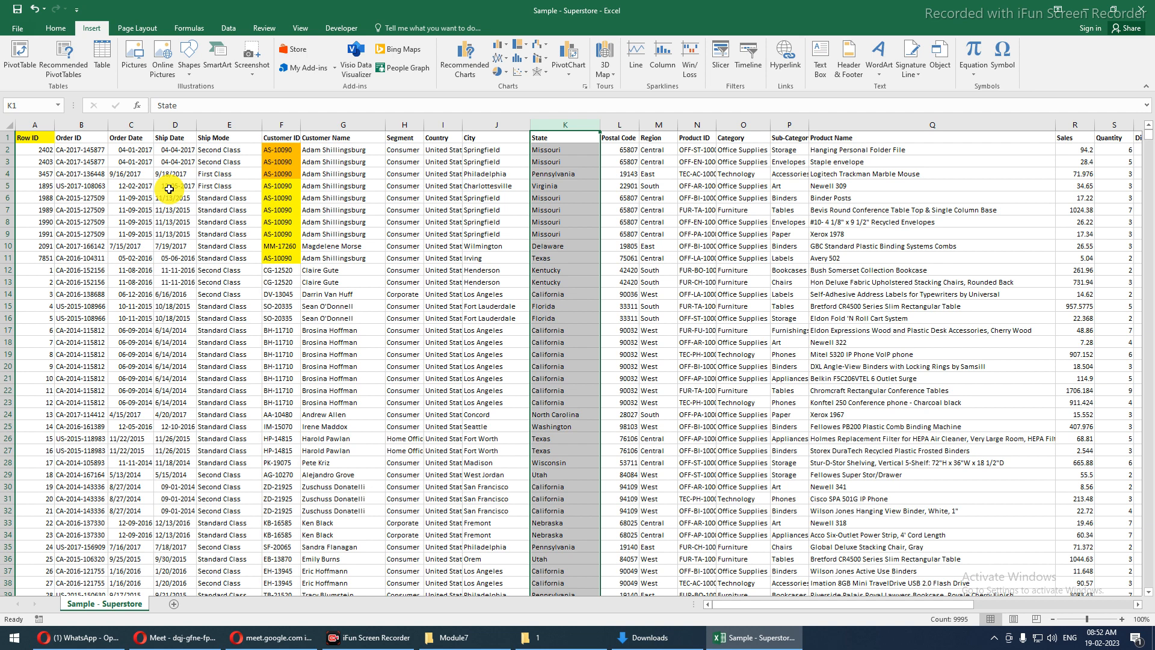
- Open the recommended PivotTables for the data and preview Sum of Profit by Region, moving the dialog to view the source columns
left_click(210, 240)
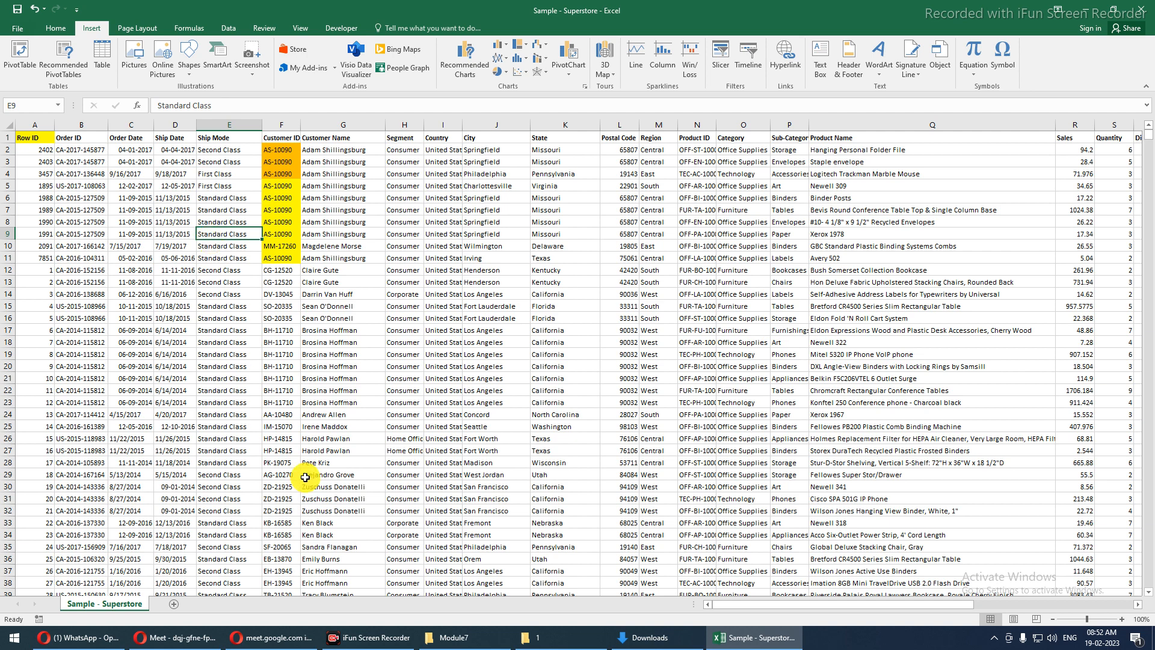
left_click(169, 221)
left_click(66, 62)
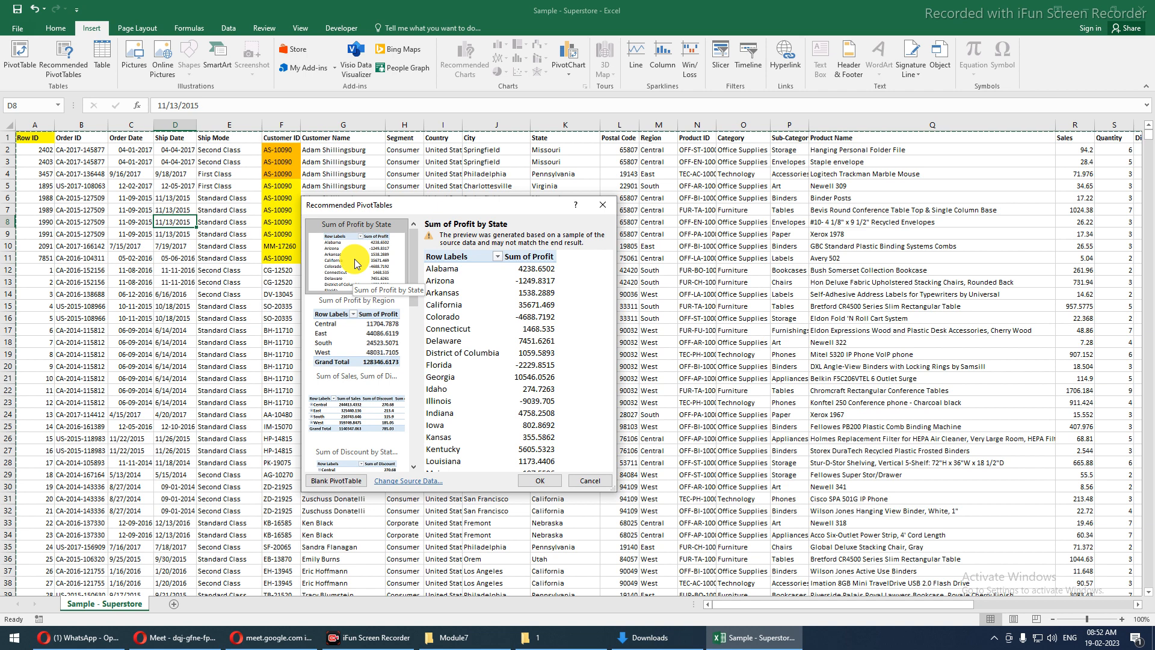
left_click(347, 345)
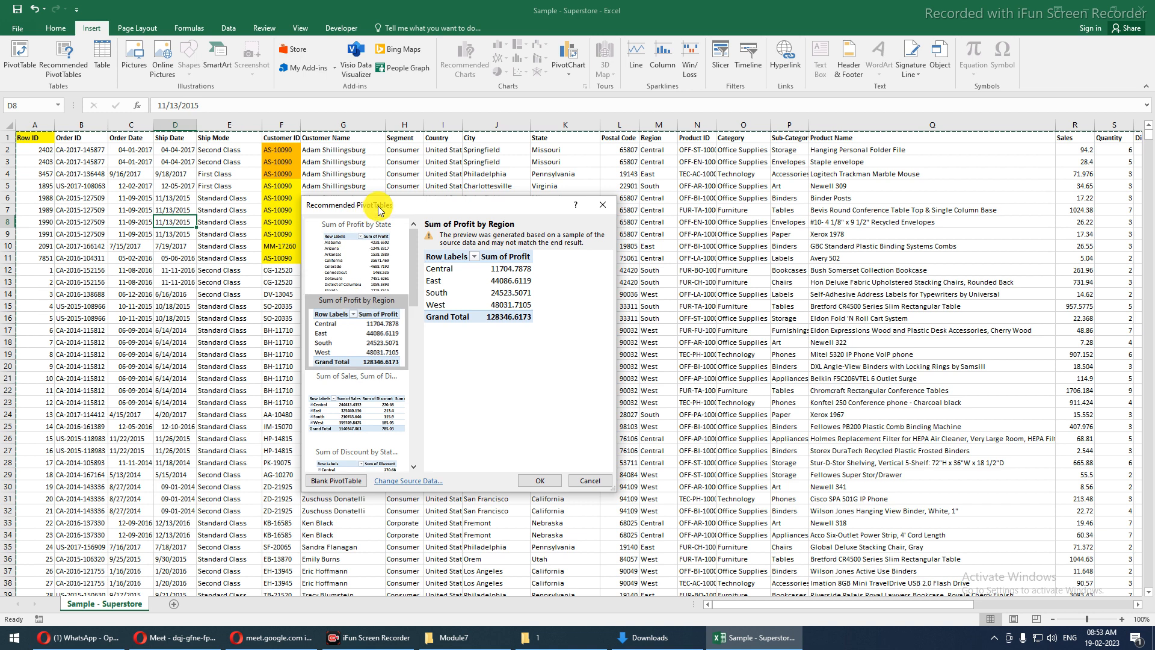
left_click_drag(383, 206, 277, 256)
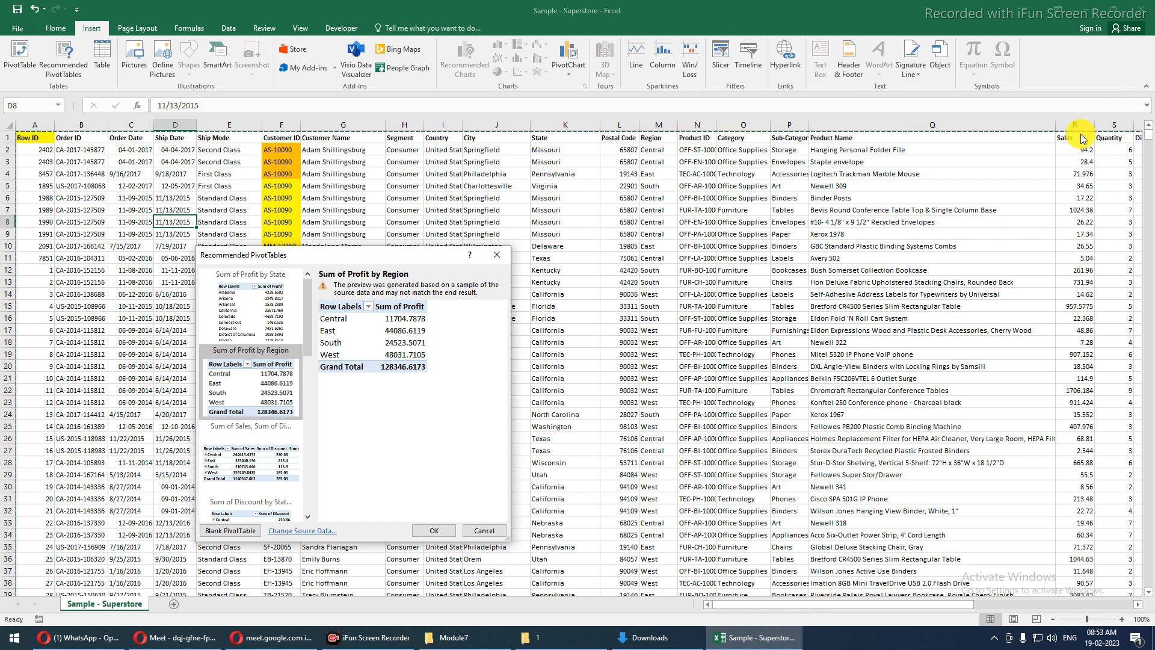
left_click_drag(432, 256, 719, 270)
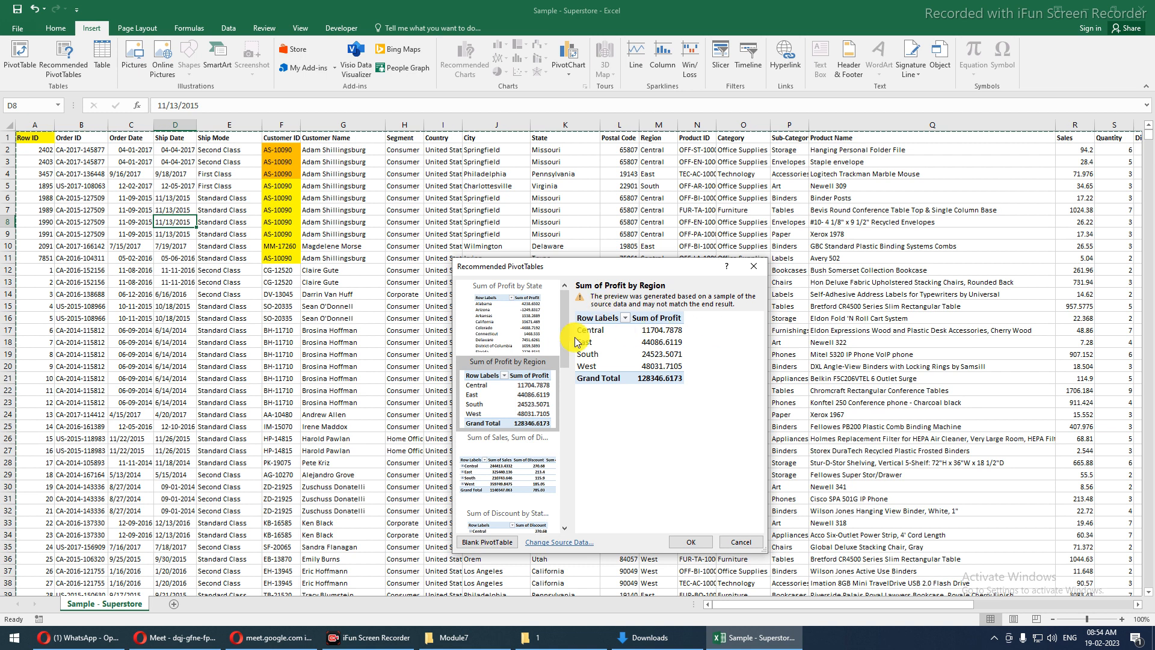
- Widen the recommendations dialog and preview the PivotTables for sales and discount by region, discount by segment and profit by state
left_click(495, 471)
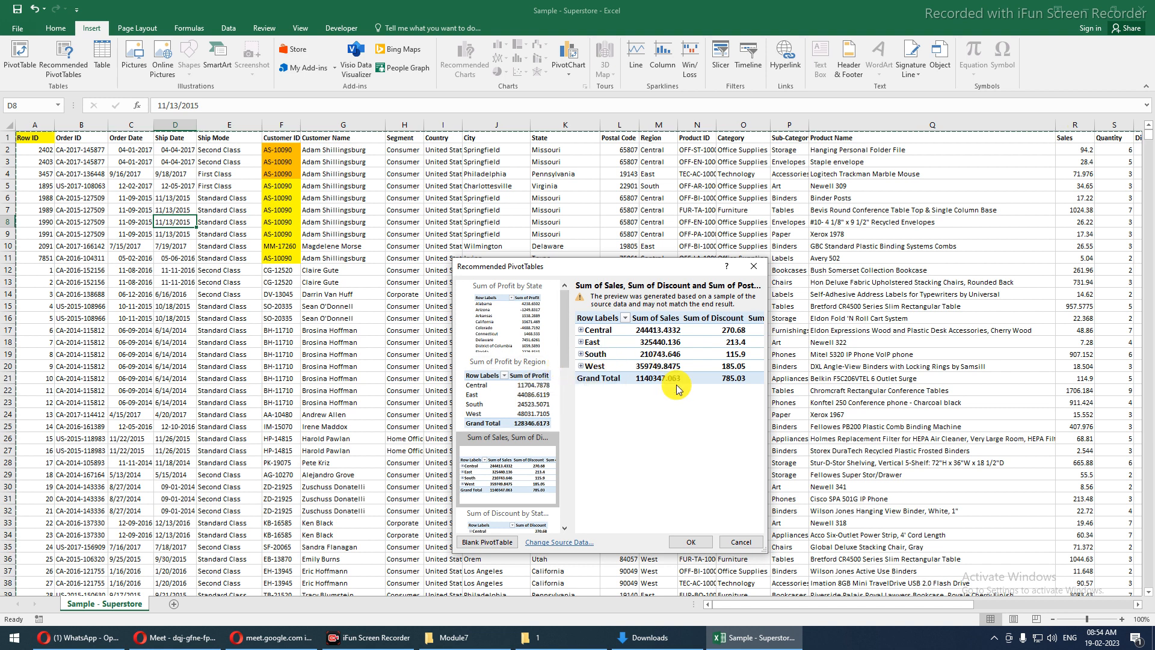
left_click_drag(770, 551, 1052, 485)
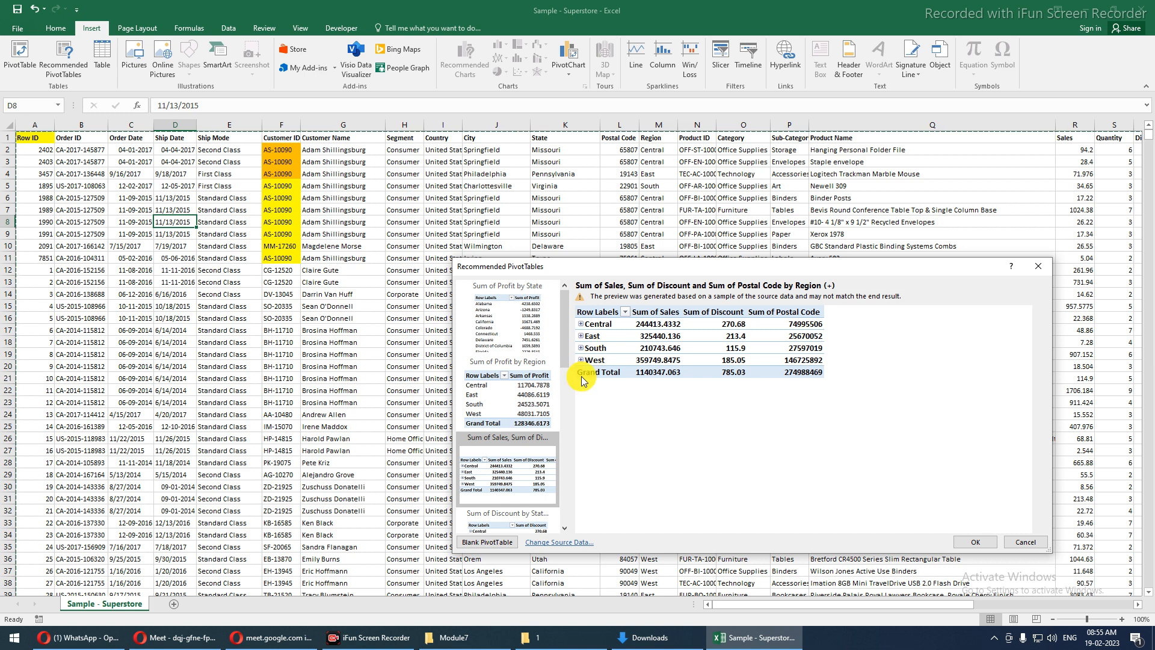
scroll(527, 433, "down", 3)
scroll(528, 433, "down", 1)
left_click(514, 425)
left_click(511, 492)
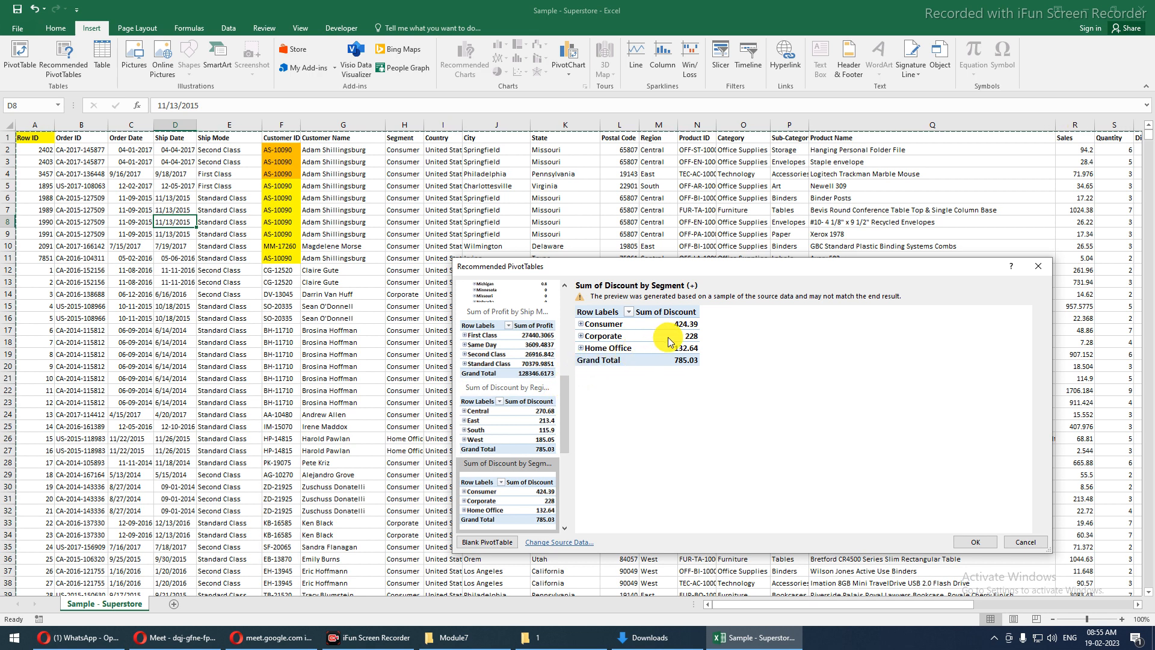
left_click_drag(563, 416, 579, 314)
left_click(518, 334)
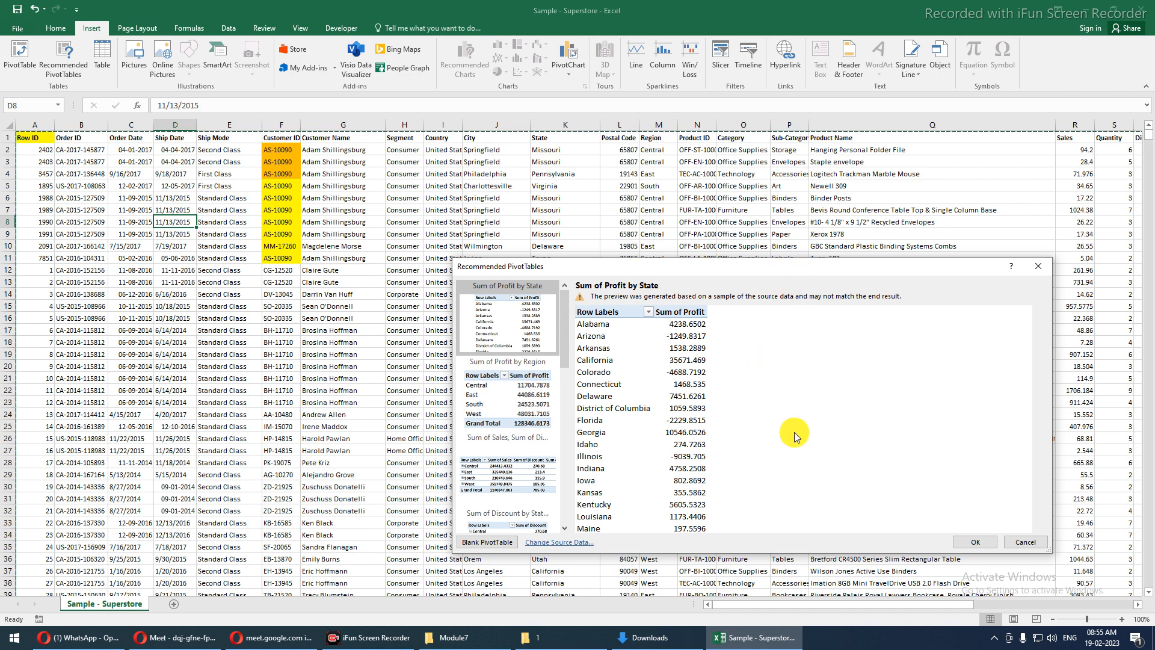
- Open the PivotTable source data settings and reselect the range $A$1:$U$9995 on the Sample - Superstore sheet
left_click(542, 543)
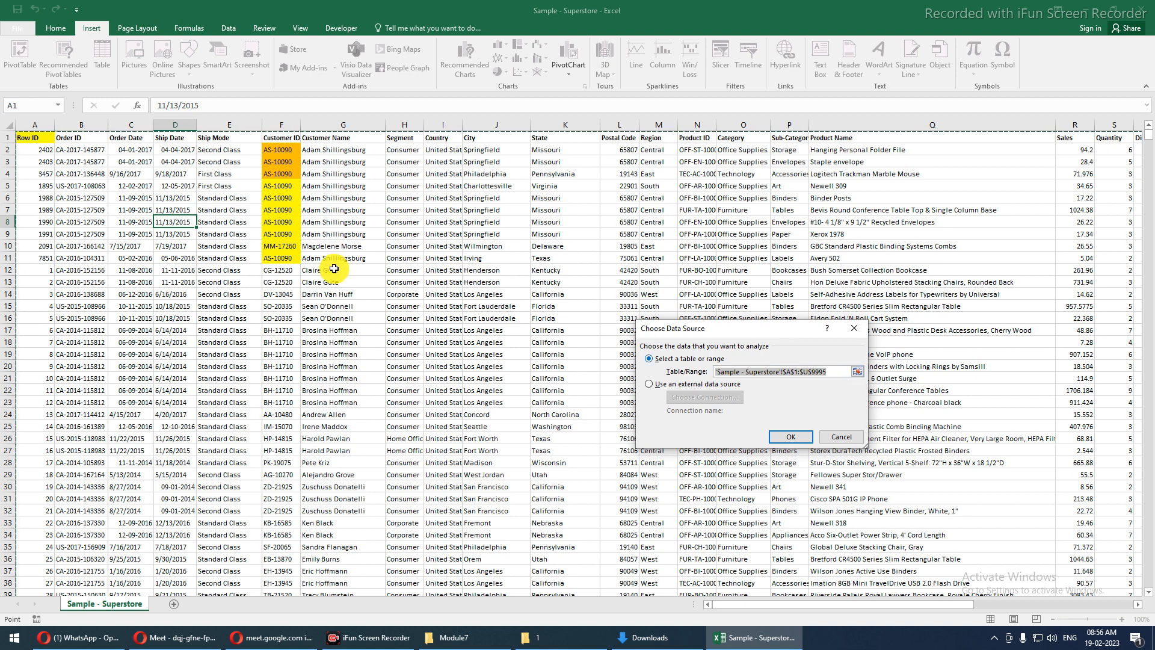
left_click_drag(830, 373, 681, 370)
key("BackSpace")
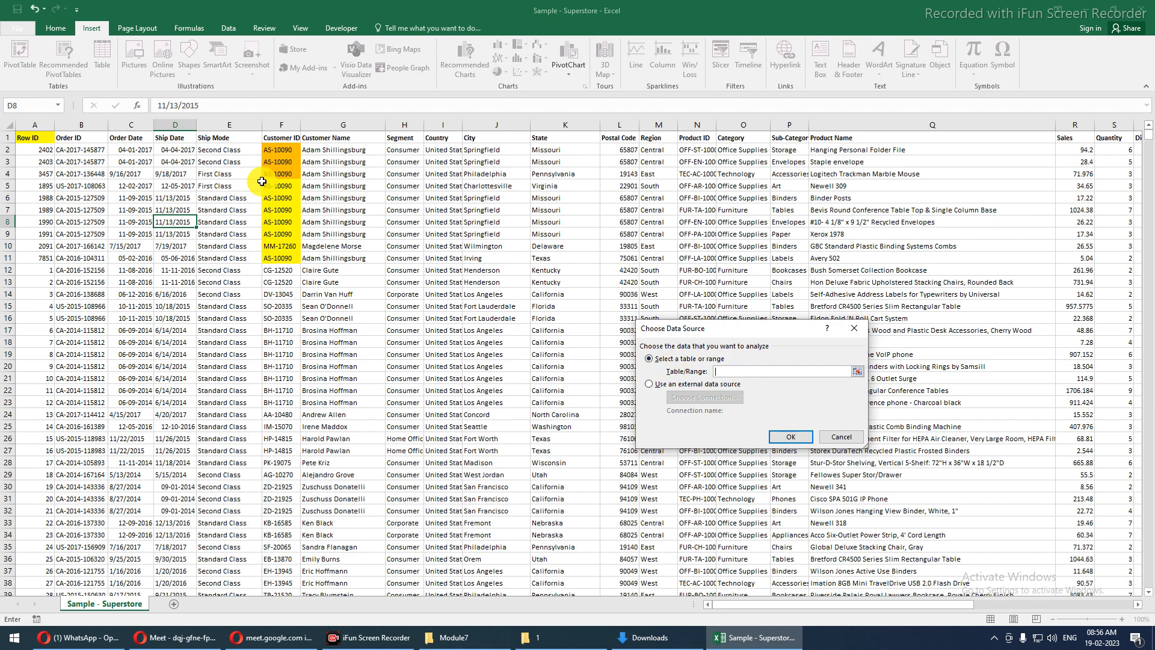
left_click(30, 137)
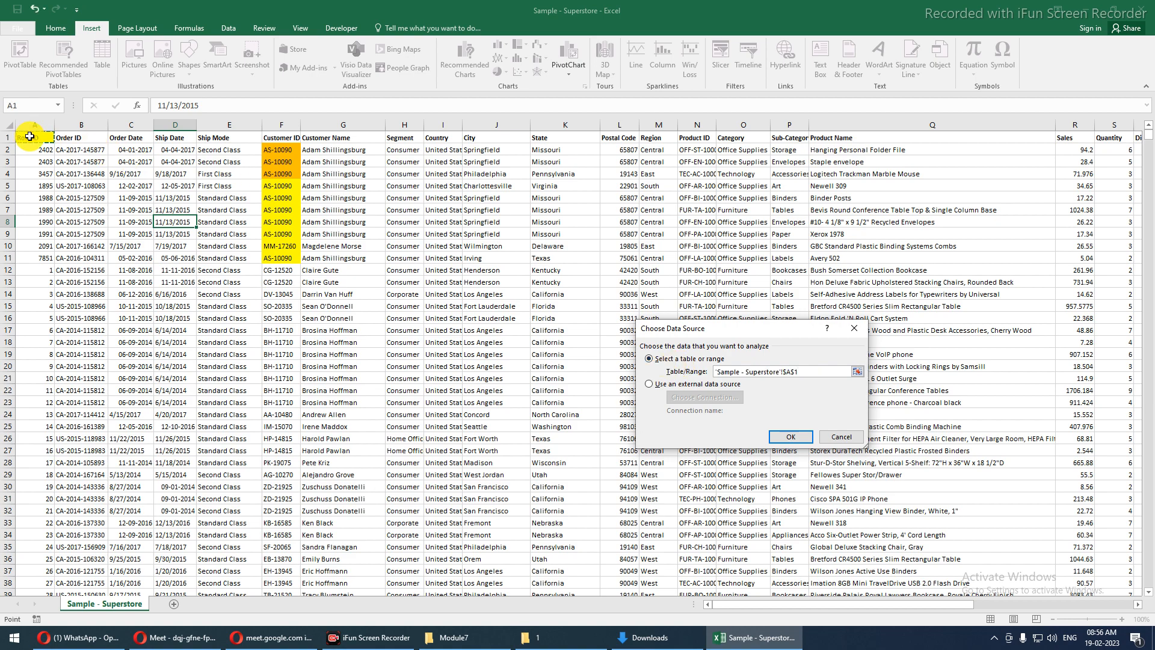
key("ctrl+shift+Down")
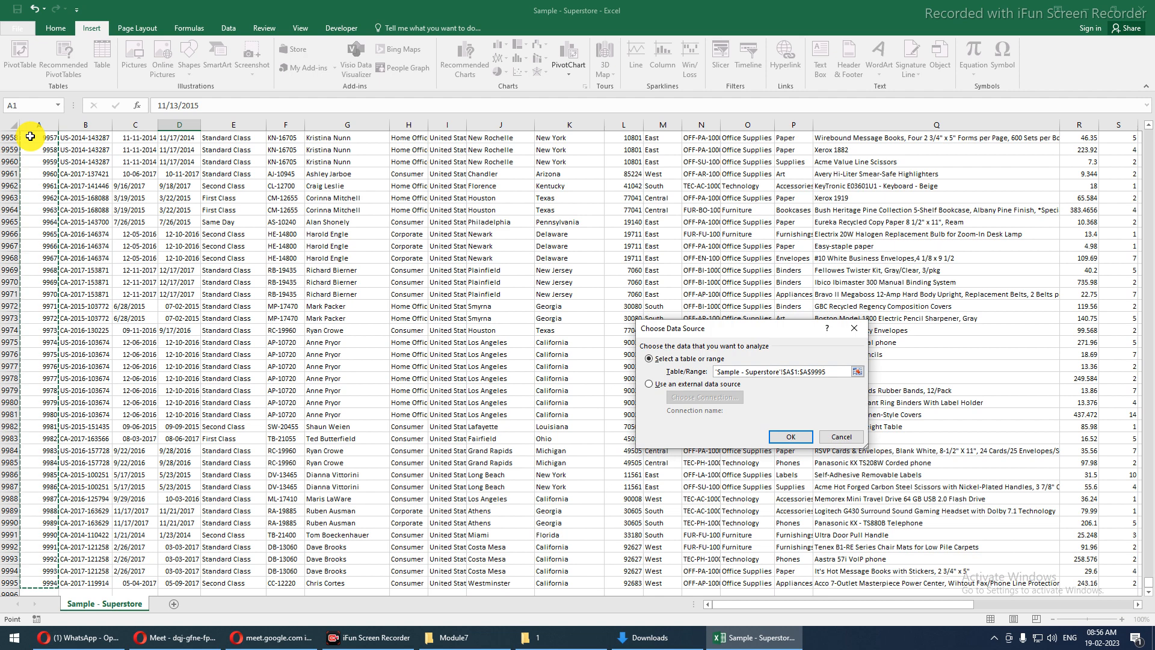
key("ctrl+shift+Right")
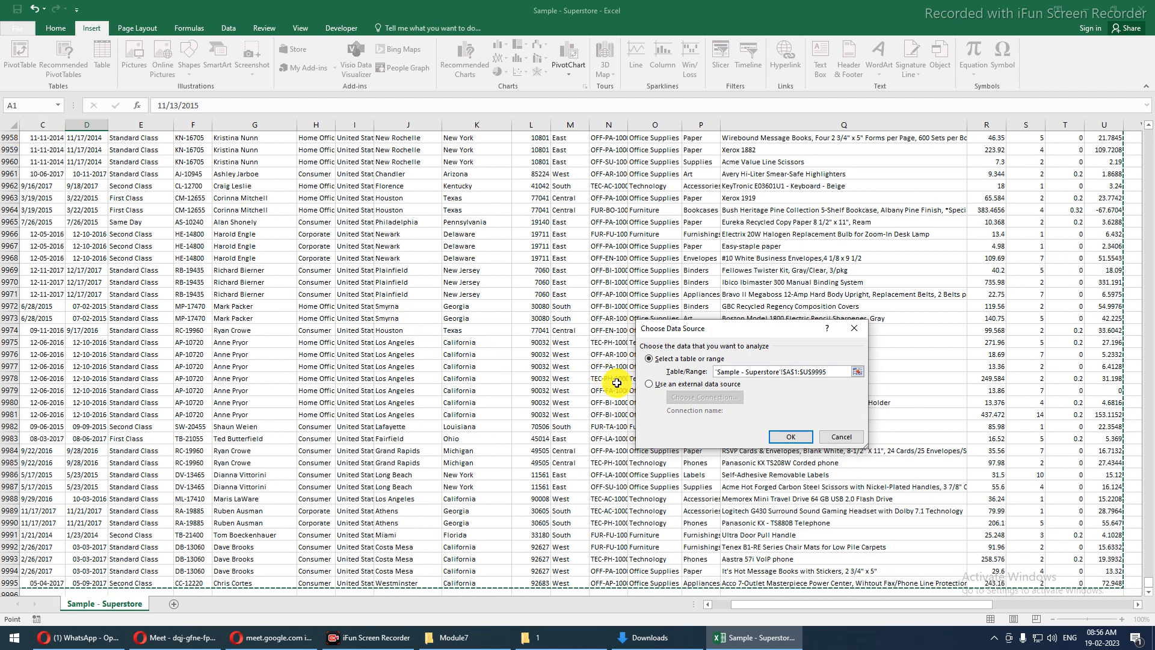
- Switch the source to an external data source, view the existing connections, and close the list without choosing one
left_click(651, 385)
left_click(651, 385)
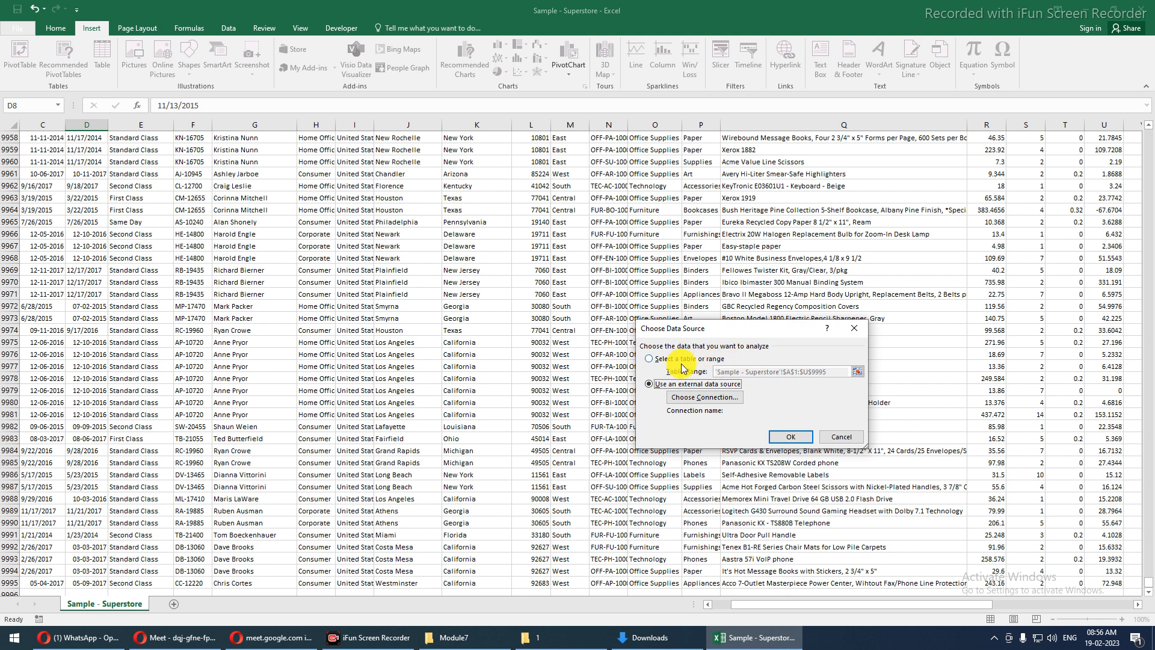
left_click(696, 402)
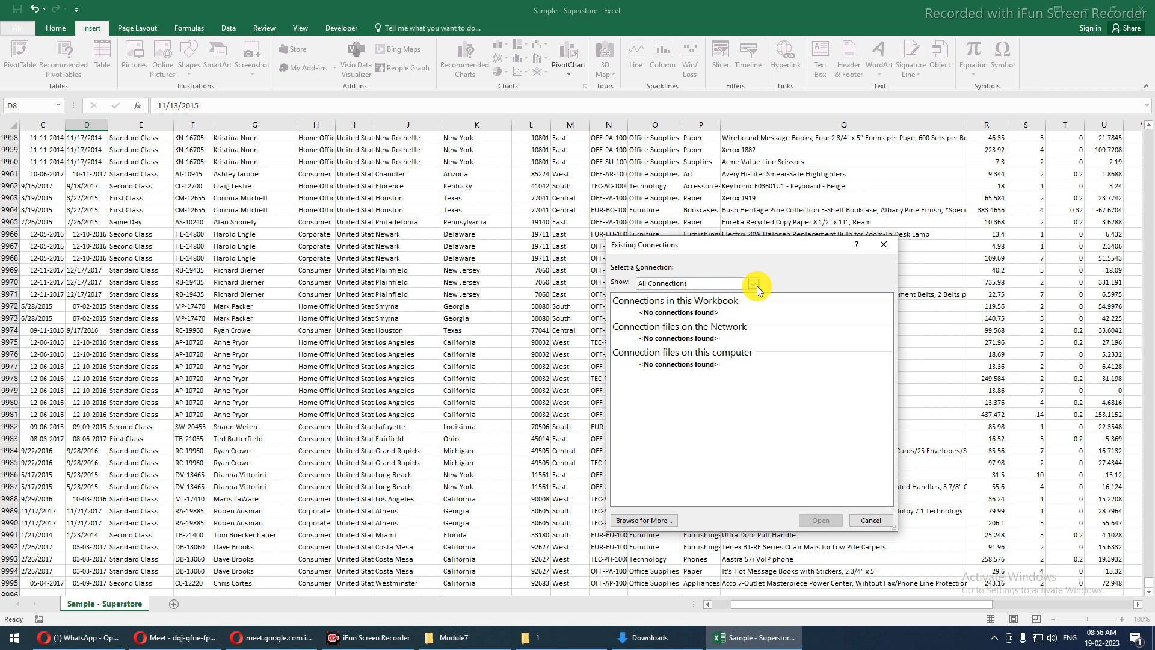
left_click(756, 284)
left_click(757, 284)
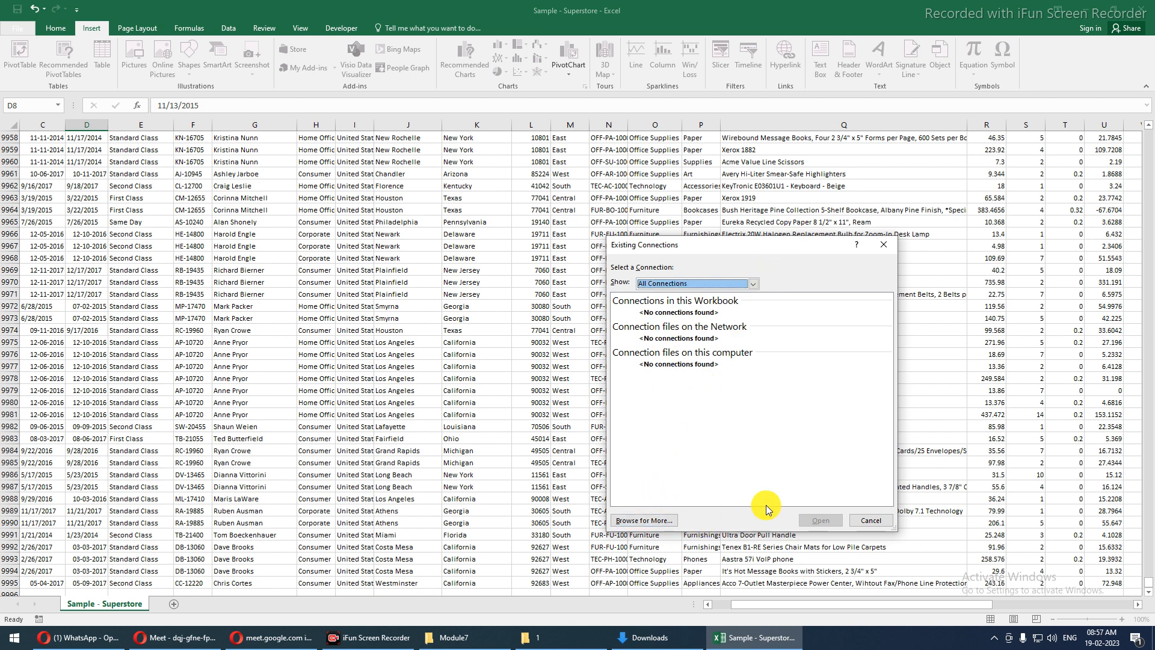
left_click(864, 519)
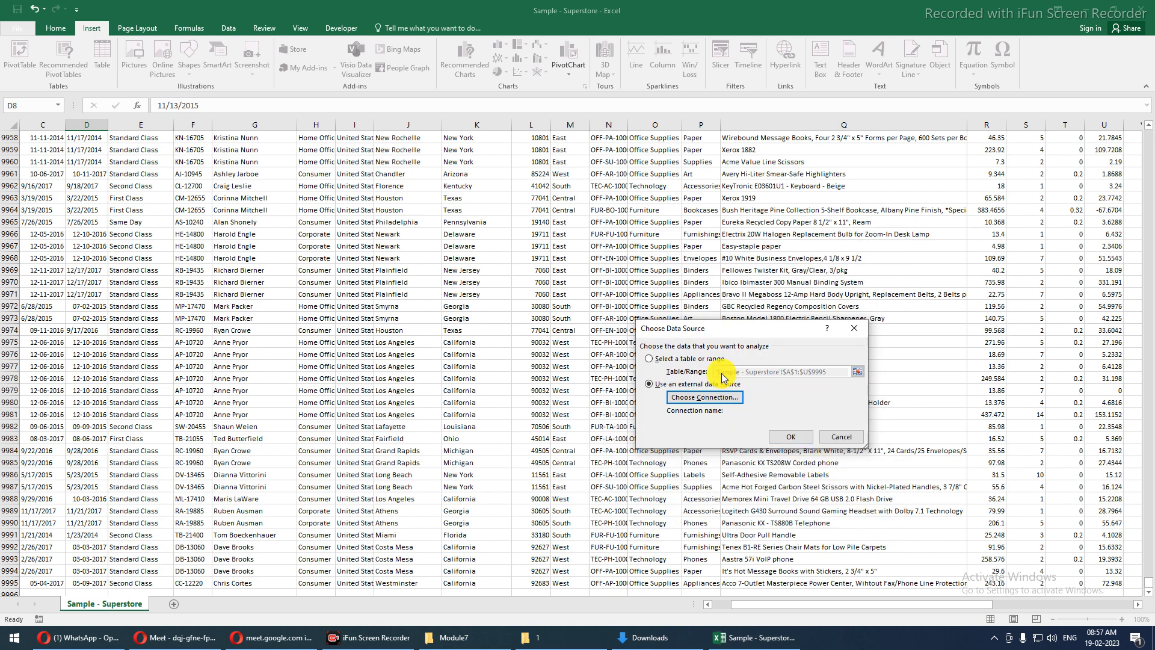
- Switch the source back to the table range $A$1:$U$9995 and insert the recommended Sum of Profit by Region PivotTable
left_click(666, 363)
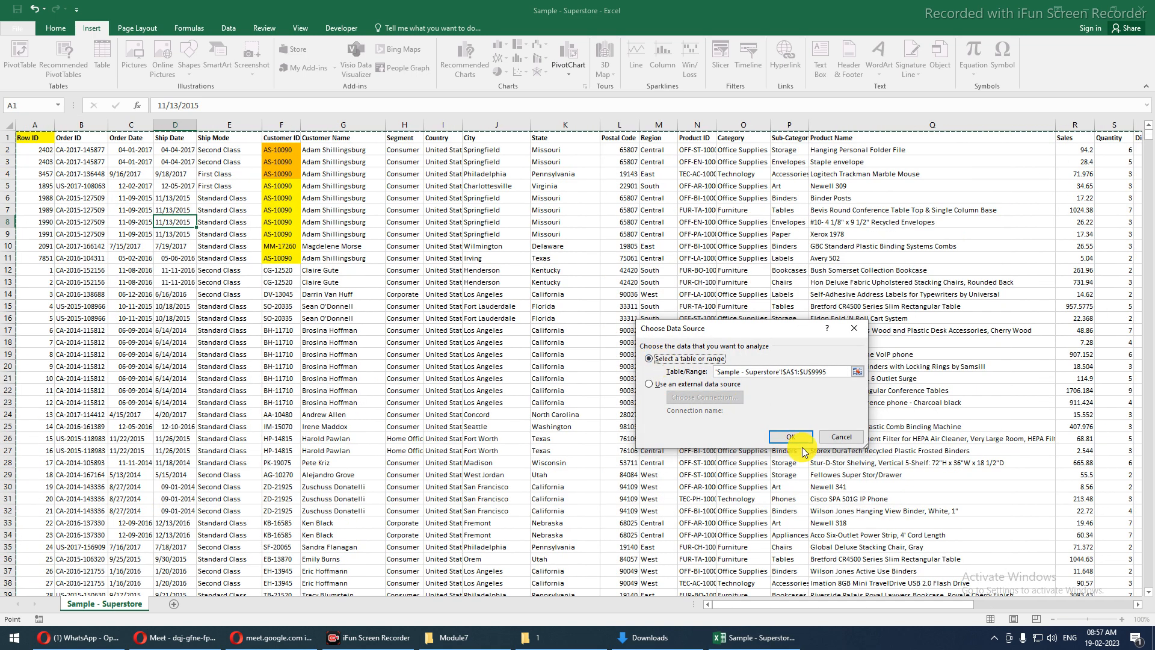
left_click(791, 437)
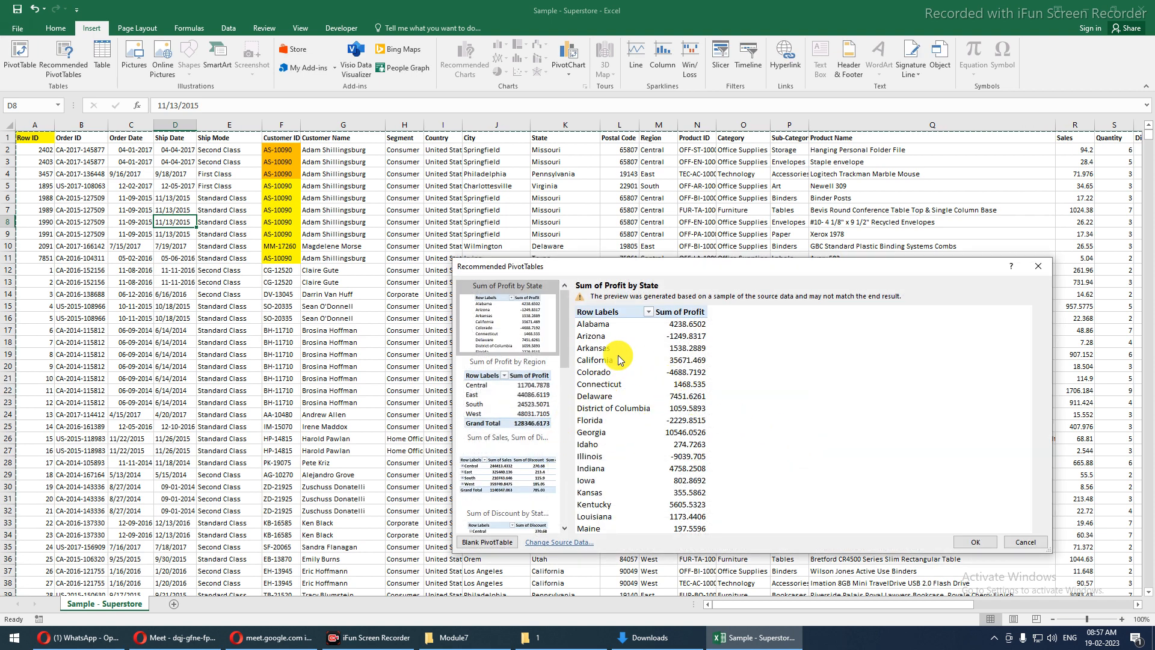
left_click(514, 396)
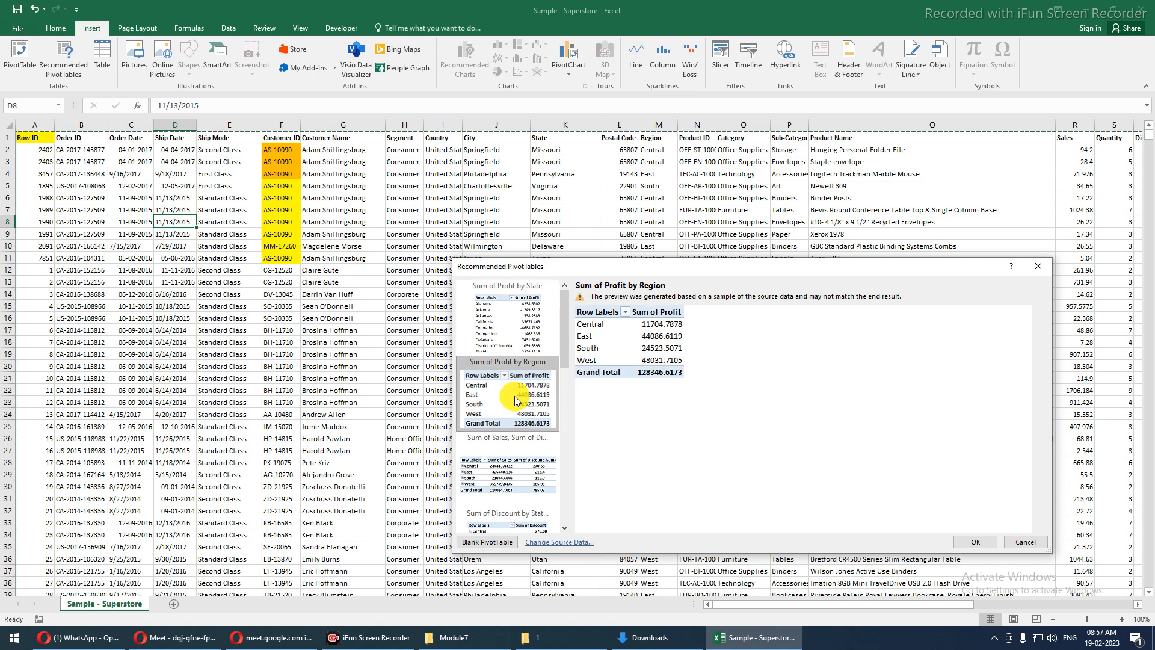
left_click(970, 544)
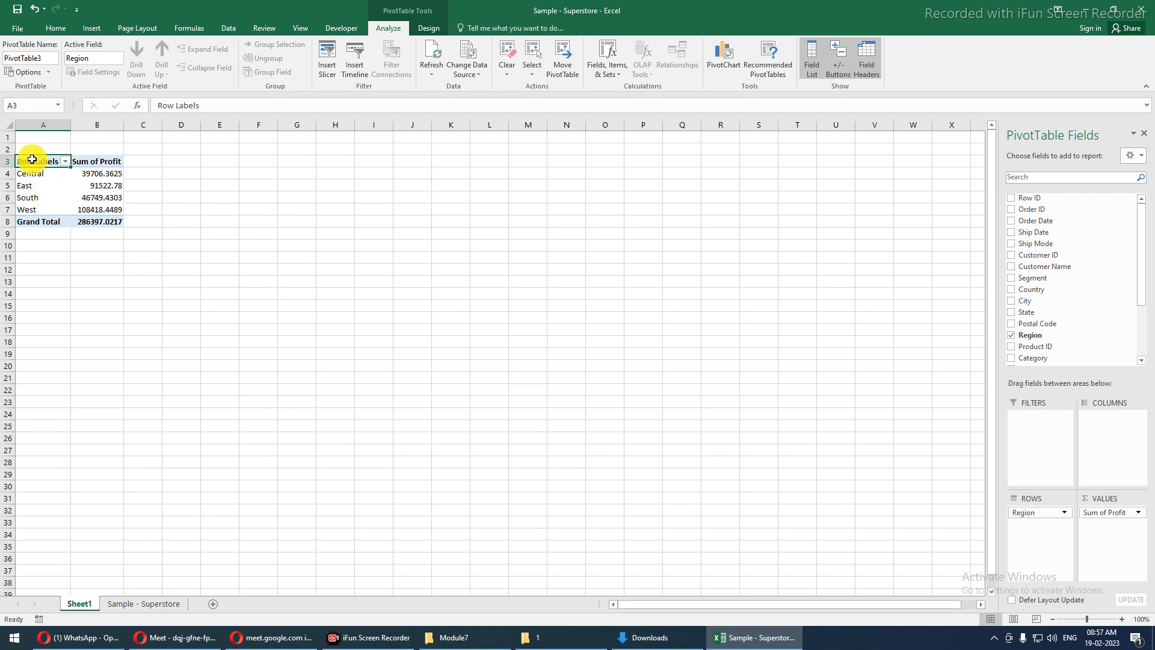
- Examine the Row Labels and Sum of Profit headers and the Grand Total row of the new PivotTable
left_click(92, 162)
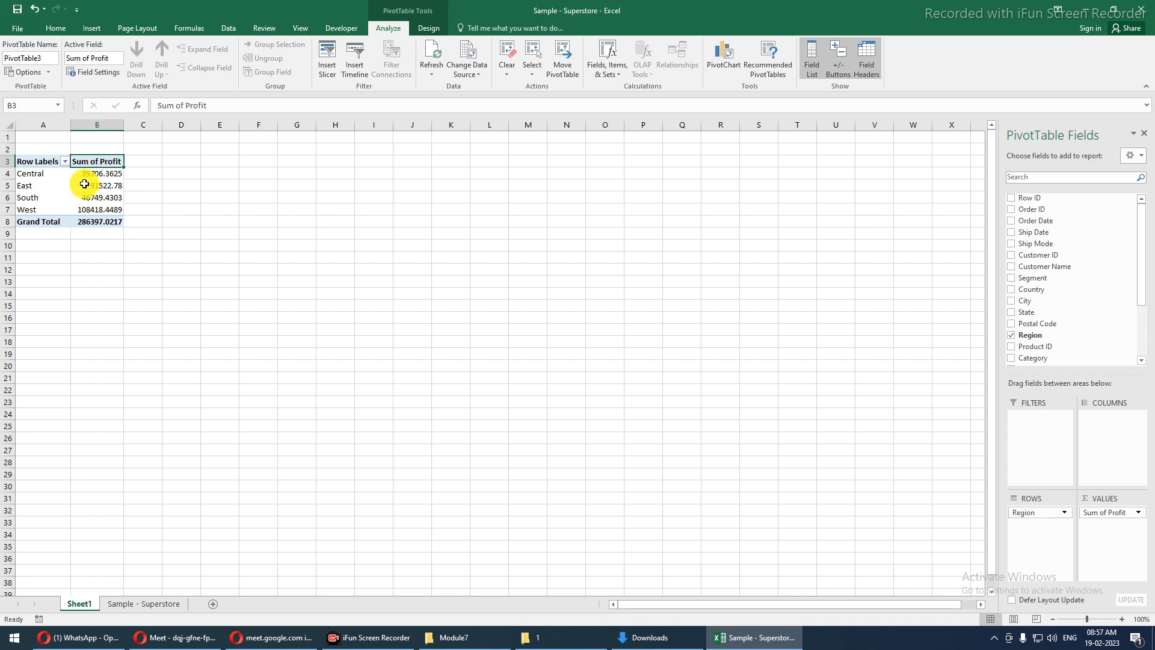
left_click(43, 220)
left_click(101, 221)
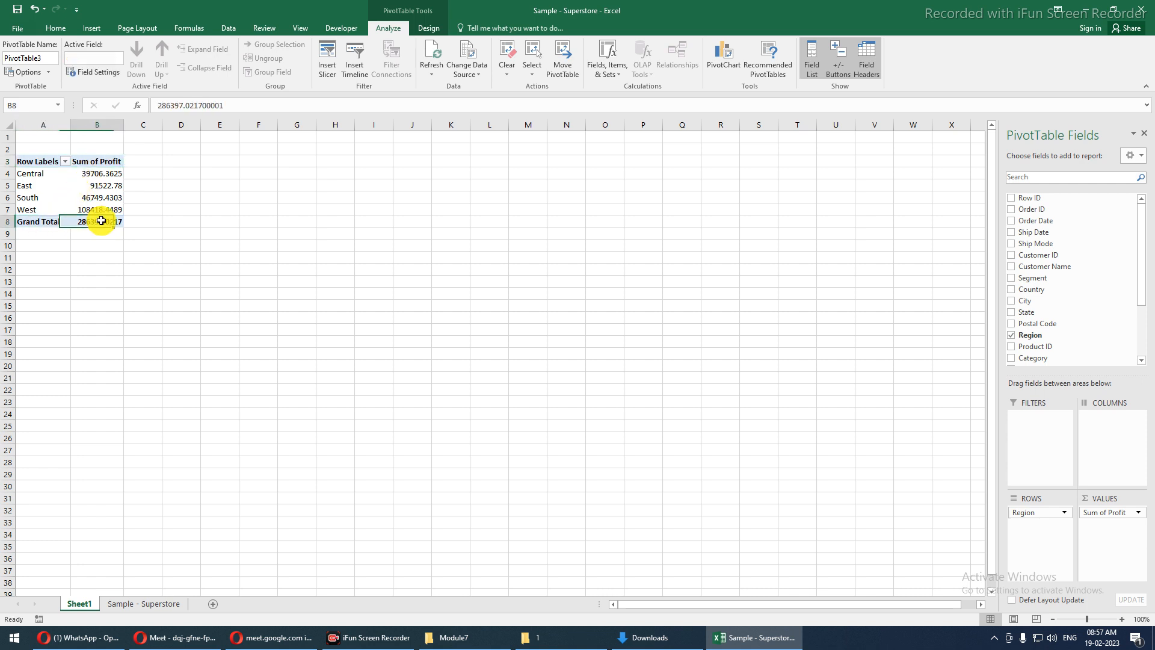
left_click(98, 162)
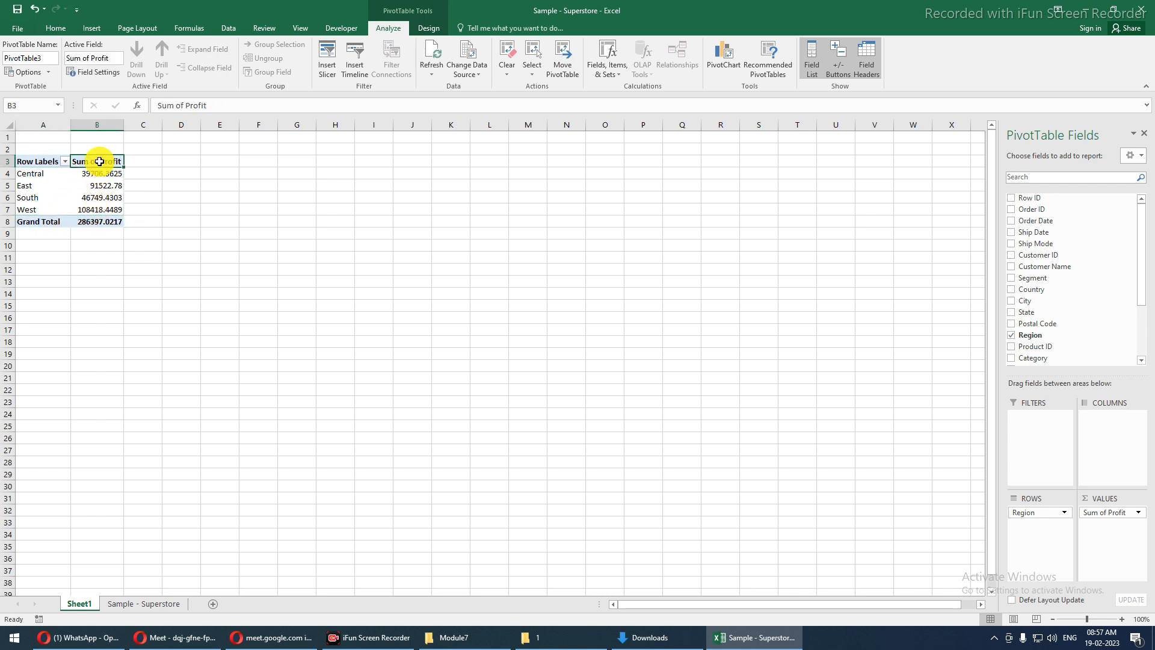
left_click(33, 163)
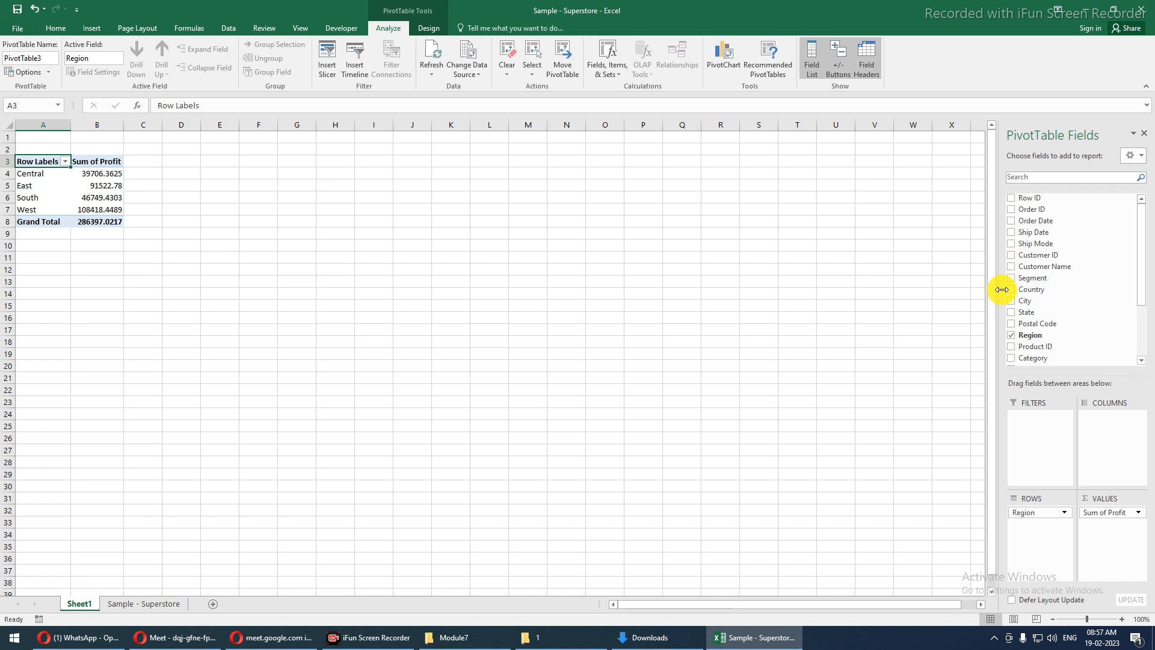
- Widen the PivotTable Fields pane and remove the Region and Profit fields from the PivotTable
left_click_drag(1000, 287, 902, 286)
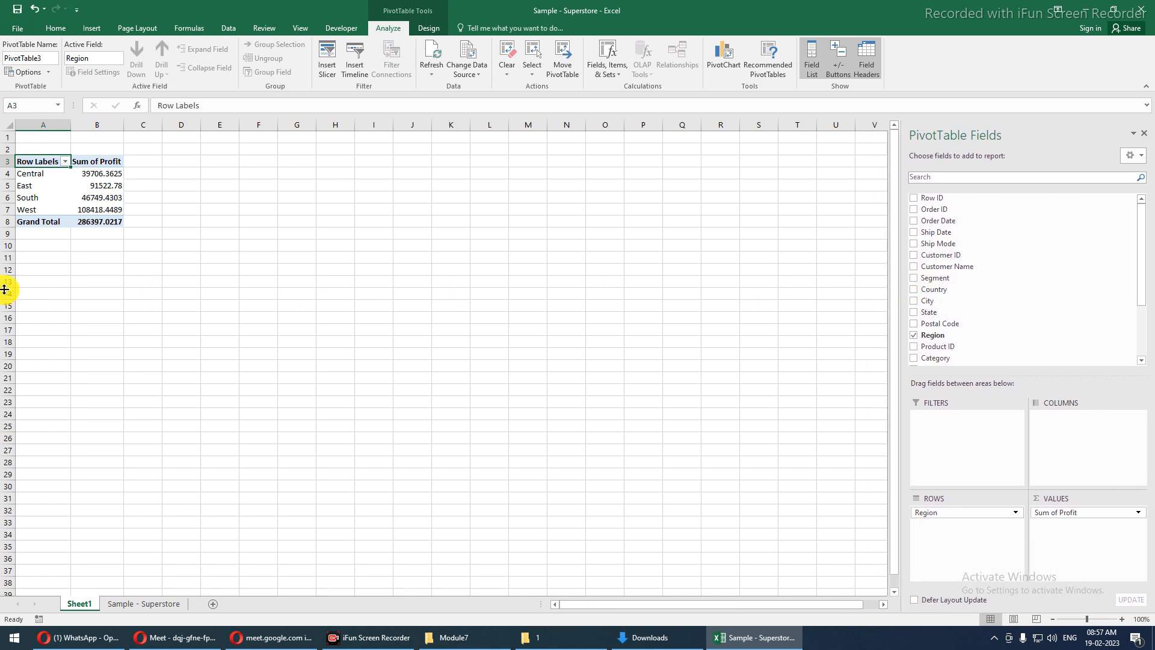
left_click(51, 197)
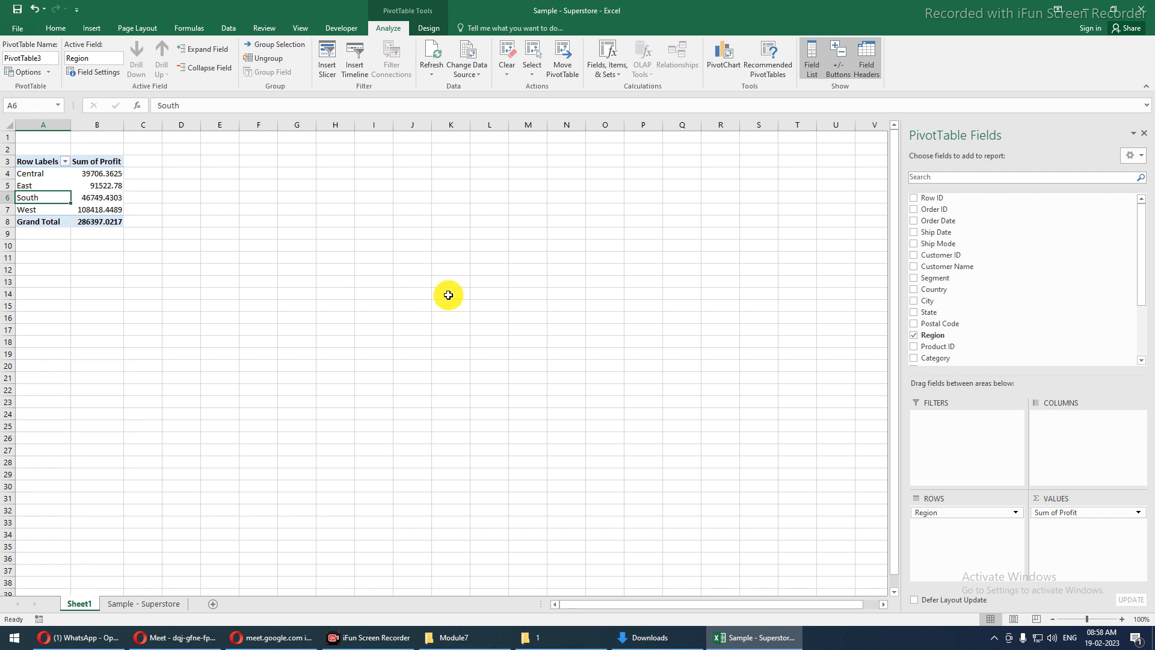
left_click(914, 337)
scroll(916, 342, "down", 1)
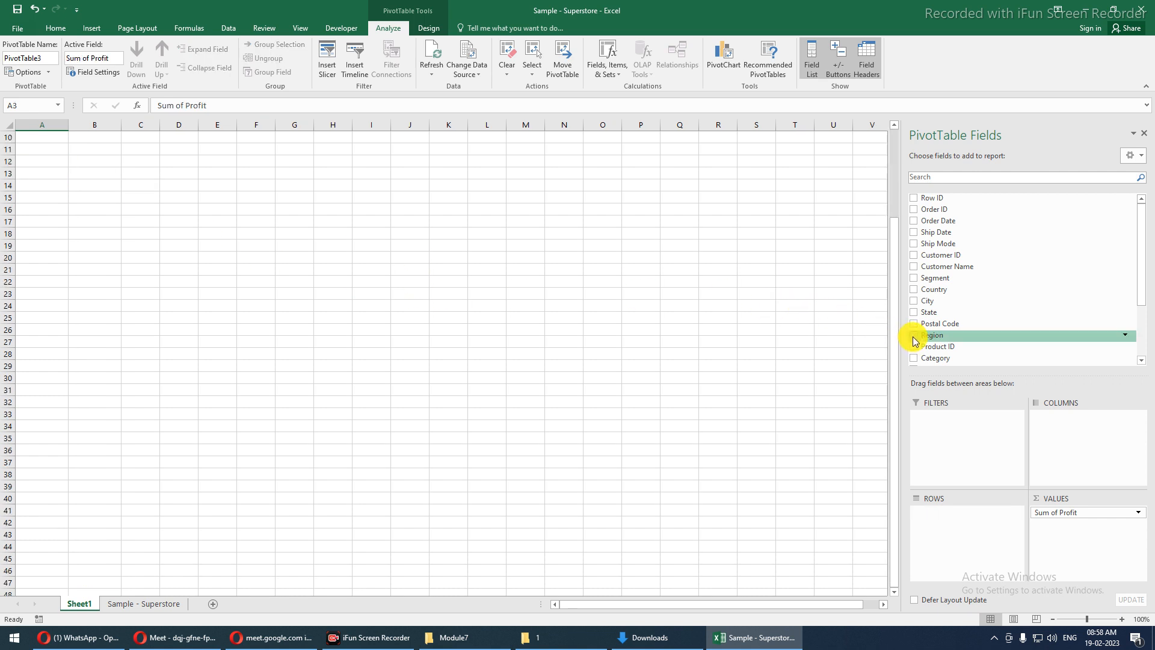
scroll(416, 309, "up", 1)
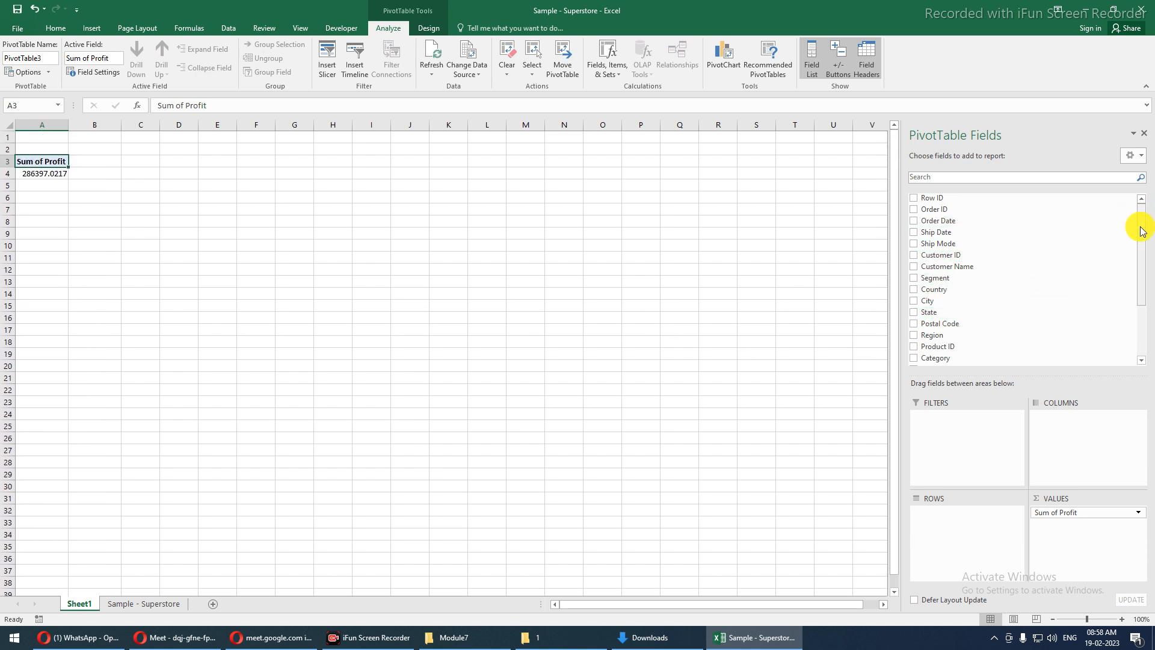
left_click_drag(1139, 227, 1139, 291)
left_click(913, 344)
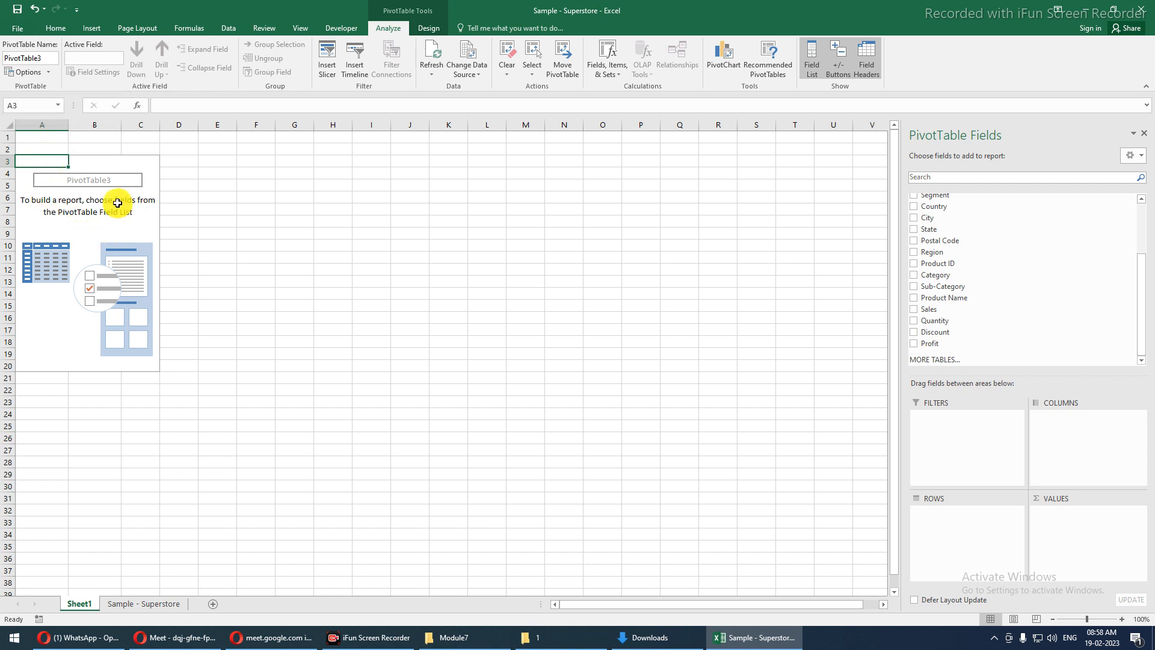
- Deselect and reselect the empty PivotTable, and hide its field list
left_click(258, 190)
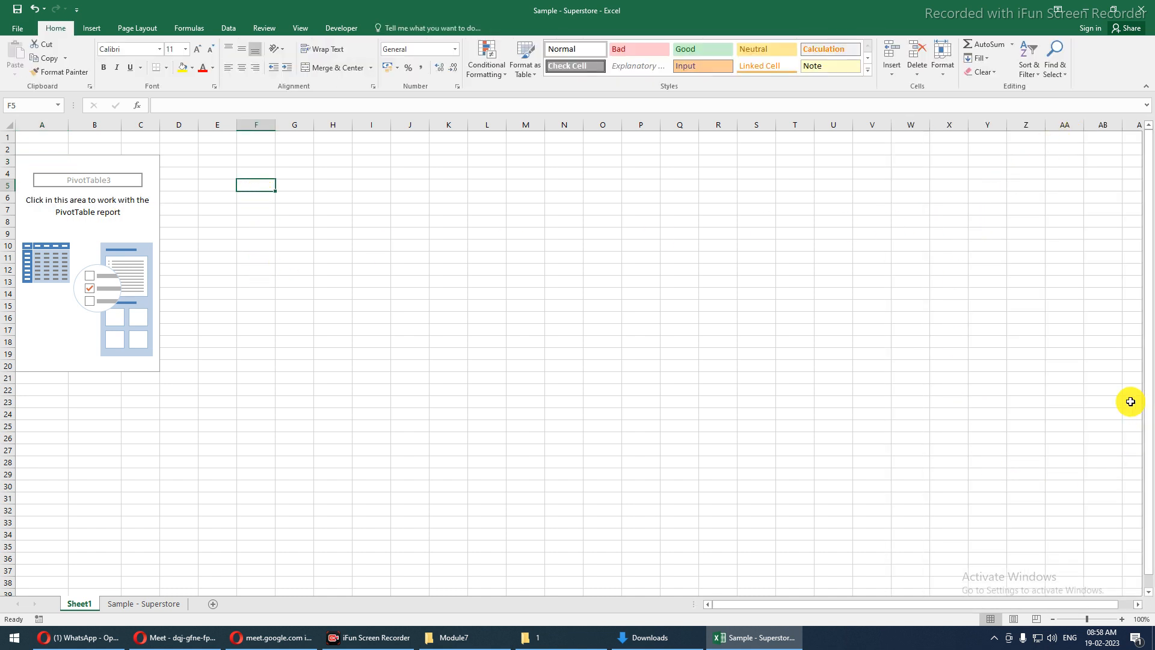
left_click(52, 210)
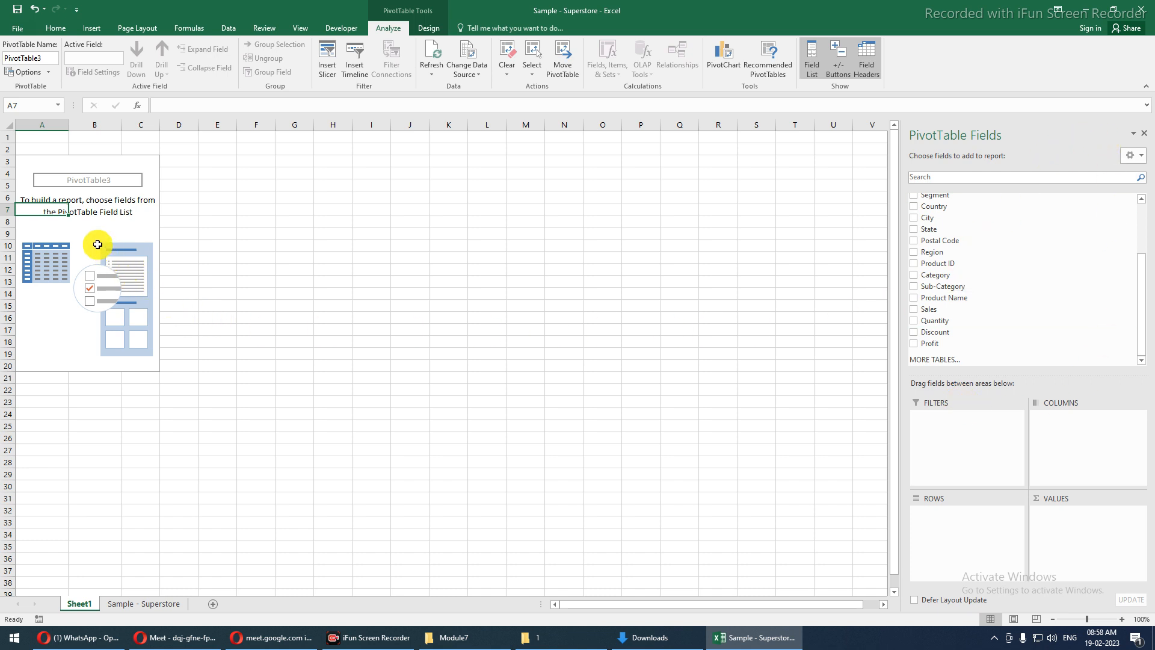
right_click(53, 233)
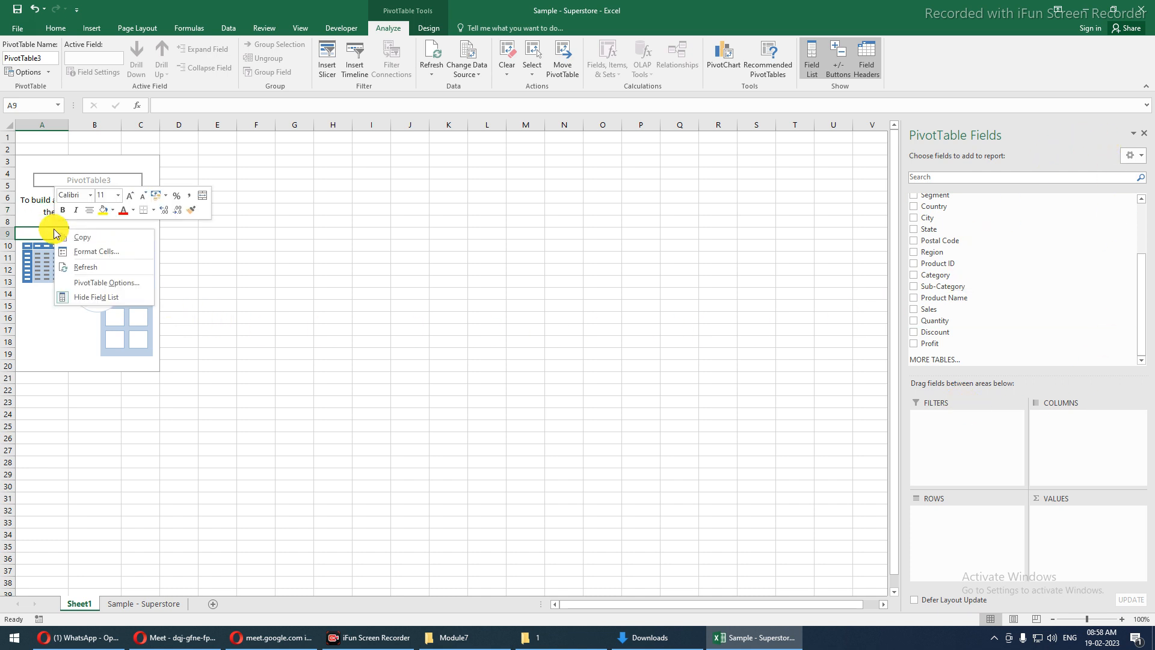
left_click(81, 298)
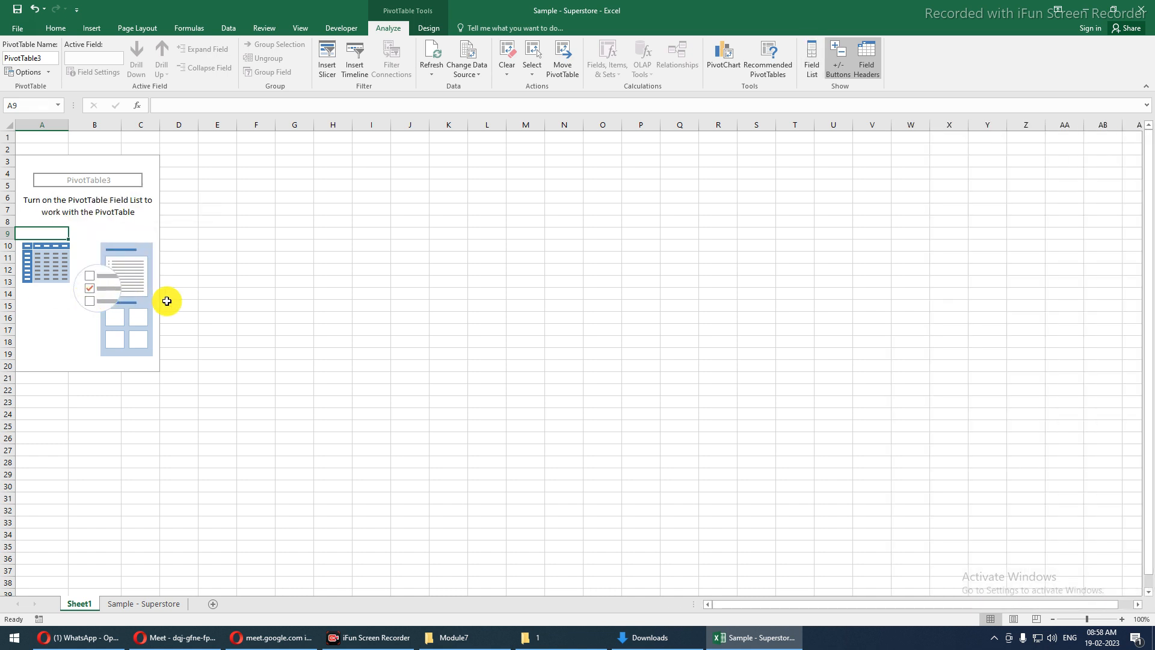
- Select blank cells outside the PivotTable, reselect the report area, and show its field list again
left_click(261, 201)
left_click(268, 256)
left_click(262, 354)
left_click(257, 247)
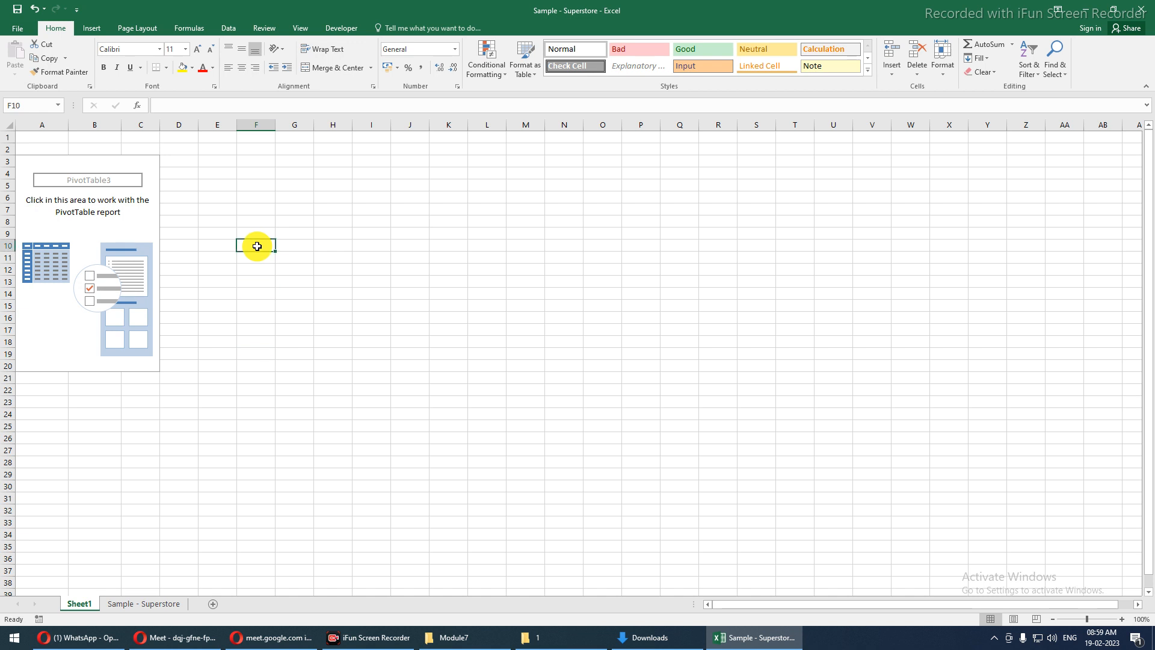
left_click(72, 214)
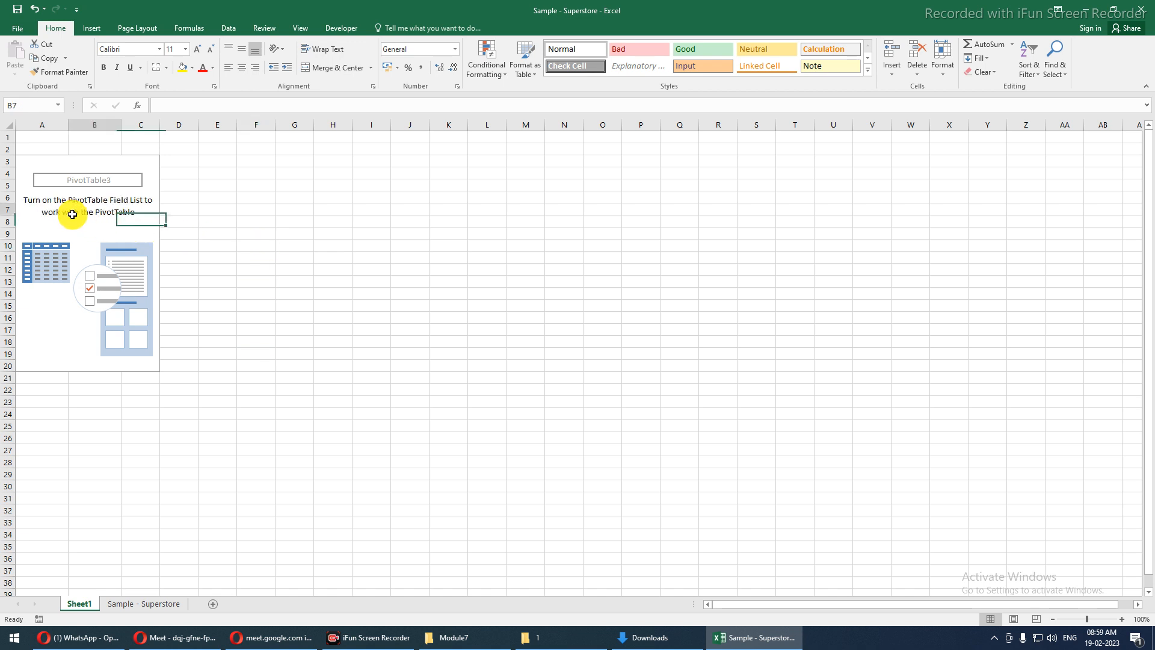
right_click(32, 204)
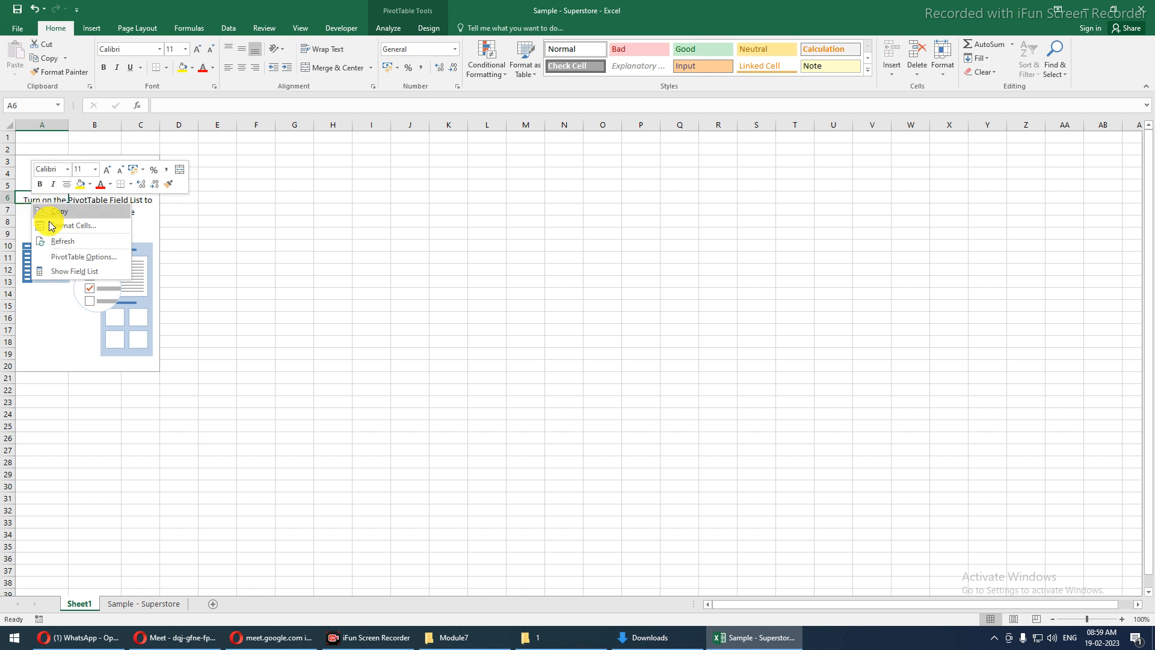
left_click(56, 273)
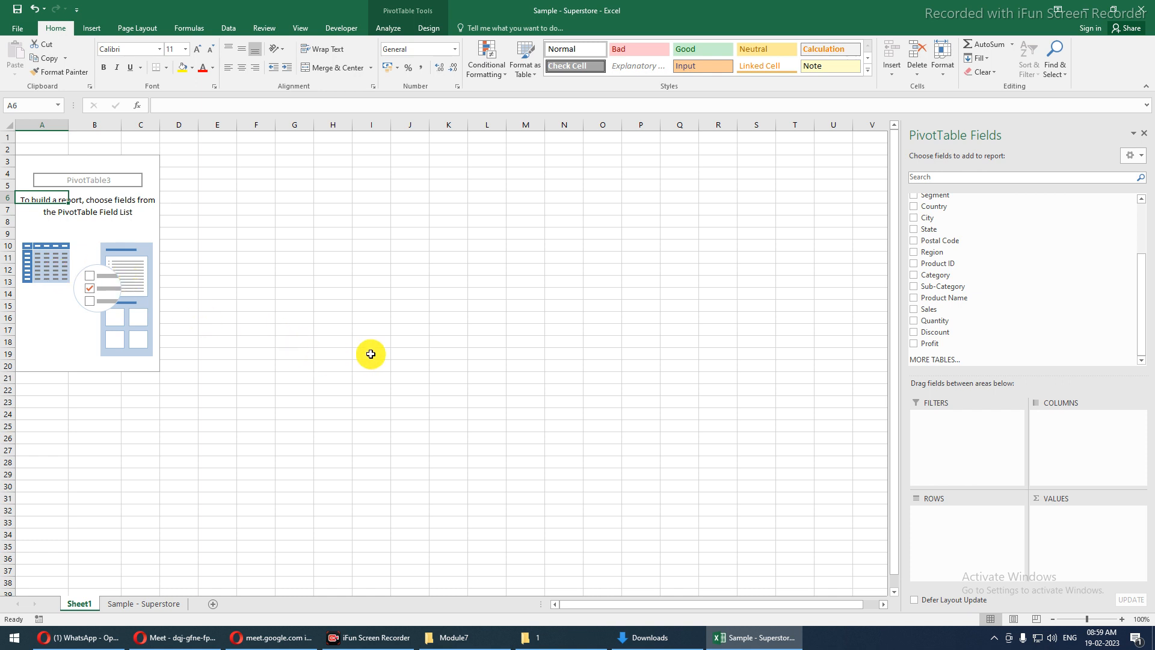
- Try to edit cell B9 inside the empty PivotTable area
left_click(103, 237)
left_click_drag(102, 237, 103, 240)
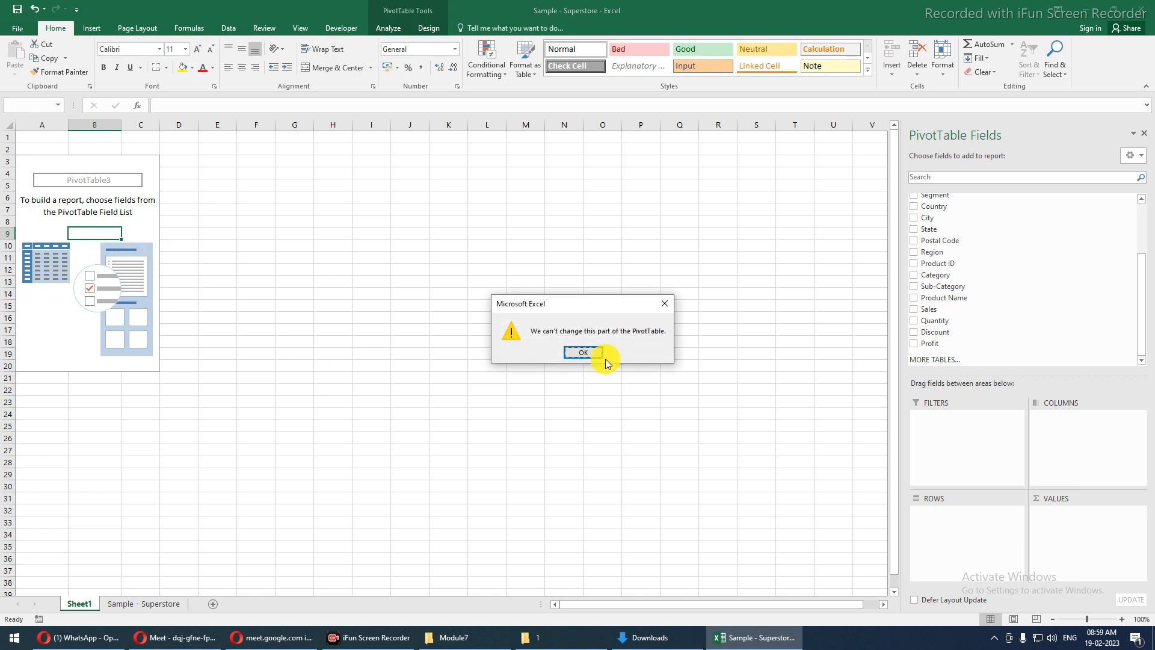
left_click(582, 353)
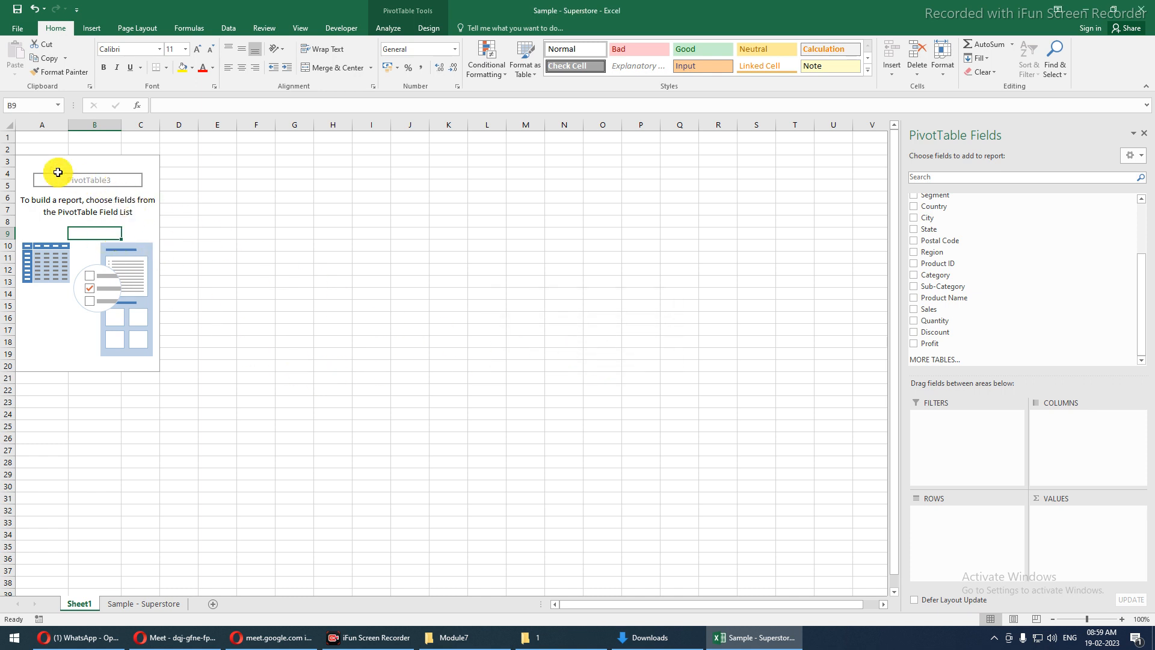
- Delete the empty PivotTable covering A3:C20 on Sheet1 and reselect the area to check the cleared cells
left_click_drag(21, 160, 152, 369)
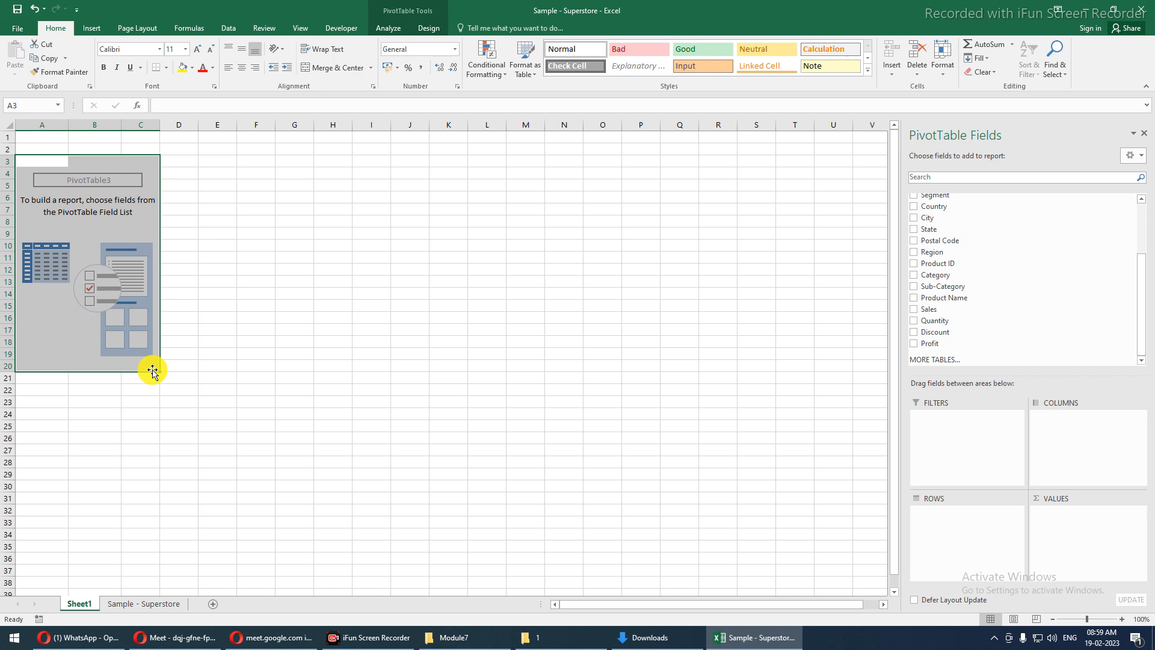
key("Delete")
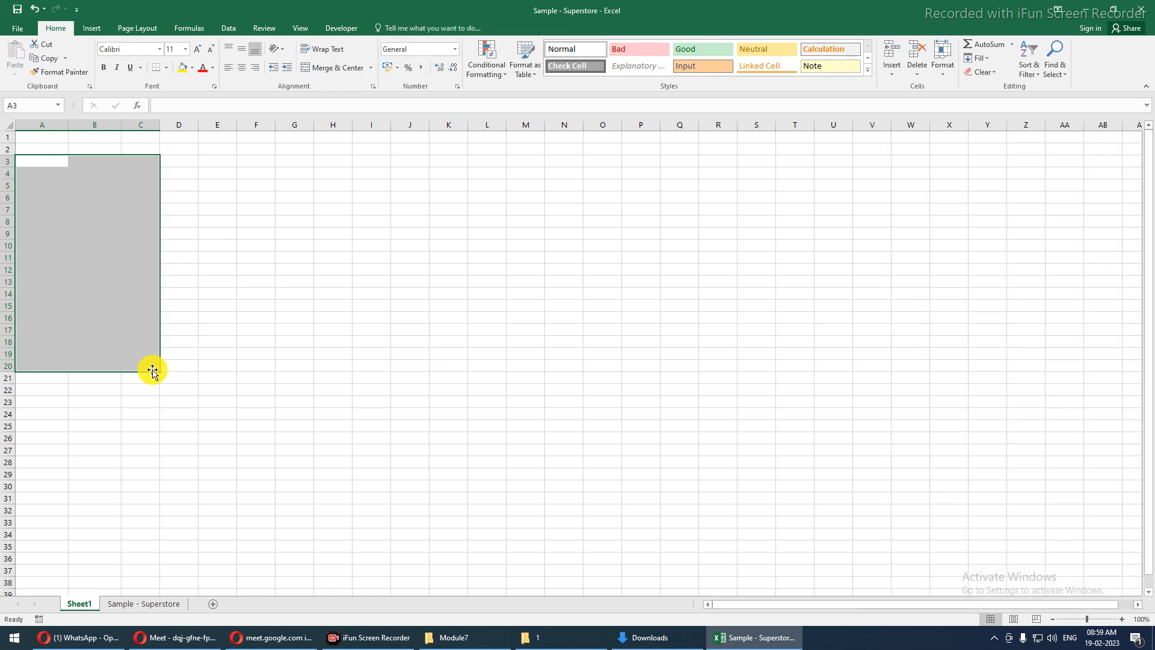
left_click(121, 234)
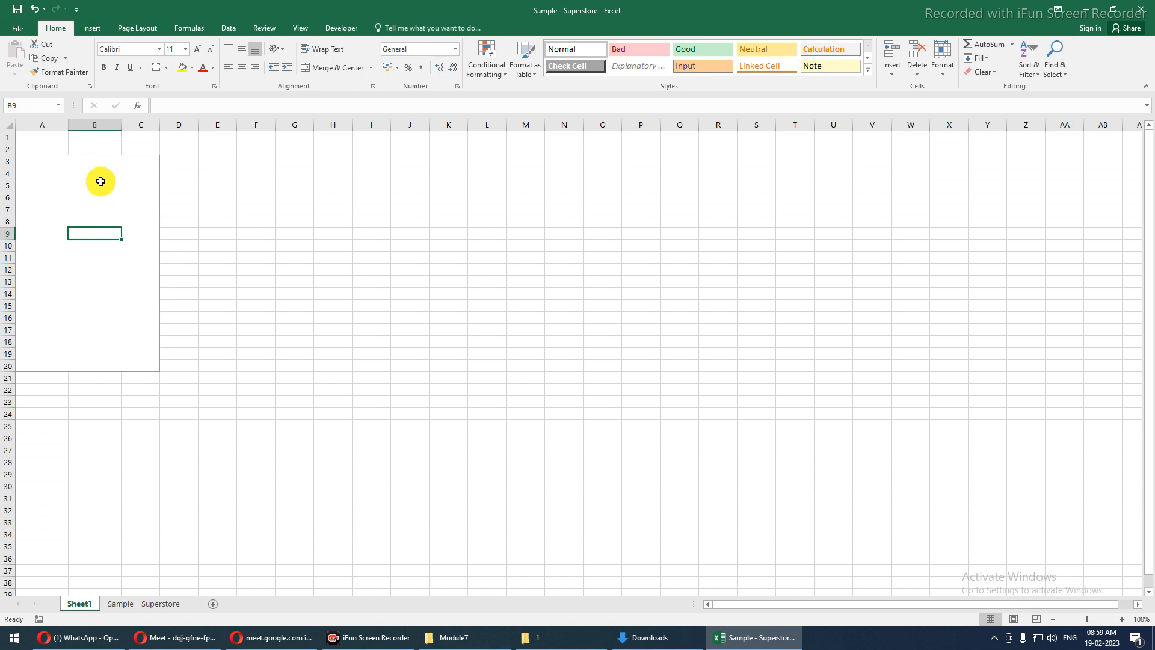
left_click_drag(46, 147, 162, 376)
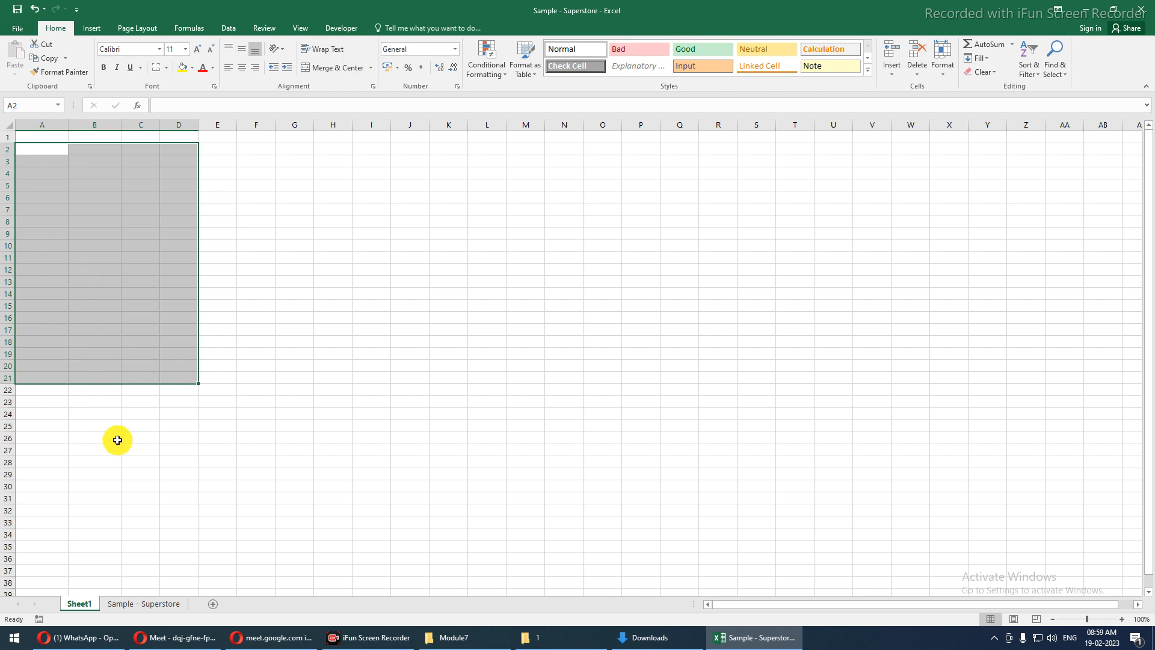
- Start creating a PivotTable from the range $A$1:$U$9995 on the Sample - Superstore sheet, moving the dialog off the later columns
left_click(117, 604)
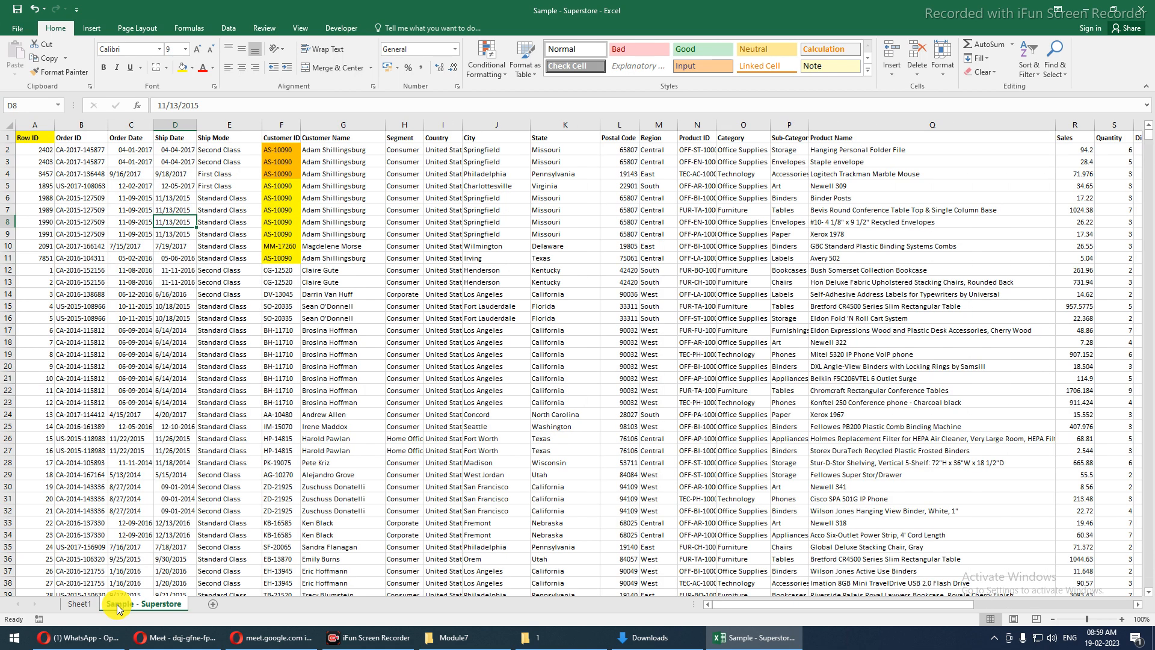
left_click(155, 256)
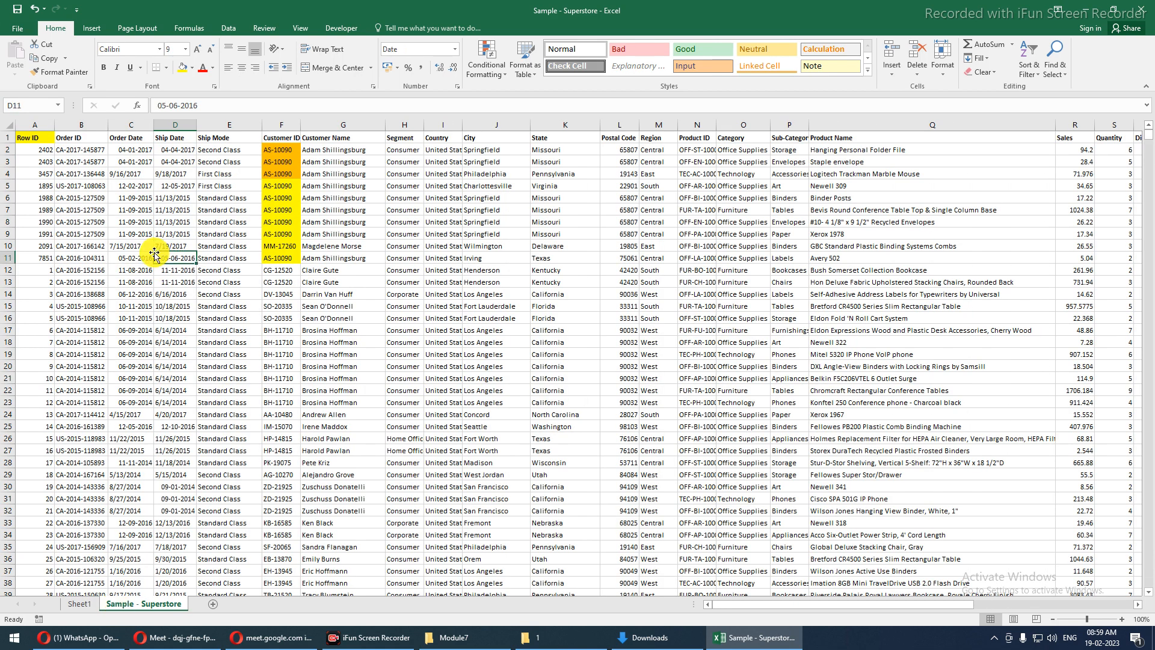
left_click(95, 27)
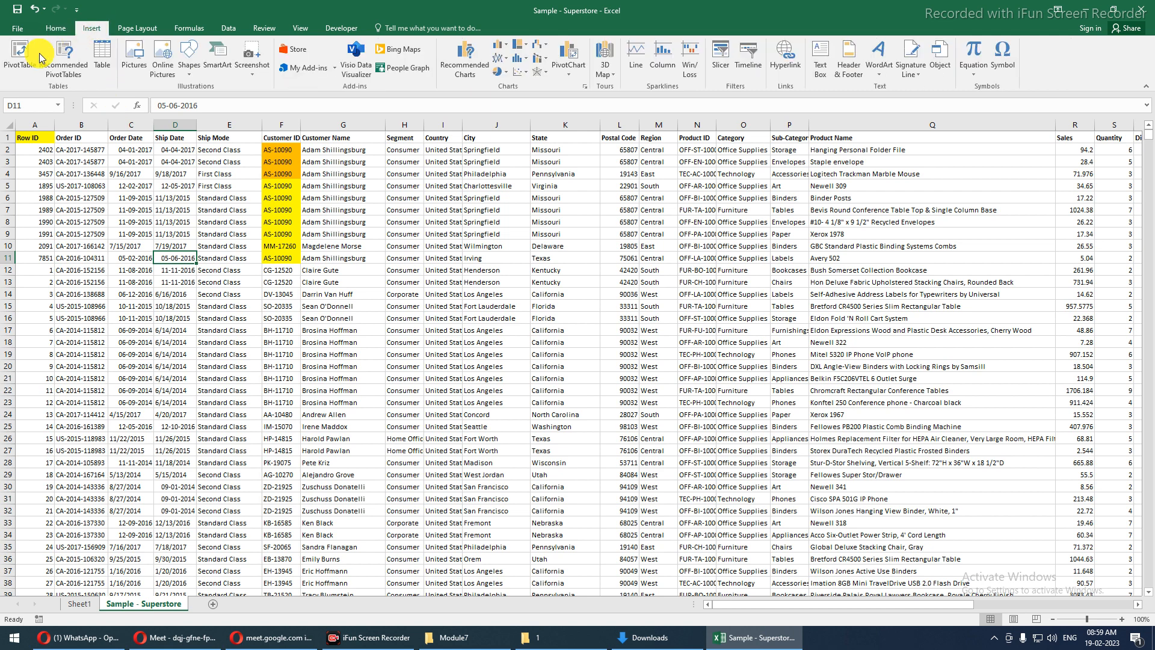
left_click(21, 57)
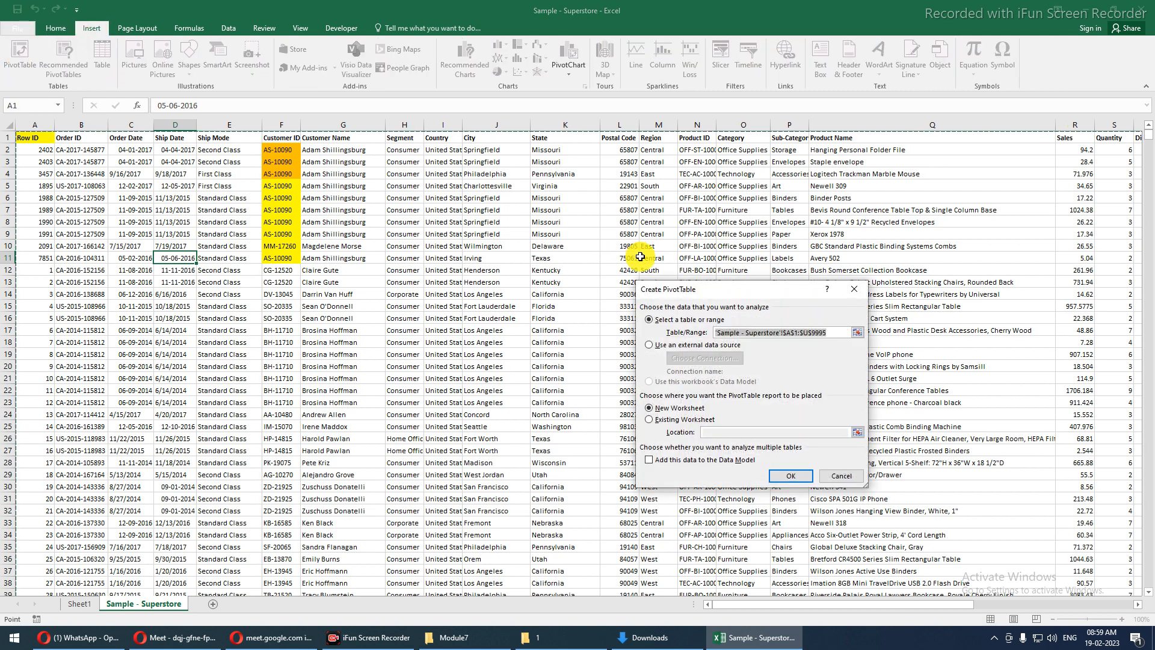
left_click_drag(650, 290, 434, 200)
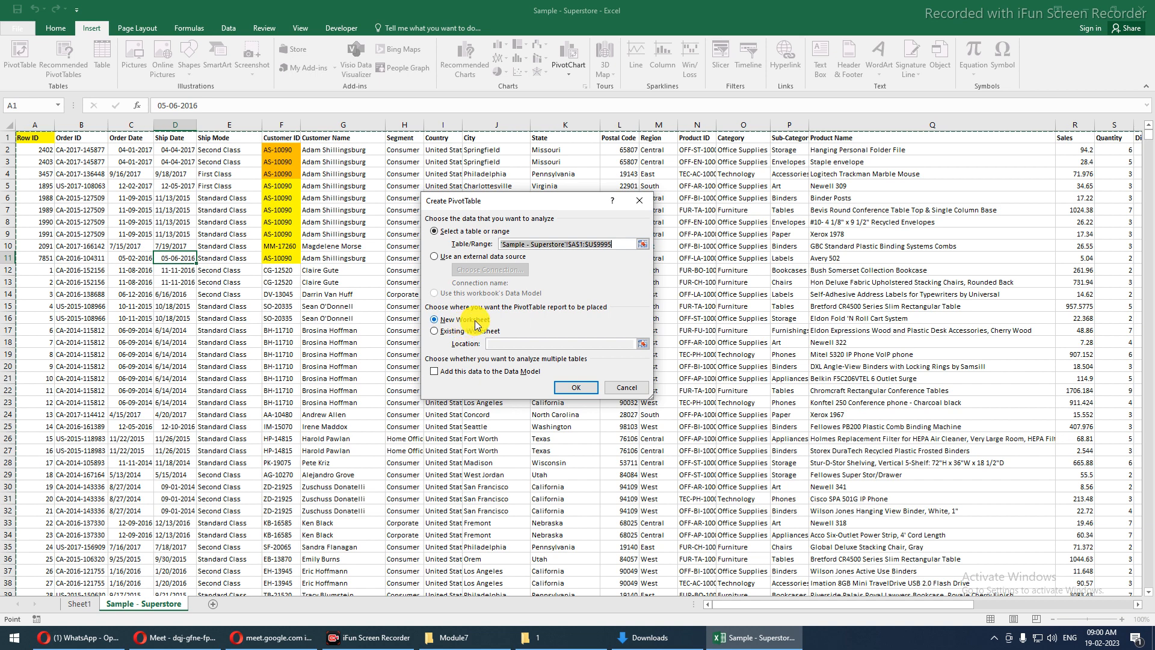
- Set the PivotTable to be placed on the existing Sample - Superstore worksheet at cell $X$6
left_click(437, 335)
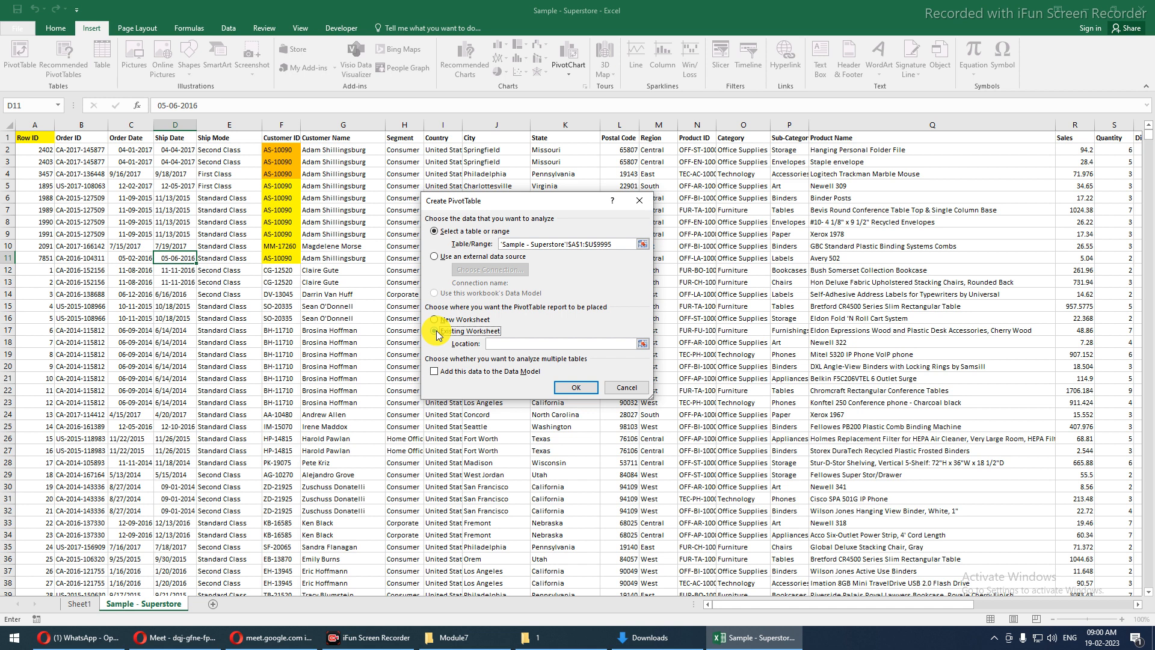
left_click(503, 343)
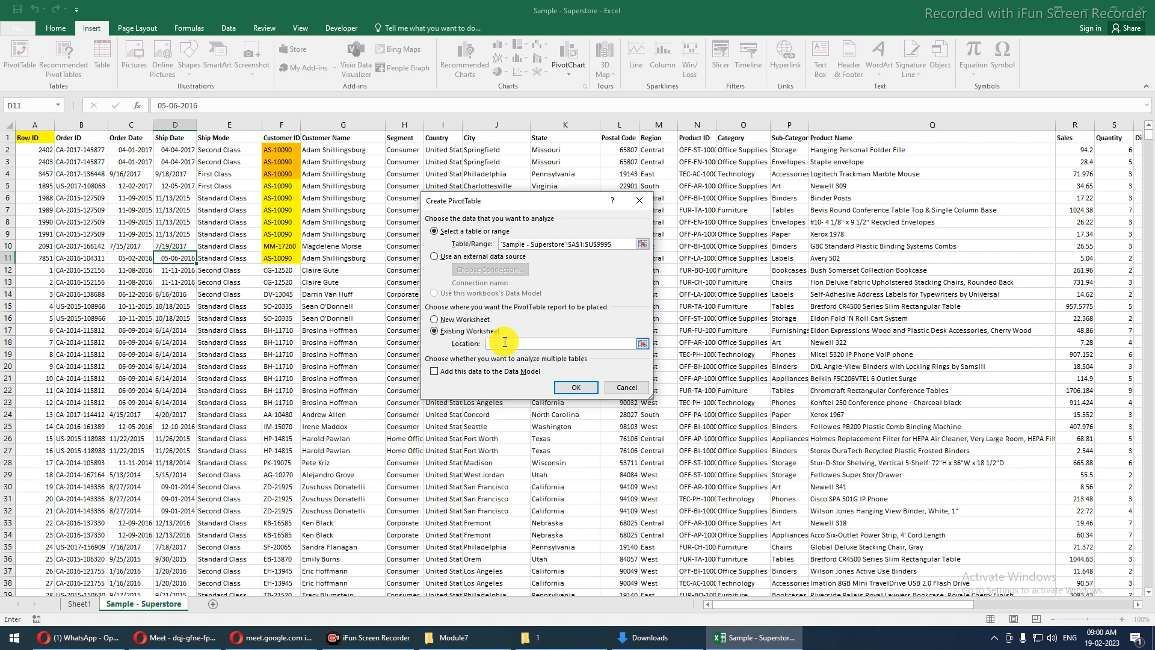
left_click(941, 203)
key("Right")
key("Right")
key("Right")
key("Right")
key("Right")
key("Right")
key("Right")
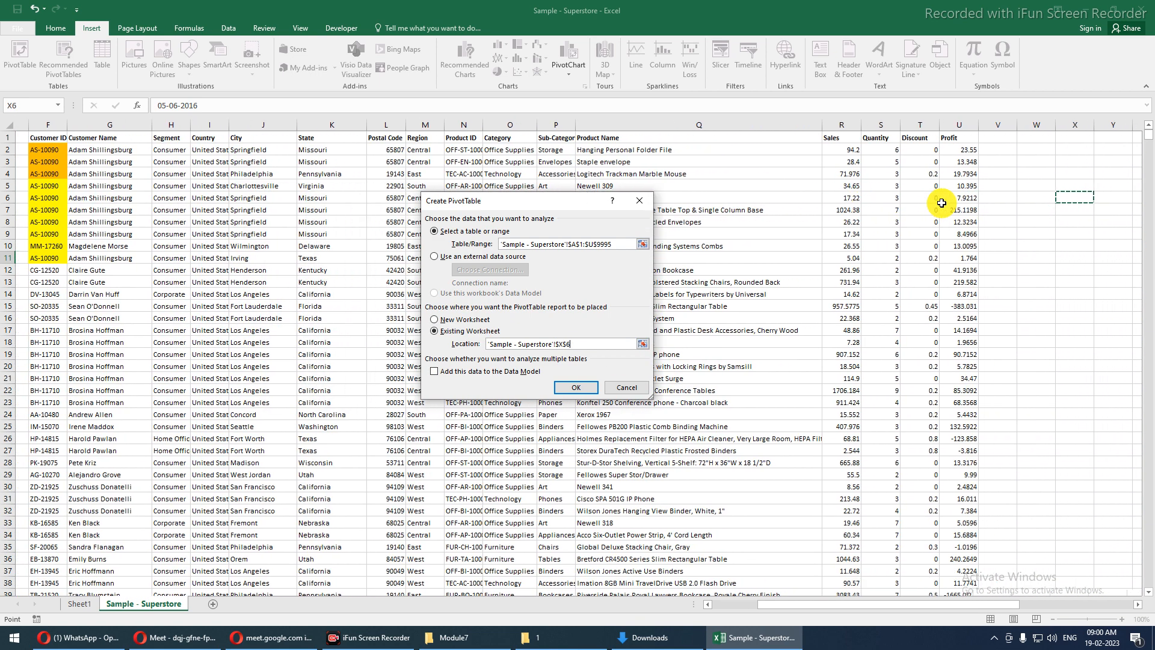
- Move the PivotTable's target location on the Sample - Superstore sheet to cell $X$3
key("Right")
key("Up")
key("Up")
key("Up")
key("Left")
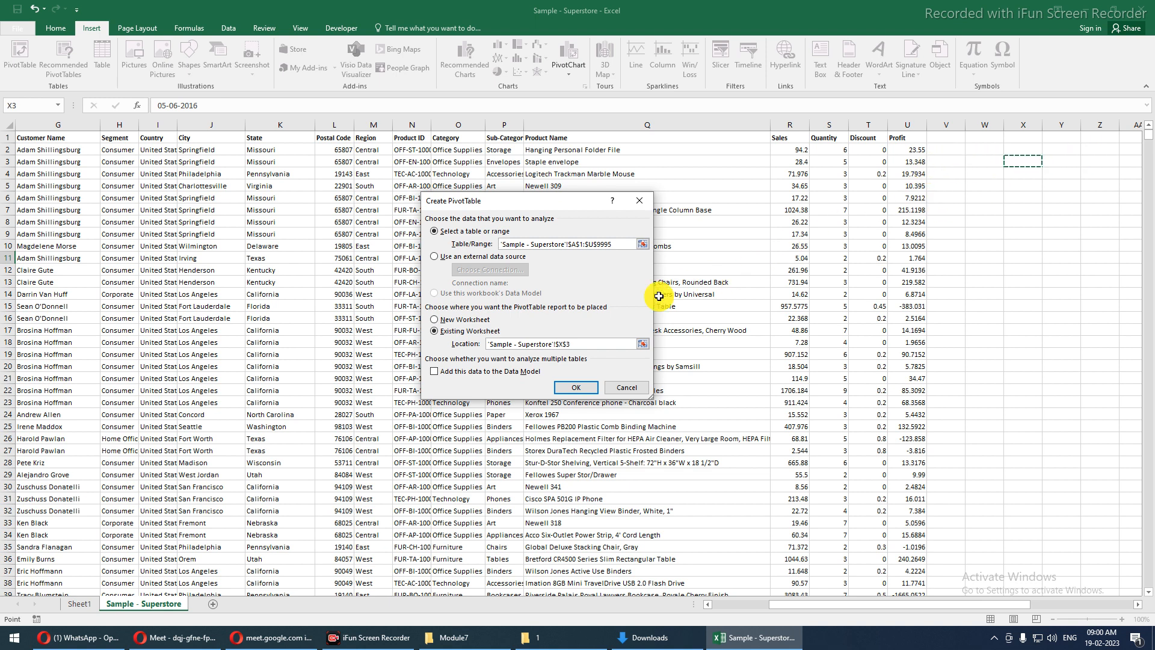
- Replace the target location with cell $B$5 on Sheet1 and create the empty PivotTable there
left_click(509, 344)
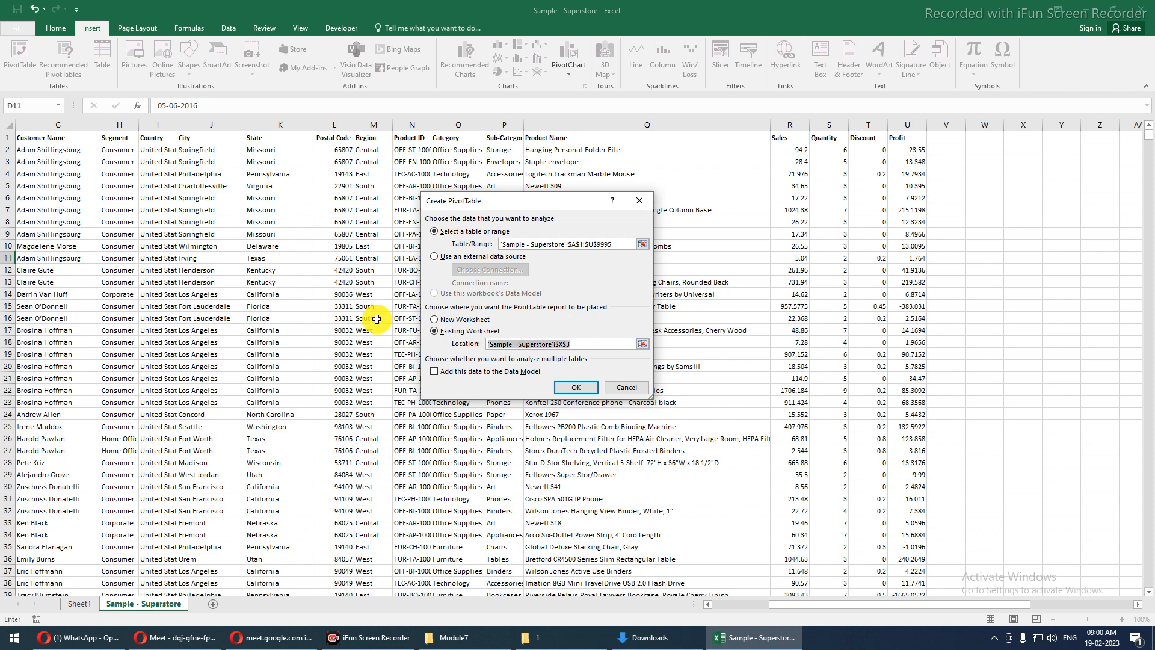
key("BackSpace")
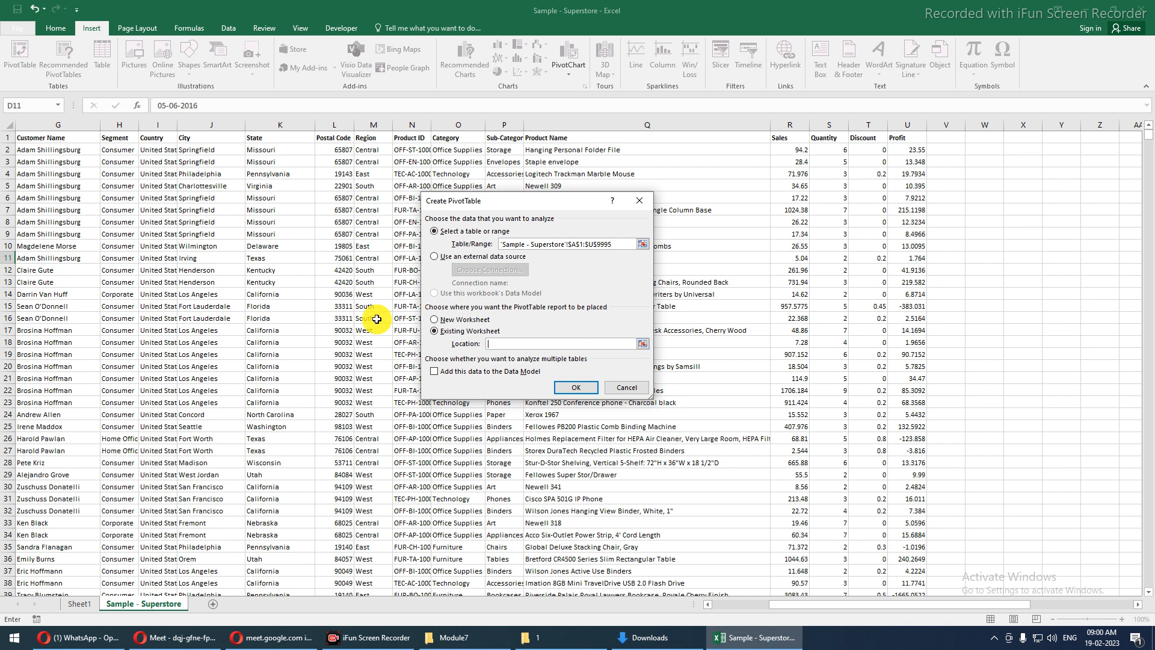
left_click(80, 605)
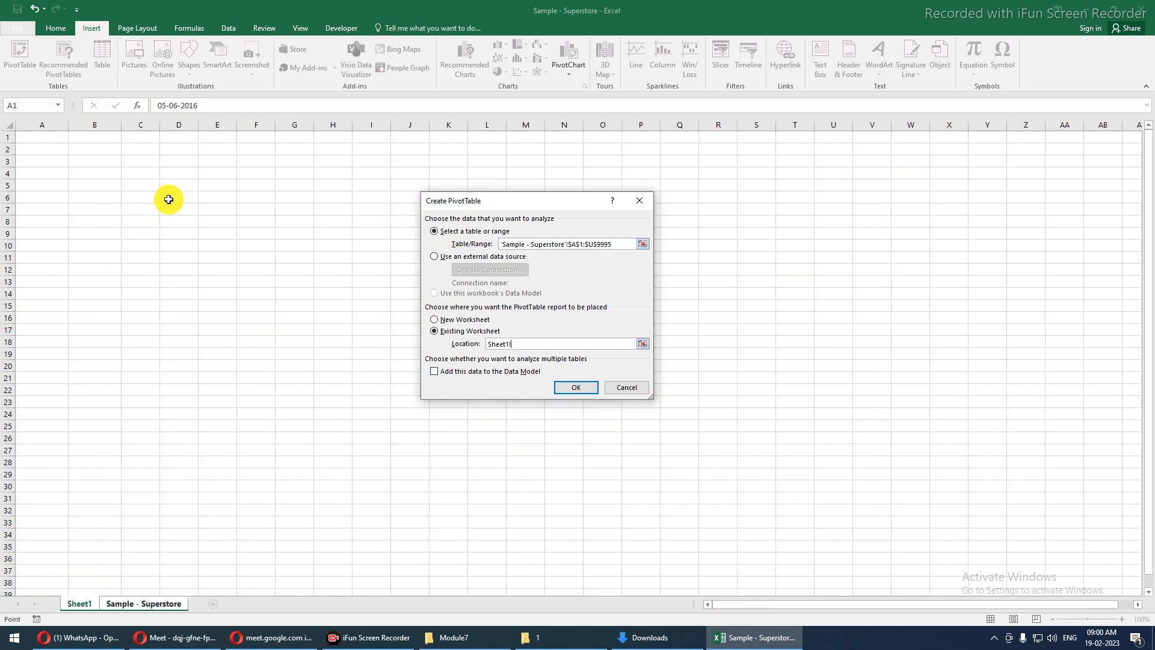
left_click(96, 184)
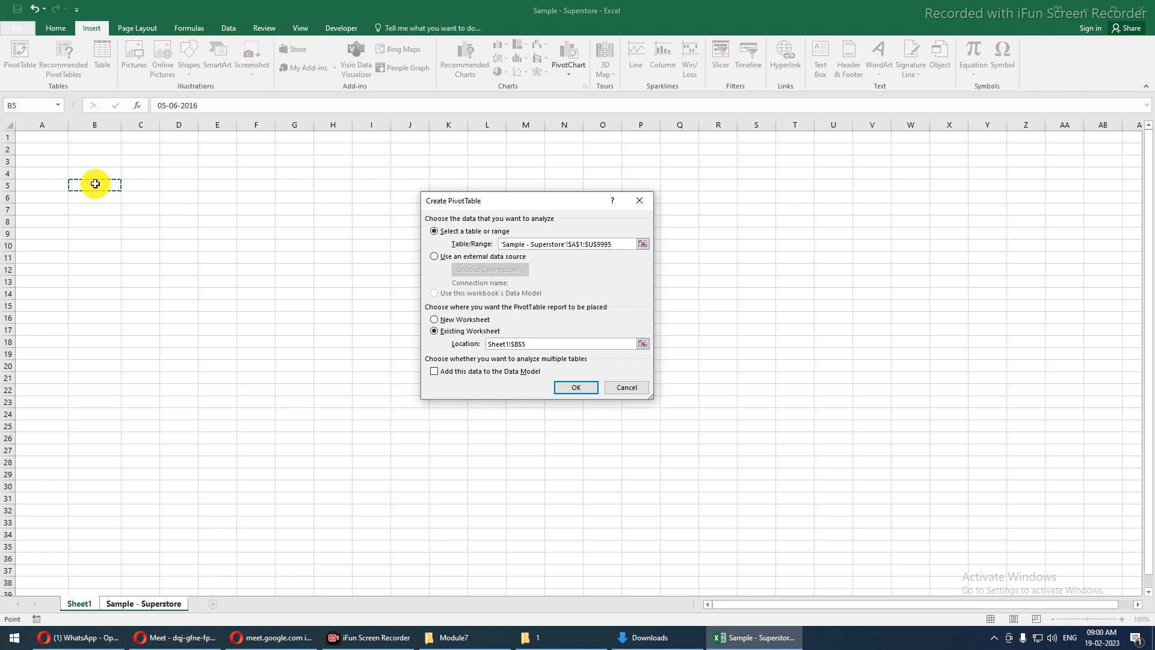
left_click(571, 388)
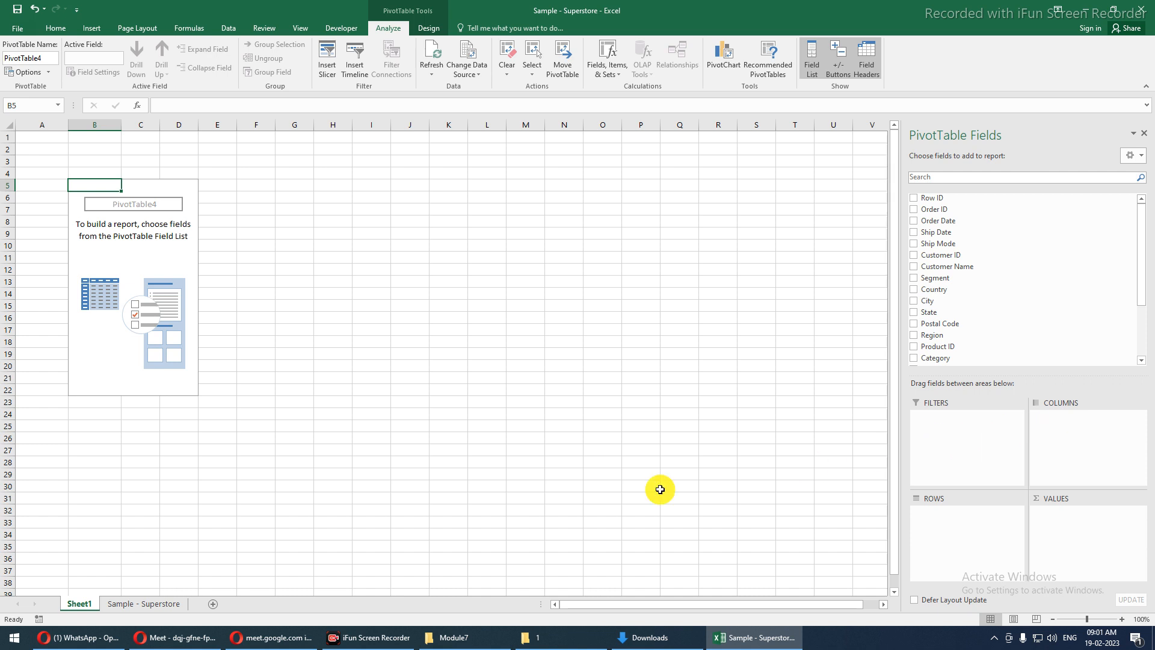
- Delete the empty PivotTable within A4:E25 on Sheet1, and open and cancel PivotTable creation for the Sample - Superstore data
left_click_drag(65, 173, 214, 421)
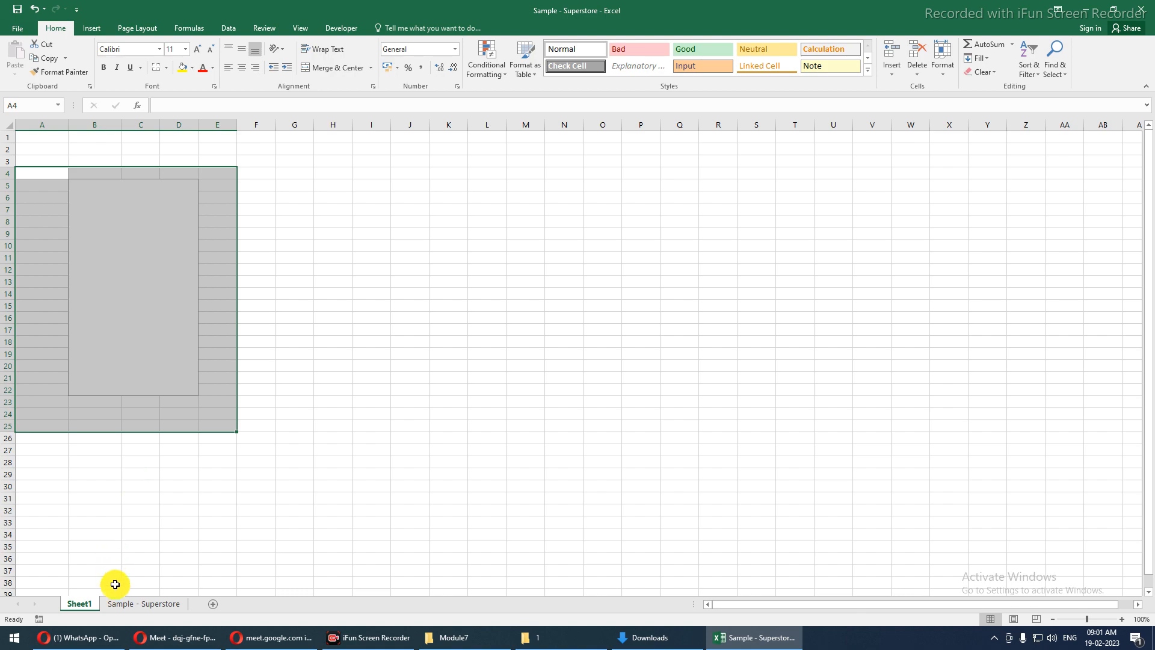
left_click(119, 604)
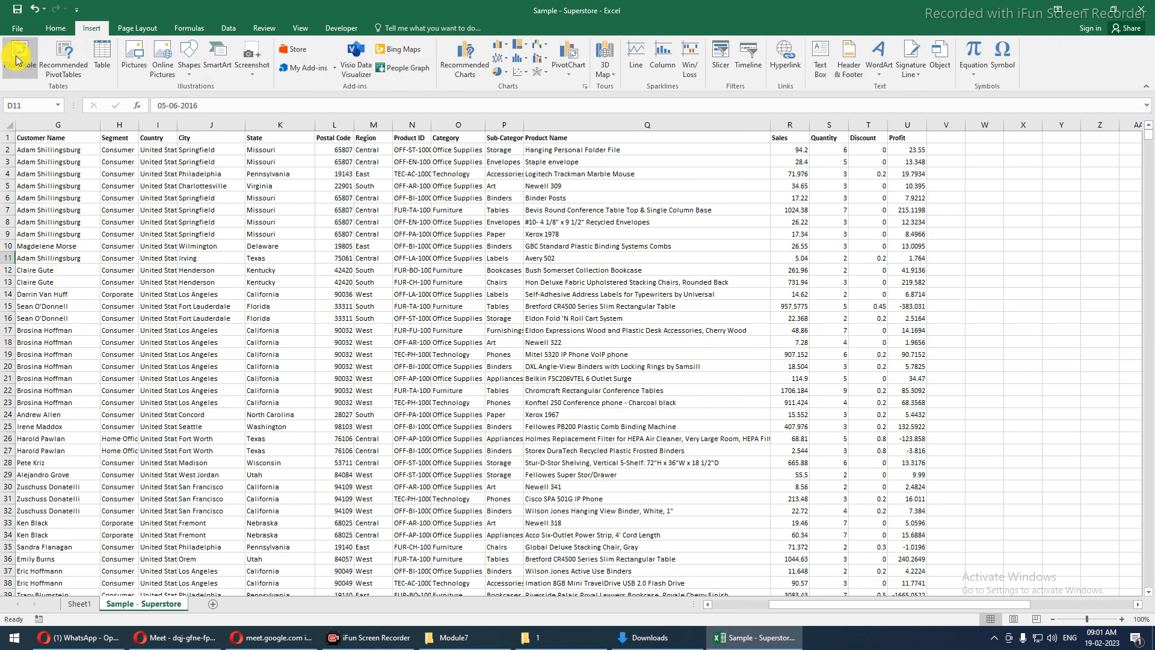
left_click(18, 61)
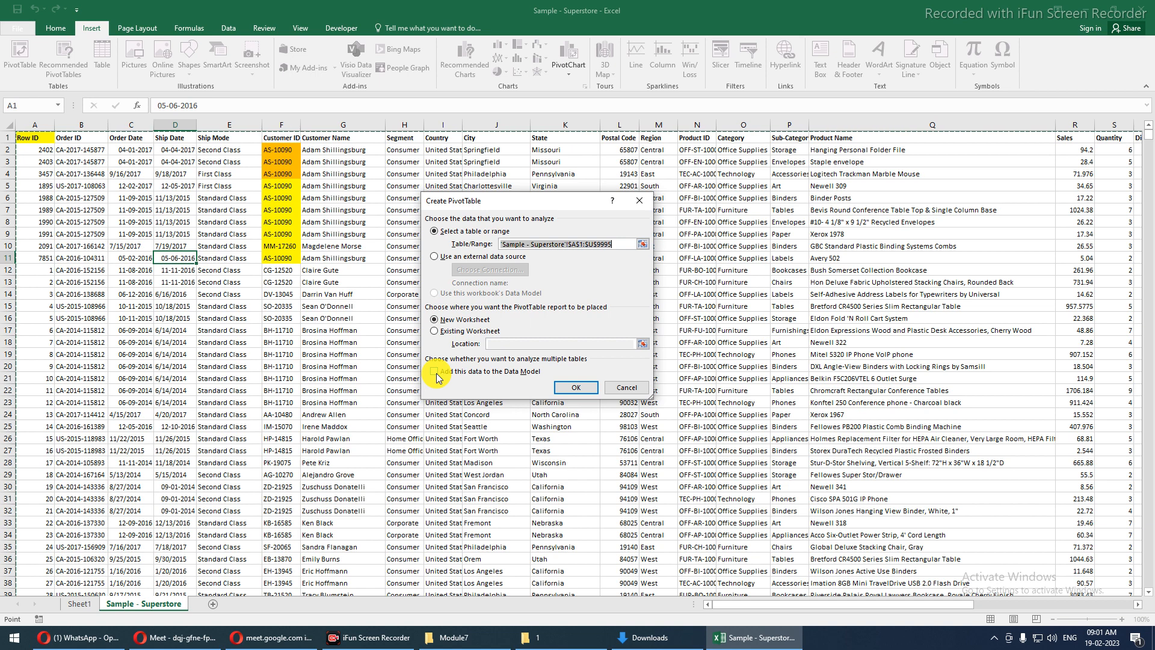
left_click(626, 388)
- Check how far column A extends down to the last worksheet row and return to cell A1
left_click(42, 340)
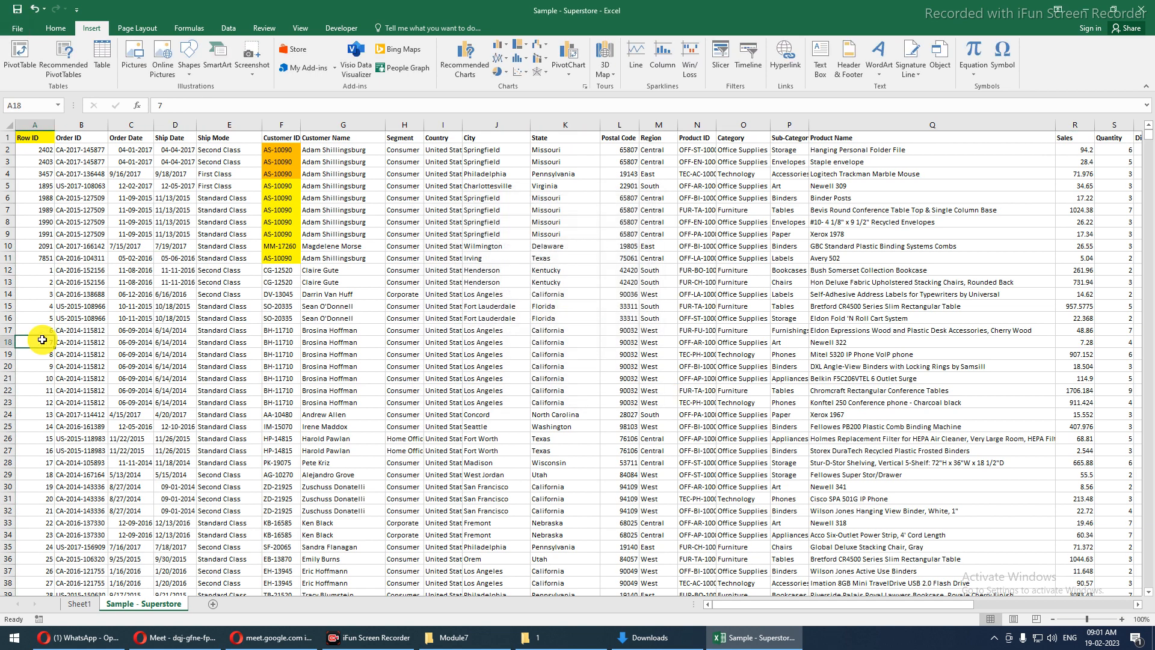
key("ctrl+Down")
key("ctrl+Down")
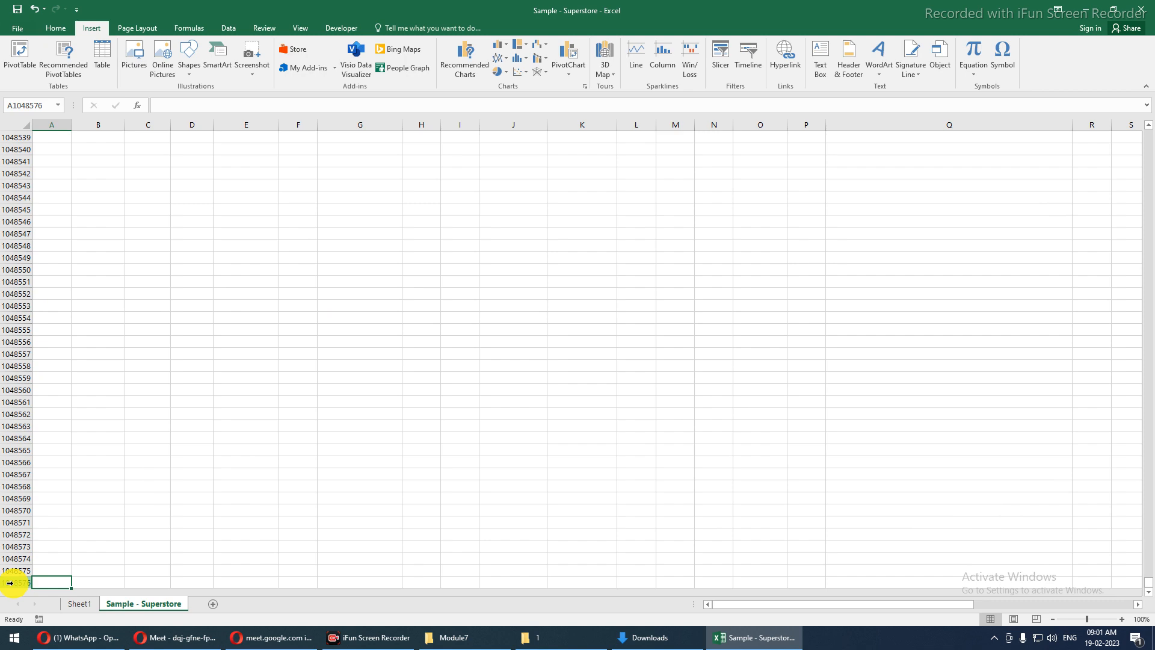
key("ctrl+Home")
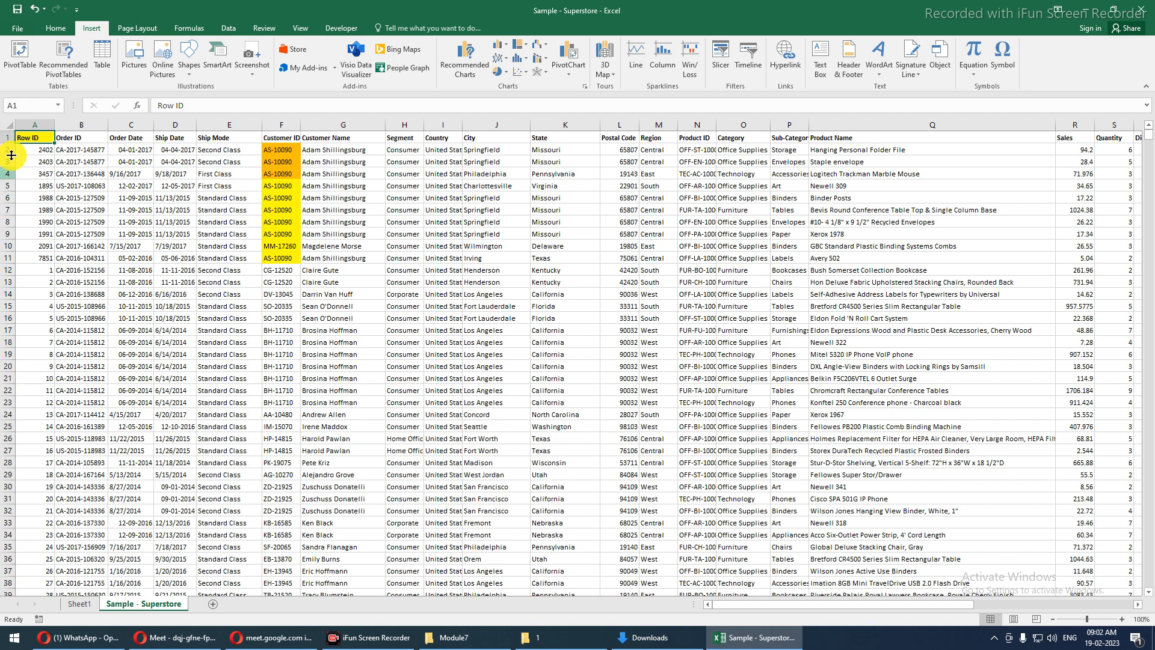
- Create a PivotTable from Sample - Superstore range $A$1:$U$9995 at cell $B$4 on the existing Sheet1, and widen the field list
left_click(19, 57)
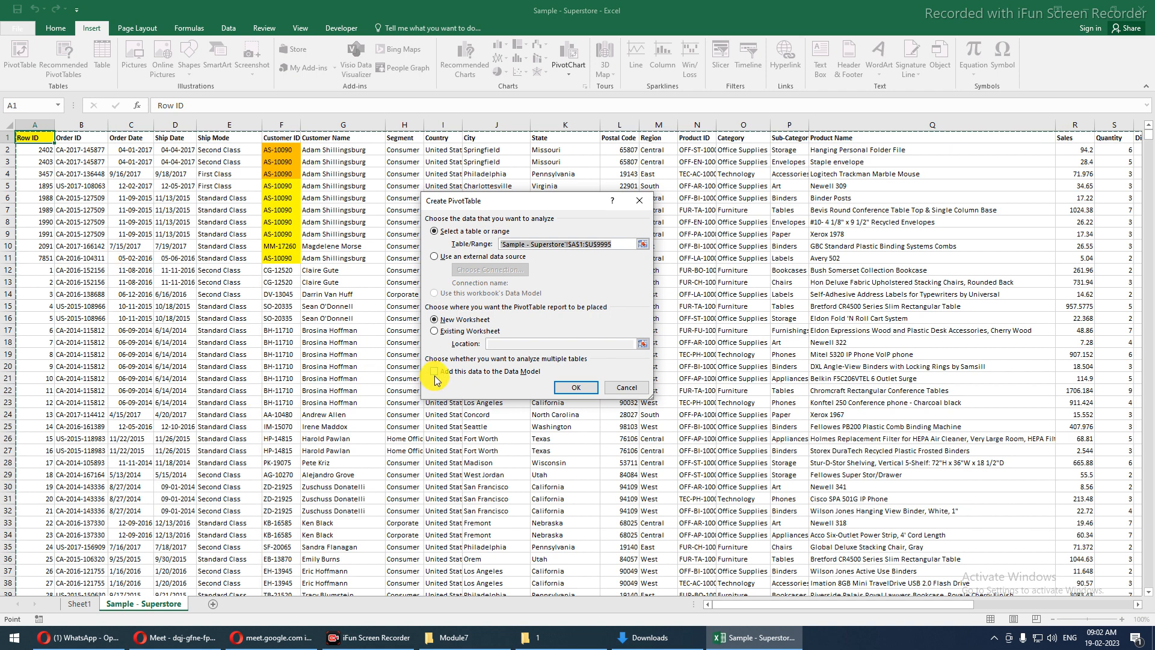
left_click(435, 333)
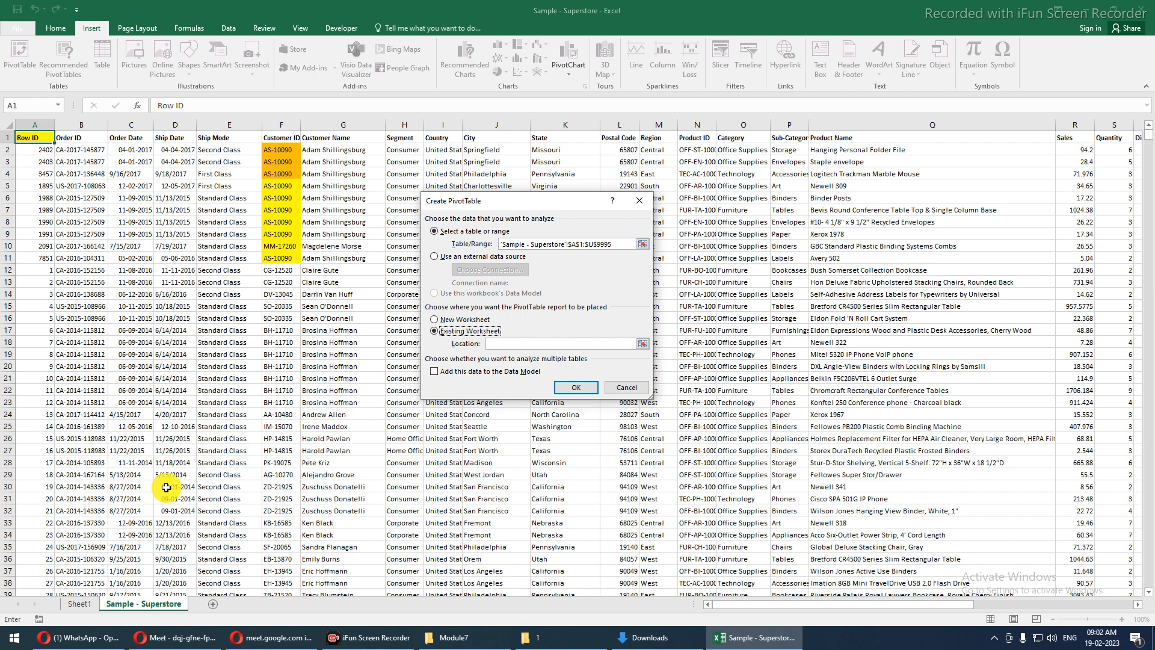
left_click(80, 604)
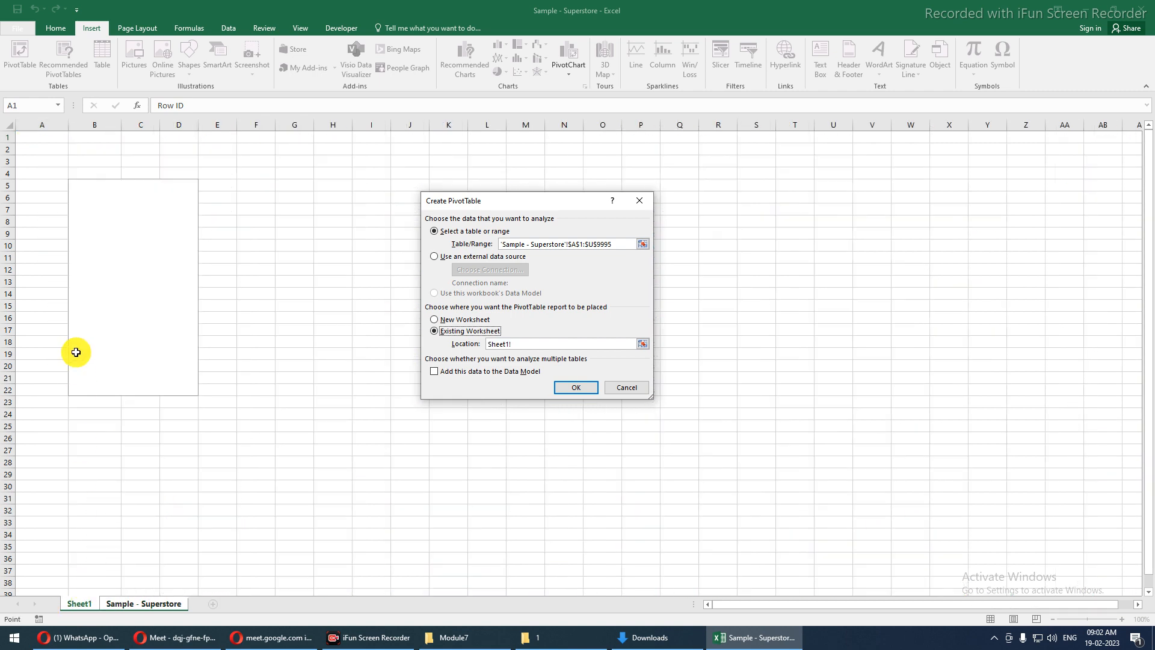
left_click(77, 178)
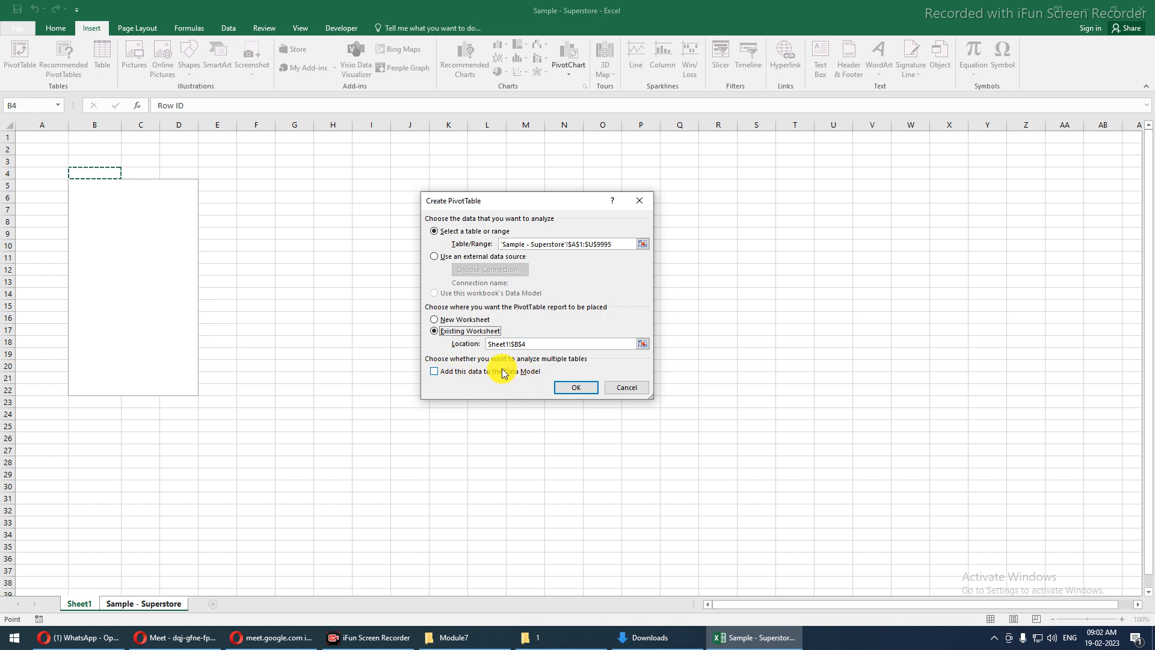
left_click(563, 388)
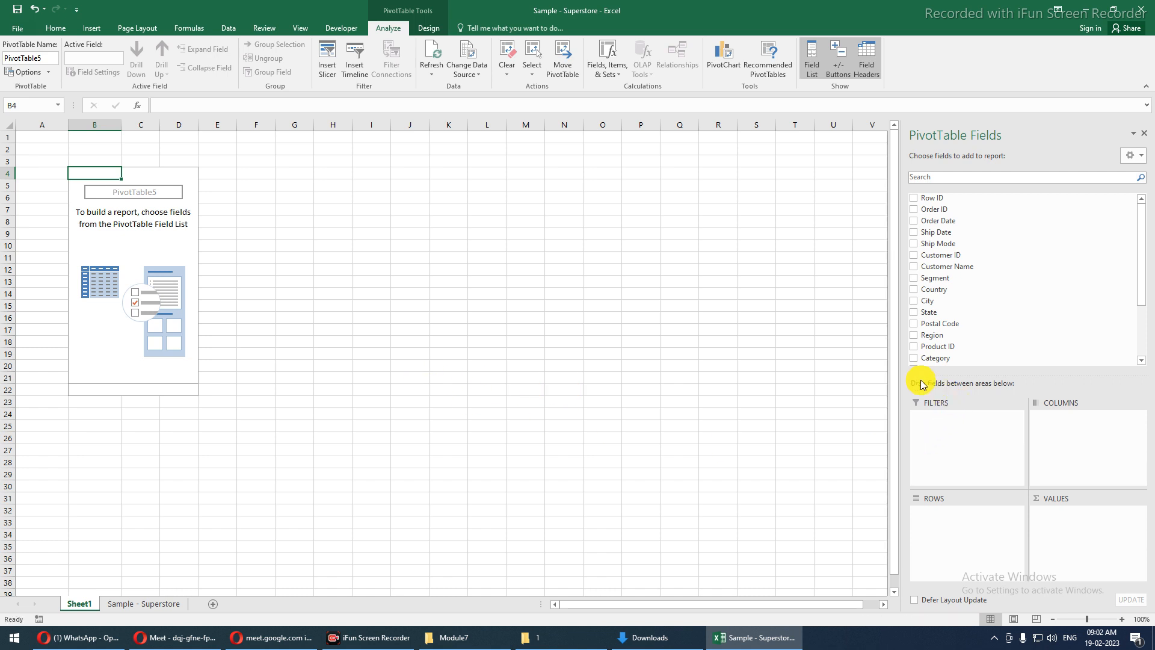
left_click_drag(899, 359, 736, 343)
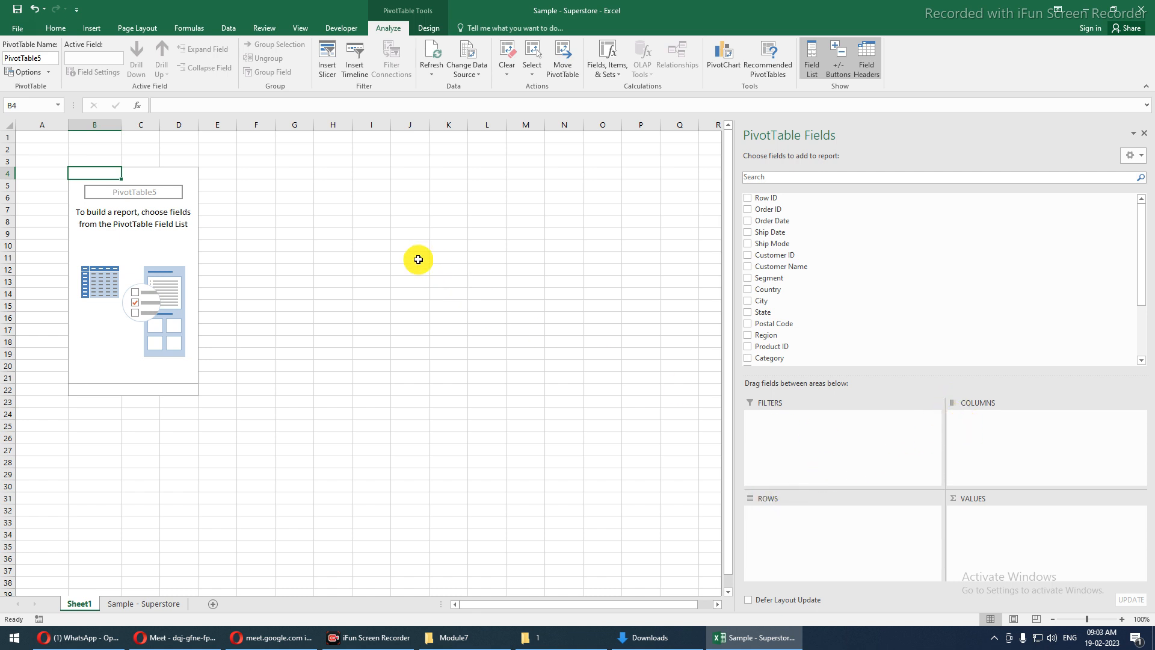
- Examine the empty PivotTable's cells on Sheet1 alongside the Filters, Columns, Rows and Values areas to see where each would appear
left_click_drag(299, 174, 298, 383)
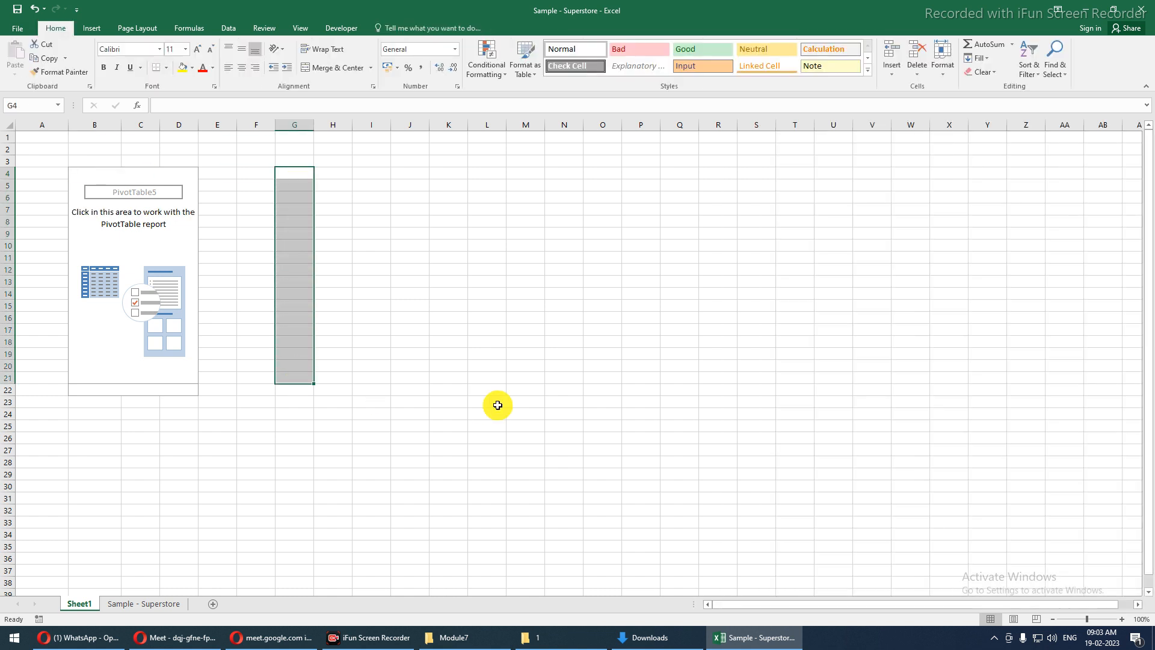
left_click(177, 247)
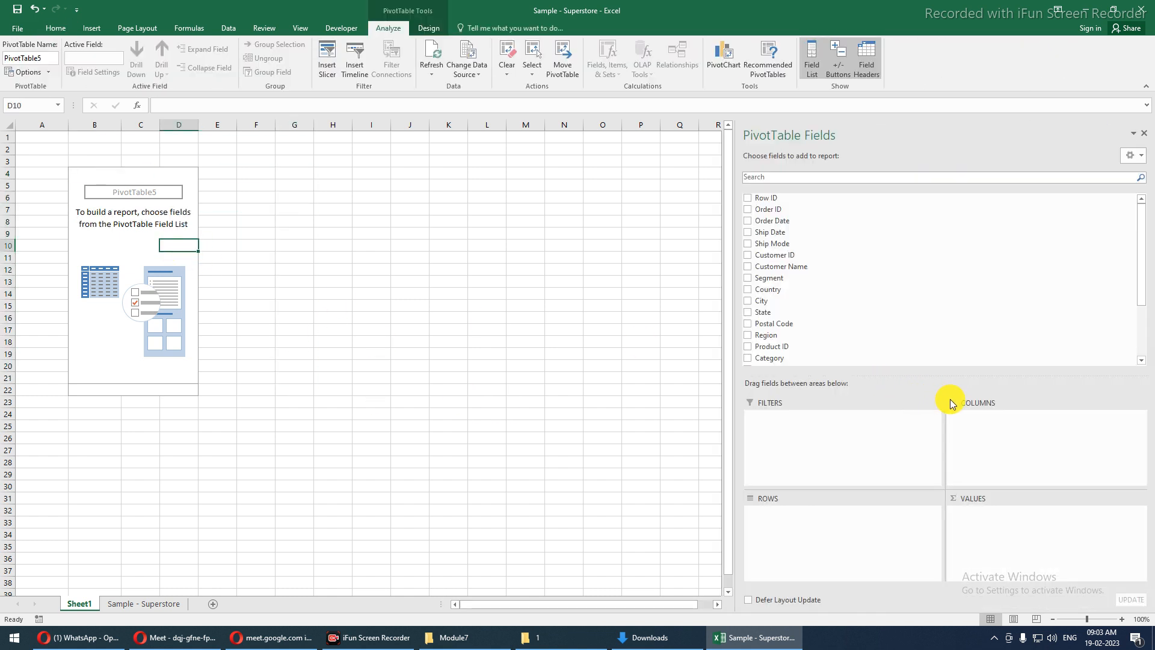
left_click_drag(96, 234, 85, 376)
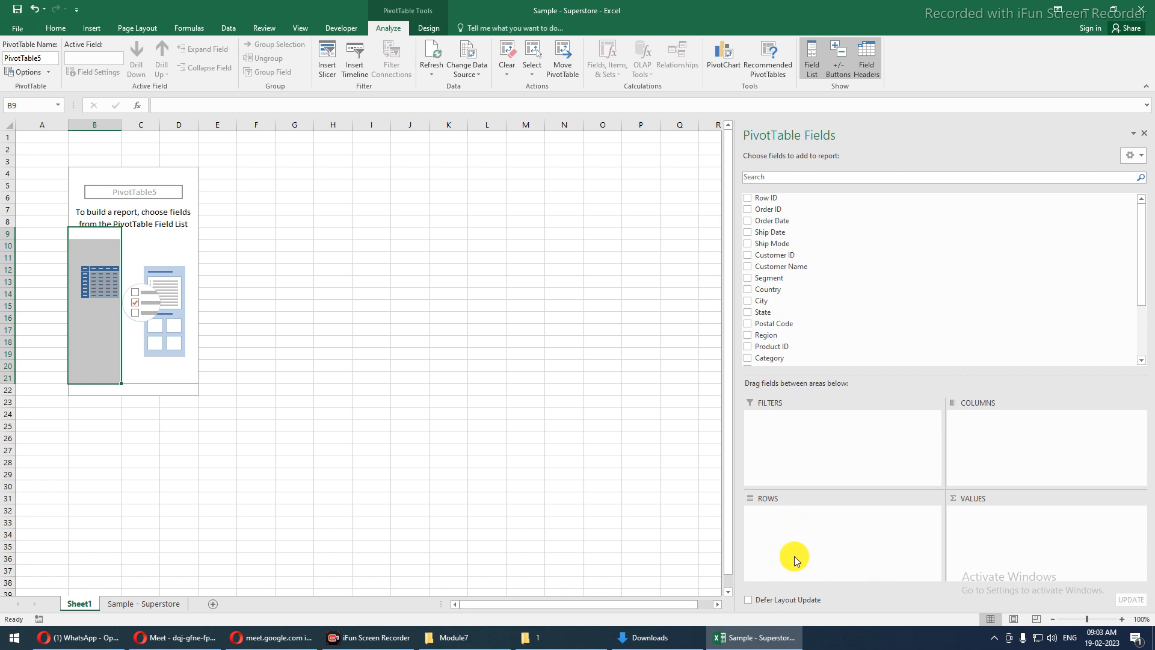
left_click_drag(90, 233, 479, 233)
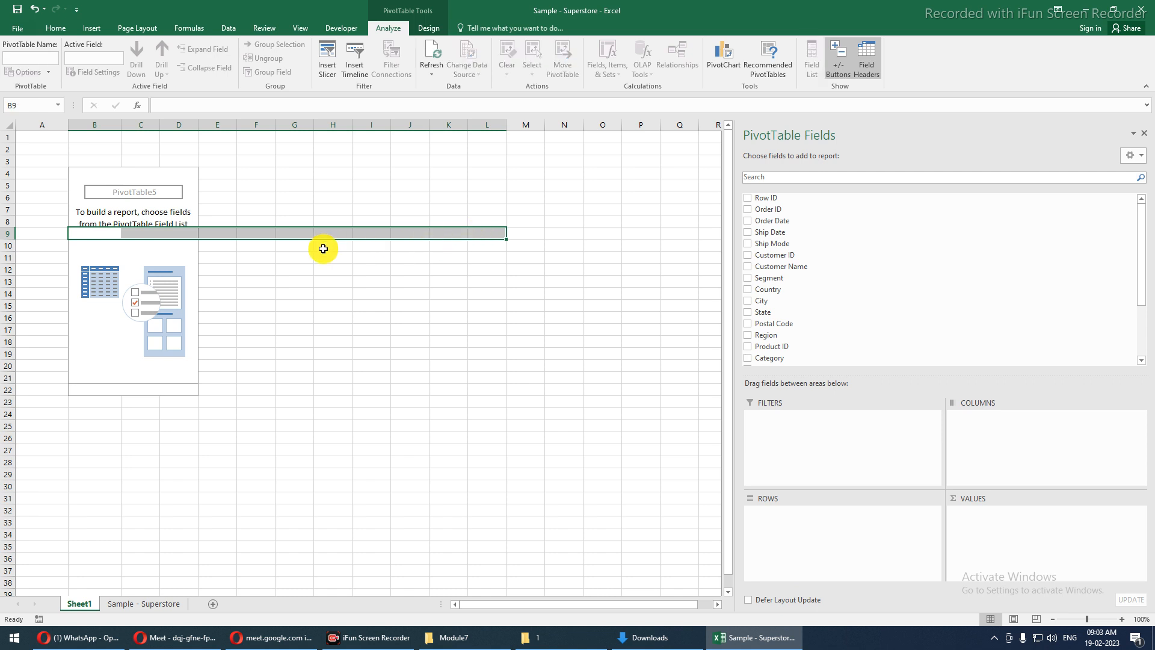
left_click(116, 253)
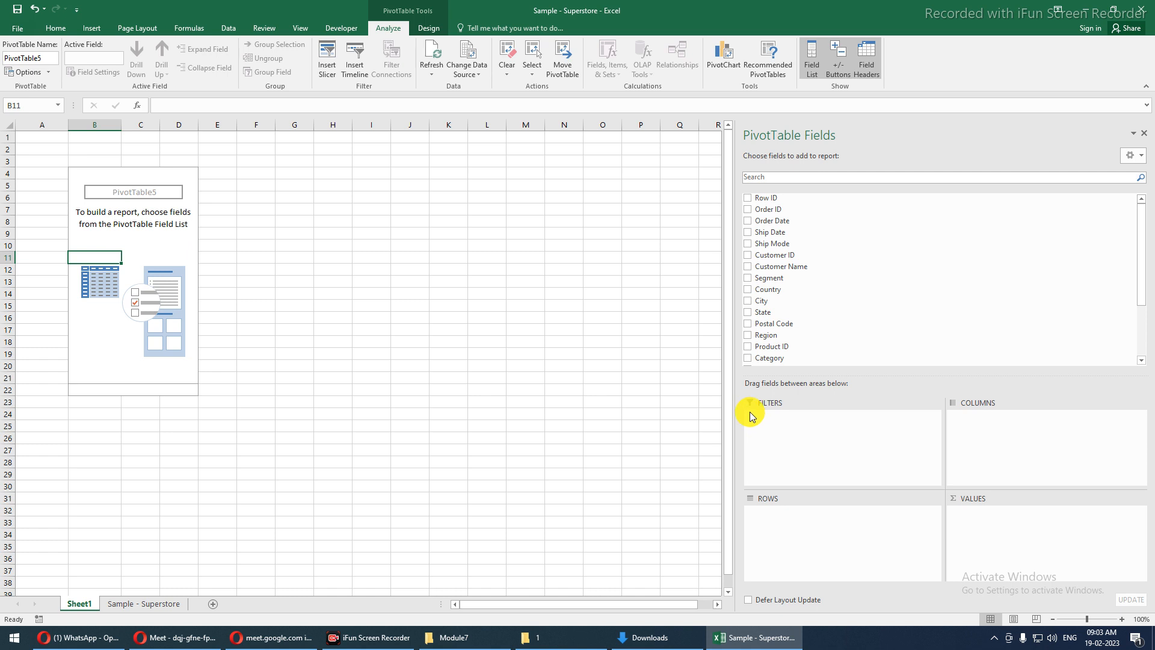
left_click(104, 138)
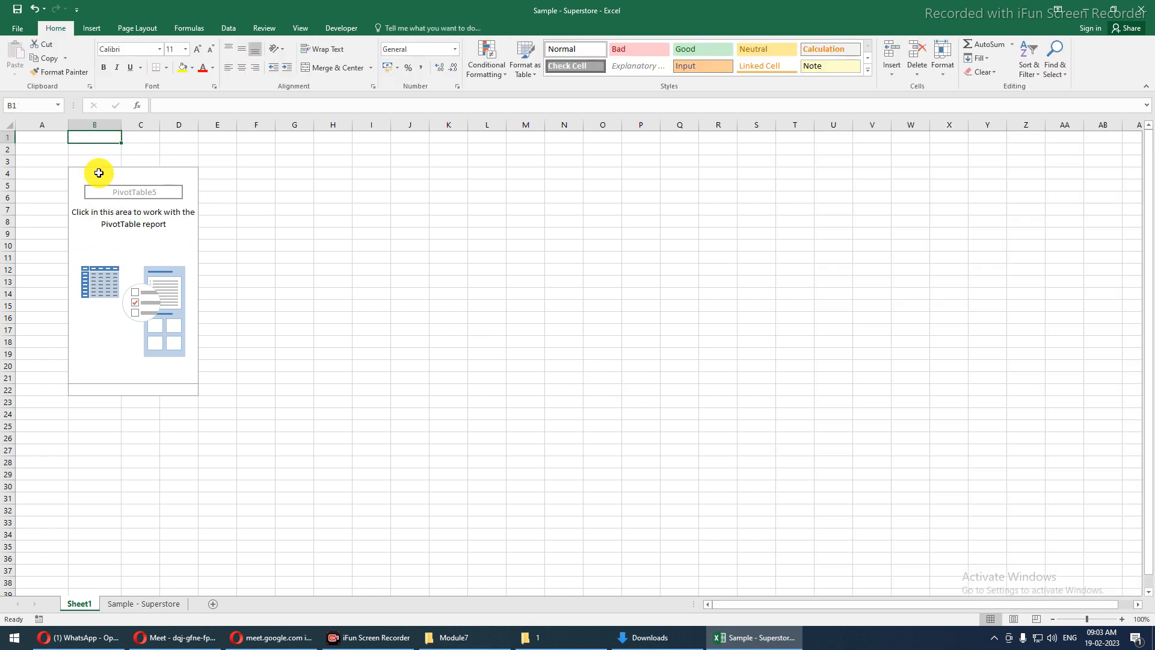
left_click(98, 173)
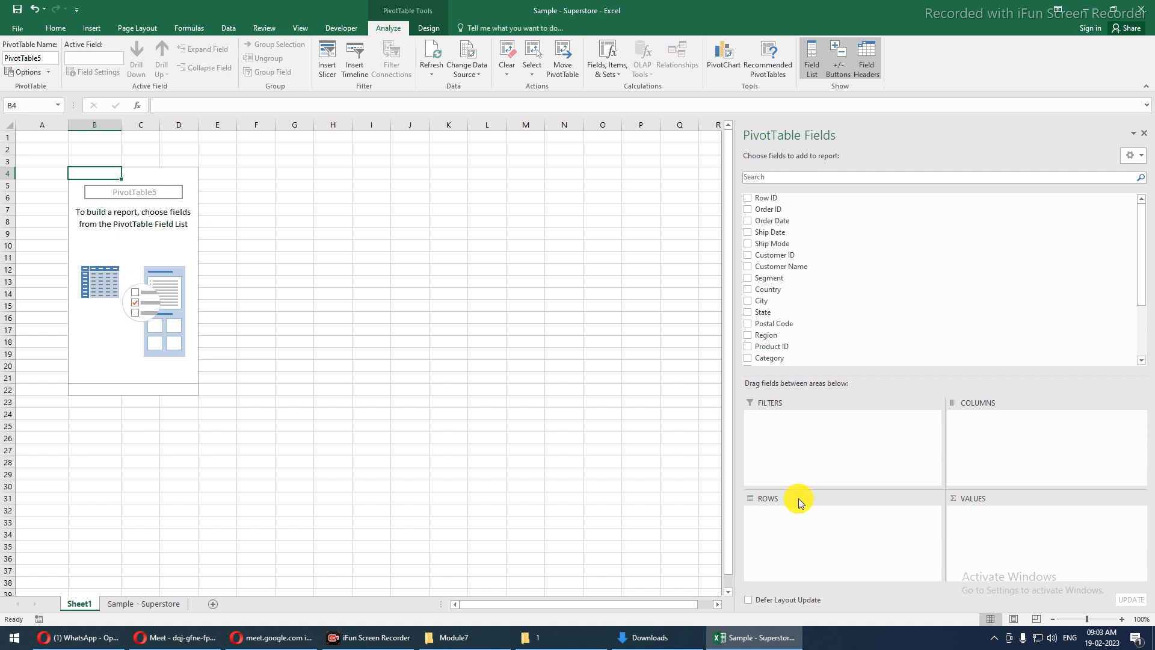
left_click(85, 254)
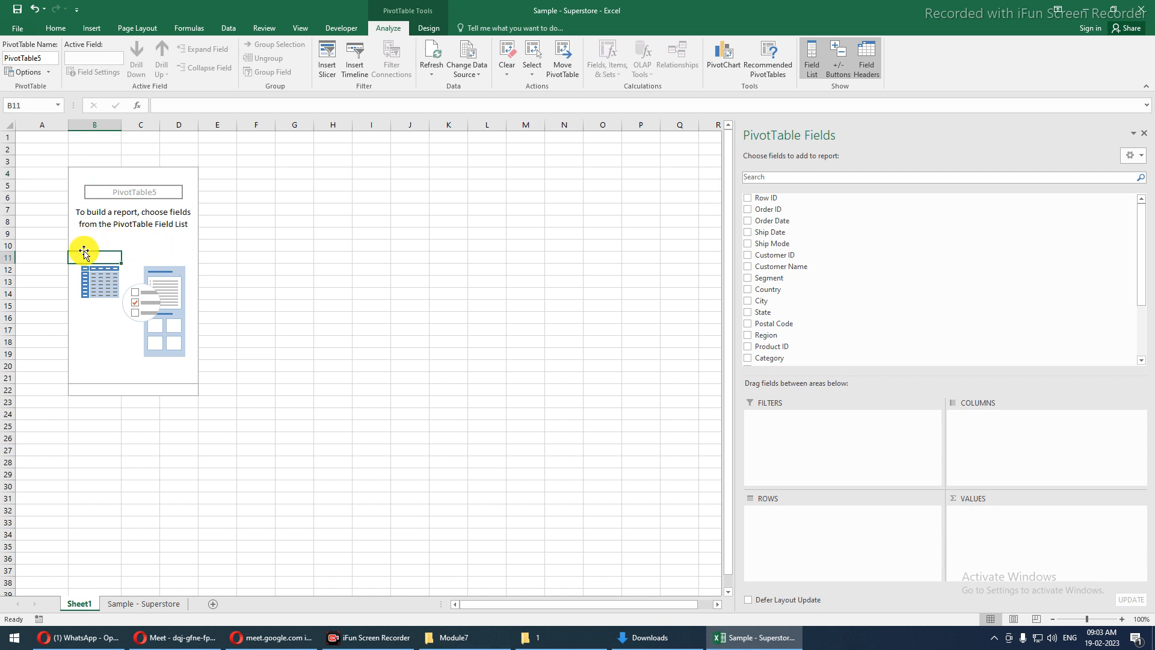
left_click_drag(84, 243, 95, 330)
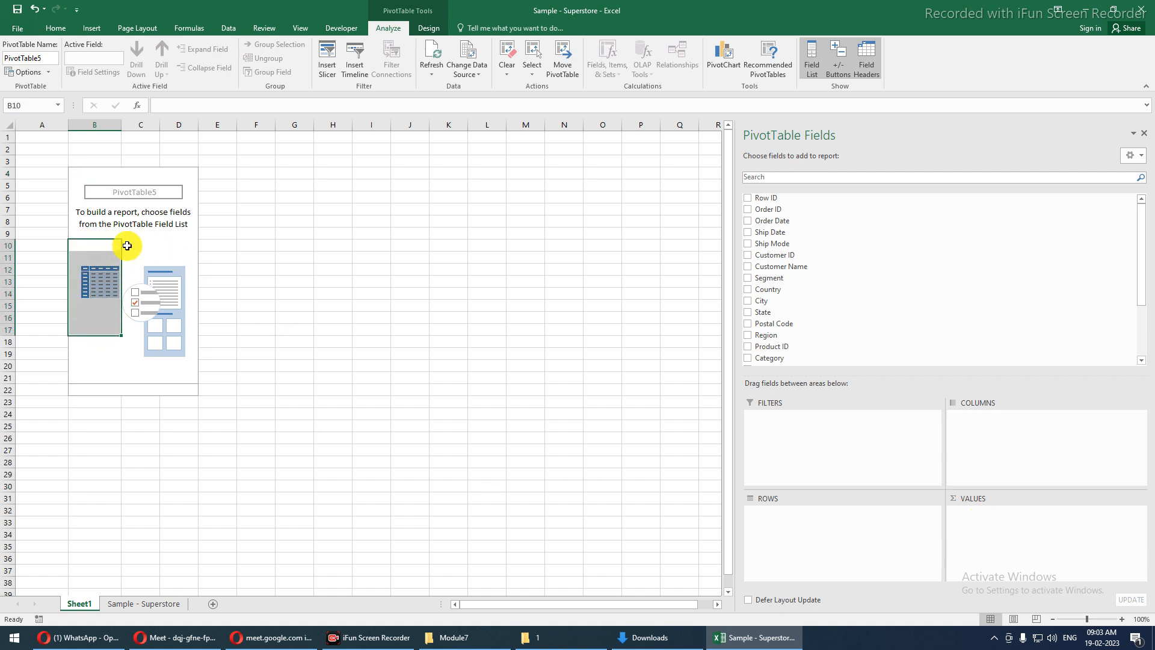
left_click(94, 247)
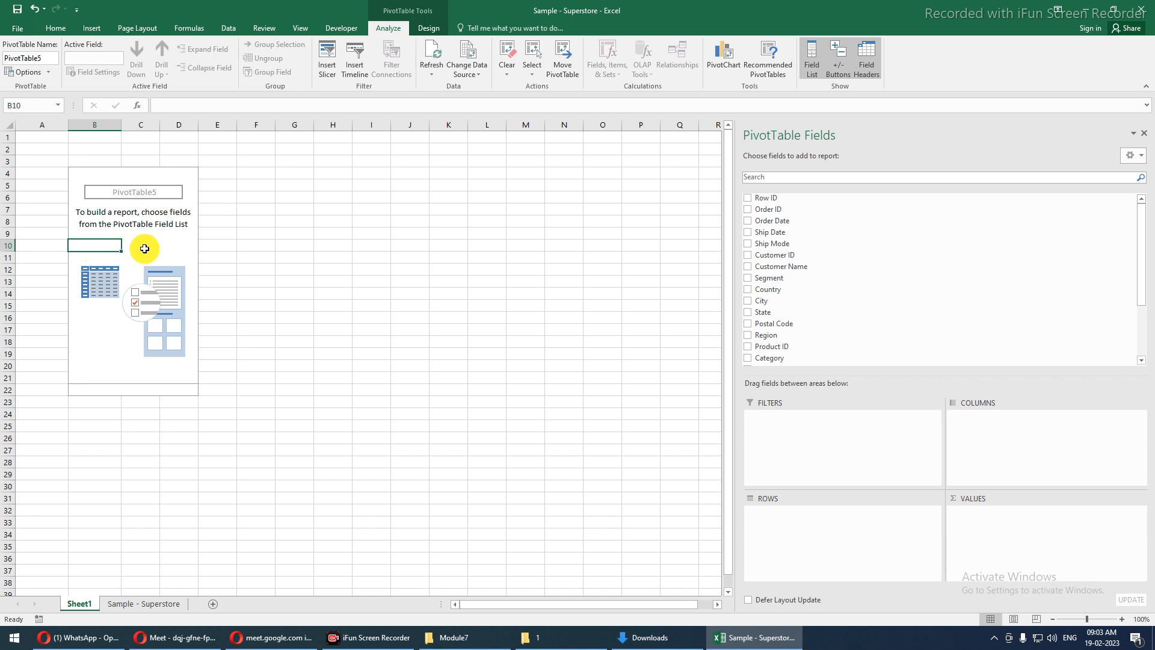
left_click(145, 248)
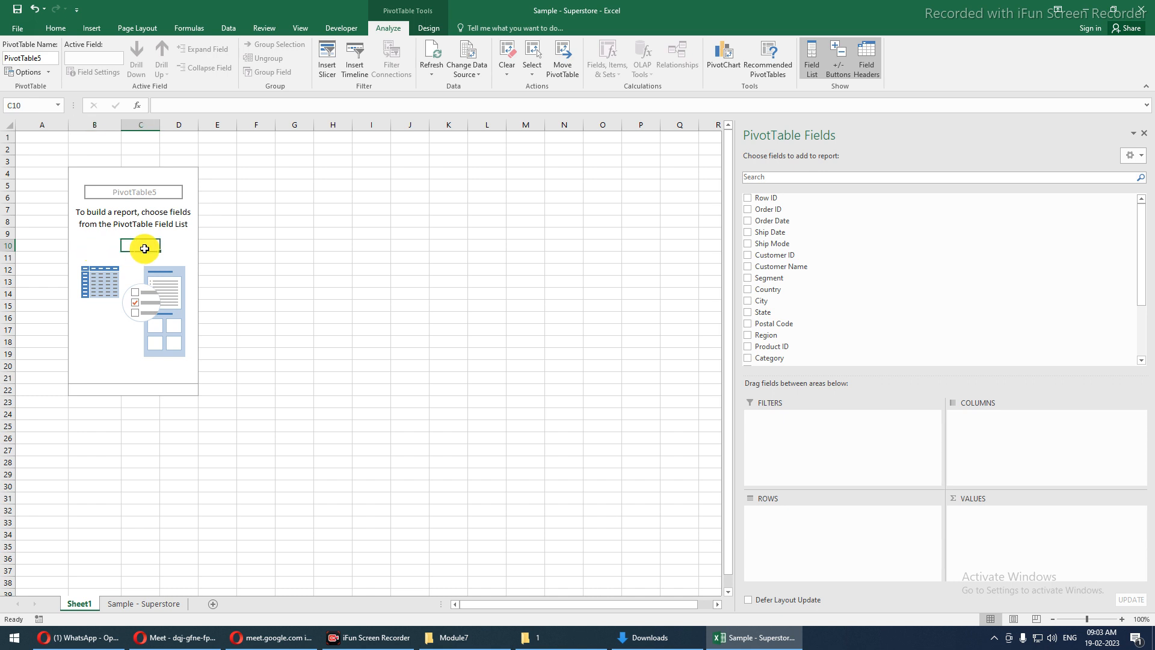
left_click(90, 266)
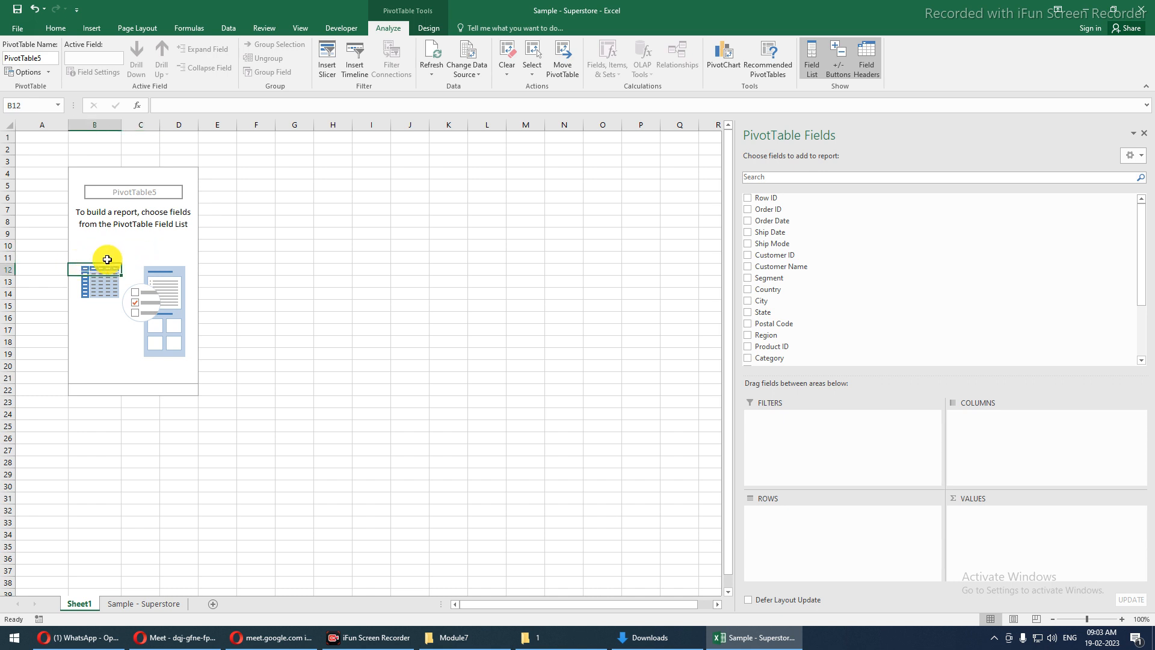
left_click(127, 267)
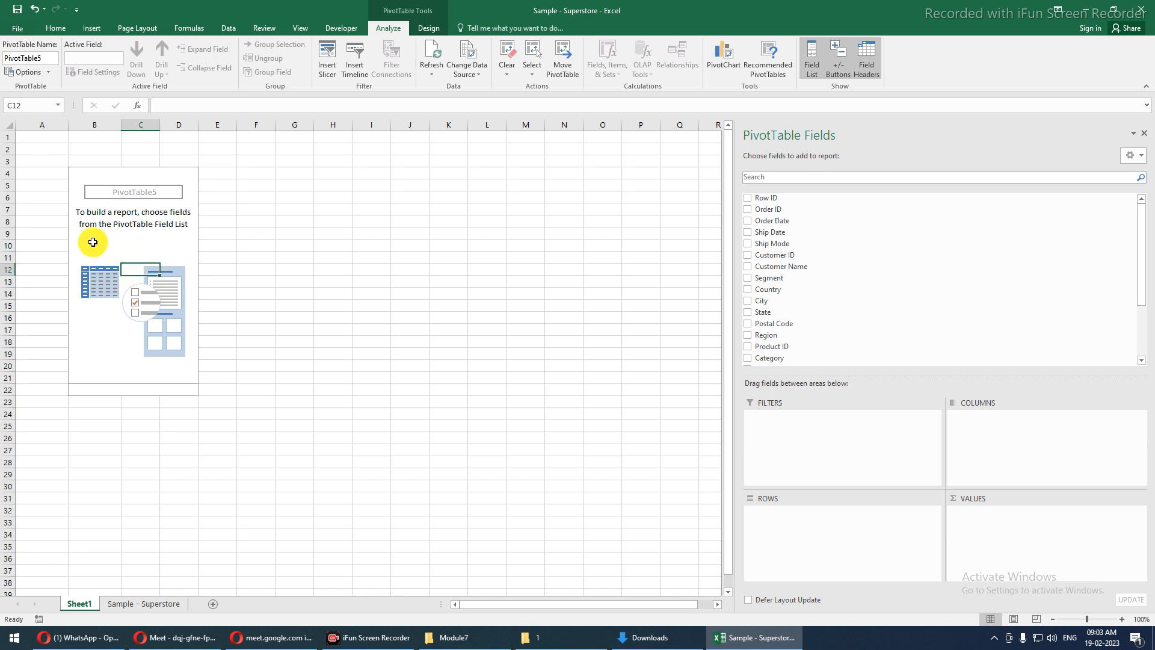
left_click_drag(90, 246, 185, 250)
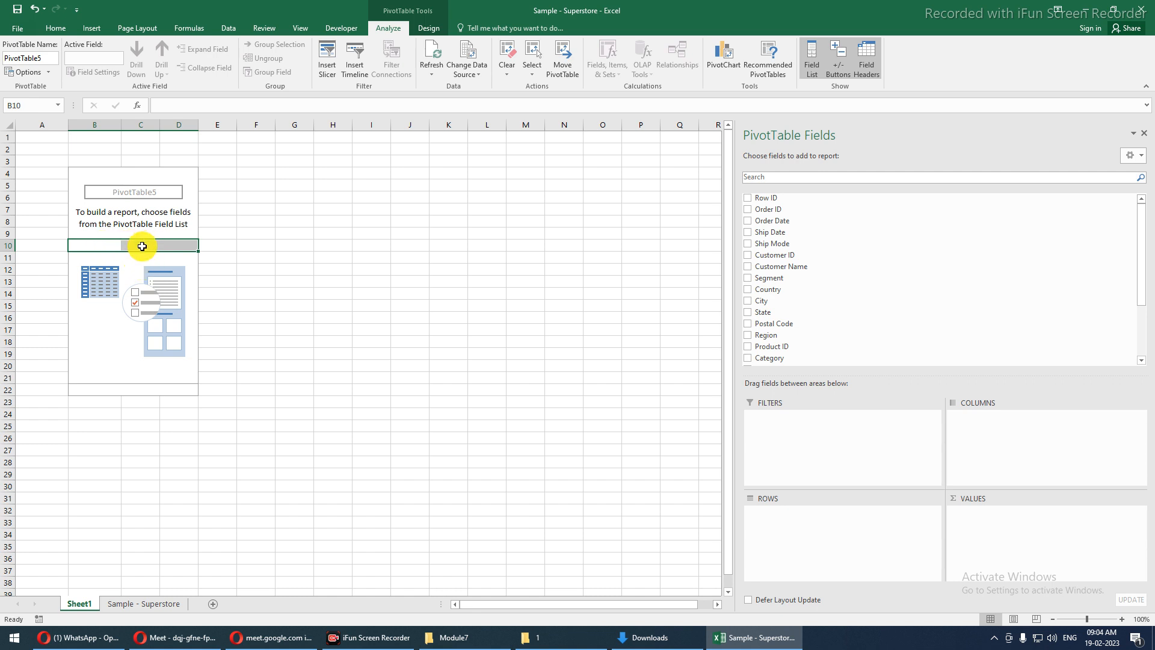
- Add the Region field to the Rows area of the PivotTable on Sheet1
scroll(765, 304, "down", 3)
scroll(746, 311, "up", 3)
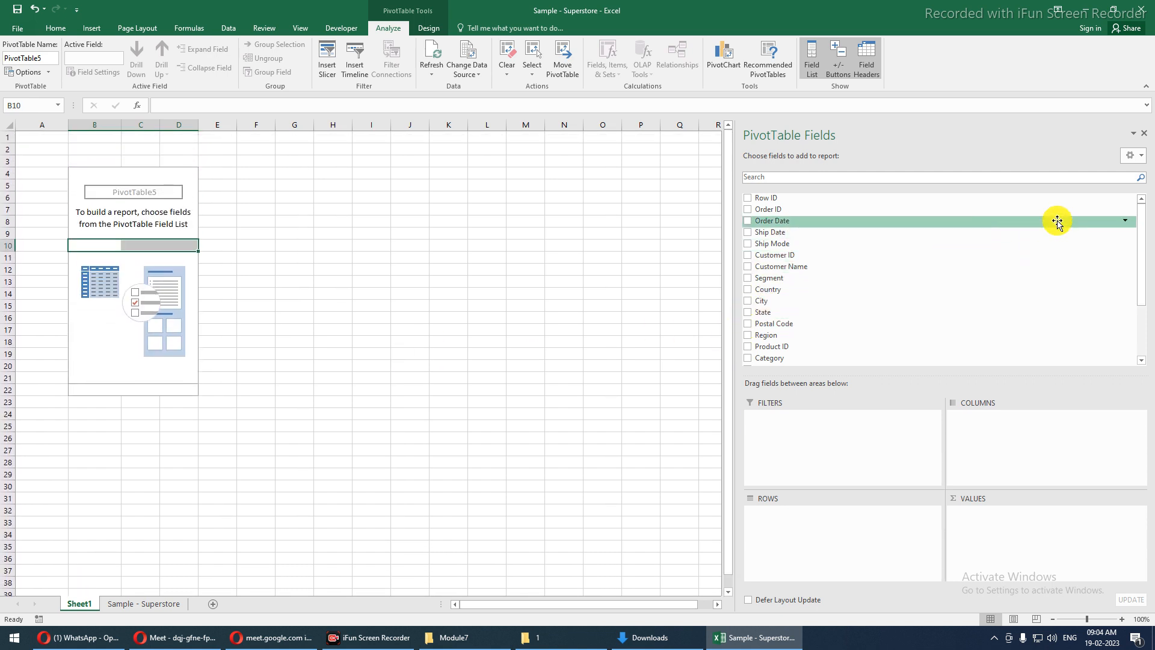
left_click_drag(1143, 225, 1144, 290)
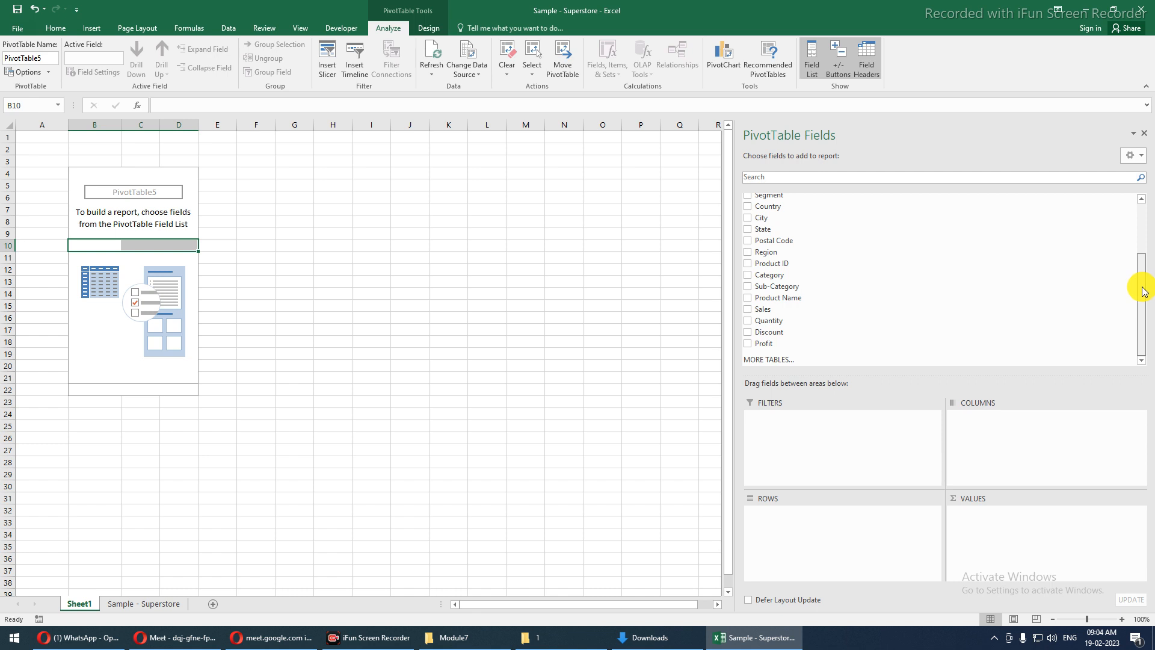
left_click_drag(759, 252, 801, 520)
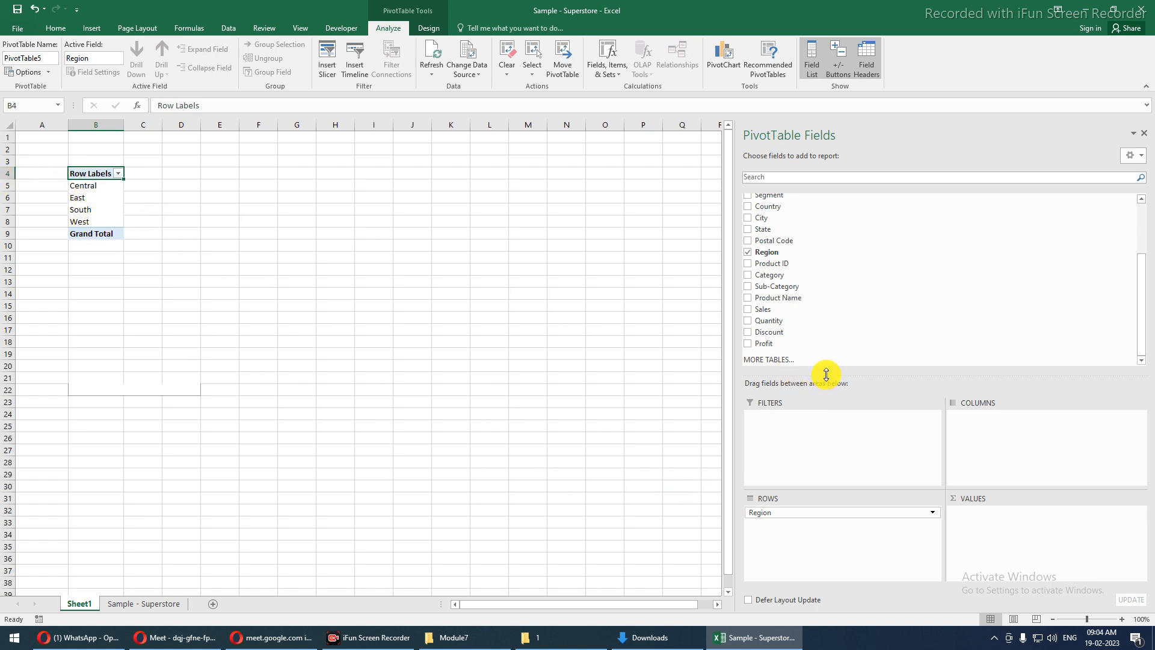
- Add the Profit field to the Values area and select the region labels and their profit figures for review
left_click_drag(788, 342, 974, 526)
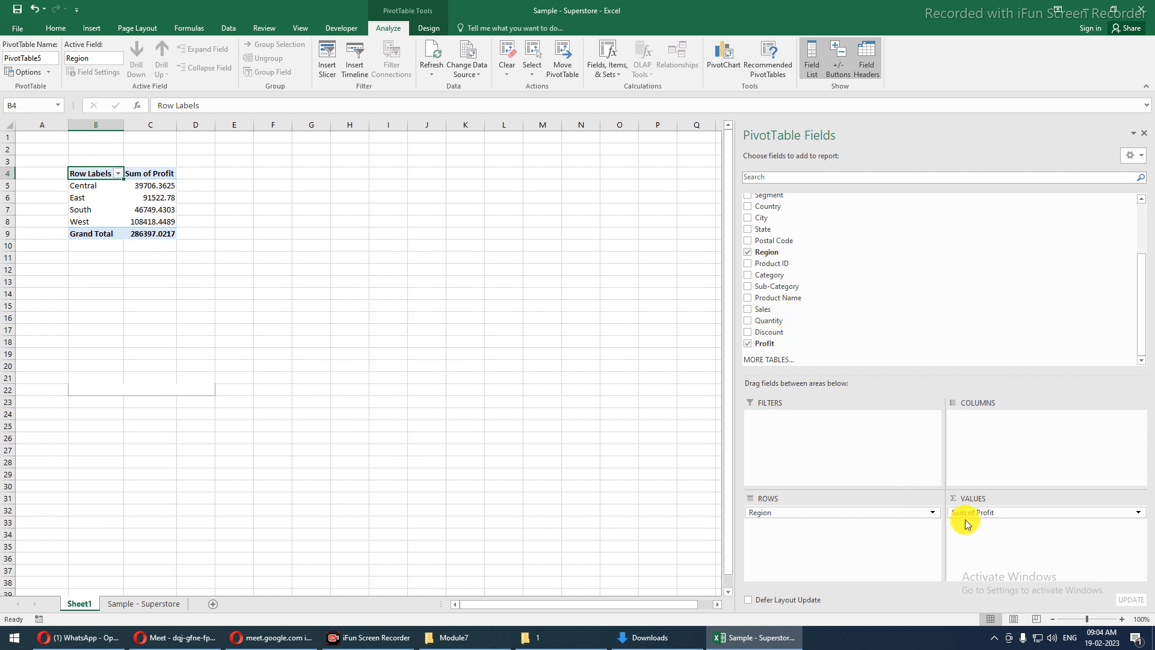
left_click_drag(91, 189, 87, 222)
left_click_drag(140, 189, 142, 220)
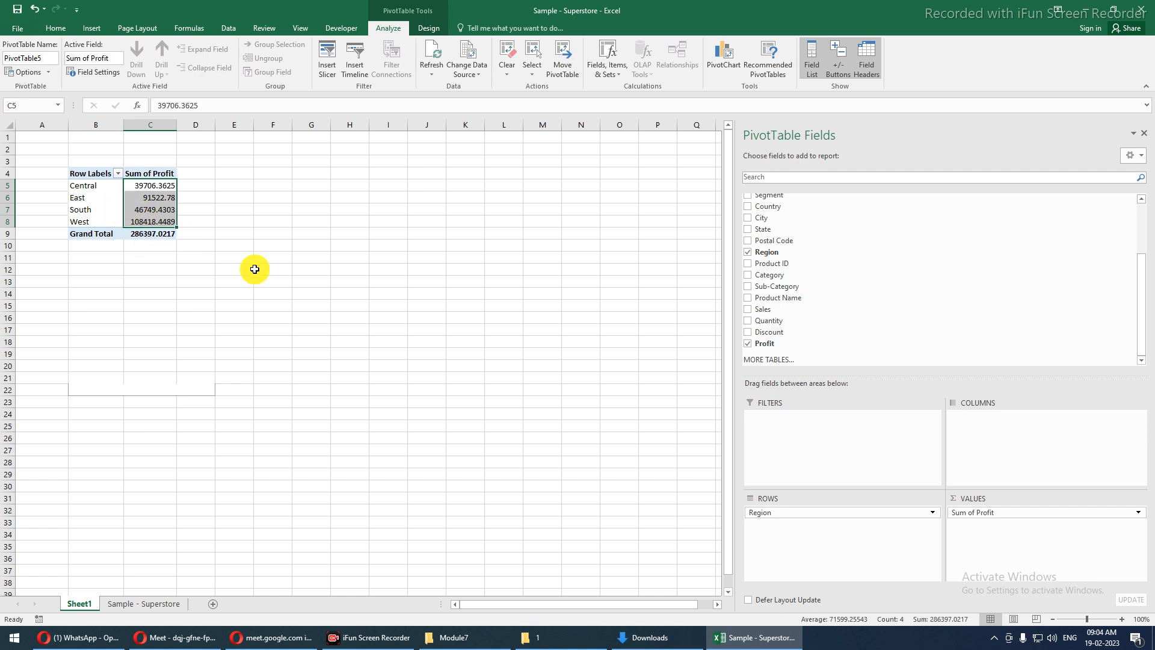
- Move the Region field from Rows to Columns and check each region's profit in the horizontal layout
left_click_drag(775, 518, 1023, 460)
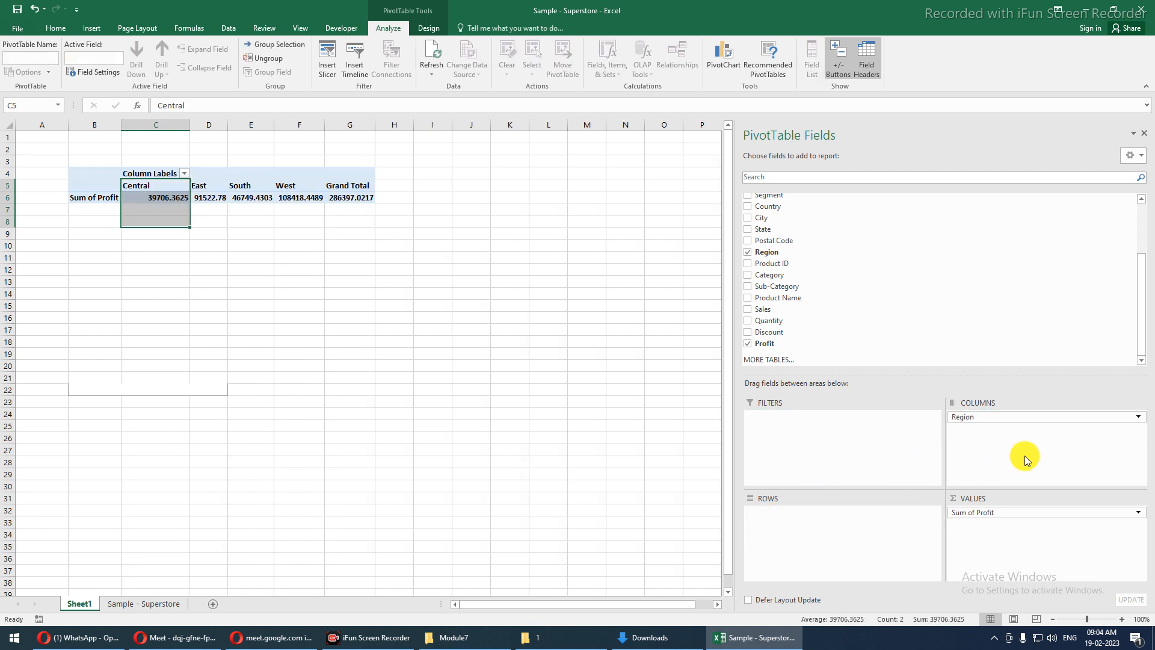
left_click(96, 244)
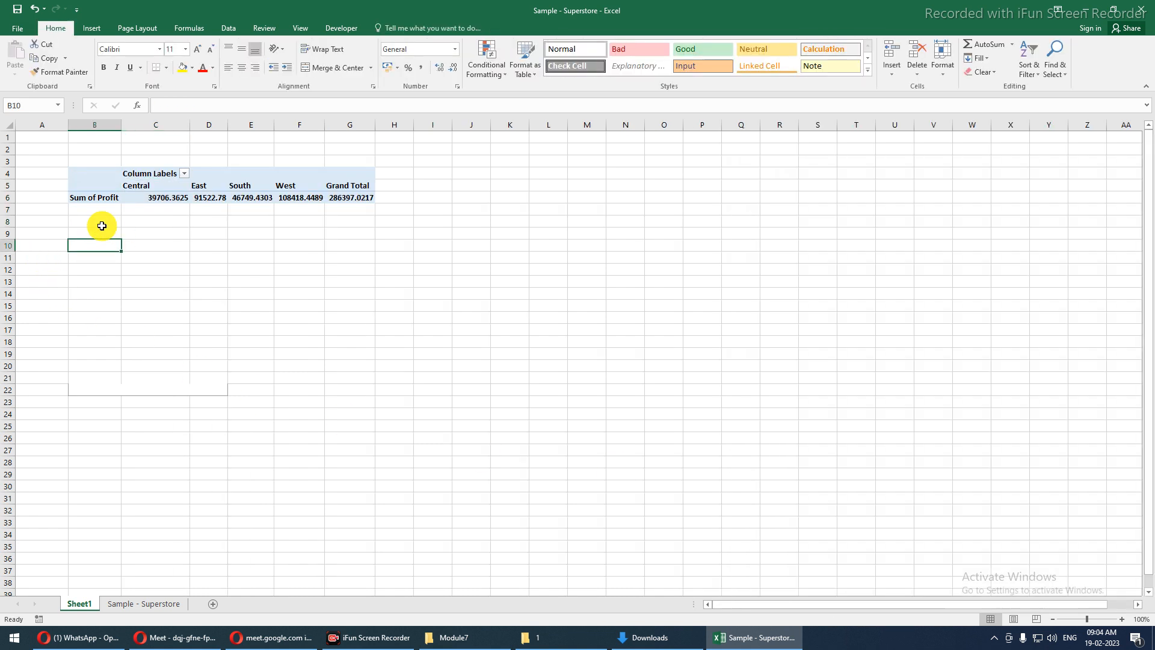
left_click_drag(132, 188, 135, 196)
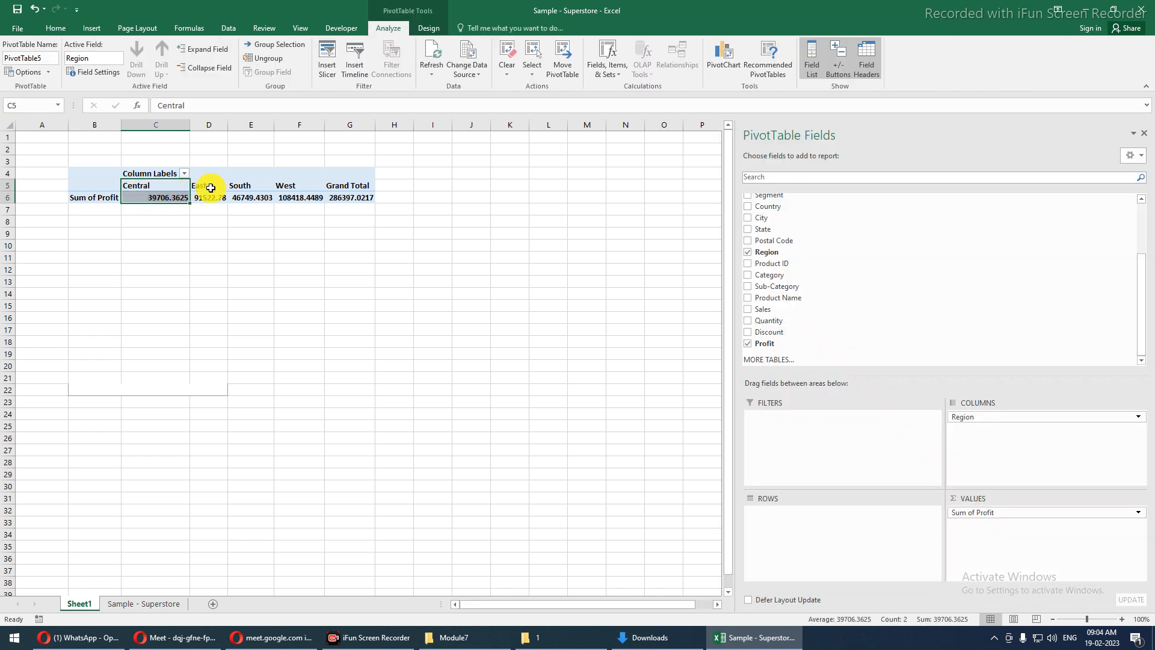
left_click_drag(207, 186, 211, 196)
left_click(260, 188)
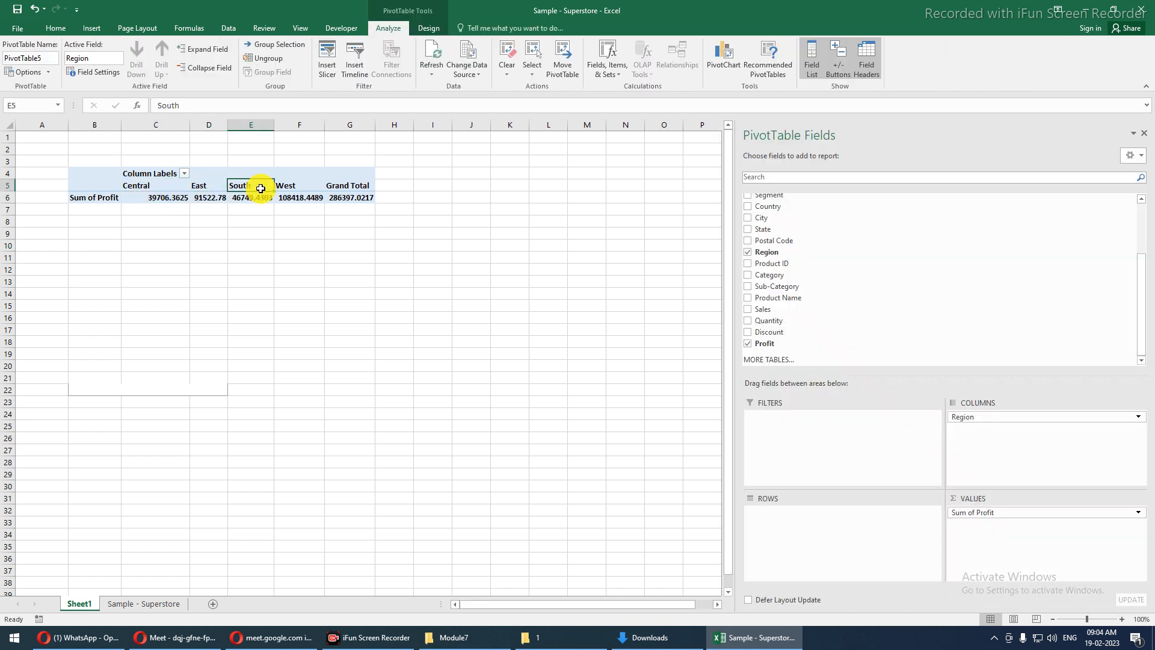
left_click_drag(291, 187, 293, 195)
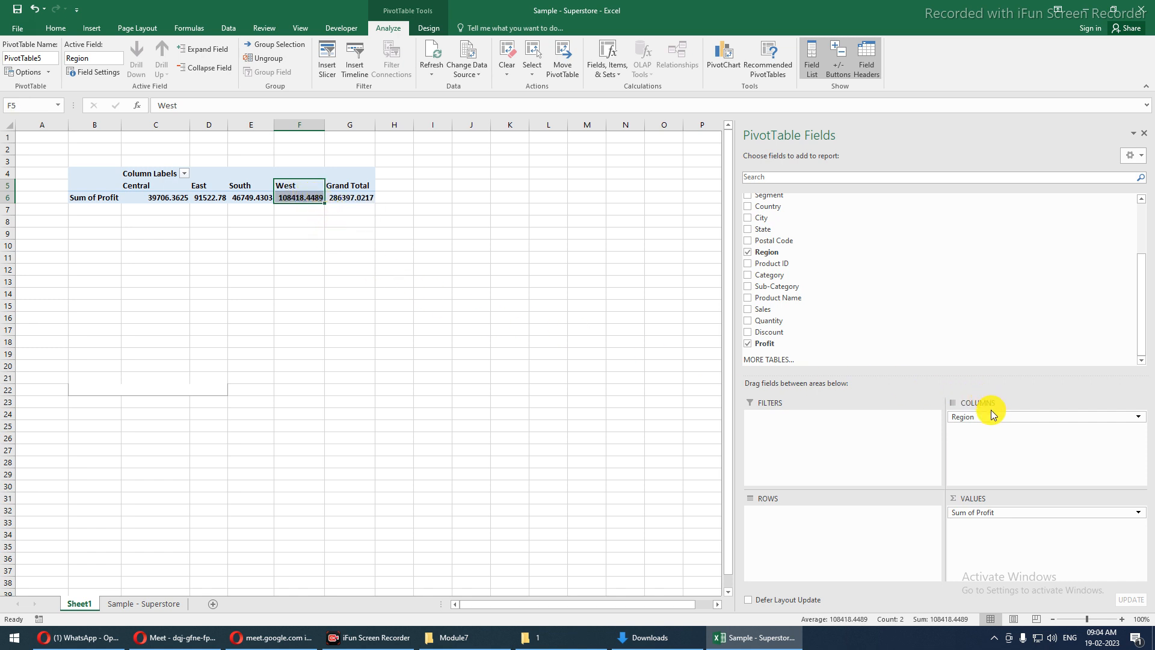
- Move the Region field back to the Rows area and remove Sum of Profit from the Values area
left_click_drag(992, 418, 813, 517)
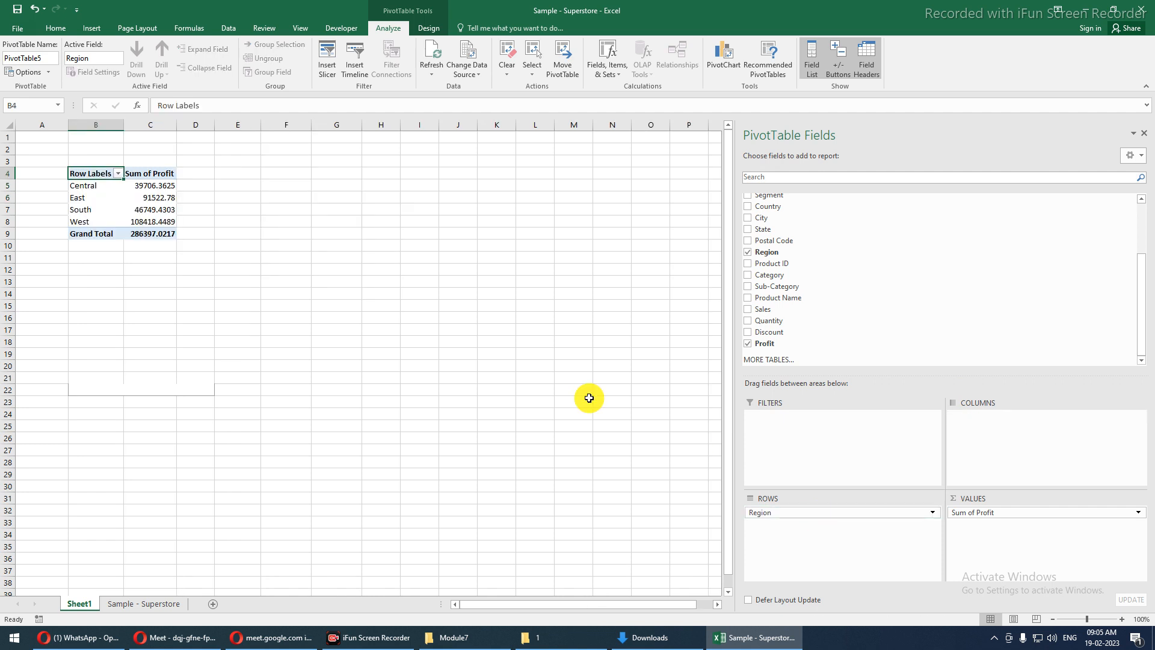
left_click(106, 209)
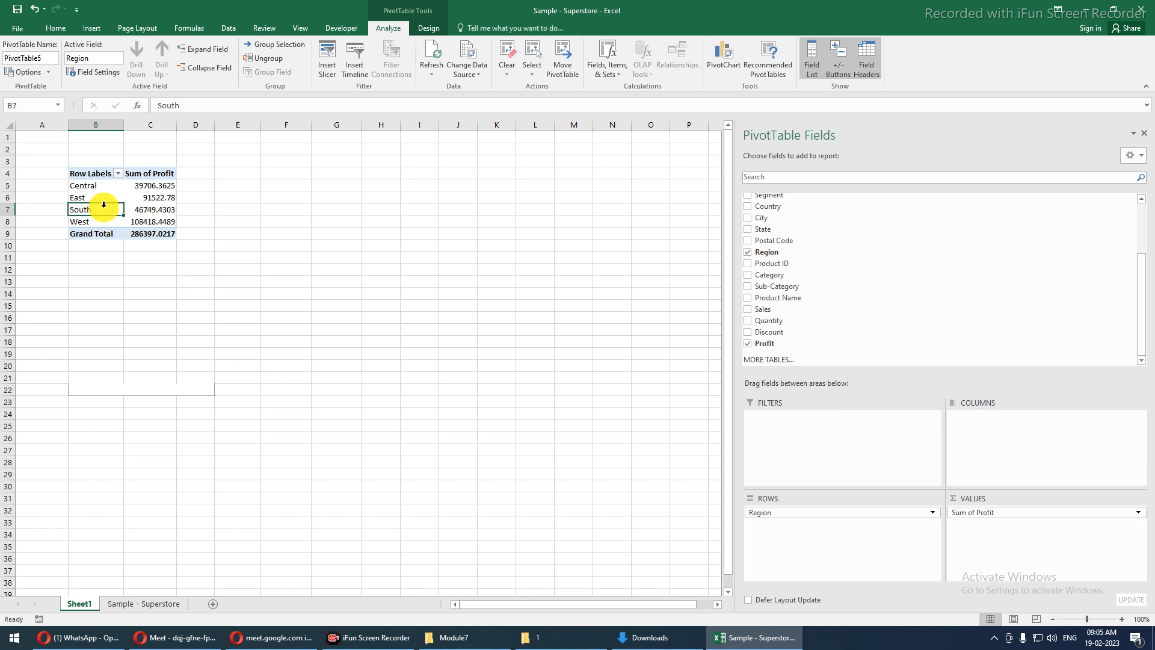
left_click_drag(985, 513, 983, 516)
left_click(979, 535)
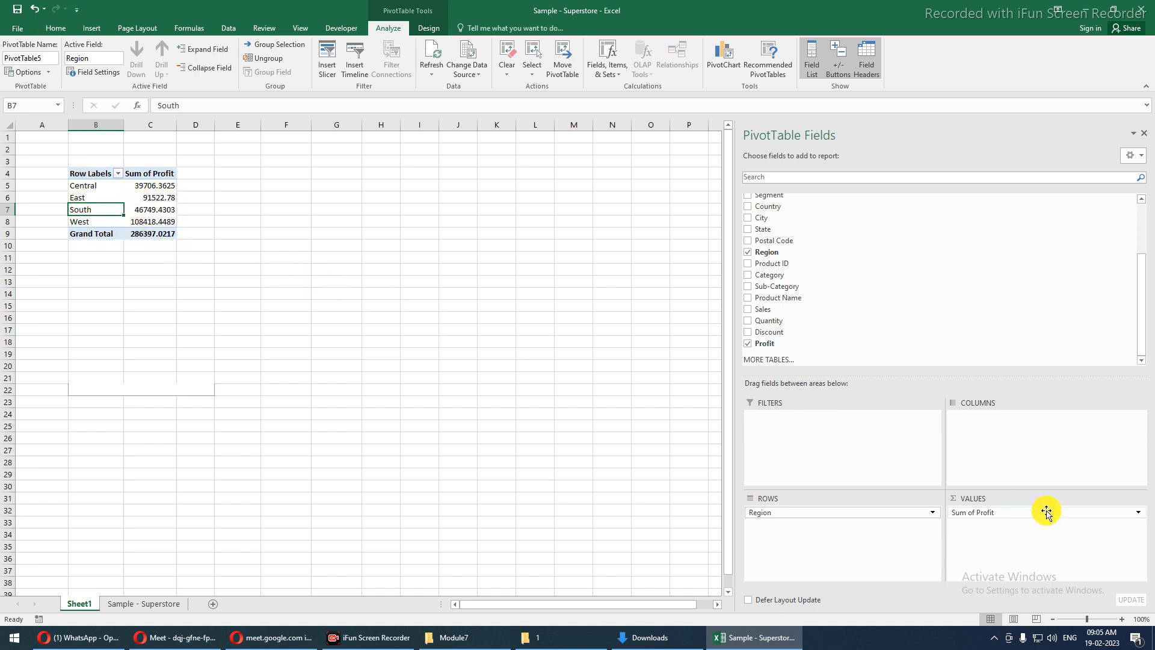
left_click_drag(1047, 512, 944, 324)
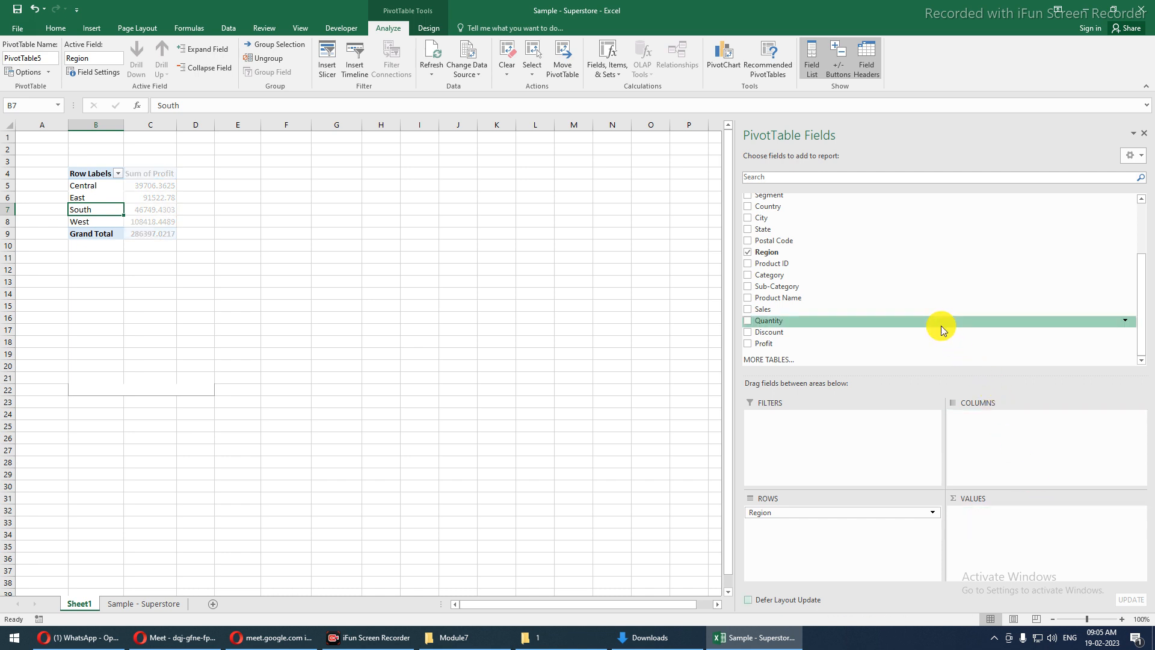
- Add the Product ID field to the Values area and check its count for the Central and South regions
scroll(761, 308, "up", 3)
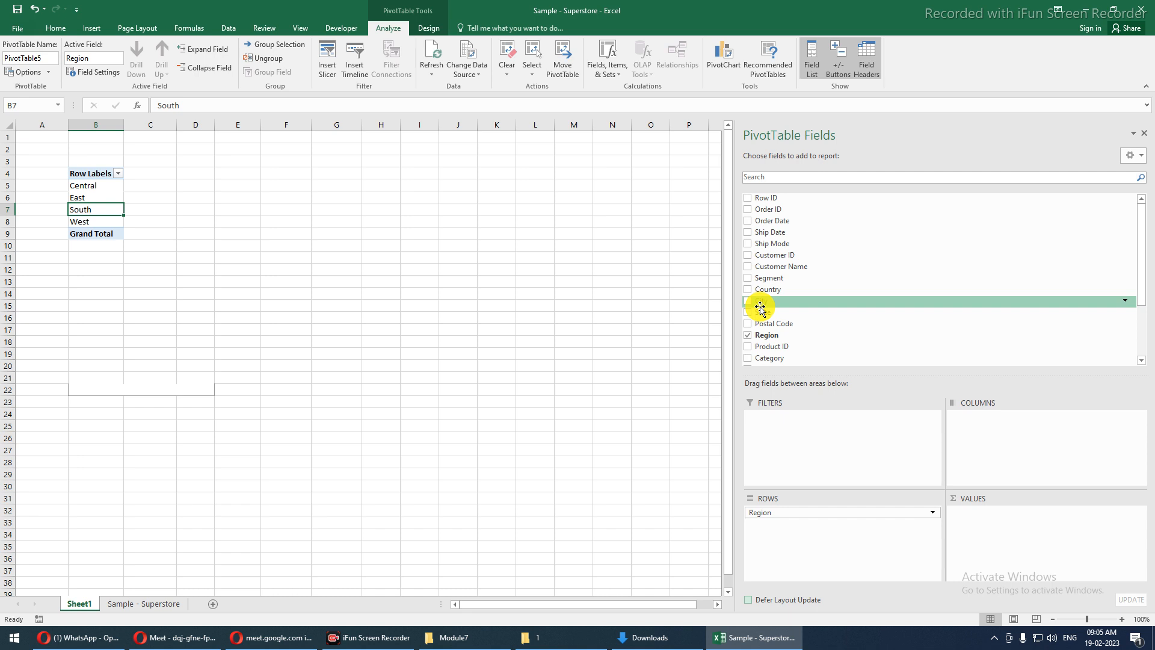
scroll(761, 307, "down", 2)
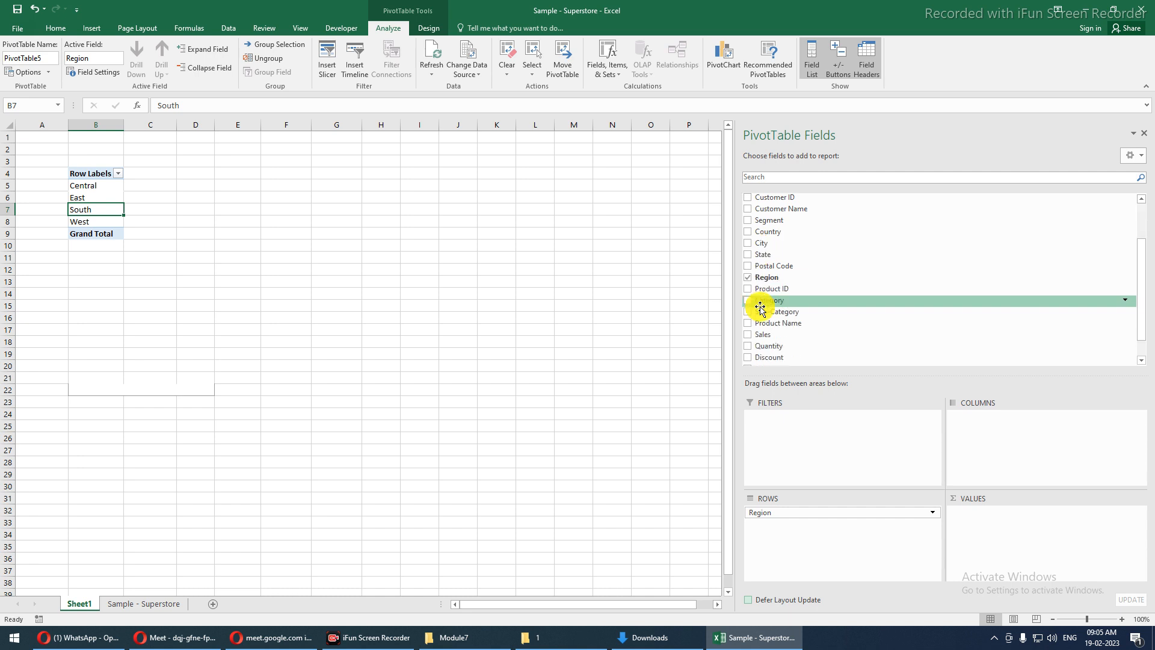
left_click_drag(775, 290, 1001, 547)
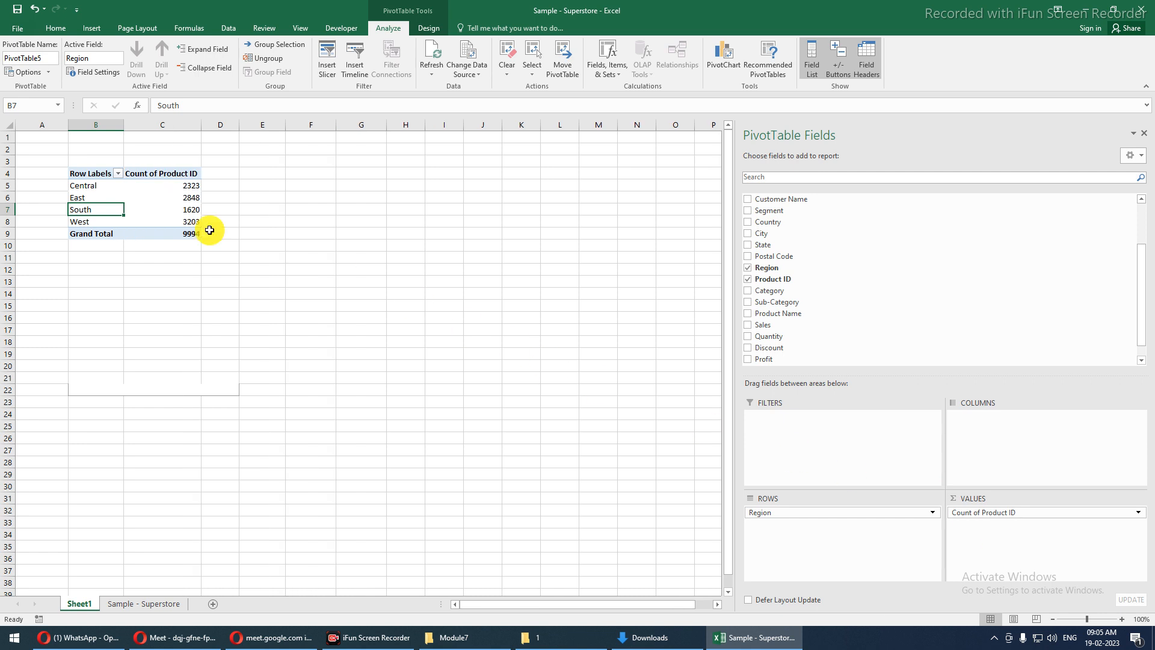
left_click(103, 186)
left_click(154, 185)
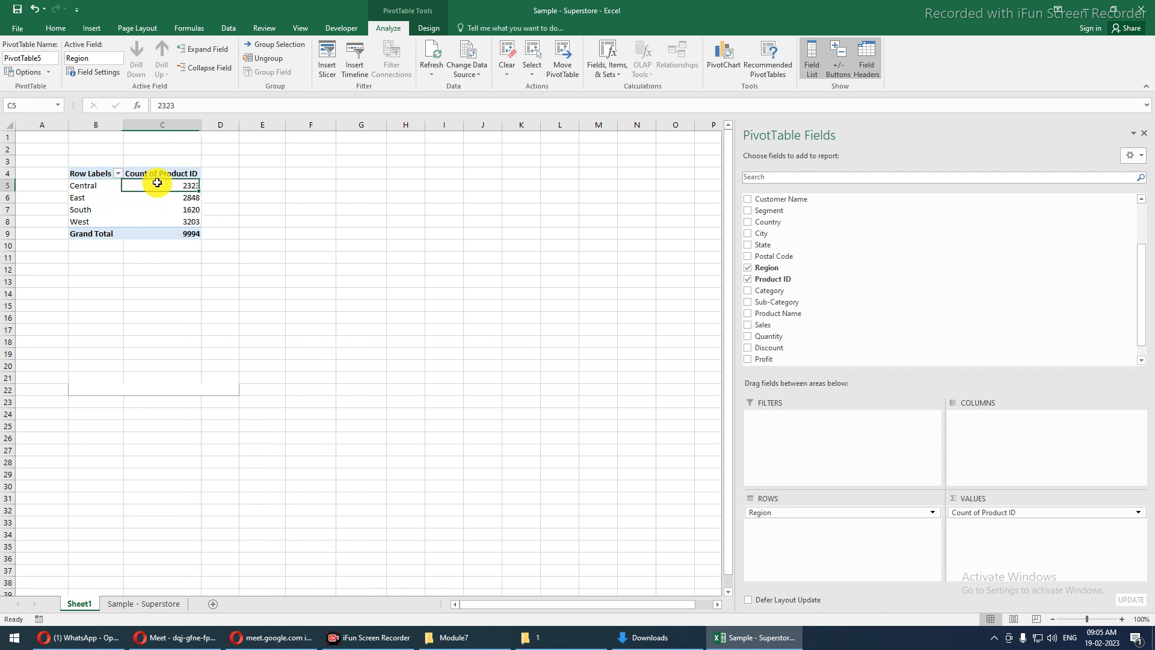
left_click(160, 209)
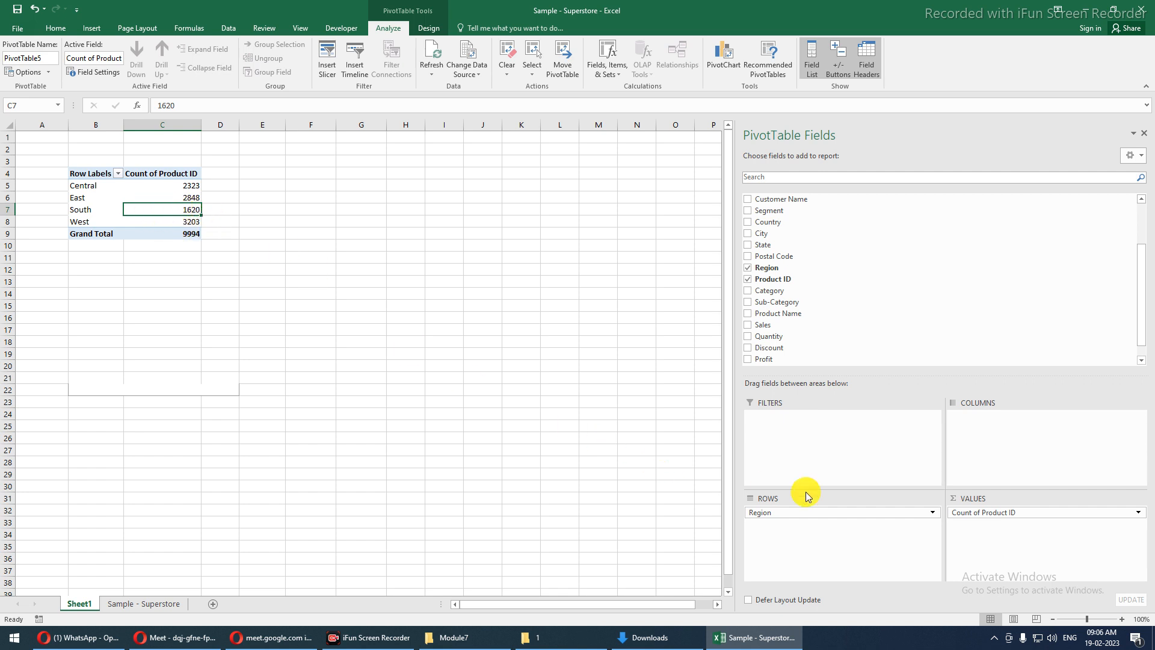
- Change the Product ID value field to be summarized by Sum and select the resulting figures for the four regions
left_click(1137, 514)
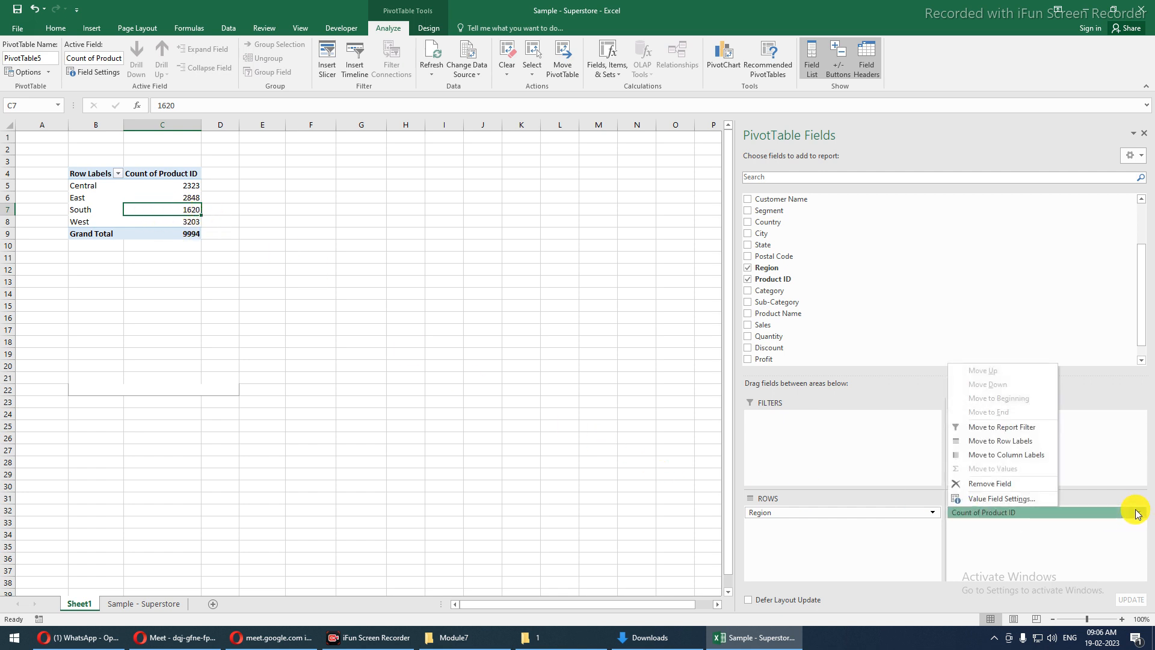
left_click(1019, 499)
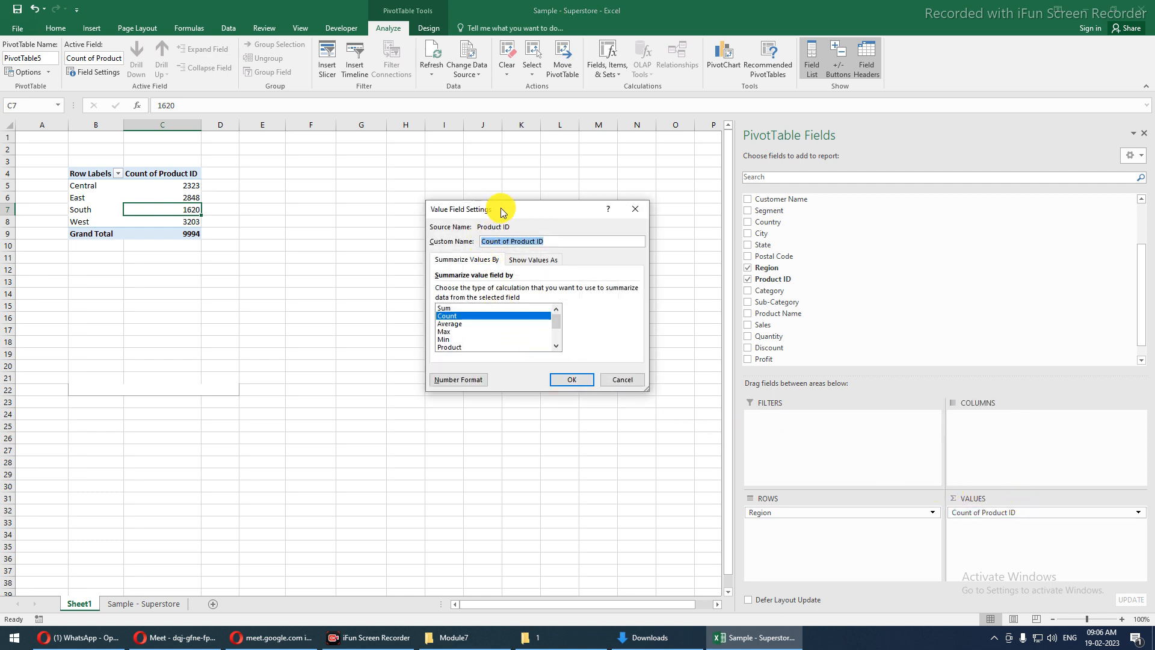
left_click_drag(503, 210, 496, 246)
left_click(464, 362)
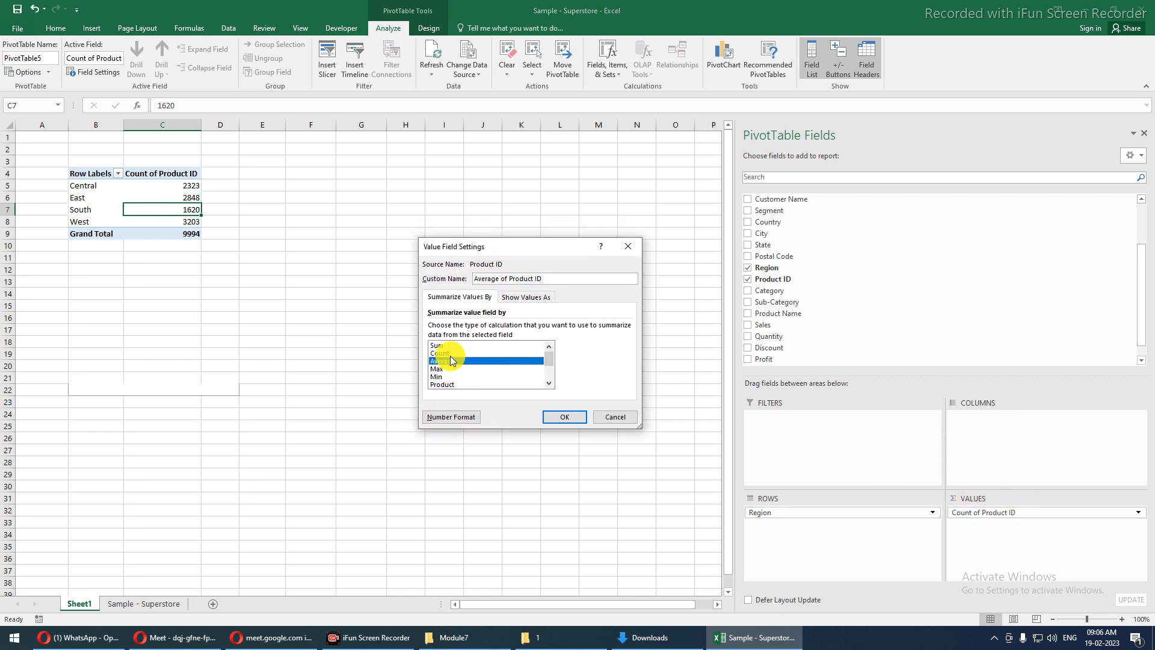
left_click(445, 346)
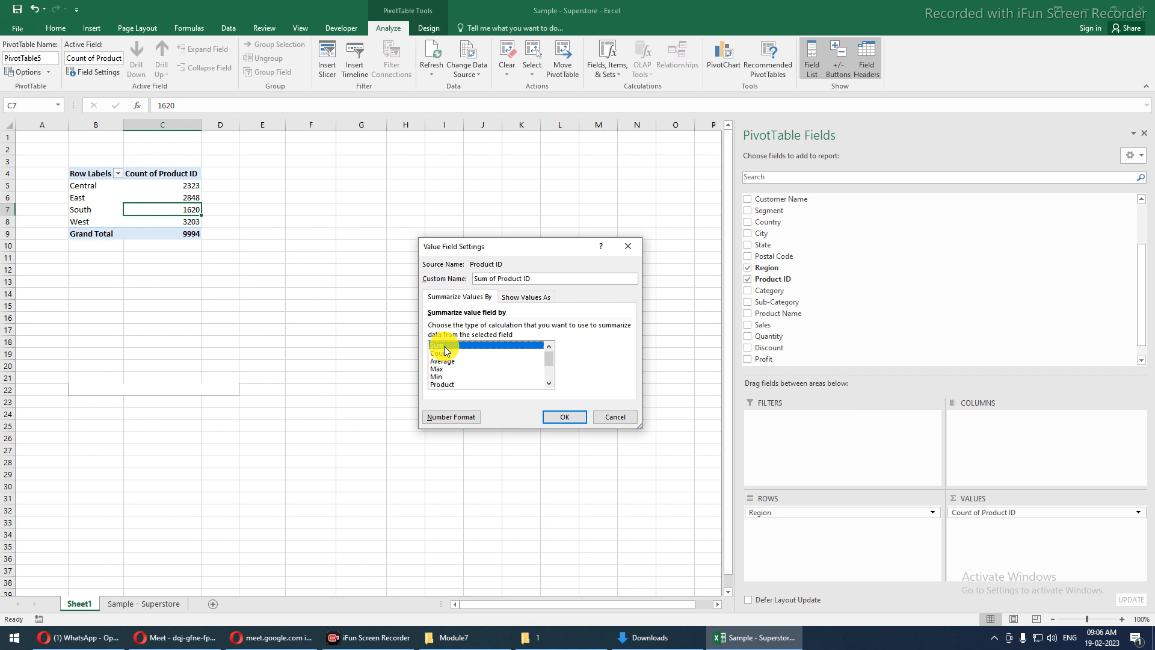
left_click(564, 417)
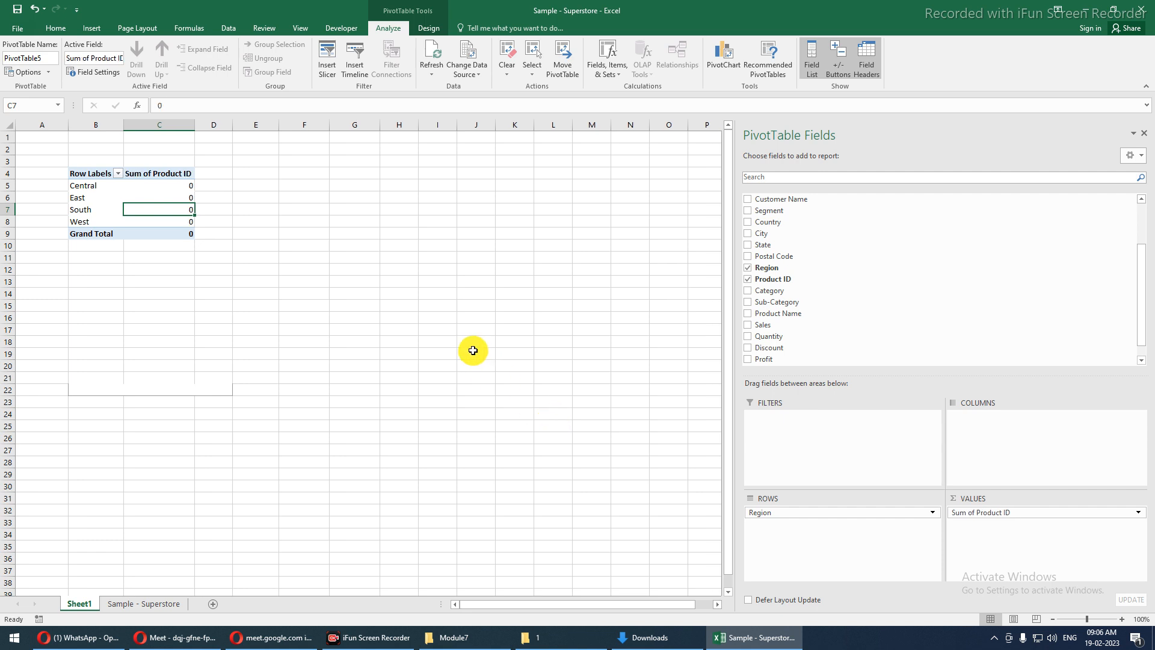
left_click_drag(166, 190, 170, 222)
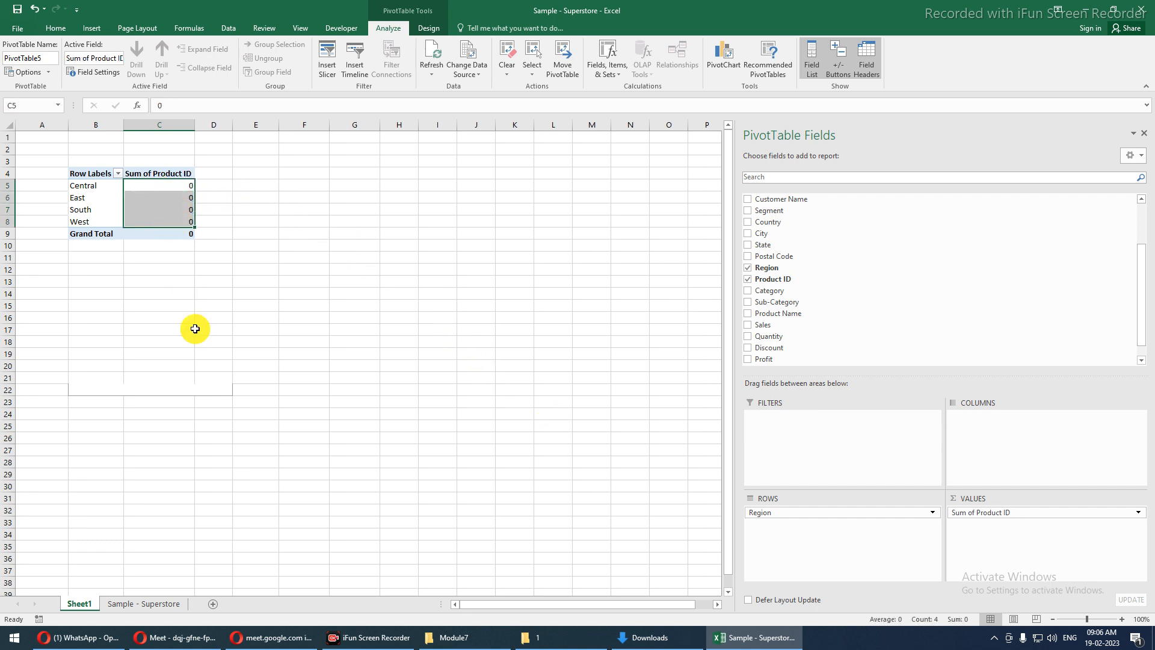
- Autofit the Product ID column on the Sample - Superstore sheet, examine its entries, and return to Sheet1
left_click(148, 604)
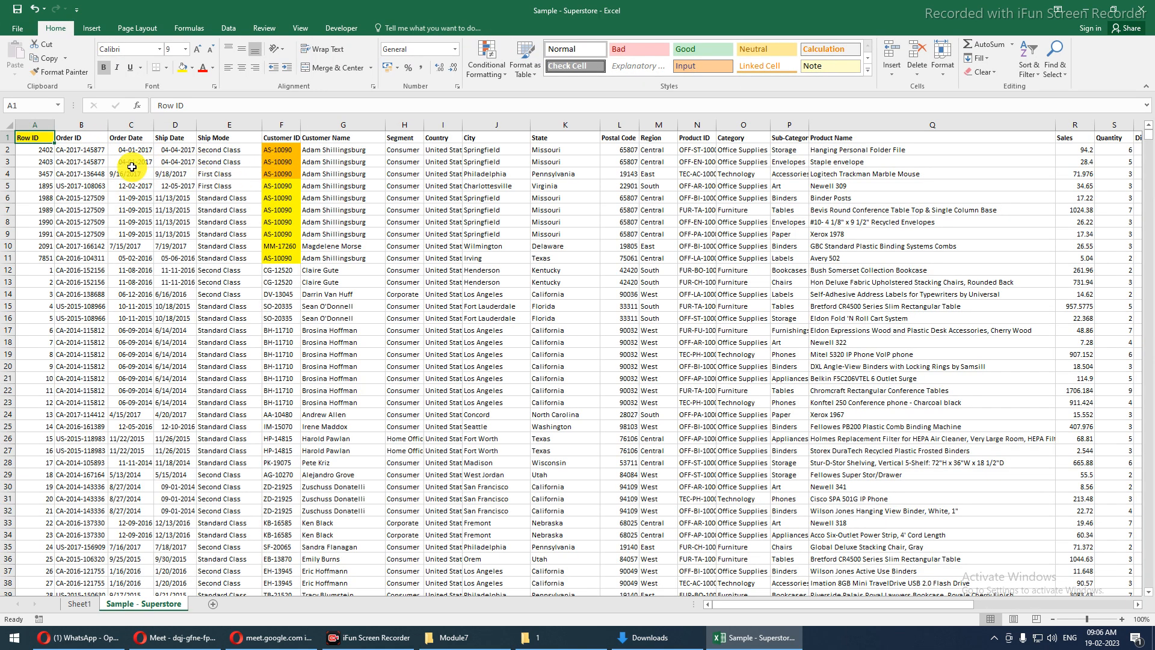
left_click(182, 163)
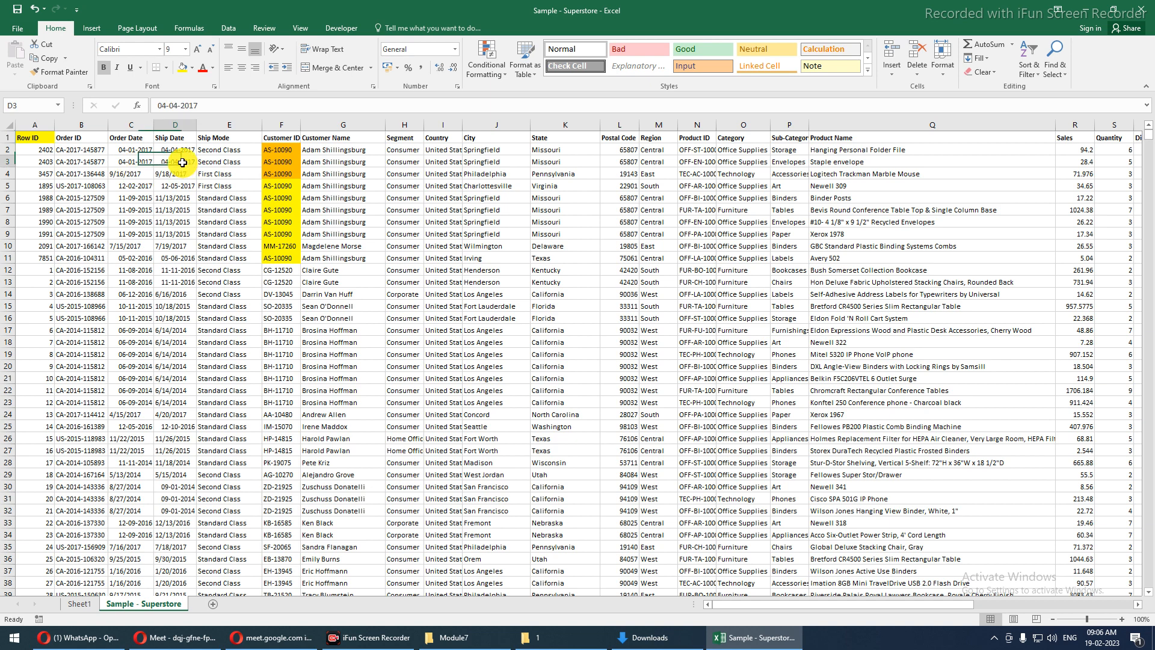
left_click(712, 132)
double_click(716, 124)
left_click_drag(706, 150, 711, 342)
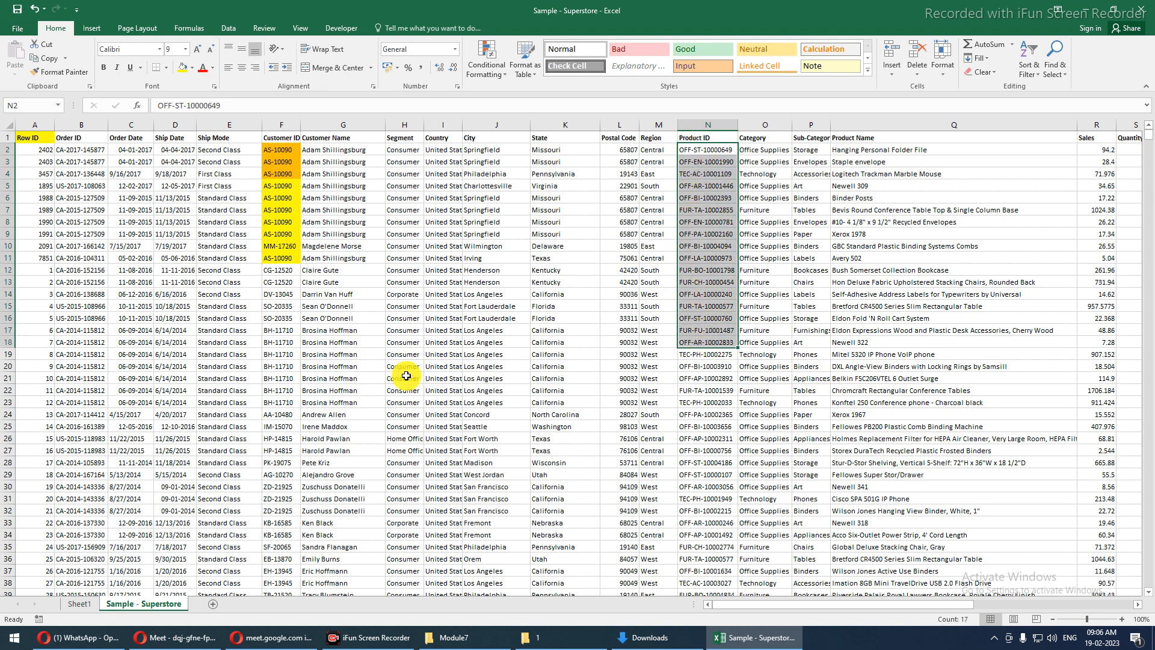
left_click(79, 603)
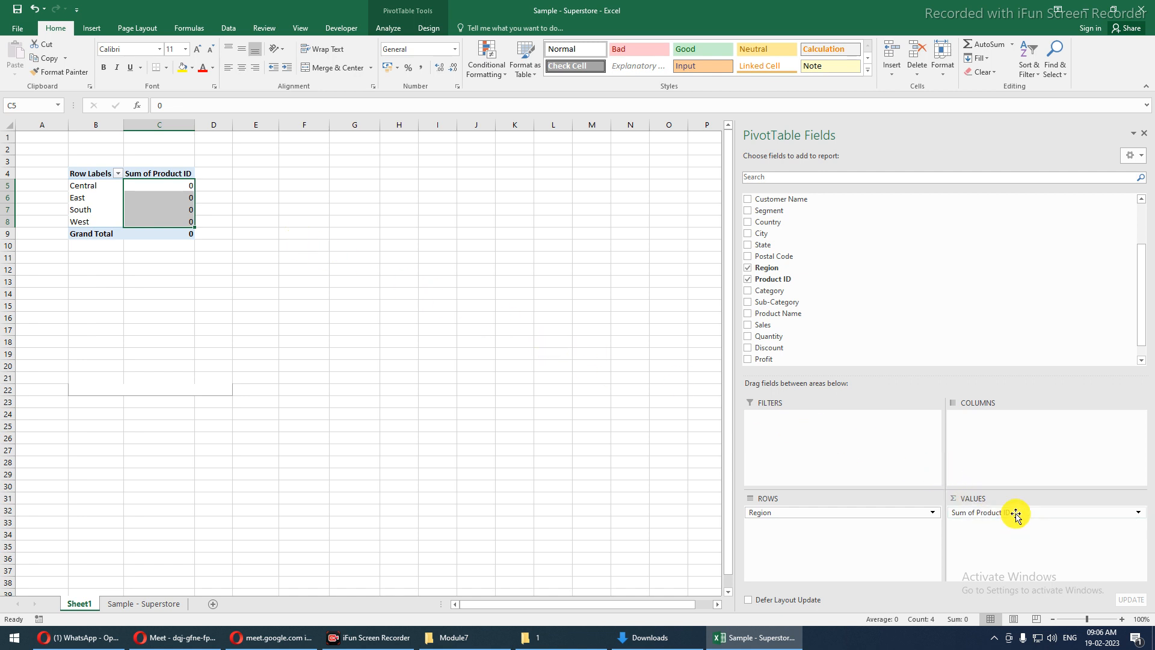
- Replace Product ID with the Sales field in the PivotTable's Values area
left_click_drag(1013, 513, 593, 460)
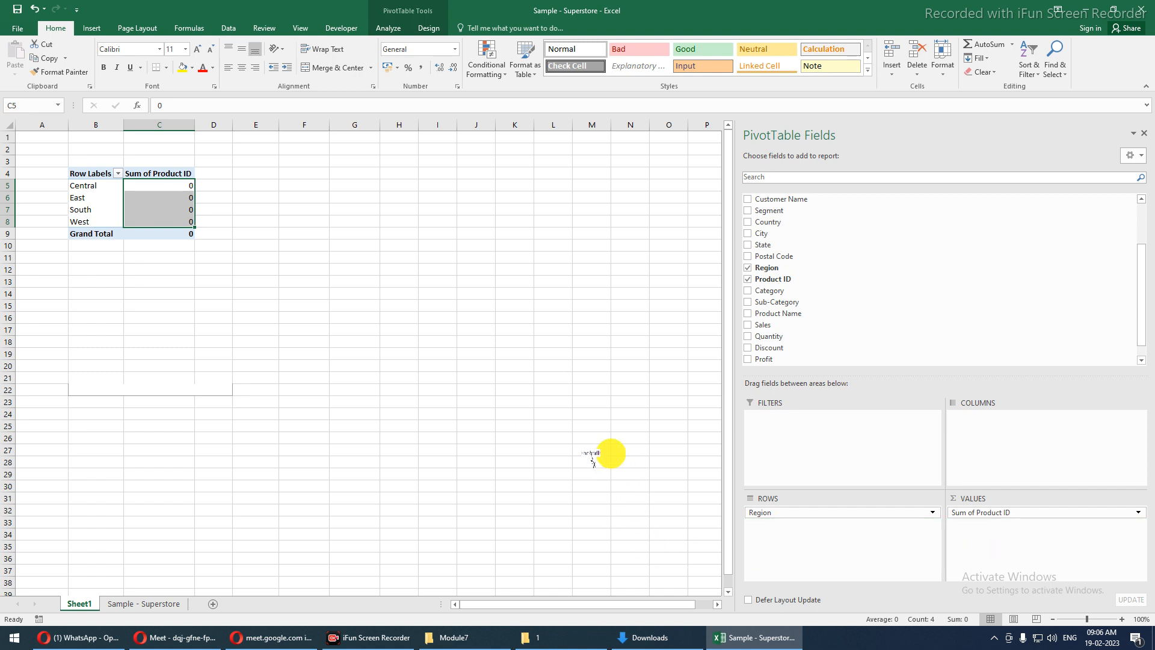
left_click_drag(592, 457, 1031, 532)
left_click(747, 280)
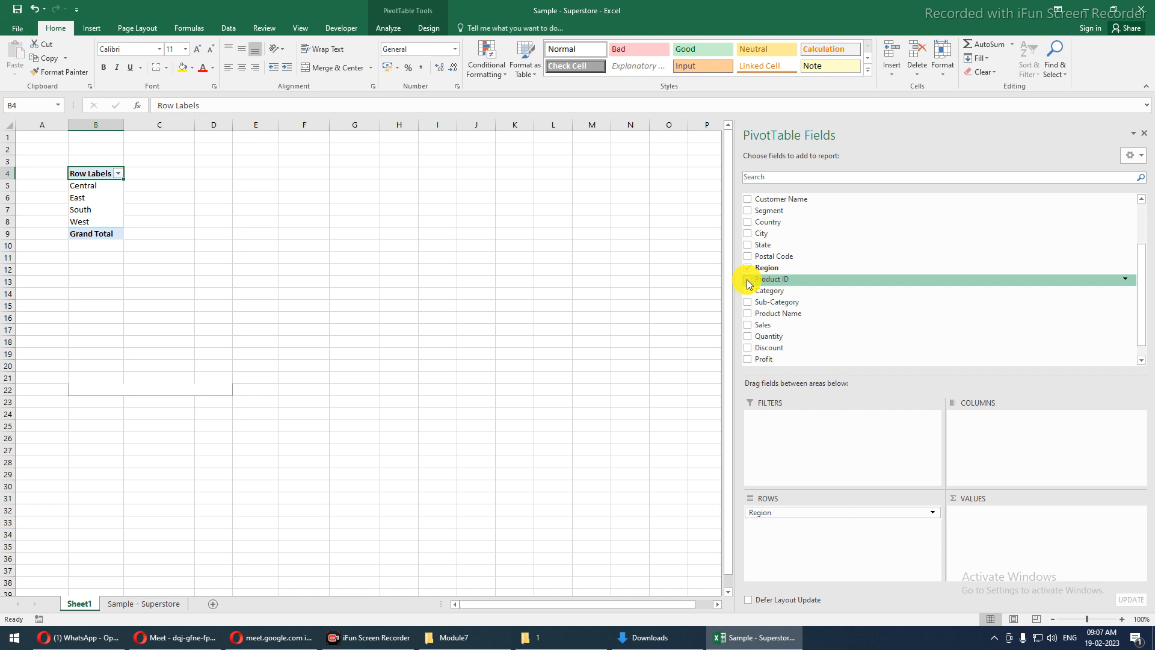
left_click_drag(773, 325, 988, 529)
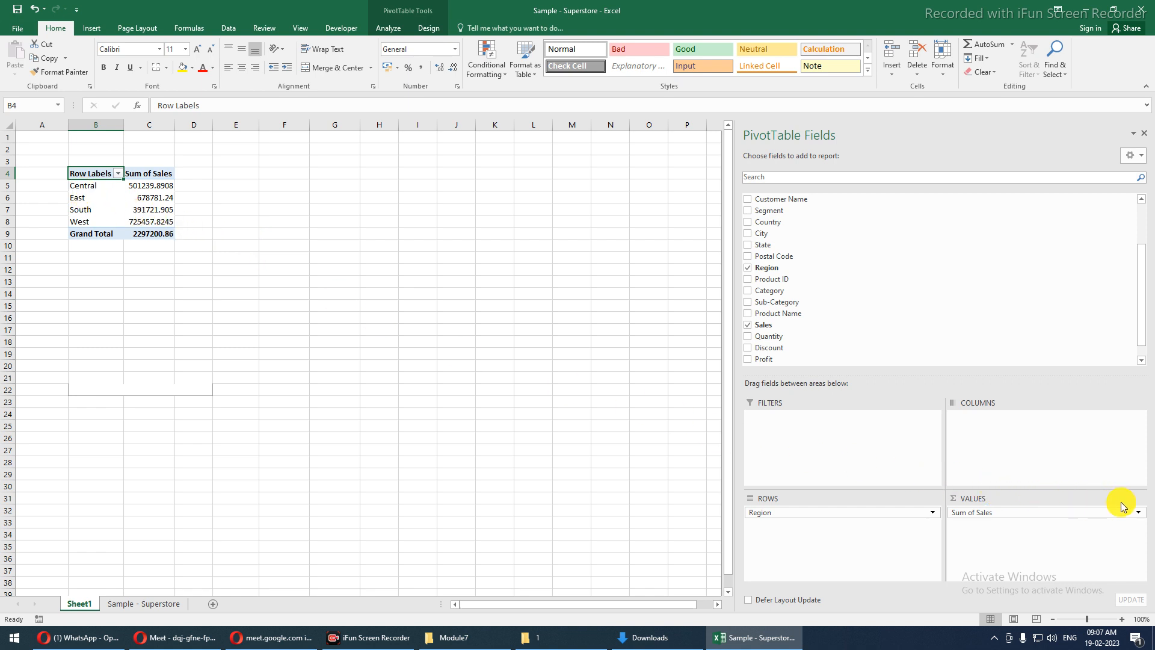
- Summarize the Sales value field by Max and check the Central region's figure
left_click(1139, 512)
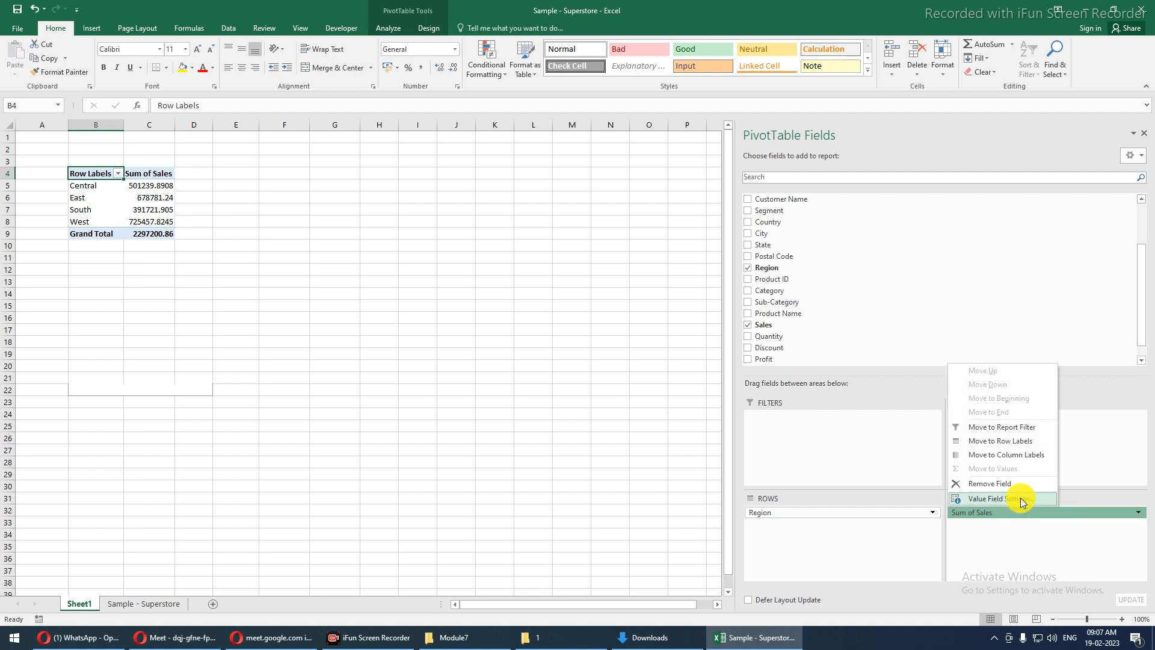
left_click(1022, 498)
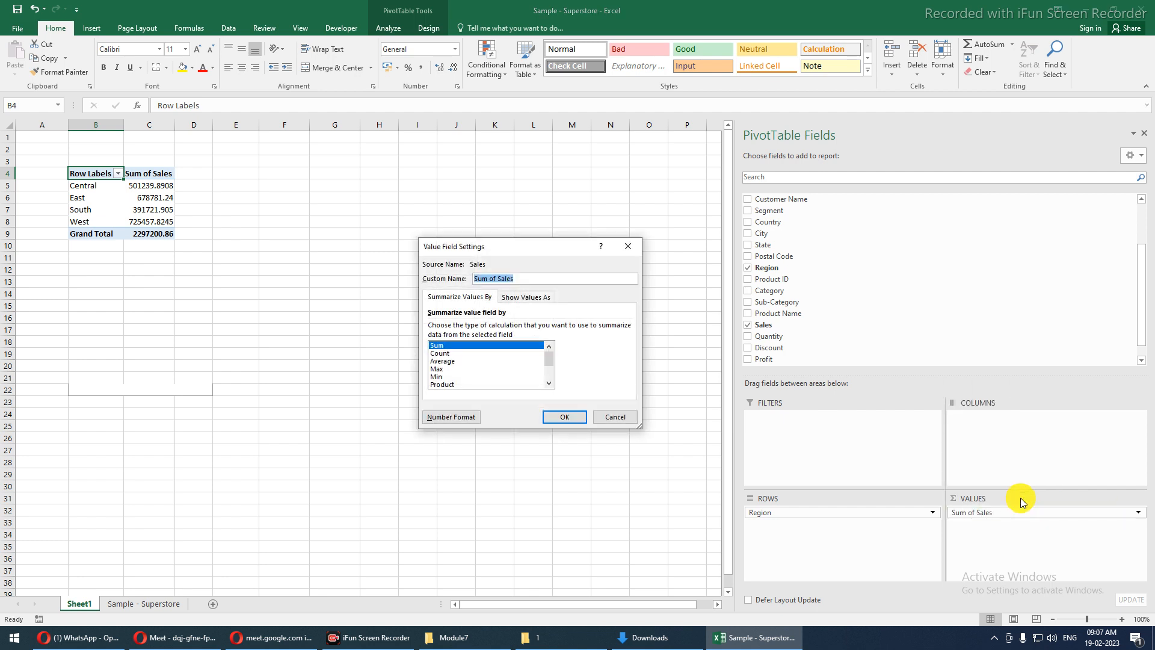
left_click(446, 375)
left_click(446, 368)
scroll(446, 368, "down", 2)
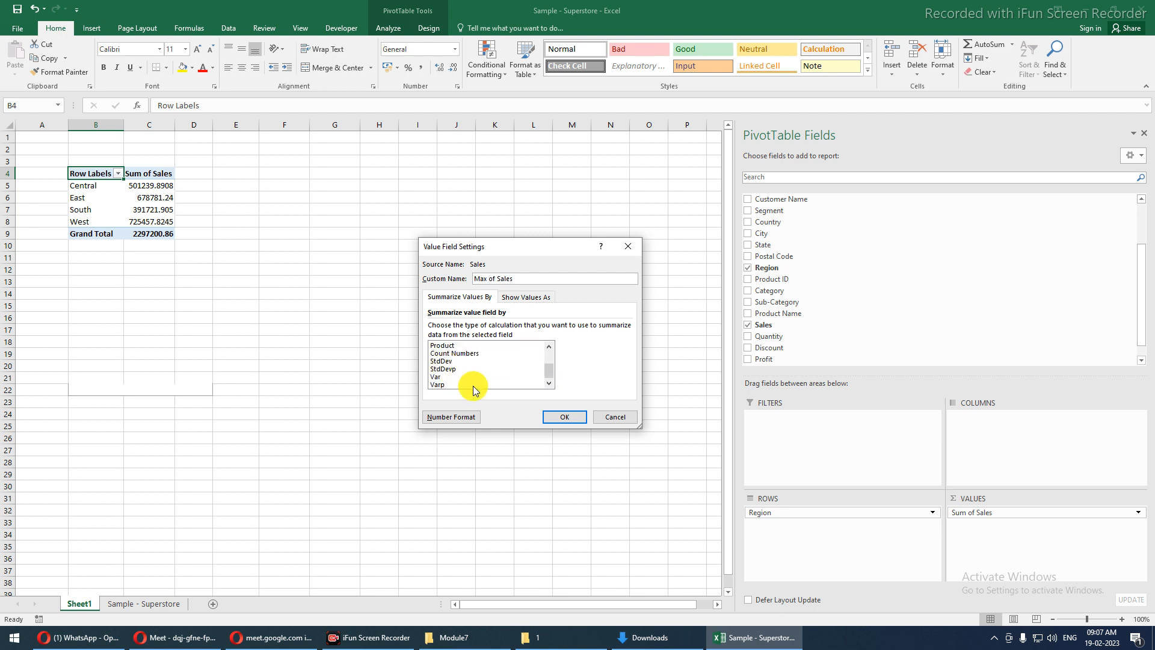
scroll(473, 385, "up", 2)
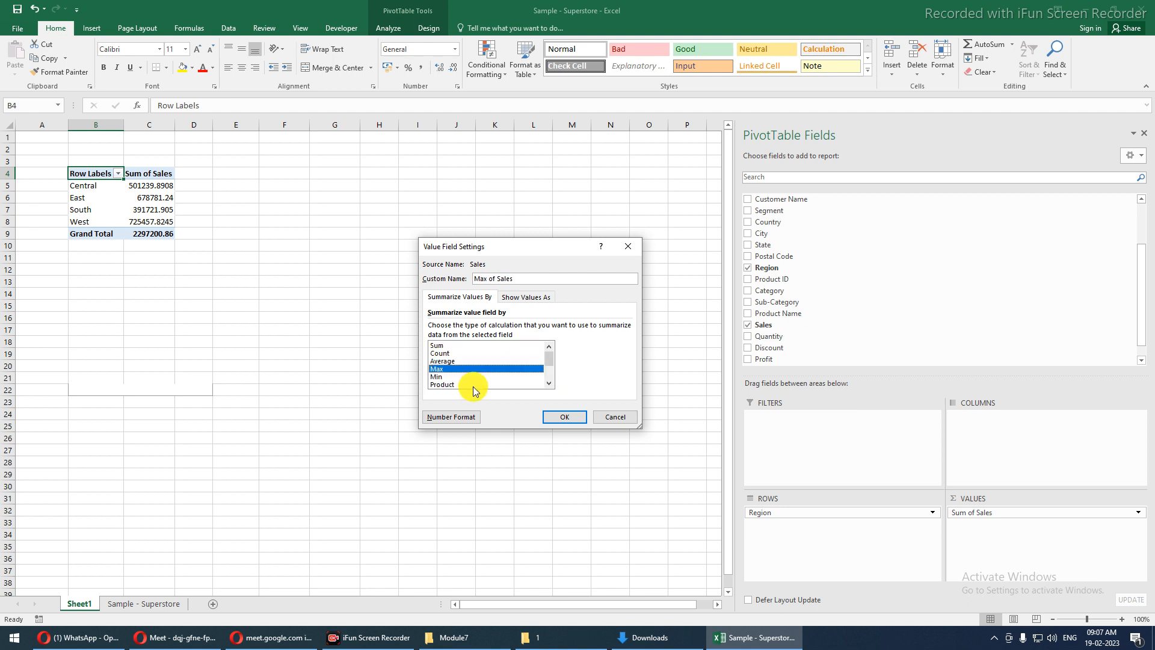
left_click(563, 416)
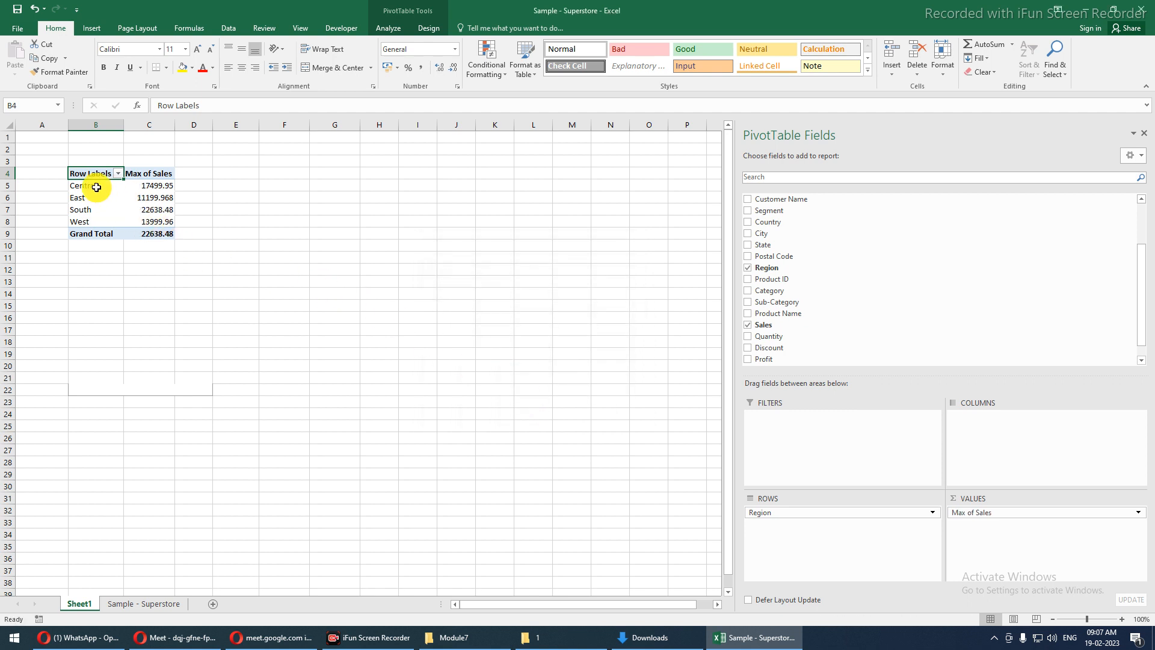
left_click(75, 185)
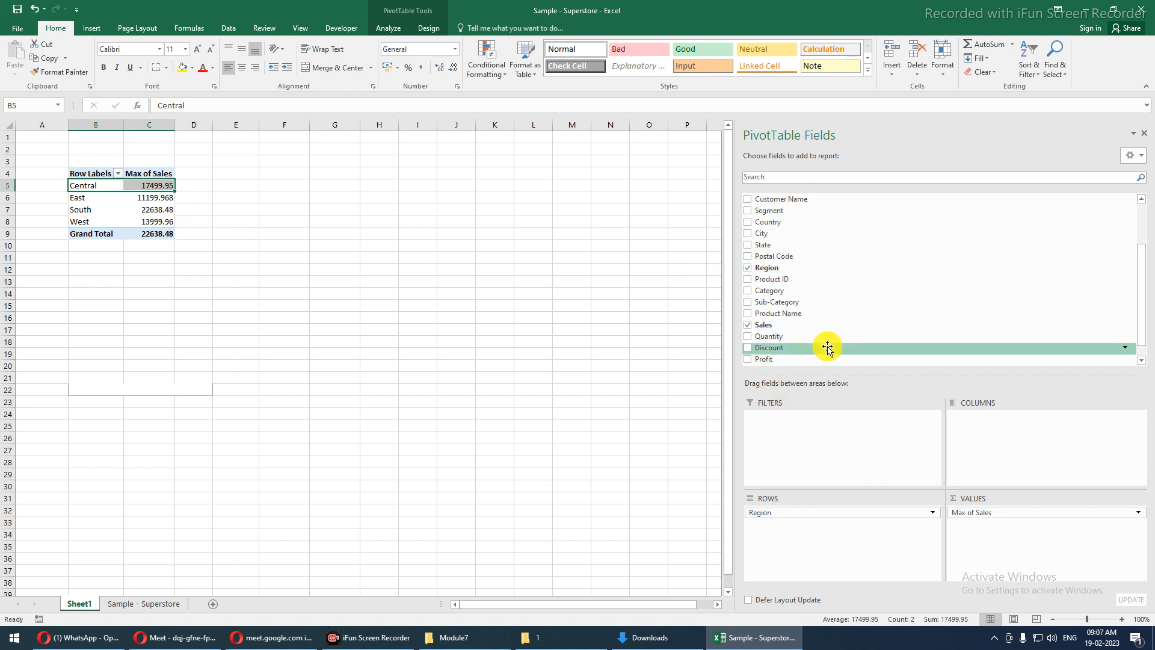
- Remove the Sales and Region fields from the PivotTable and enable its Classic PivotTable layout option
left_click(747, 325)
left_click(747, 268)
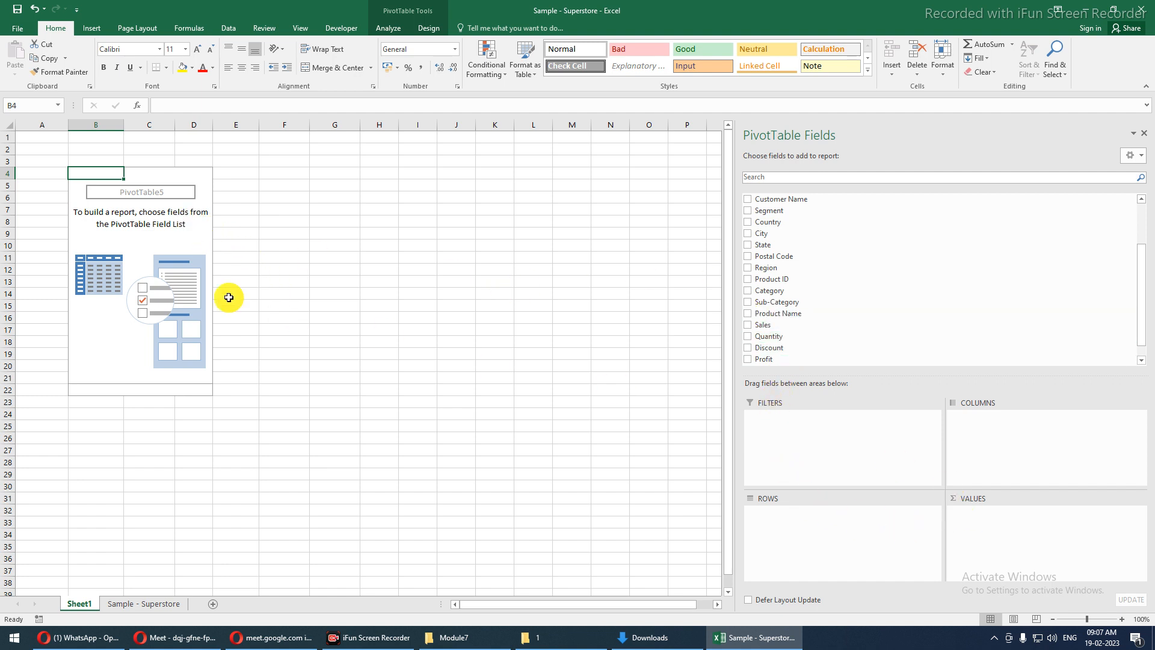
right_click(106, 226)
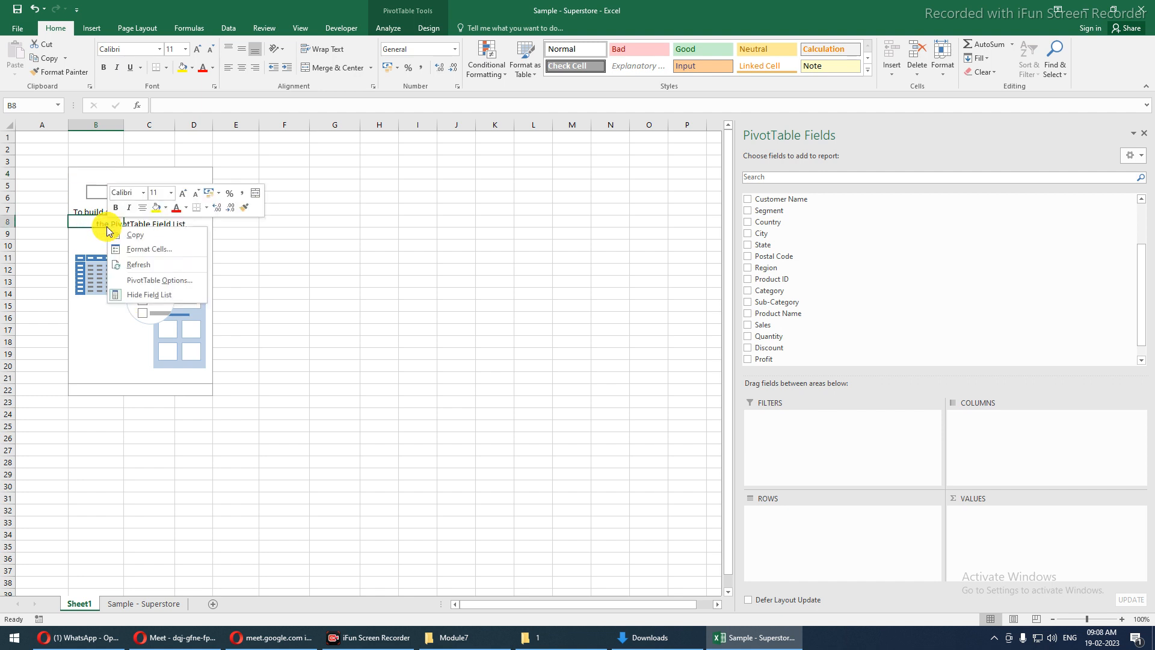
left_click(155, 283)
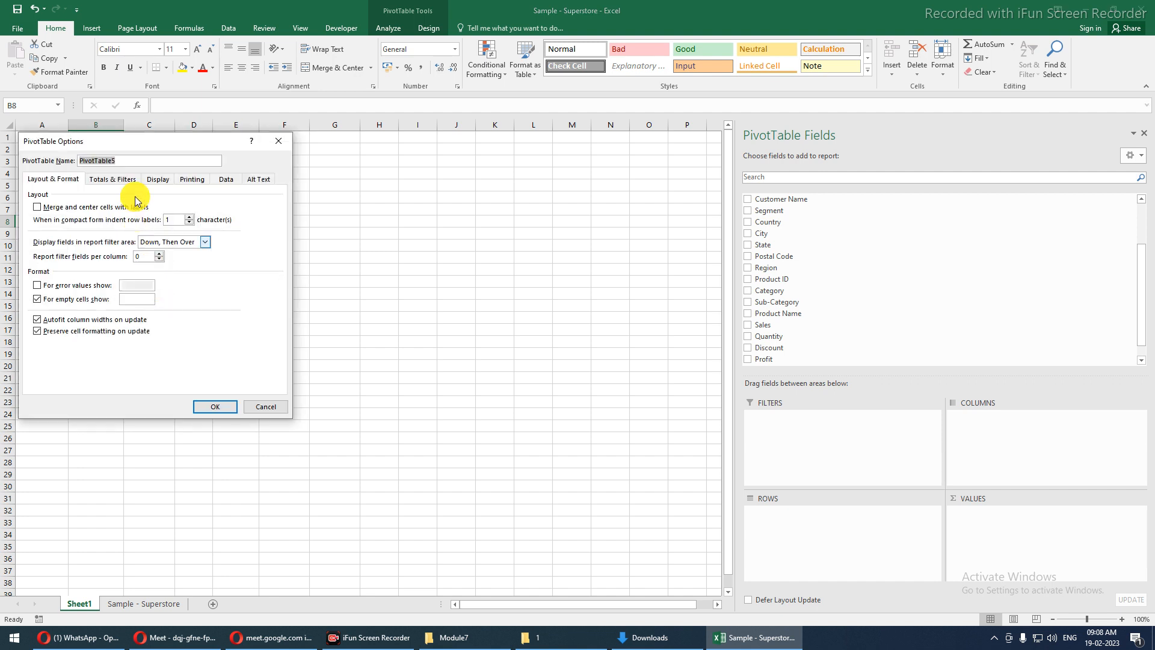
left_click_drag(137, 144, 429, 217)
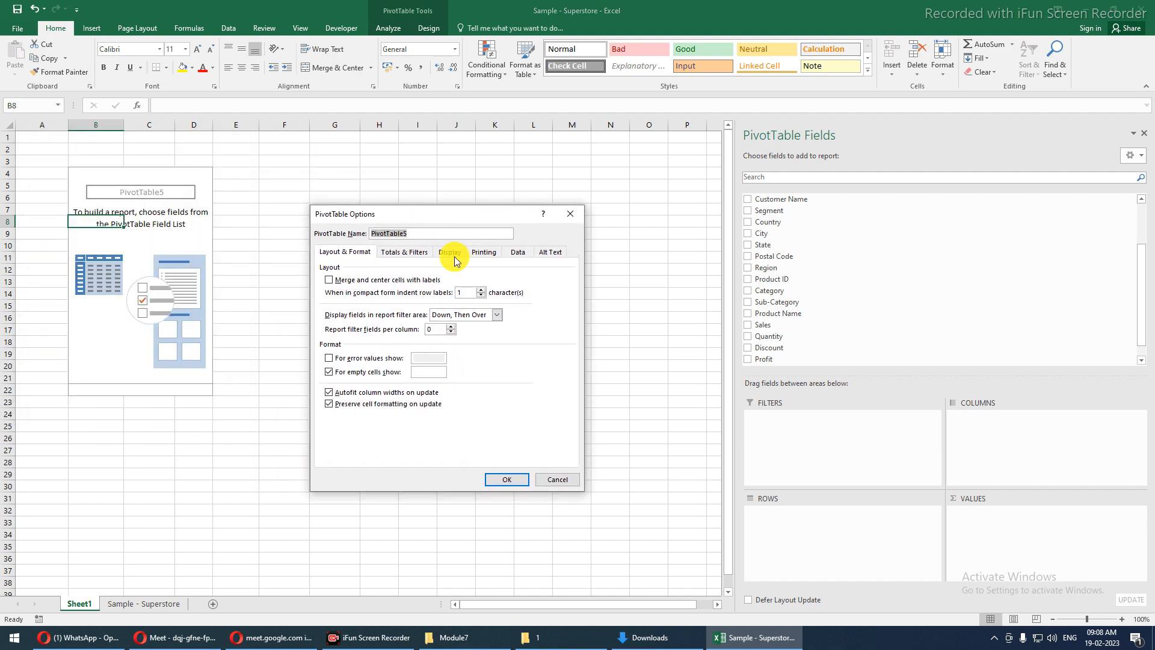
left_click(453, 254)
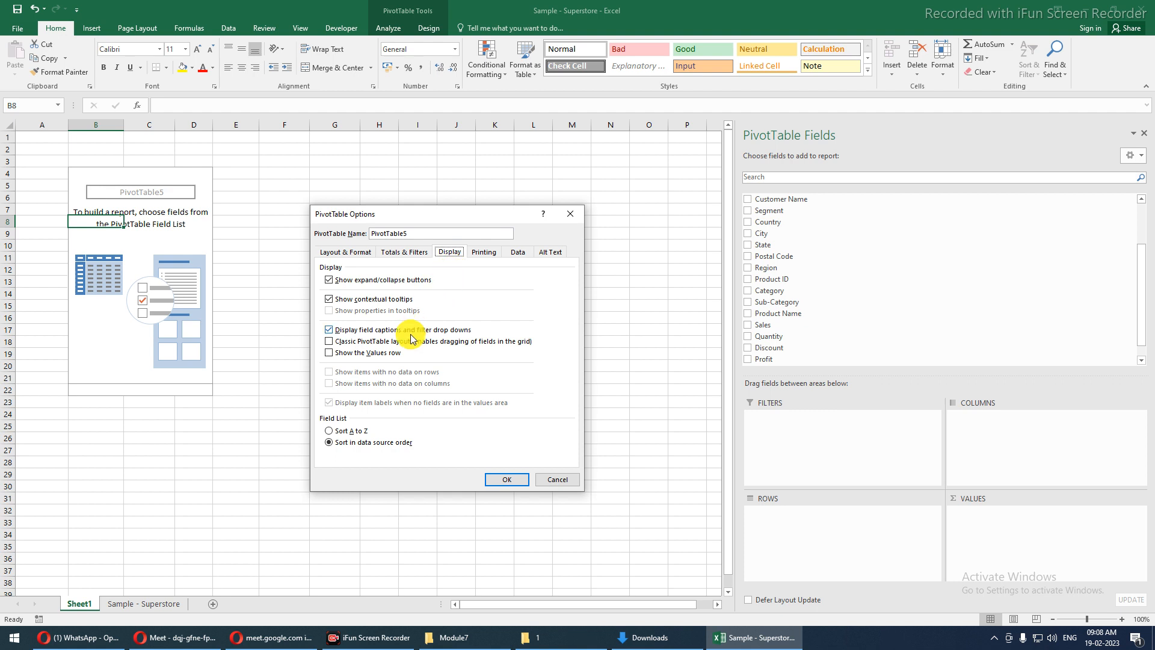
left_click(331, 343)
left_click(332, 344)
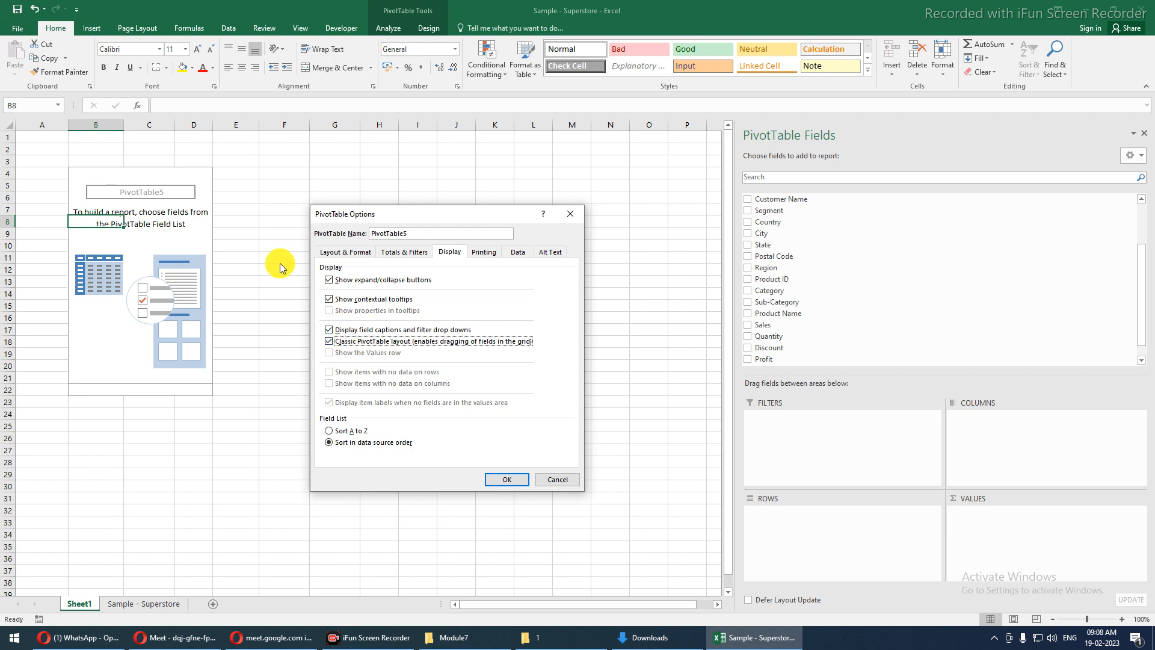
left_click(506, 479)
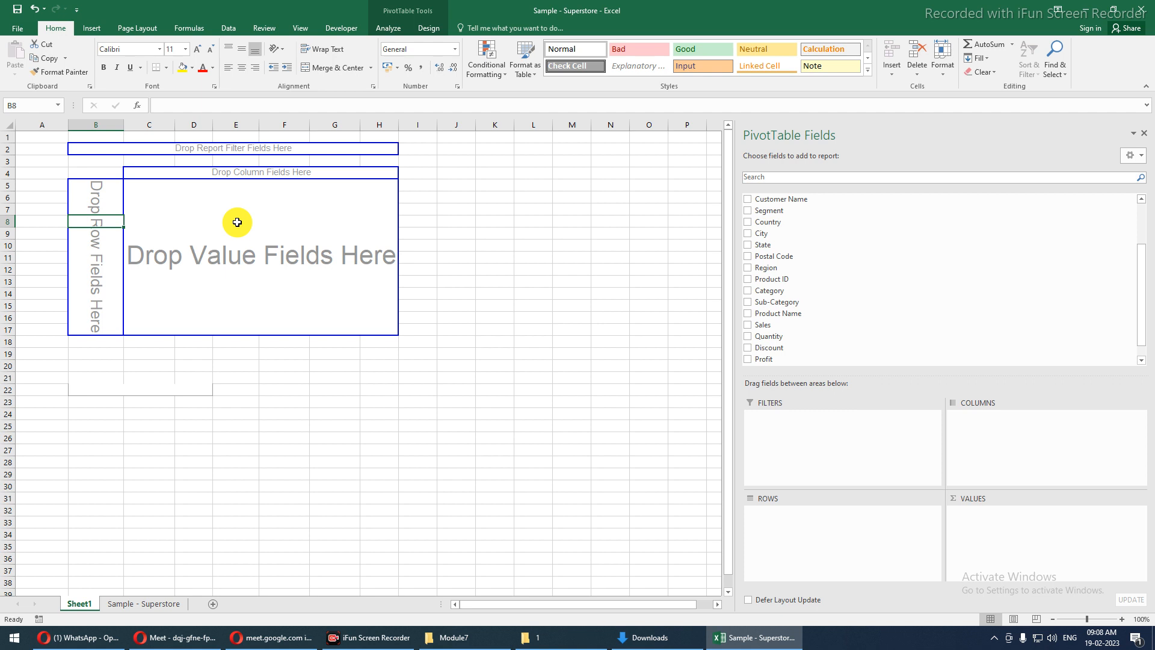
- Place the State field in the row area of the PivotTable grid and select part of the empty values area
left_click(227, 284)
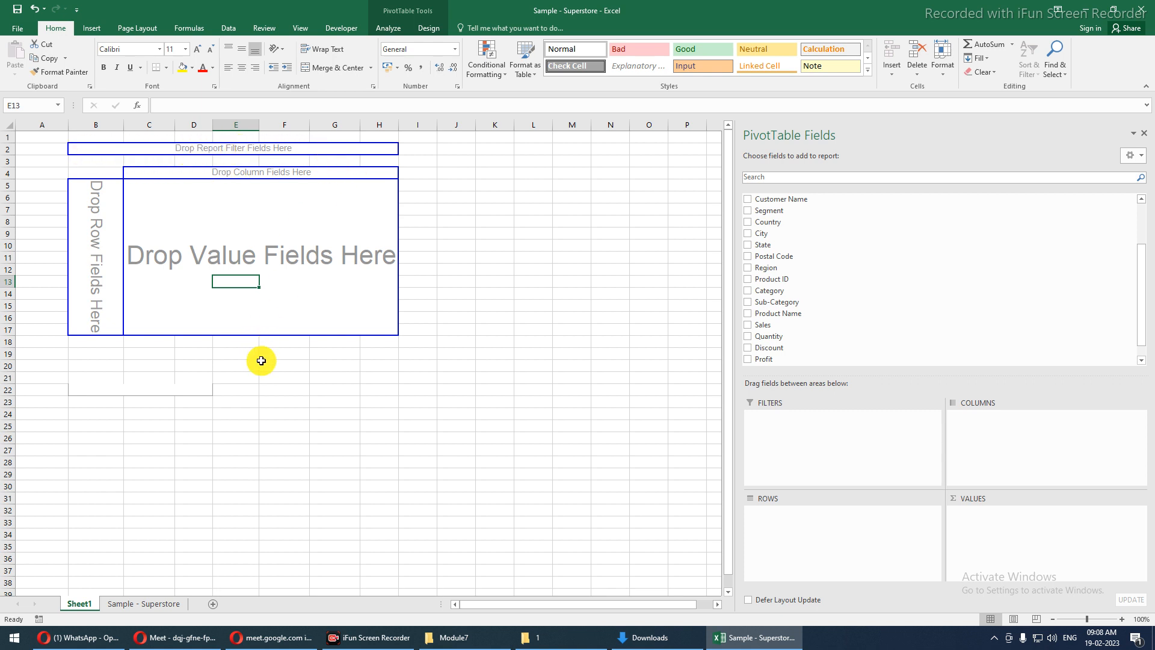
scroll(820, 312, "down", 3)
scroll(331, 346, "up", 3)
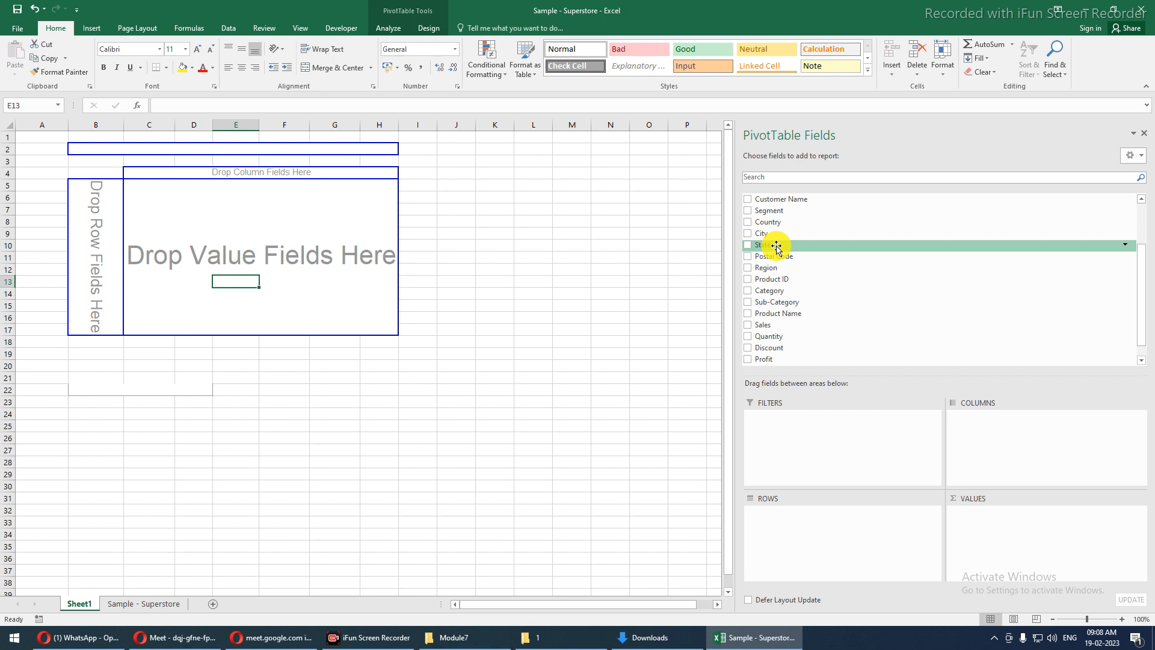
left_click_drag(782, 245, 93, 223)
left_click_drag(206, 232, 266, 487)
left_click_drag(187, 209, 270, 465)
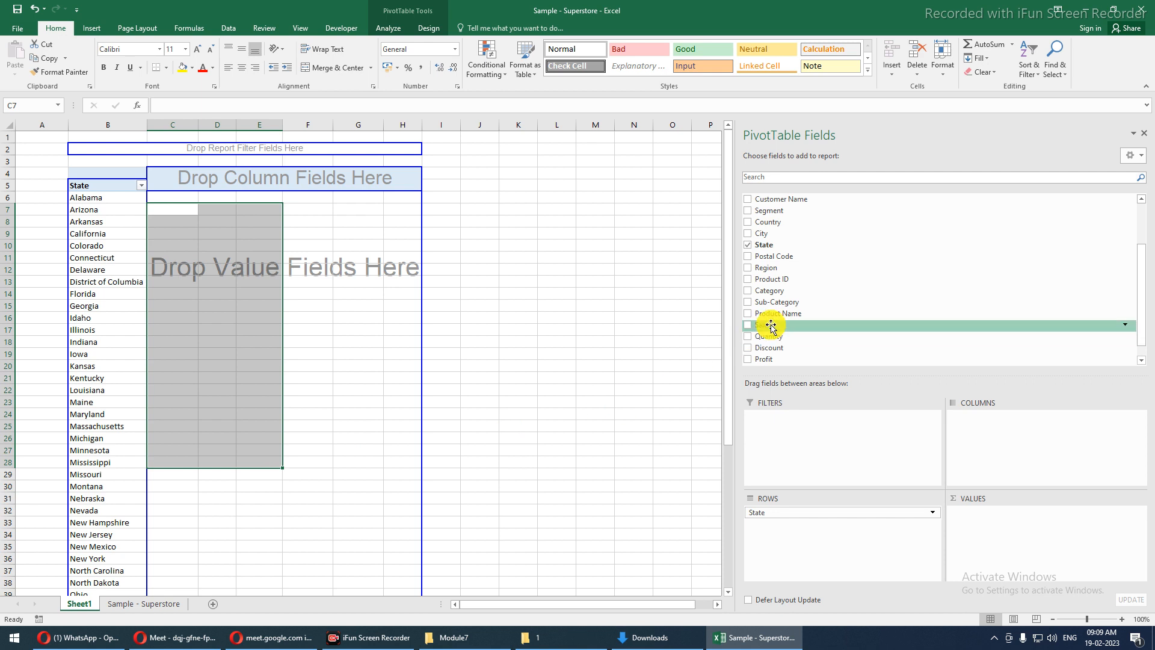
- Place the Sales field in the values area of the PivotTable grid and select the District of Columbia total
left_click_drag(772, 325, 301, 303)
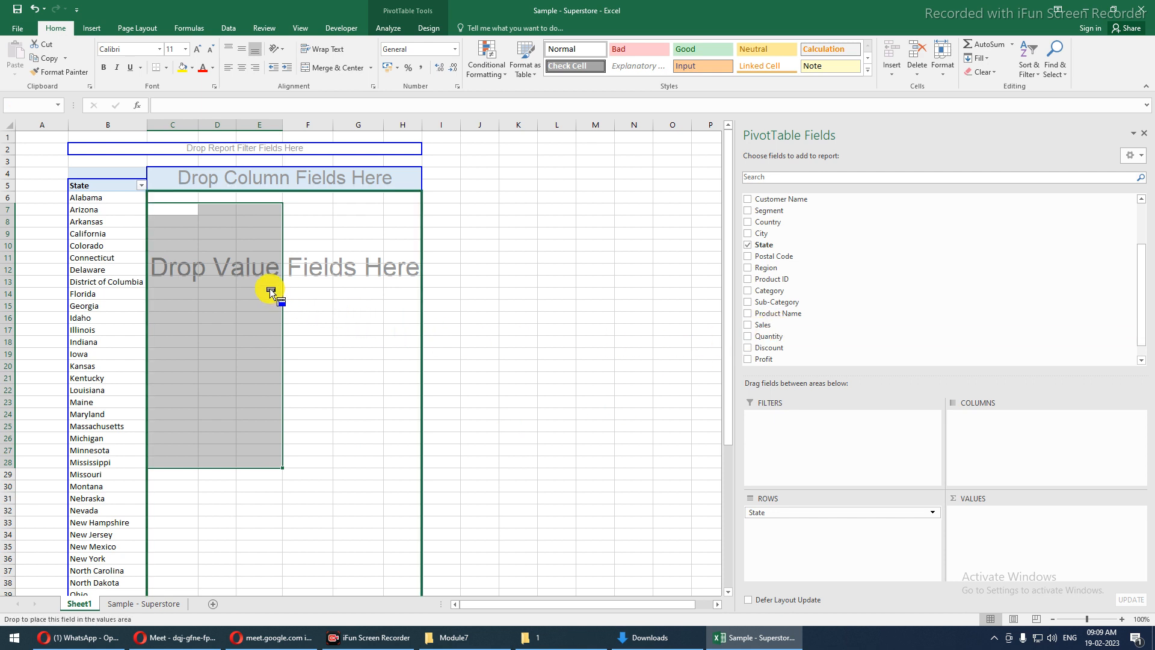
left_click_drag(259, 267, 262, 265)
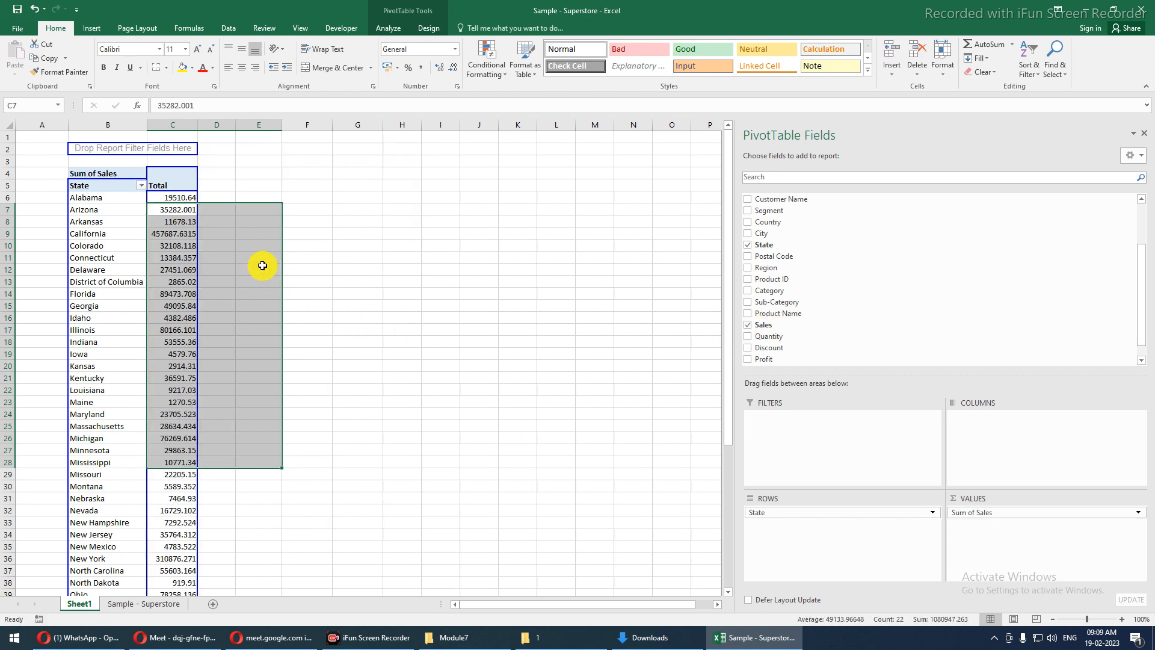
left_click(163, 282)
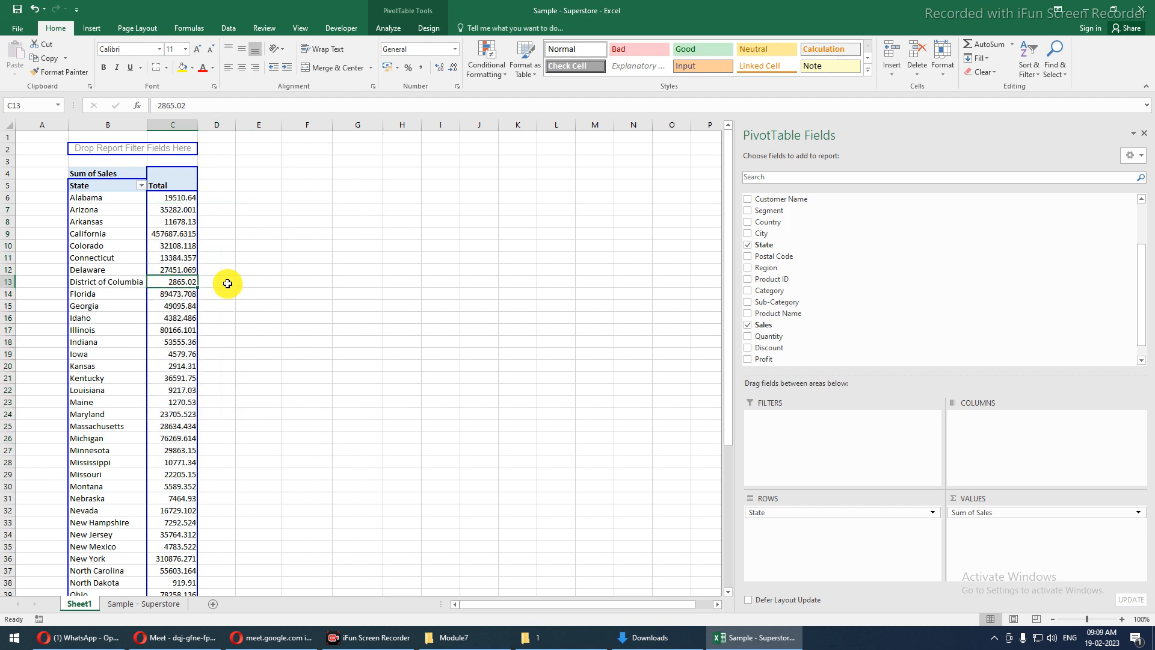
- Place the Sub-Category field in the report filter area above the PivotTable
left_click(73, 247)
left_click(95, 149)
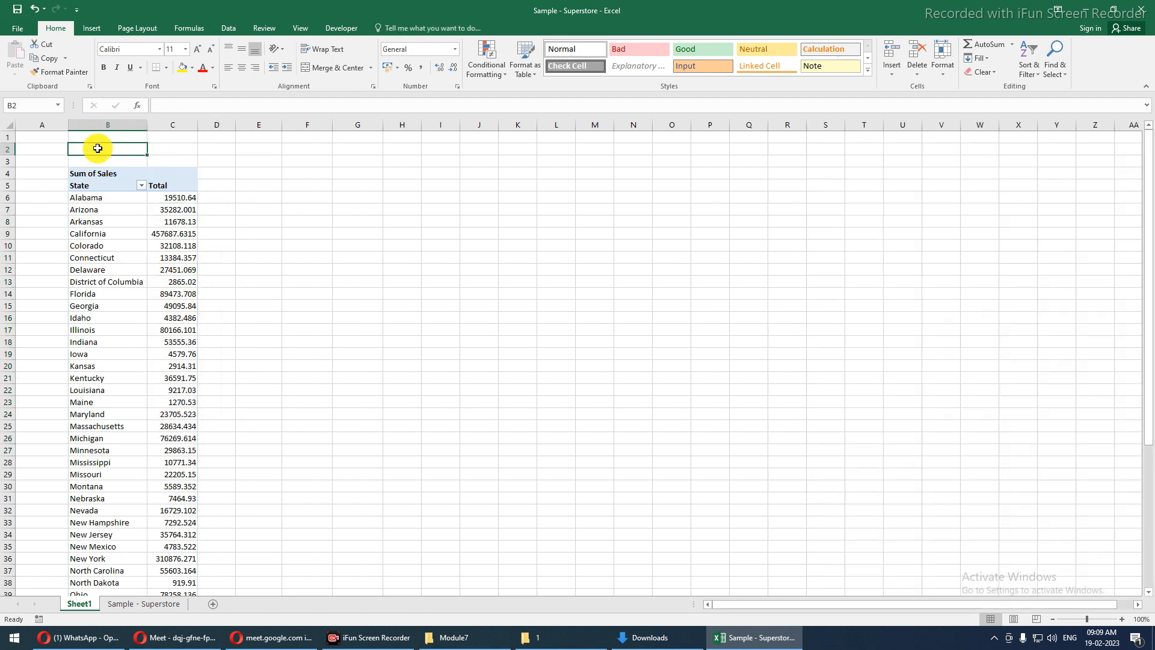
left_click(94, 226)
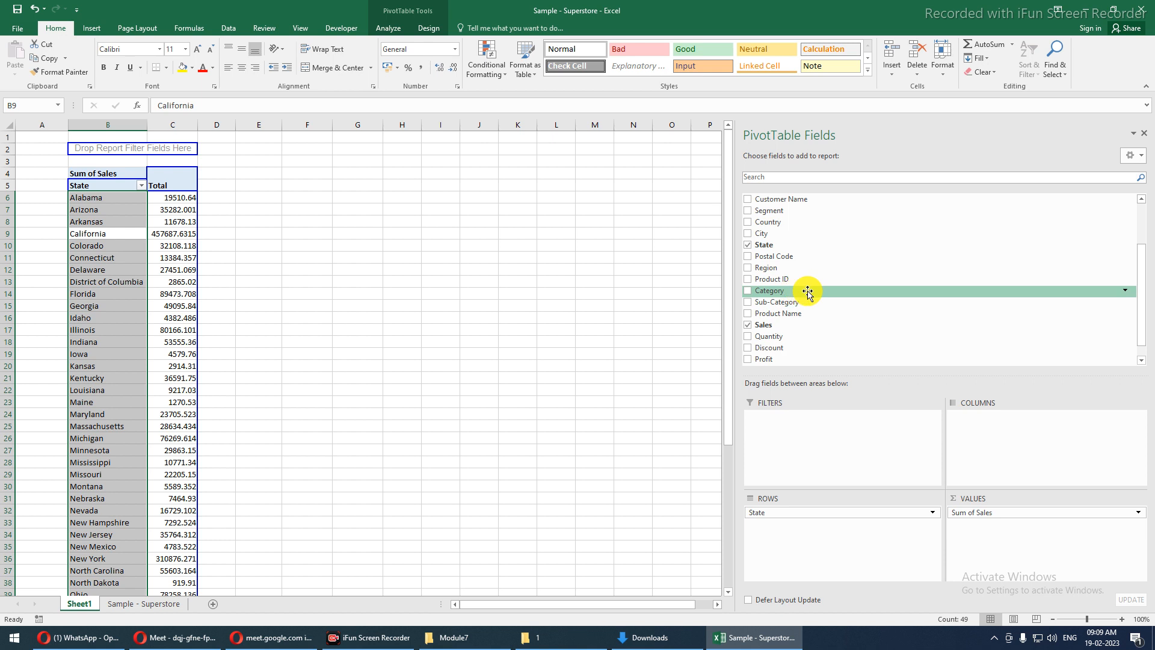
left_click_drag(810, 303, 98, 147)
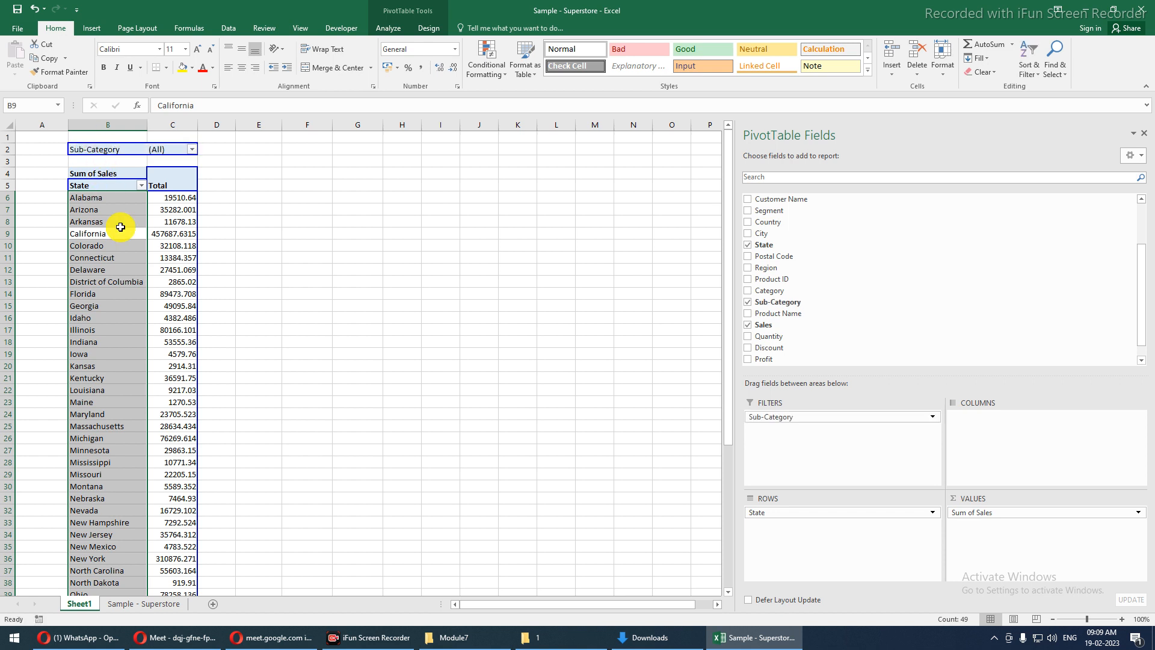
- Select Alabama's row in the PivotTable and check its Sales total
left_click(136, 257)
left_click_drag(103, 202, 190, 198)
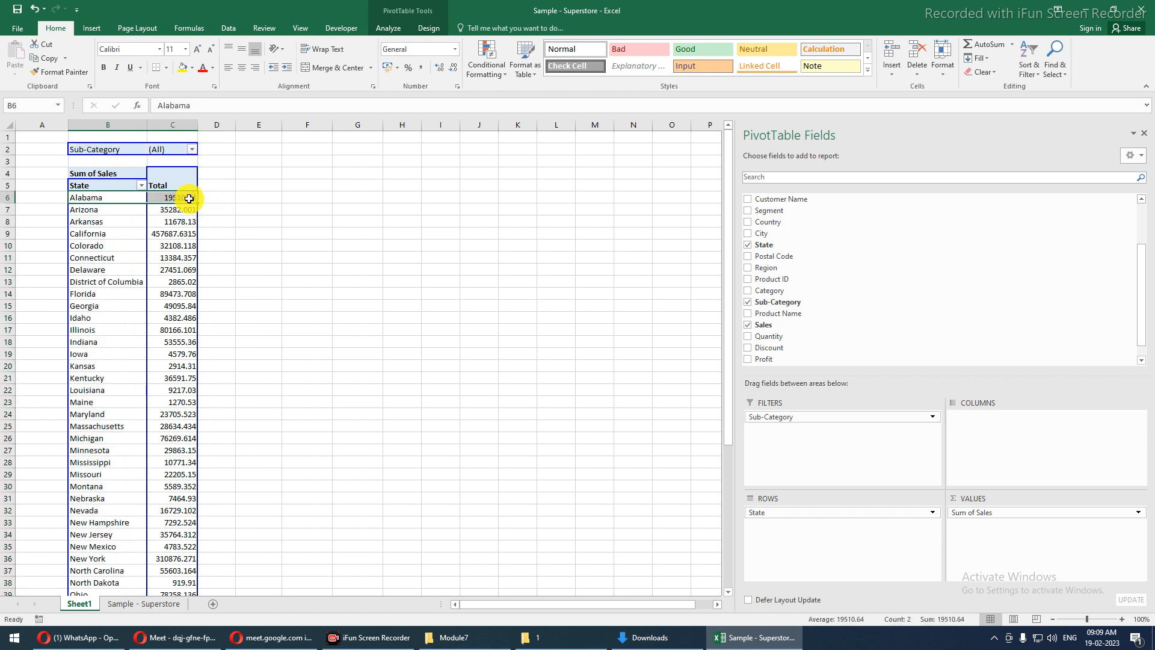
left_click(189, 199)
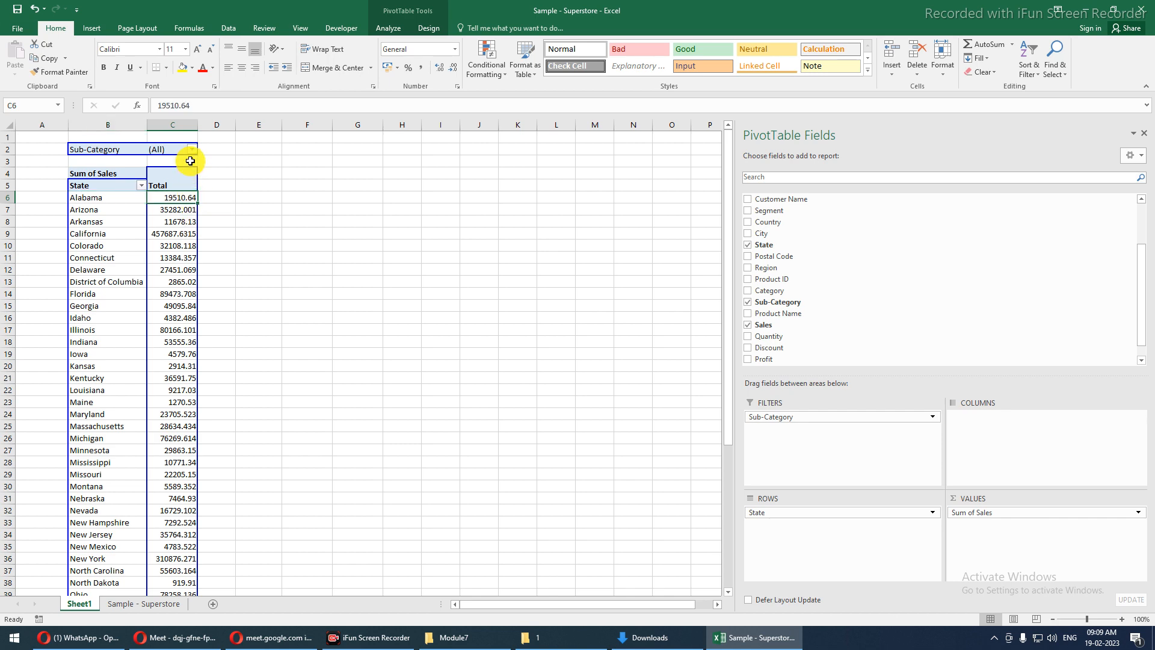
- Turn on filtering for the data on the Sample - Superstore sheet and filter the State column to Alabama only
left_click(158, 605)
left_click(461, 174)
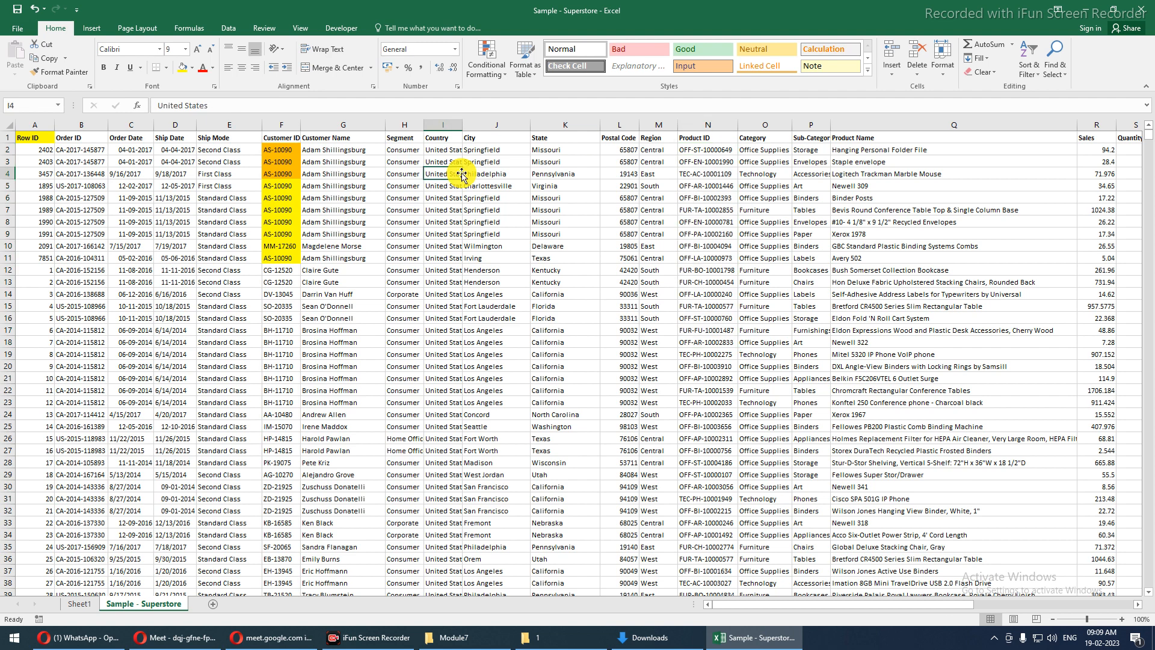
key("ctrl+shift+l")
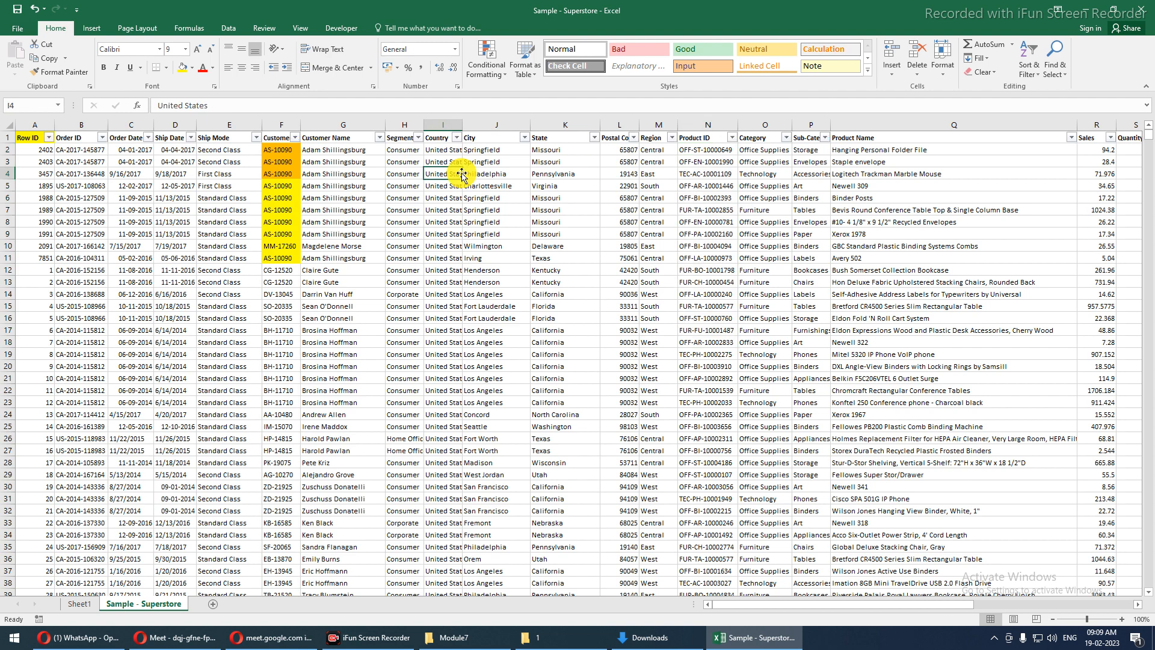
left_click(594, 139)
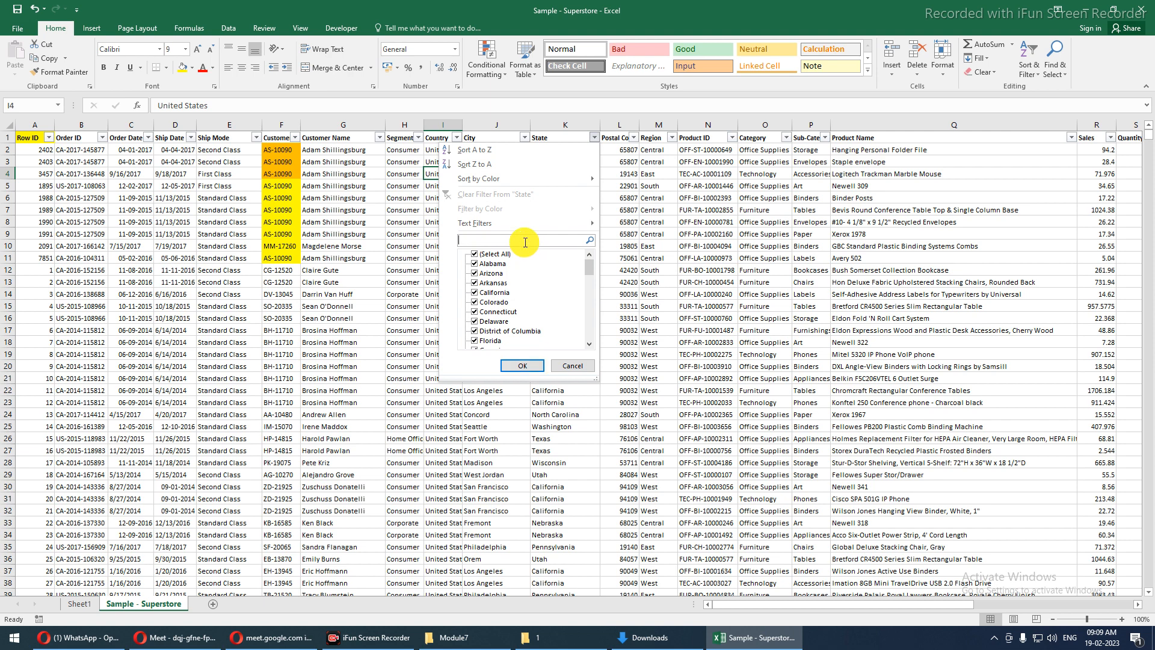
left_click(477, 255)
left_click(476, 263)
left_click(522, 365)
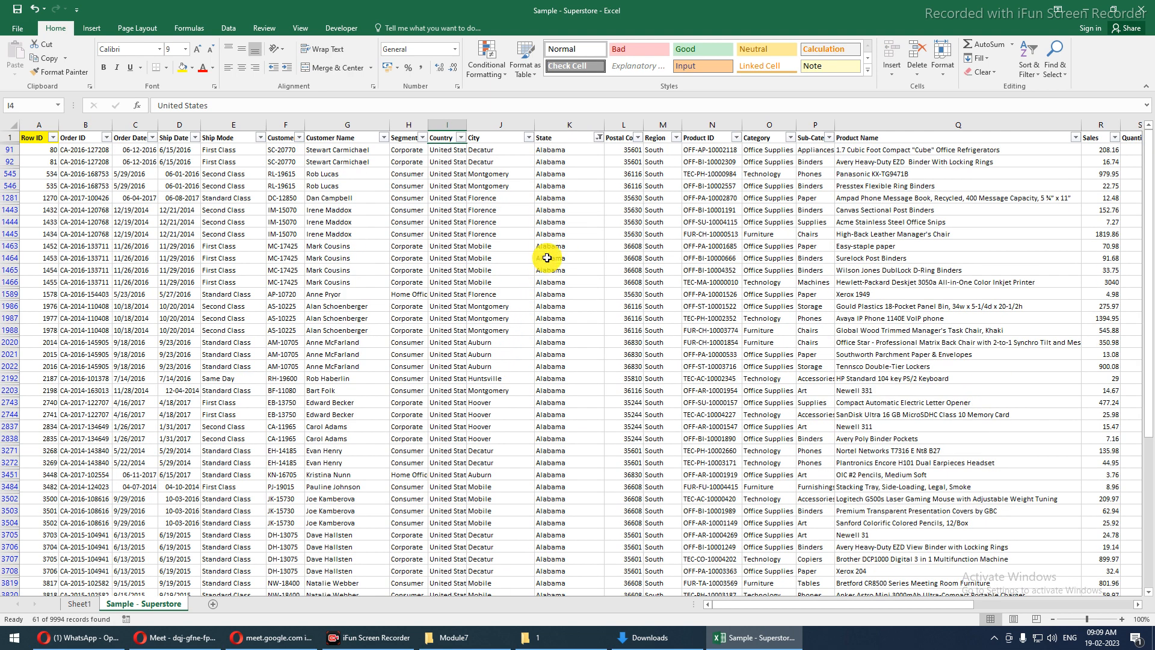
- Enlarge the sheet view to 175% and examine the filtered Alabama records across the Postal Code to Profit columns
left_click_drag(741, 607, 803, 603)
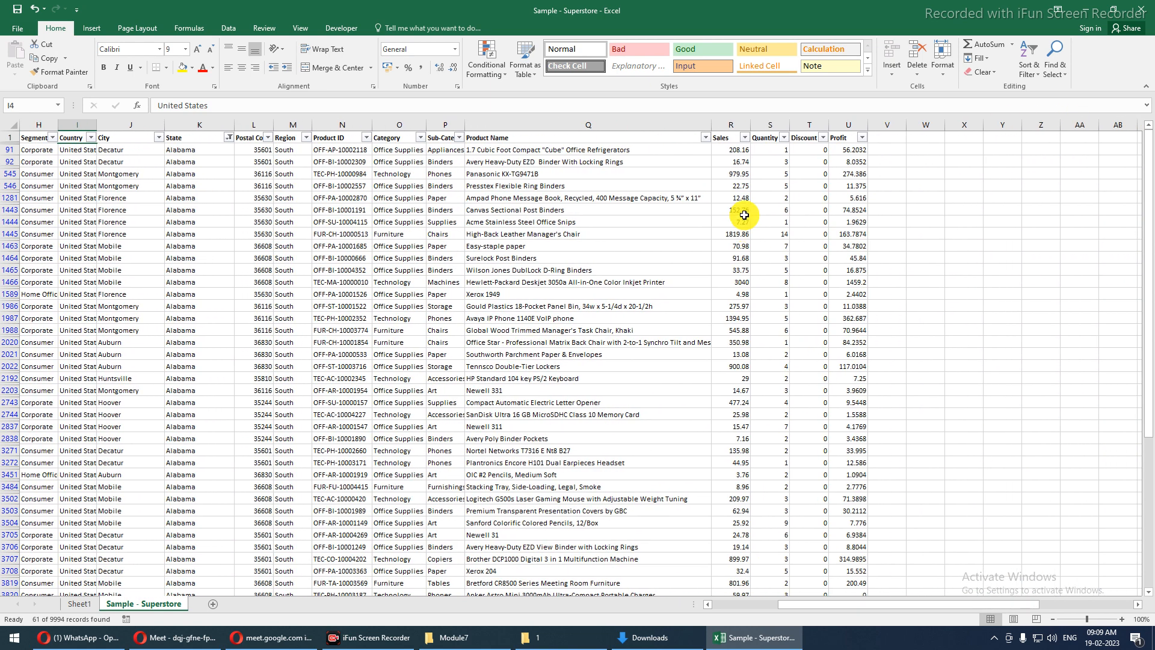
scroll(770, 271, "up", 1)
scroll(771, 272, "up", 4)
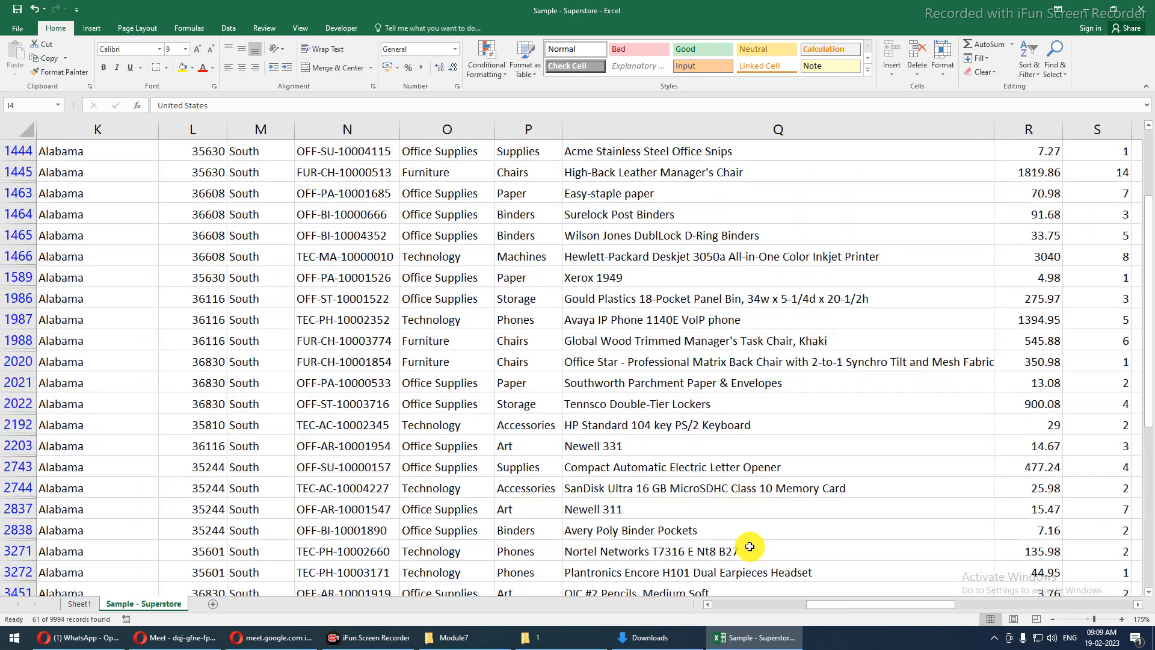
left_click_drag(873, 604, 929, 594)
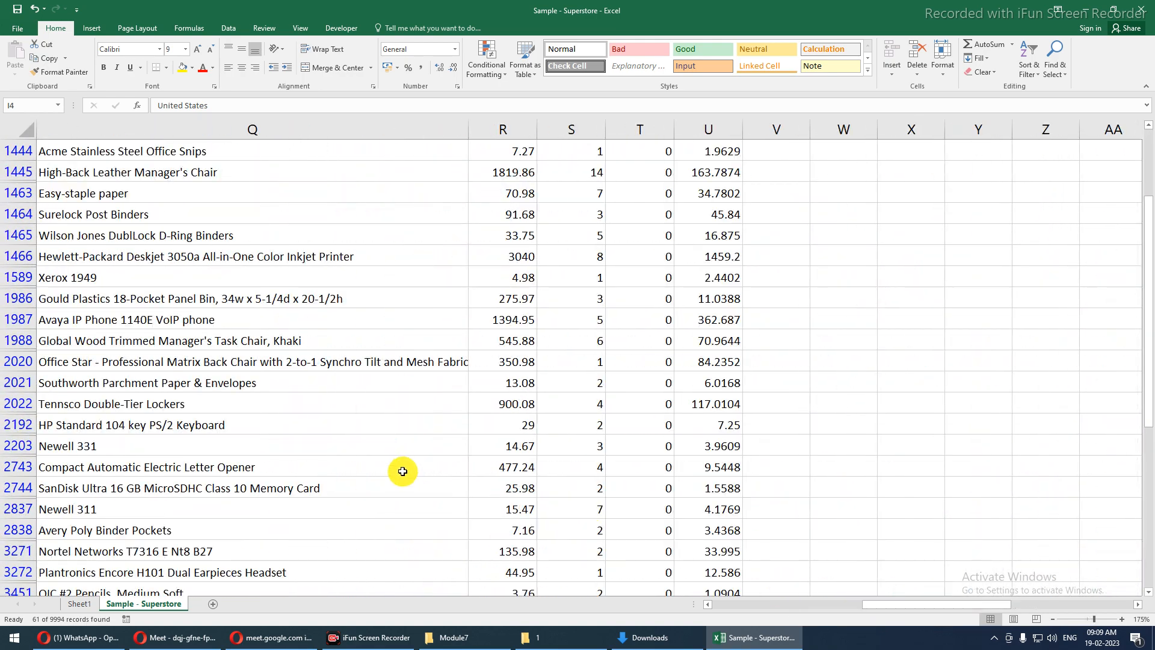
scroll(403, 471, "up", 3)
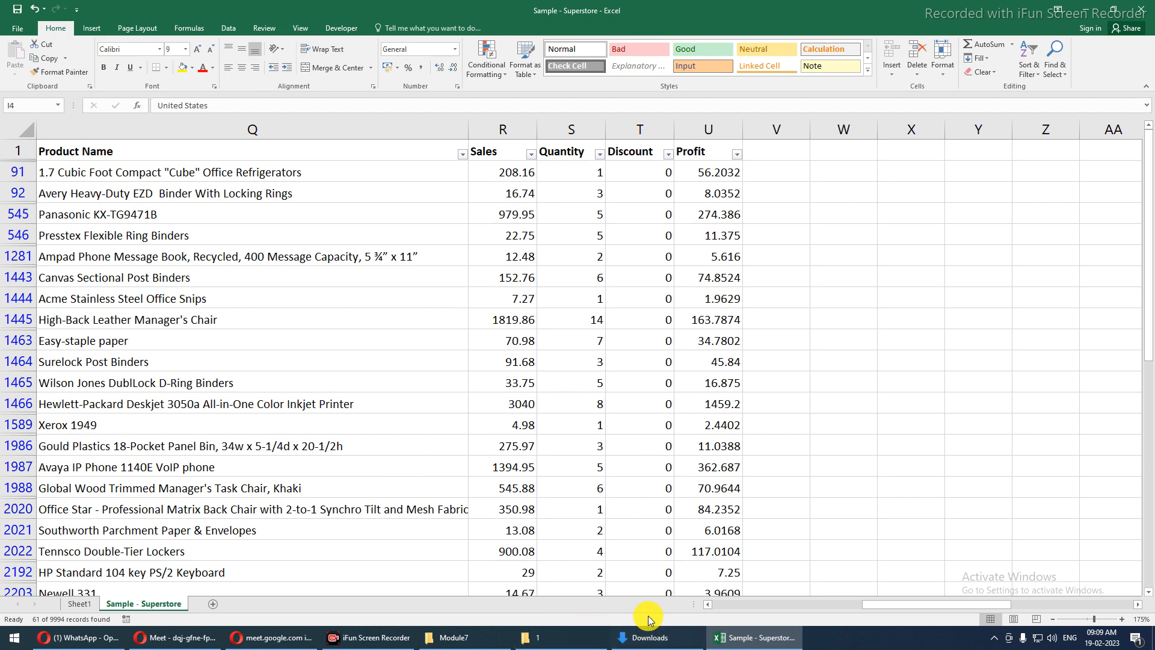
left_click(706, 607)
left_click(706, 607)
left_click(706, 607)
left_click(706, 606)
left_click(706, 607)
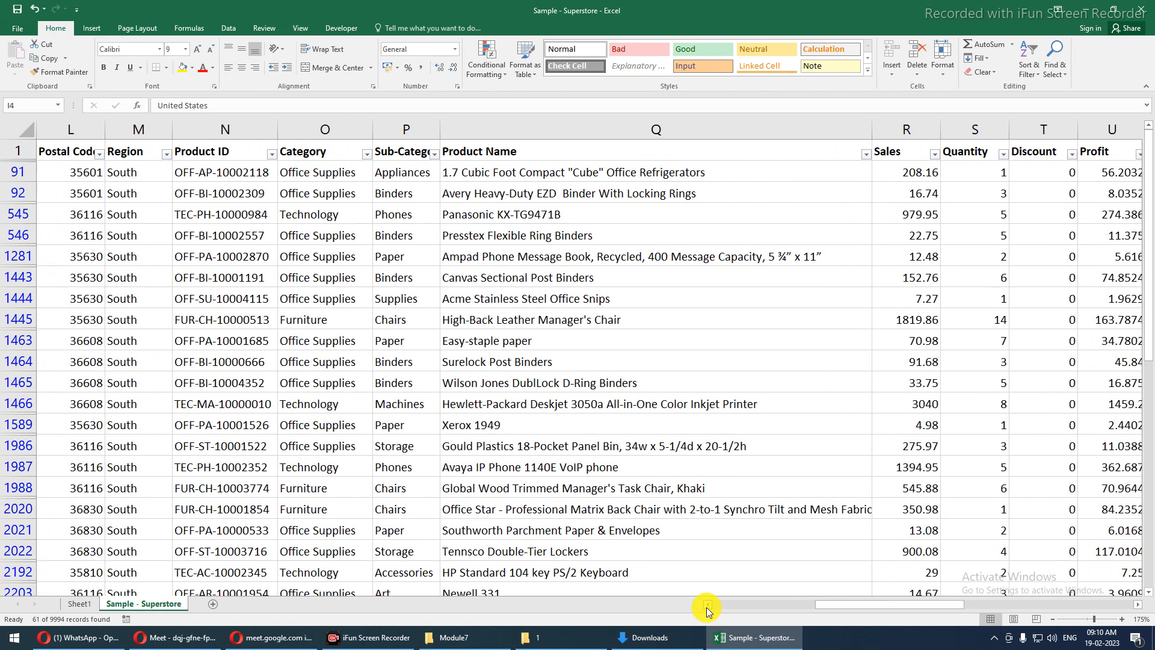
- Narrow the Product Name column and select the Sales column to check its sum for the Alabama records
left_click_drag(872, 134, 656, 133)
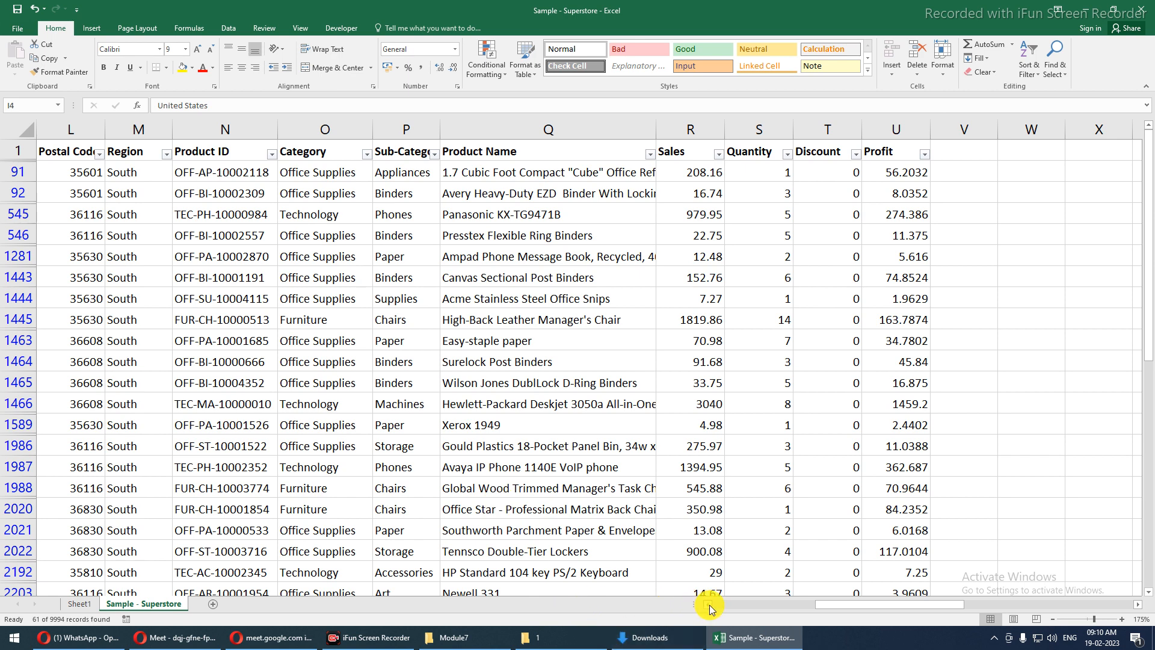
scroll(710, 609, "left", 1)
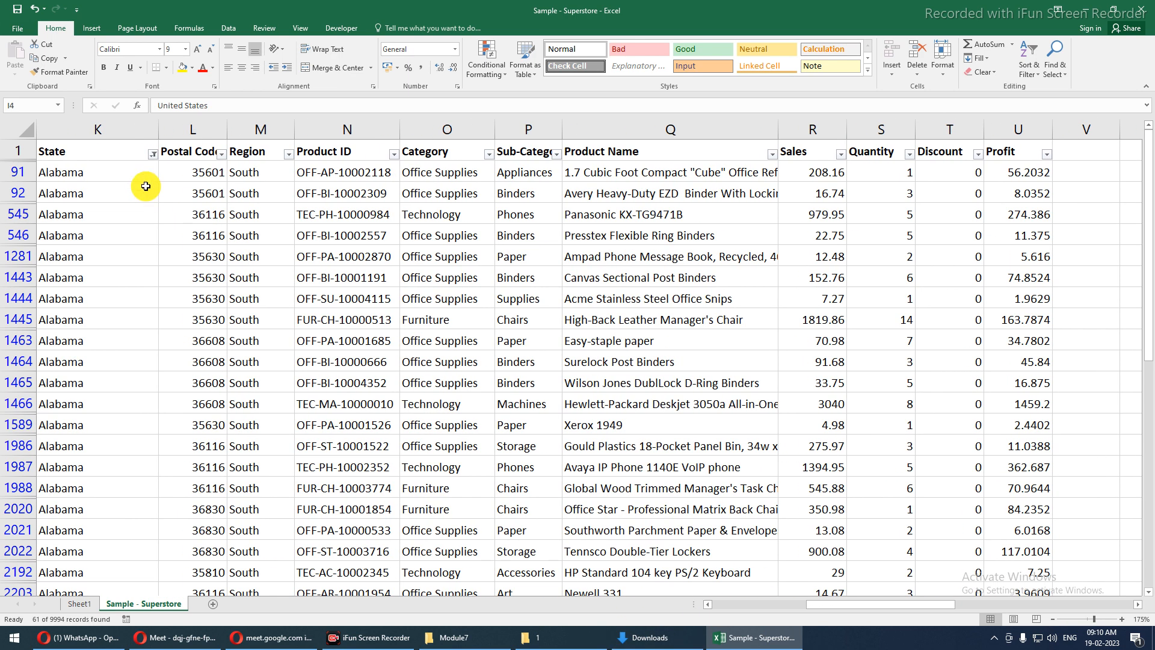
left_click(102, 128)
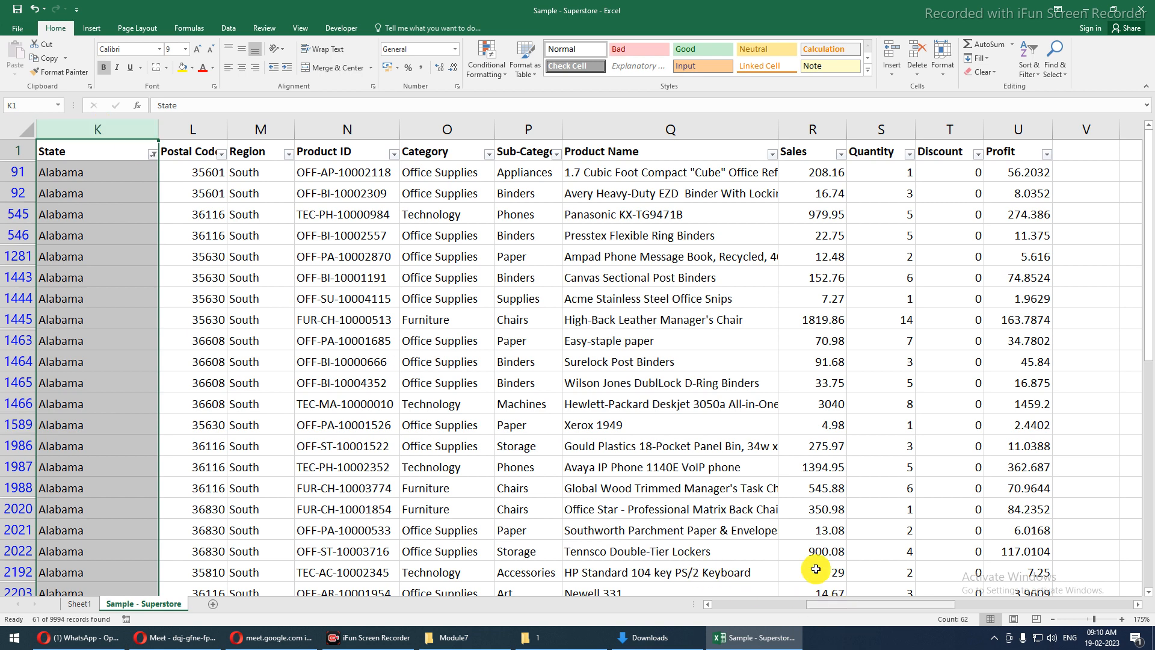
left_click(817, 128)
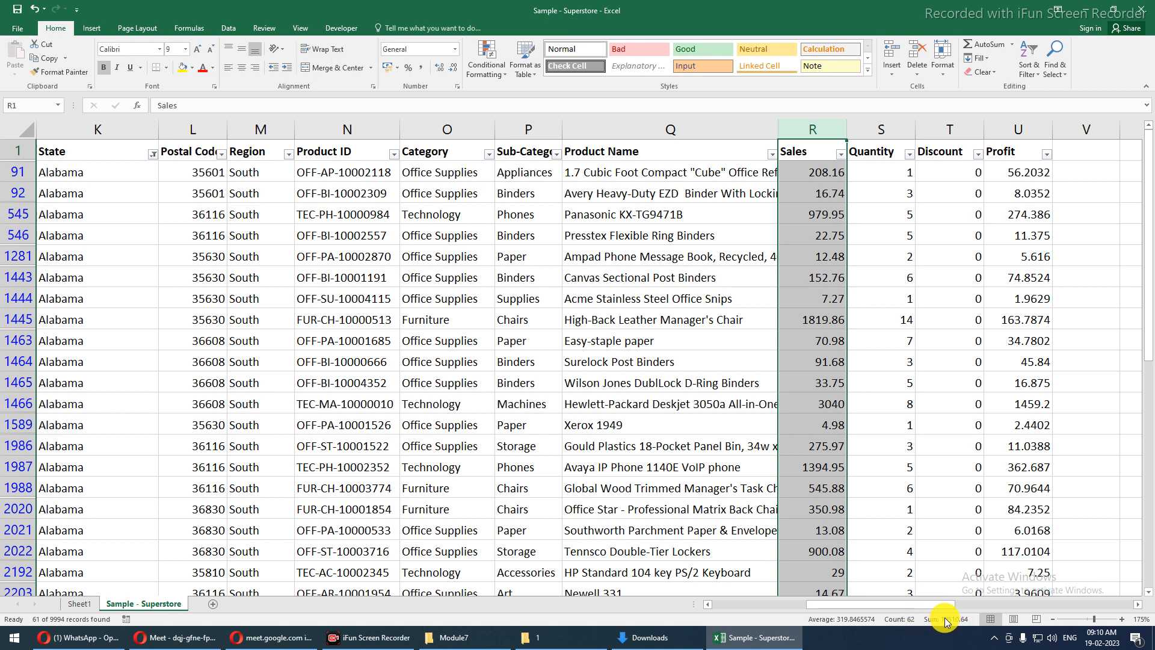
- Return to Sheet1, compare Alabama's PivotTable total, and select the rows from Alabama through Minnesota with their totals
left_click(79, 605)
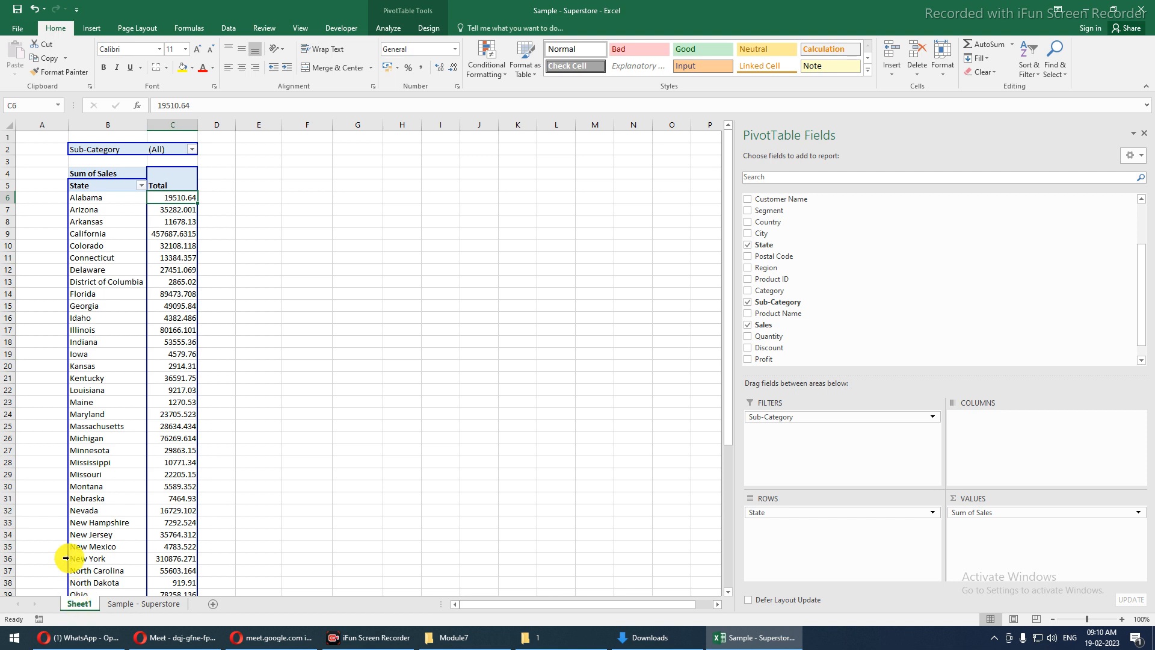
left_click_drag(128, 202, 166, 201)
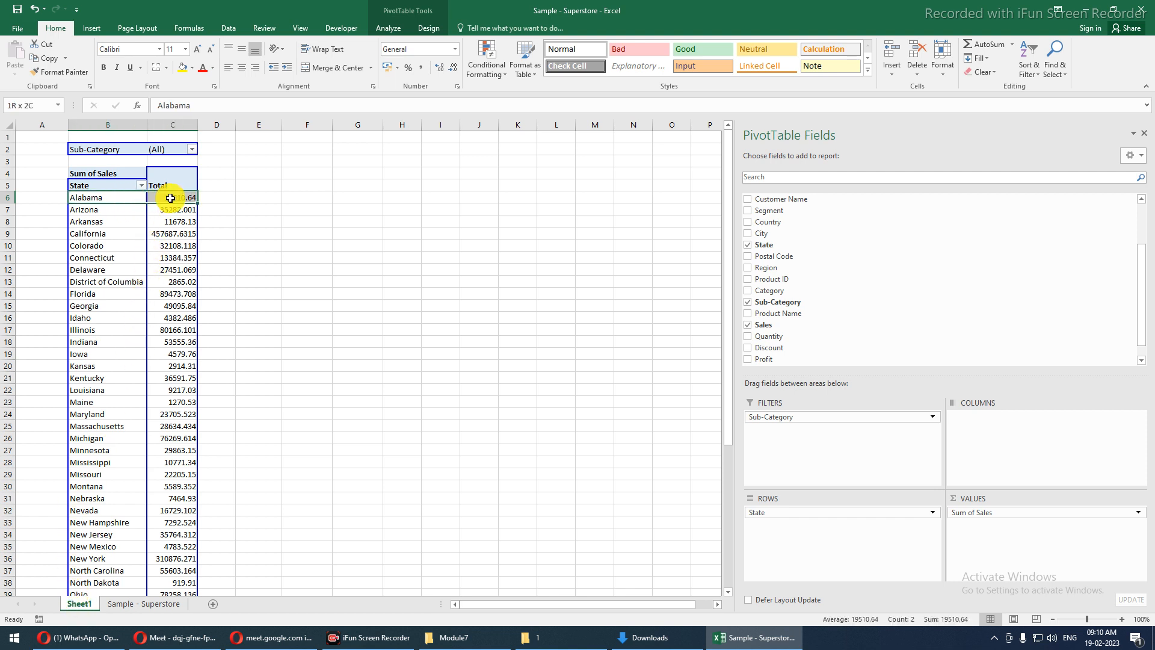
left_click(161, 305)
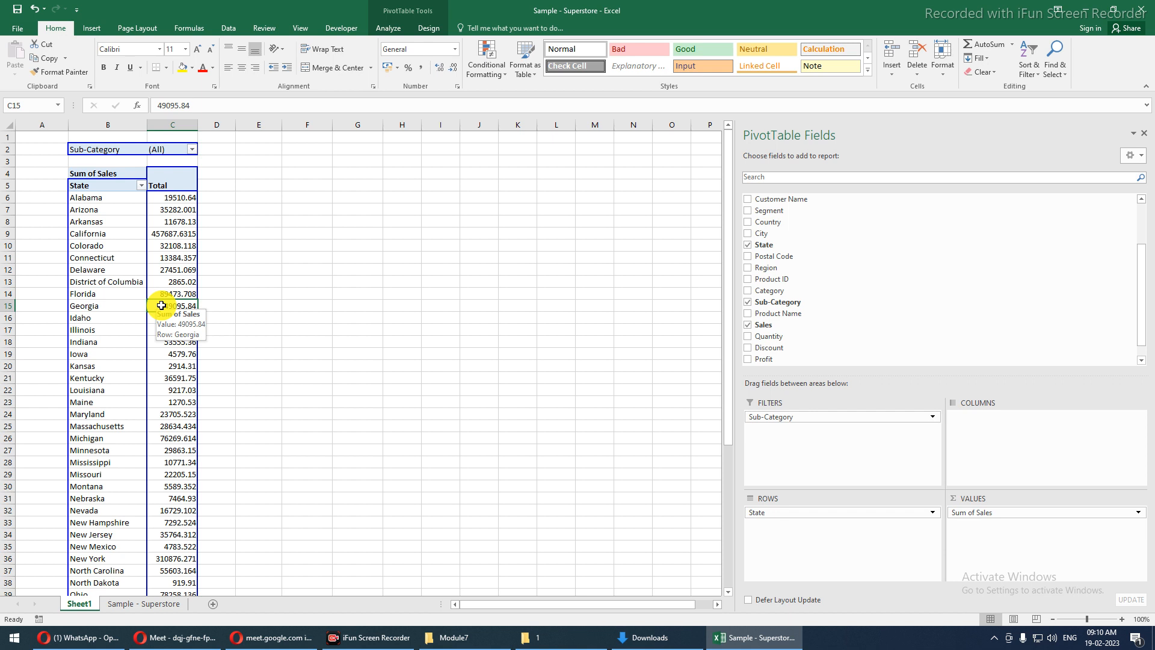
left_click_drag(83, 199, 98, 450)
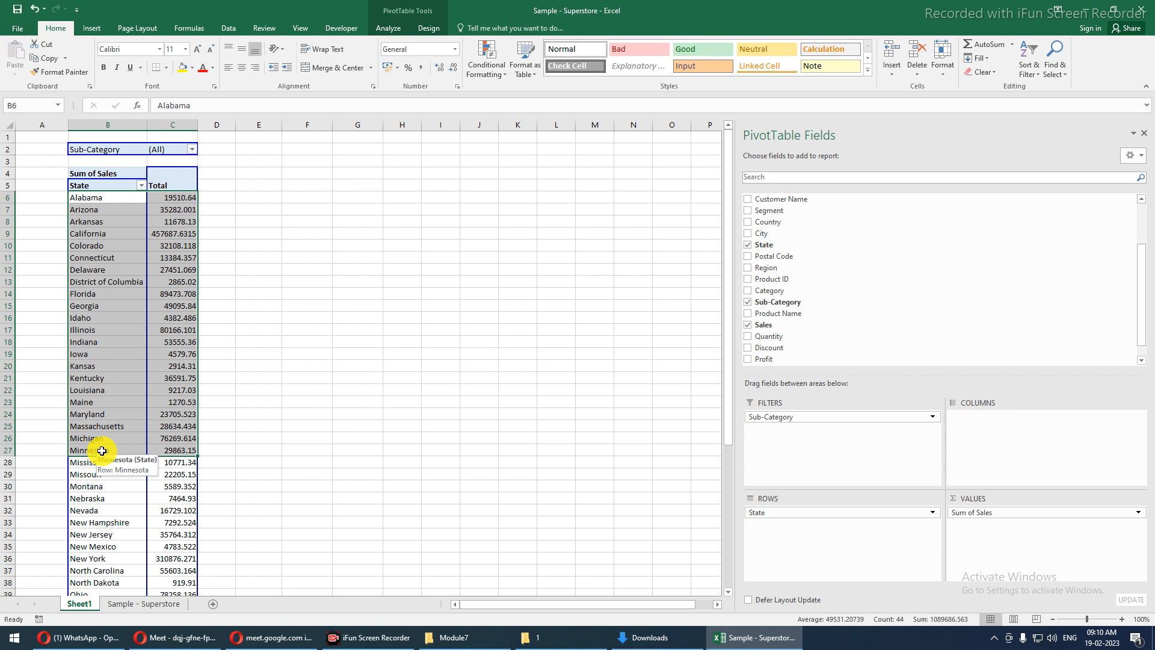
- On the Sample - Superstore sheet, exclude Accessories, Appliances and Art from the Sub-Category filter for the Alabama records
left_click(161, 604)
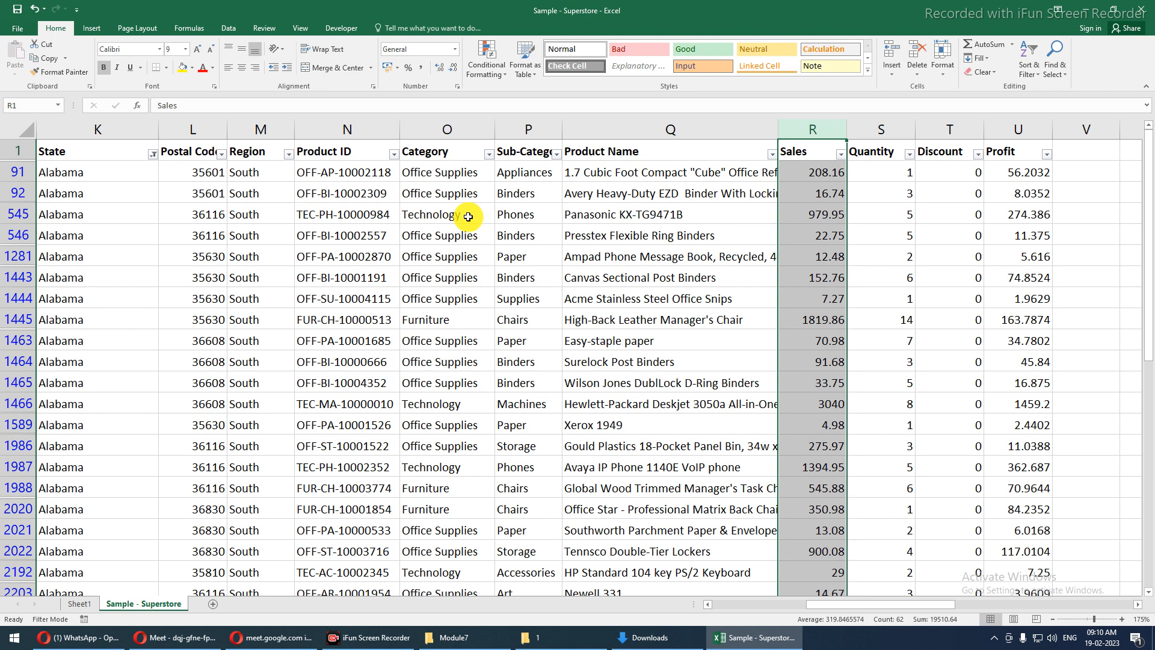
left_click(557, 154)
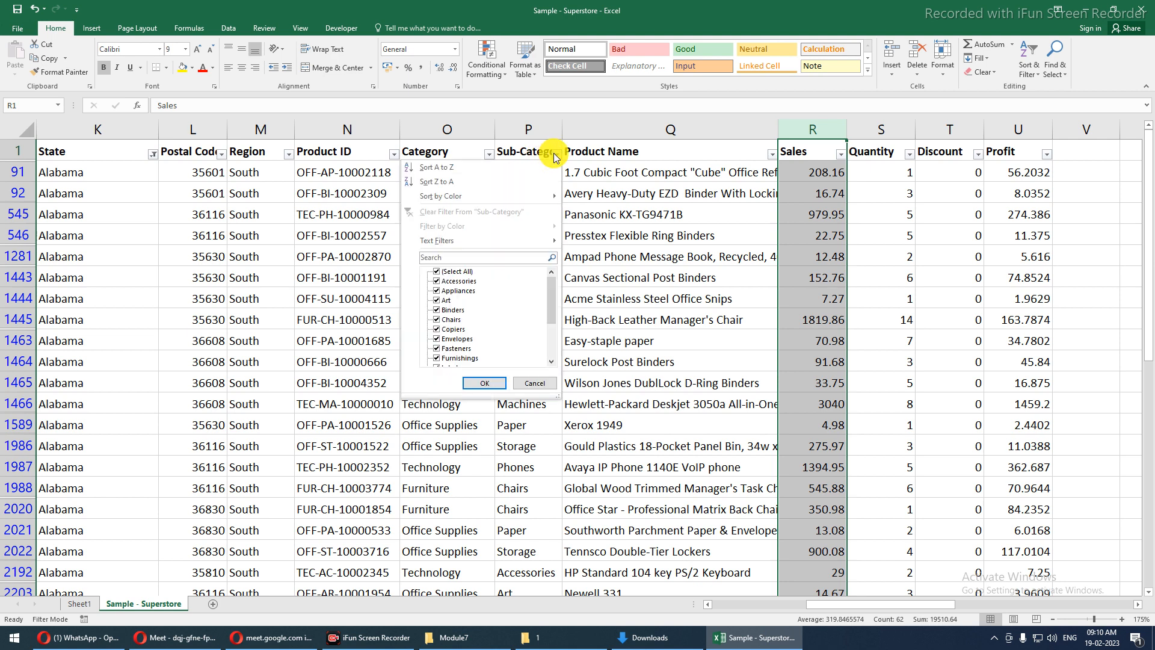
left_click(448, 281)
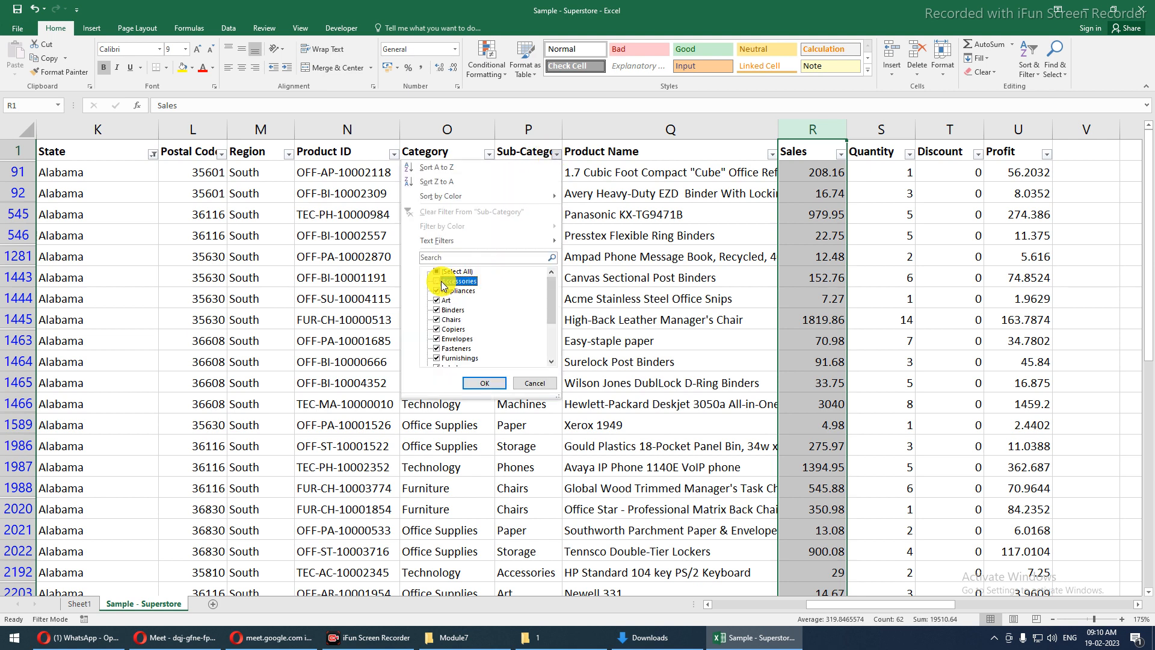
left_click(444, 291)
left_click(438, 302)
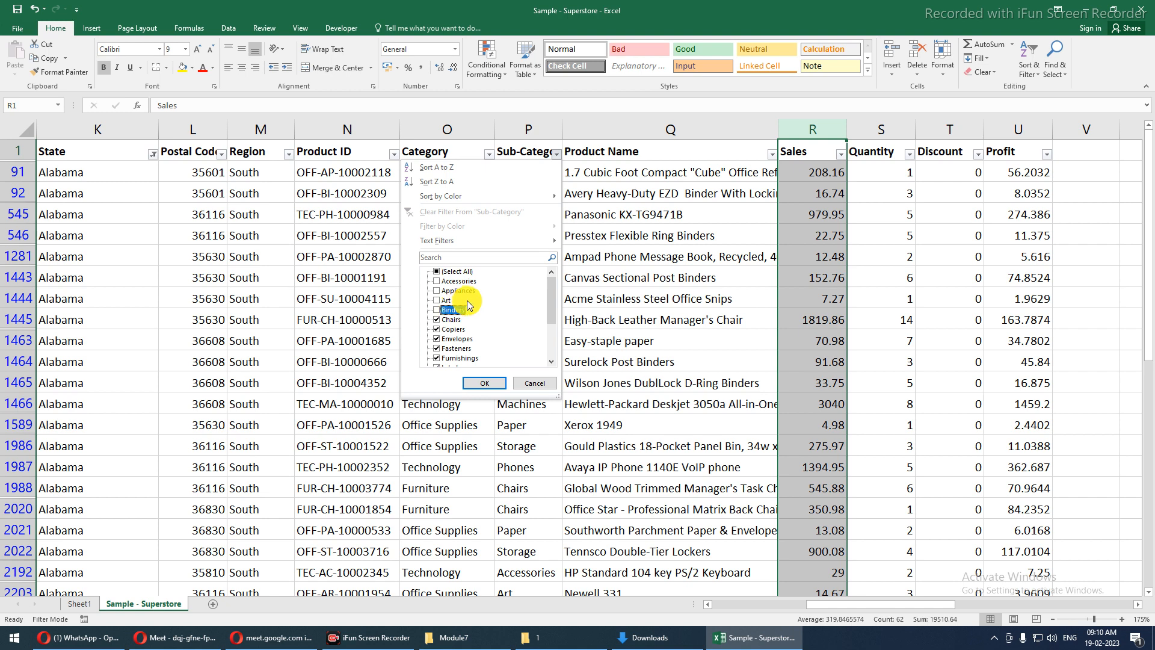
left_click(442, 309)
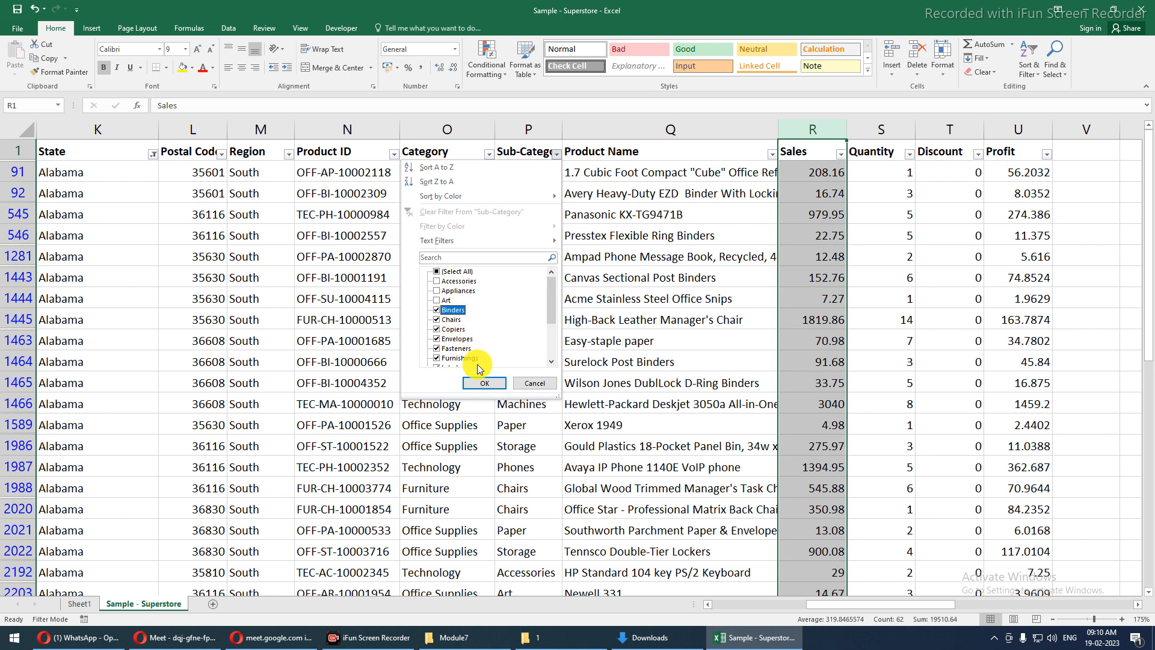
left_click(483, 382)
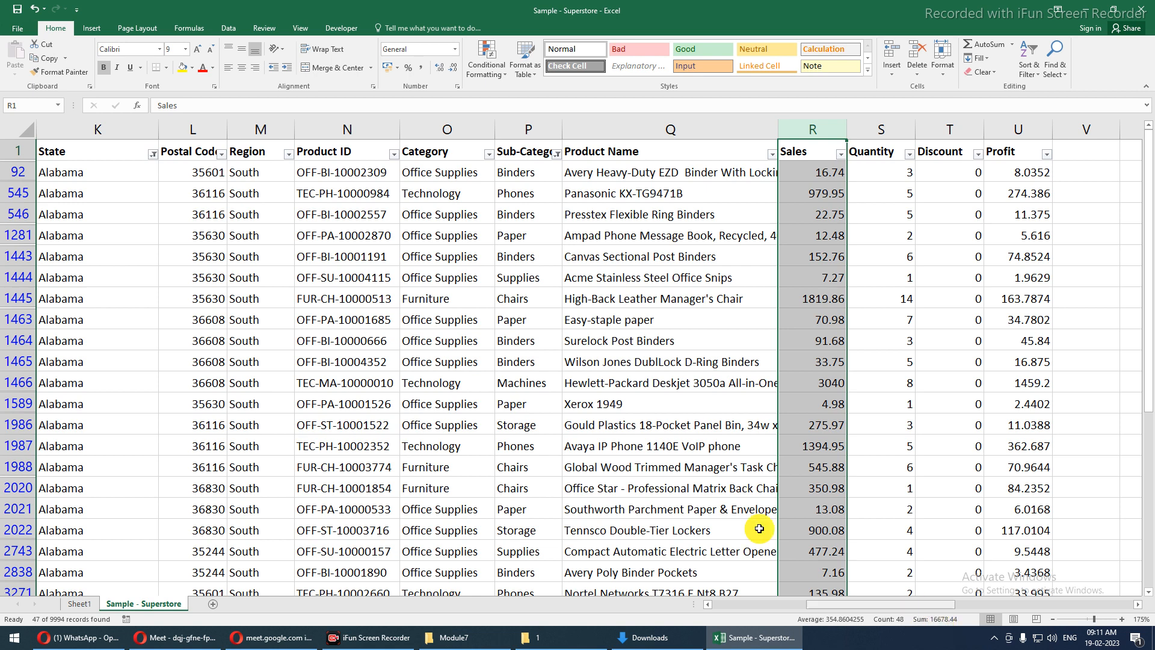
- Compare the PivotTable on Sheet1 with the filtered Alabama records and their Sub-Category filter, and return to Sheet1
left_click(80, 604)
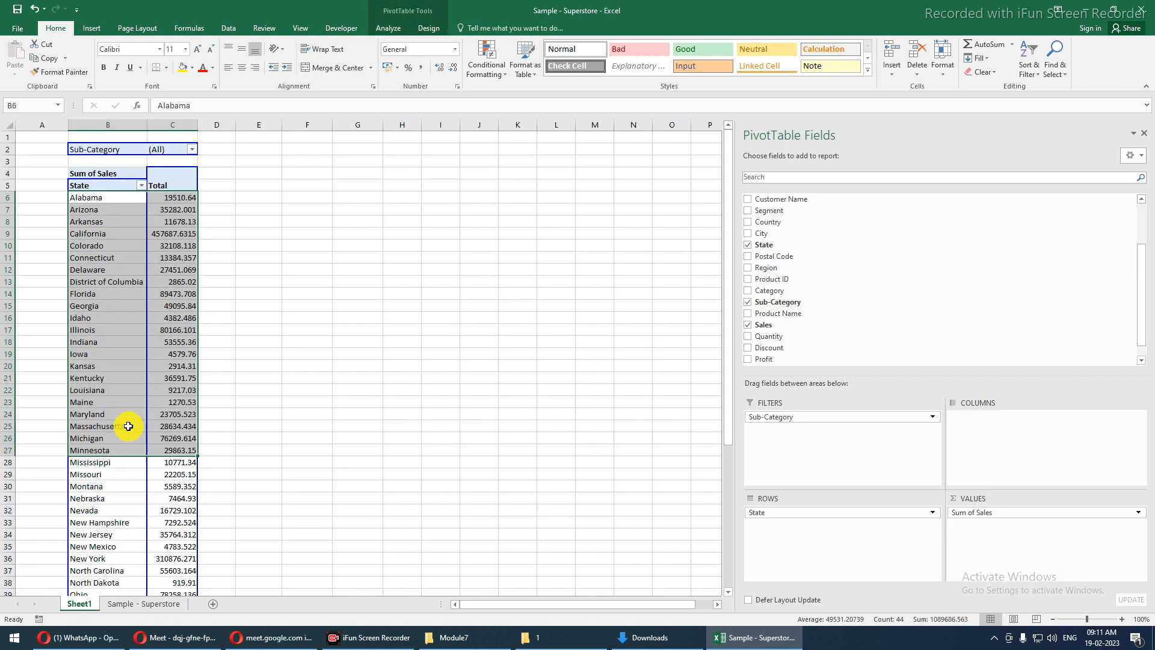
left_click(117, 353)
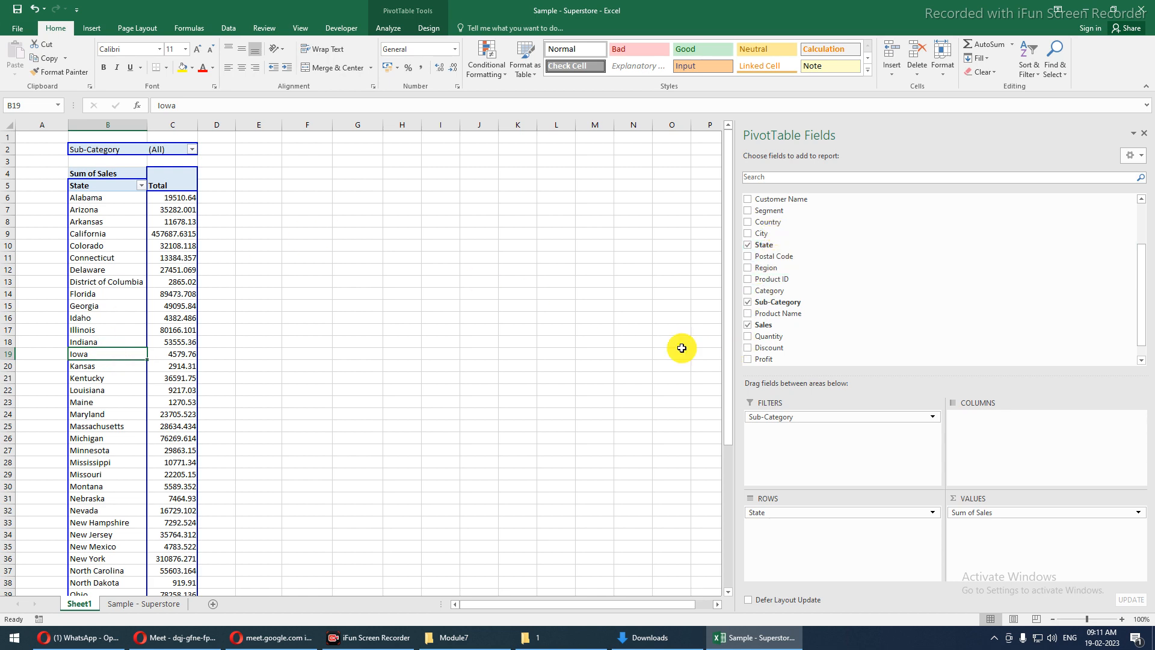
left_click(157, 604)
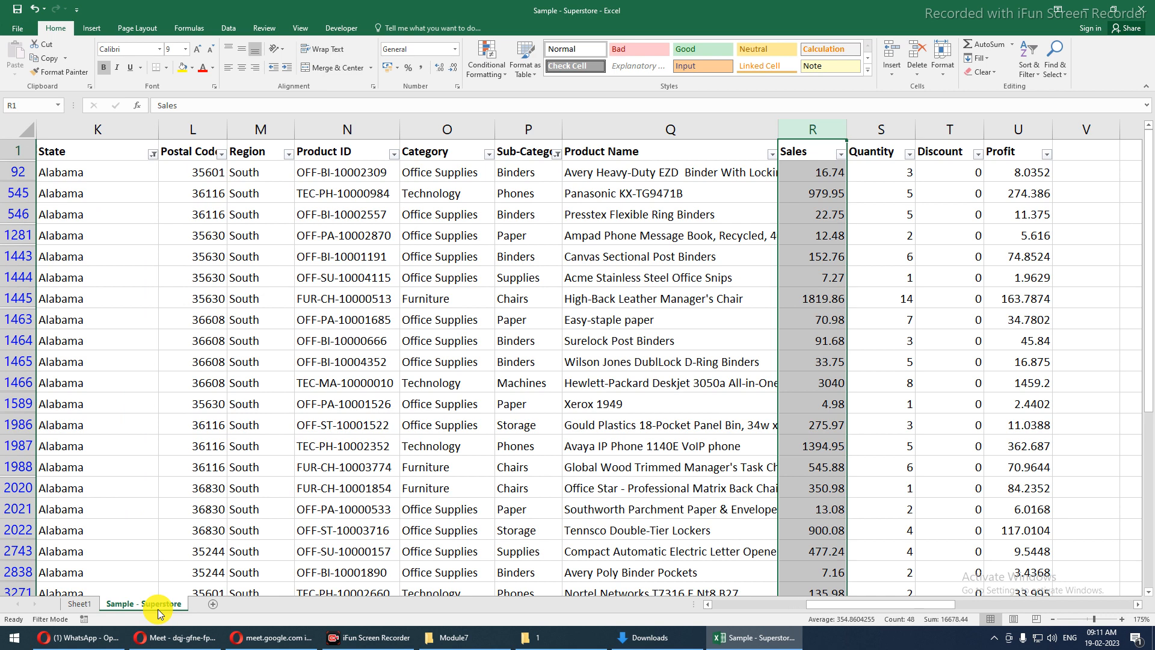
left_click(557, 155)
left_click(83, 604)
left_click(81, 604)
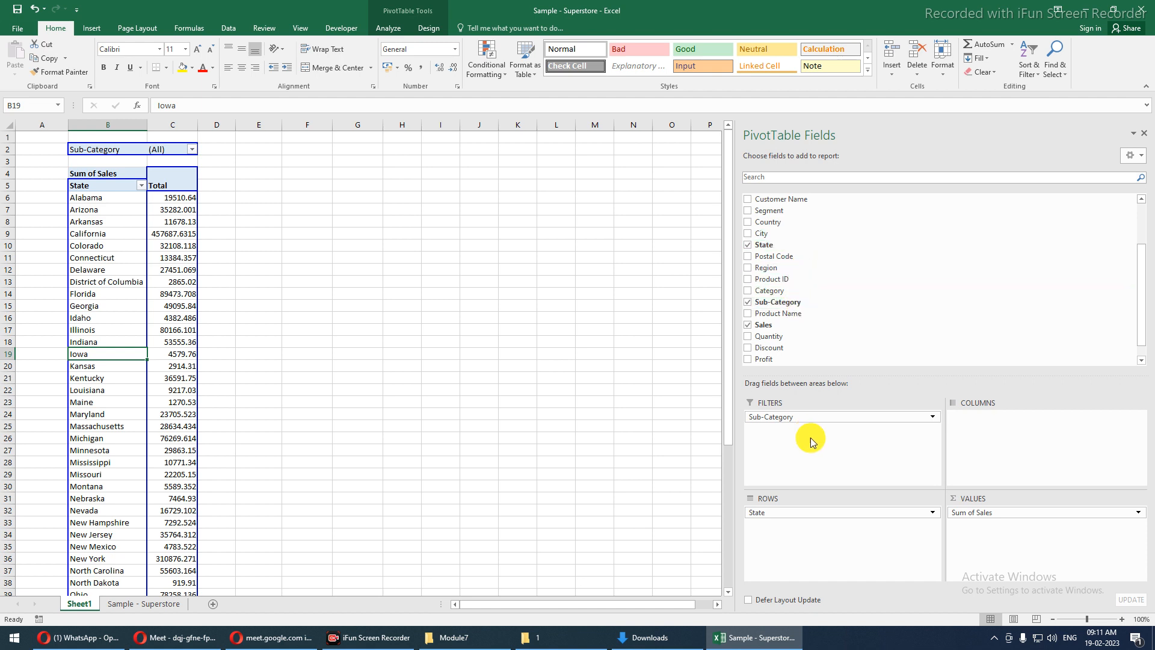
- Allow multiple items in the PivotTable's Sub-Category filter and include all sub-categories
left_click(193, 145)
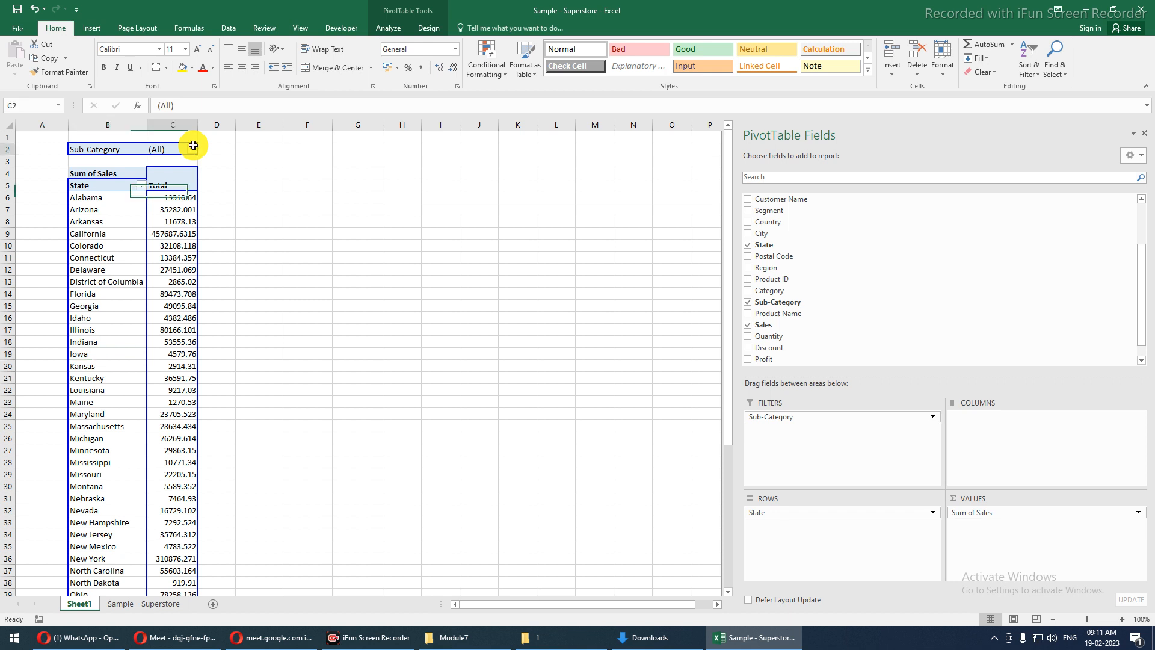
left_click(193, 149)
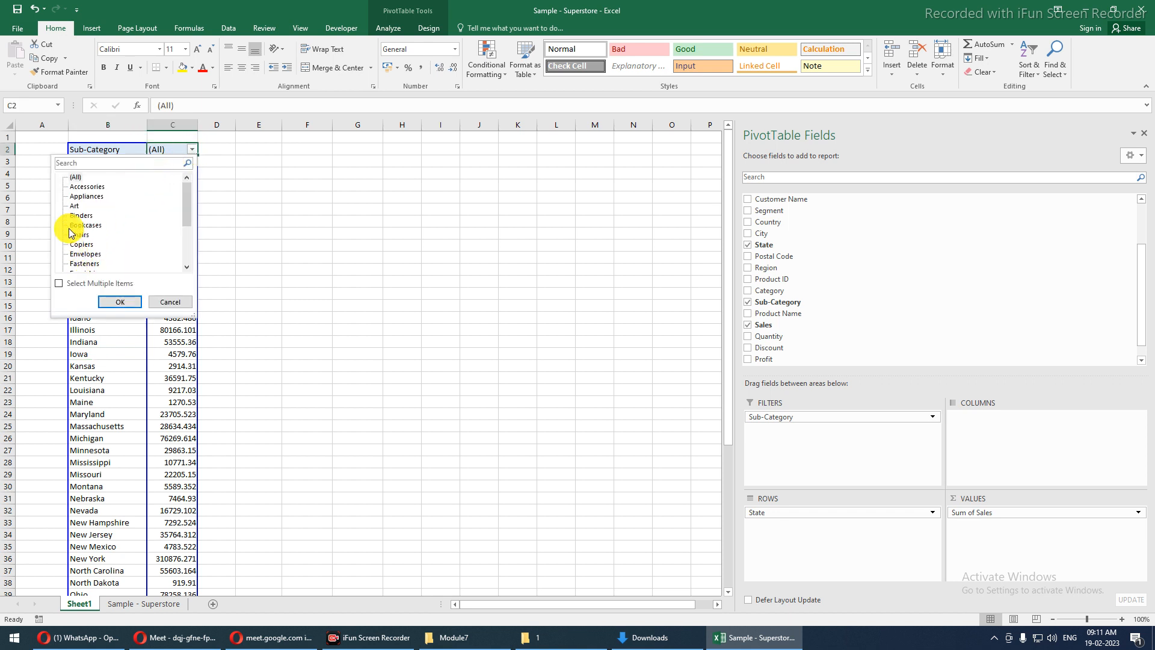
left_click(77, 187)
left_click_drag(77, 195, 77, 225)
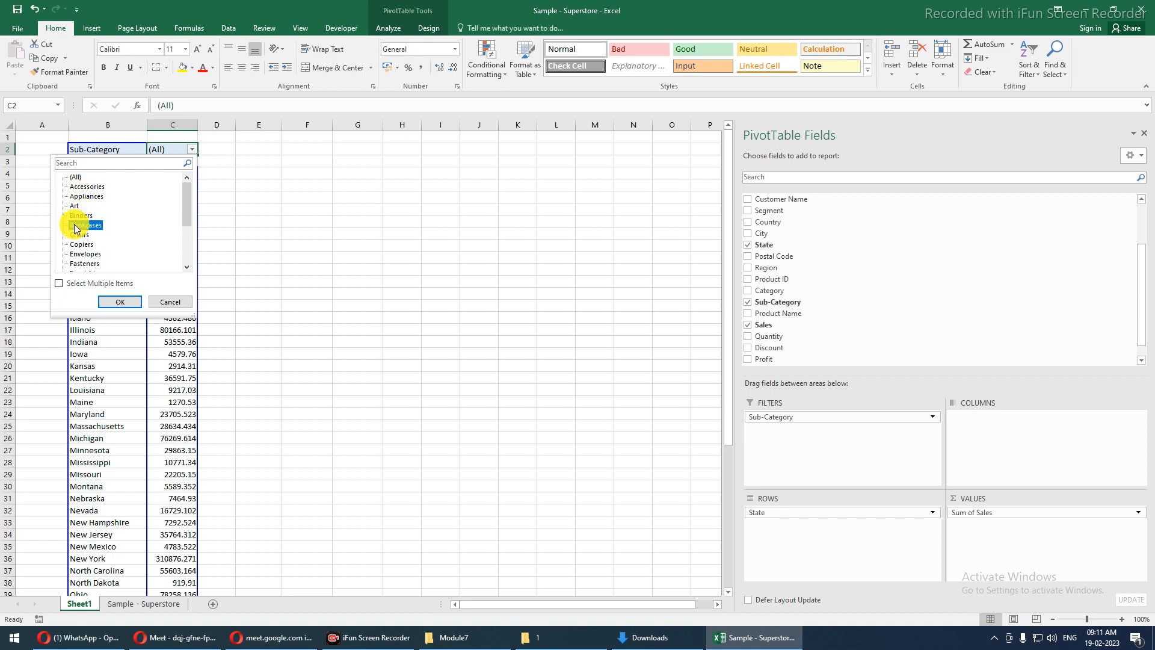
left_click(59, 284)
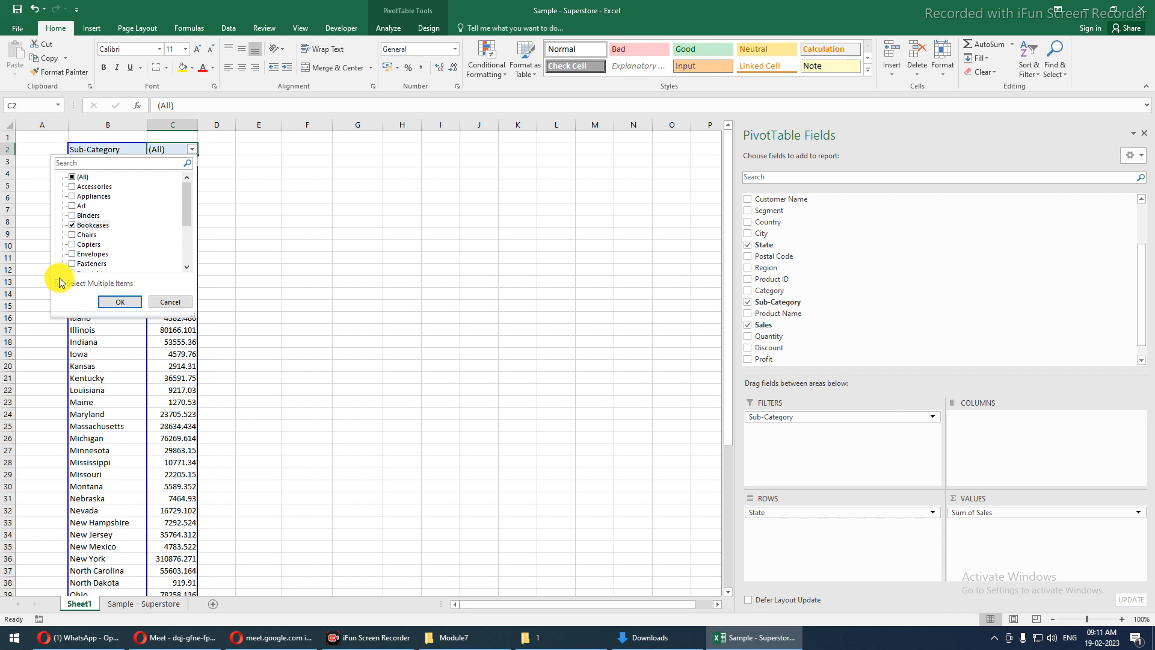
left_click(70, 176)
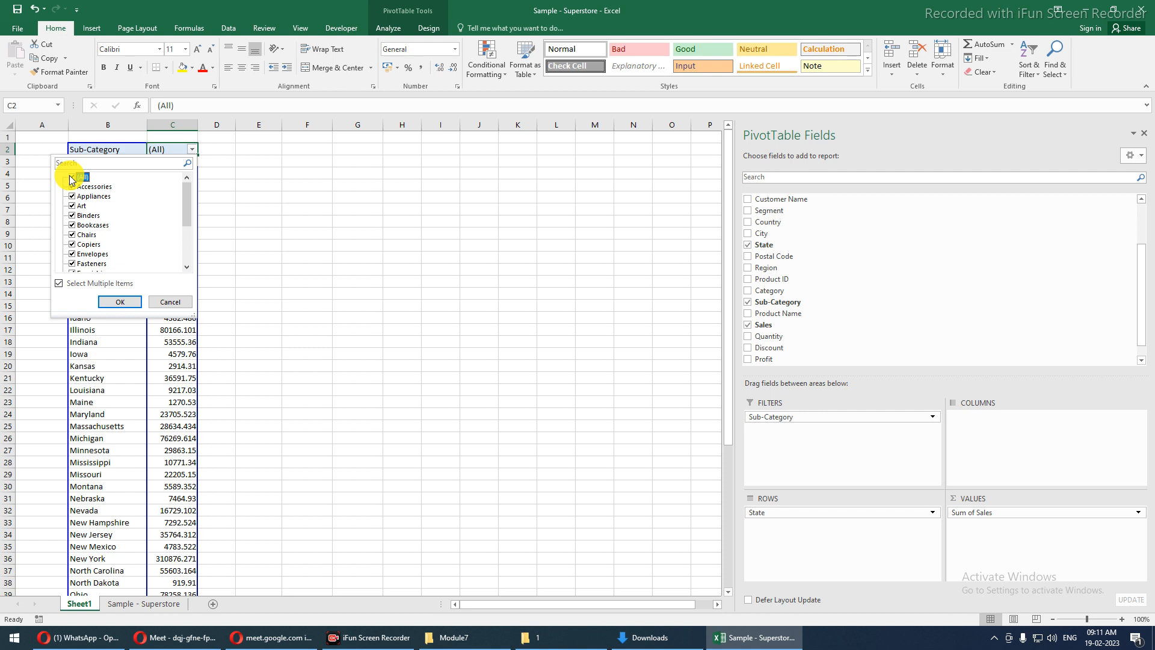
left_click(69, 176)
left_click(70, 175)
- Exclude Accessories, Appliances and Art from the PivotTable's Sub-Category filter, and select the Alabama through Louisiana rows with their totals
left_click(72, 187)
left_click(71, 196)
left_click(72, 206)
left_click(119, 302)
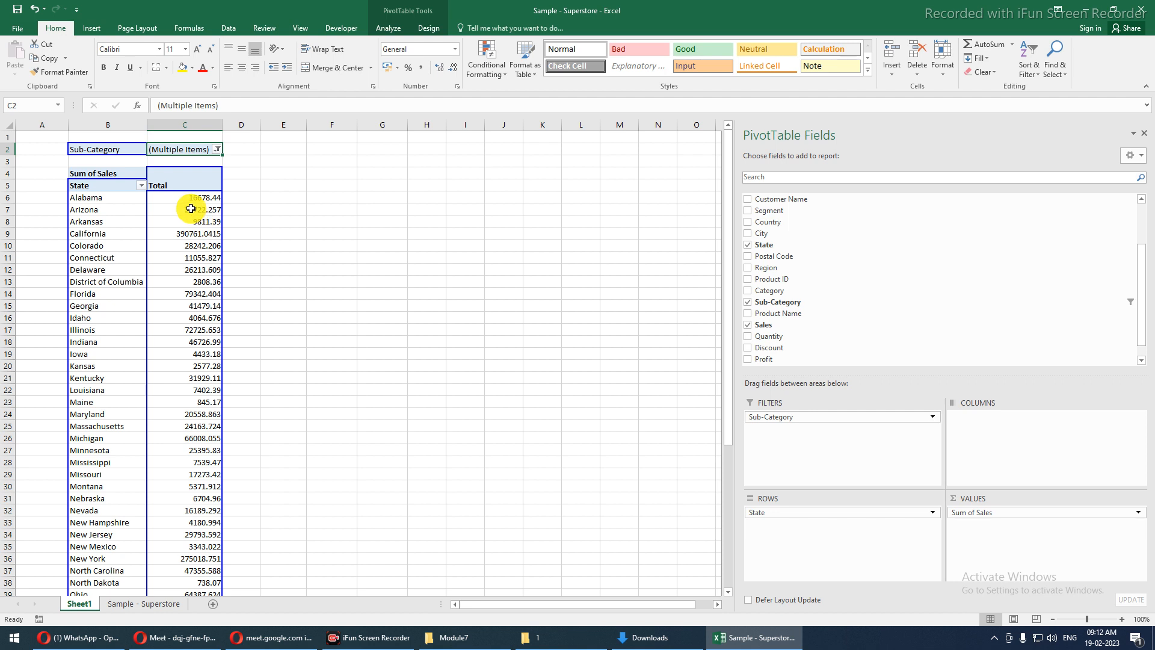
left_click_drag(188, 198, 202, 379)
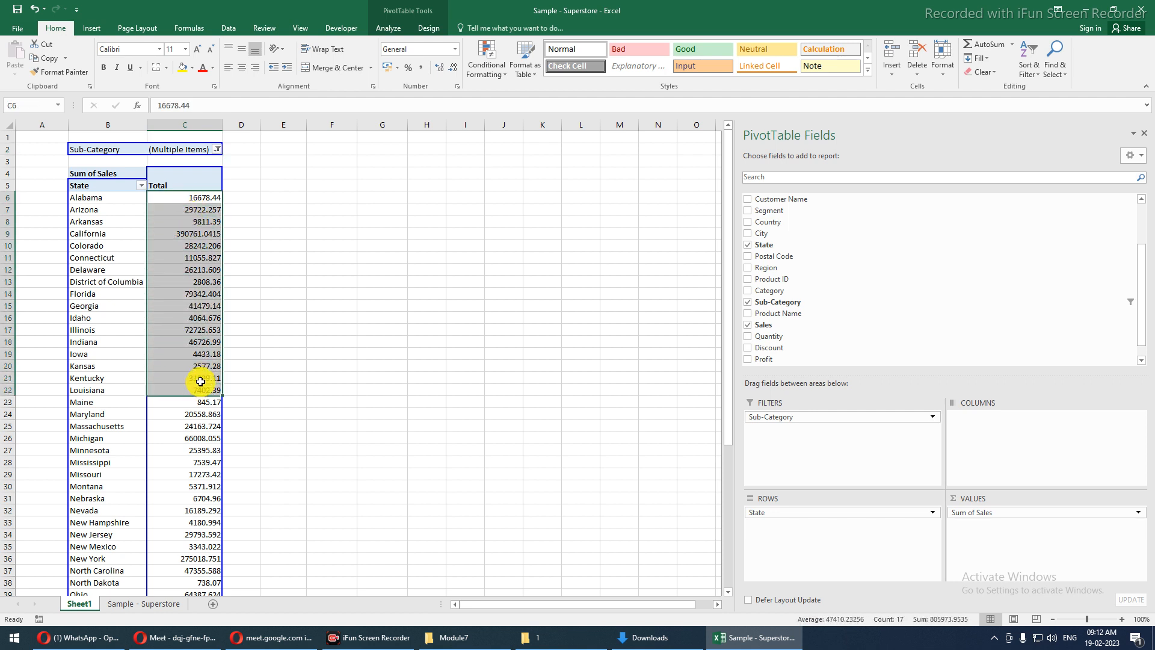
left_click_drag(92, 200, 173, 391)
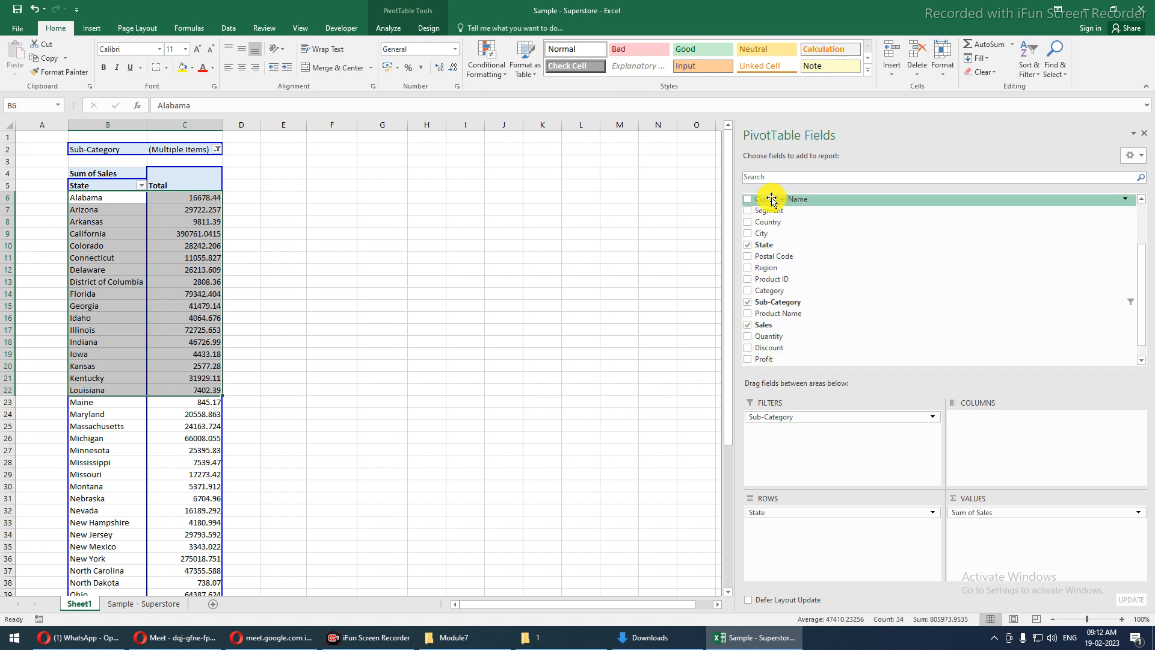
- Add Customer Name as a second PivotTable filter below Sub-Category and allow multiple items in it
left_click_drag(772, 199, 798, 439)
left_click_drag(120, 150, 199, 149)
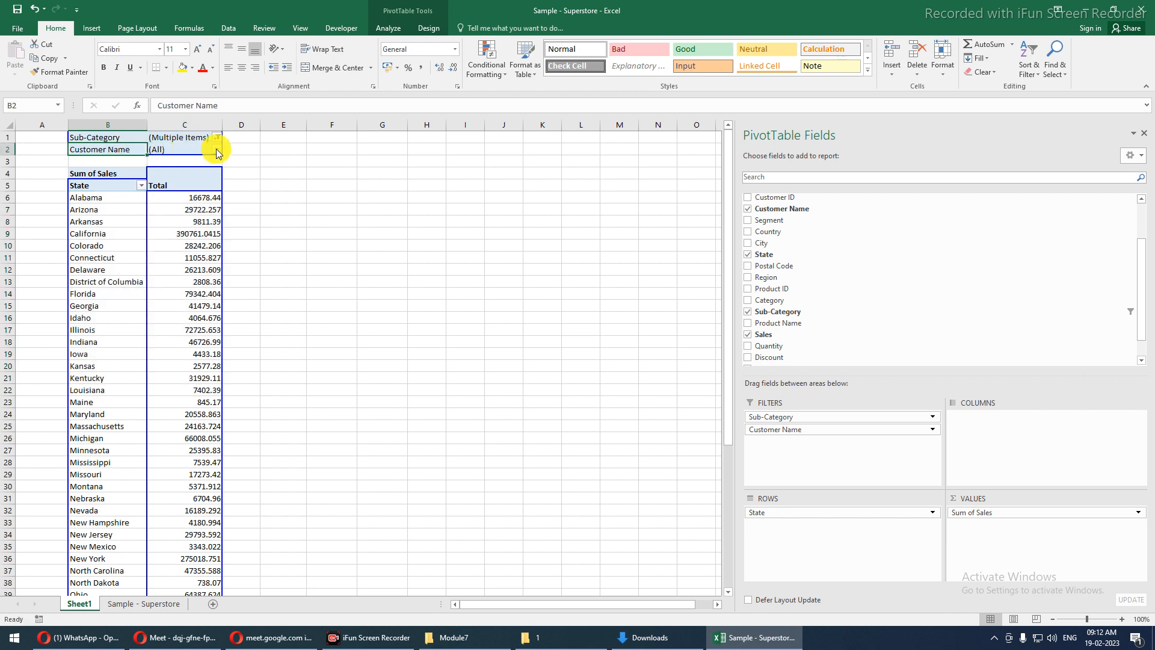
left_click(216, 149)
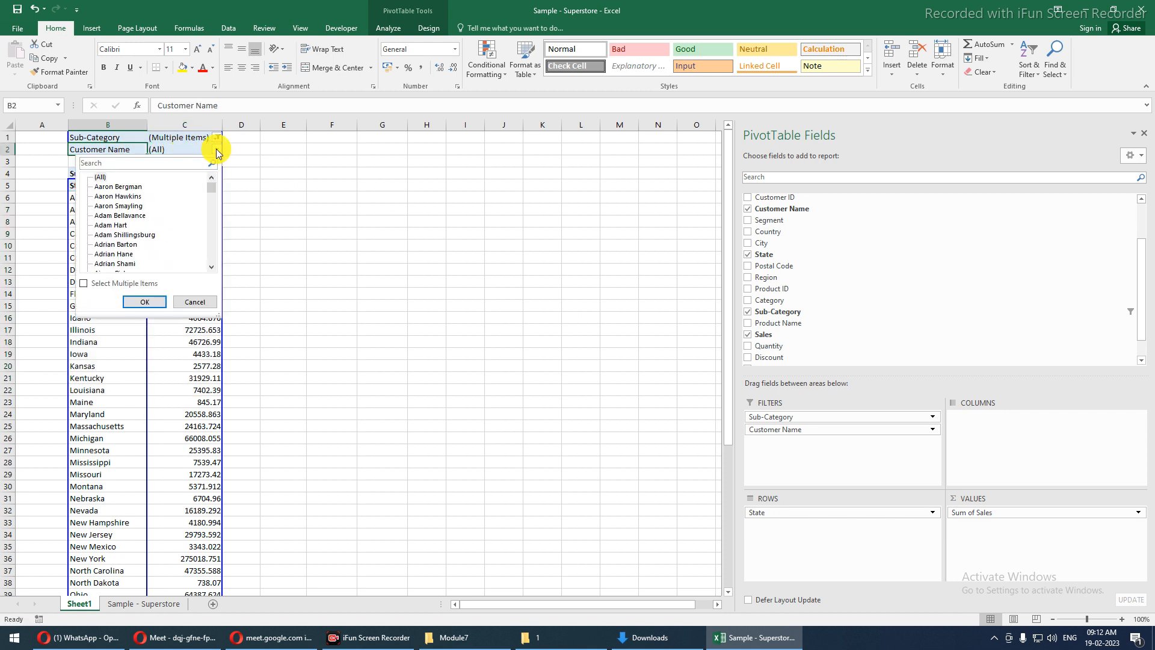
left_click(83, 283)
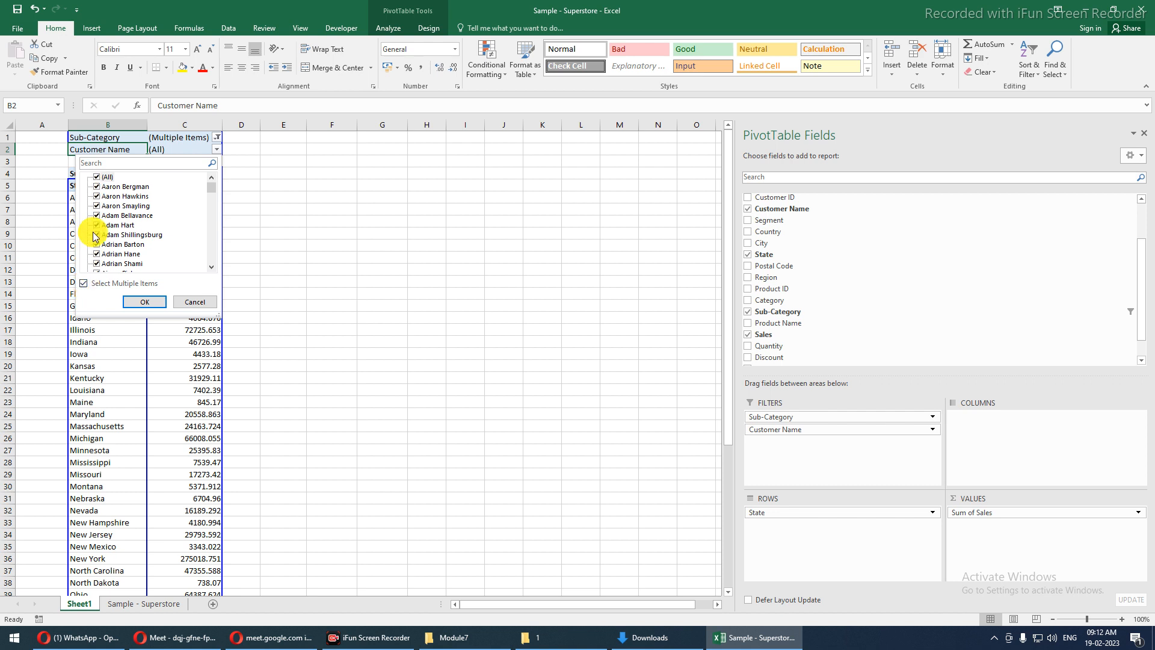
- Limit the Customer Name filter to eleven individual customers whose names begin with A
left_click(98, 178)
left_click(97, 186)
left_click(97, 196)
left_click(98, 217)
left_click(97, 234)
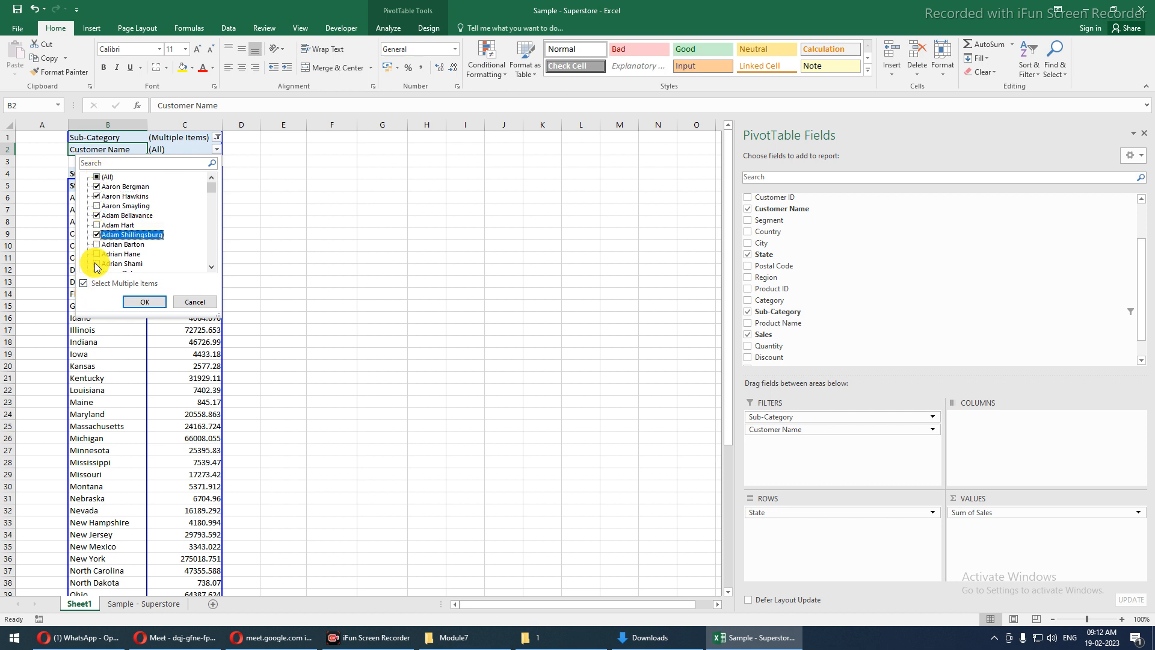
left_click(97, 264)
left_click(97, 254)
scroll(98, 252, "down", 6)
left_click(98, 246)
left_click(97, 215)
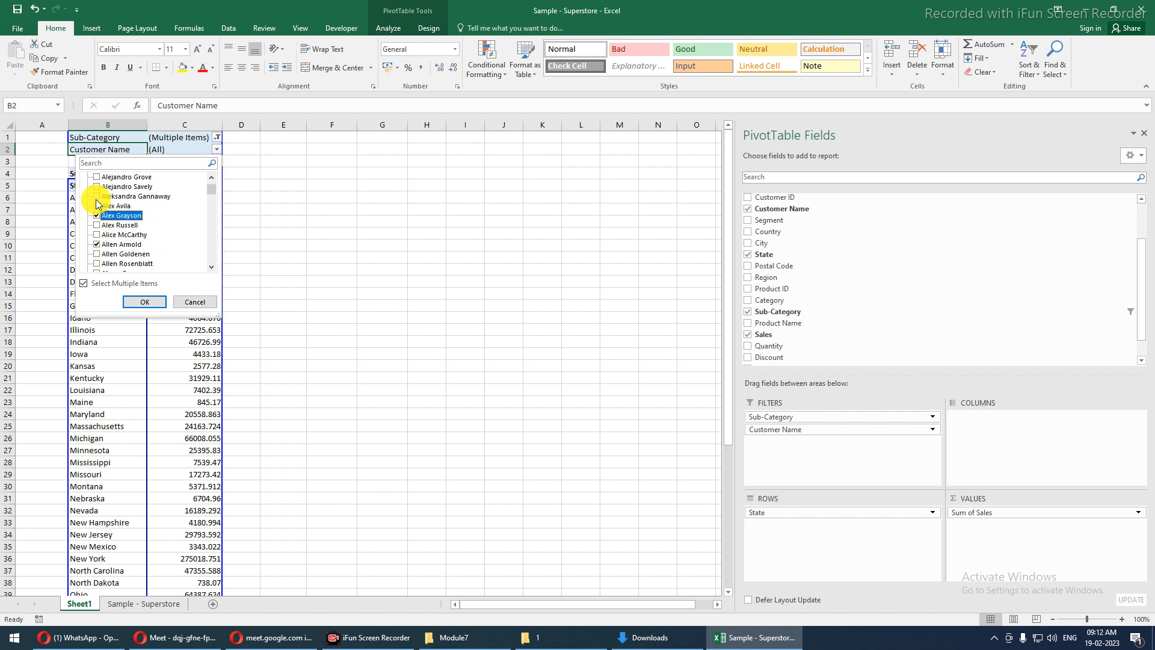
left_click(97, 196)
left_click(97, 186)
left_click(97, 206)
left_click(144, 301)
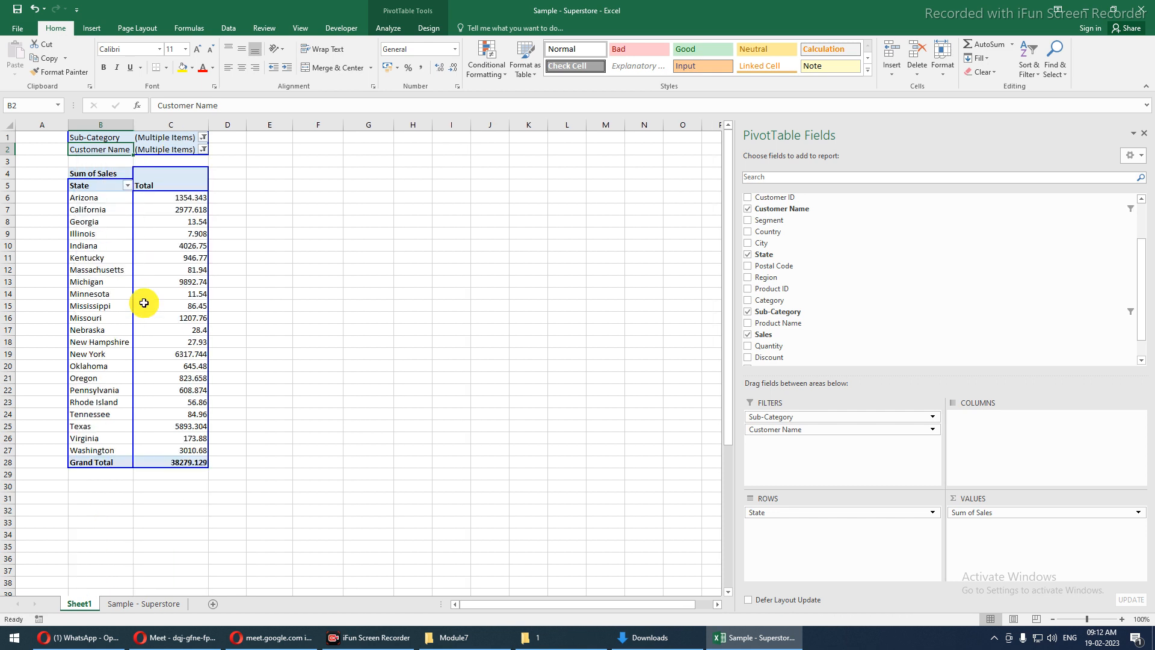
- Examine the filtered PivotTable by selecting the state rows from Arizona through Washington and the Grand Total row
left_click_drag(147, 198, 166, 445)
left_click_drag(84, 198, 164, 447)
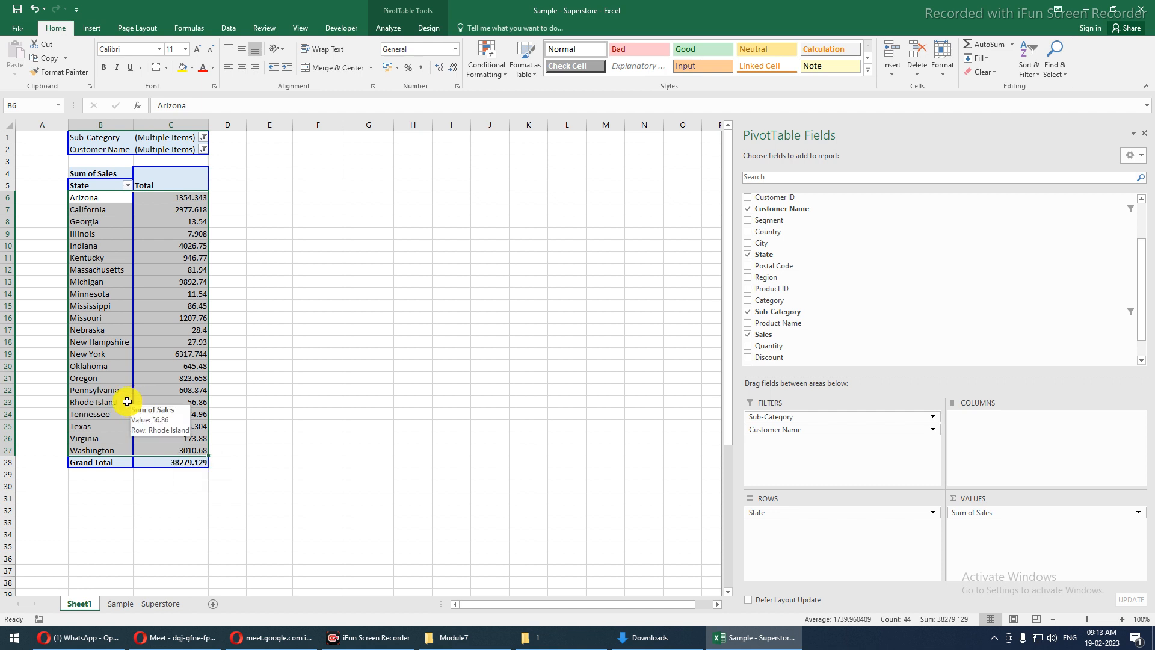
left_click_drag(98, 462, 180, 461)
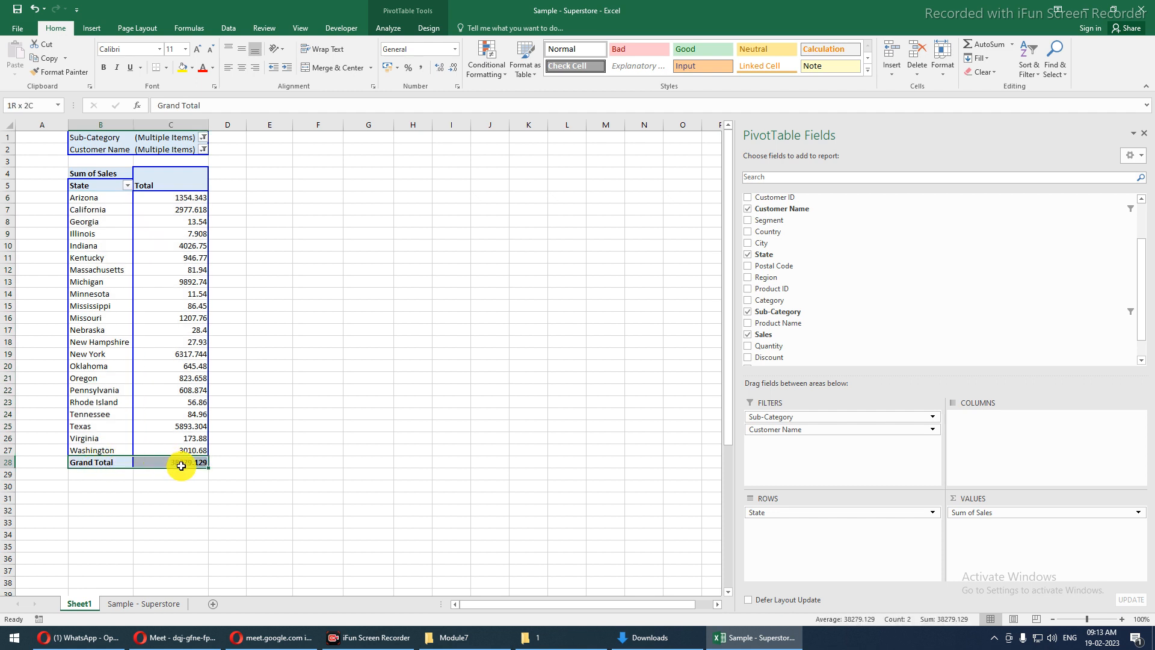
left_click(106, 187)
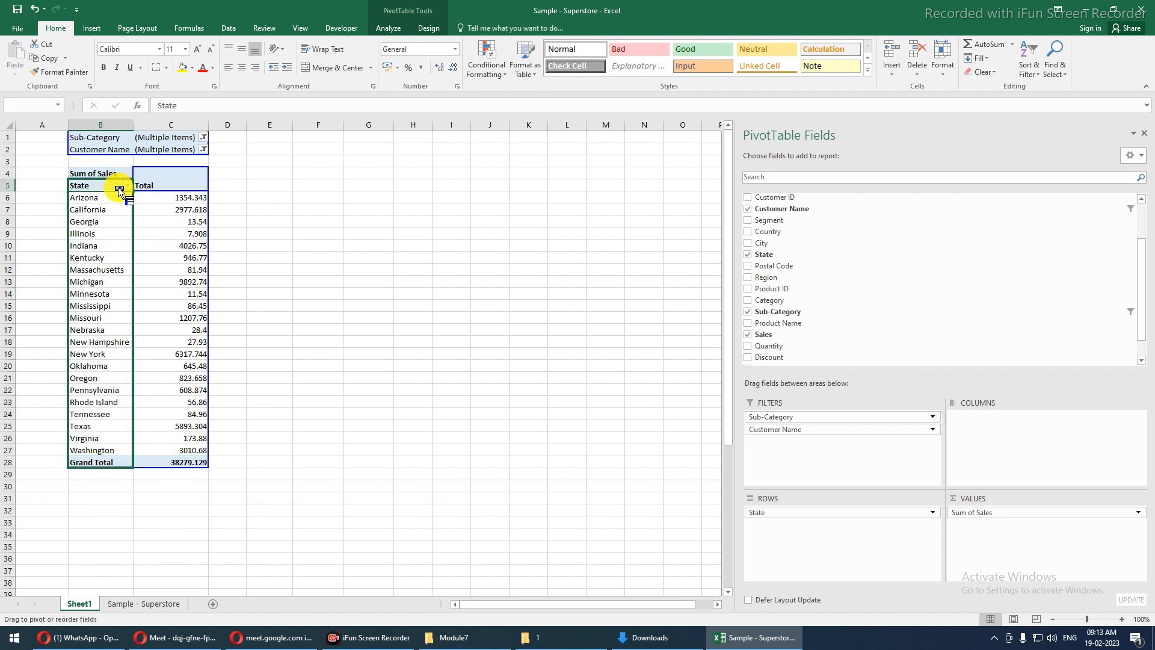
left_click_drag(117, 199, 118, 456)
left_click(118, 463)
left_click(162, 465)
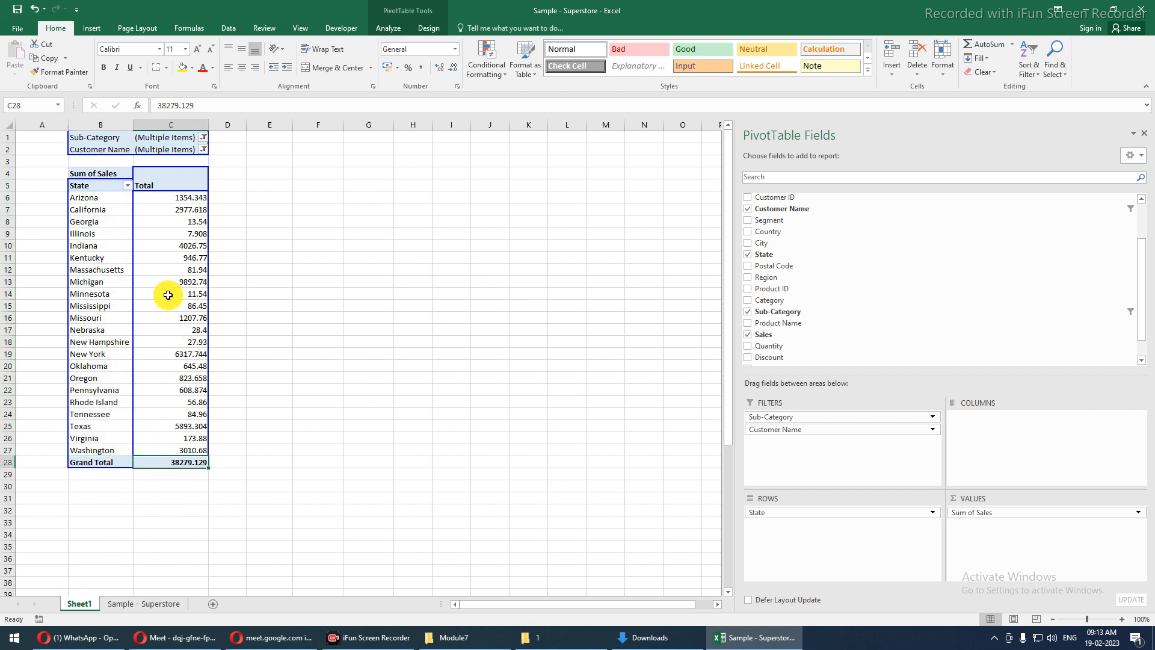
- Review the PivotTable's design and analysis tools with cells inside and outside it selected, and return to the Sample - Superstore sheet
mouse_move(168, 295)
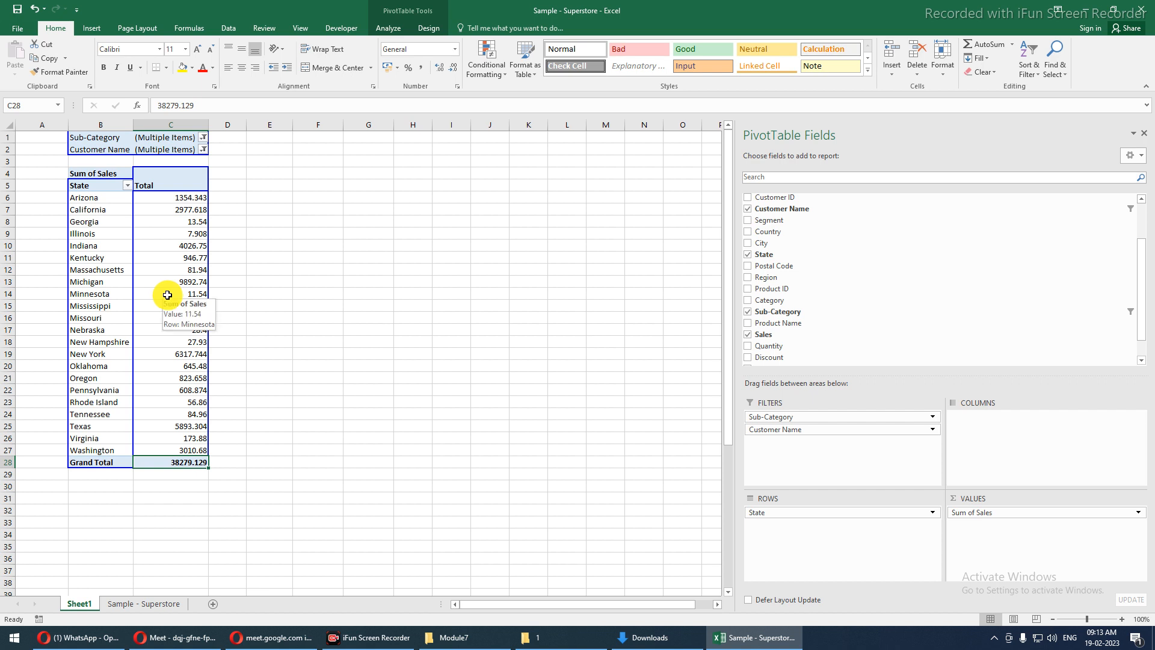
left_click(165, 283)
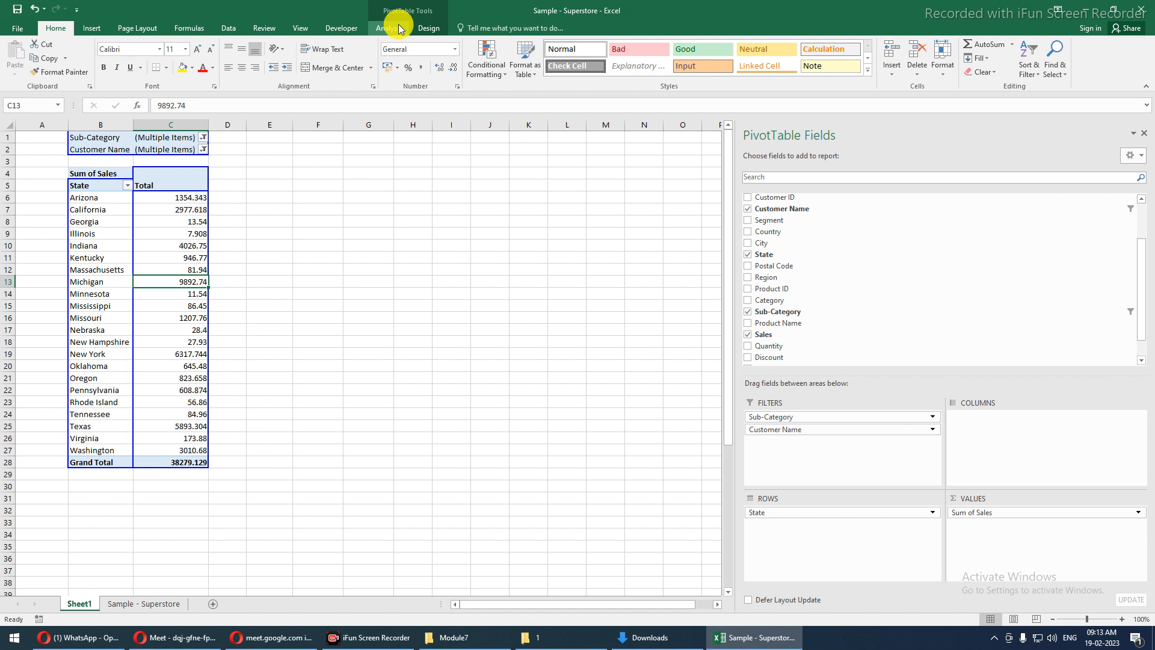
left_click(428, 28)
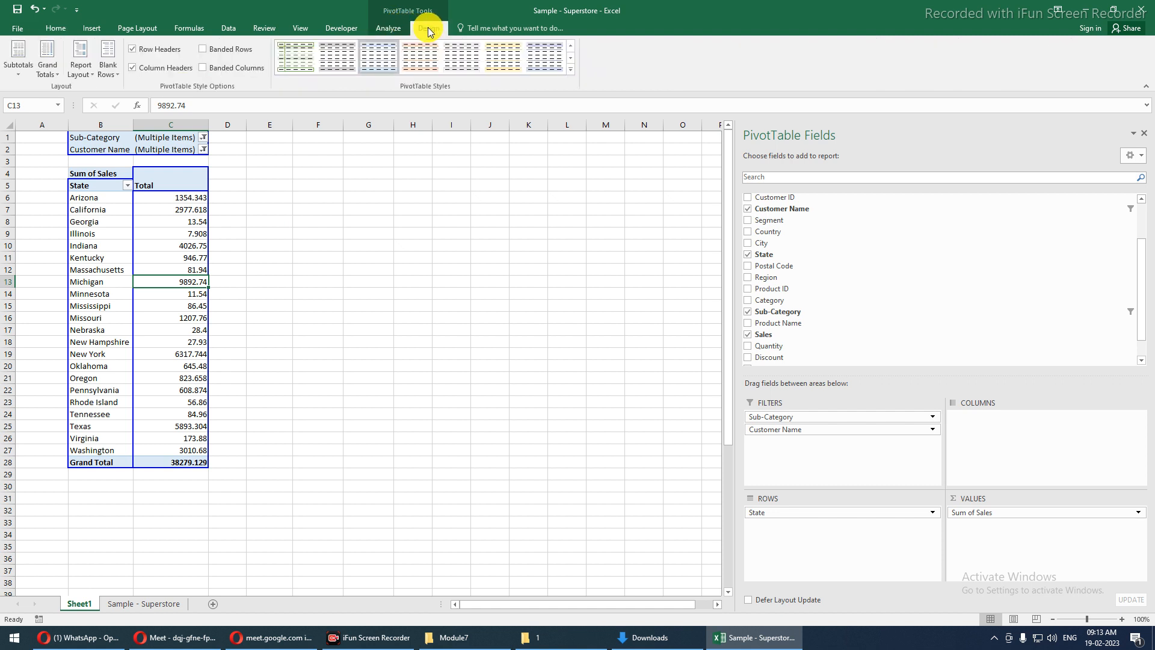
left_click(389, 29)
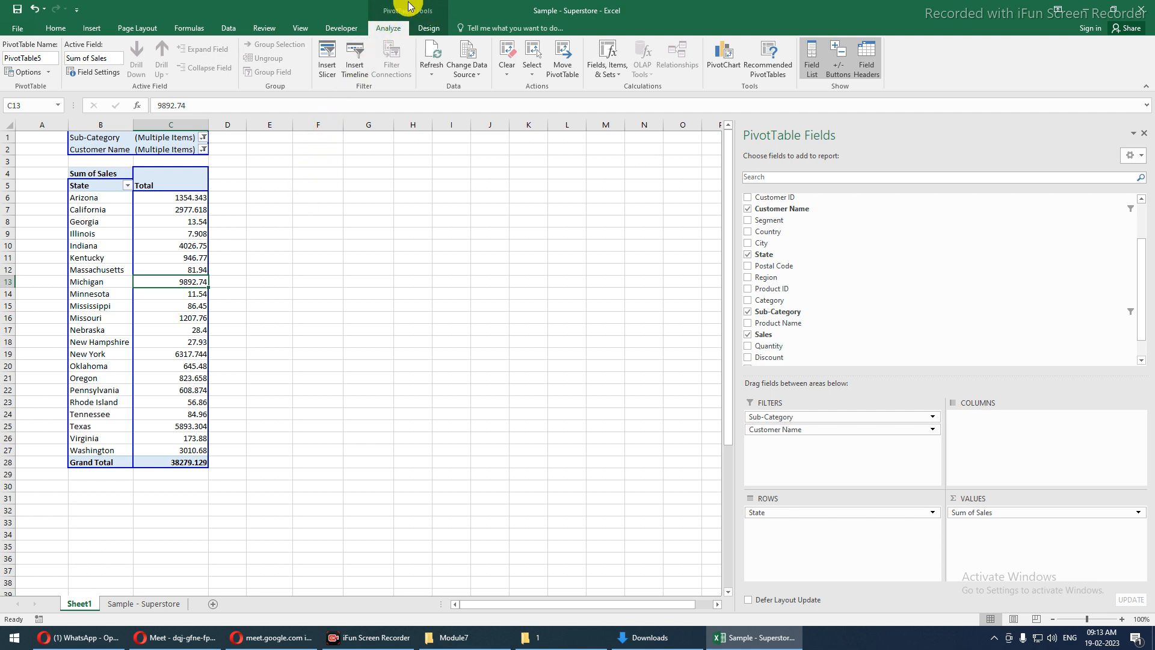
left_click(302, 275)
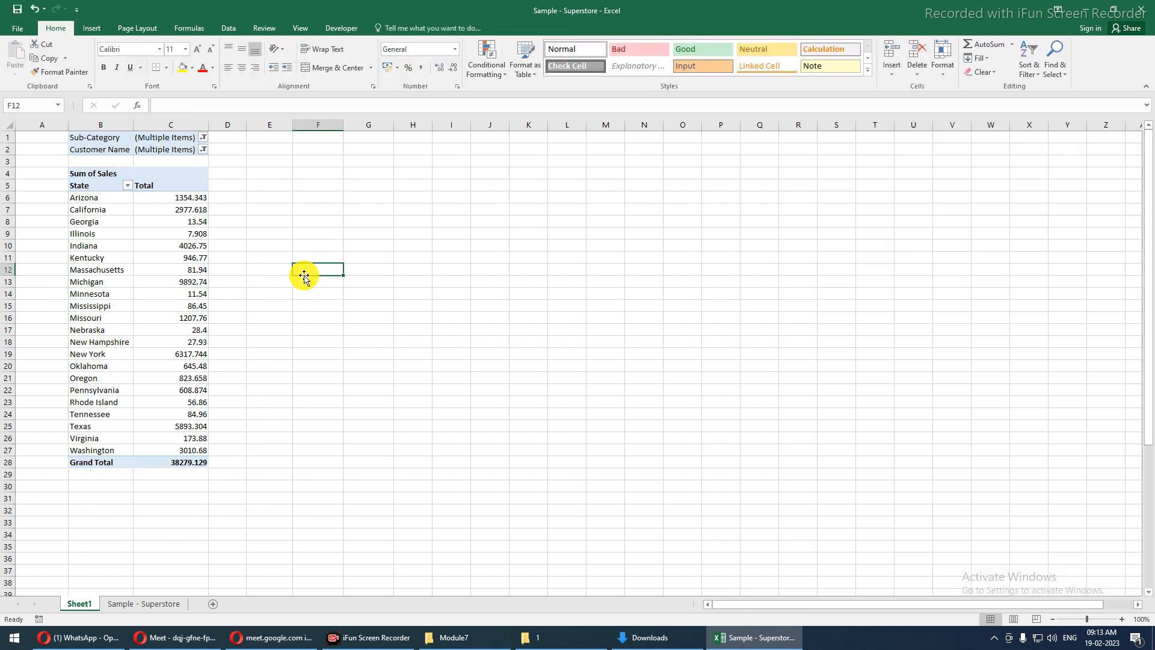
left_click(154, 257)
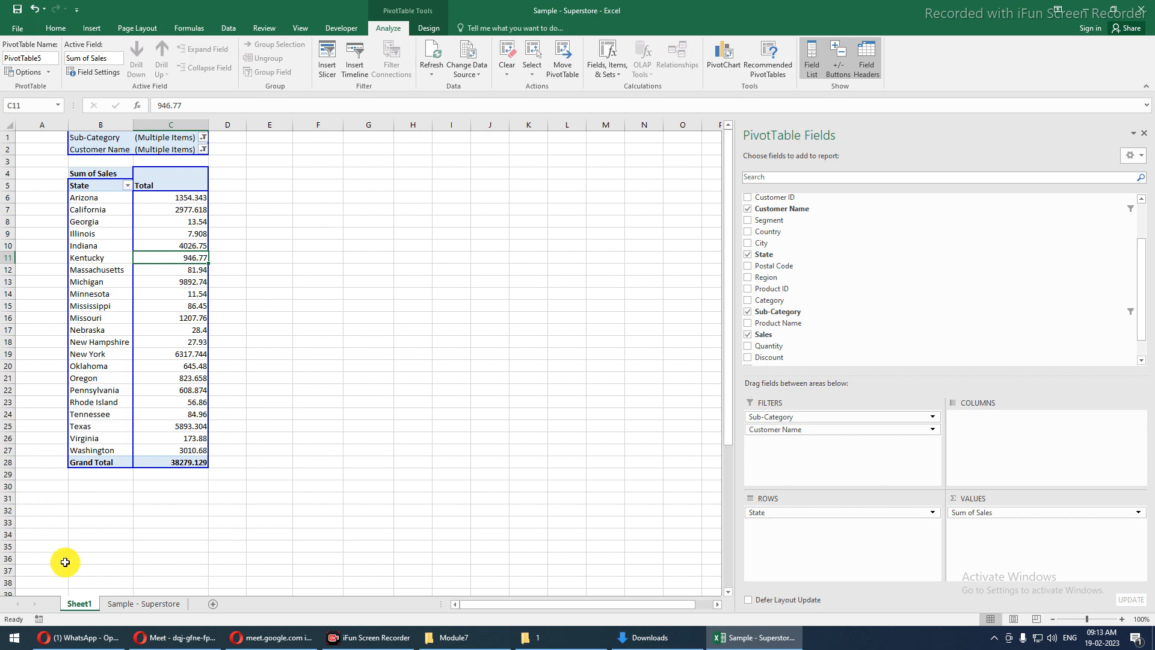
left_click(139, 604)
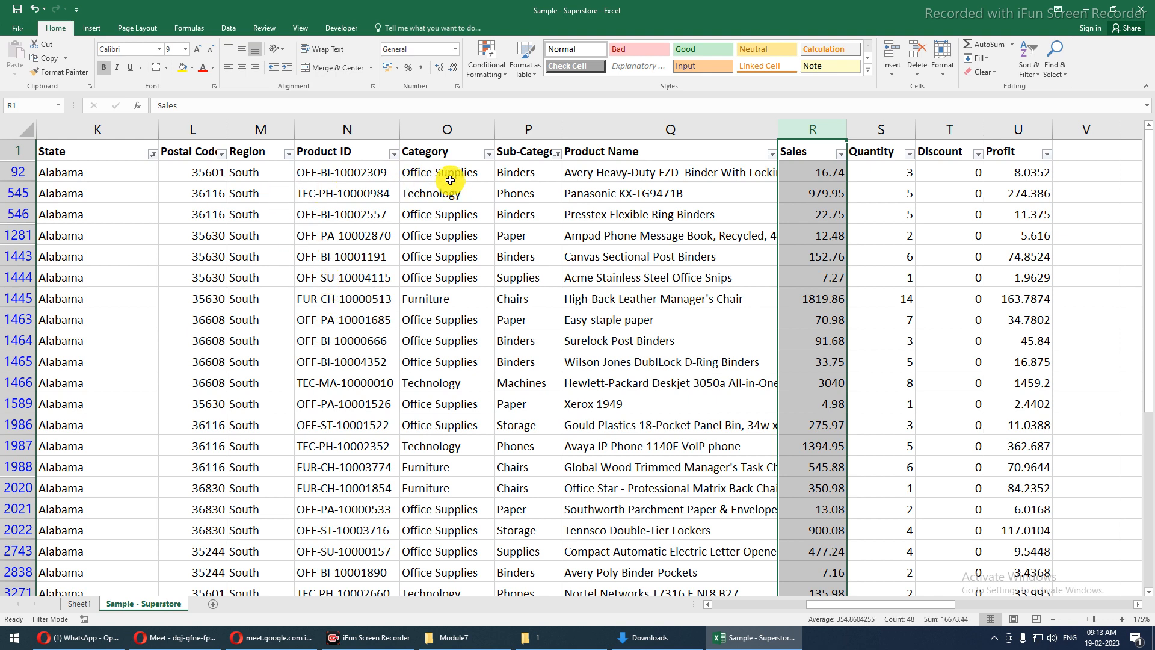
- Review the Category filter choices and select the first six visible entries in the Category column of the source data
left_click(489, 155)
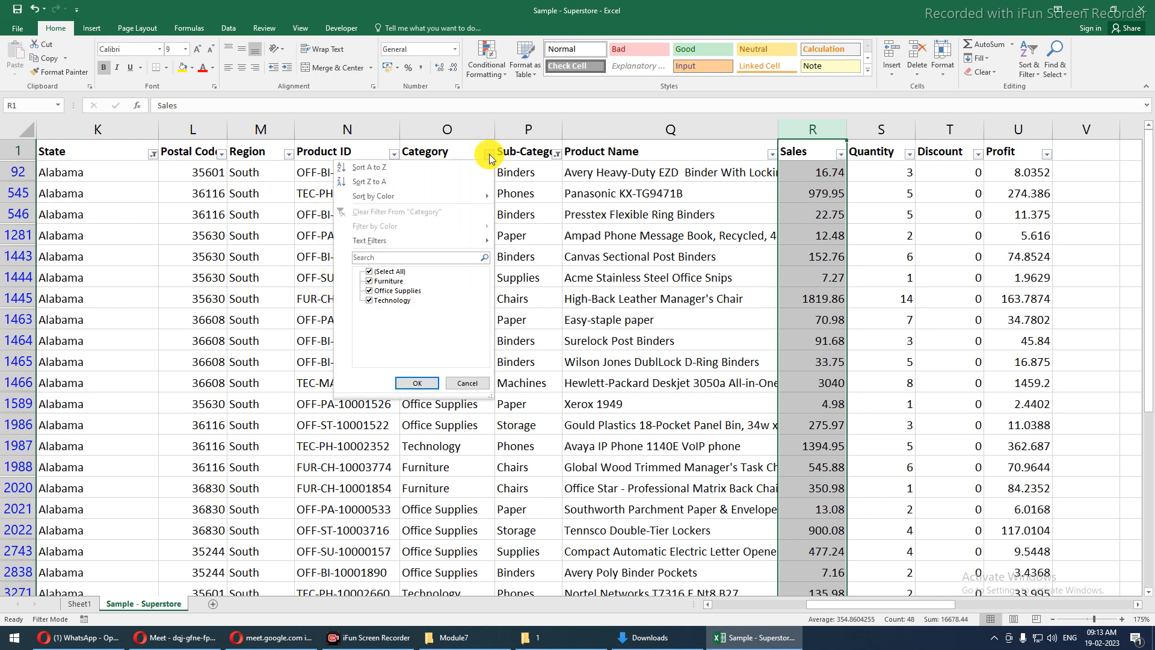
left_click(523, 242)
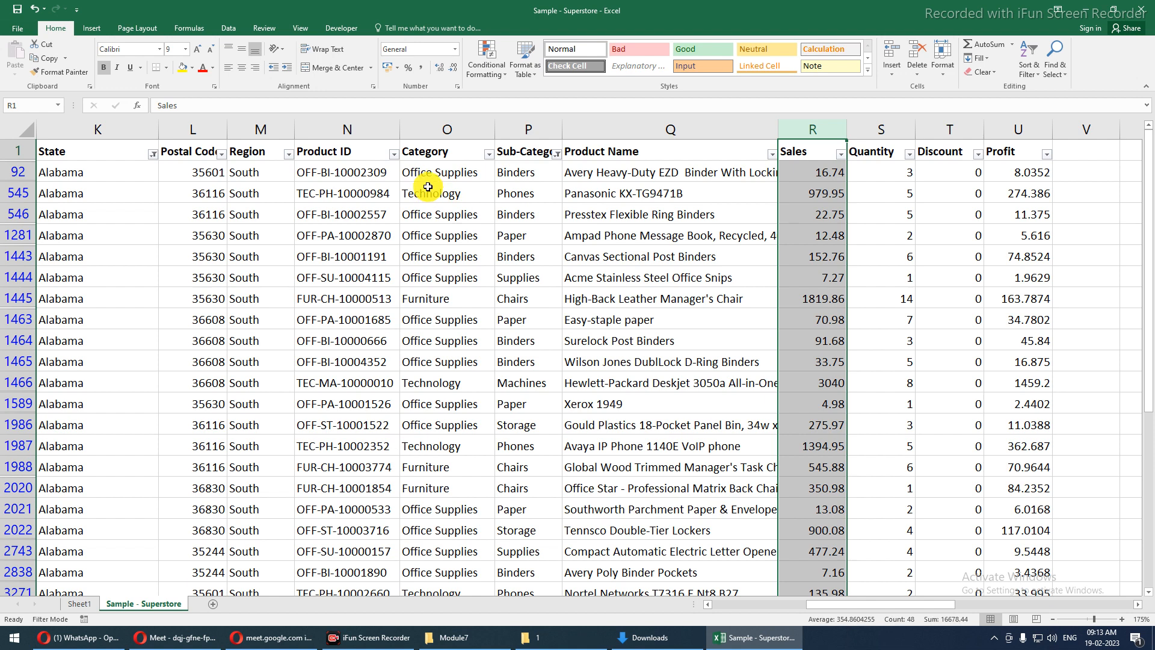
left_click_drag(421, 174, 420, 279)
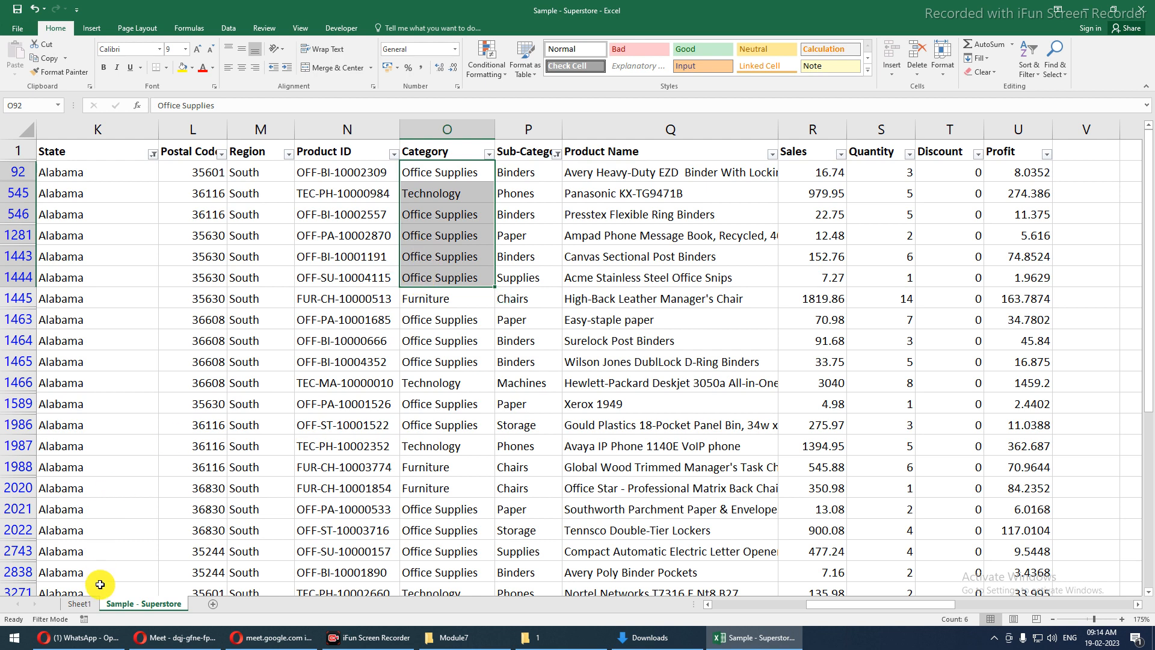
- Add Category to the PivotTable rows on Sheet1, placing it above State
left_click(80, 603)
left_click(142, 330)
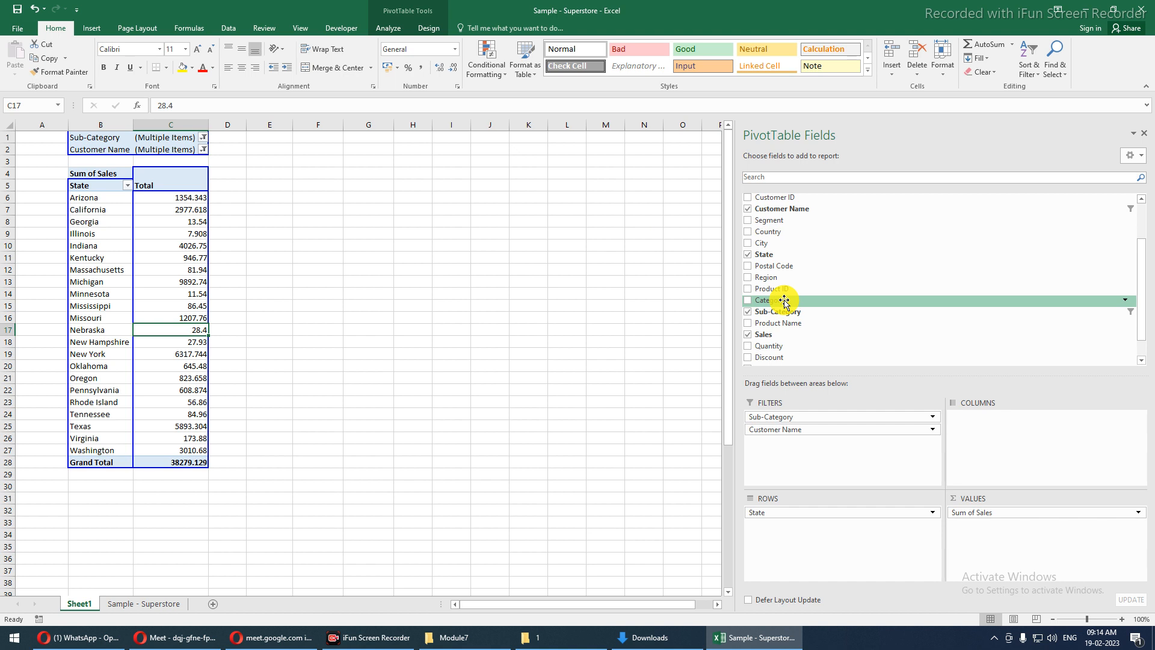
left_click_drag(784, 300, 773, 525)
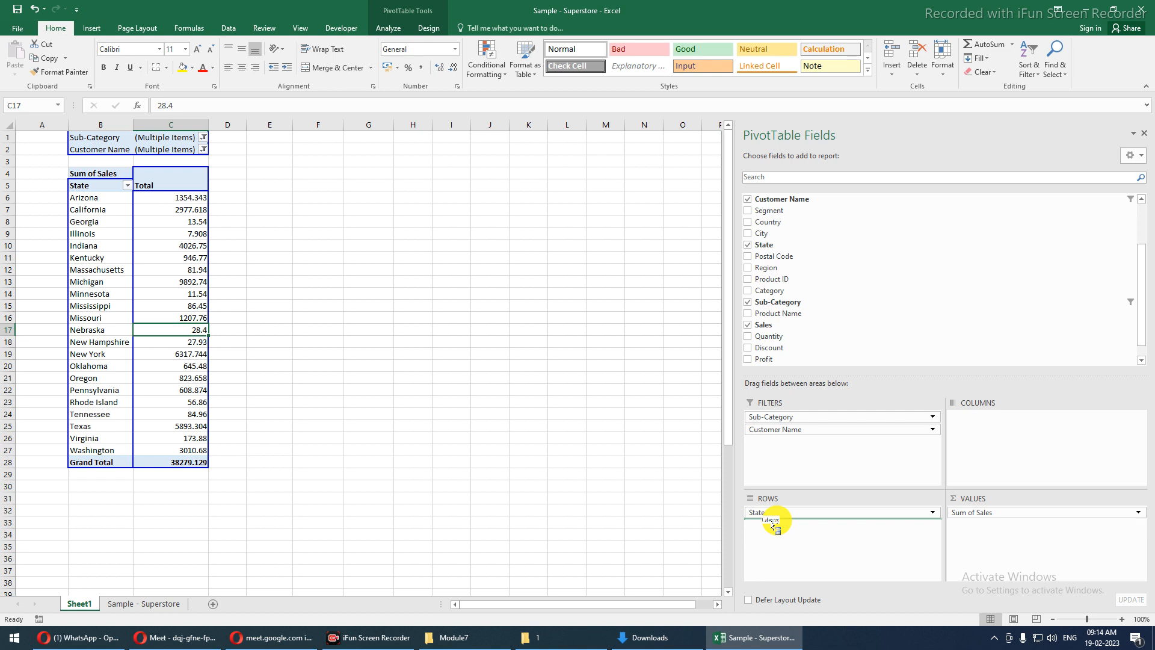
left_click_drag(772, 523, 777, 511)
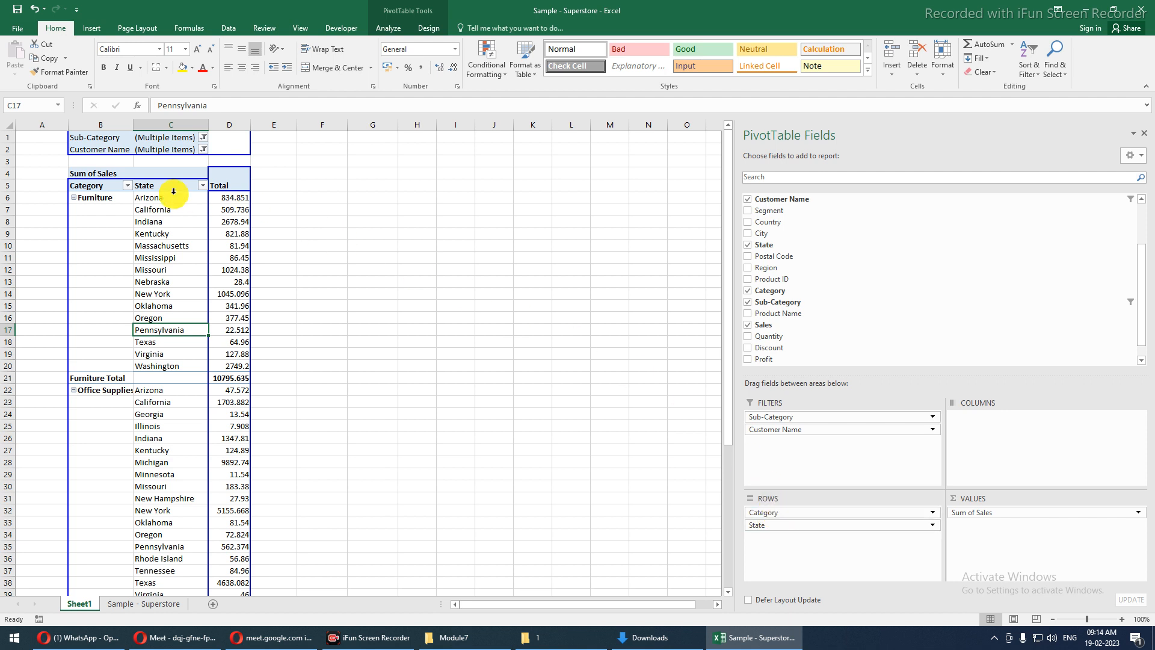
- Examine the states listed under Furniture by selecting them from Arizona through Washington
left_click_drag(148, 199, 149, 364)
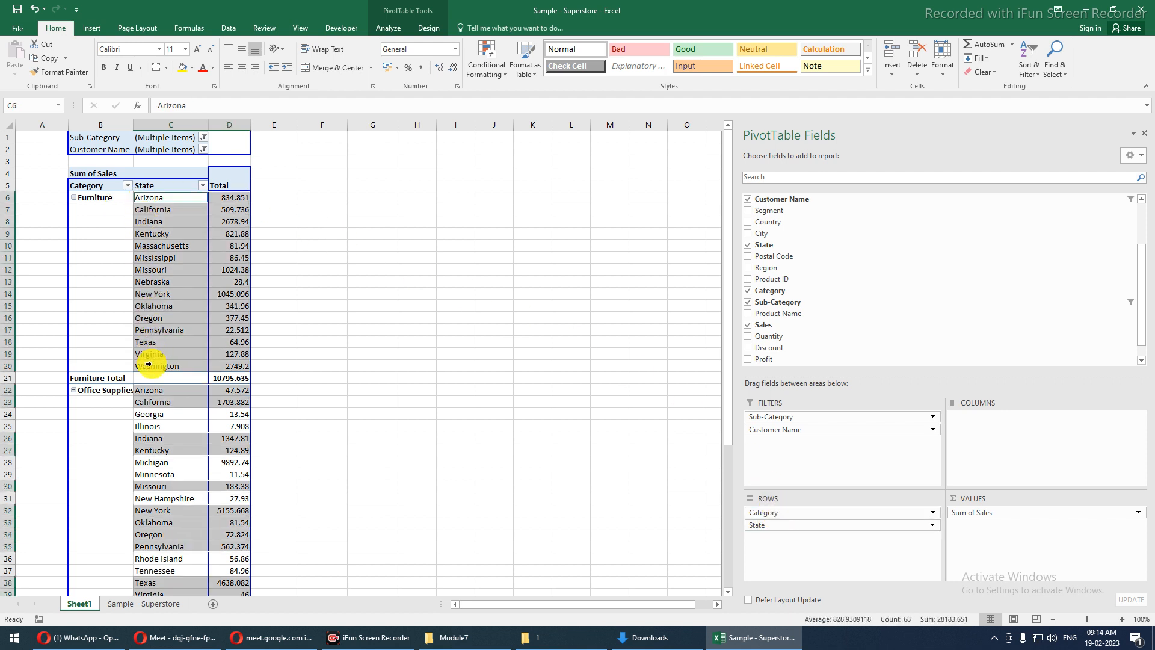
left_click(186, 200)
left_click_drag(186, 208, 165, 364)
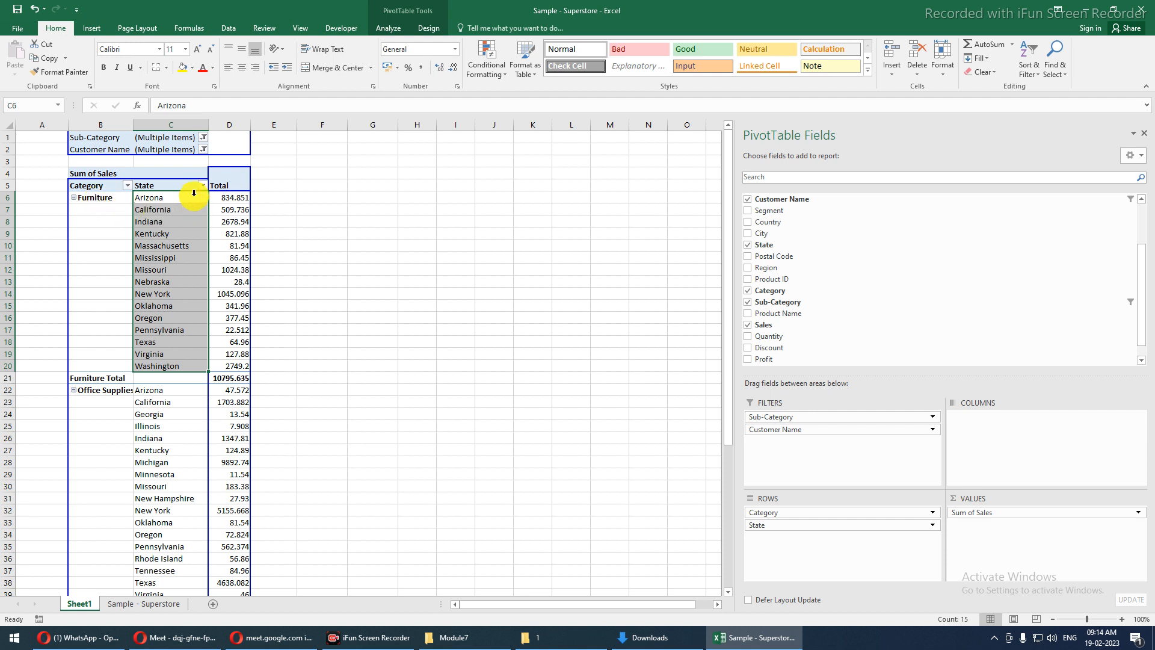
left_click_drag(194, 198, 187, 367)
left_click_drag(167, 200, 168, 361)
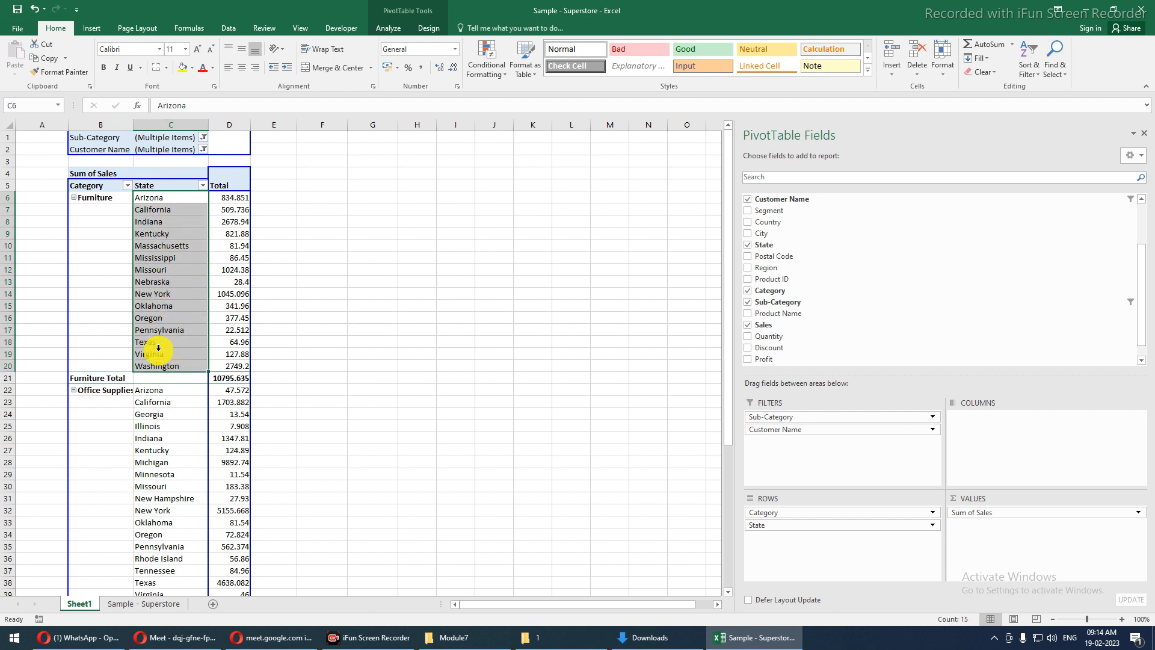
- Compare the states listed under Office Supplies and Technology with the Furniture group by selecting each state block
scroll(155, 370, "down", 2)
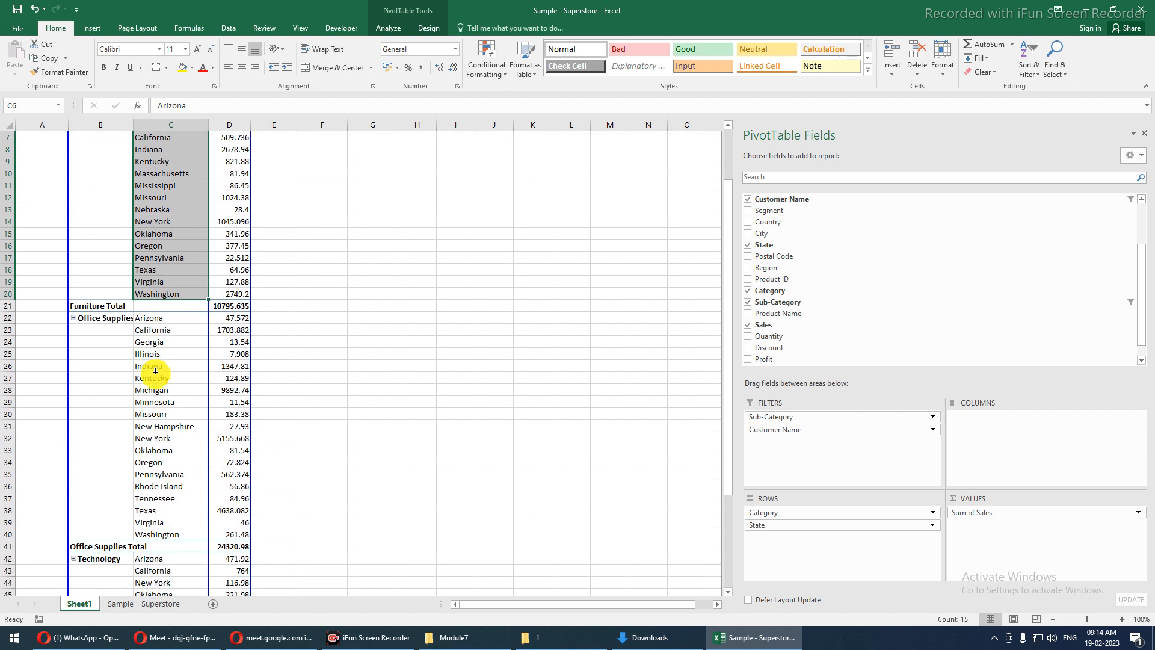
scroll(155, 371, "up", 1)
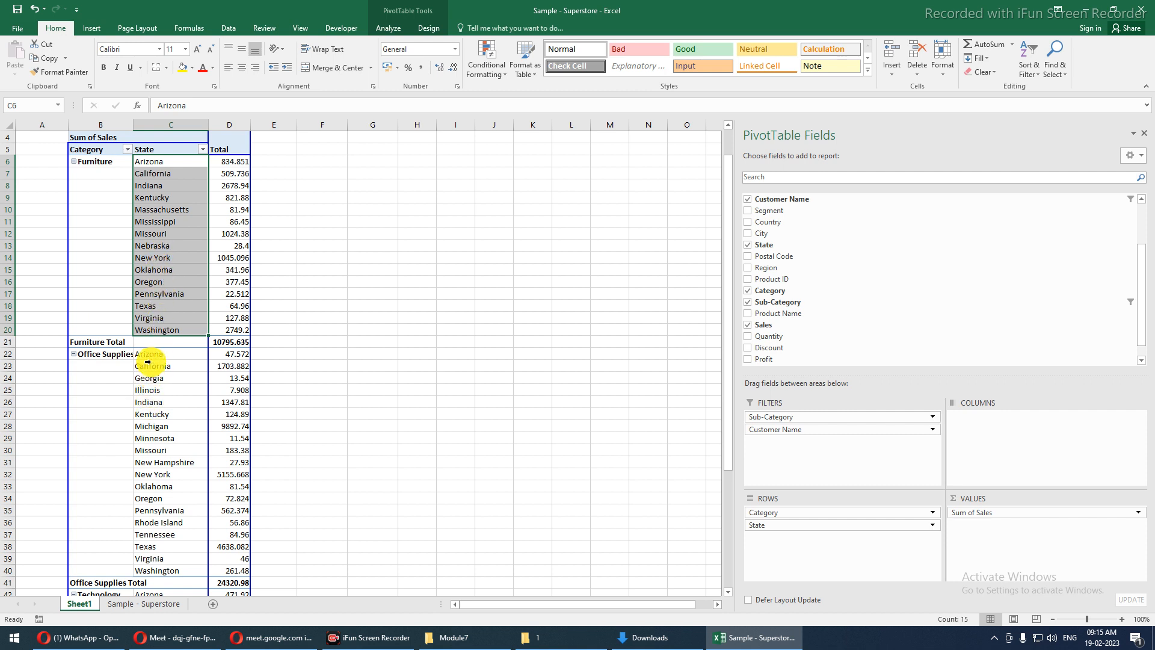
left_click_drag(143, 354, 139, 558)
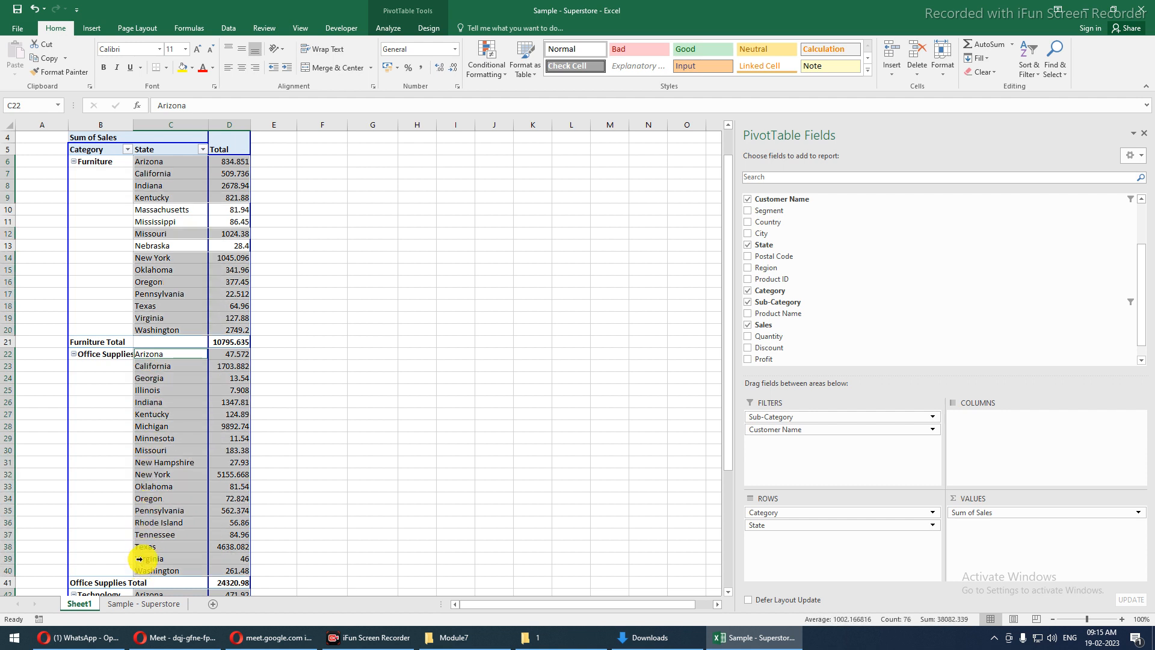
left_click(163, 383)
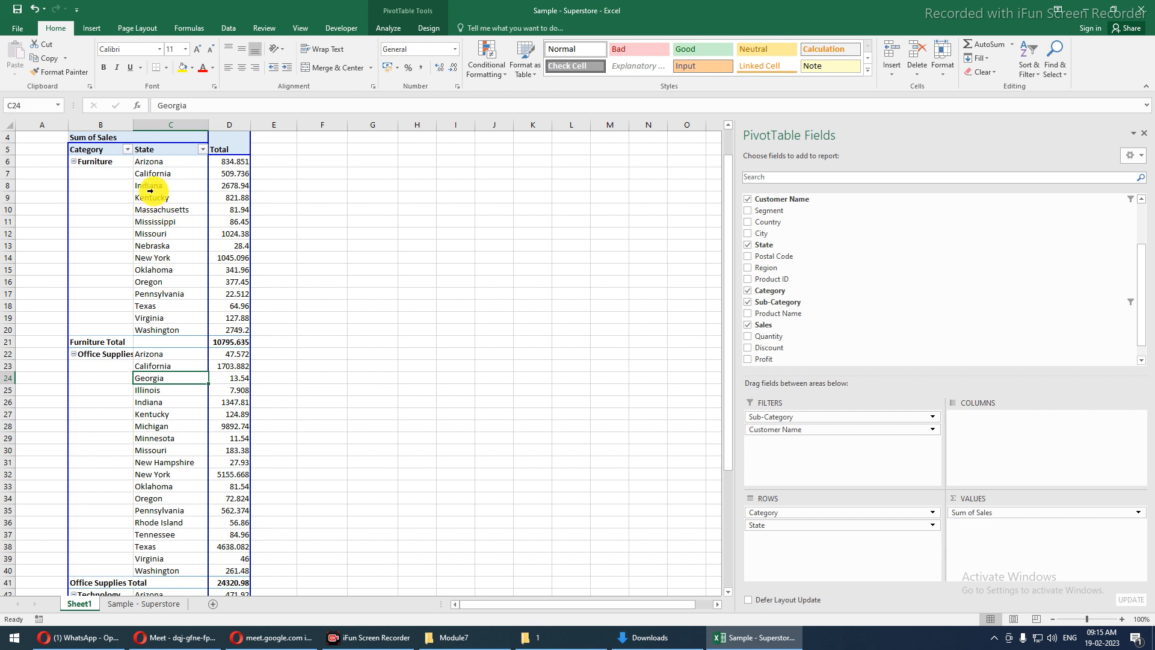
left_click(91, 162)
left_click_drag(156, 157, 155, 556)
scroll(159, 537, "down", 4)
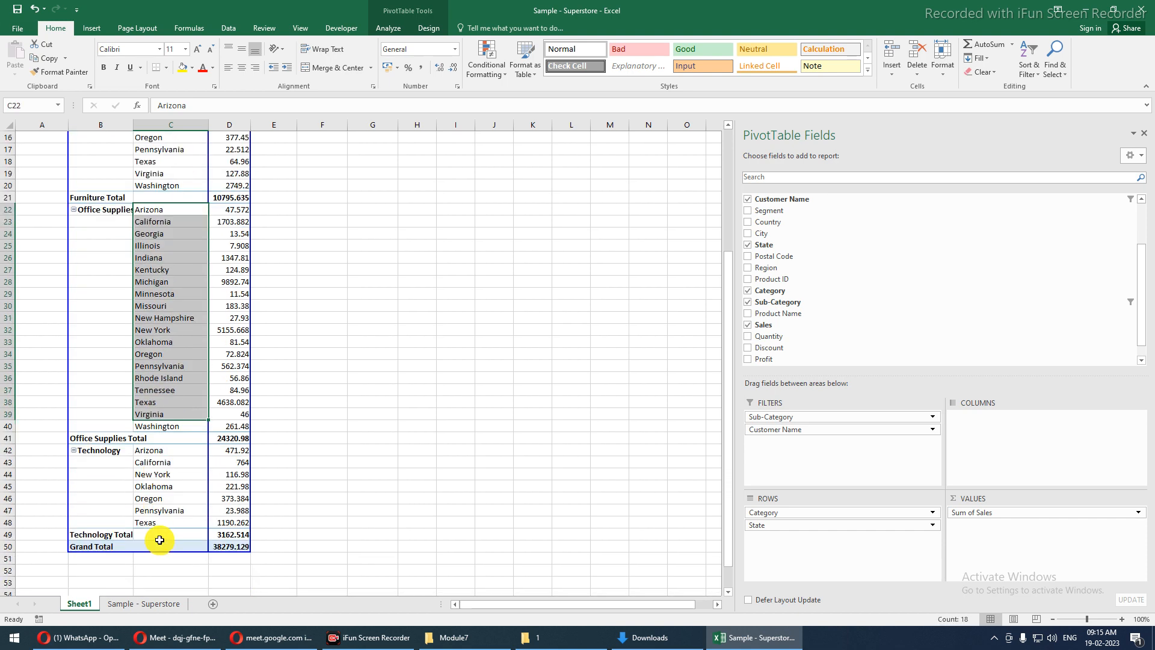
left_click_drag(154, 450, 163, 522)
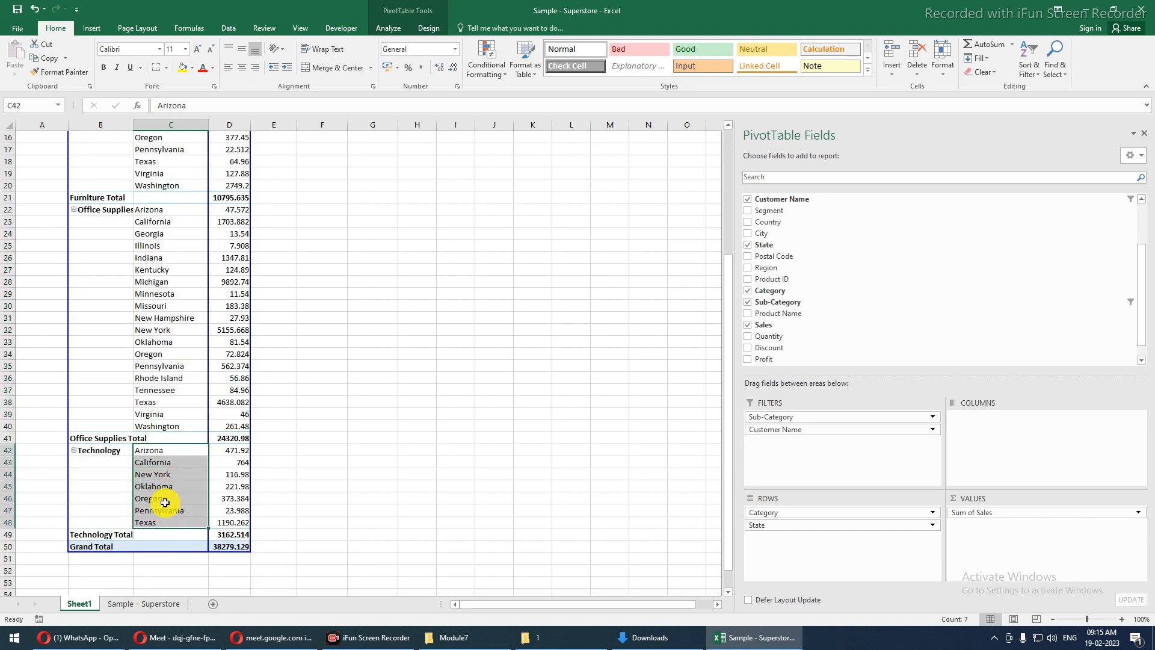
- Move State above Category in the PivotTable rows and select the category entries nested under the states
scroll(165, 499, "up", 5)
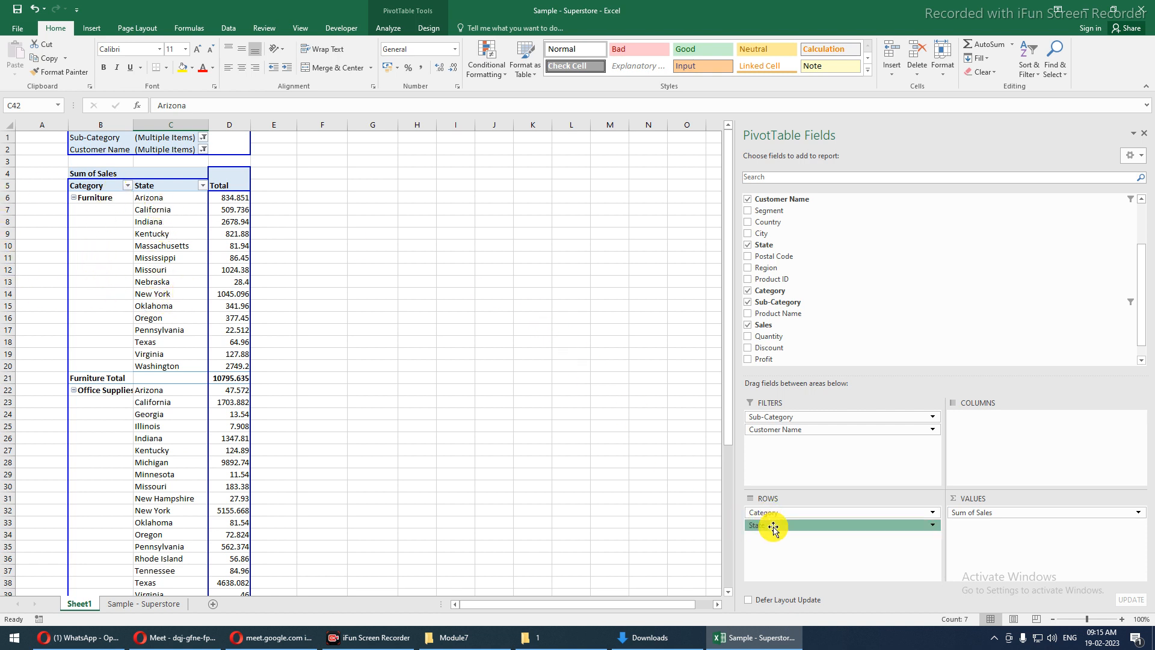
left_click_drag(772, 528, 762, 509)
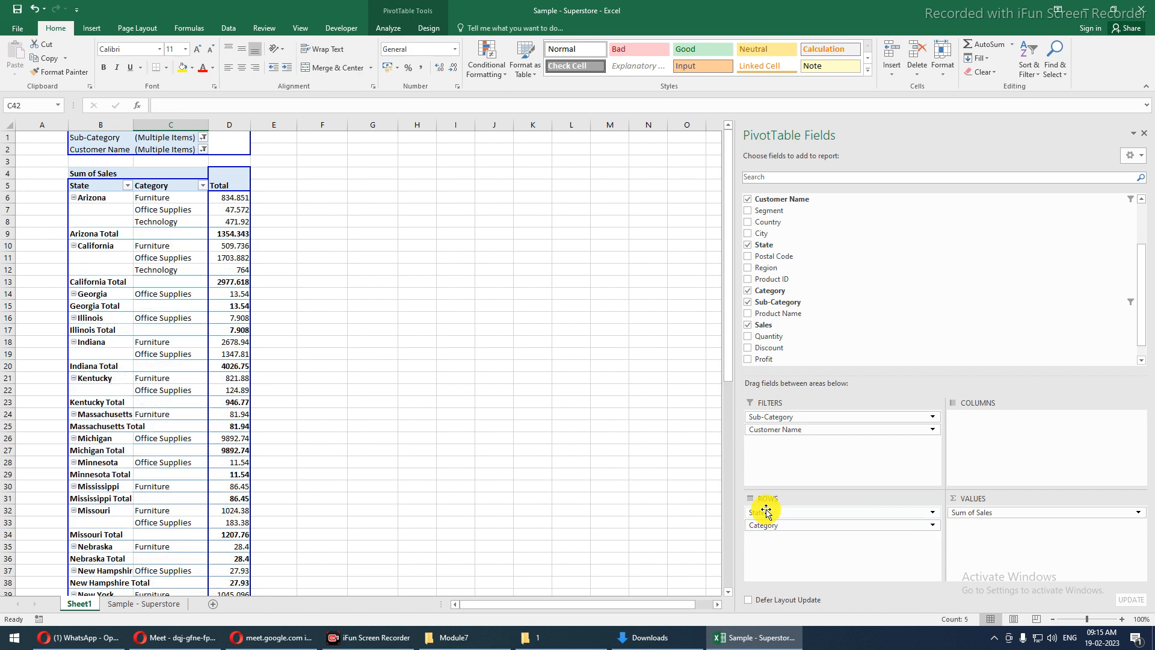
left_click(99, 198)
left_click_drag(165, 199, 162, 347)
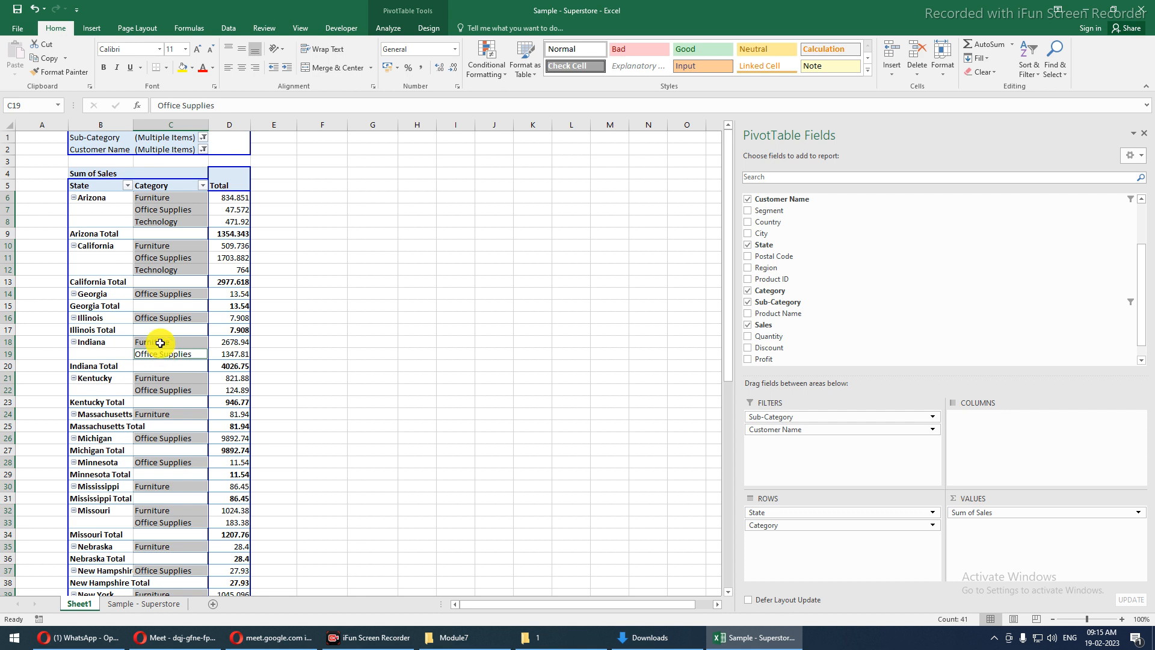
- Examine how the Arizona and California category sales add up to each state's subtotal row
left_click(71, 236)
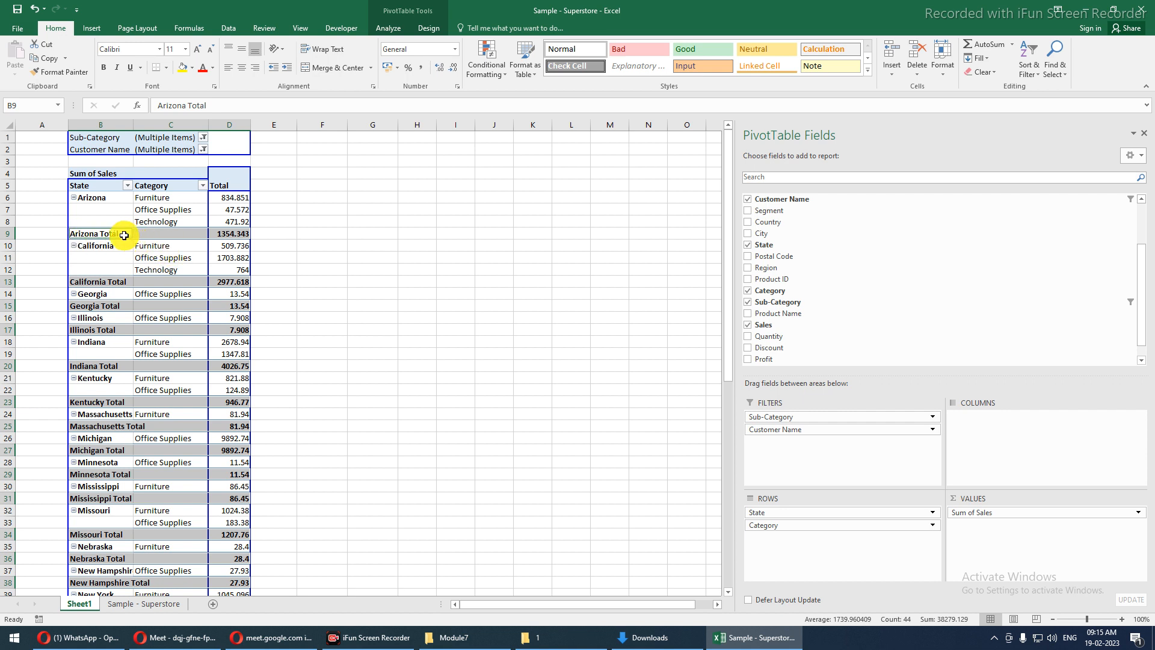
left_click(163, 191)
left_click(221, 198)
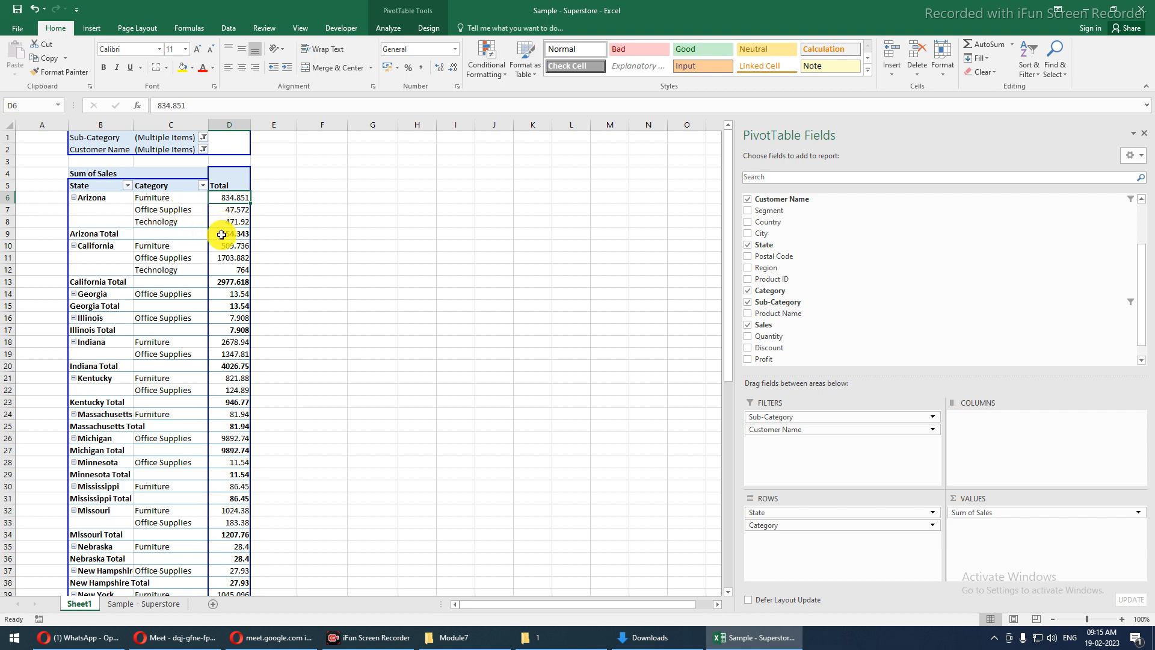
left_click_drag(114, 232, 242, 237)
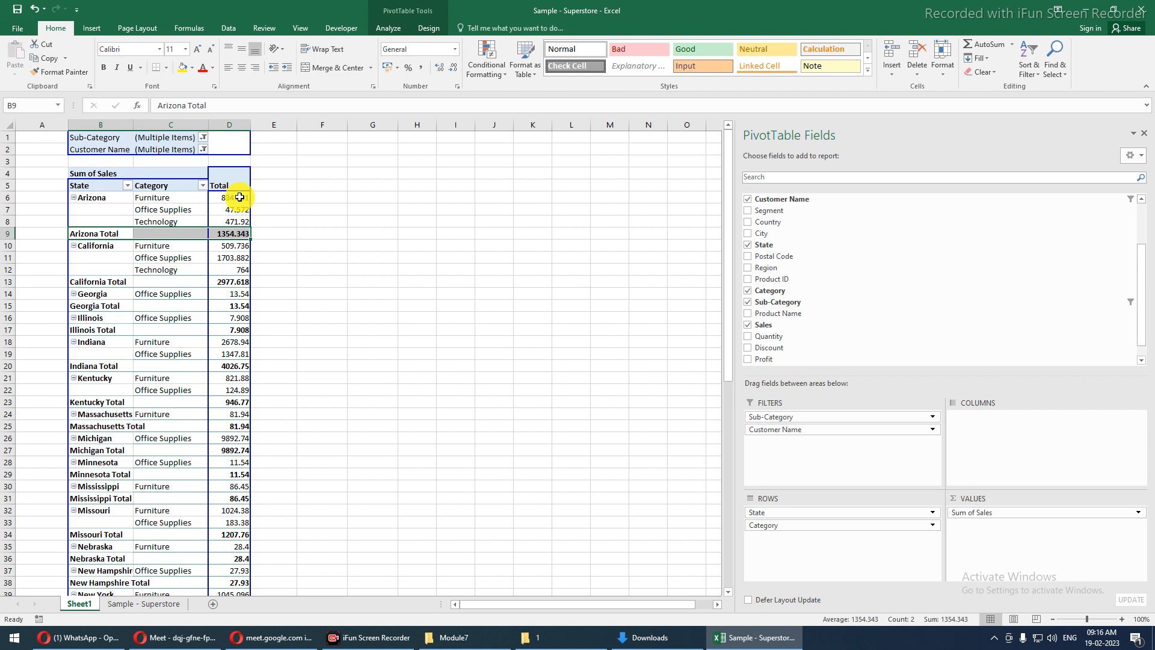
left_click(136, 245)
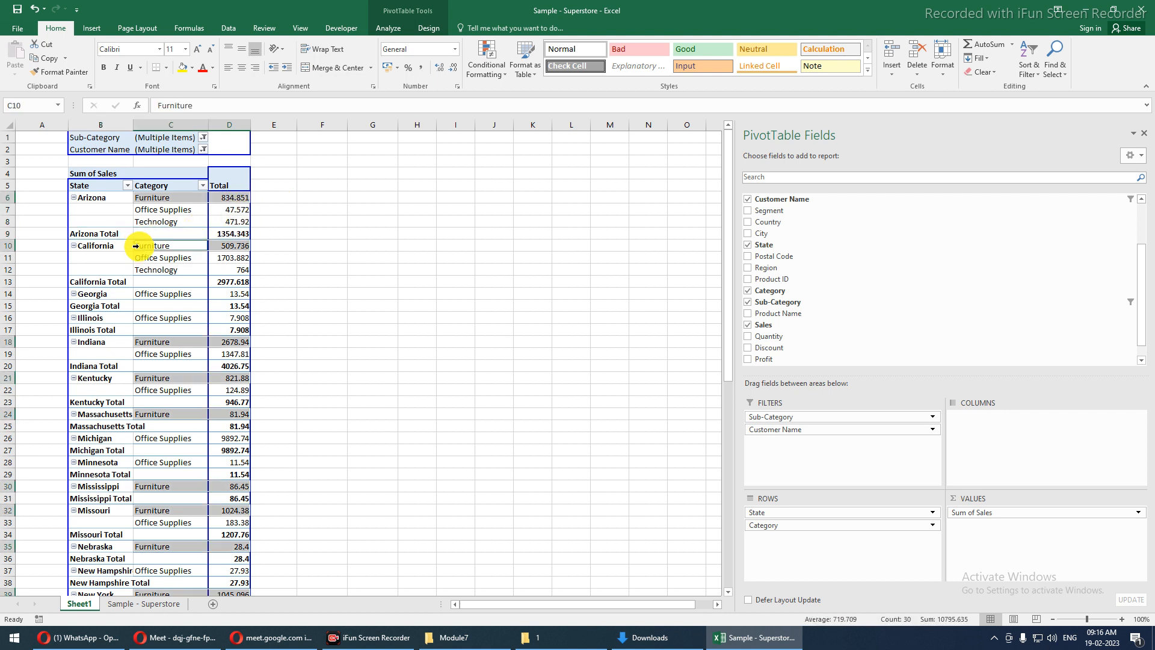
left_click(136, 258)
left_click(137, 269)
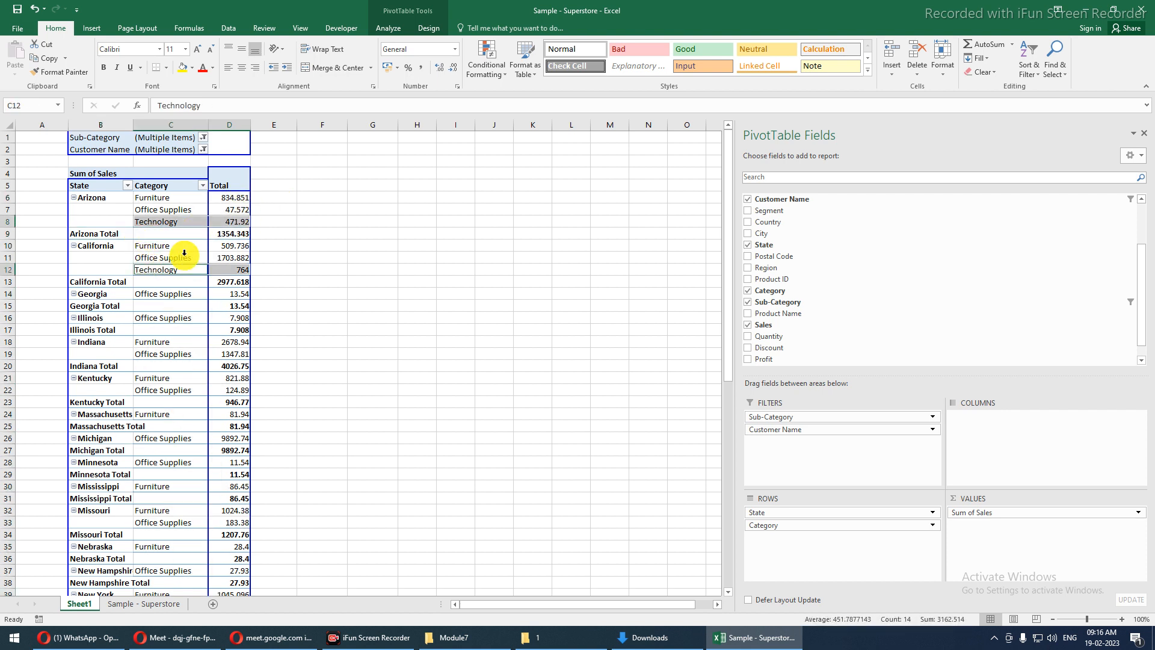
left_click_drag(227, 281, 227, 234)
- Check the Grand Total sales value at the end of the PivotTable and return to its beginning
scroll(218, 307, "down", 10)
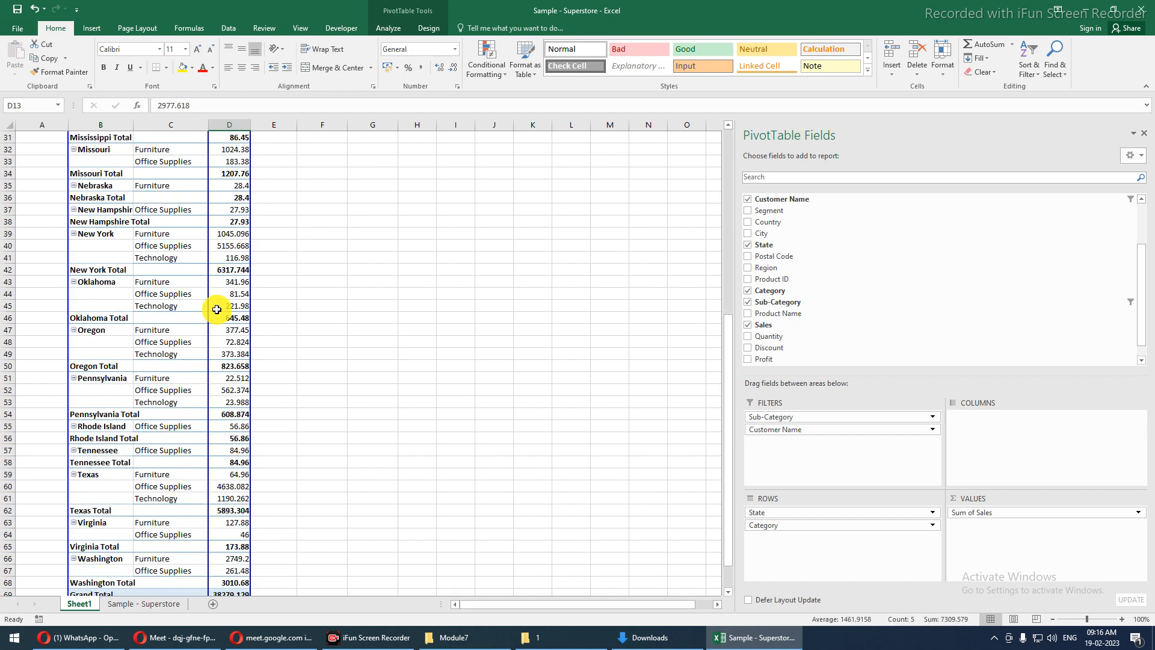
scroll(217, 309, "down", 5)
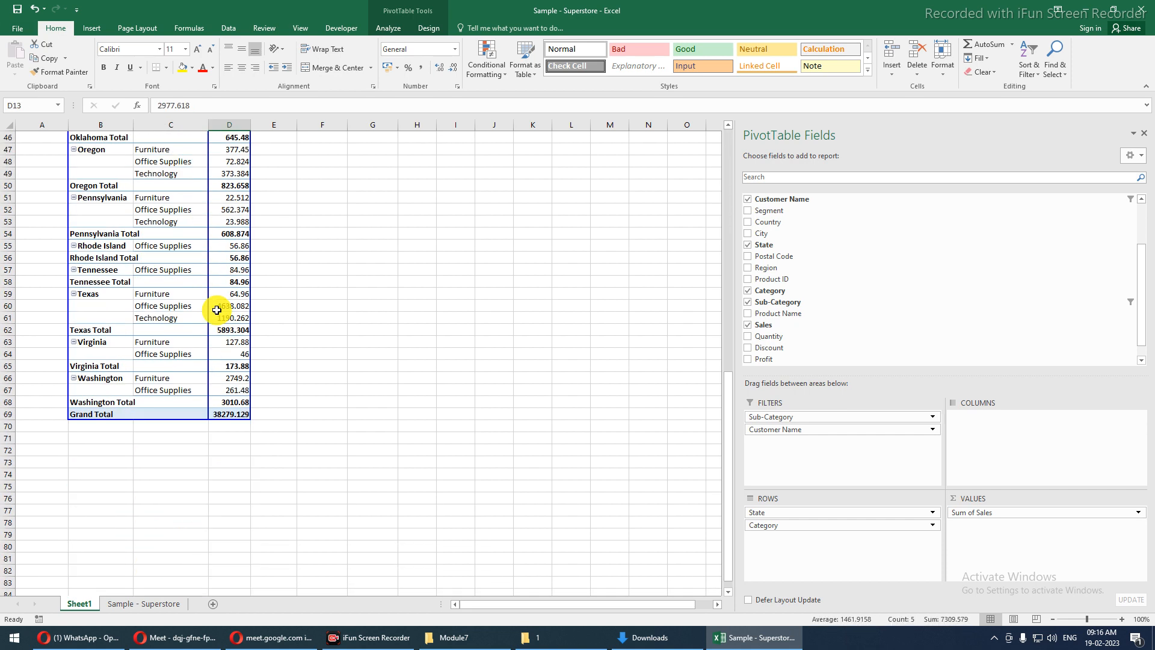
left_click(229, 414)
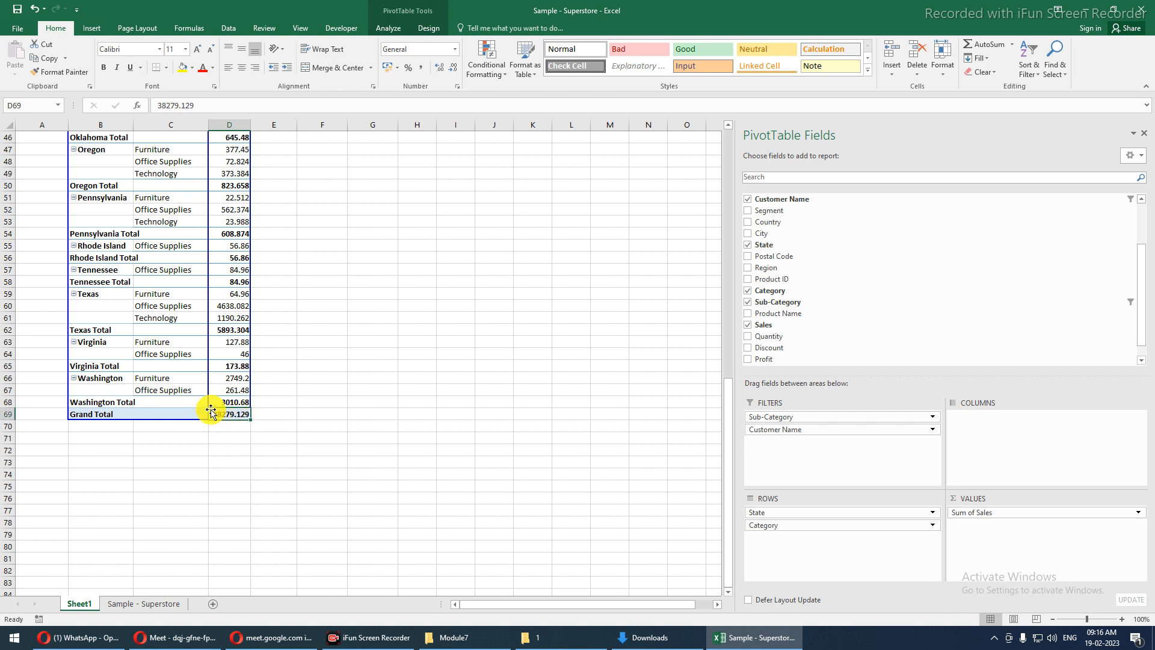
scroll(214, 409, "up", 15)
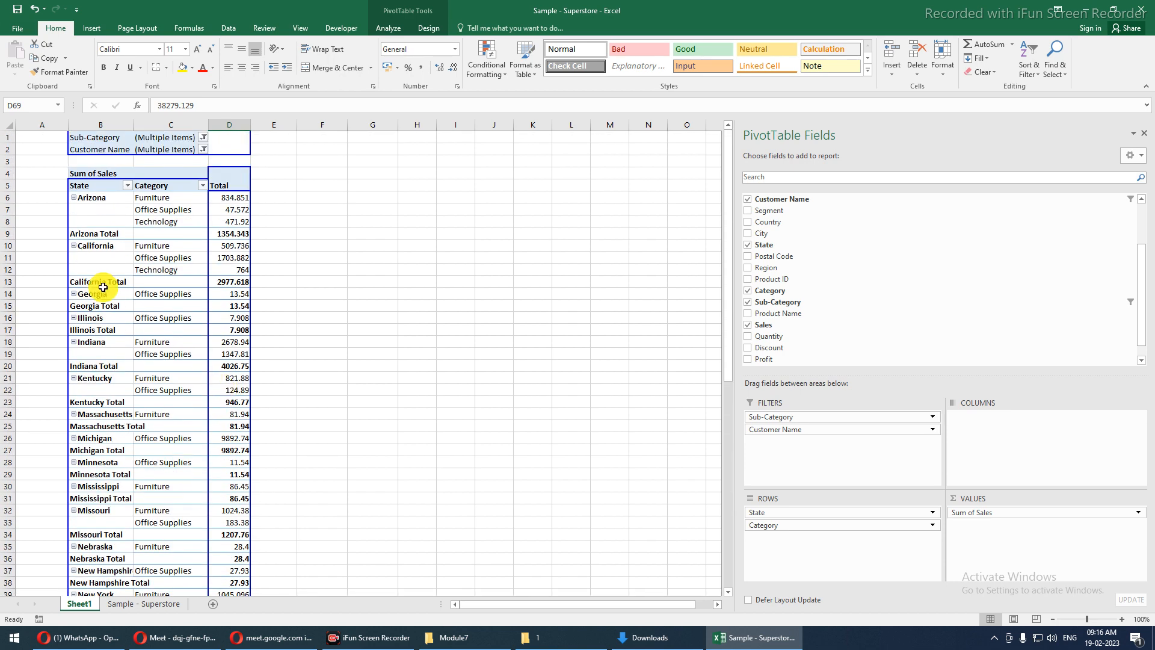
- Select the state subtotal rows and review the available PivotTable styles in the design tools
left_click(77, 234)
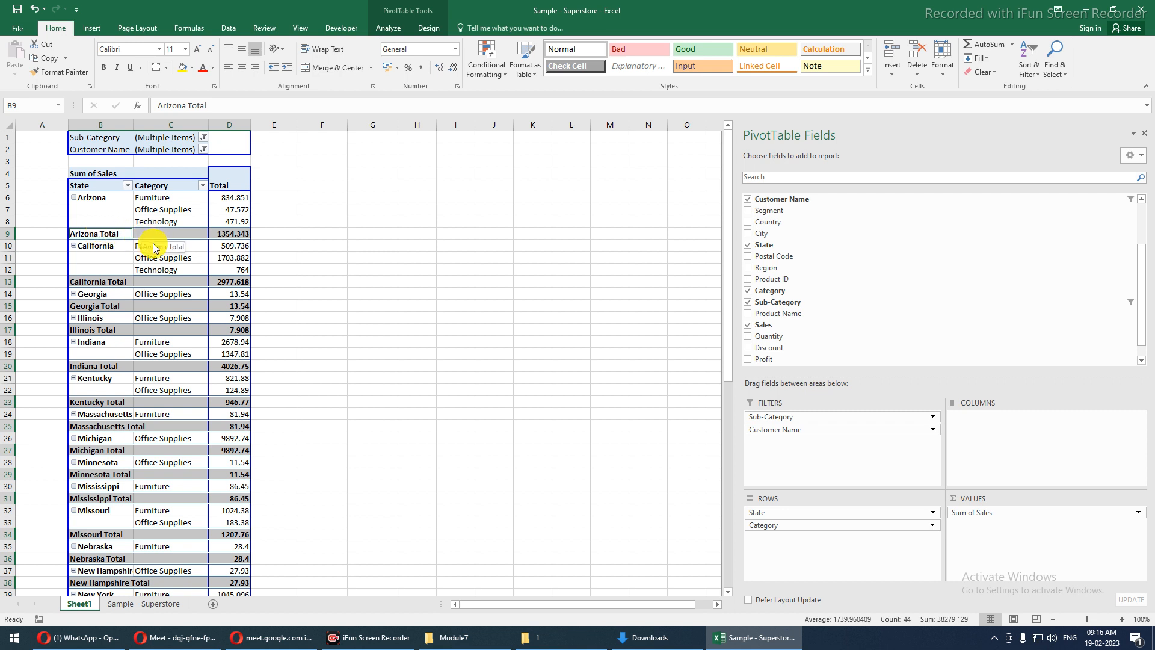
left_click(425, 29)
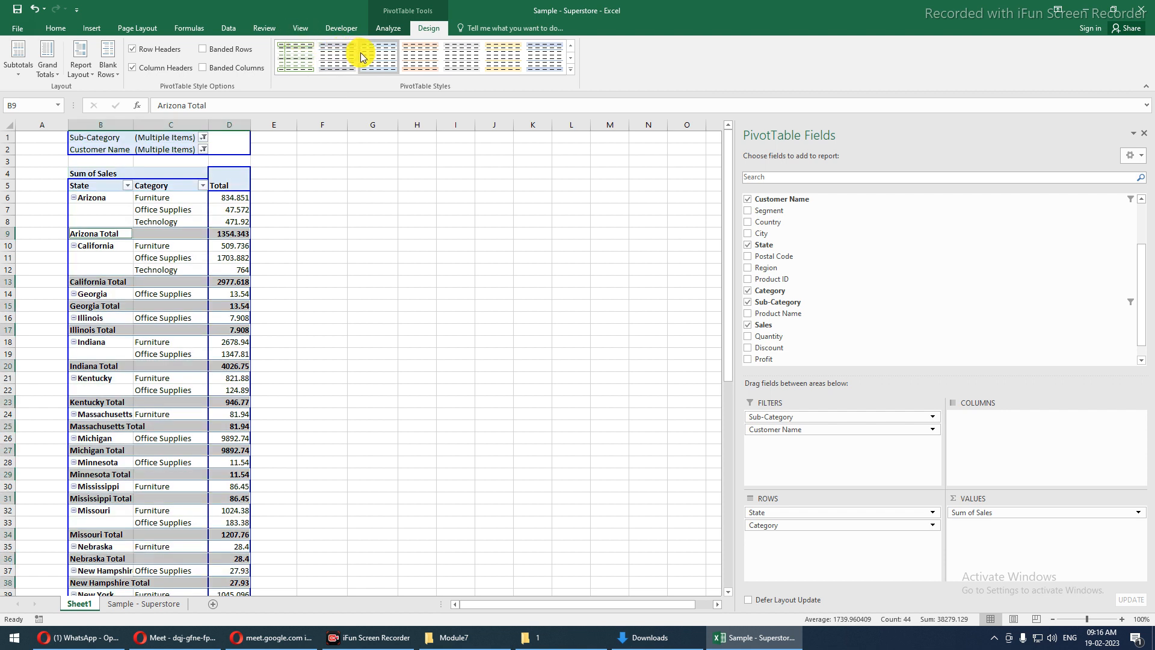
left_click(568, 69)
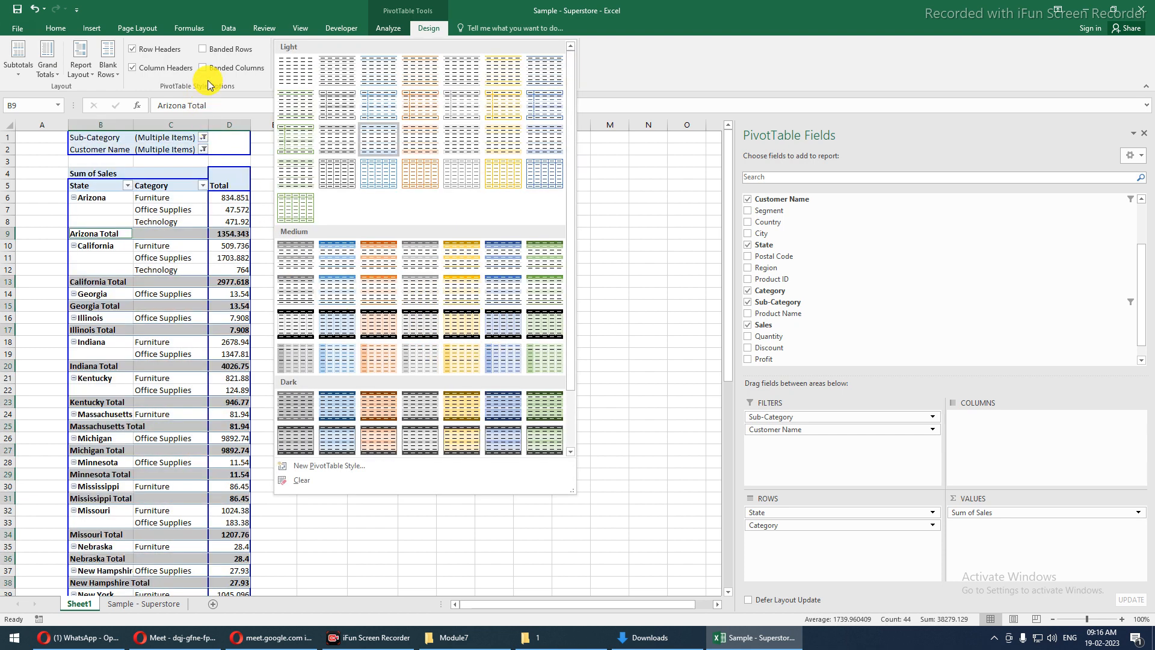
left_click(23, 80)
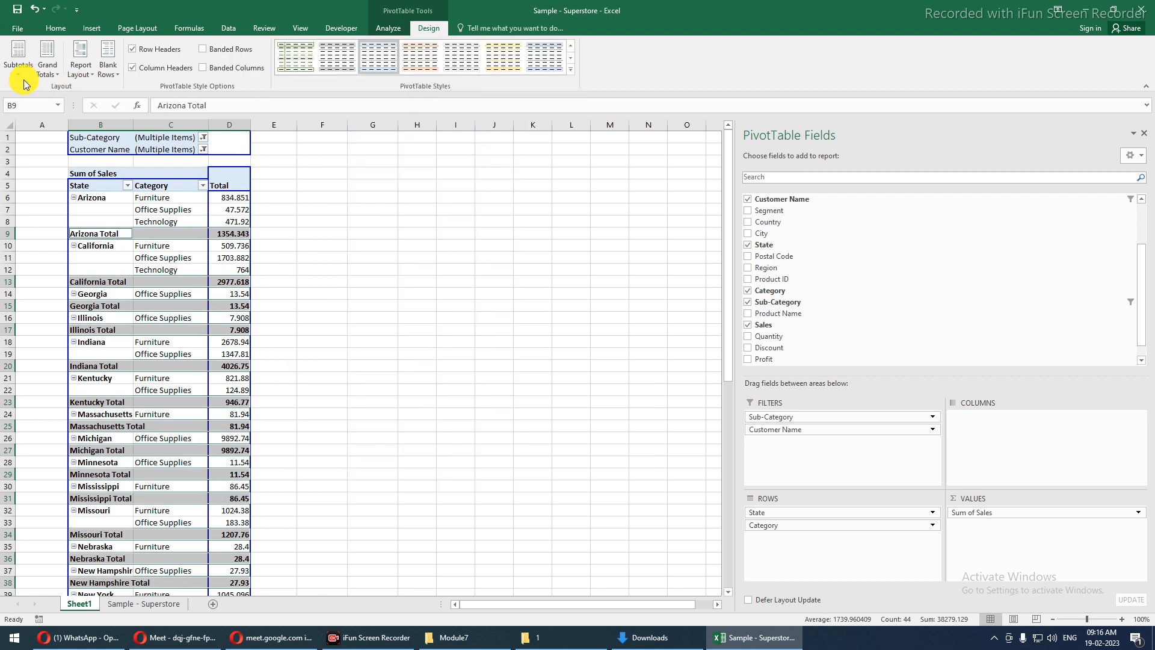
- Select the Grand Total row at the end of the PivotTable and review the available grand total options
mouse_move(216, 211)
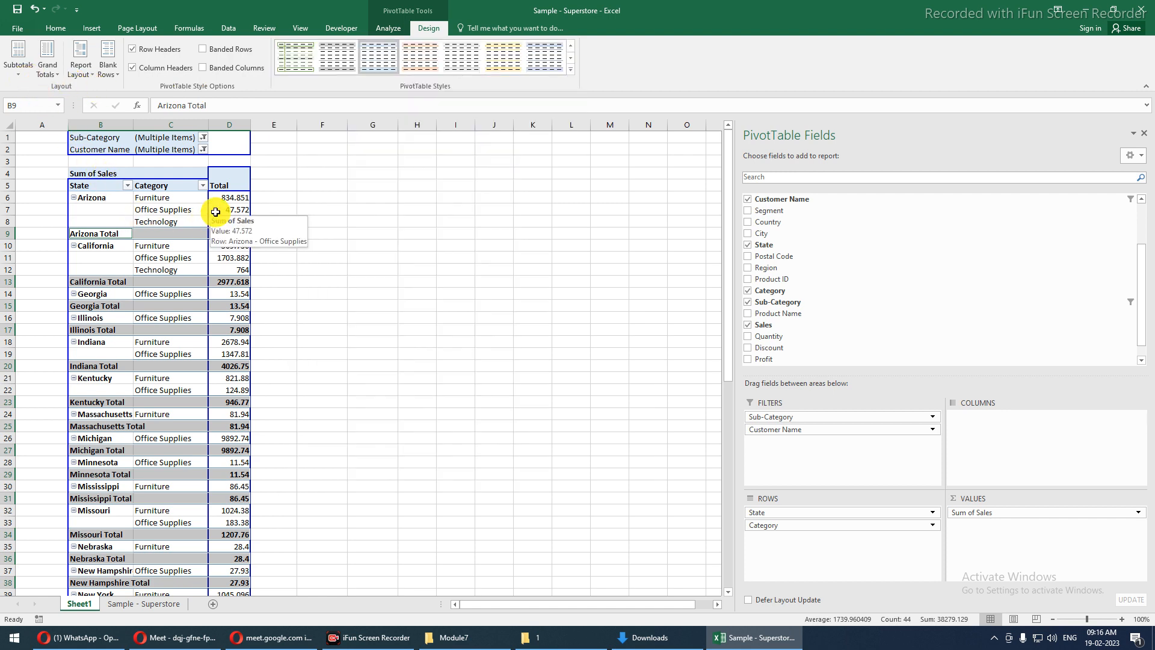
scroll(222, 261, "down", 14)
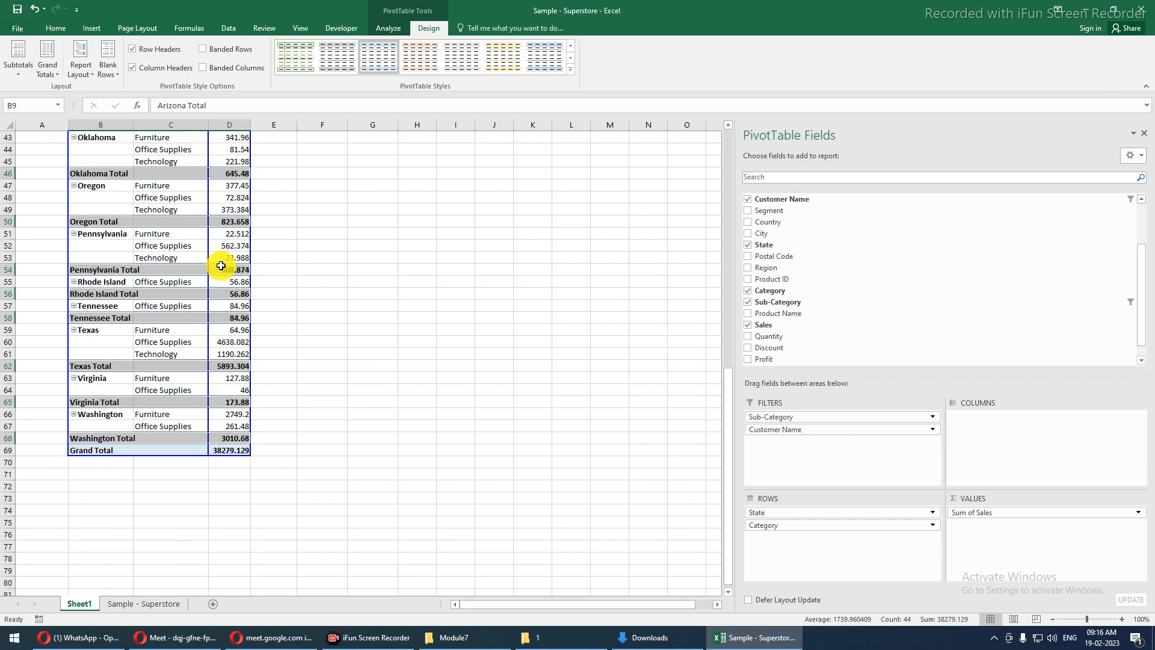
left_click(233, 452)
left_click(102, 452)
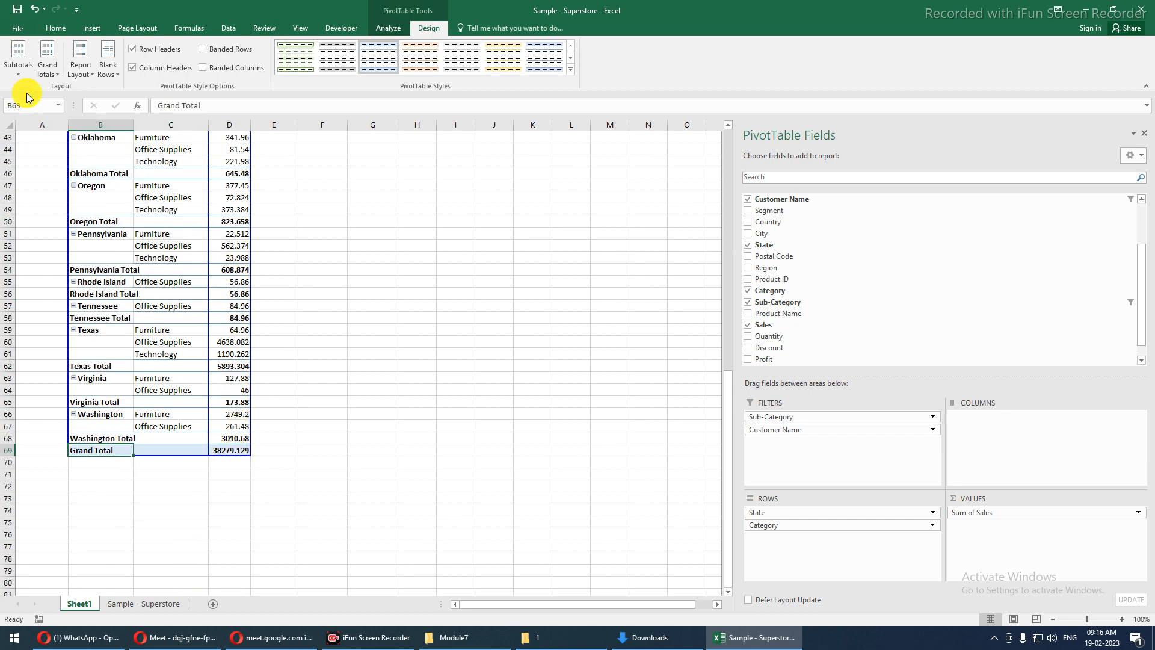
left_click(45, 77)
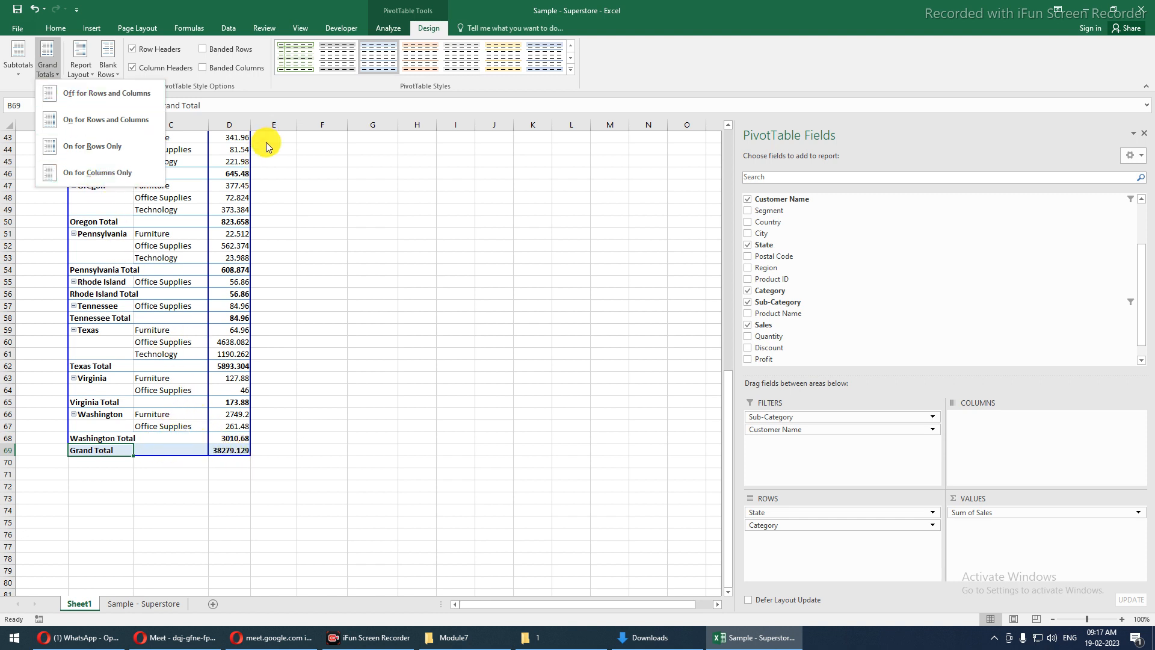
left_click(228, 208)
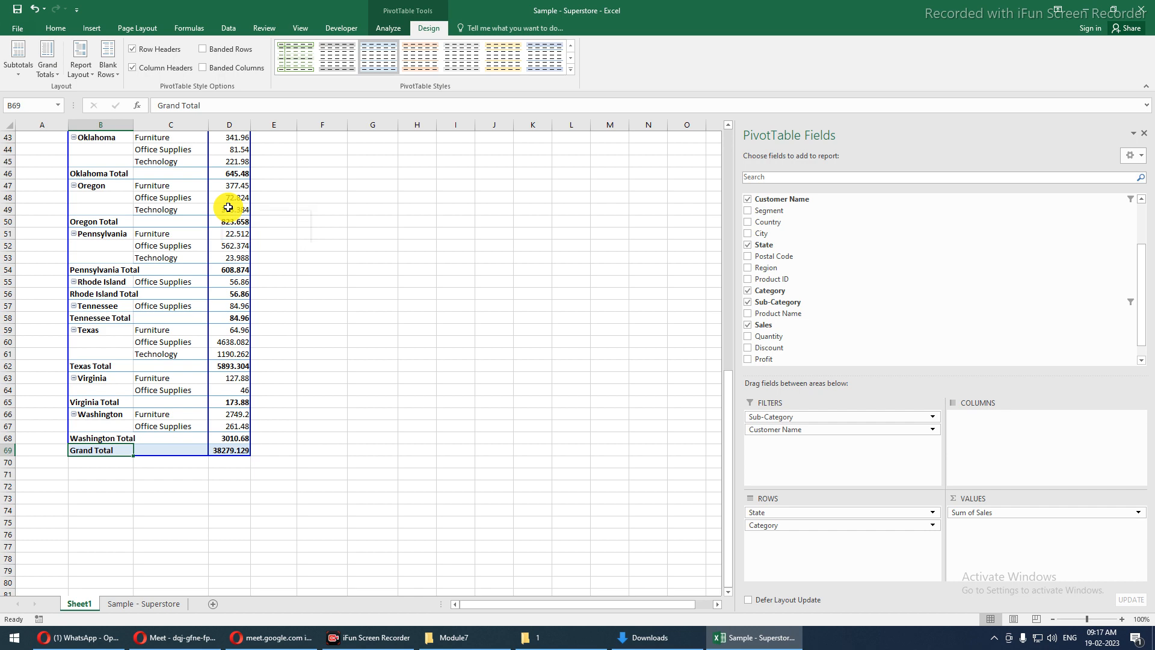
- Compare the PivotTable's sales values from Arizona to Kentucky with the Sales, Quantity and Discount columns on the Sample - Superstore sheet
scroll(229, 207, "up", 14)
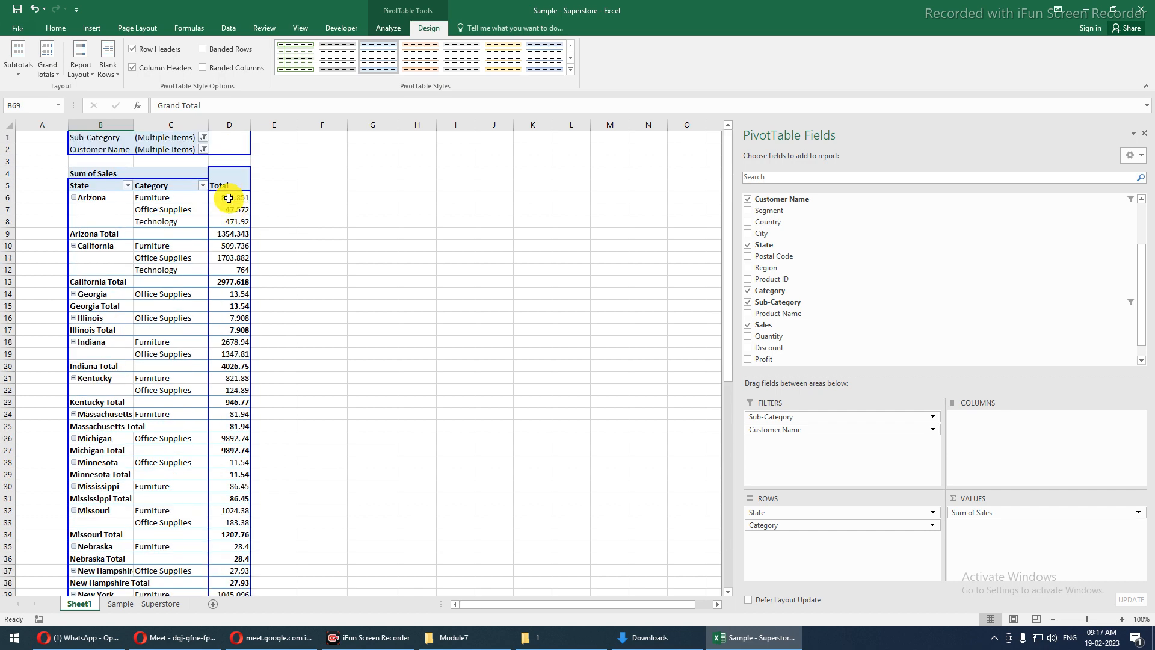
left_click_drag(229, 198, 228, 402)
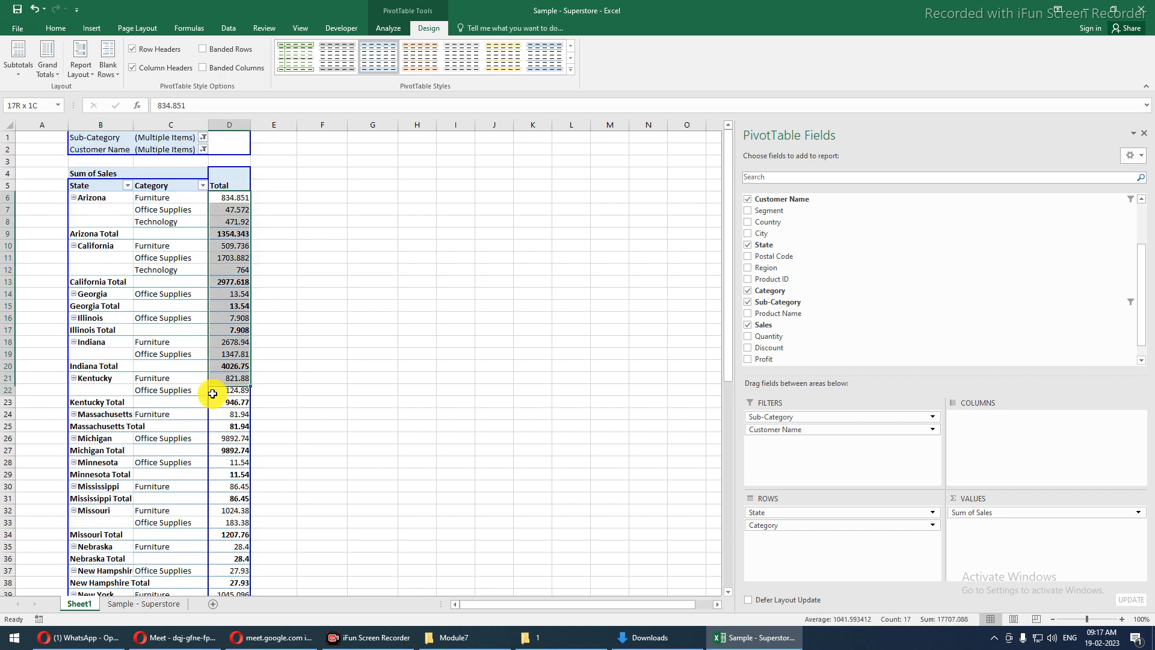
left_click(160, 605)
left_click_drag(807, 149, 781, 399)
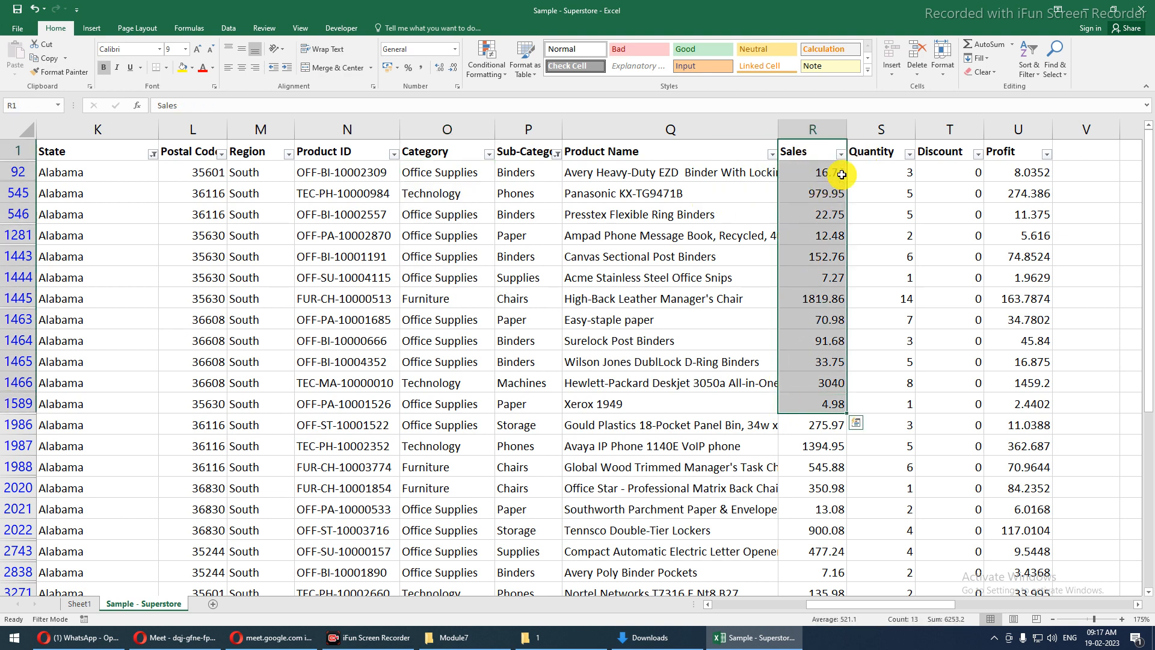
left_click_drag(884, 154, 876, 416)
left_click_drag(943, 154, 937, 405)
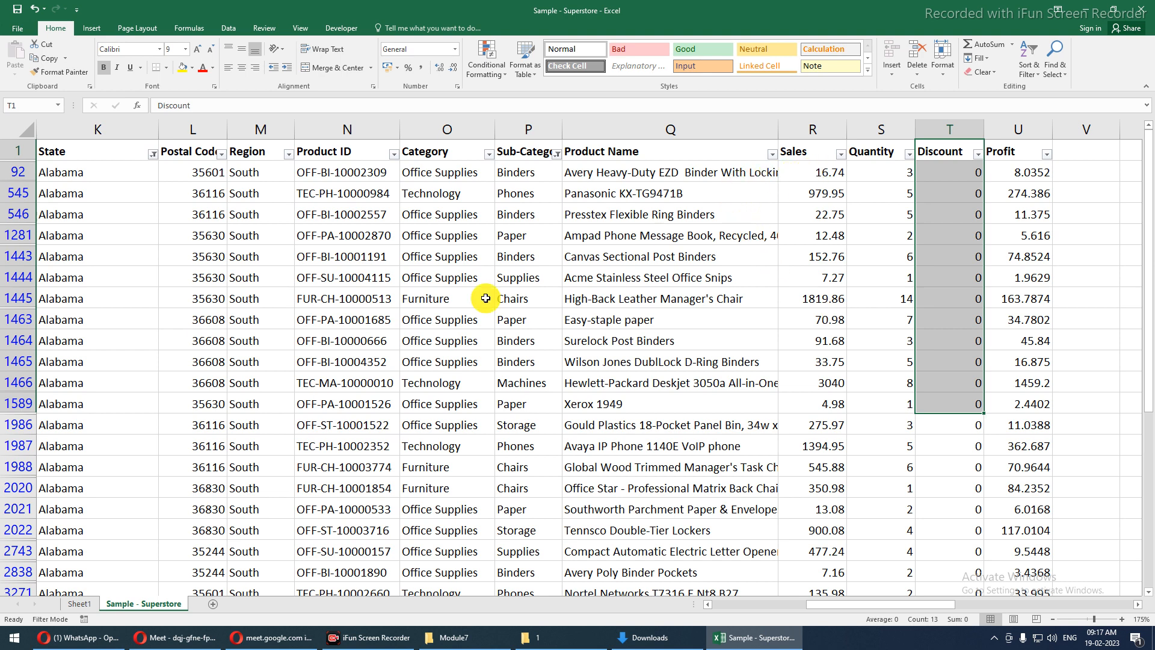
- Follow the first Alabama record from its Sales value to the empty column beside Profit, and go down that column row by row
left_click(806, 168)
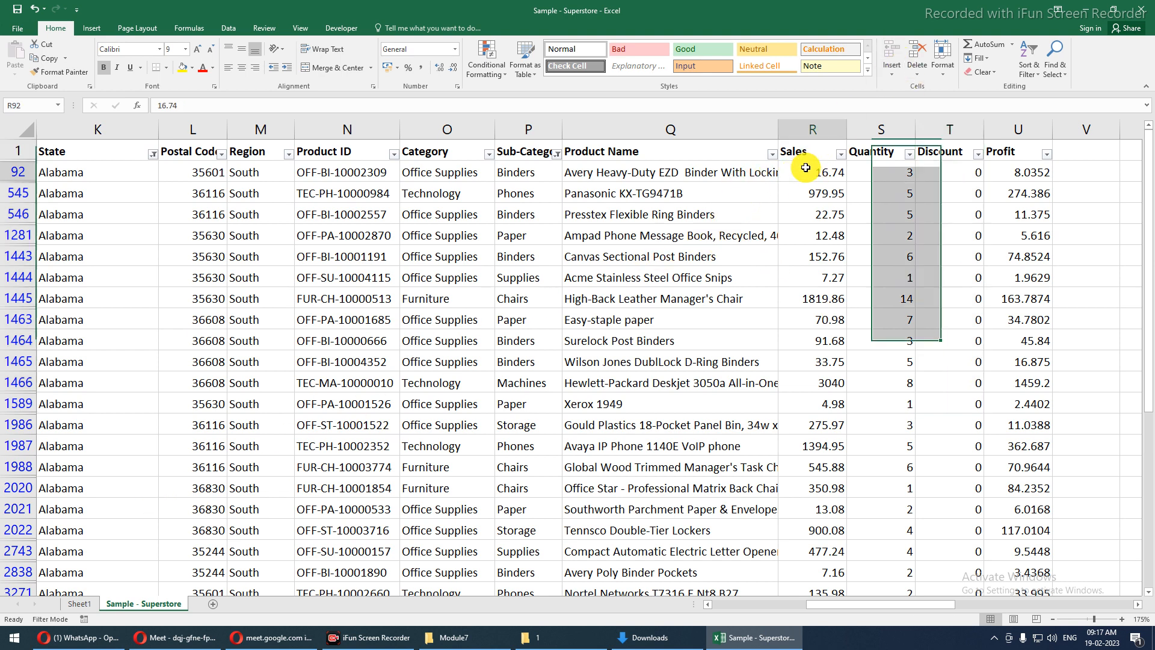
left_click(1078, 173)
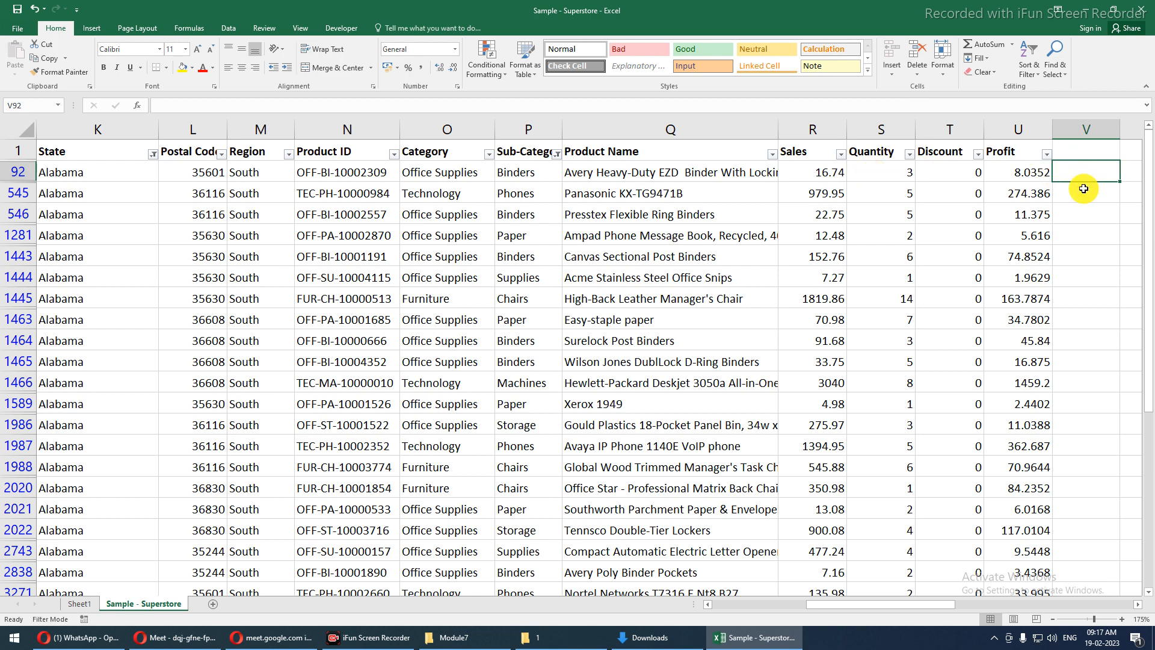
key("Down")
key("Down")
key("Down")
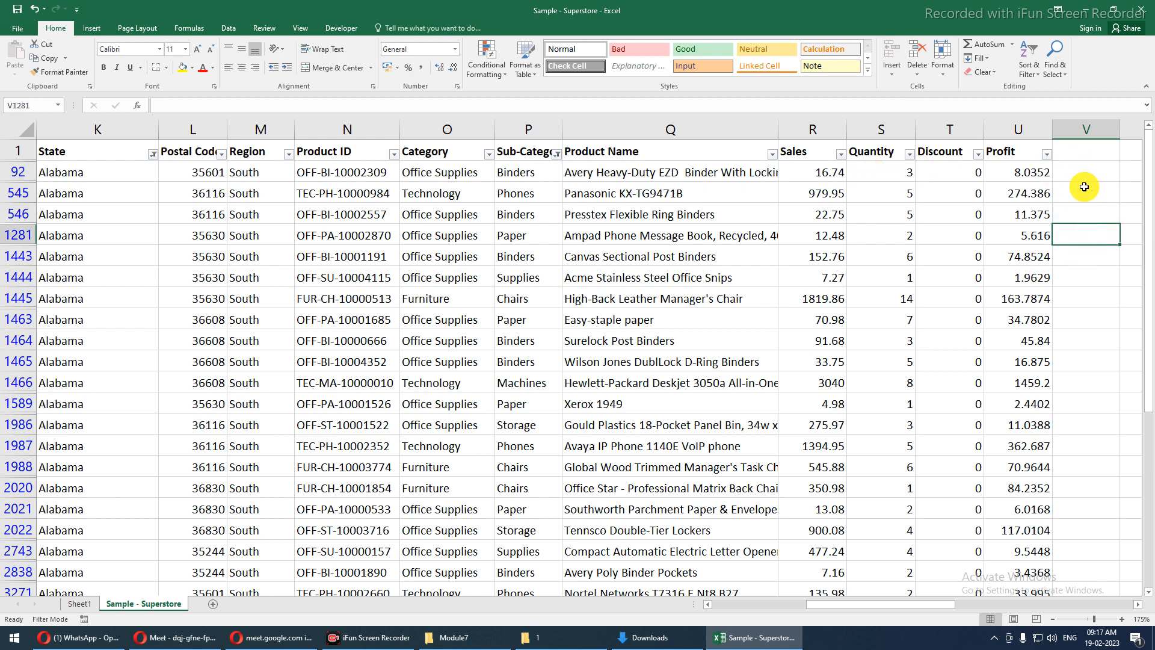
- Return to Sheet1, review the grand total options for rows and columns, and examine the Grand Total row ending the PivotTable
left_click(78, 603)
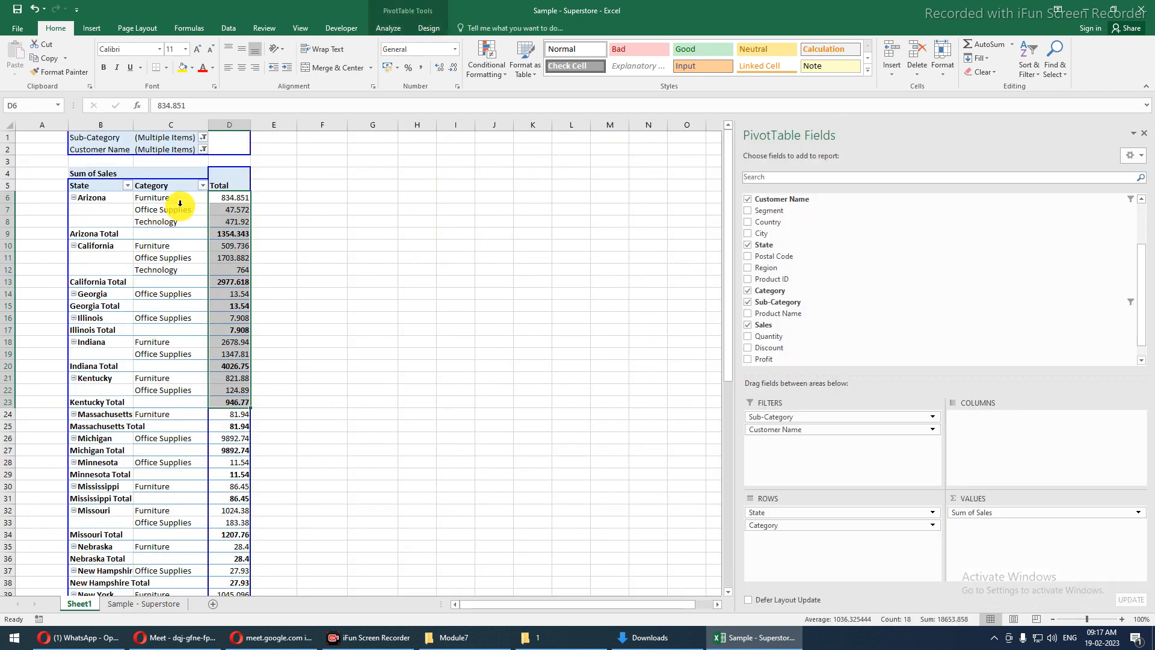
left_click(430, 31)
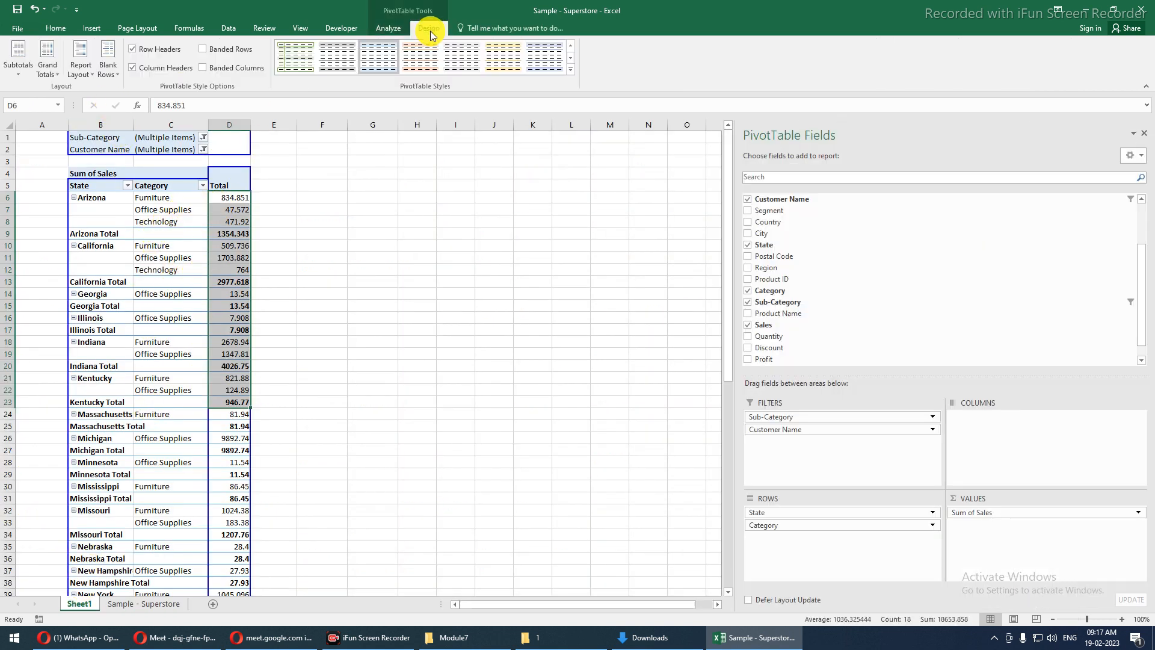
left_click(48, 71)
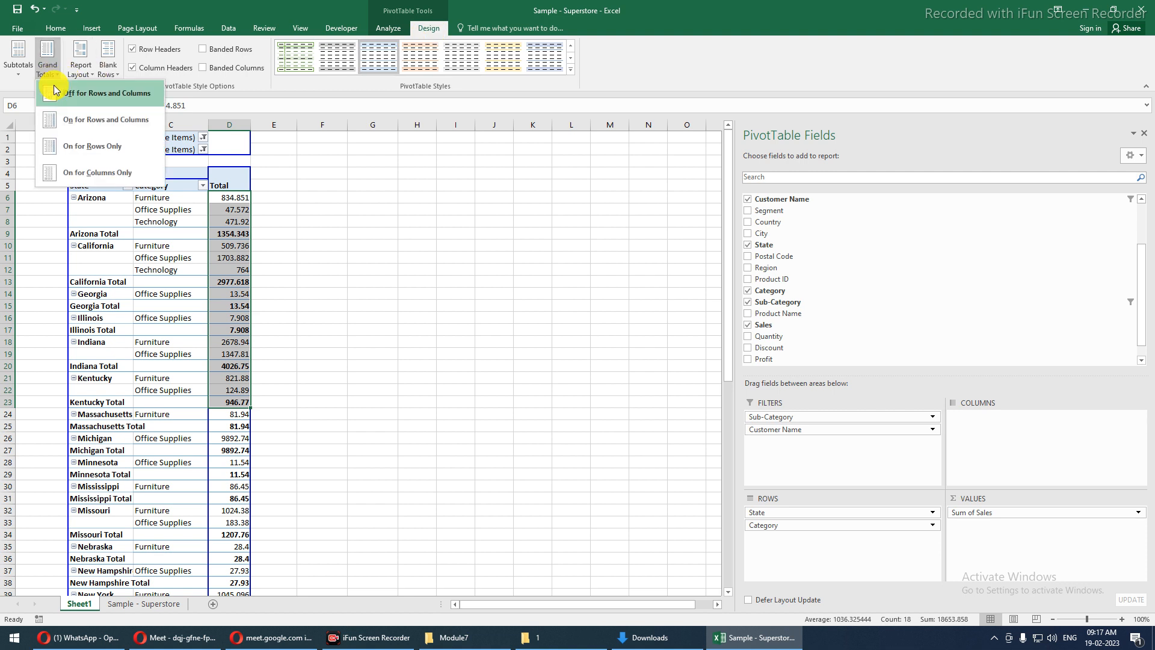
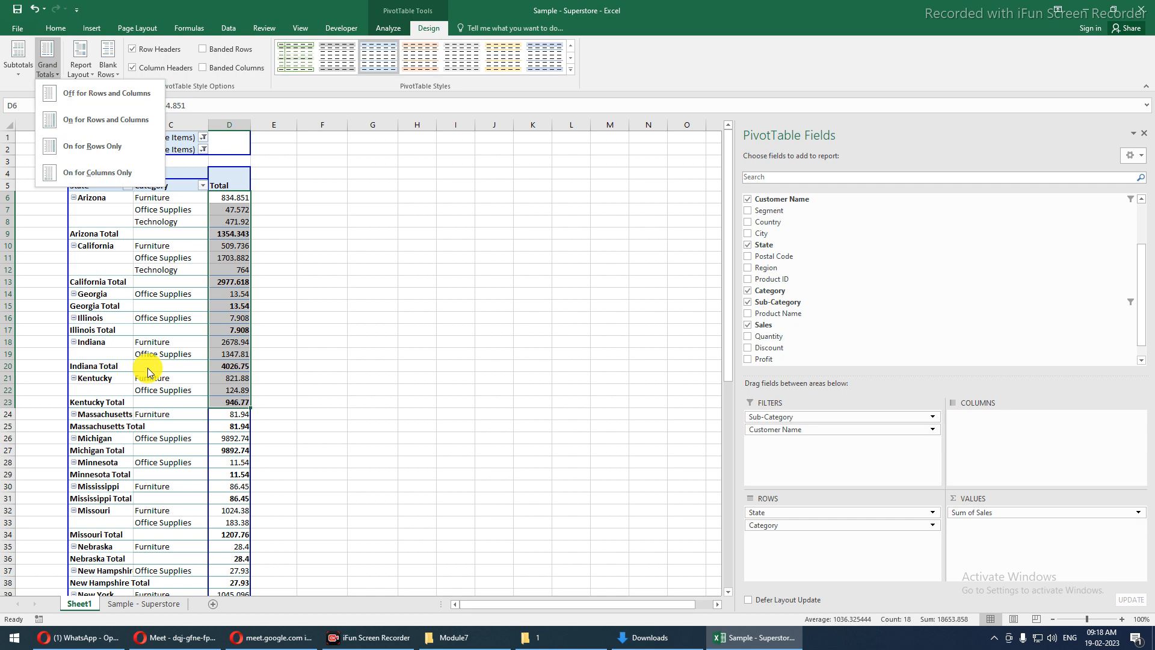
left_click(200, 467)
scroll(203, 463, "down", 17)
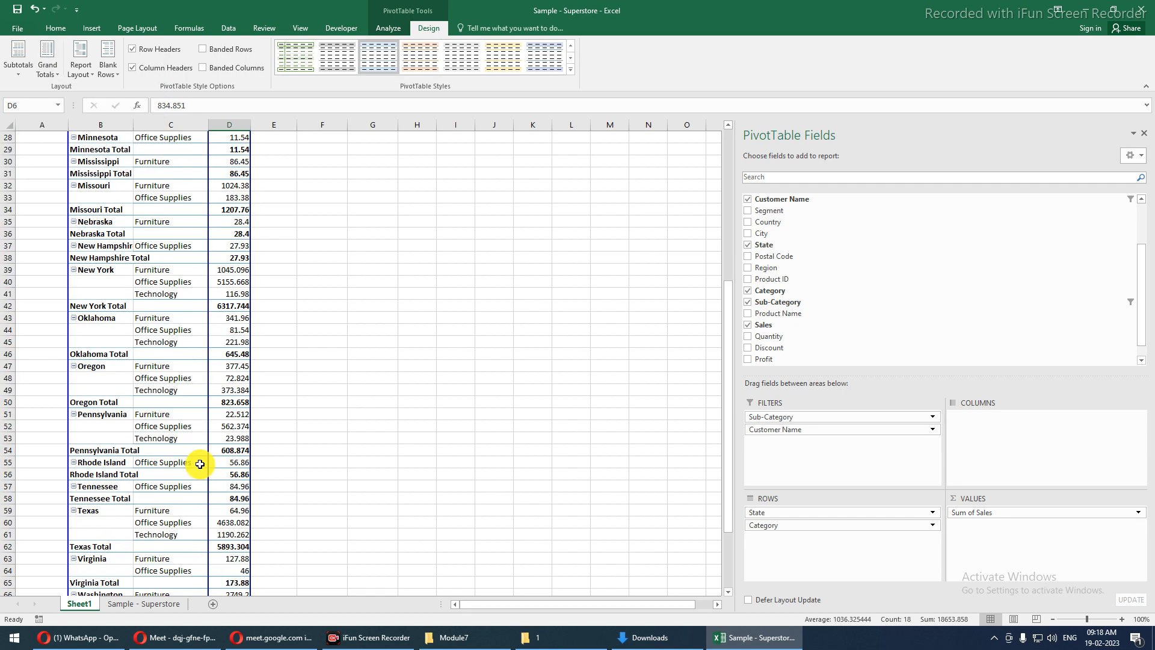
scroll(203, 459, "down", 6)
scroll(202, 454, "up", 8)
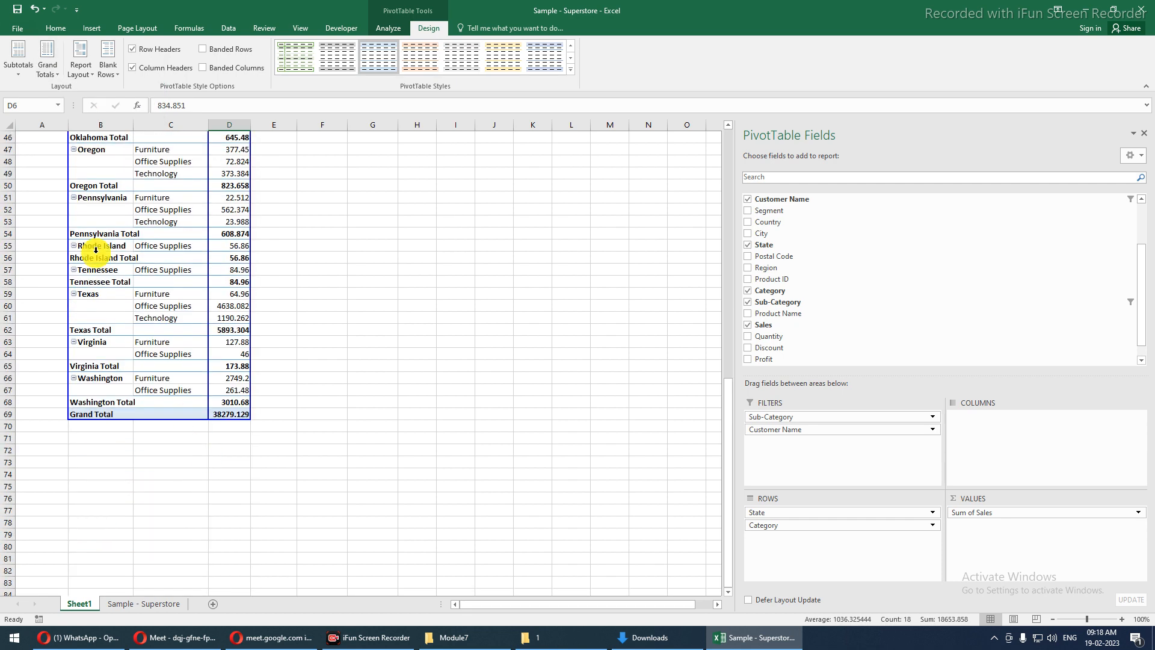
- Turn the PivotTable's grand totals off for rows and columns and check its end at the Washington subtotal
left_click(52, 64)
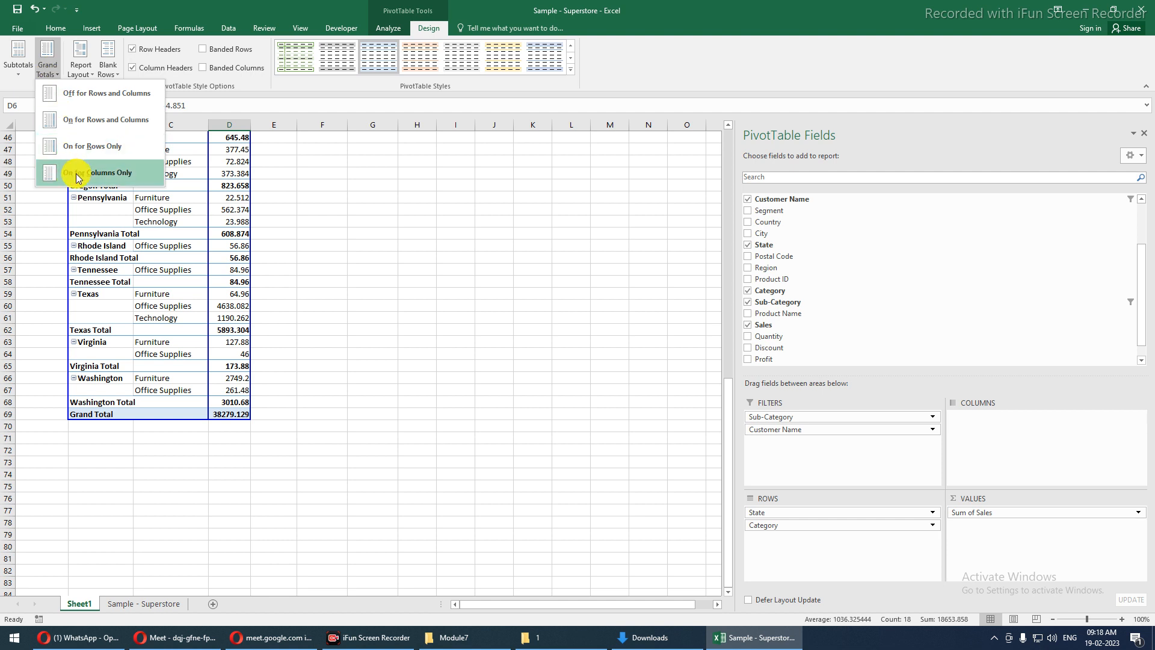
left_click(73, 101)
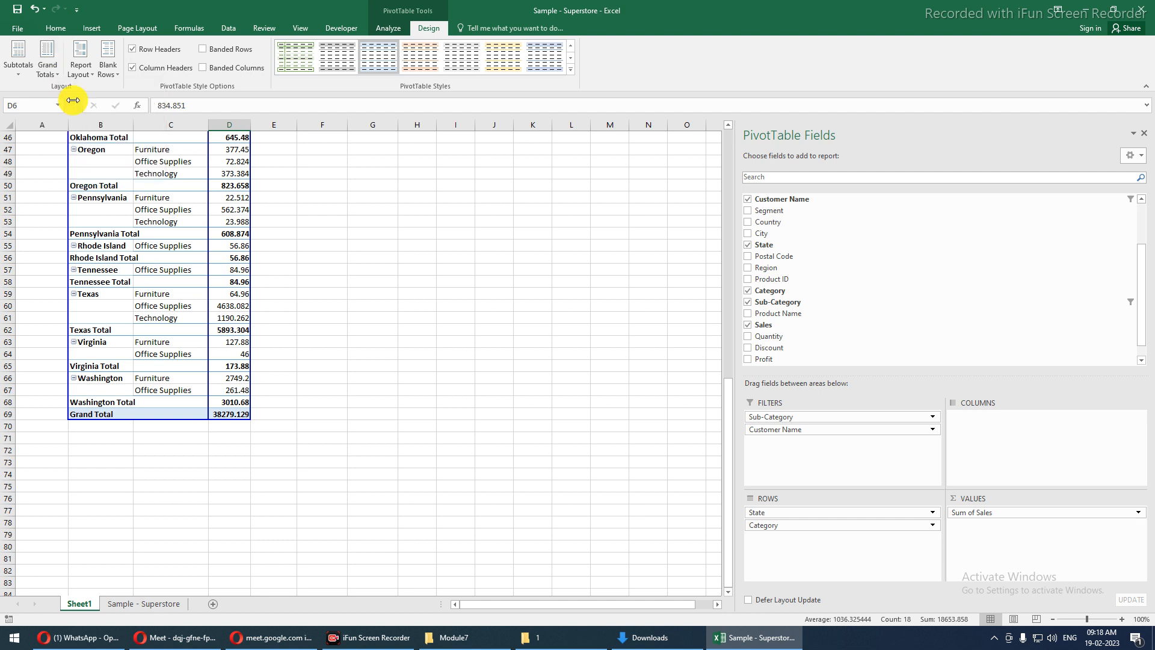
left_click(79, 401)
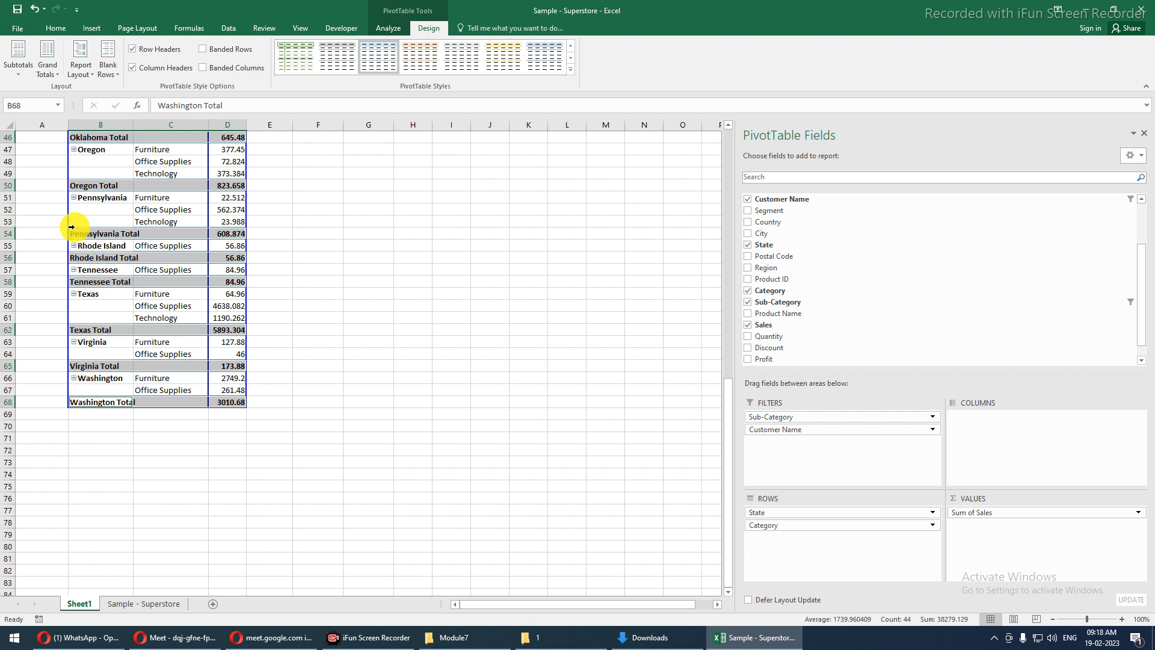
- Turn the PivotTable's grand totals back on for rows and columns
left_click(43, 77)
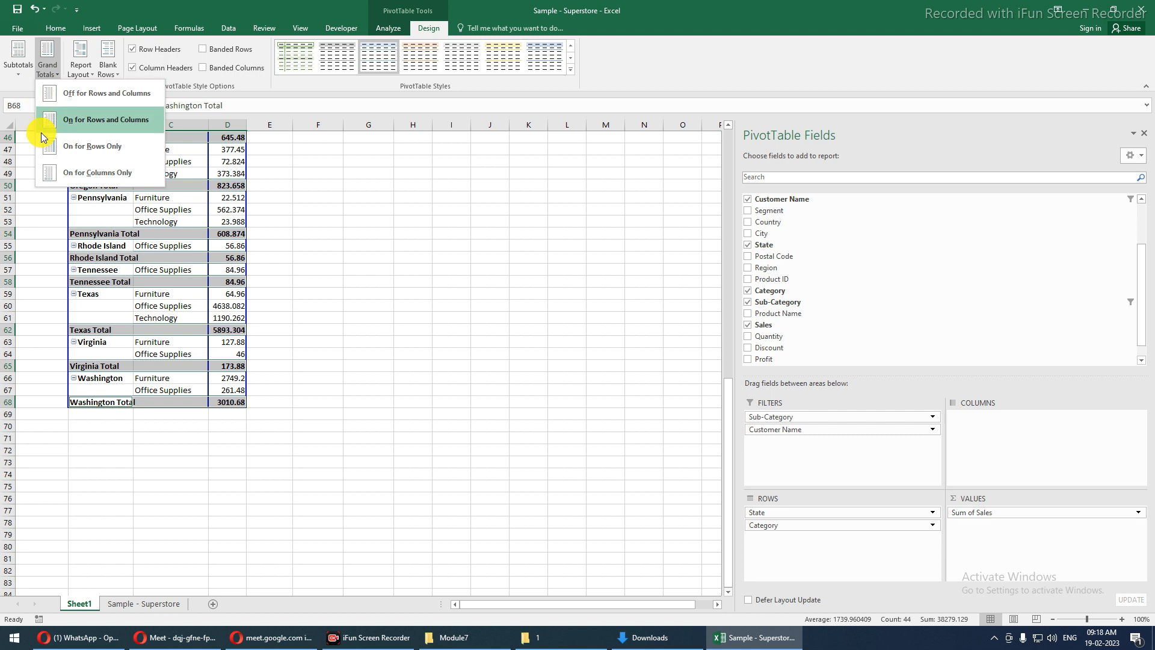
left_click(56, 114)
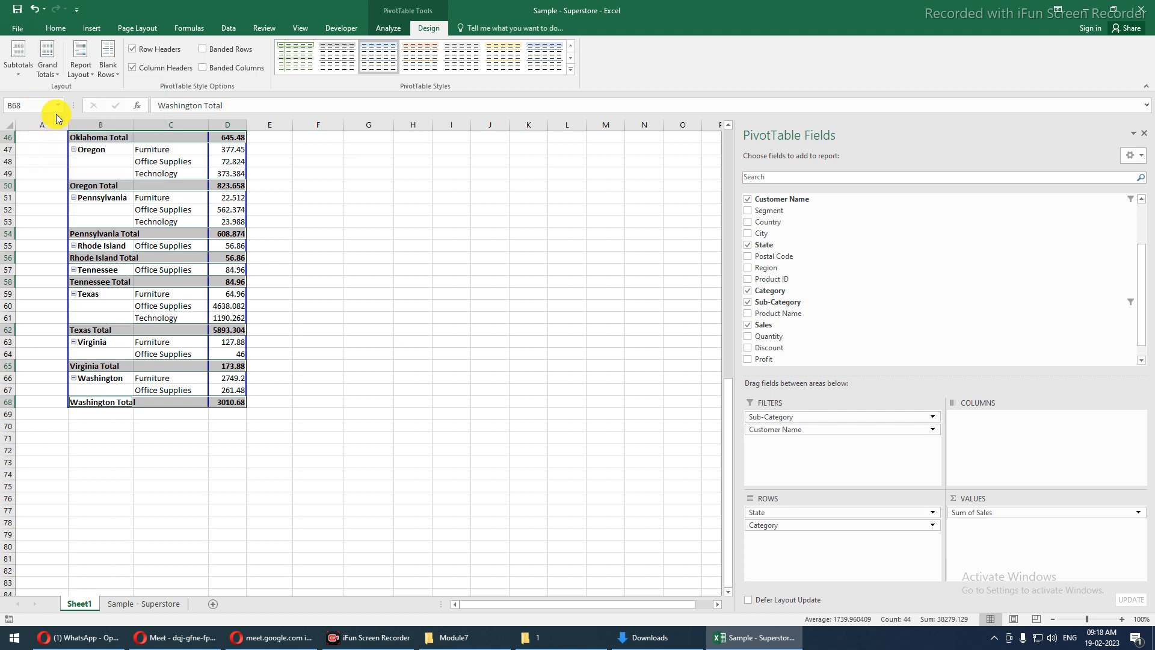
left_click(76, 293)
- Select the Rhode Island subtotal row and review the options for hiding subtotals or placing them above or below each group
left_click(90, 258)
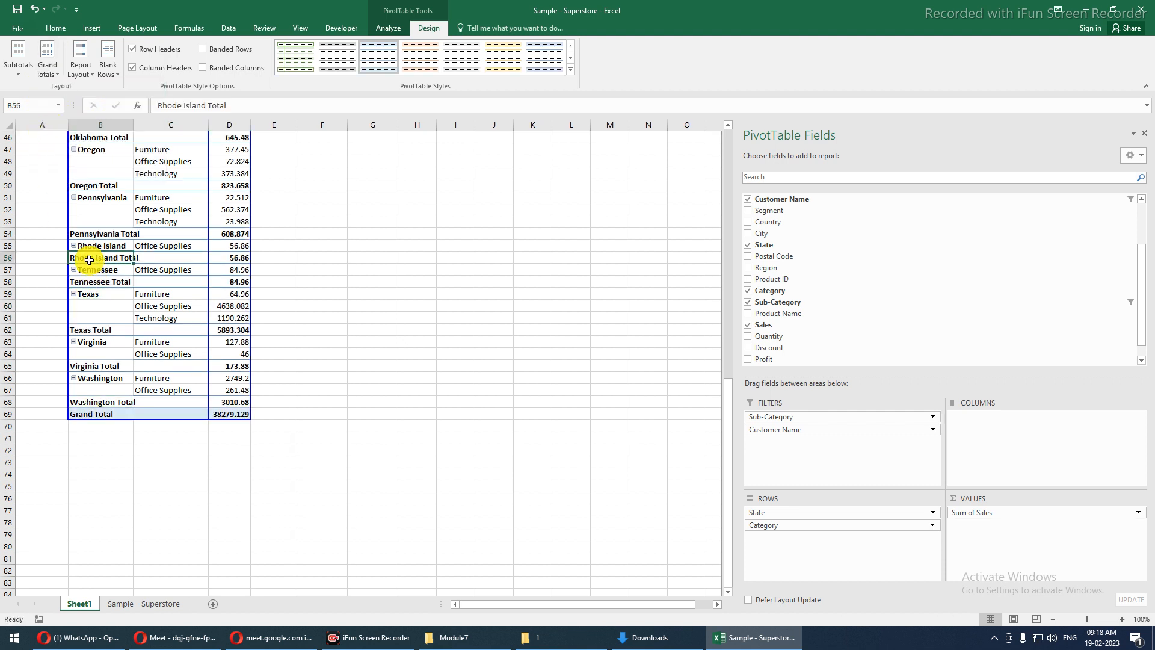
left_click_drag(229, 259, 103, 256)
left_click(17, 73)
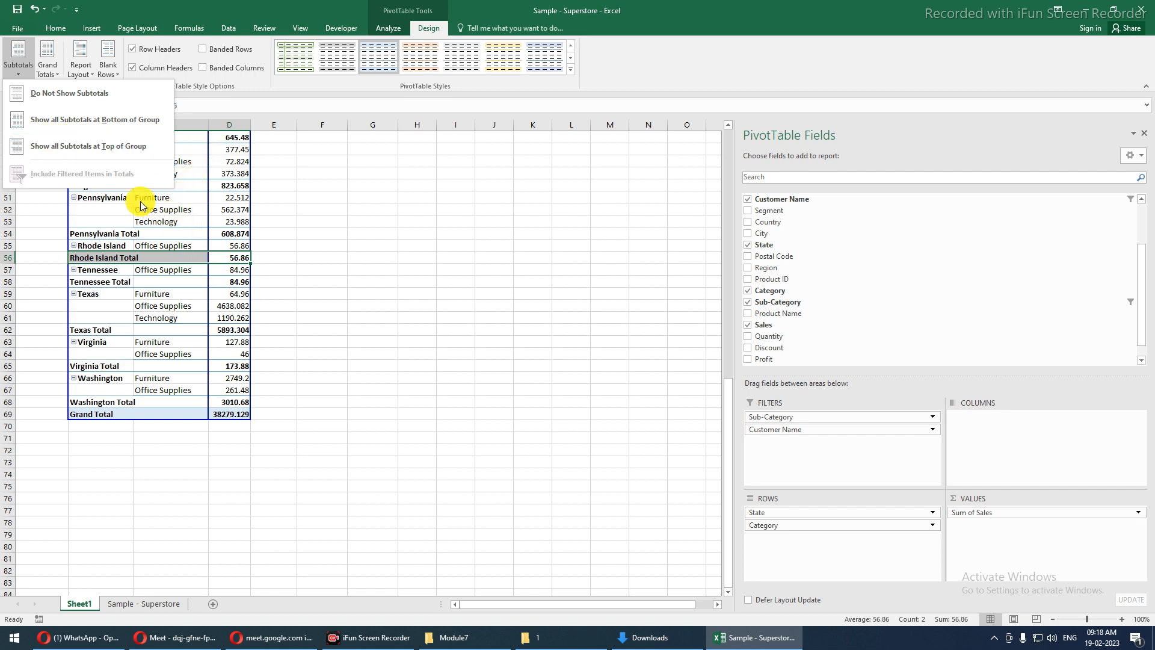
left_click(146, 258)
scroll(147, 257, "up", 15)
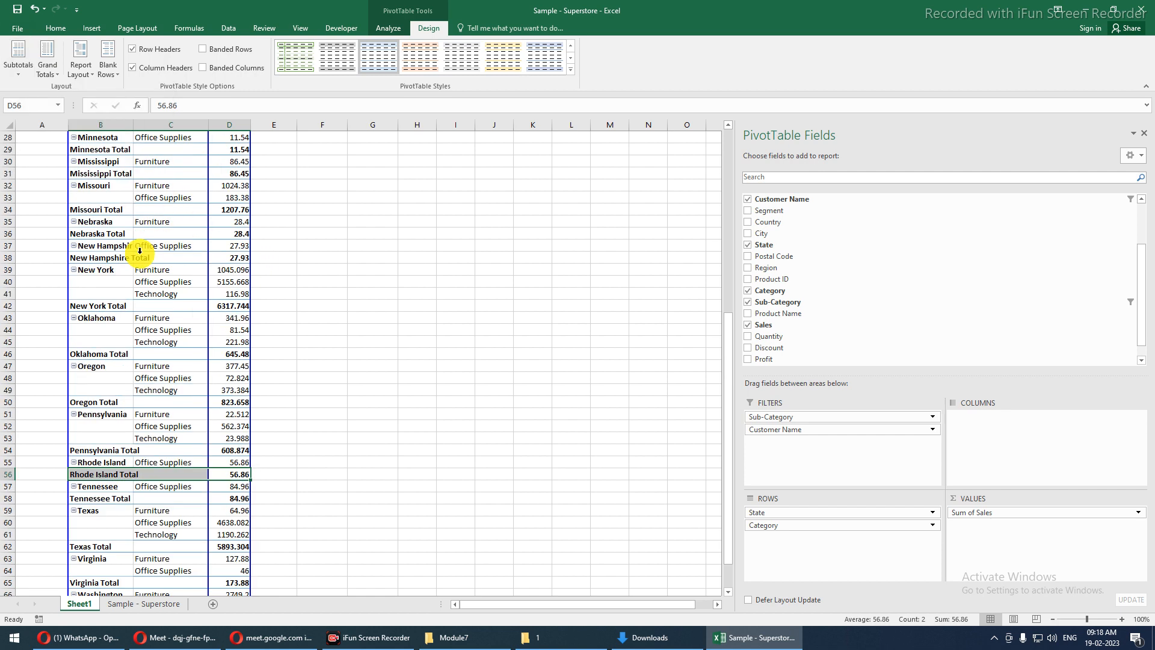
- Try to show all subtotals of the State and Category pivot table at the top of each group
left_click(103, 199)
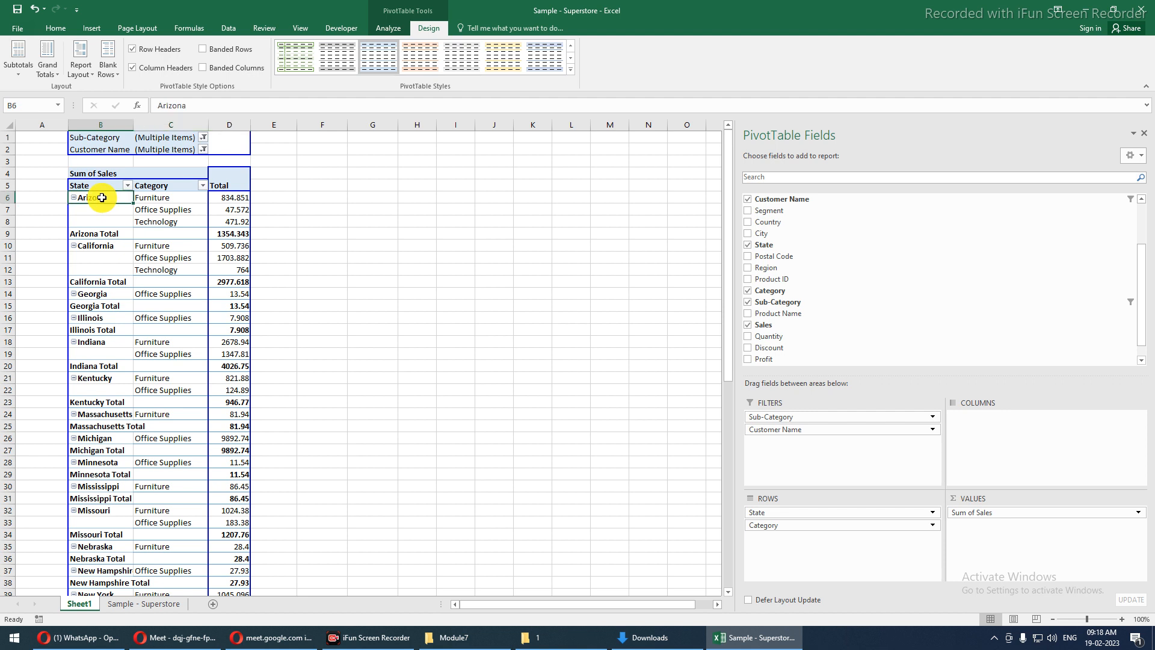
left_click_drag(94, 234, 214, 234)
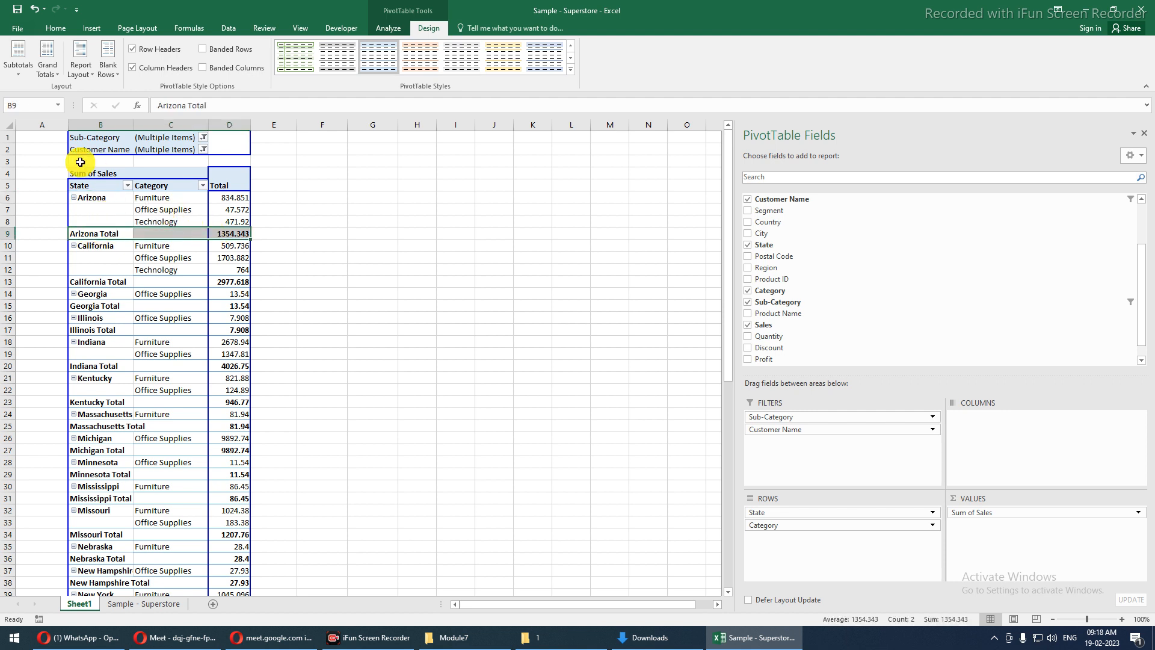
left_click(20, 72)
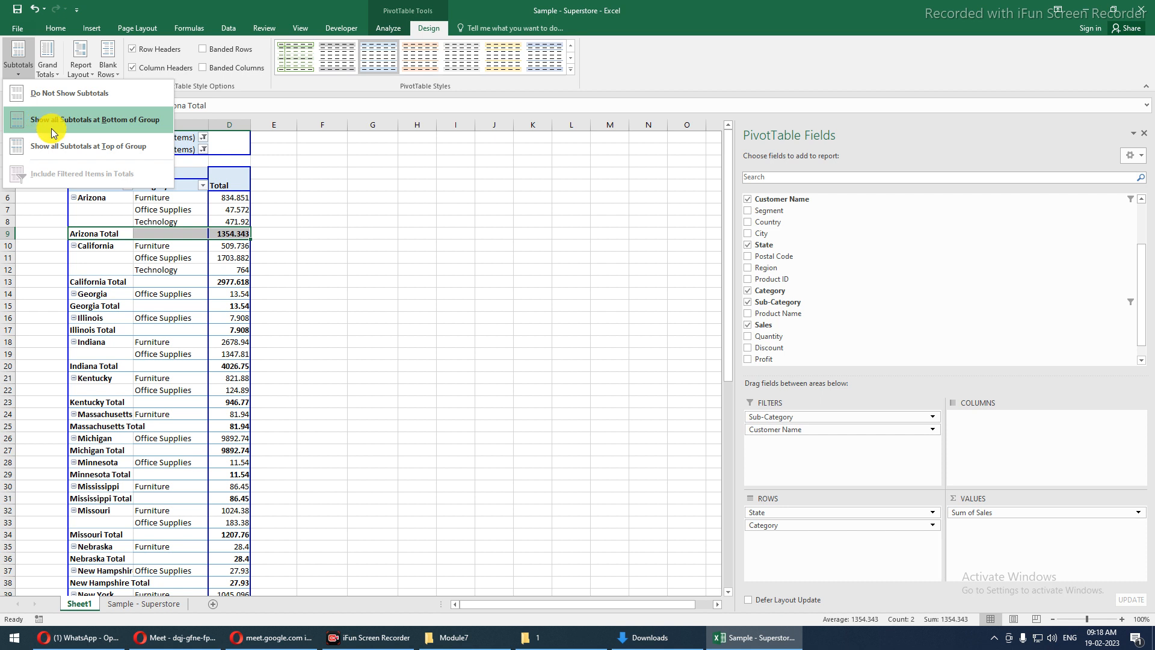
left_click(55, 152)
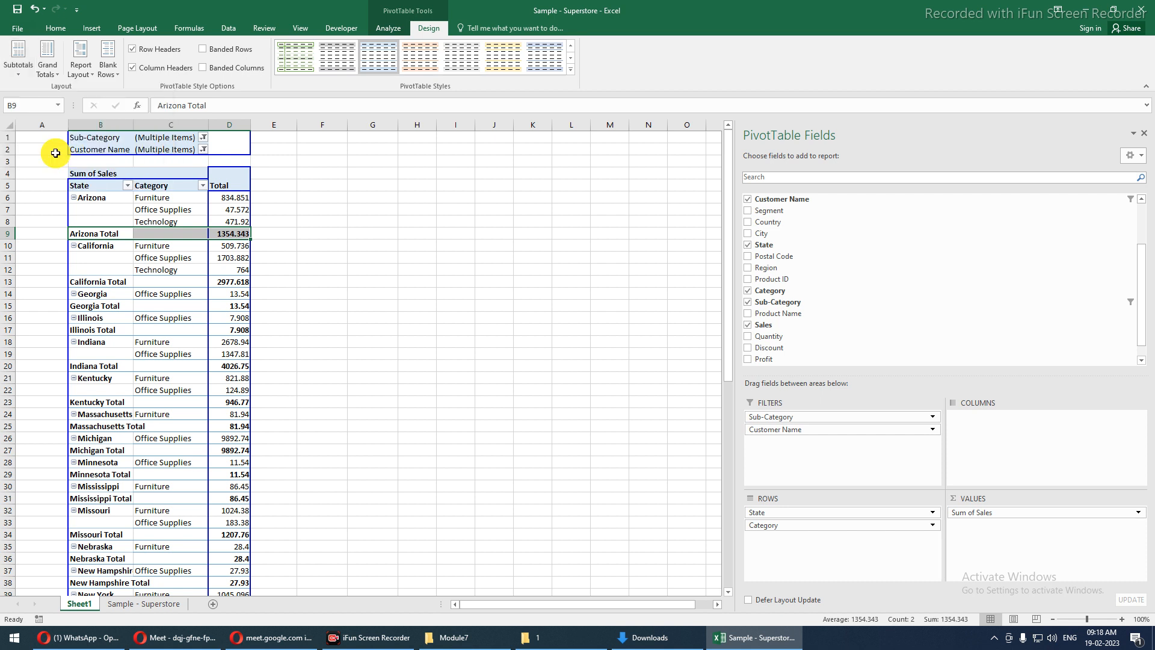
- Turn off the subtotals for all state groups in the pivot table
left_click(19, 72)
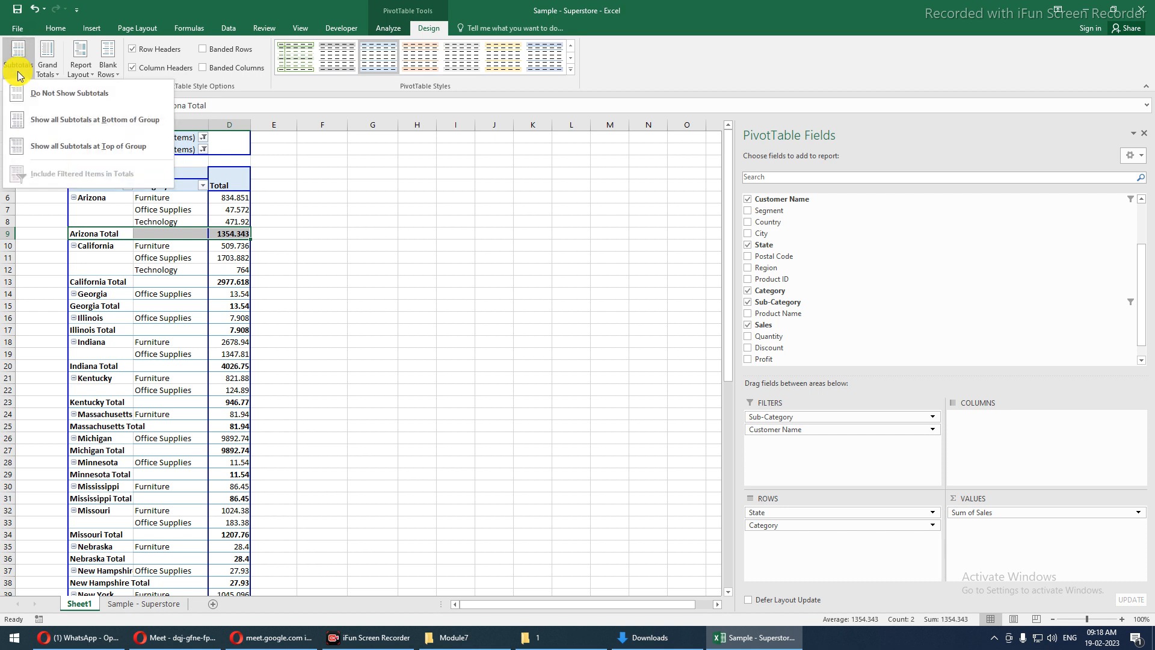
left_click(103, 234)
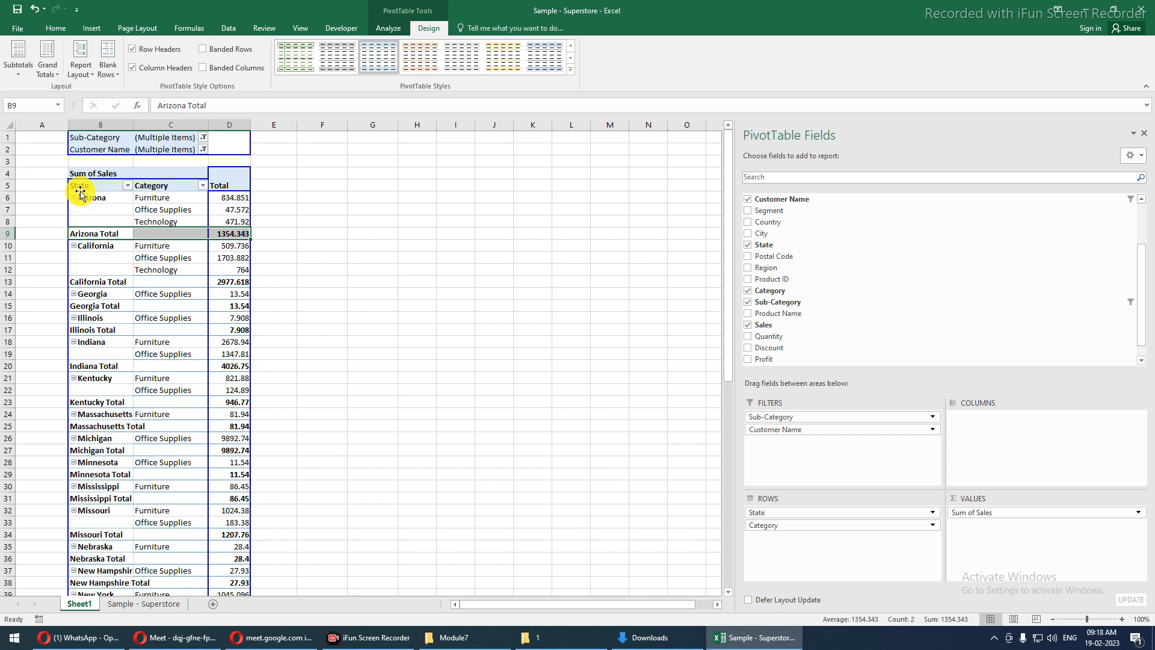
left_click(84, 234)
left_click(89, 190)
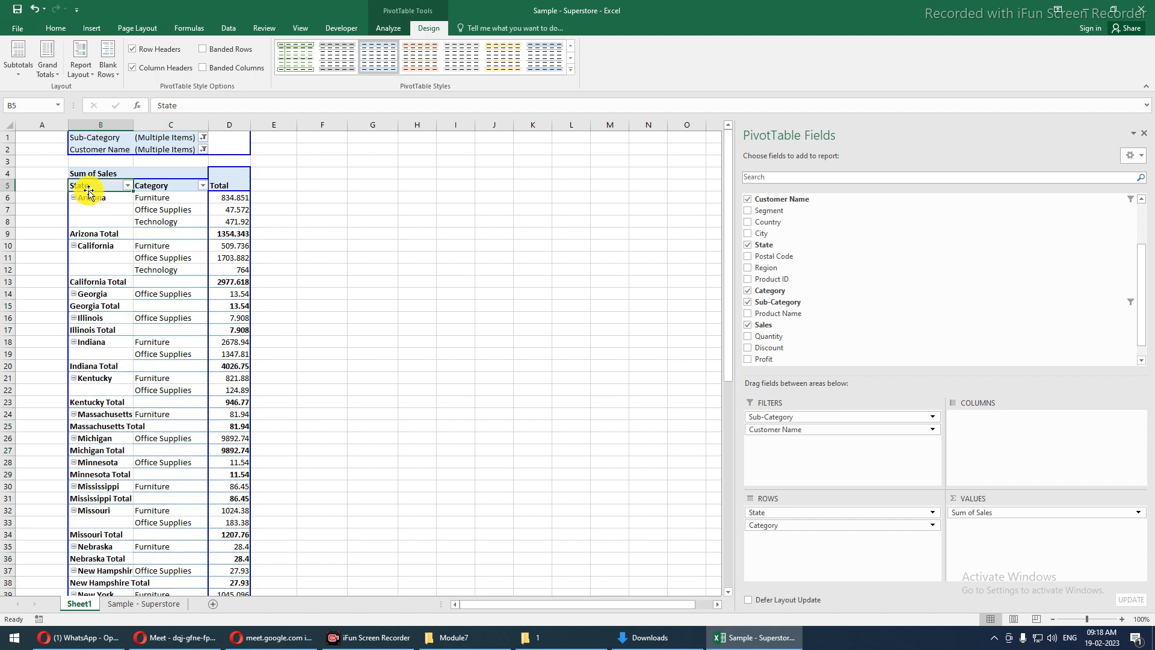
left_click(85, 198)
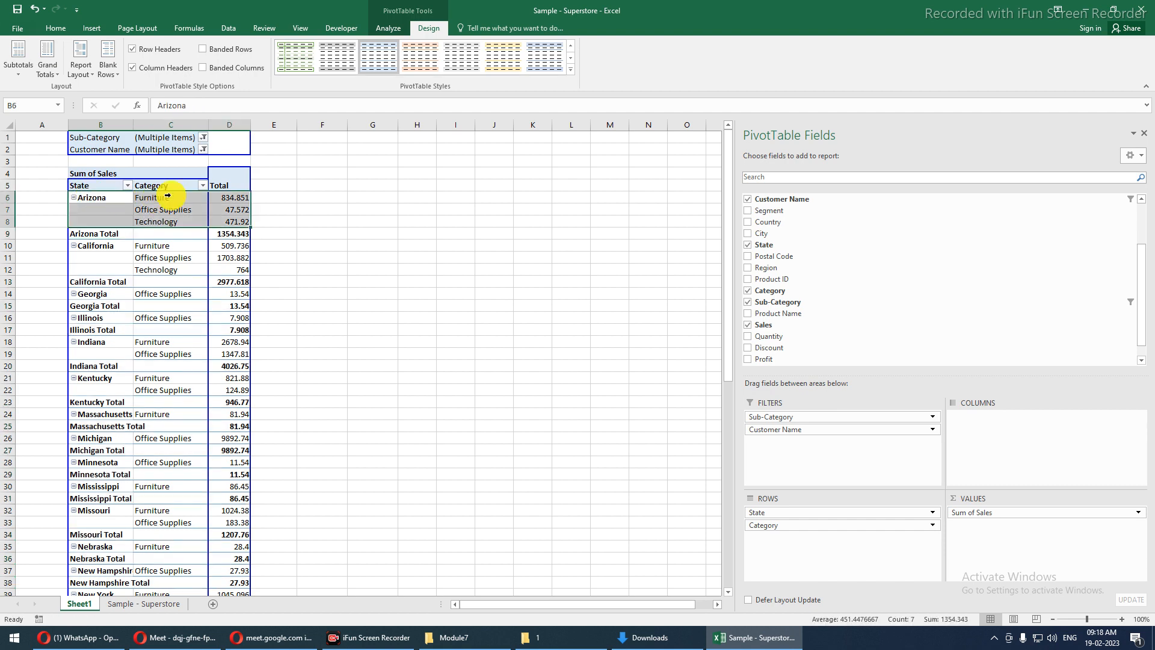
left_click(19, 73)
left_click(24, 94)
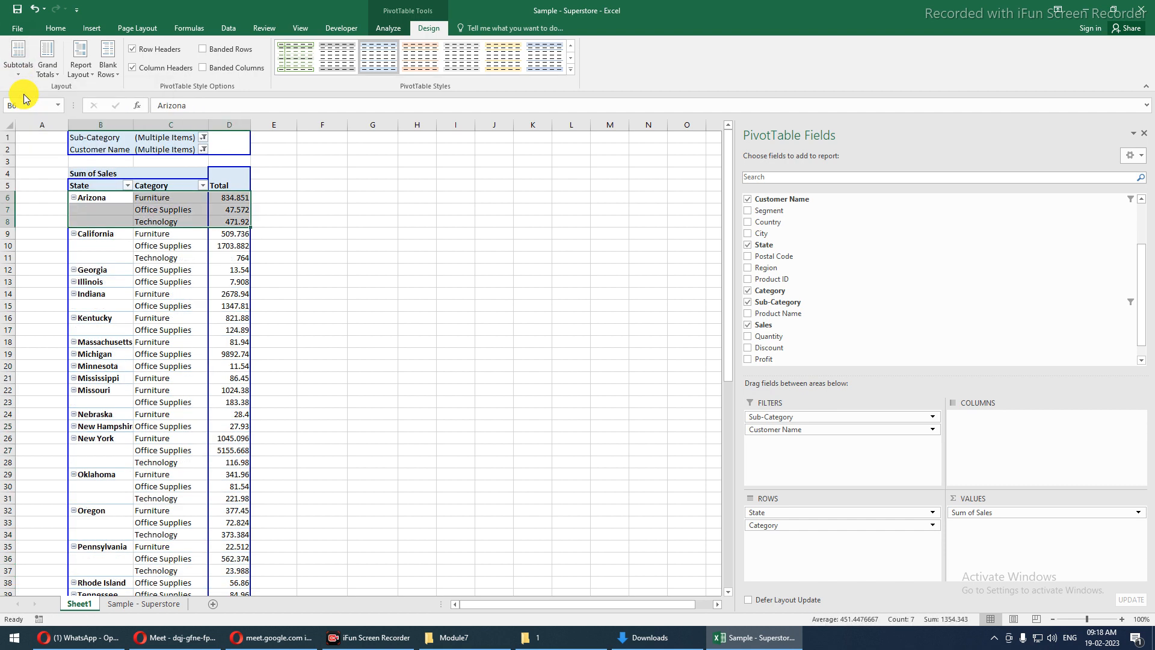
left_click(135, 282)
left_click(271, 233)
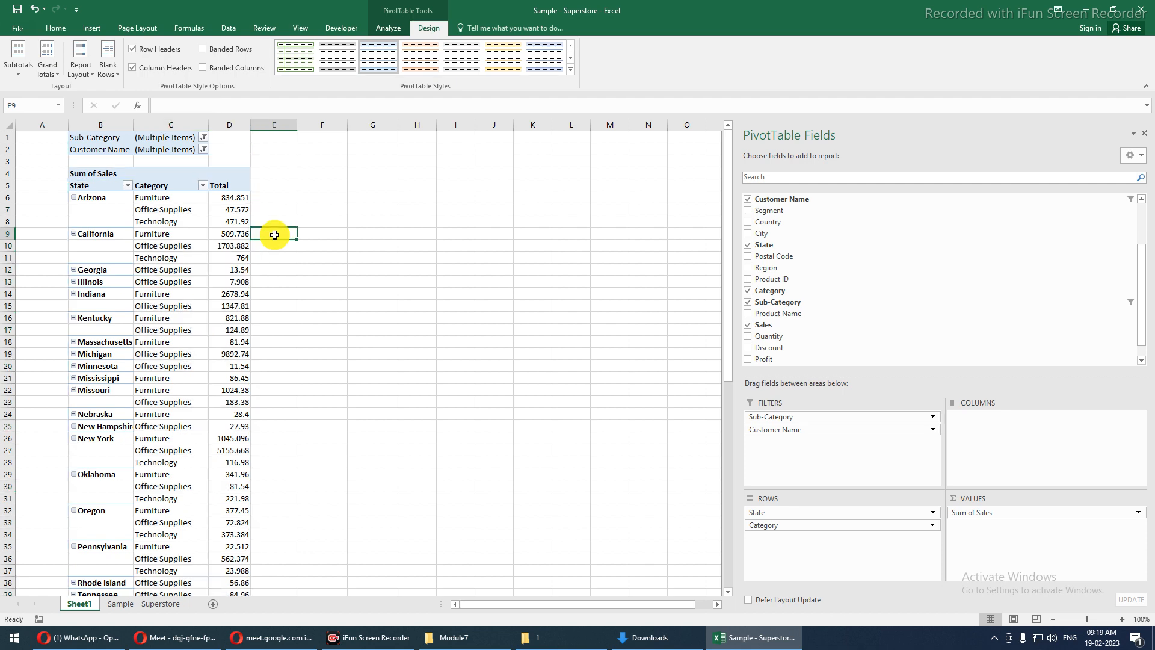
left_click_drag(234, 210, 236, 426)
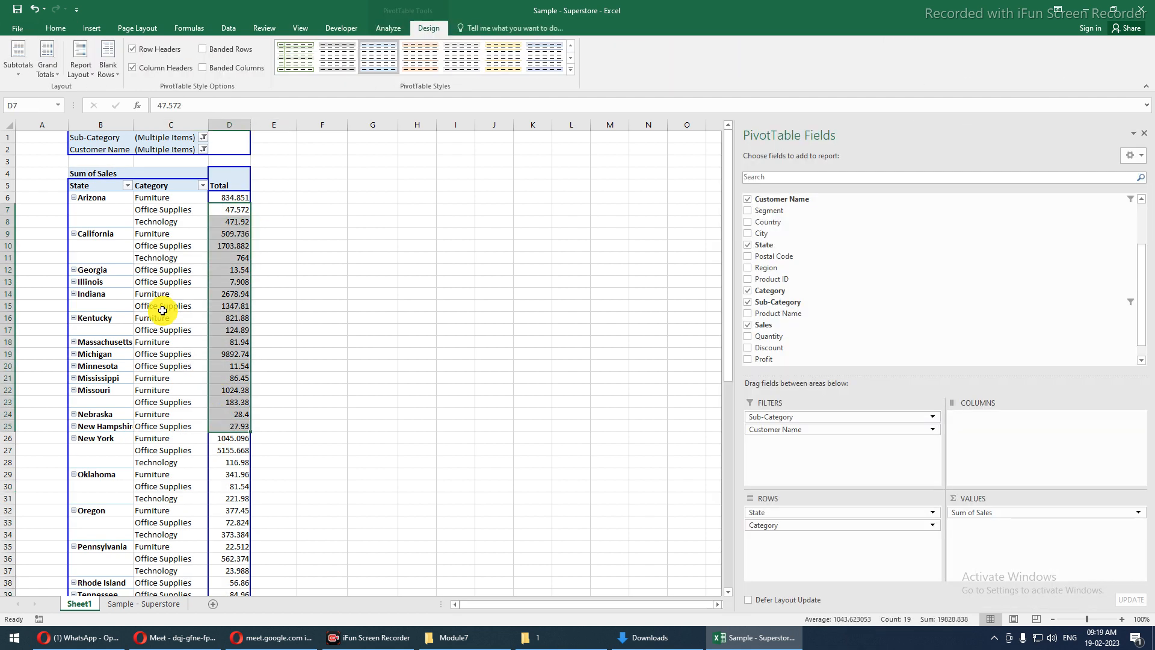
- Collapse the Arizona, California and Indiana groups in the pivot table individually
left_click(74, 198)
left_click(73, 210)
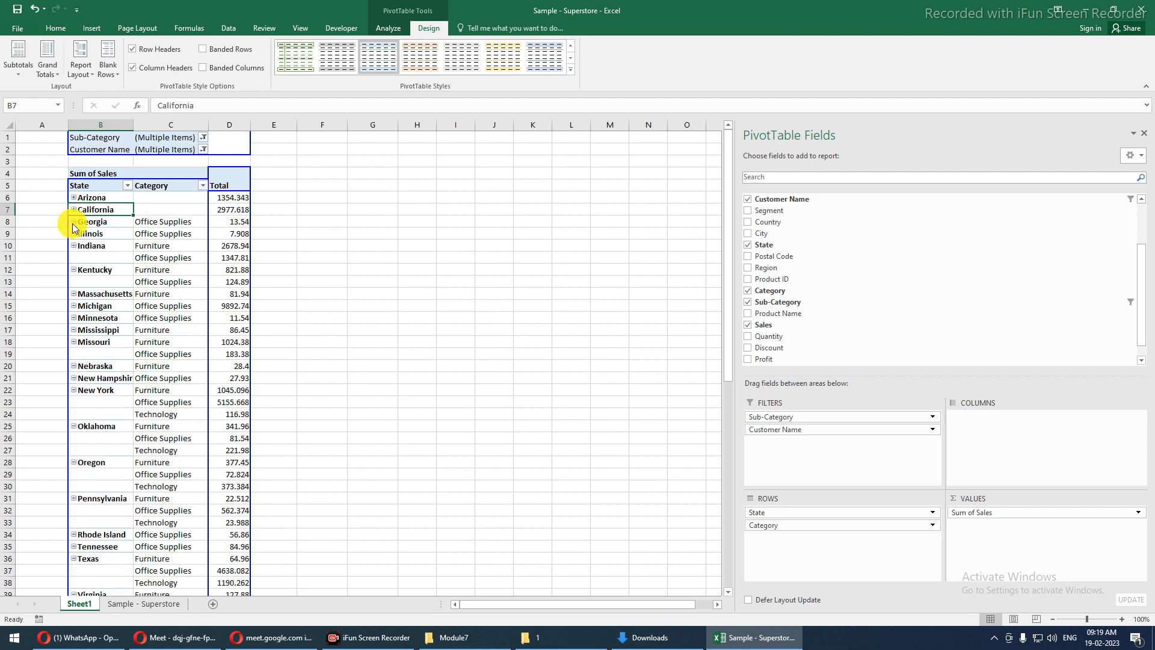
left_click_drag(165, 196, 167, 211)
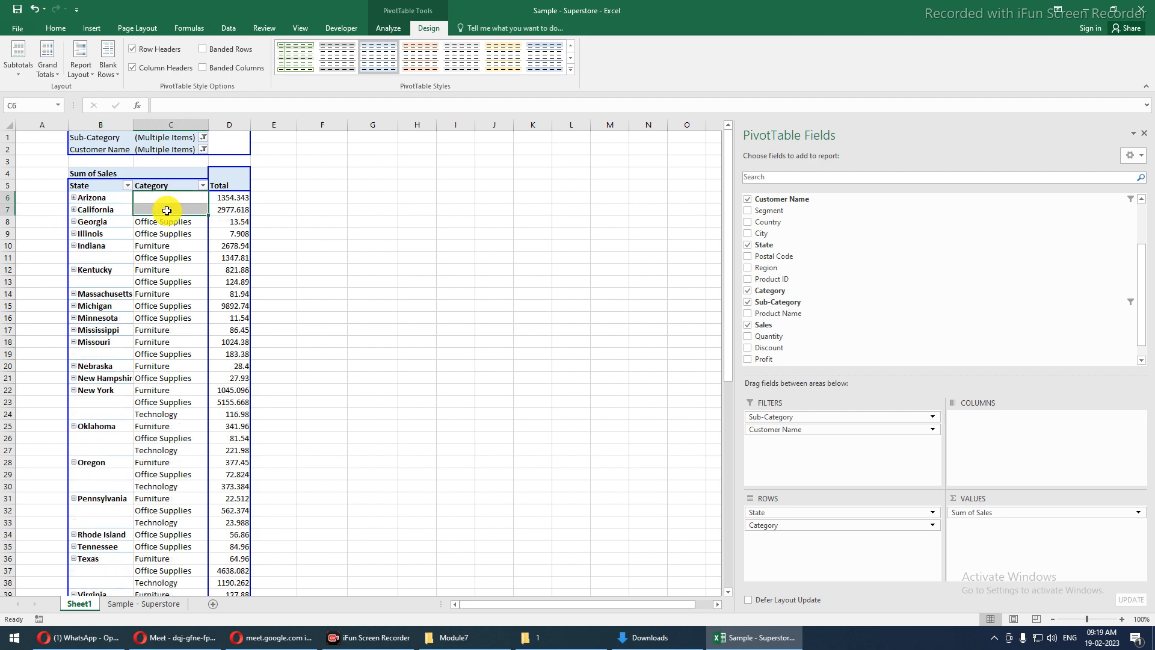
left_click(222, 199)
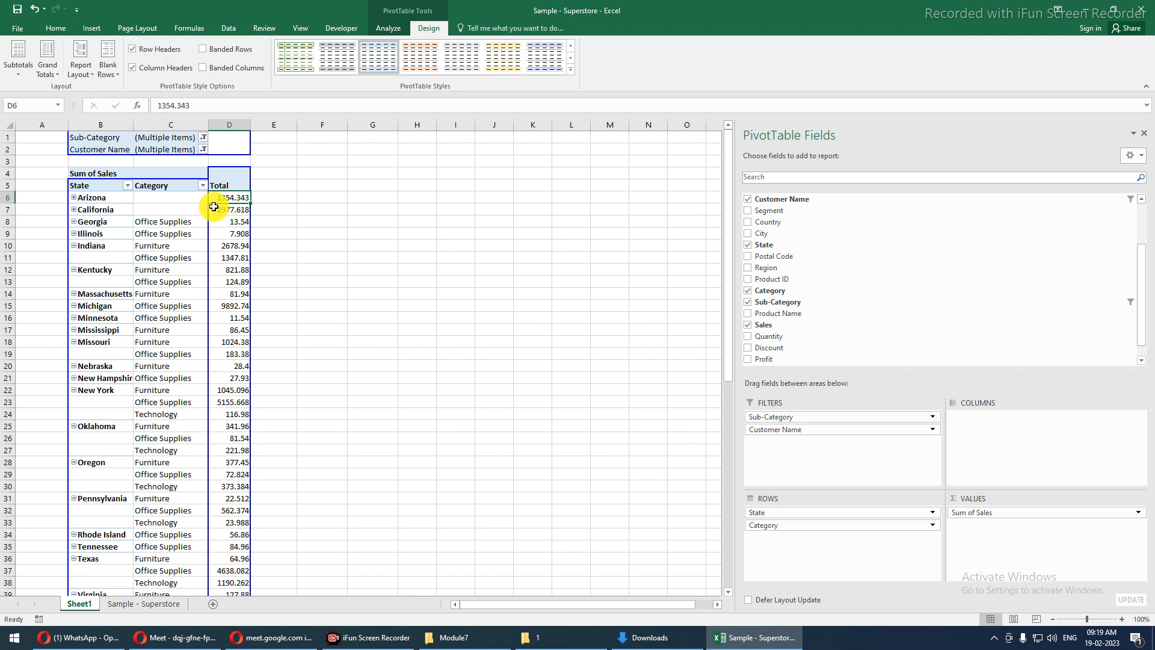
left_click(74, 244)
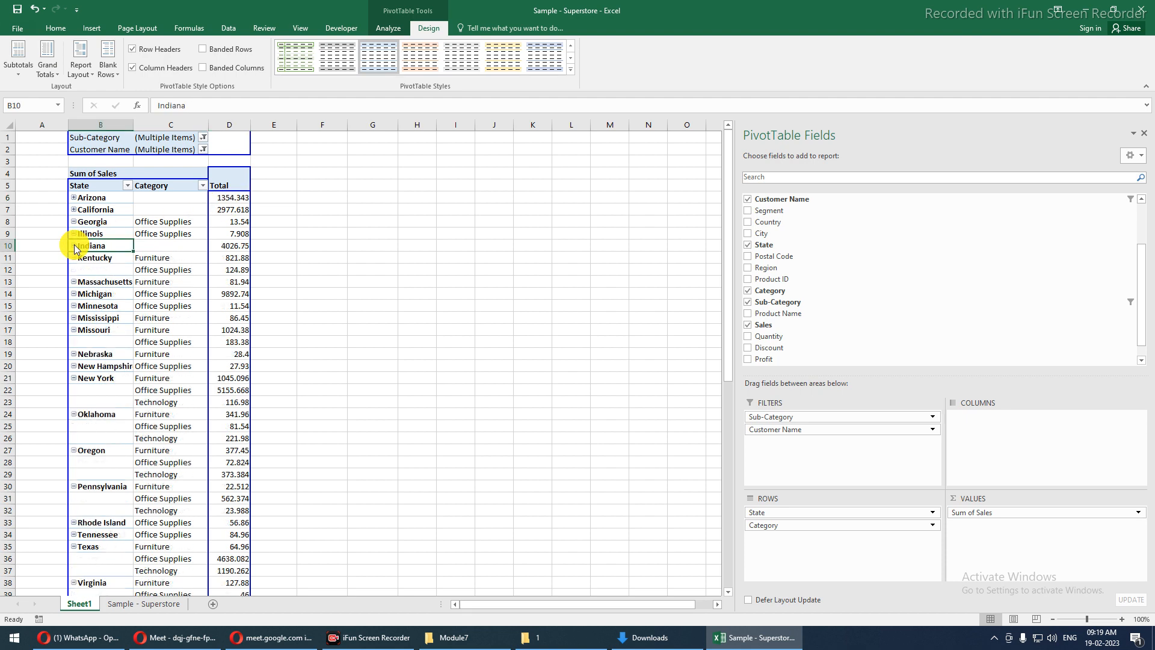
- Collapse the entire State field so that every state's categories are hidden
left_click_drag(75, 209, 111, 394)
scroll(113, 262, "up", 20)
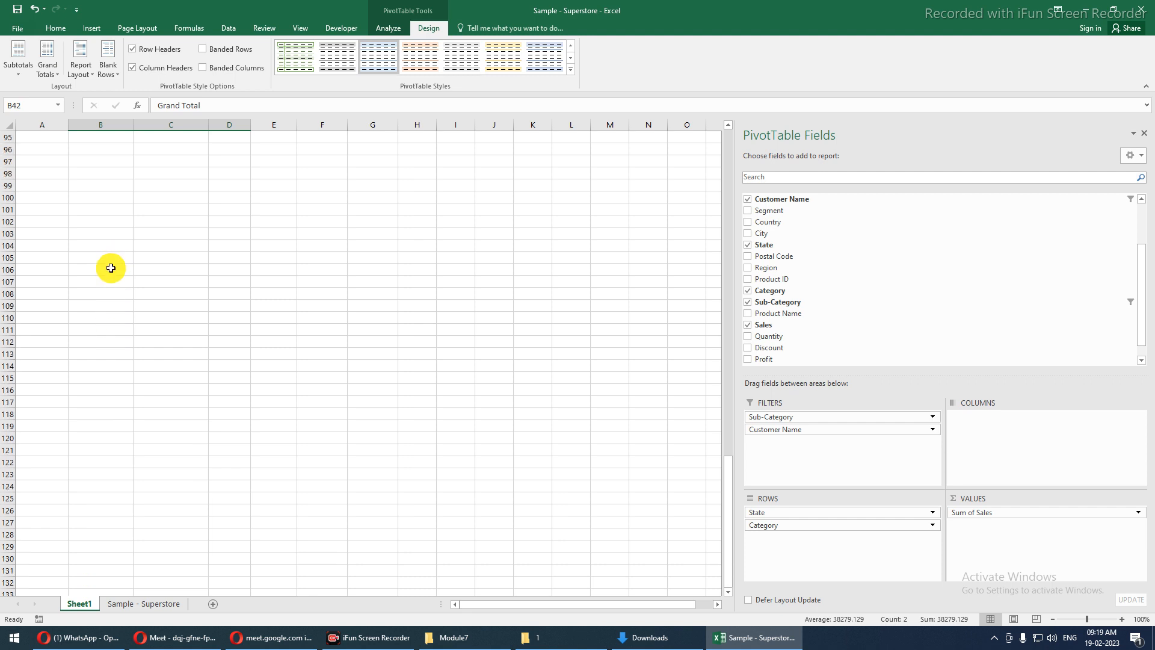
left_click_drag(99, 317, 98, 127)
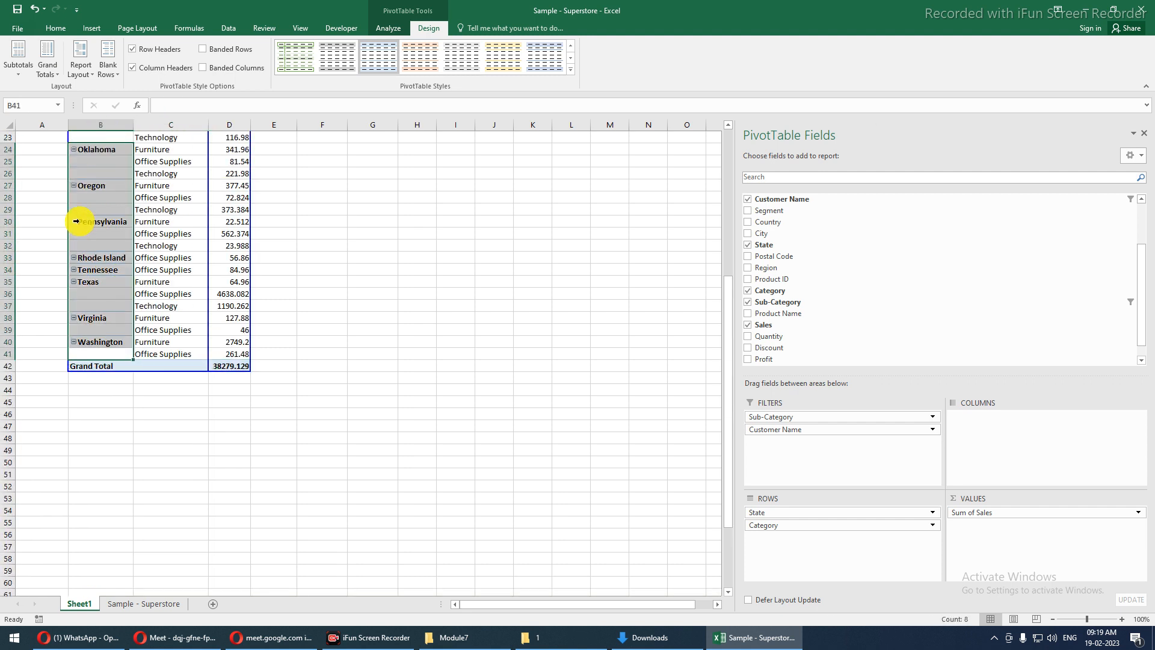
right_click(74, 186)
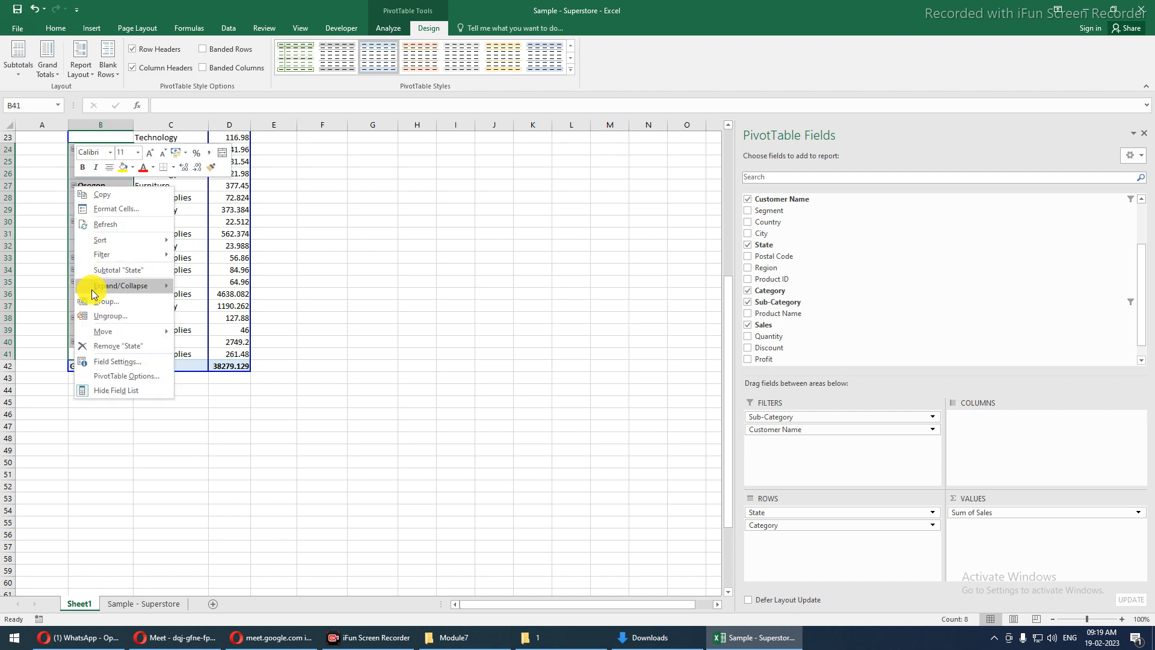
mouse_move(144, 286)
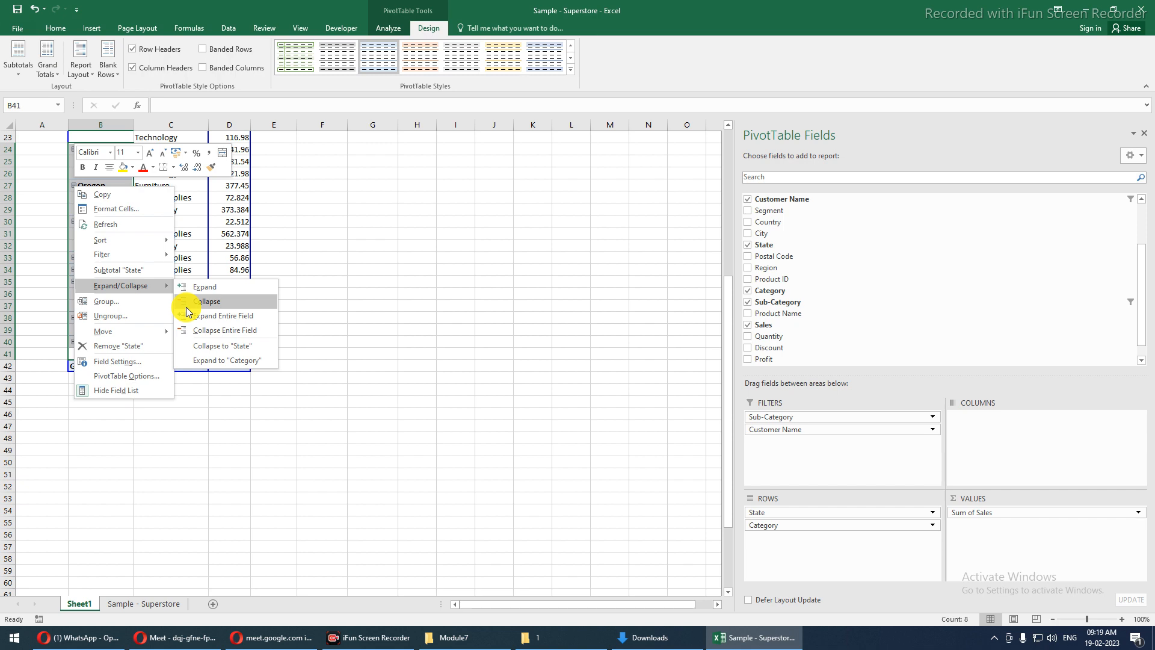
left_click(198, 330)
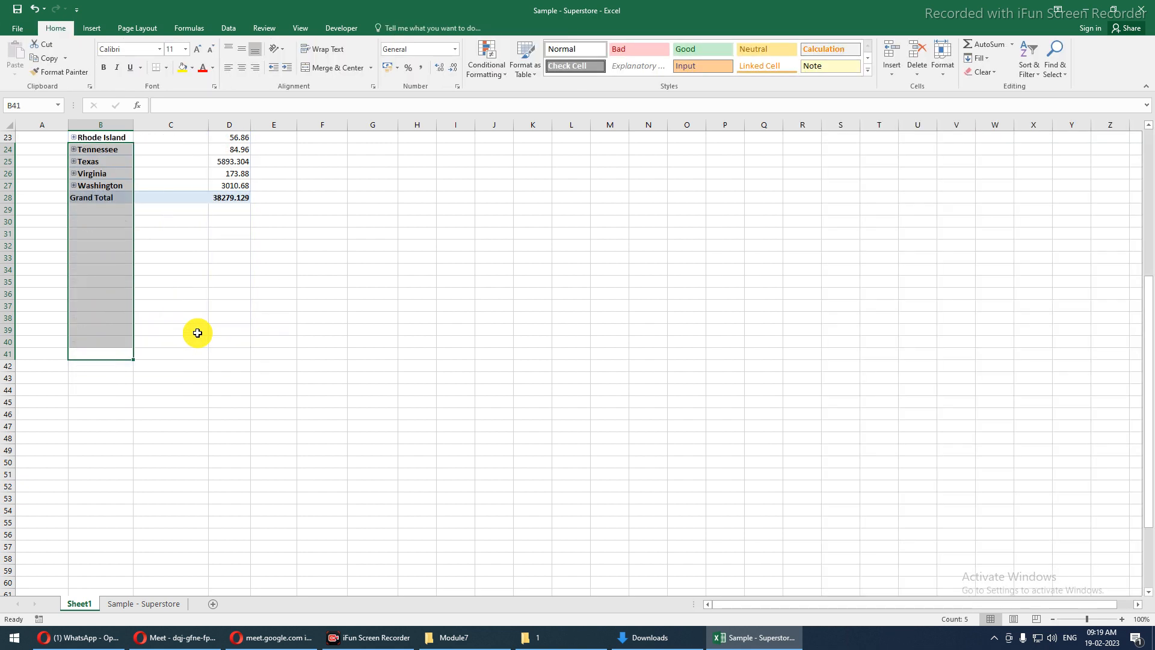
- Expand the Arizona group to check its category breakdown, and collapse it again
scroll(150, 296, "up", 7)
left_click(128, 212)
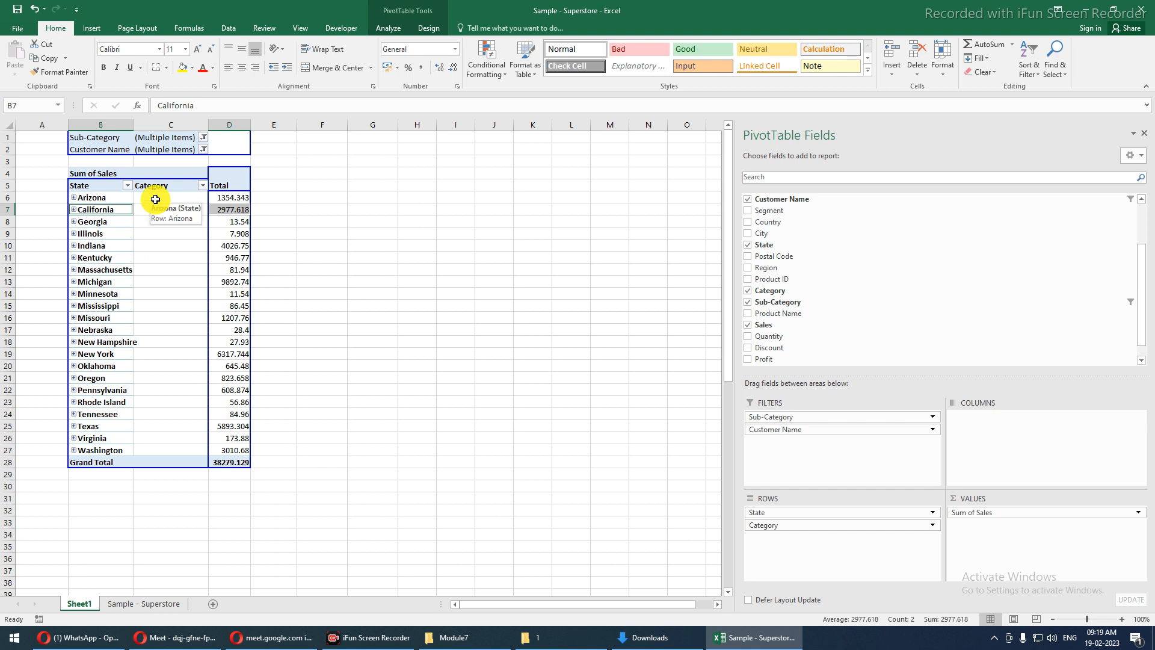
left_click(74, 198)
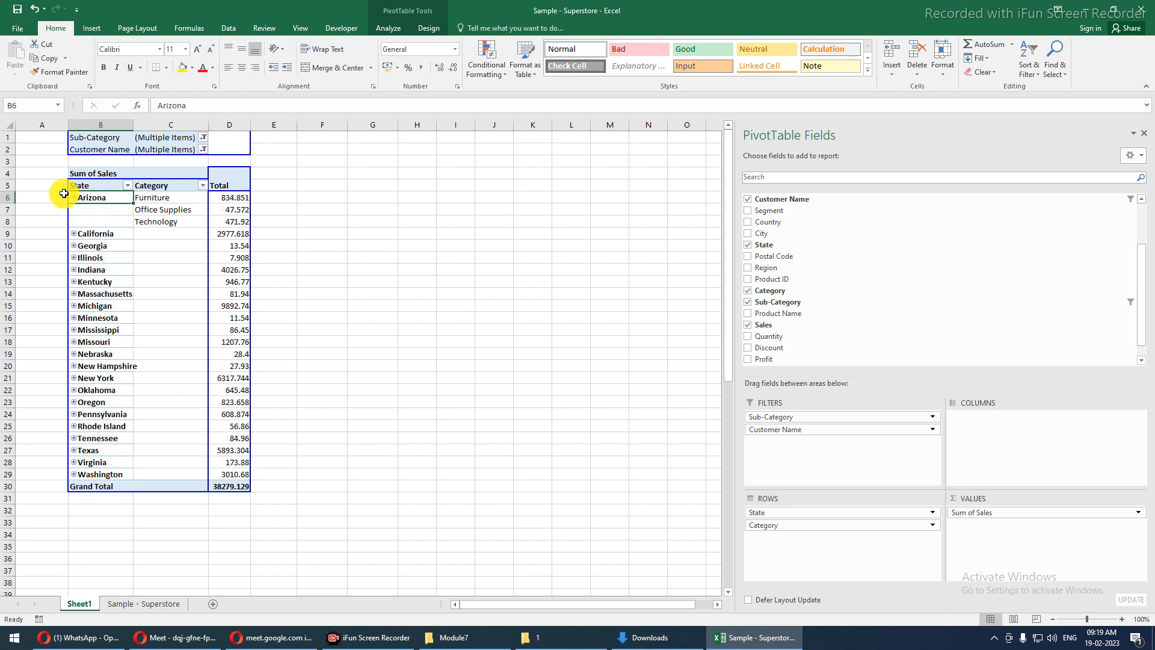
left_click(73, 197)
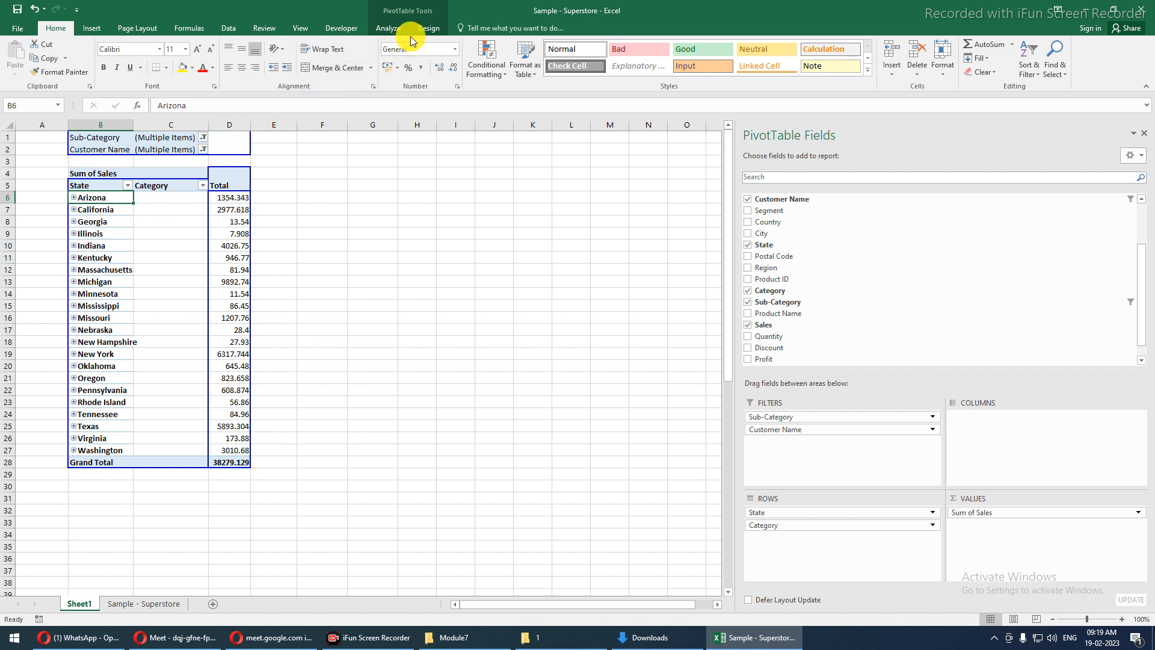
left_click(433, 27)
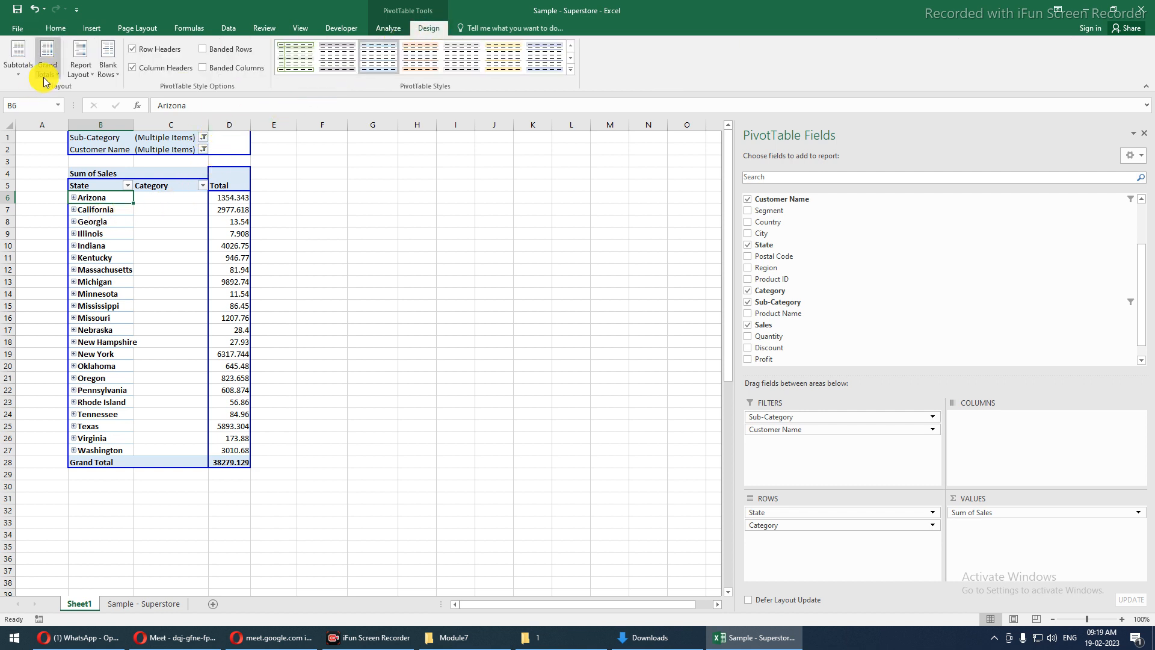
left_click(16, 76)
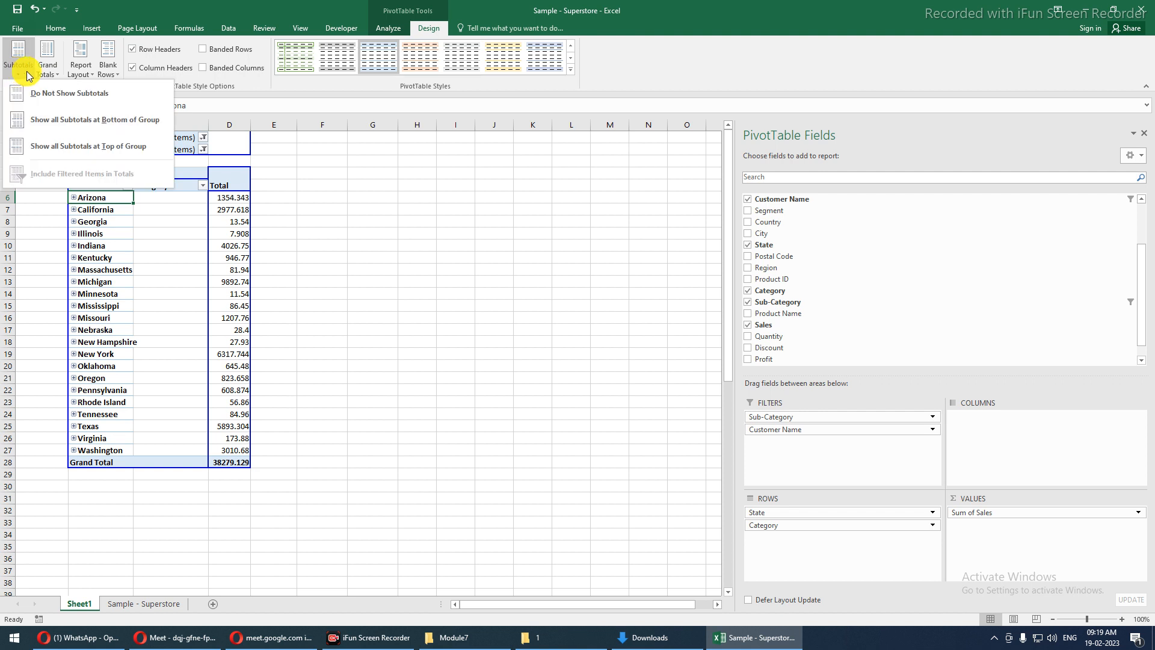
left_click(90, 199)
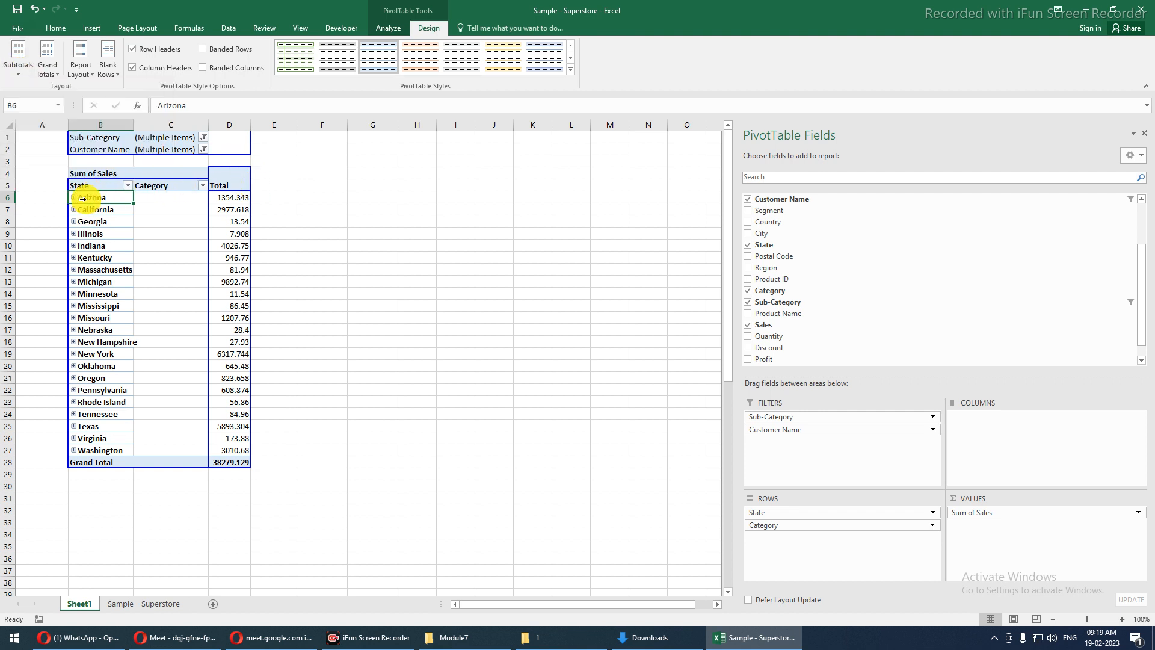
- Expand the entire State field to show the category rows under every state
right_click(93, 198)
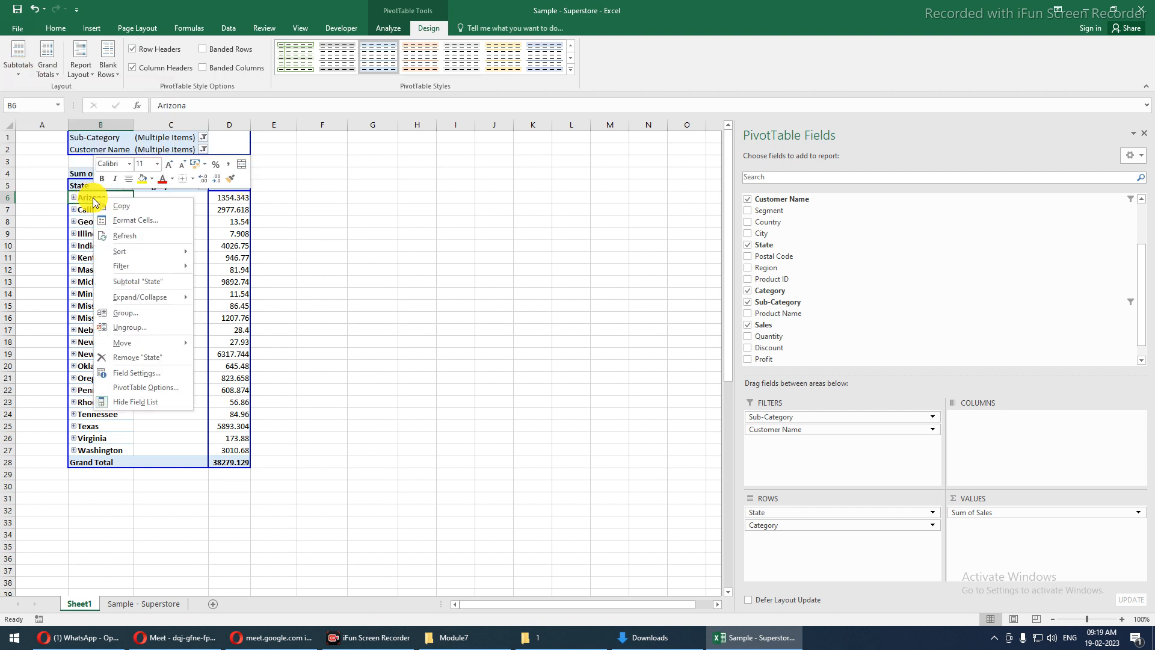
mouse_move(174, 304)
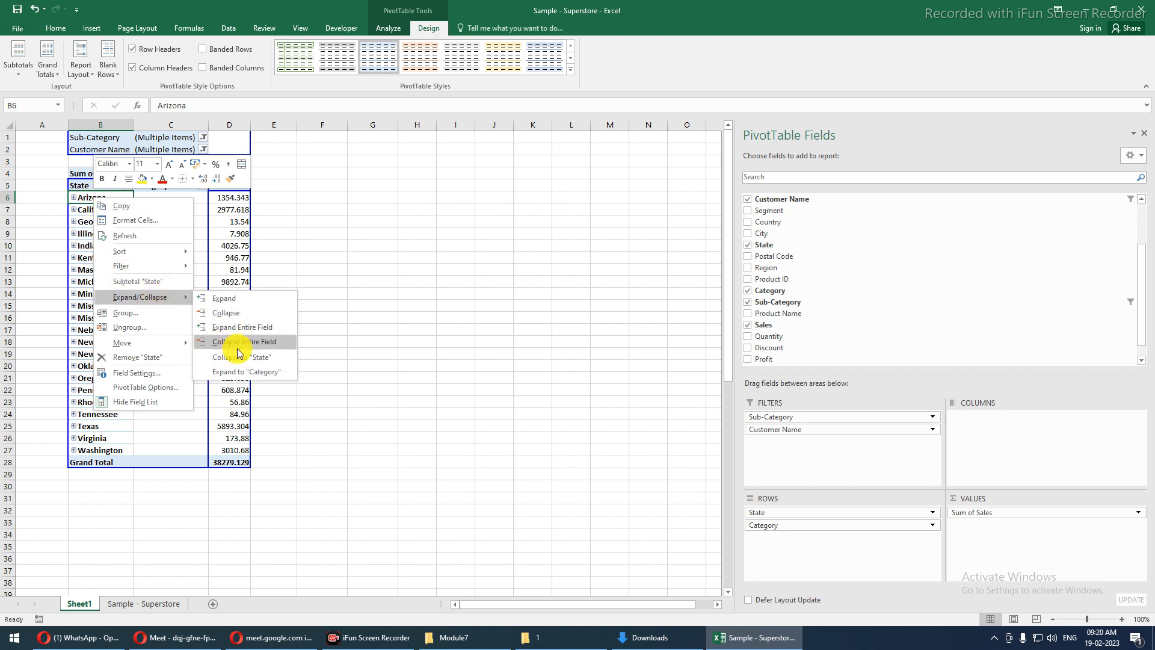
left_click(239, 326)
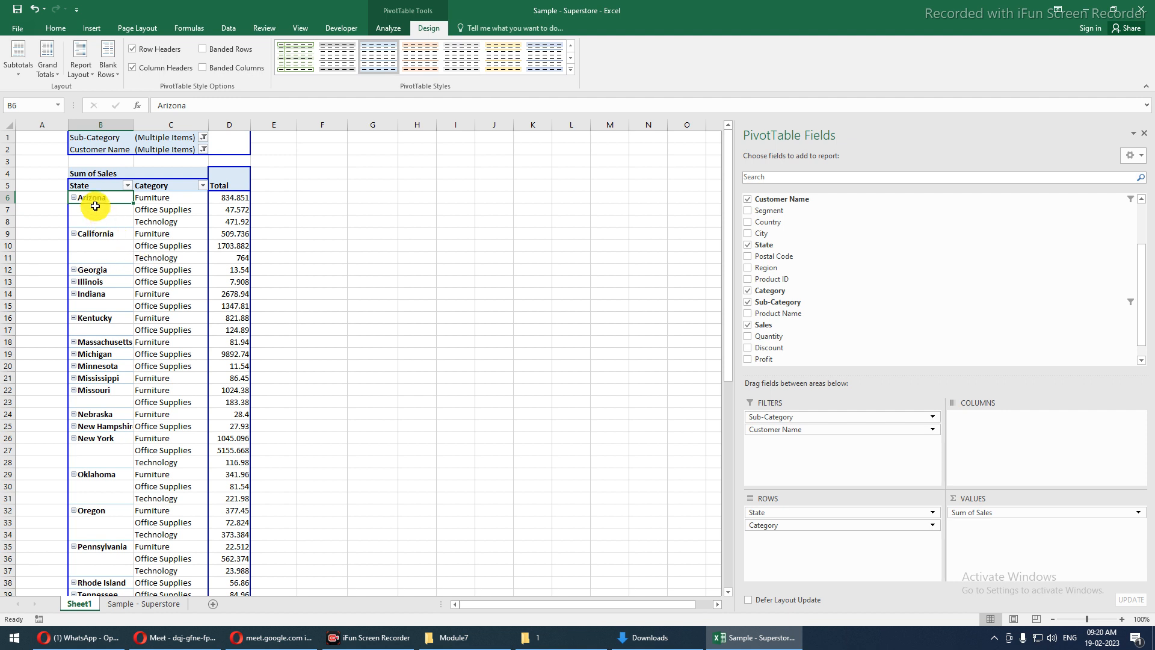
left_click_drag(93, 198, 216, 522)
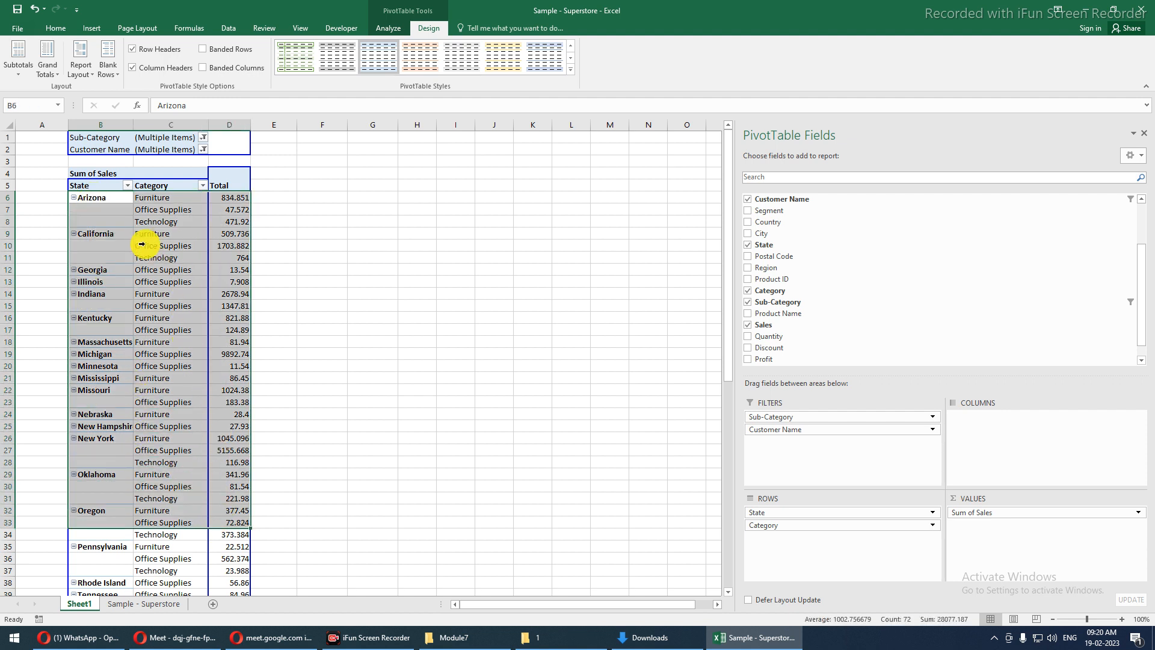
left_click(107, 205)
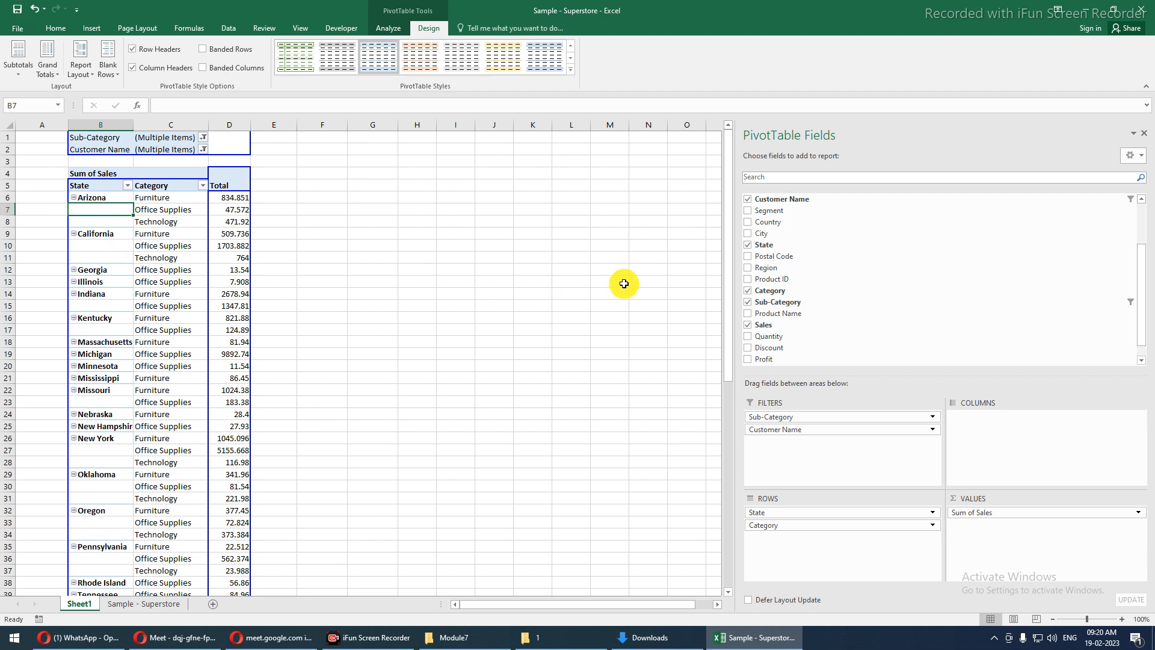
- Copy the whole State and Category pivot table without its filters and paste it as values starting at cell I2
left_click(95, 198)
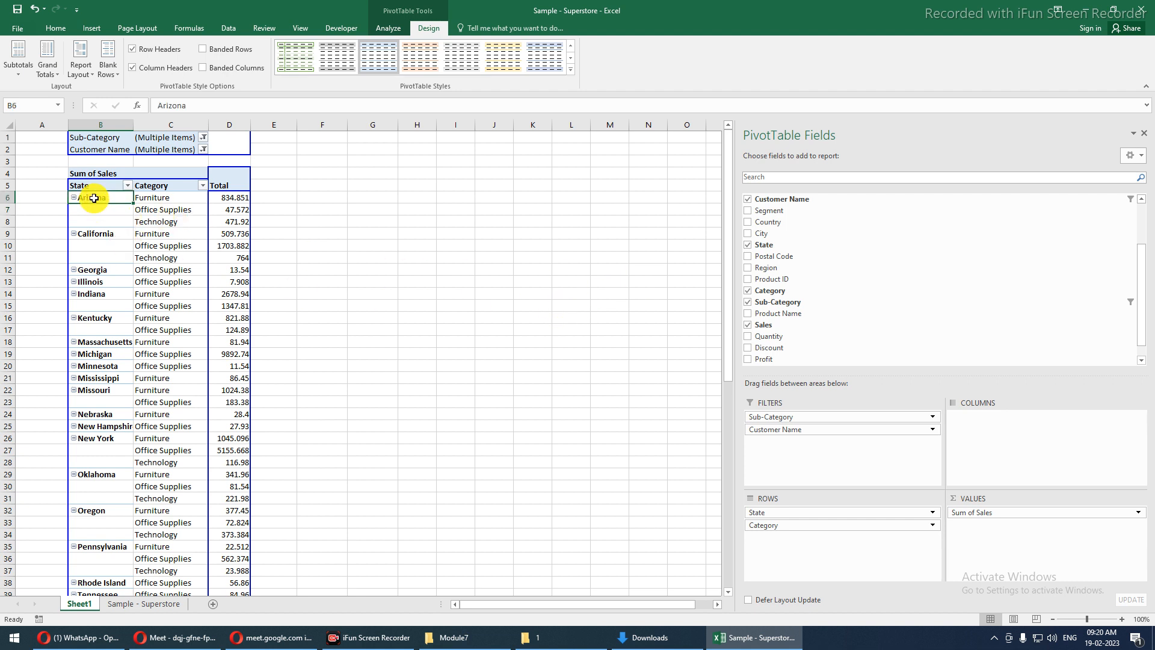
key("ctrl+a")
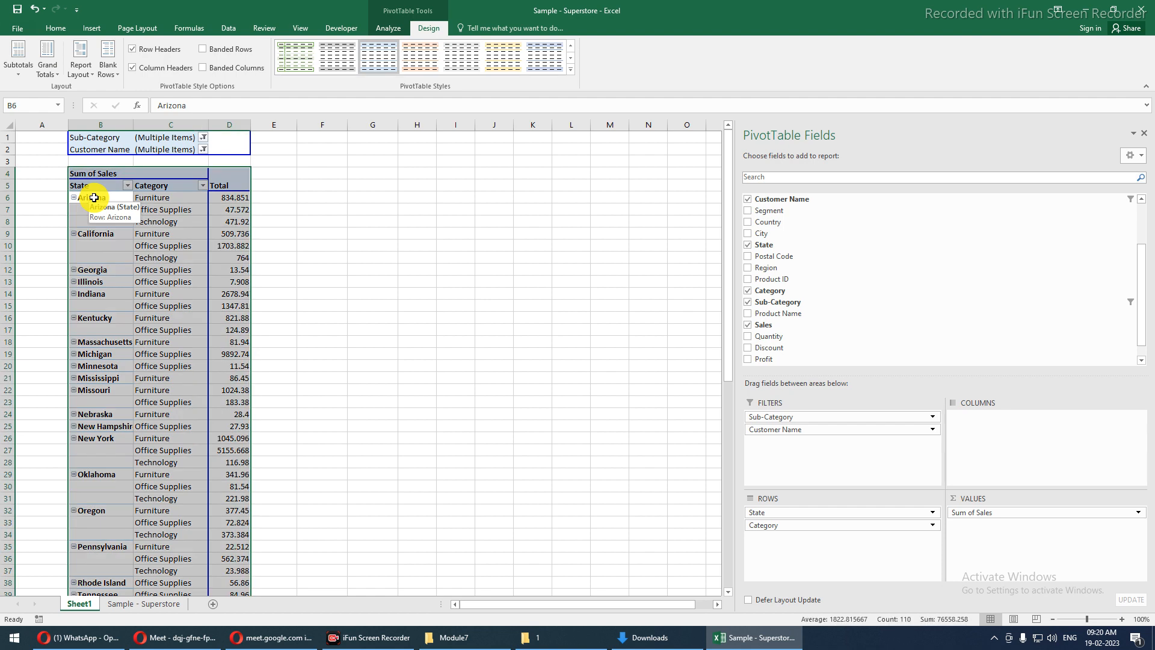
key("ctrl+c")
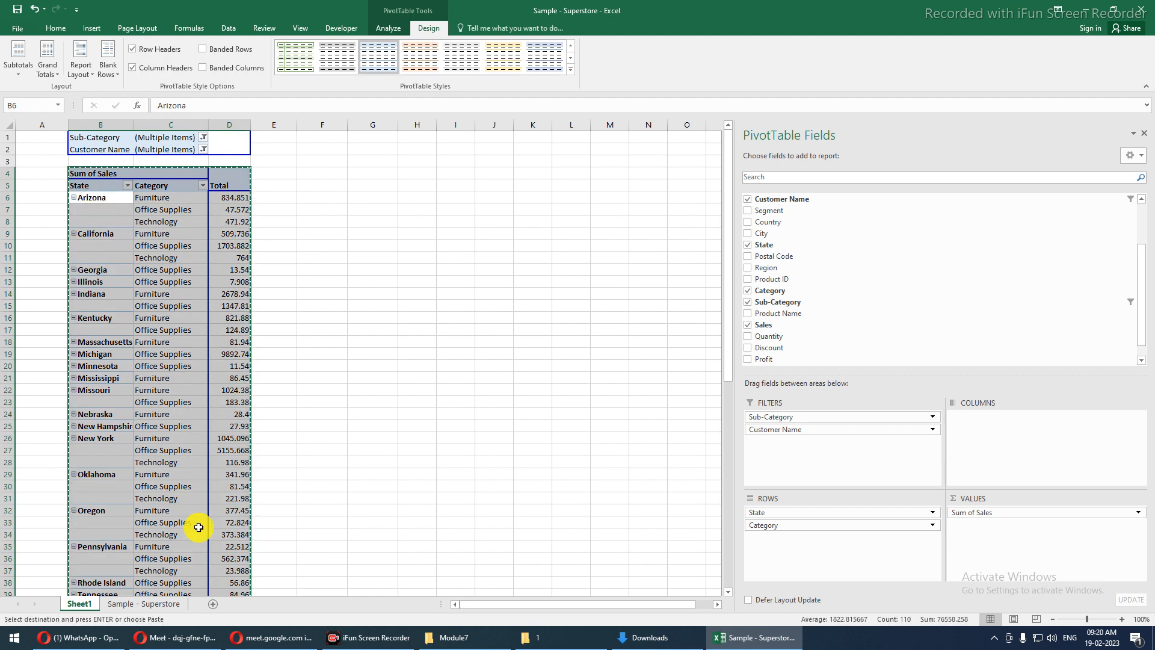
left_click(450, 147)
key("ctrl+alt+v")
key("v")
key("Return")
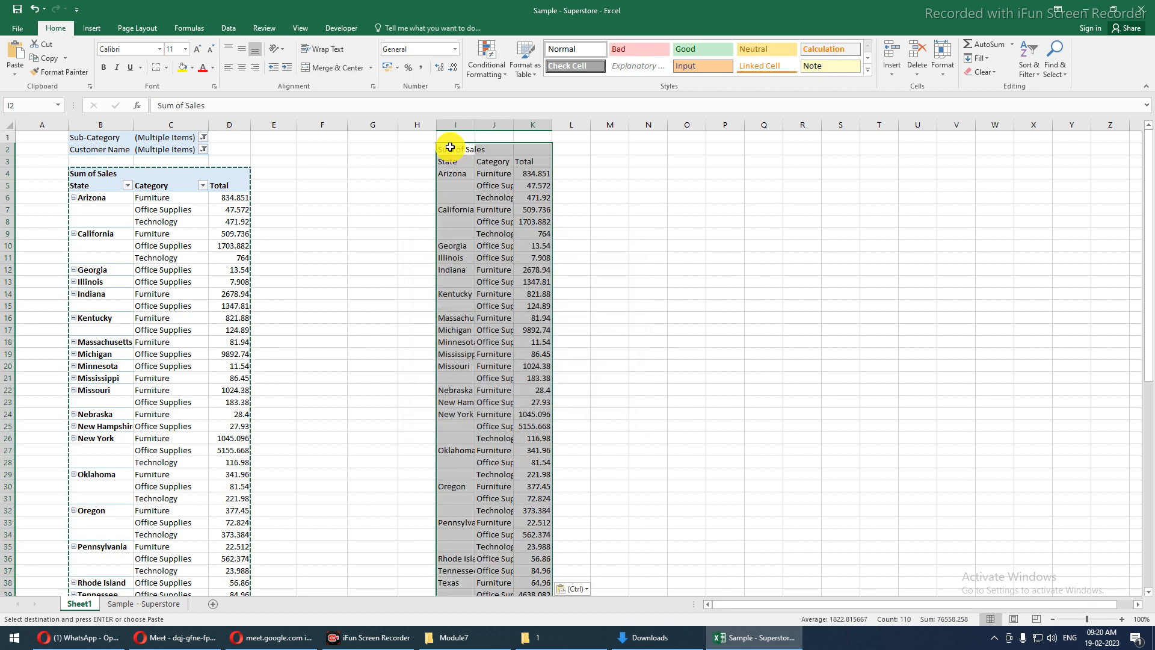
- Autofit column J so the full category names show in the pasted values table
double_click(513, 124)
mouse_move(451, 173)
left_mouse_down()
mouse_move(454, 205)
mouse_move(460, 174)
left_mouse_up()
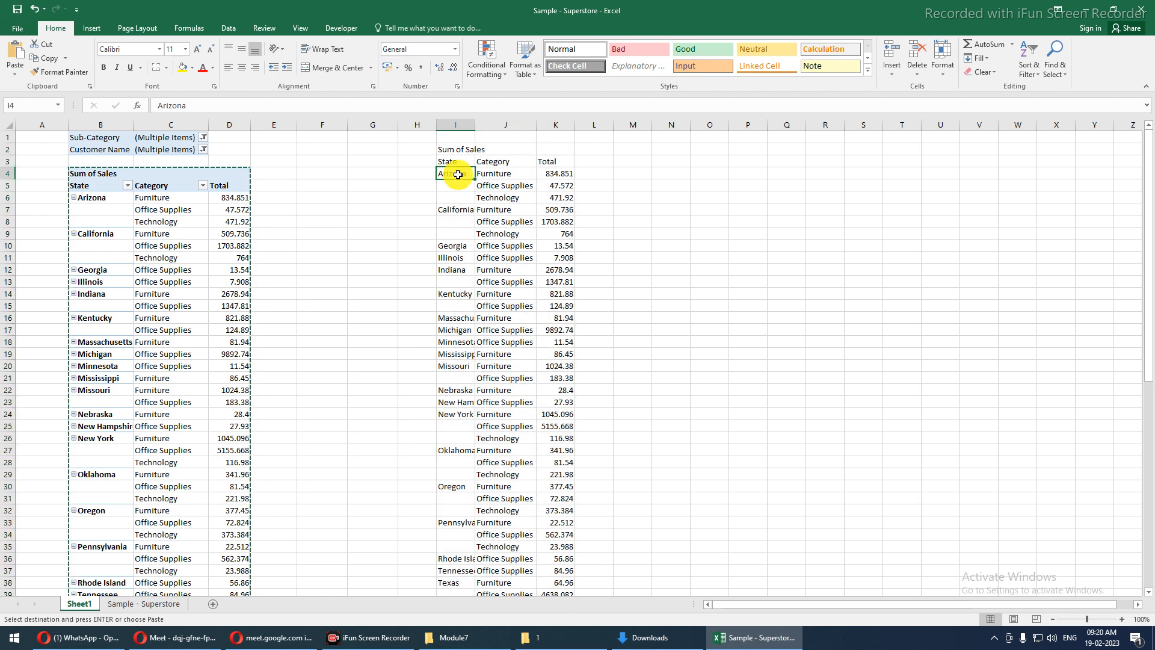
left_click(497, 177)
left_click(462, 186)
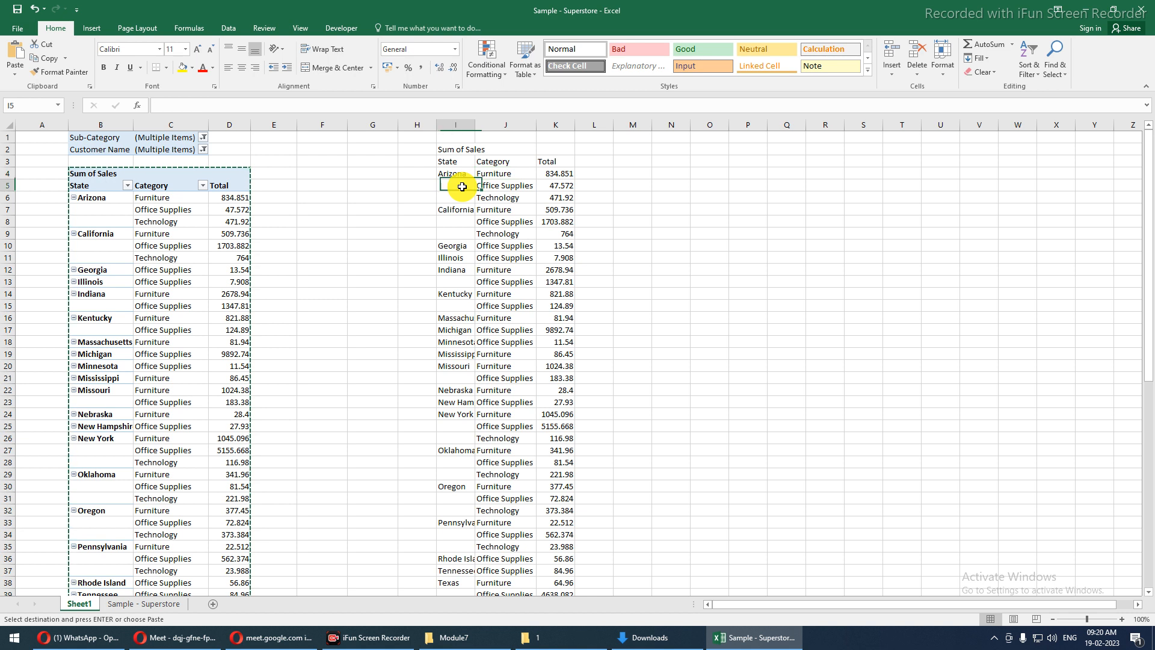
left_click(479, 185)
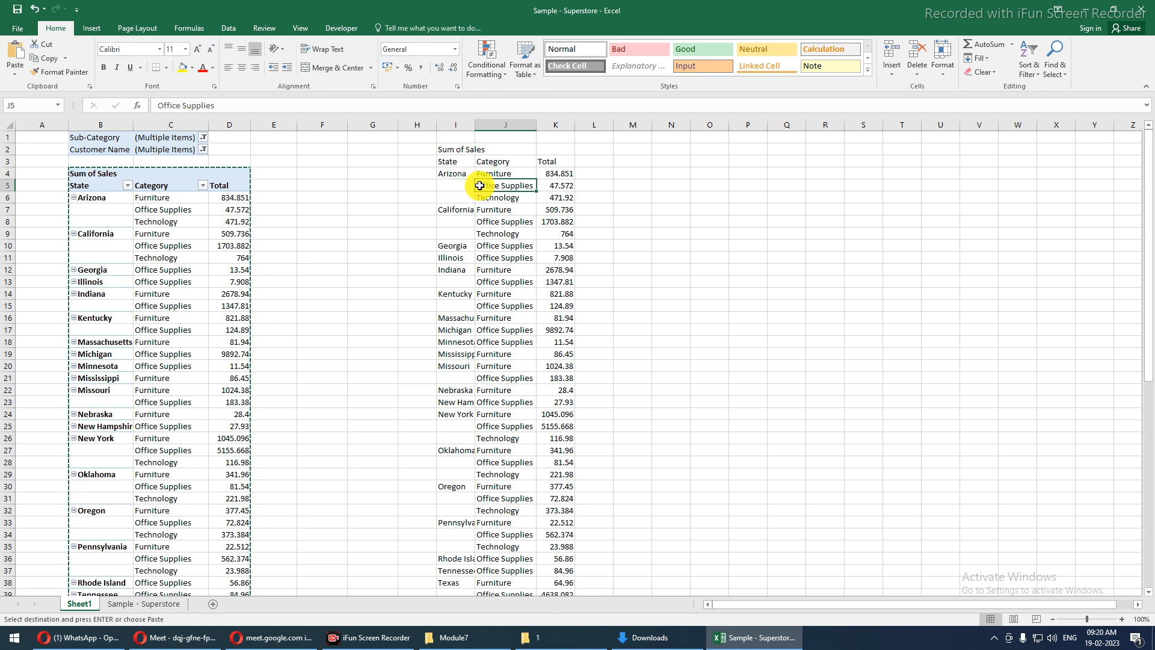
left_click(549, 184)
- Enter the headers Sate, Category and Sales Total in cells R3, S3 and T3
left_click(812, 161)
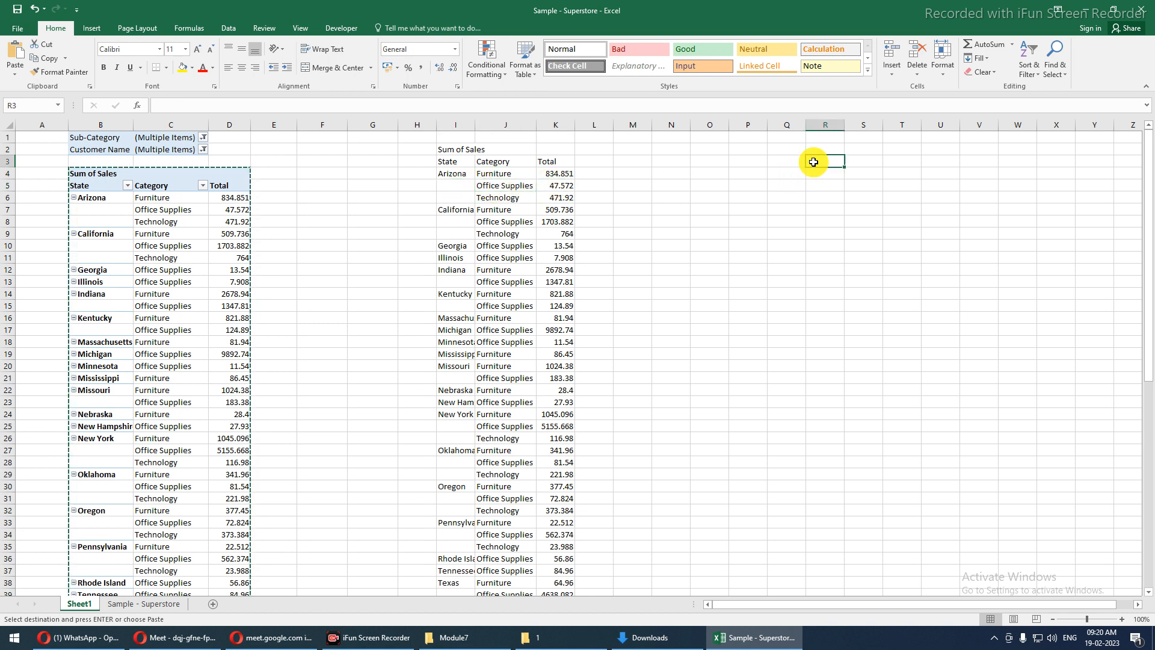
type("Sa")
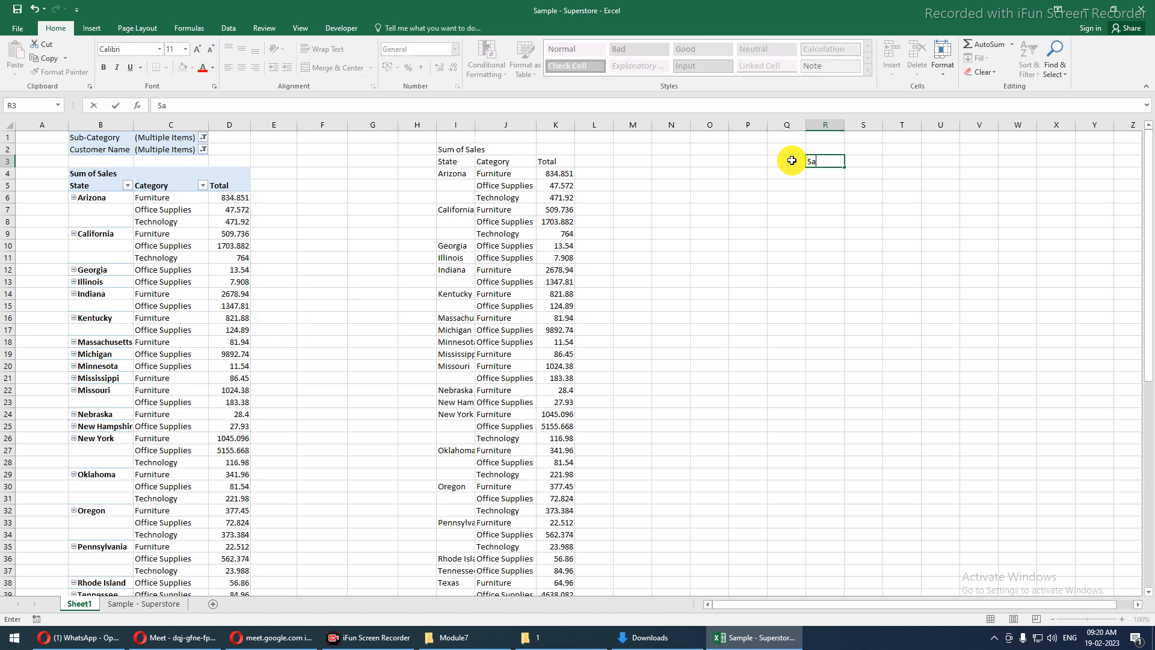
type("te")
key("Tab")
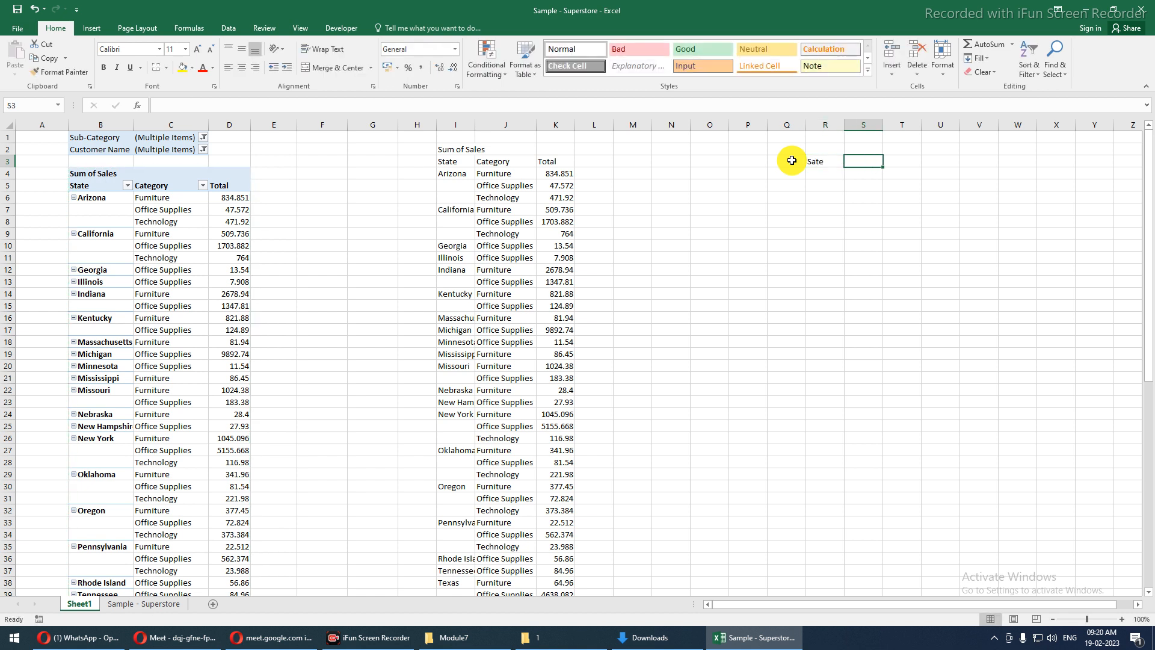
type("Category")
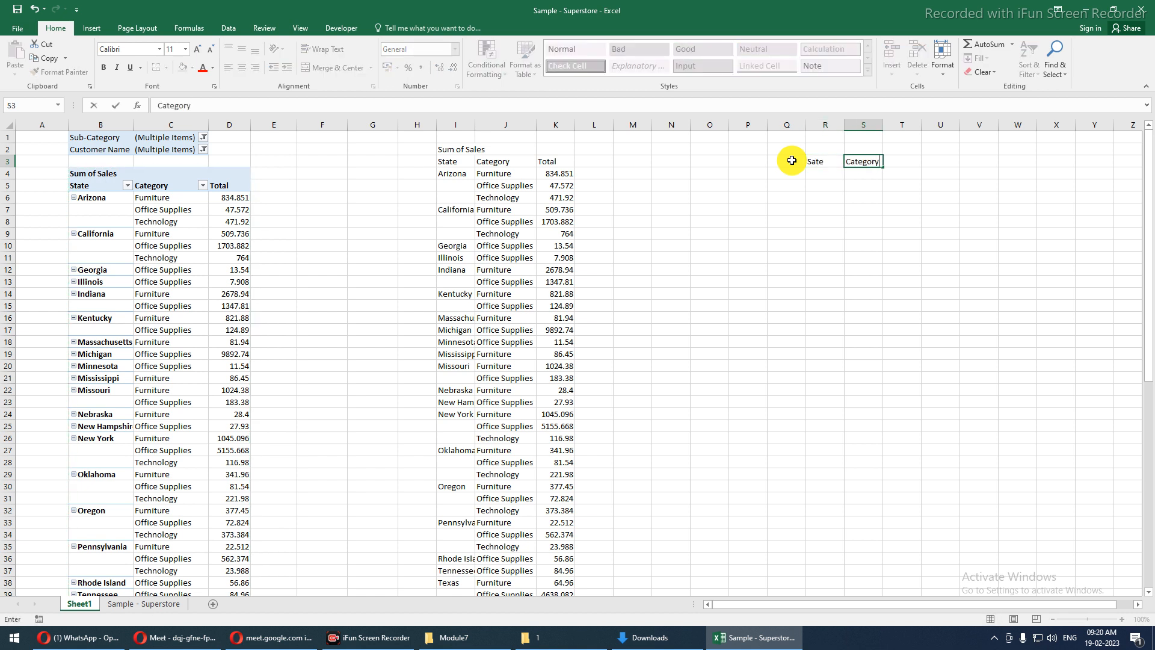
key("Return")
left_click(899, 165)
type("Sales T")
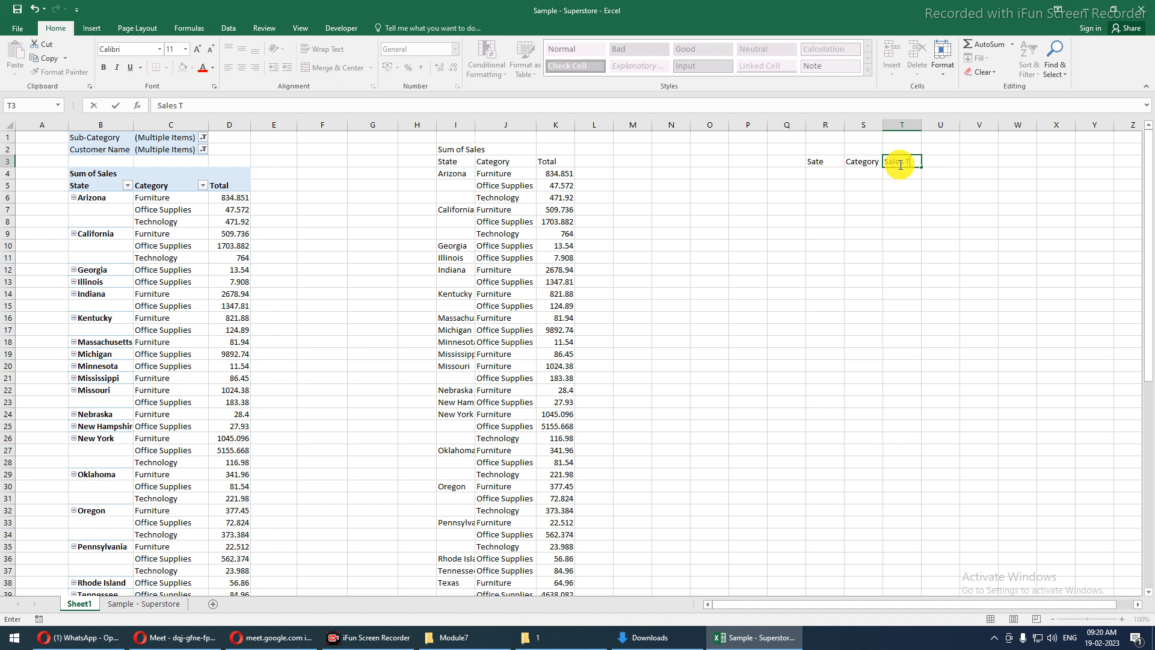
key("Return")
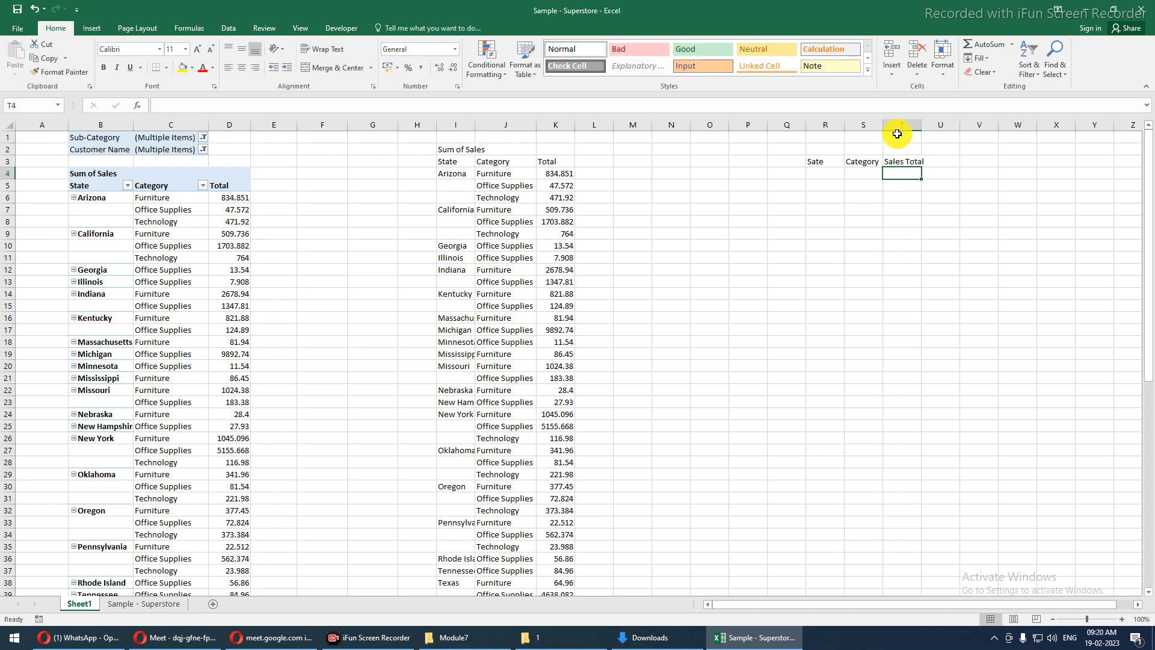
- Copy the Arizona label from cell I4 of the pasted table into cell R4 under the first header
left_click(439, 176)
key("ctrl+c")
left_click(825, 174)
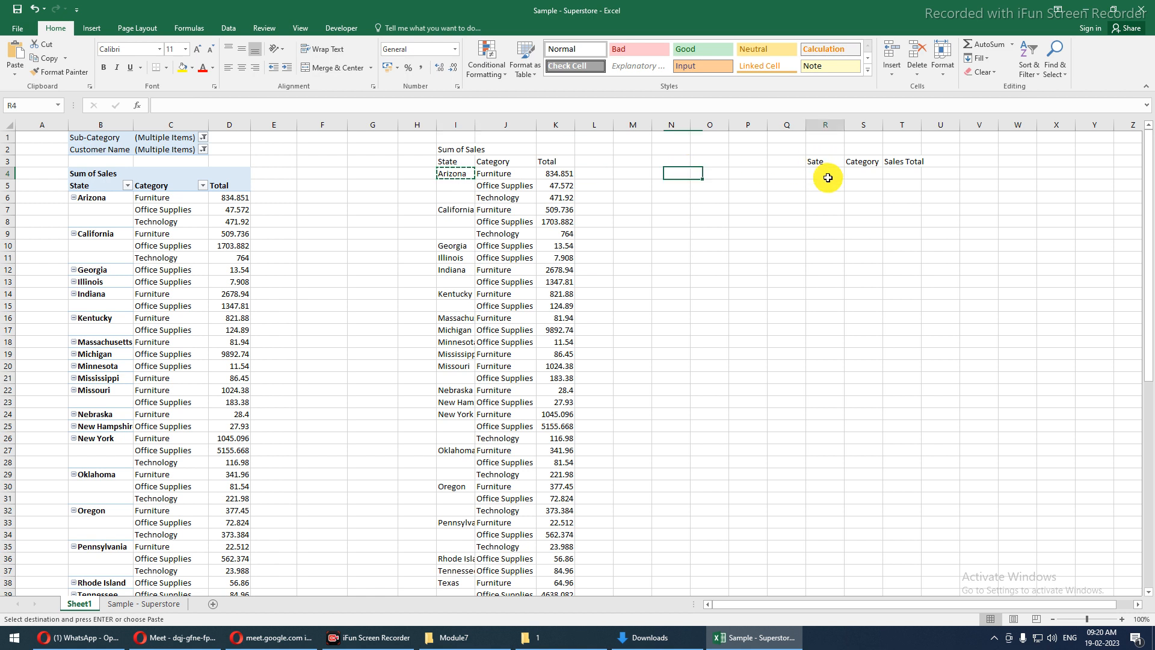
key("ctrl+v")
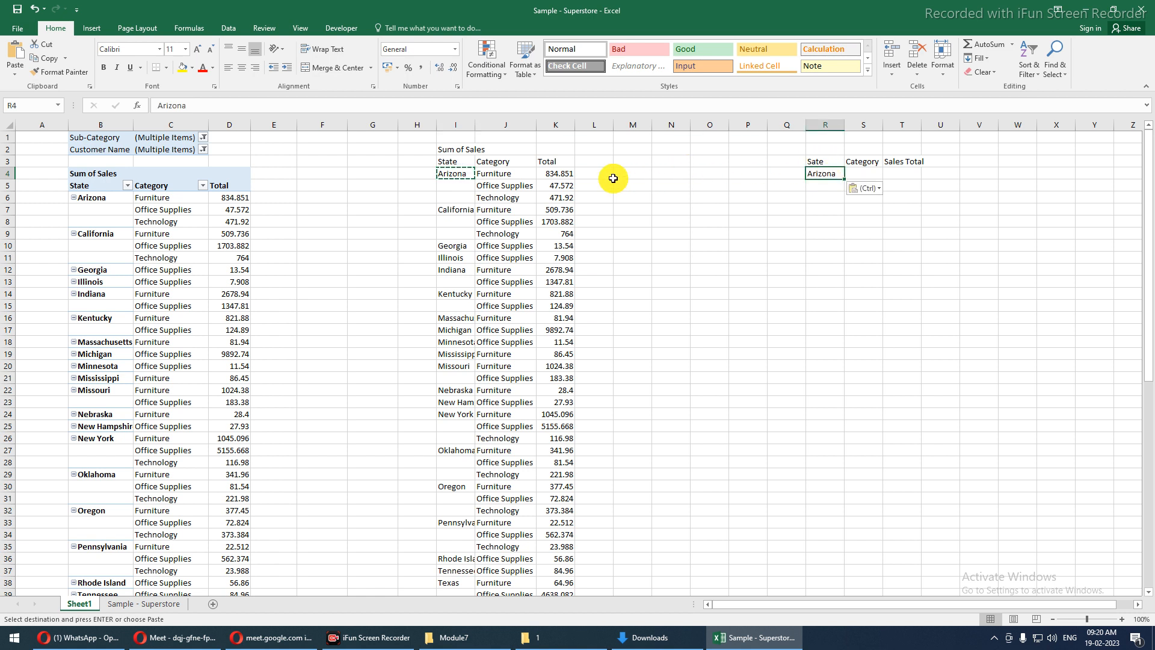
- Copy Office Supplies and Technology from J5:J6 into the Category column starting at cell S4
left_click(492, 187)
left_click_drag(491, 185, 496, 197)
key("ctrl+c")
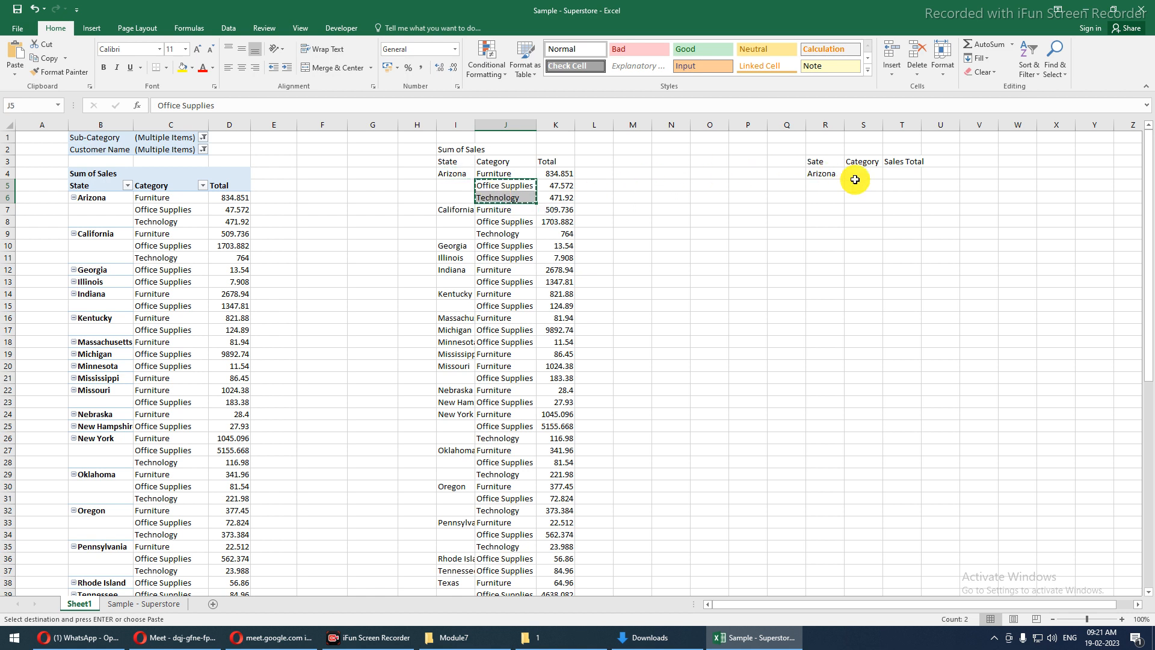
left_click(855, 176)
key("ctrl+v")
- Fill Arizona down from R4 to R5 and widen column S to fit its category names
left_click_drag(820, 175, 825, 184)
key("ctrl+d")
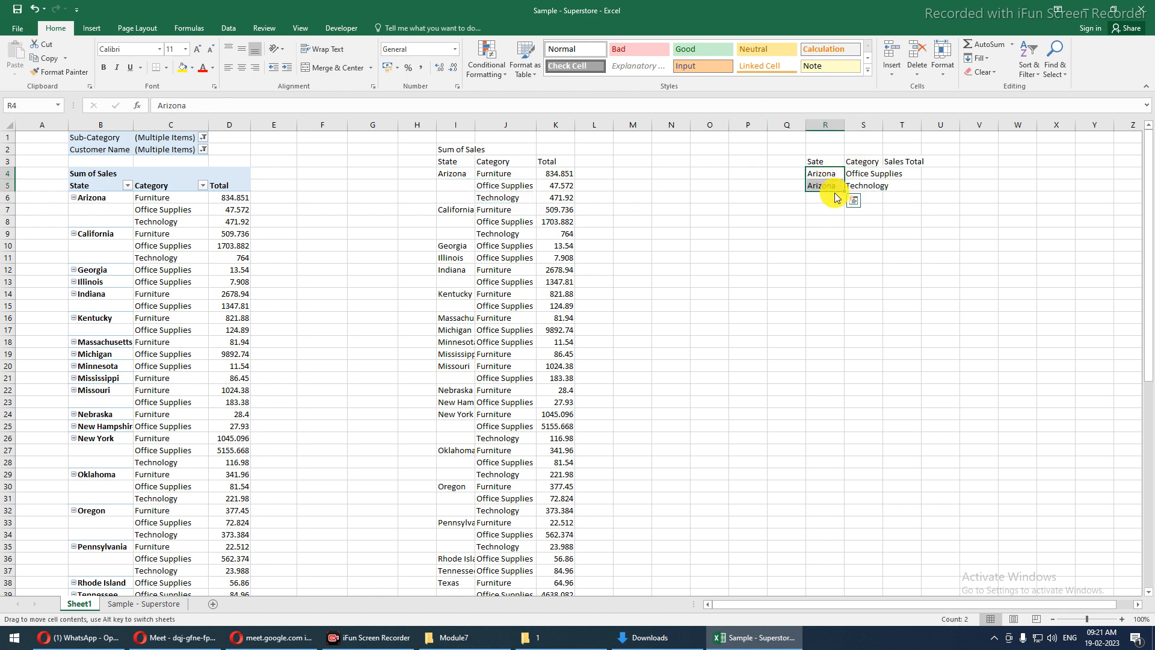
left_click_drag(879, 122, 905, 122)
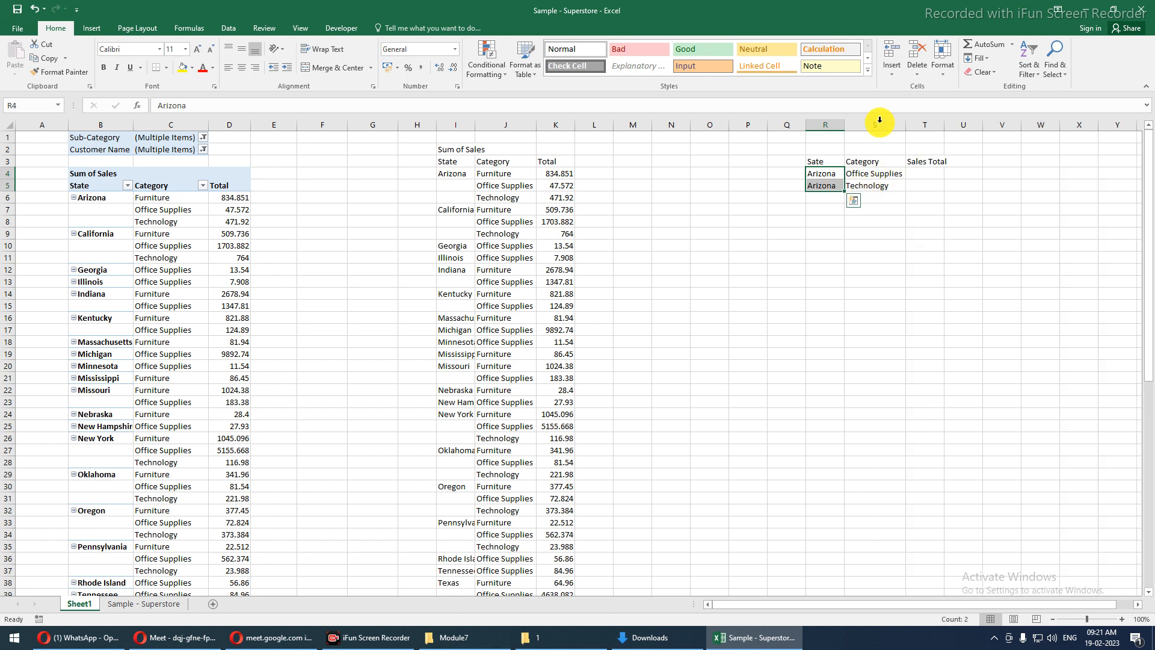
left_click_drag(910, 174, 909, 184)
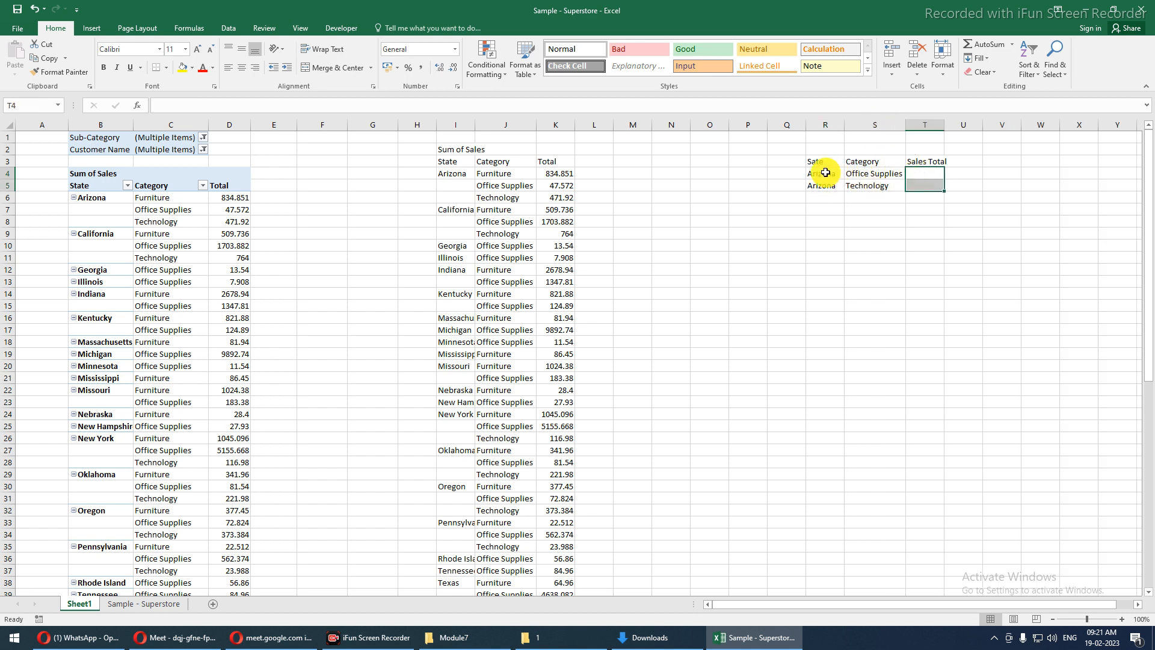
- Fill the blank state cells of the pasted table with Arizona in I5:I6 and California in I8:I9
left_click(464, 189)
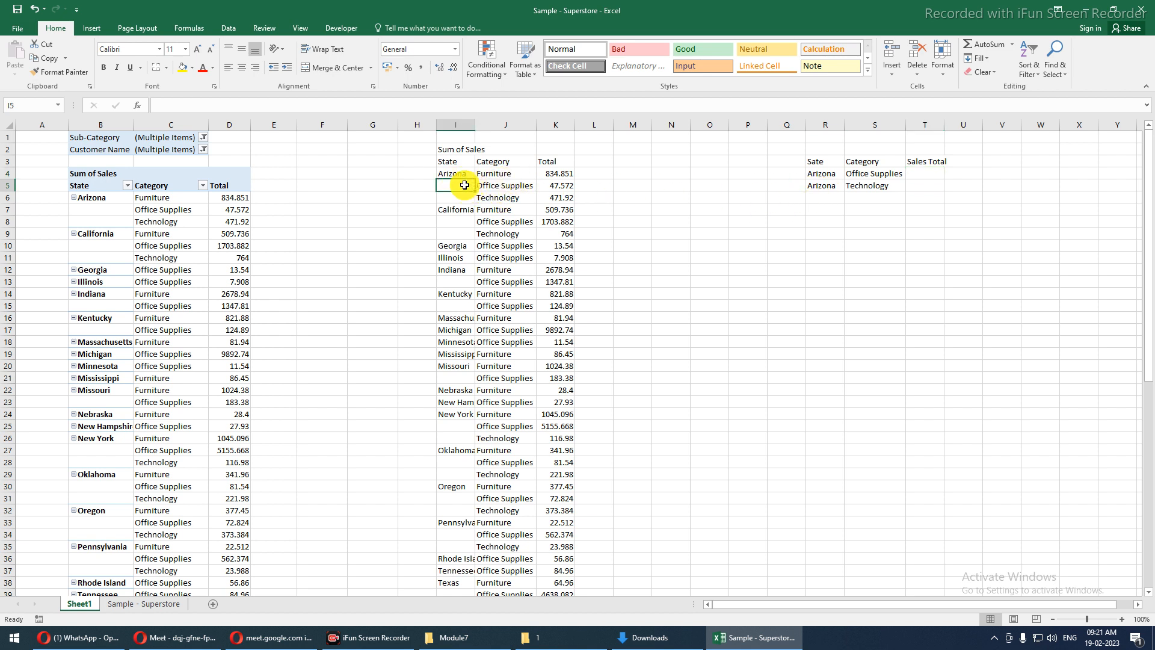
left_click_drag(448, 174, 462, 197)
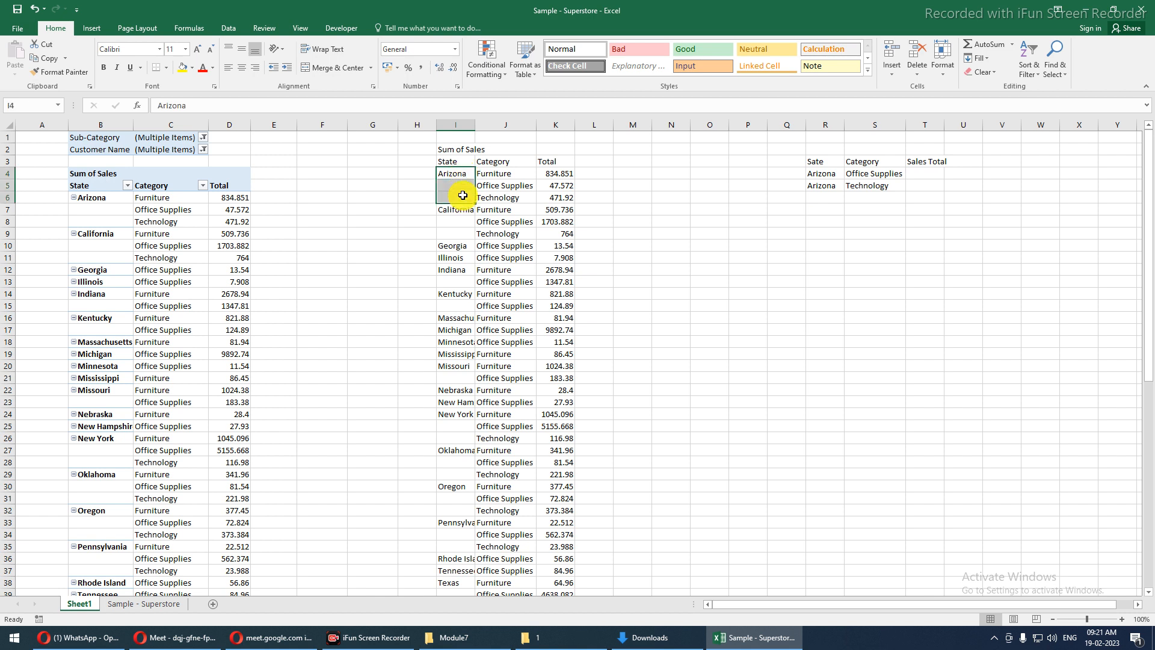
key("ctrl+v")
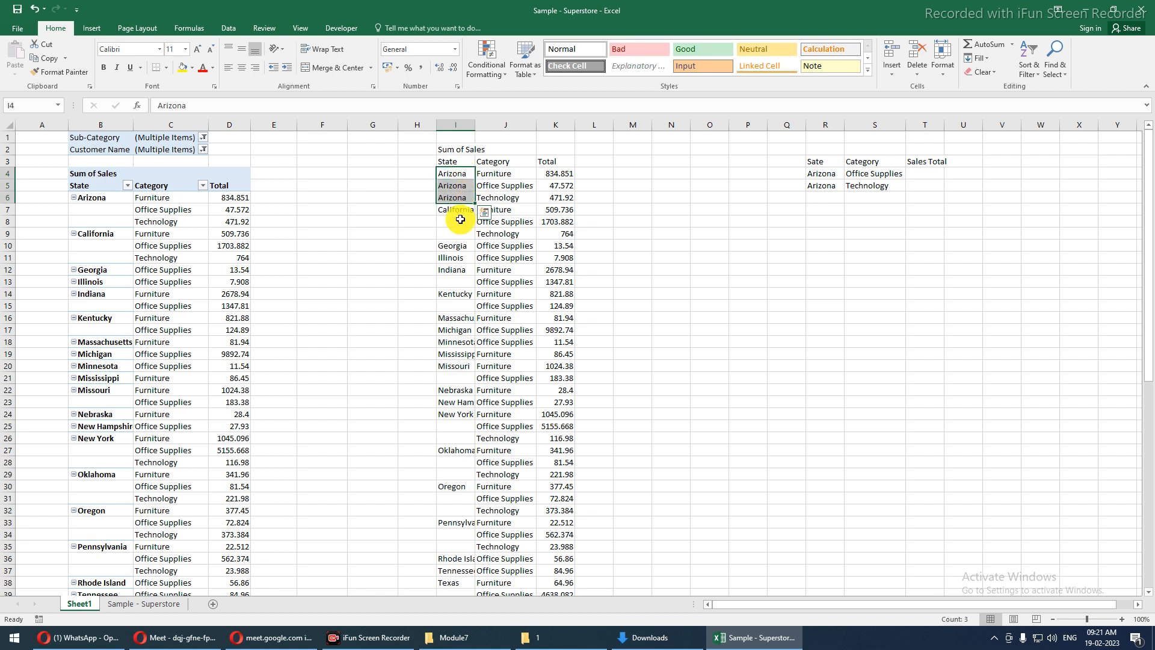
left_click_drag(461, 210, 462, 231)
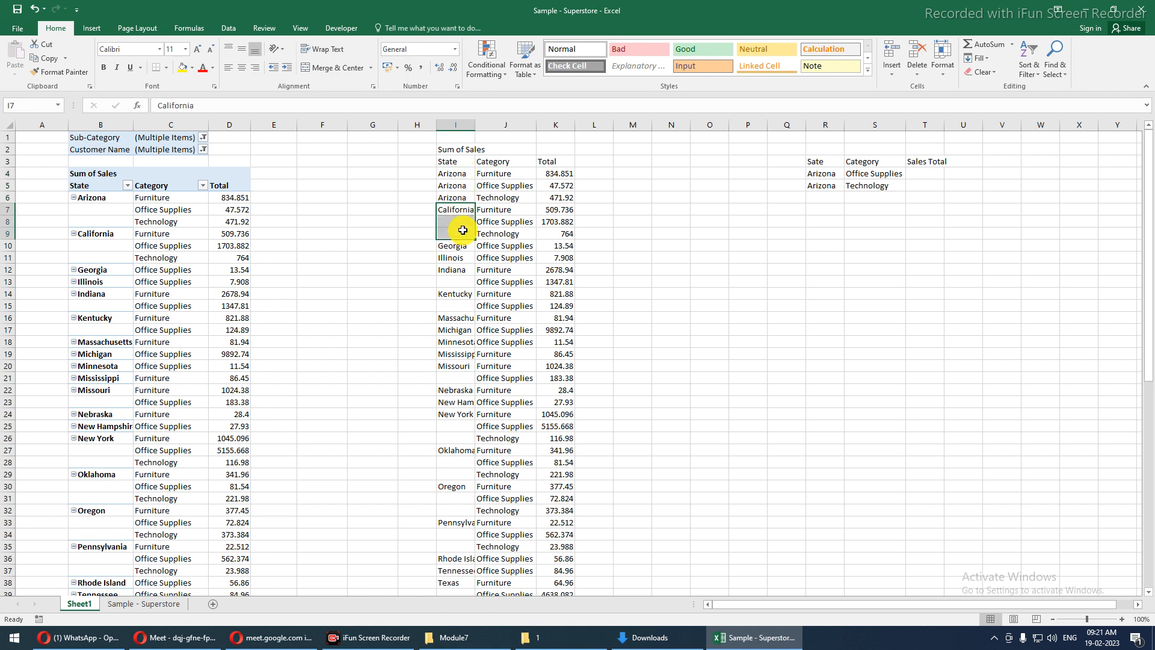
key("ctrl+d")
key("ctrl+q")
left_click(746, 259)
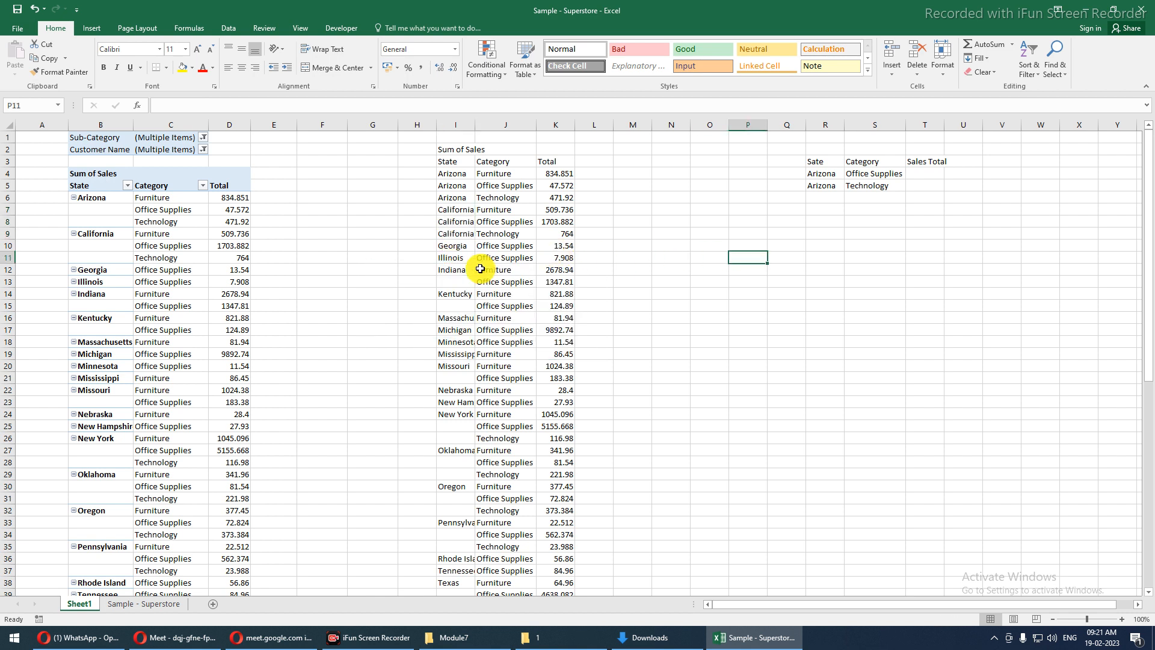
- Fill Indiana down into I13 and Kentucky down into I15 of the pasted table
left_click_drag(458, 269, 459, 278)
key("ctrl+d")
left_click_drag(453, 295, 450, 305)
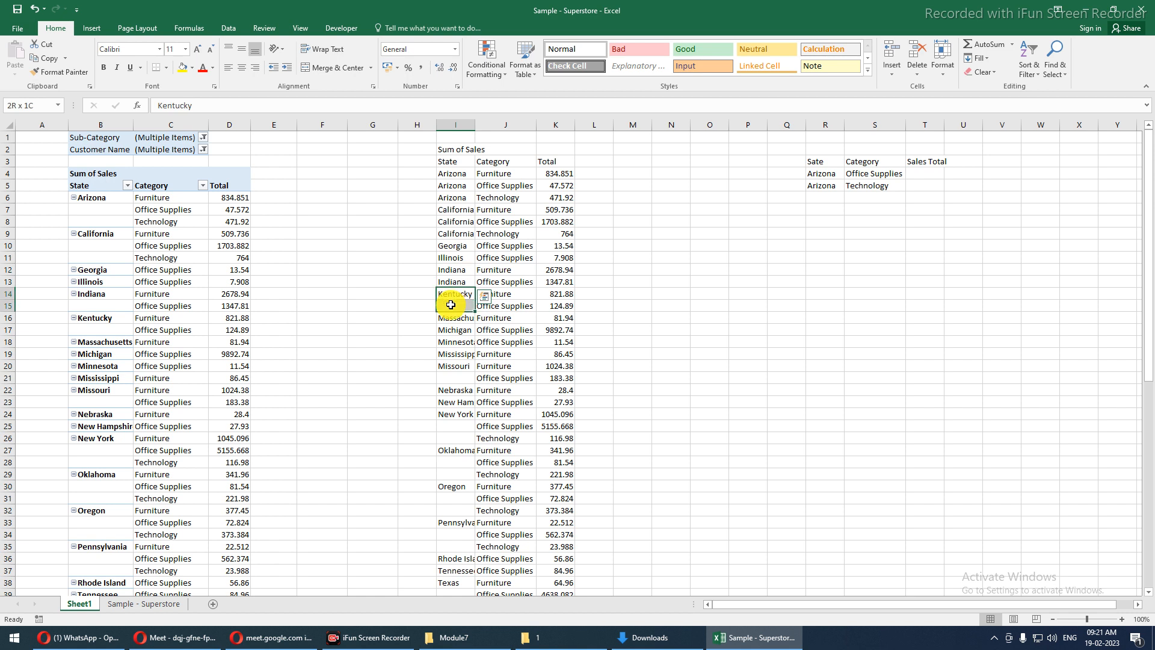
key("ctrl+d")
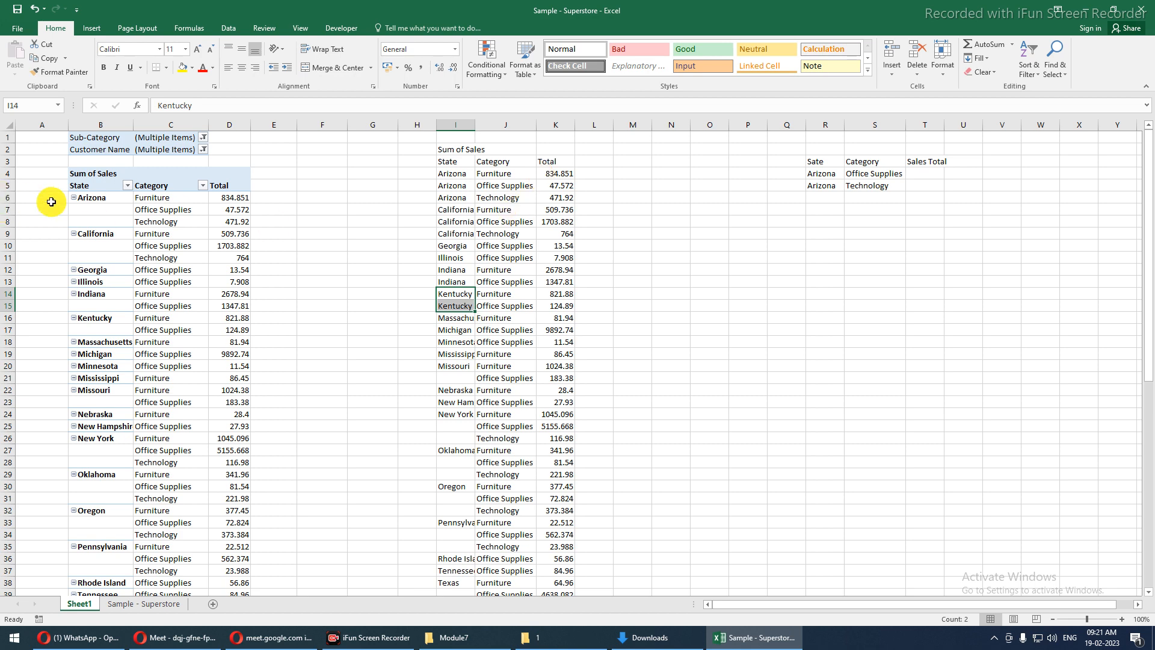
- Switch the pivot table's report layout to Compact Form and check the rows of the Arizona group
left_click(125, 223)
left_click(189, 221)
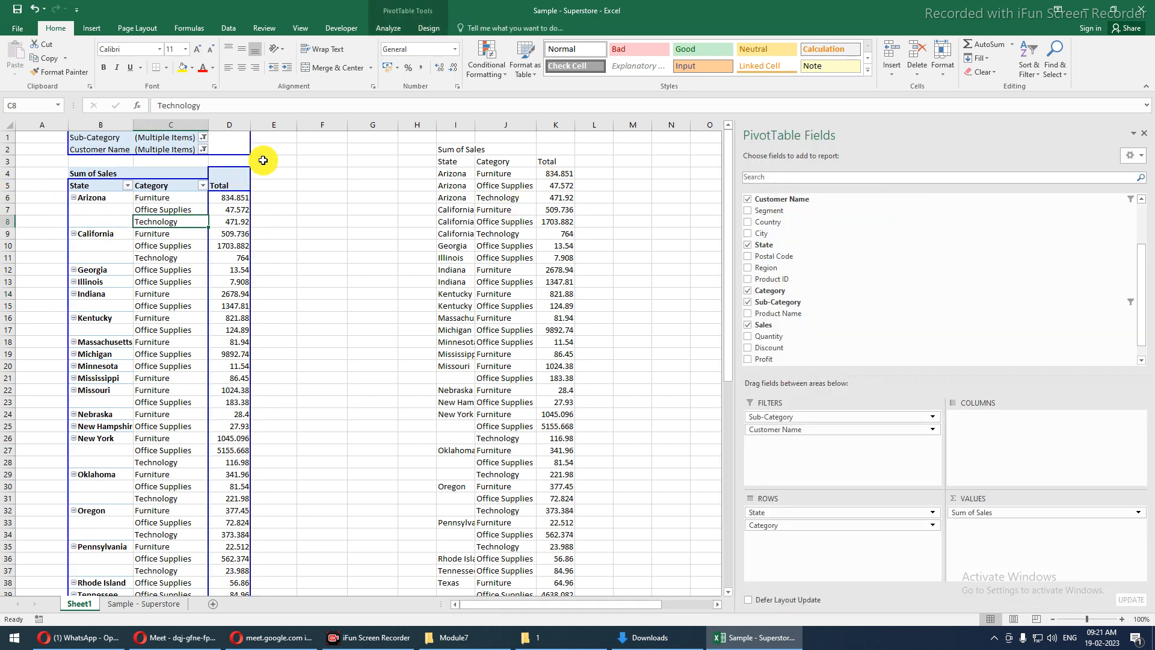
left_click(415, 30)
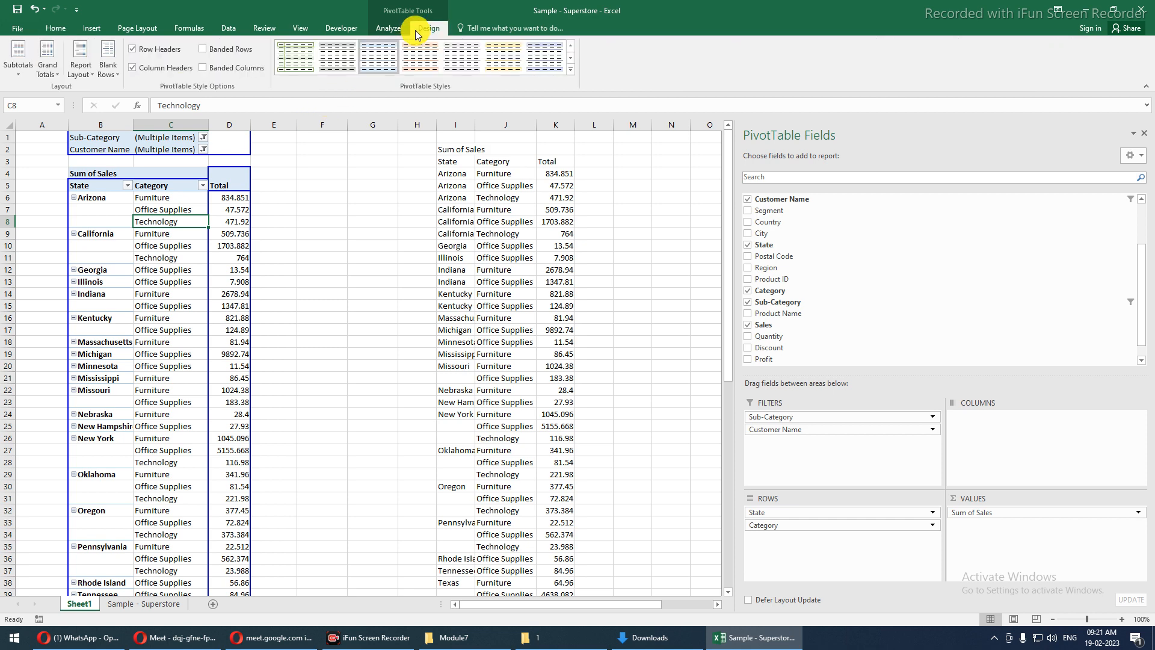
left_click(84, 74)
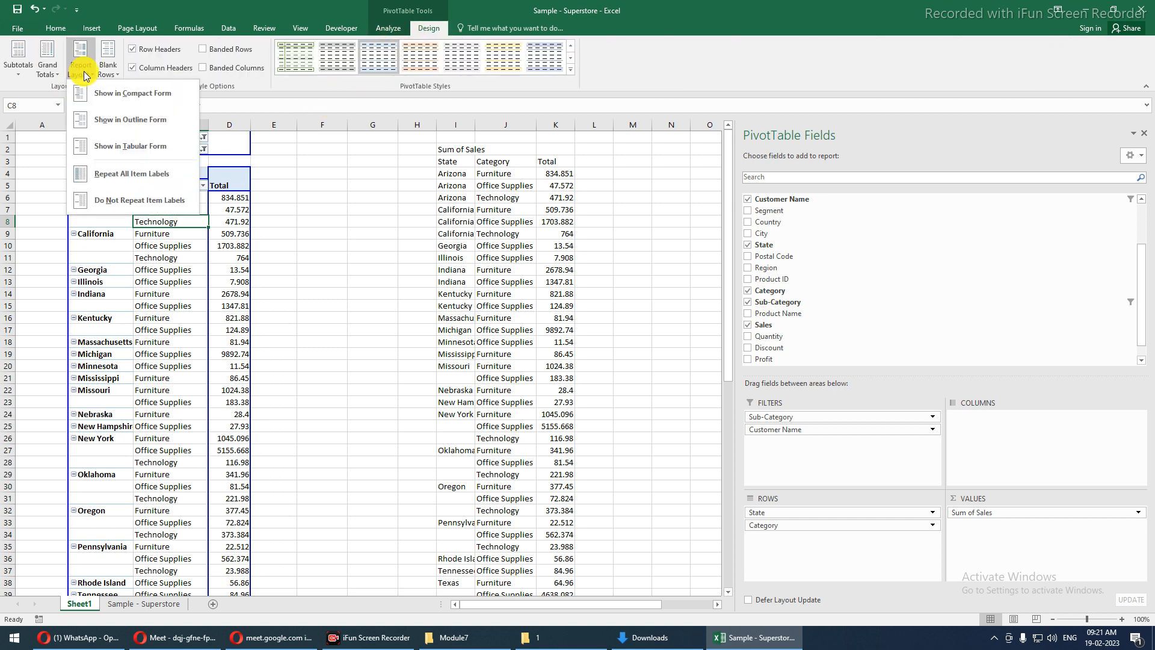
left_click(103, 101)
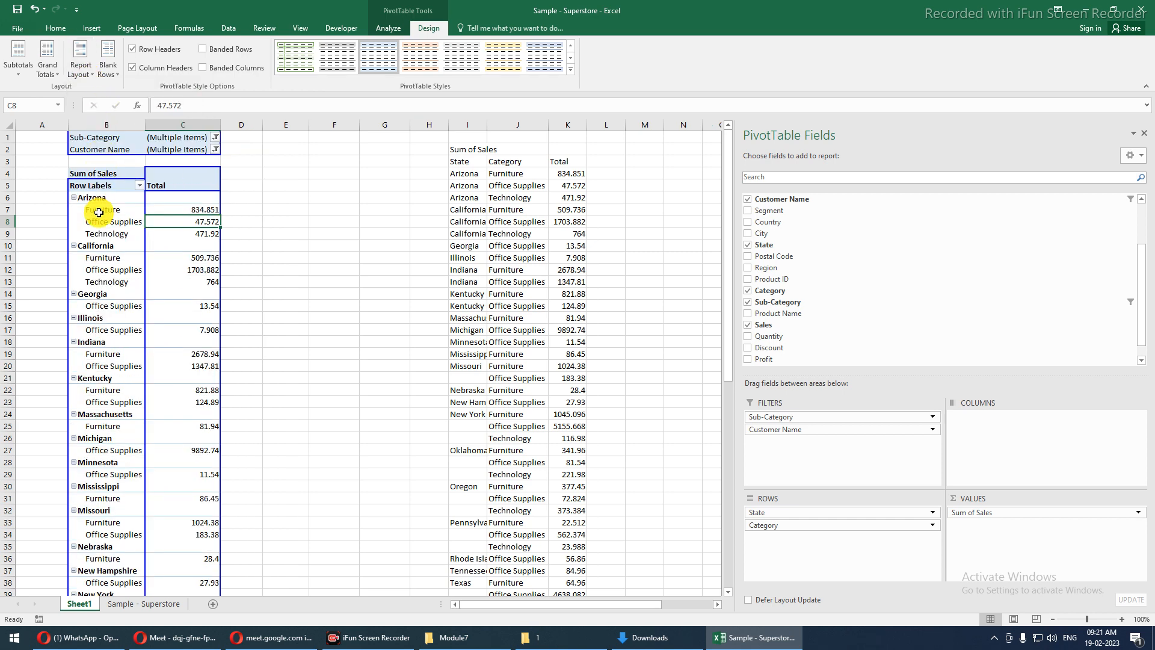
left_click(82, 197)
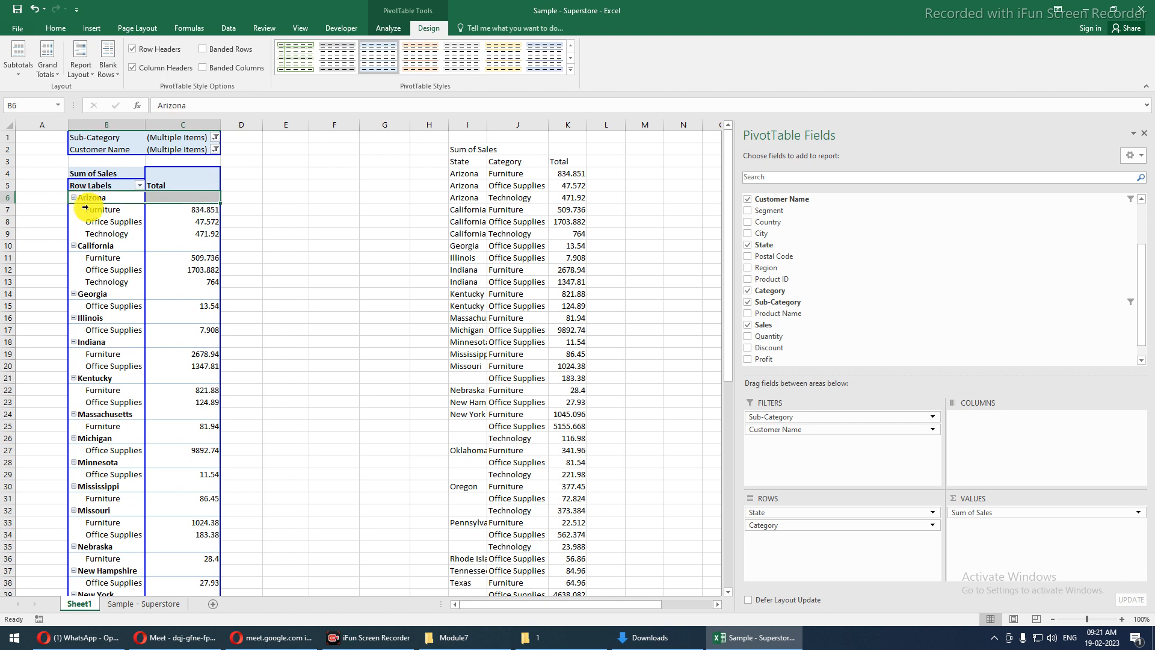
left_click(82, 211)
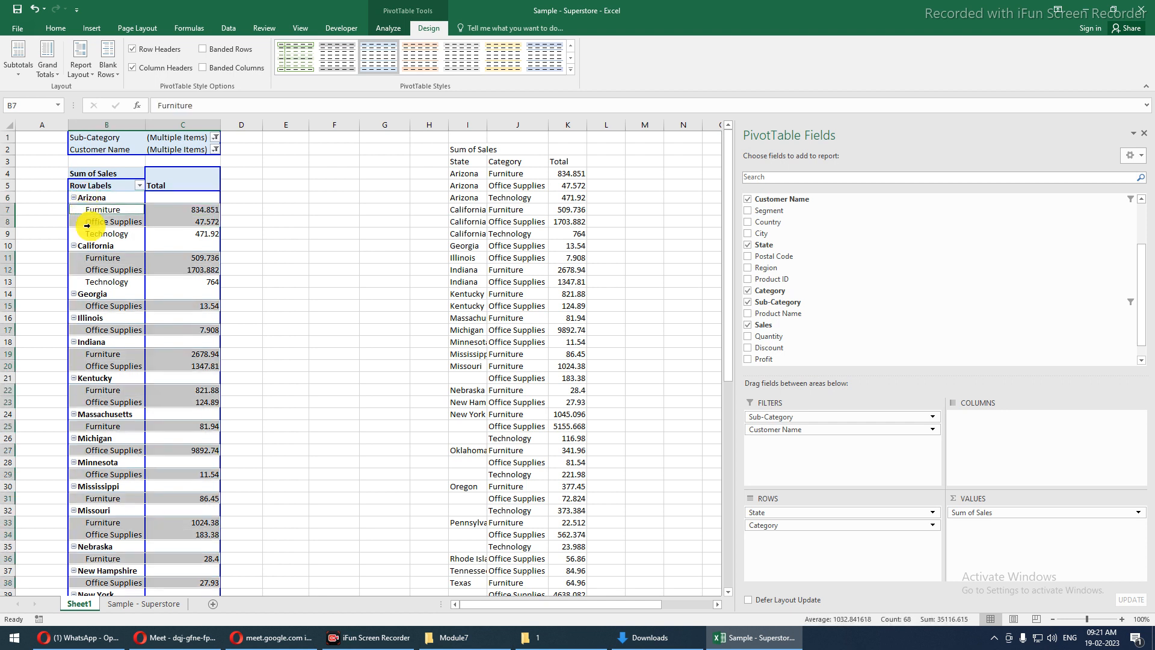
left_click(93, 226)
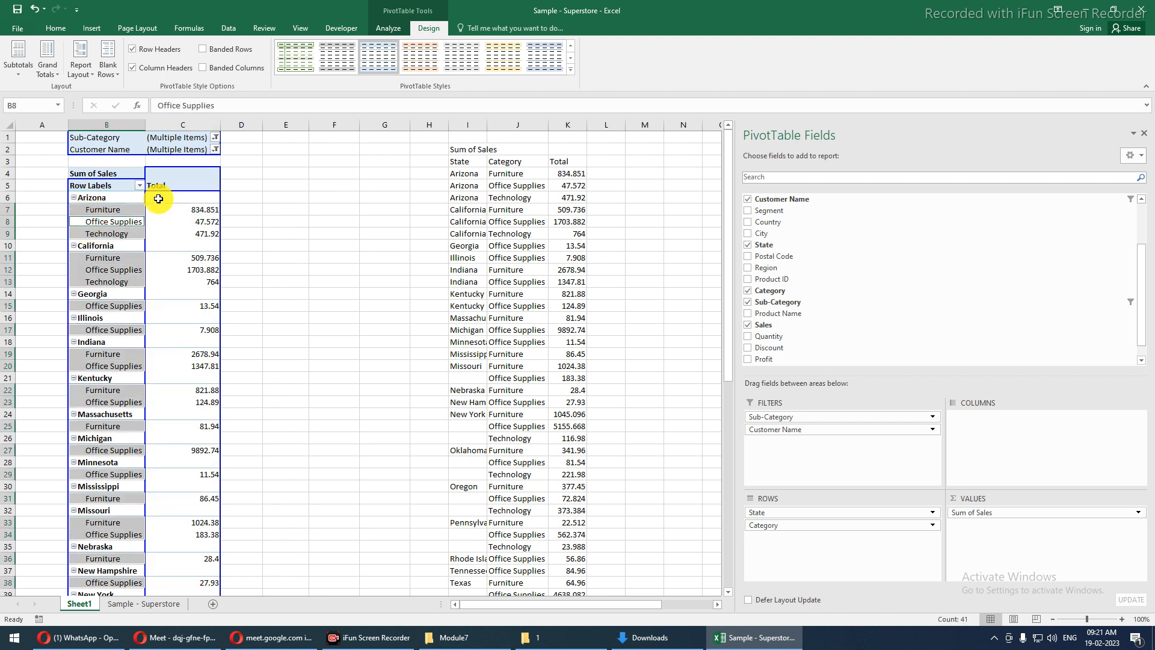
- Switch the pivot table's report layout to Outline Form and check the category rows under Arizona
left_click(88, 71)
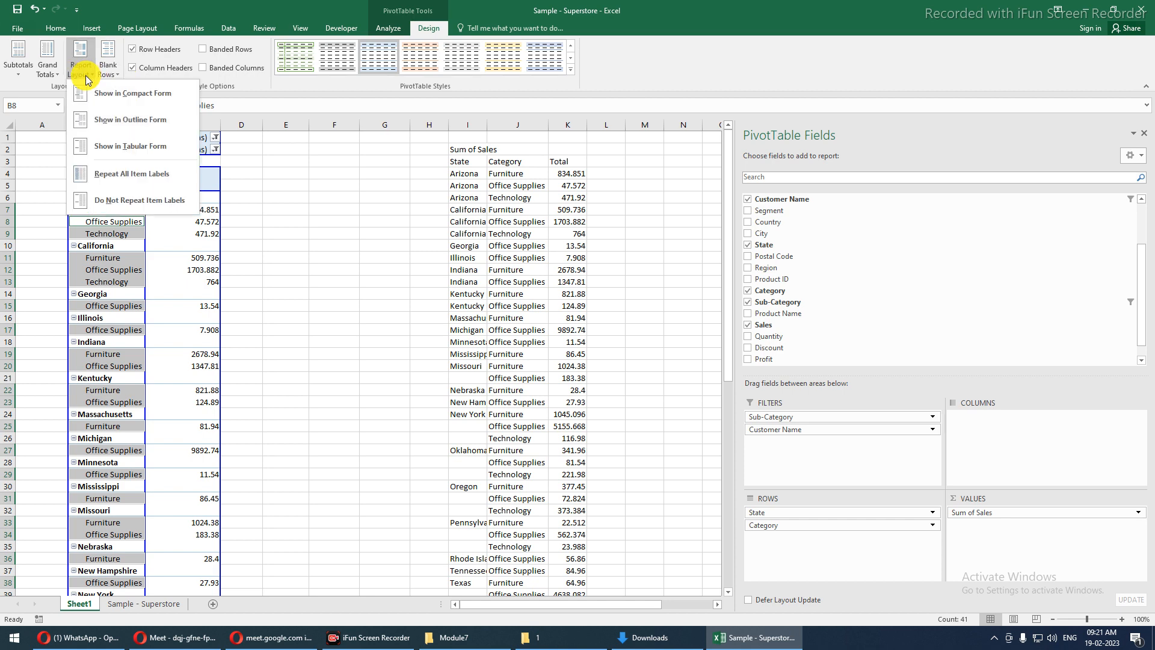
left_click(99, 119)
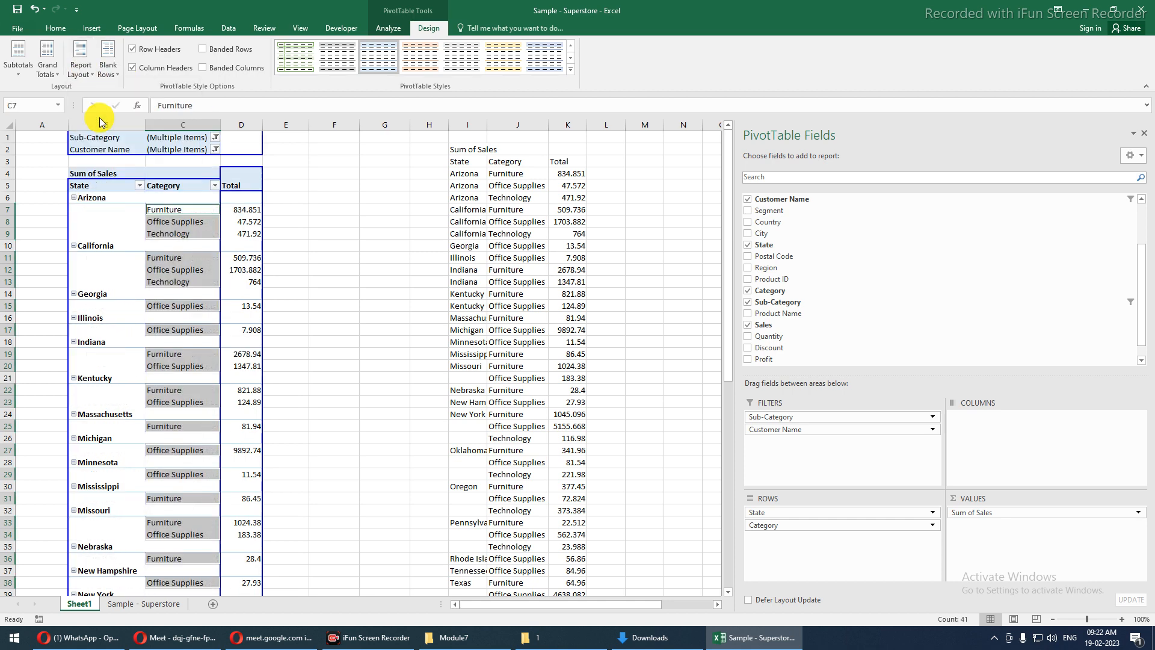
left_click(117, 209)
left_click_drag(117, 208, 157, 230)
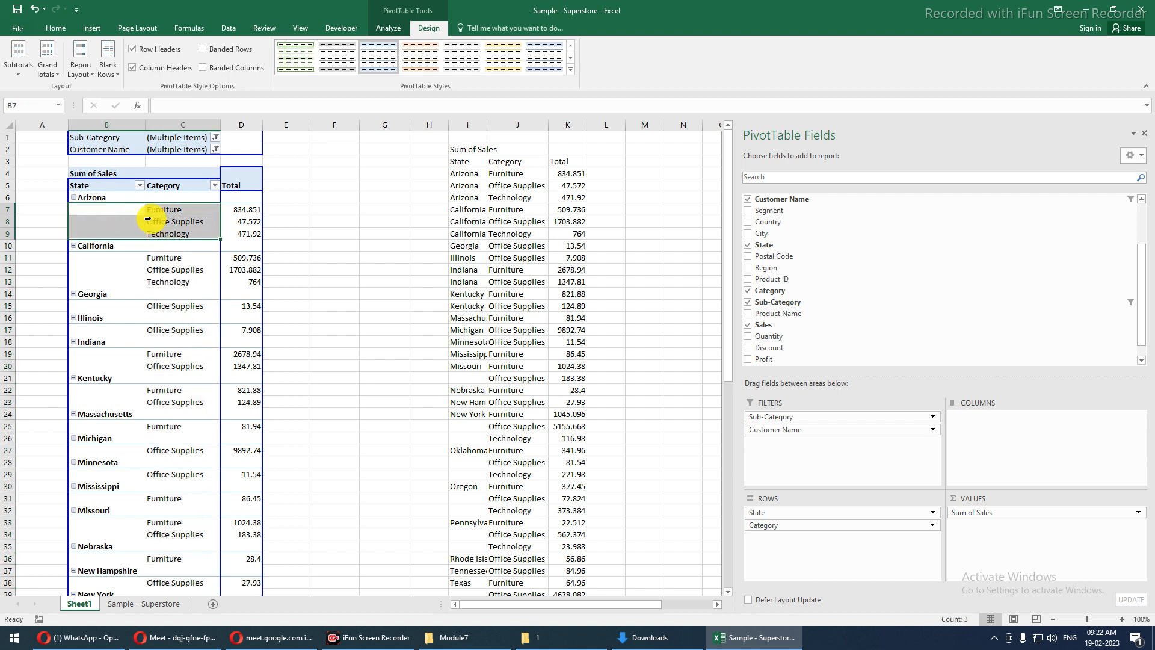
- Switch the pivot table's report layout to Tabular Form and check its Category column
left_click(77, 71)
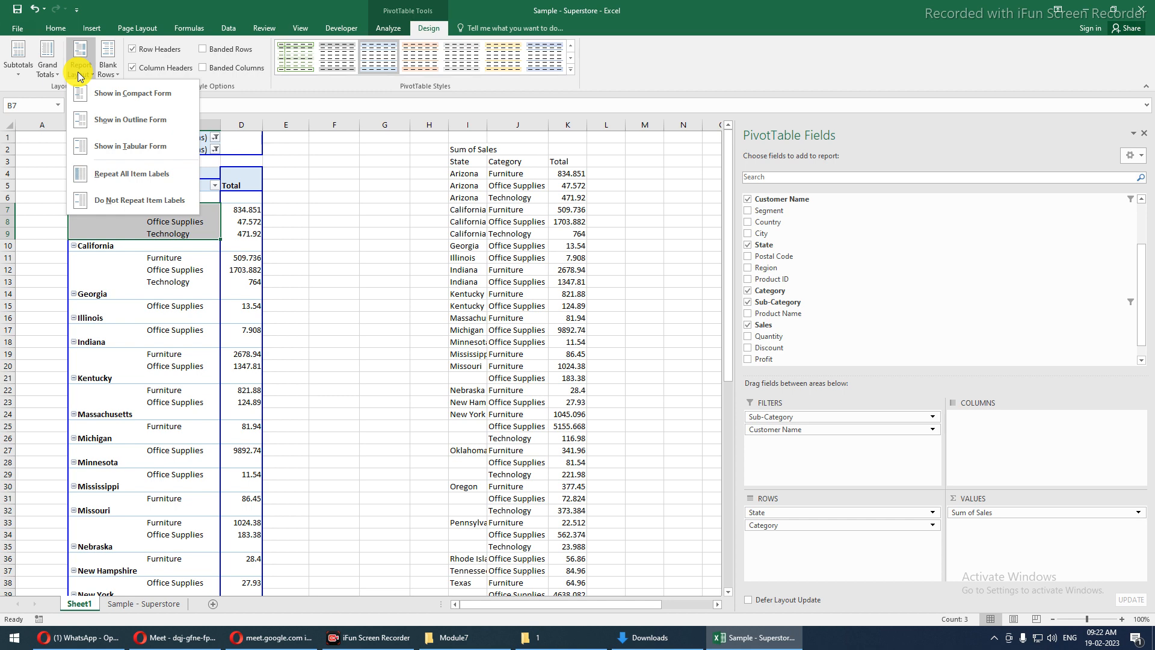
left_click(98, 148)
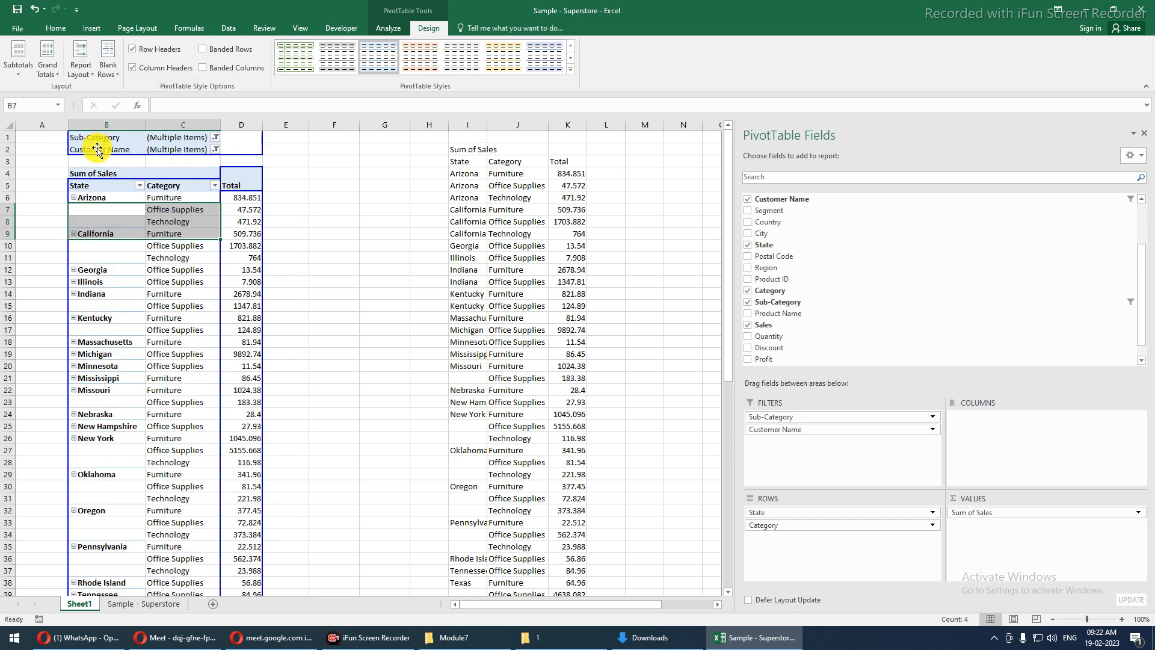
left_click_drag(167, 197, 176, 349)
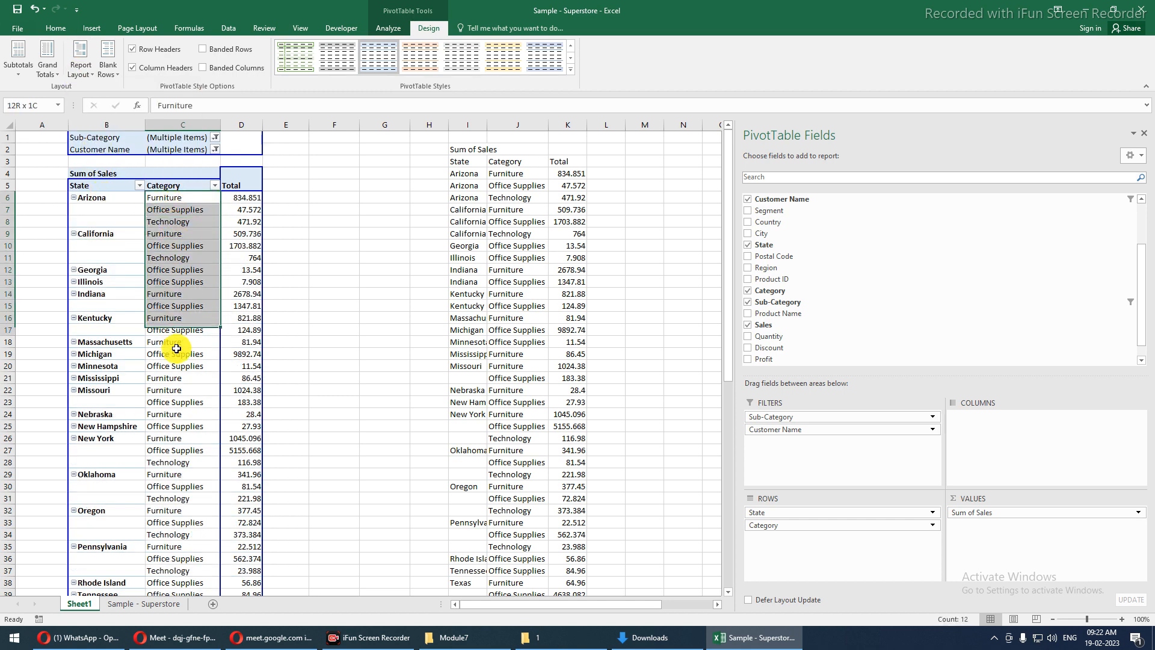
- Repeat all item labels in the tabular pivot table and check the State cells under Arizona
left_click_drag(114, 200, 112, 331)
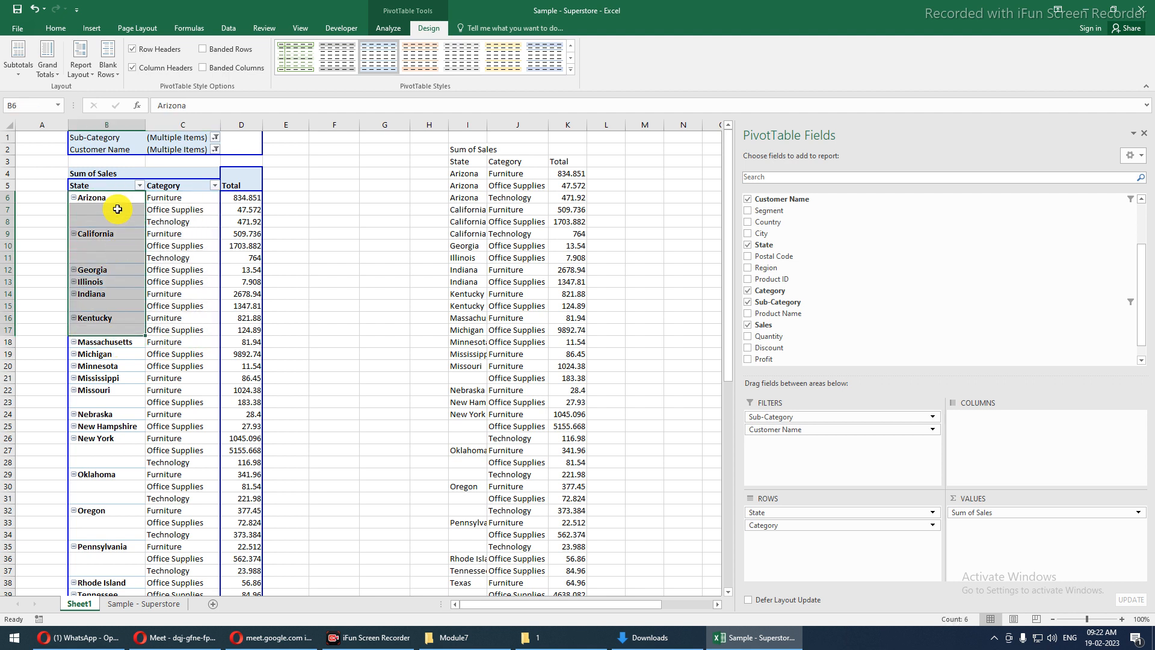
mouse_move(120, 210)
left_mouse_down()
mouse_move(156, 203)
mouse_move(128, 221)
left_mouse_up()
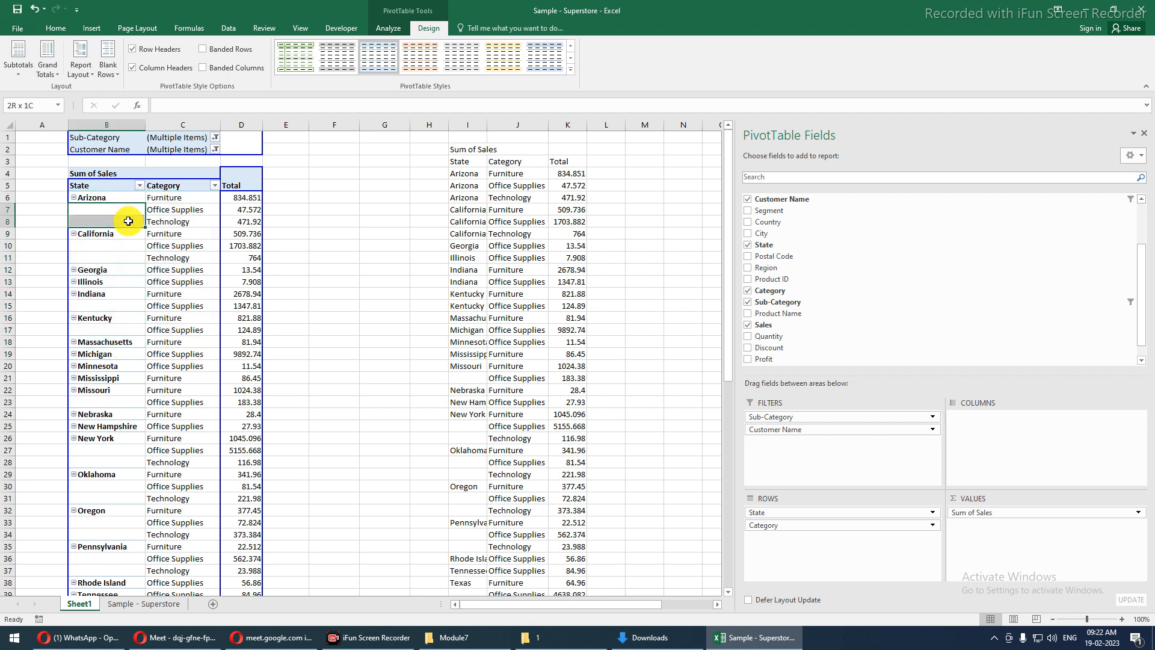
left_click(161, 229)
left_click(83, 71)
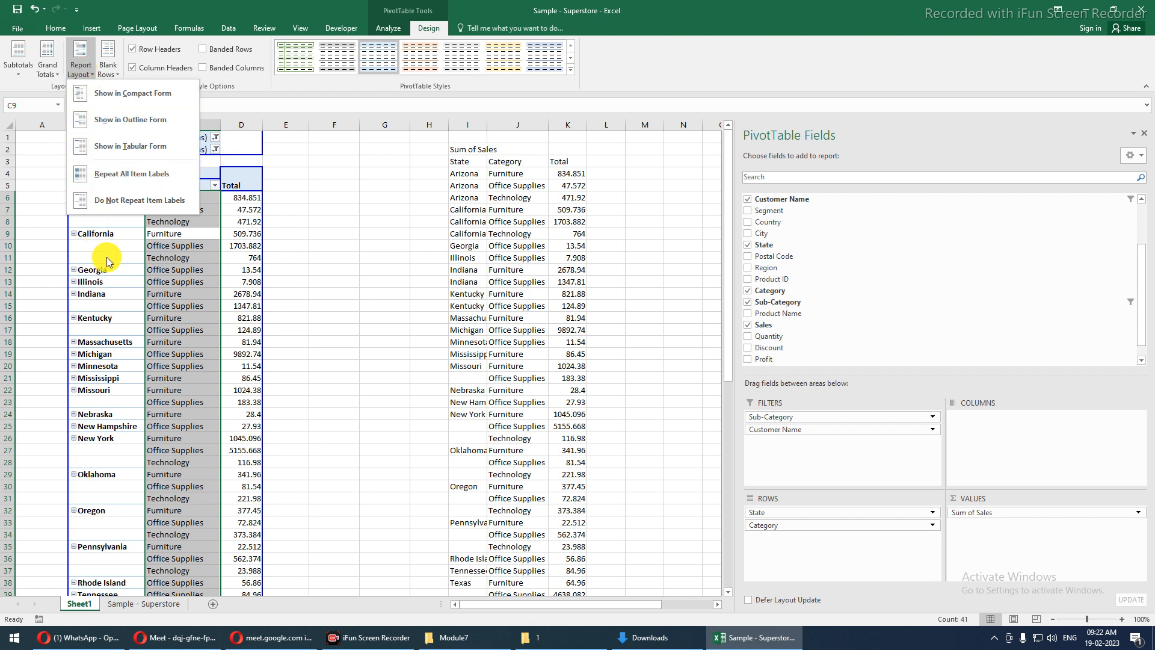
left_click(98, 199)
left_click(98, 199)
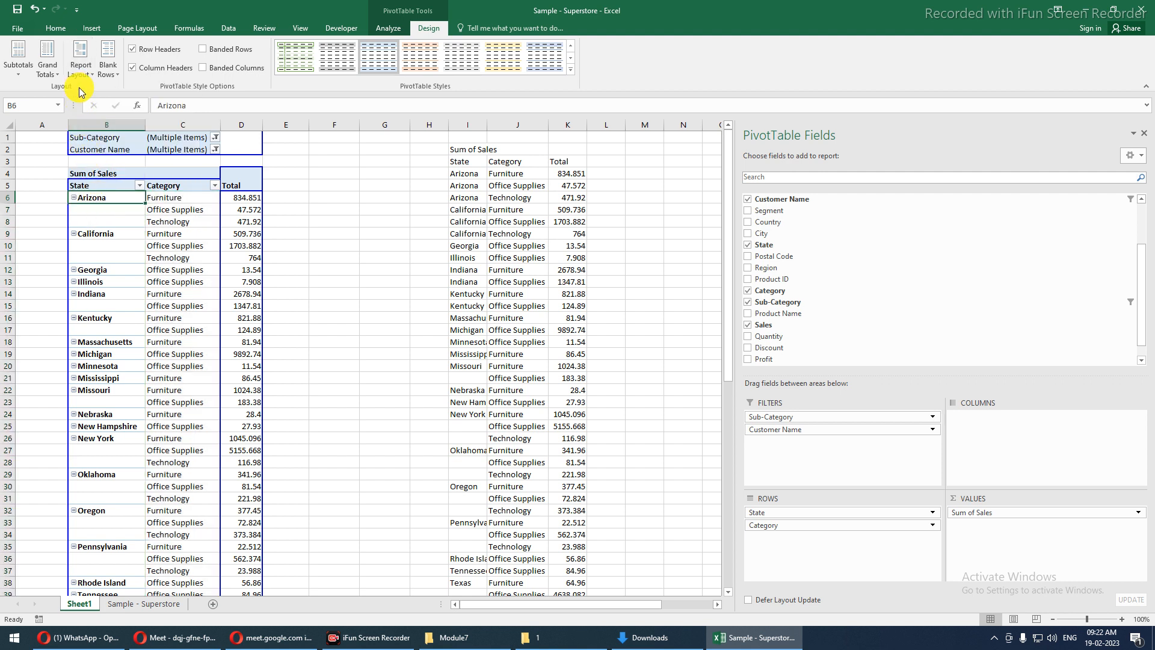
left_click(79, 71)
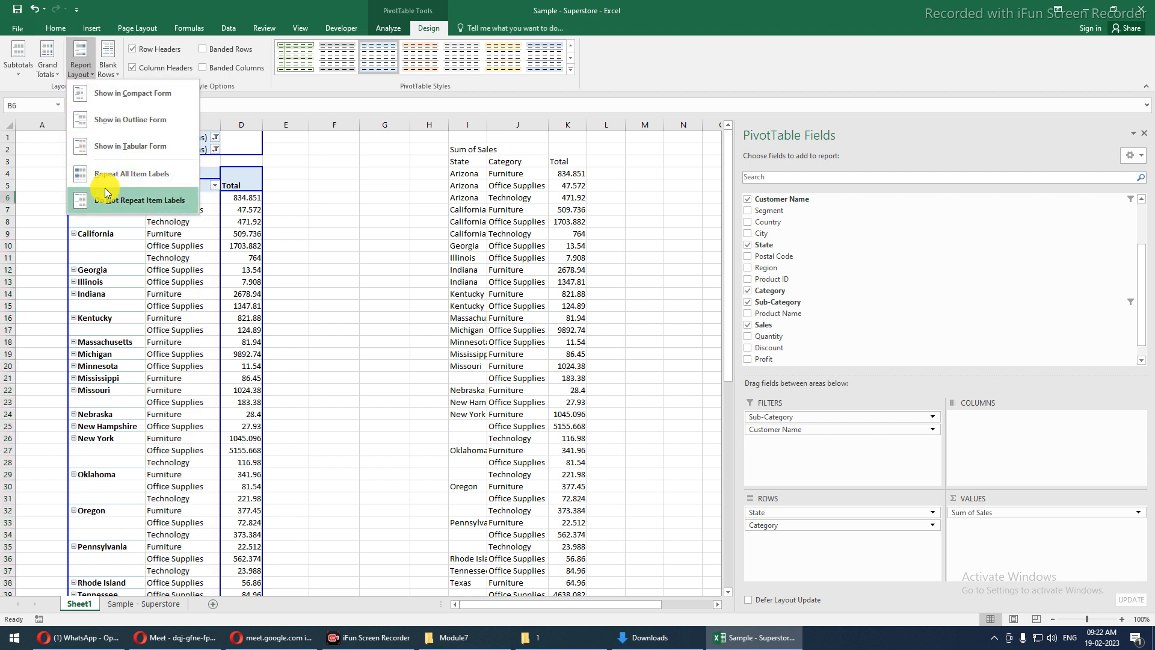
left_click(108, 223)
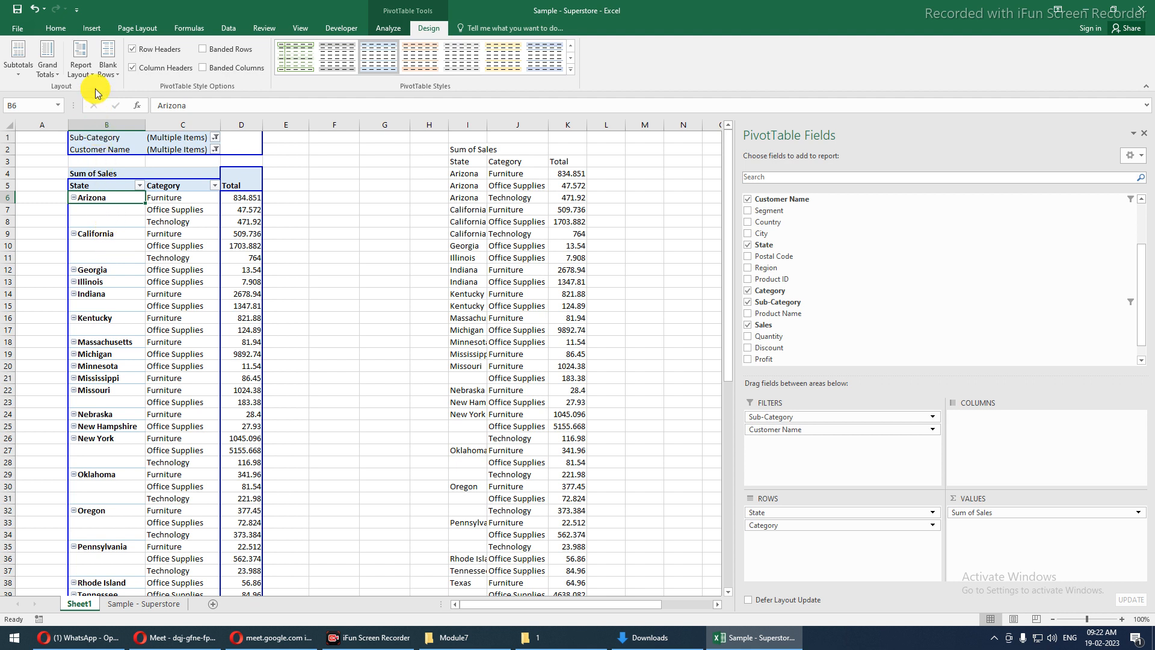
left_click(86, 71)
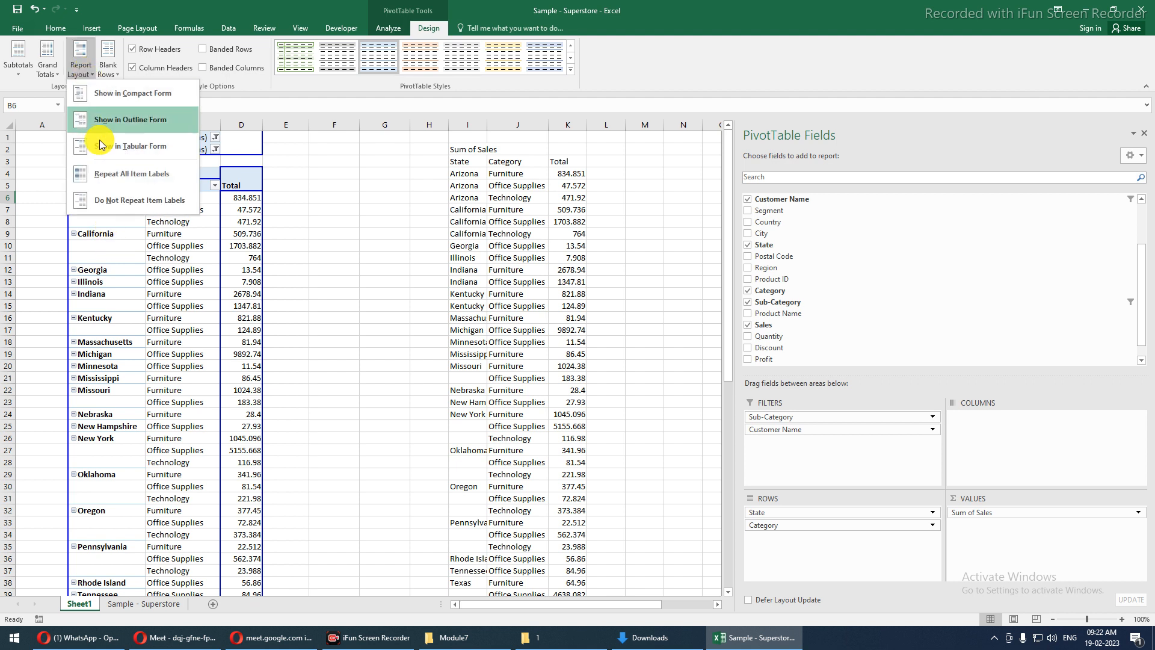
left_click(105, 179)
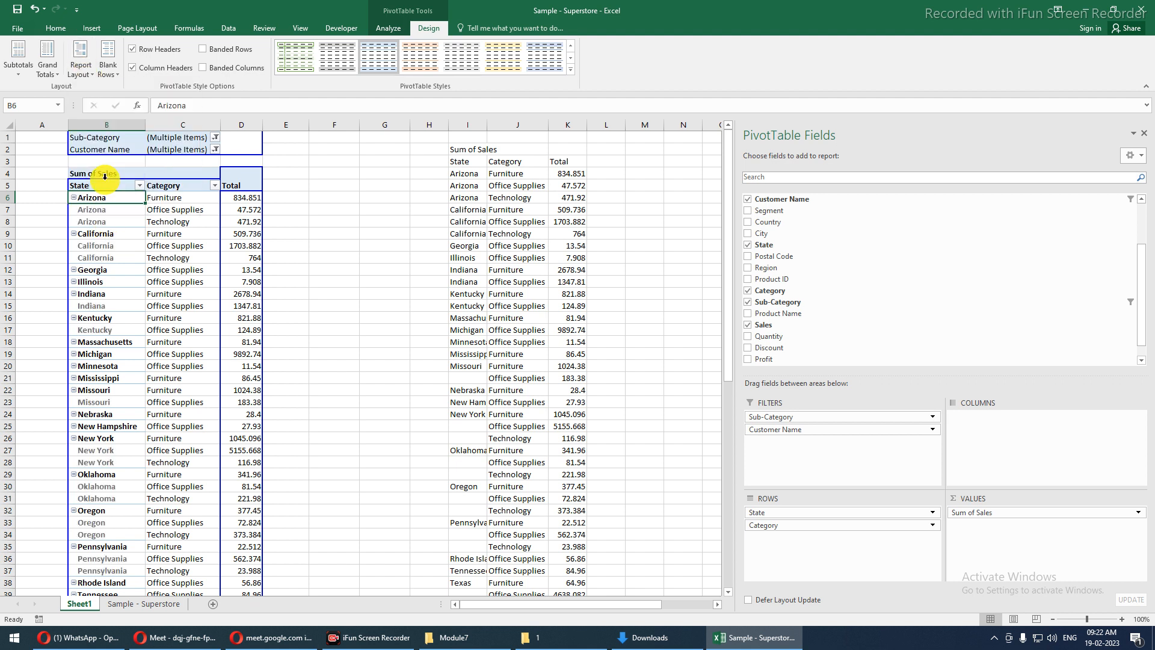
left_click(92, 213)
left_click_drag(92, 212, 90, 224)
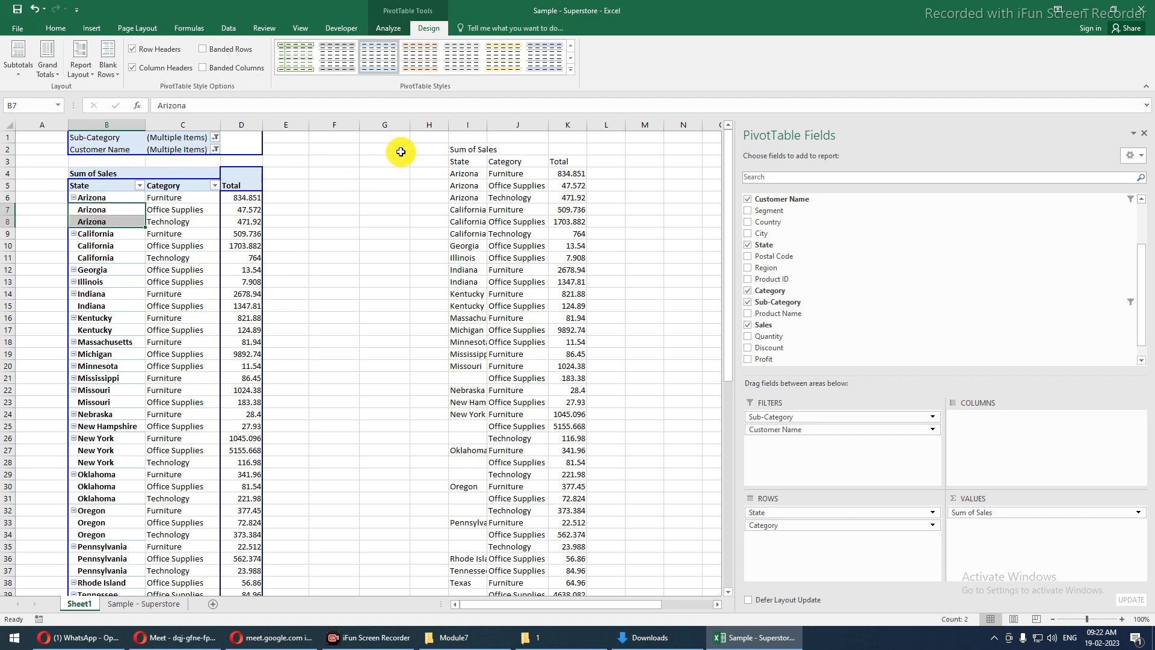
- Clear the pasted values table from columns I to K
left_click(457, 151)
left_click_drag(457, 125, 579, 124)
key("Delete")
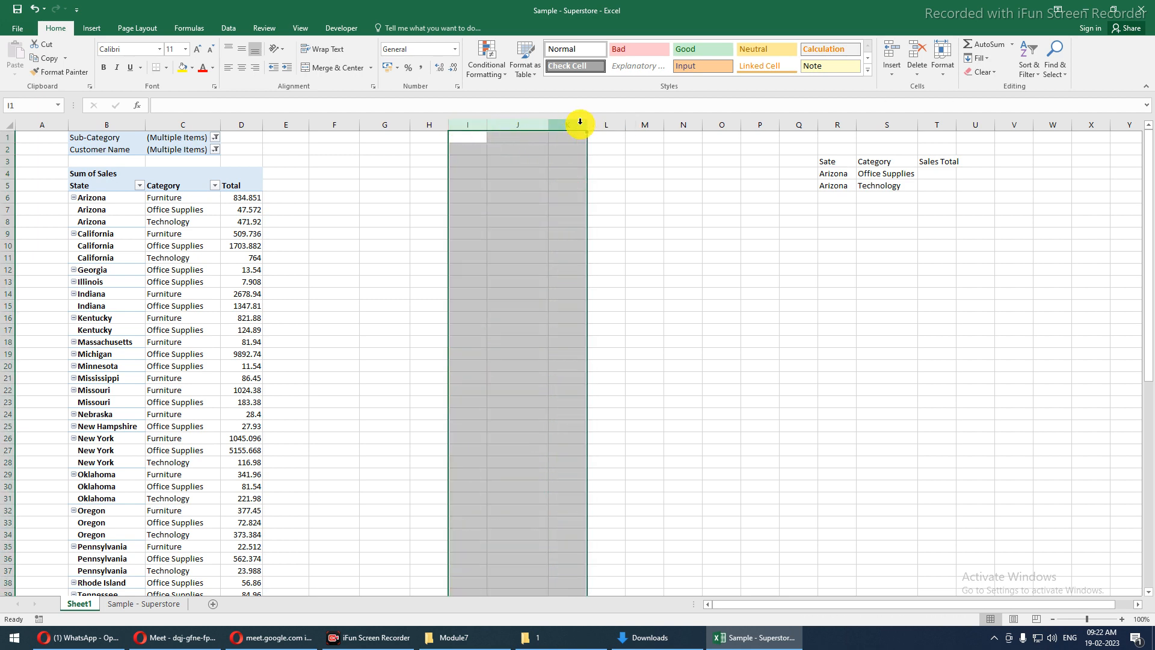
- Set the pivot table to Tabular Form without repeated item labels
left_click(117, 208)
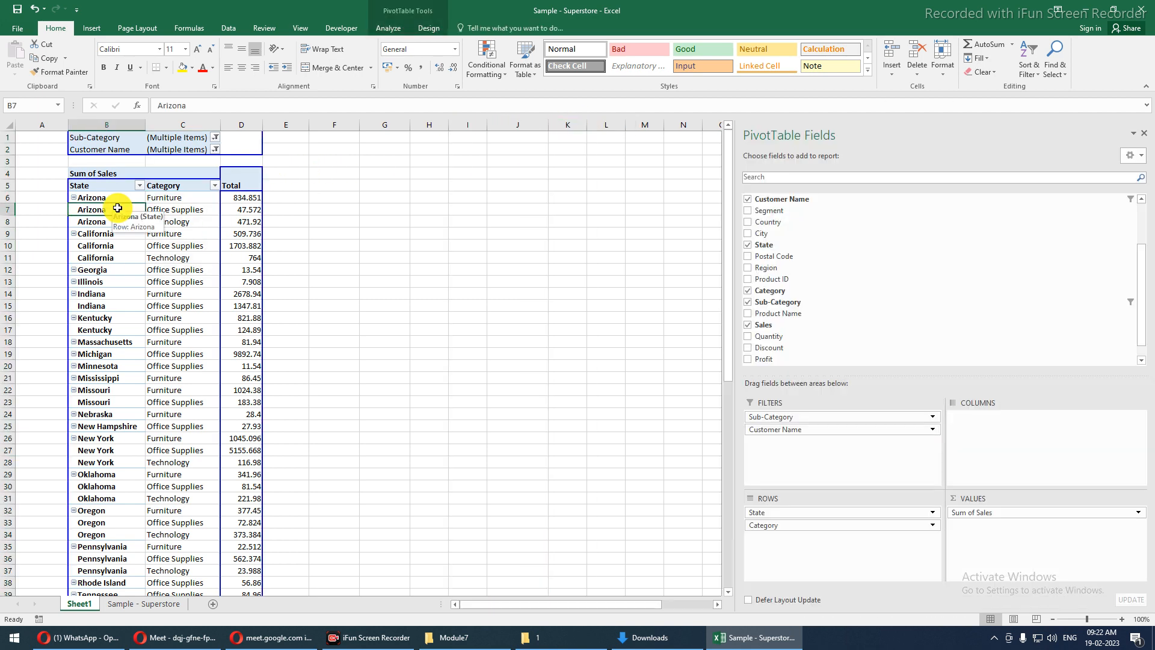
left_click(426, 27)
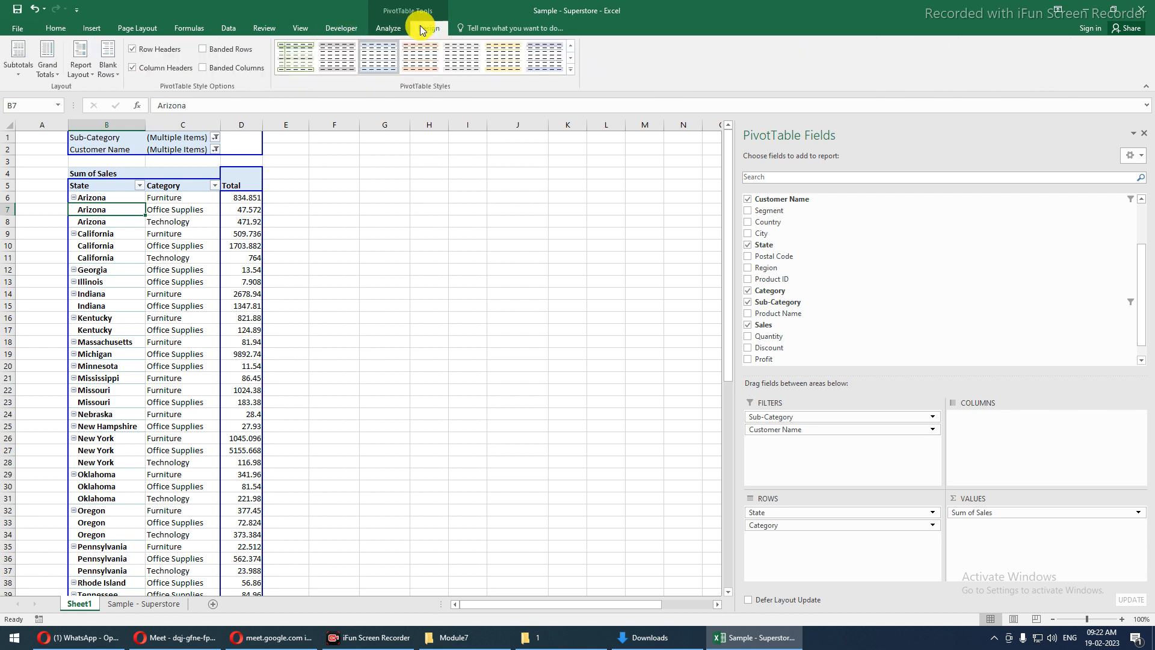
left_click(48, 66)
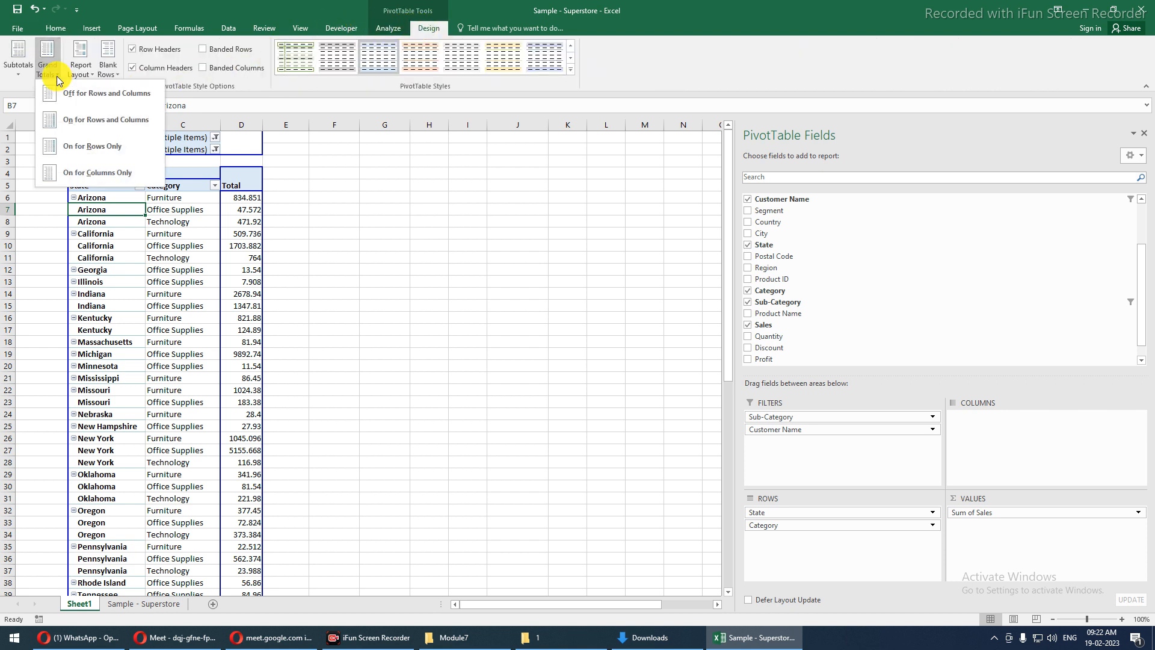
left_click(74, 78)
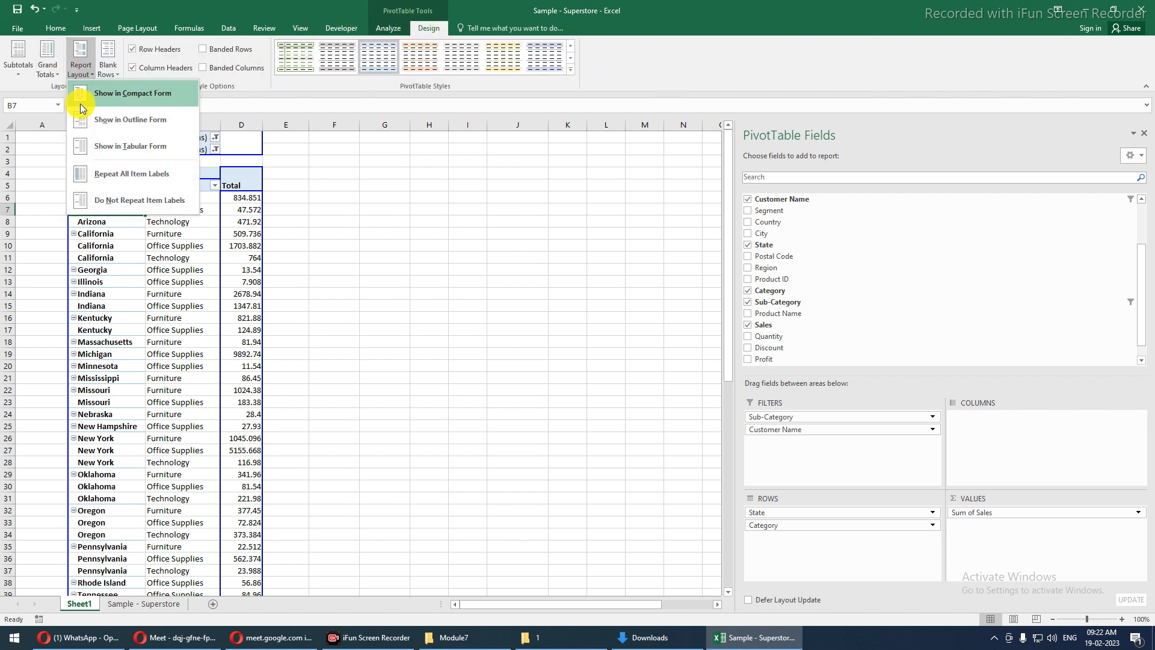
left_click(95, 147)
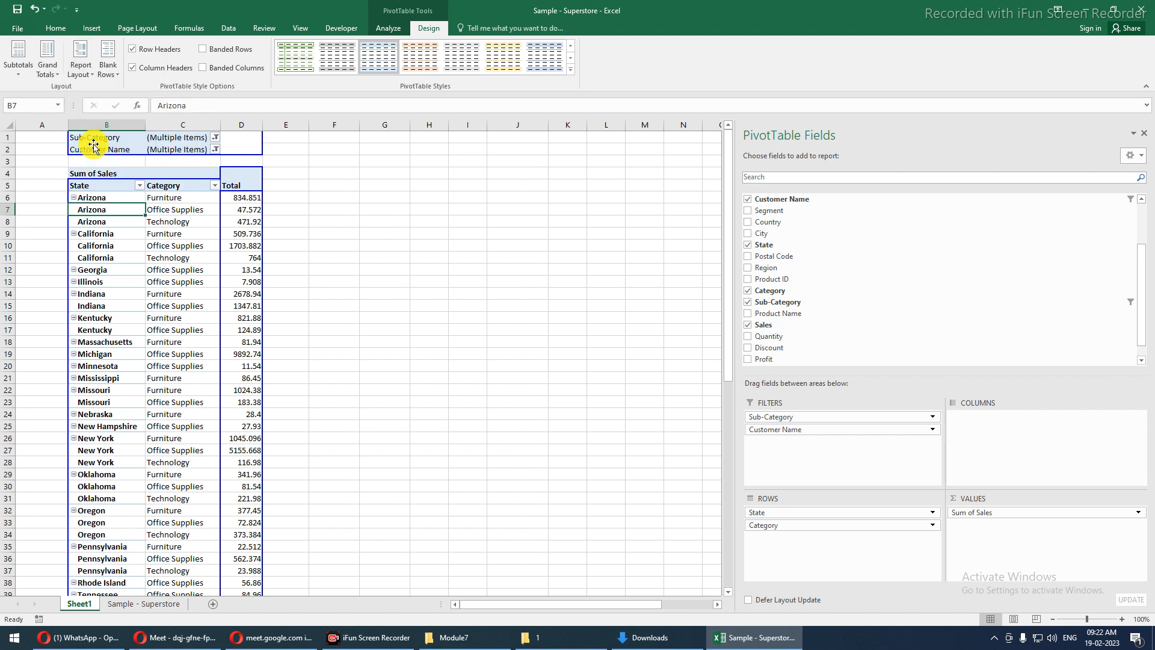
left_click(80, 77)
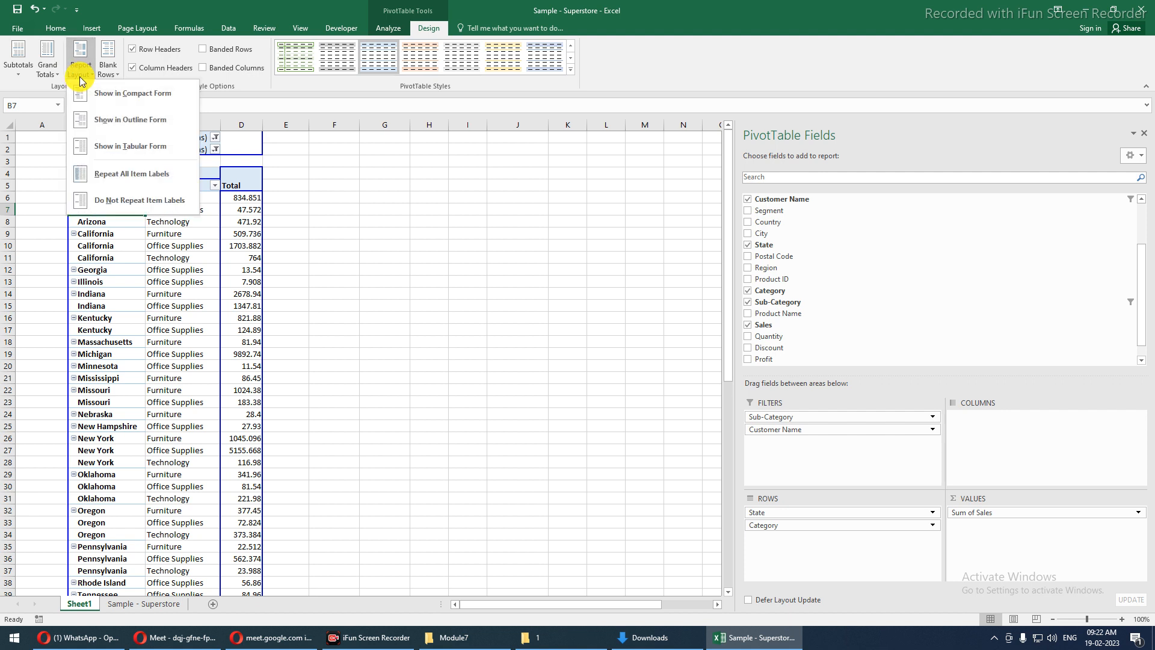
left_click(103, 201)
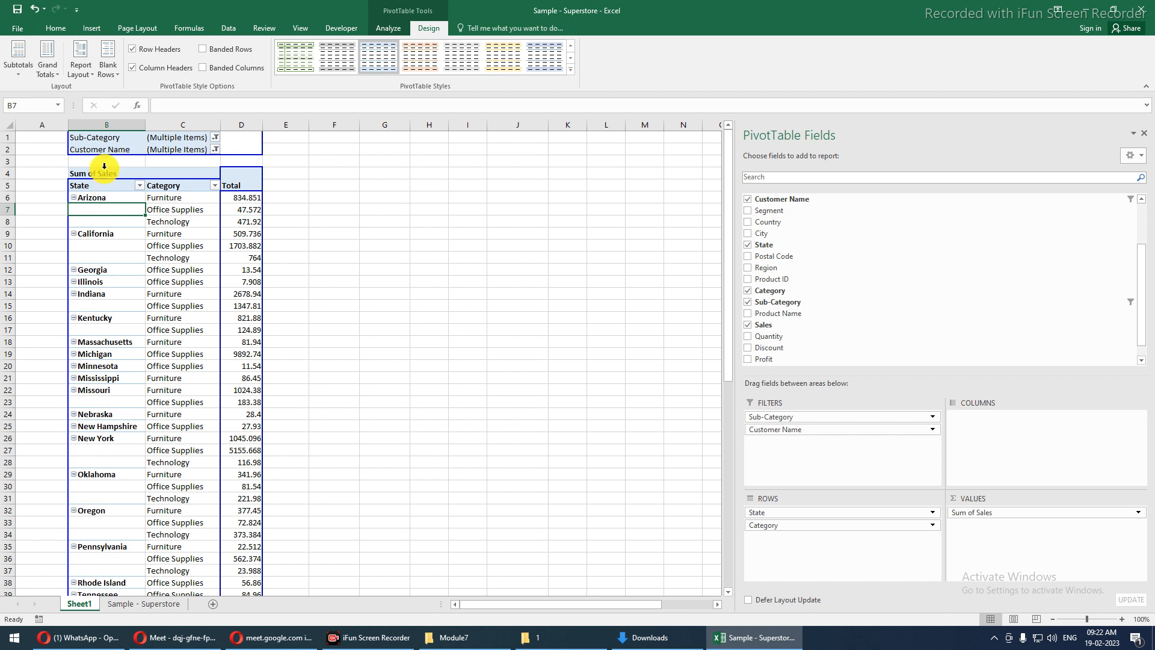
- Copy the pivot table from the State header down to the Grand Total row and paste it at G4
left_click_drag(91, 190, 114, 184)
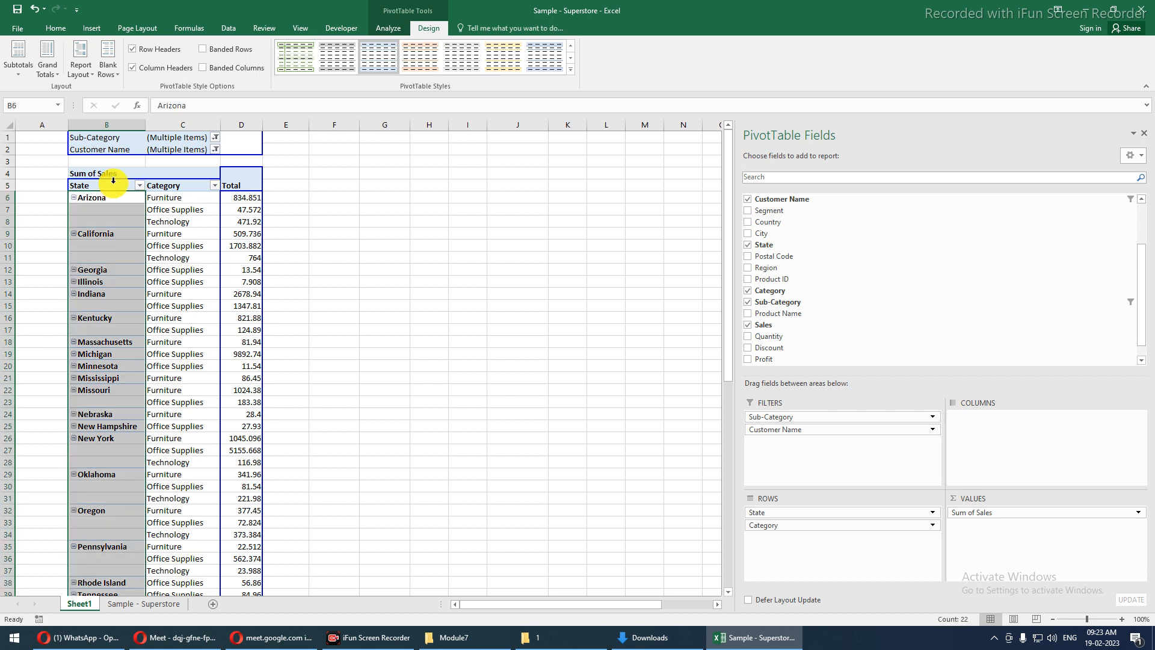
left_click(76, 187)
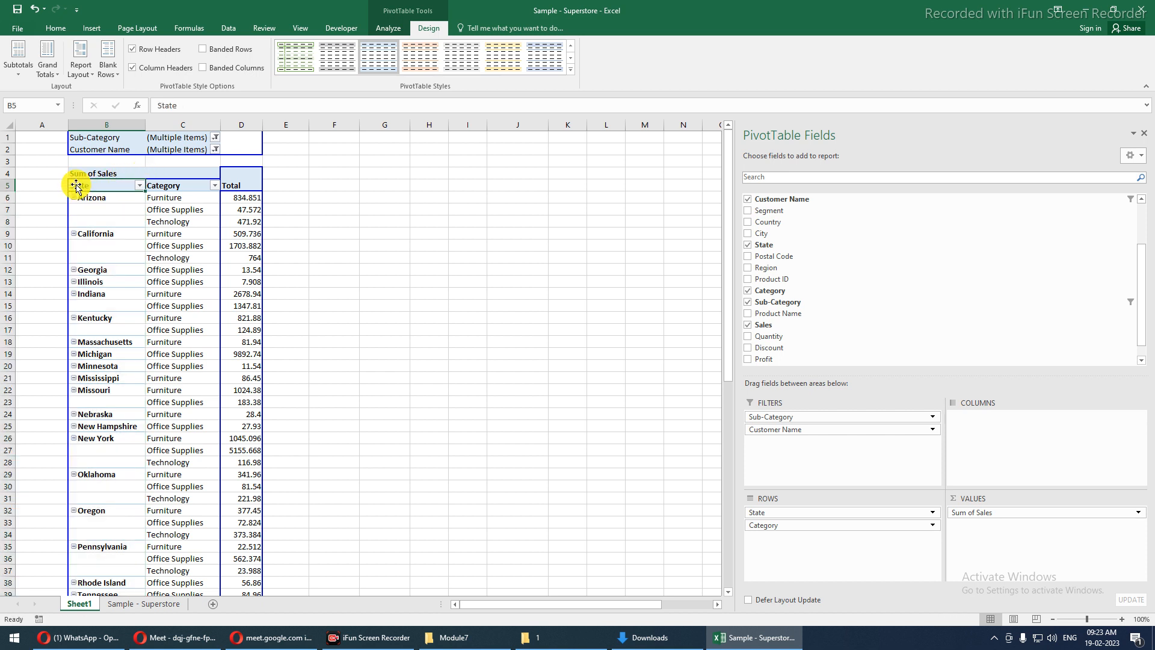
key("shift+Right")
key("shift+Right")
key("shift+Down")
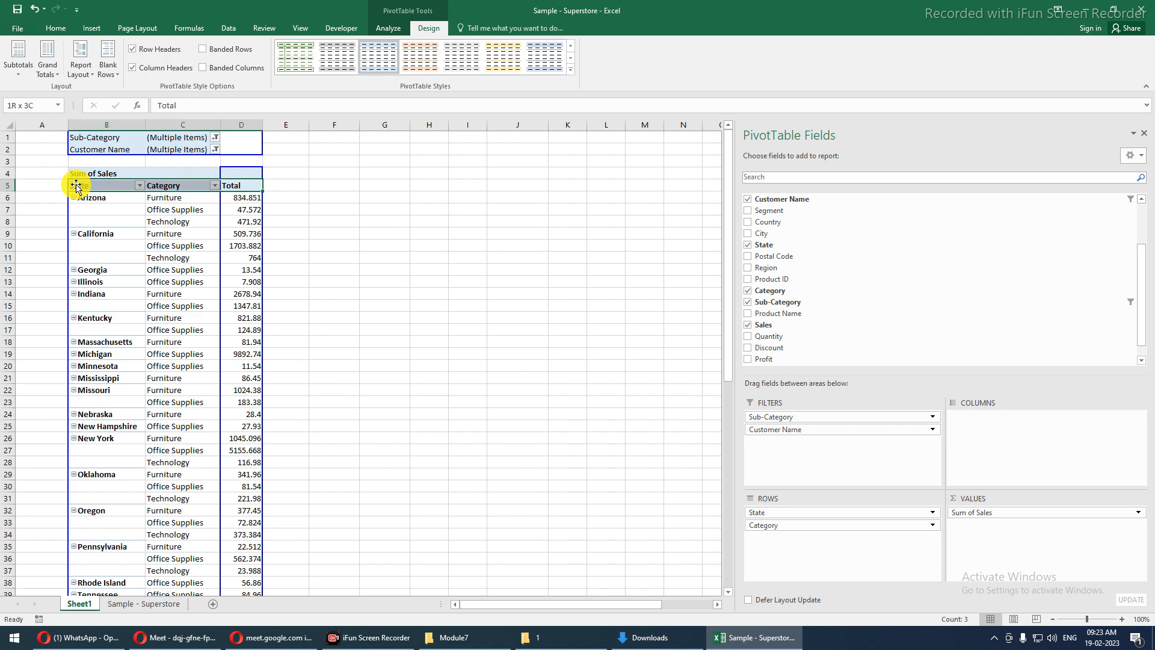
key("ctrl+shift+Down")
key("ctrl+c")
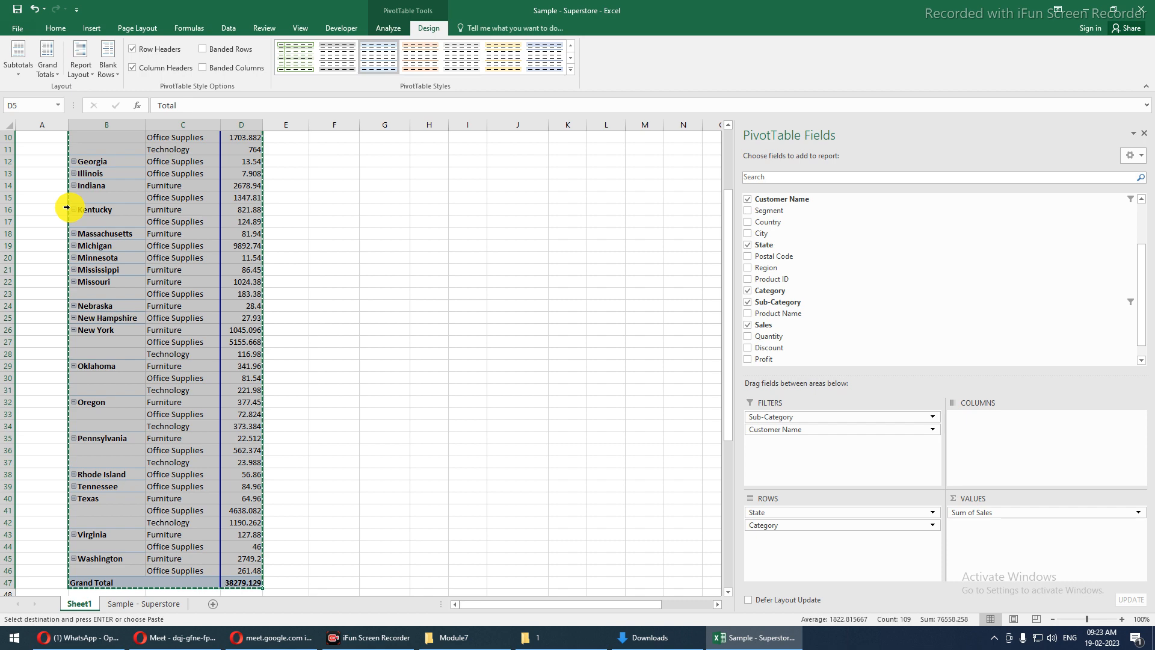
scroll(58, 204, "up", 3)
left_click(386, 173)
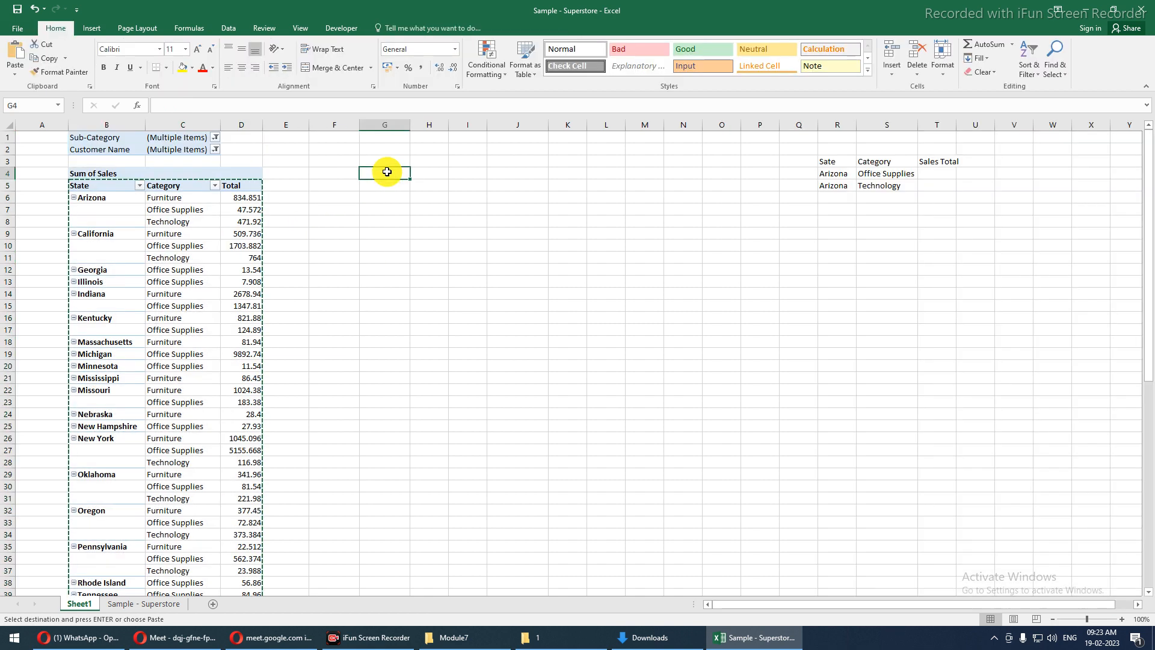
key("ctrl+v")
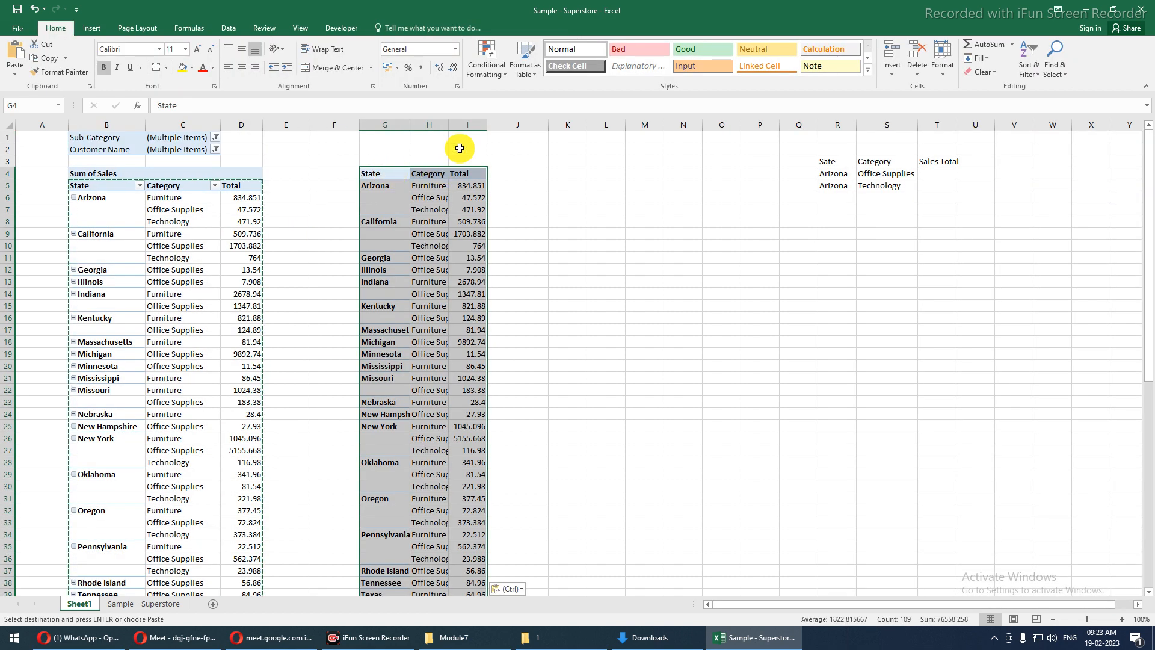
- AutoFit the widths of columns G to I to the pasted table
key("alt+h")
key("o")
key("i")
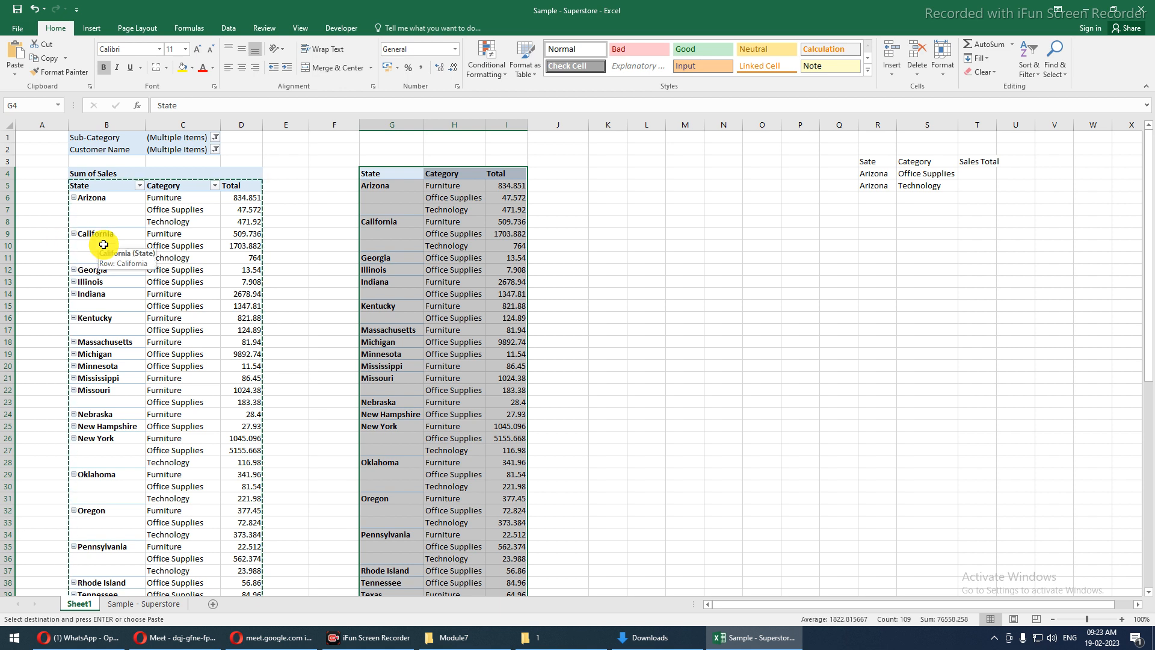
- Select all blank cells in the pasted table with Go To Special and check which cells are included
key("ctrl+g")
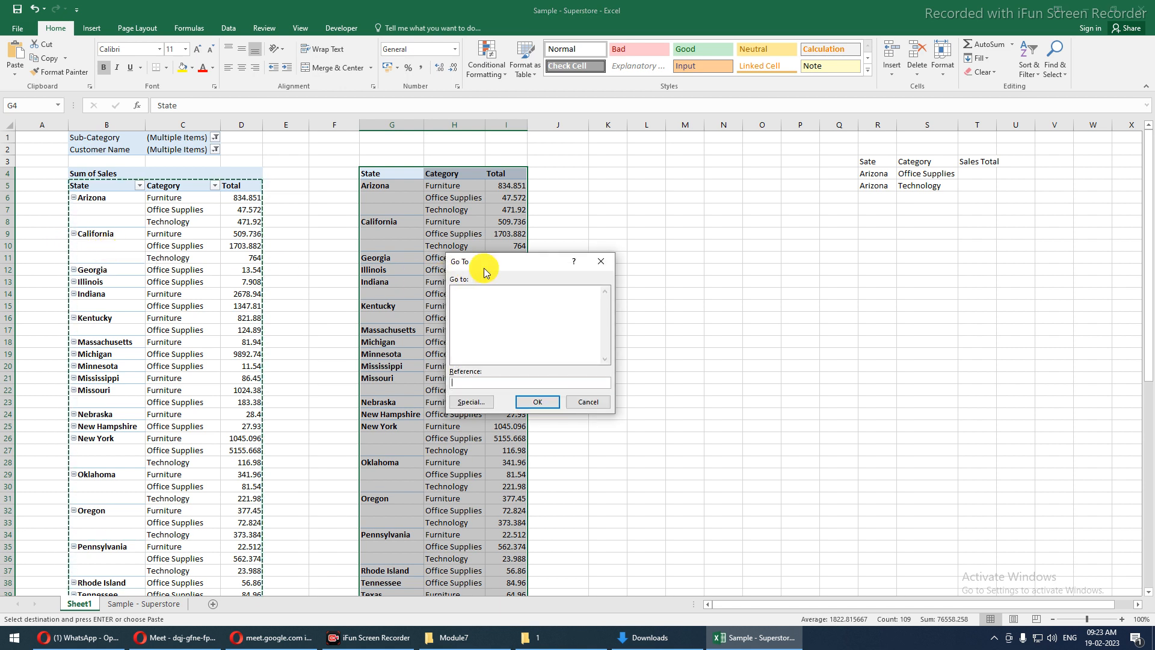
left_click_drag(489, 265, 693, 205)
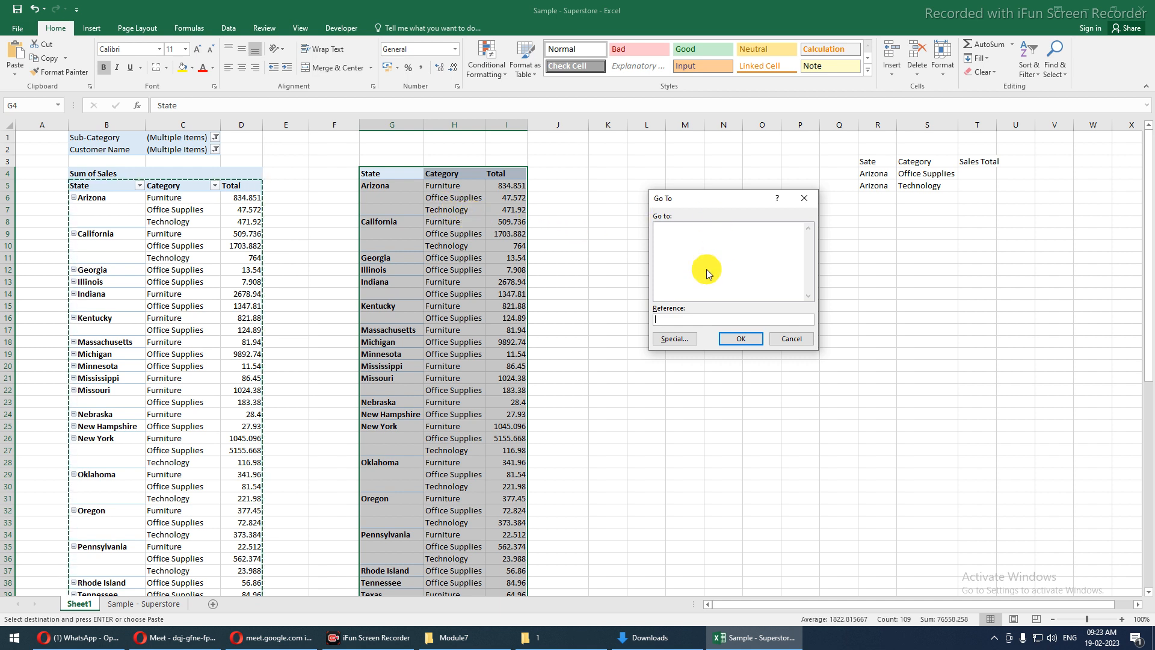
left_click(675, 340)
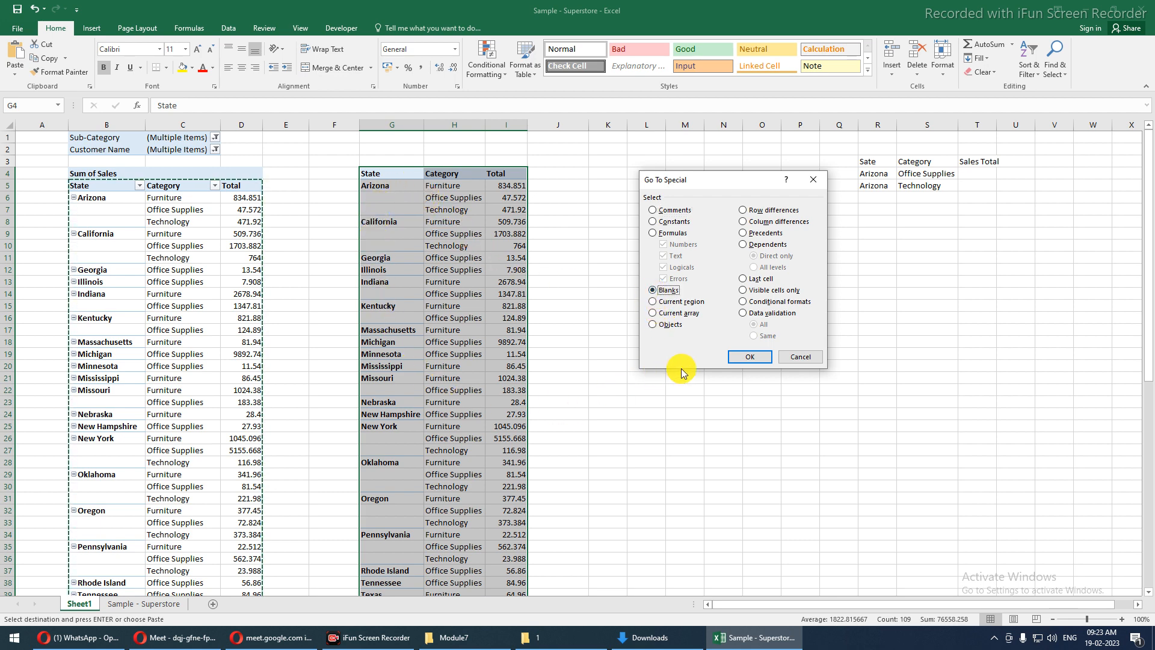
left_click(737, 358)
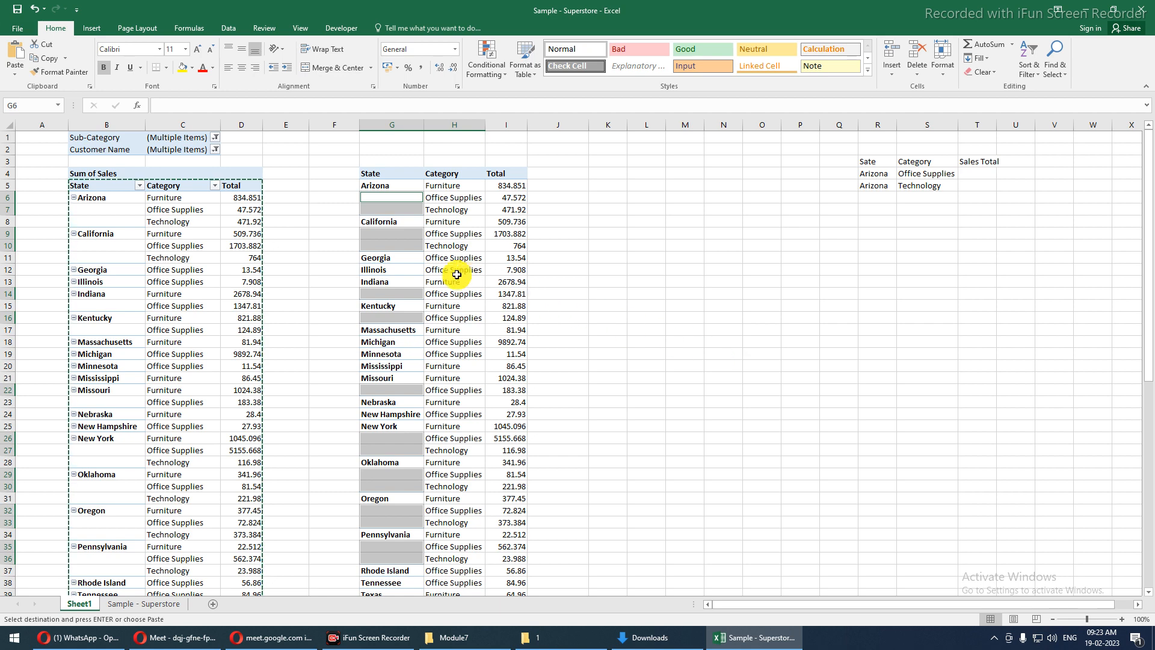
scroll(456, 275, "down", 6)
scroll(445, 273, "up", 5)
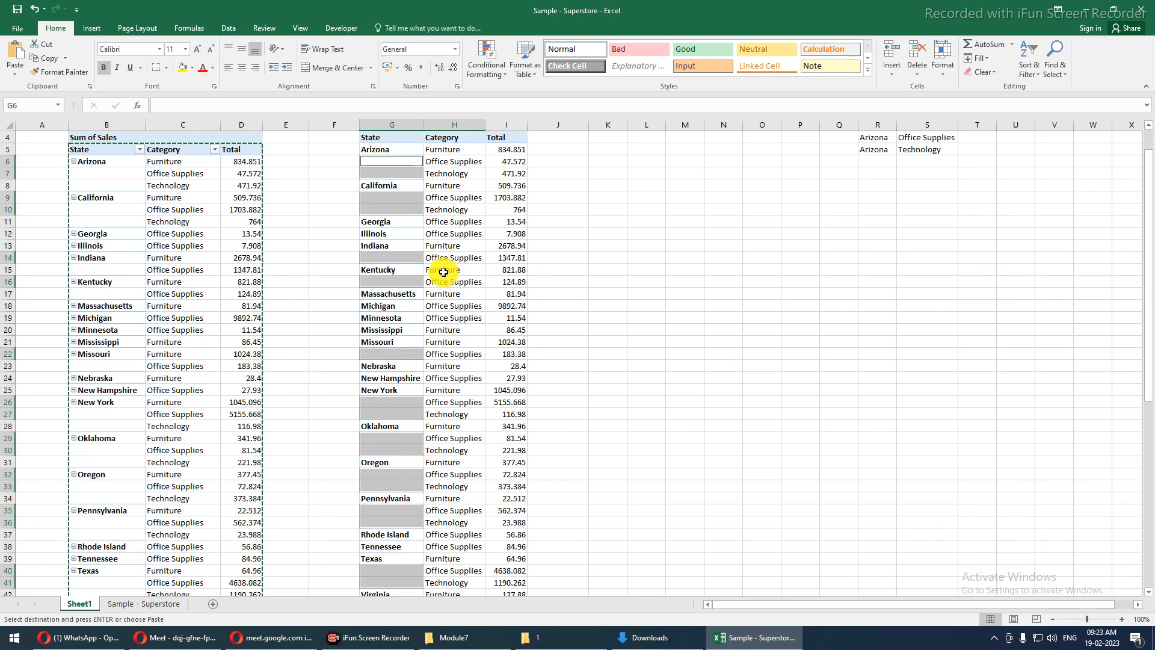
scroll(444, 272, "down", 4)
scroll(438, 287, "up", 1)
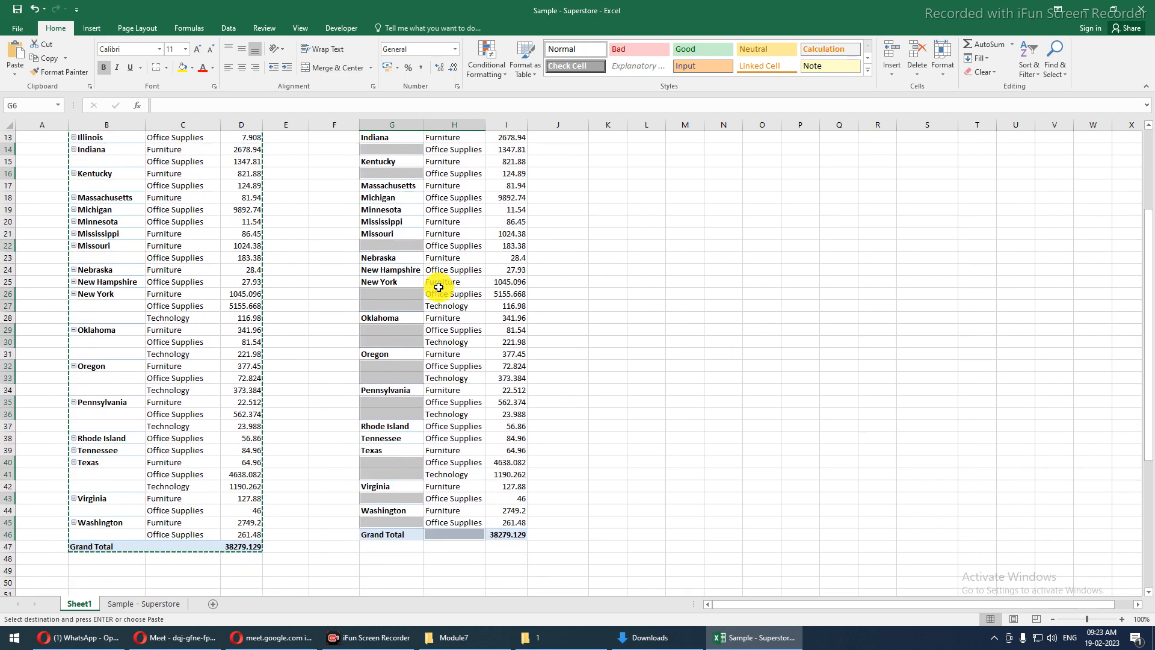
scroll(442, 313, "down", 1)
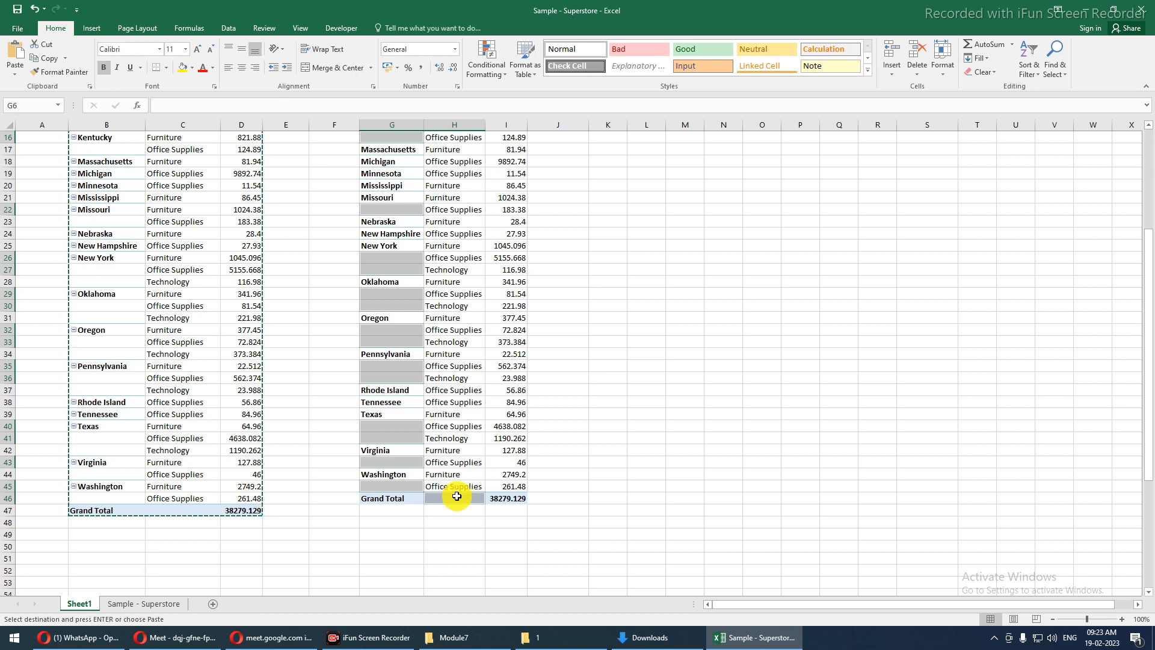
scroll(457, 414, "up", 5)
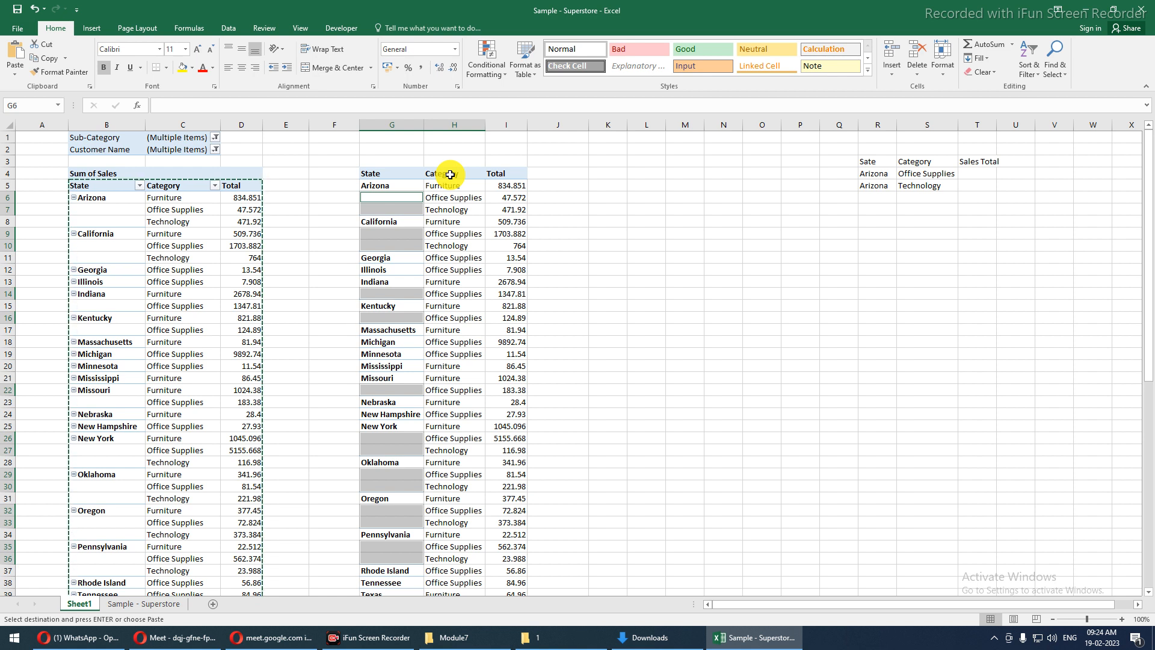
type("=")
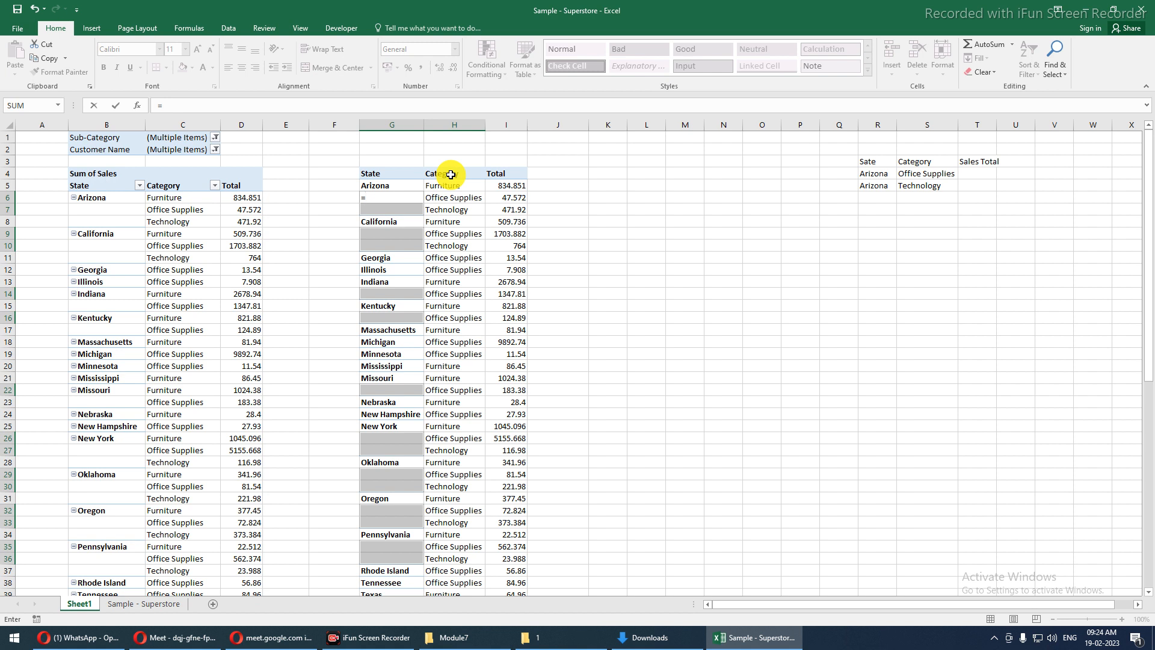
key("Escape")
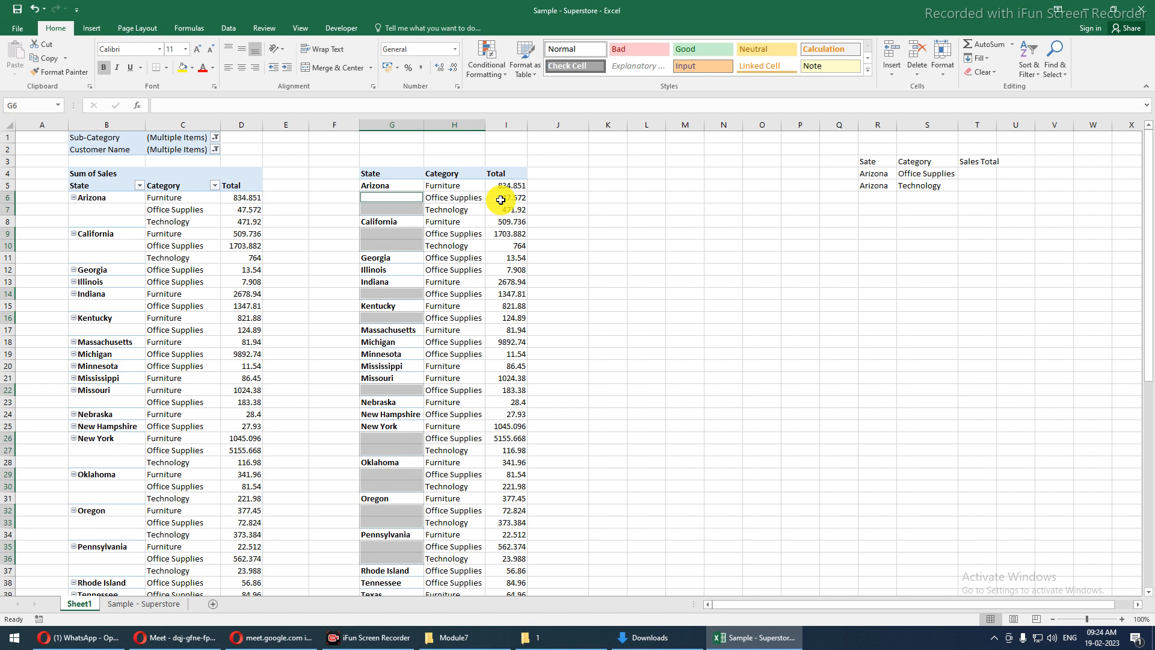
type("=")
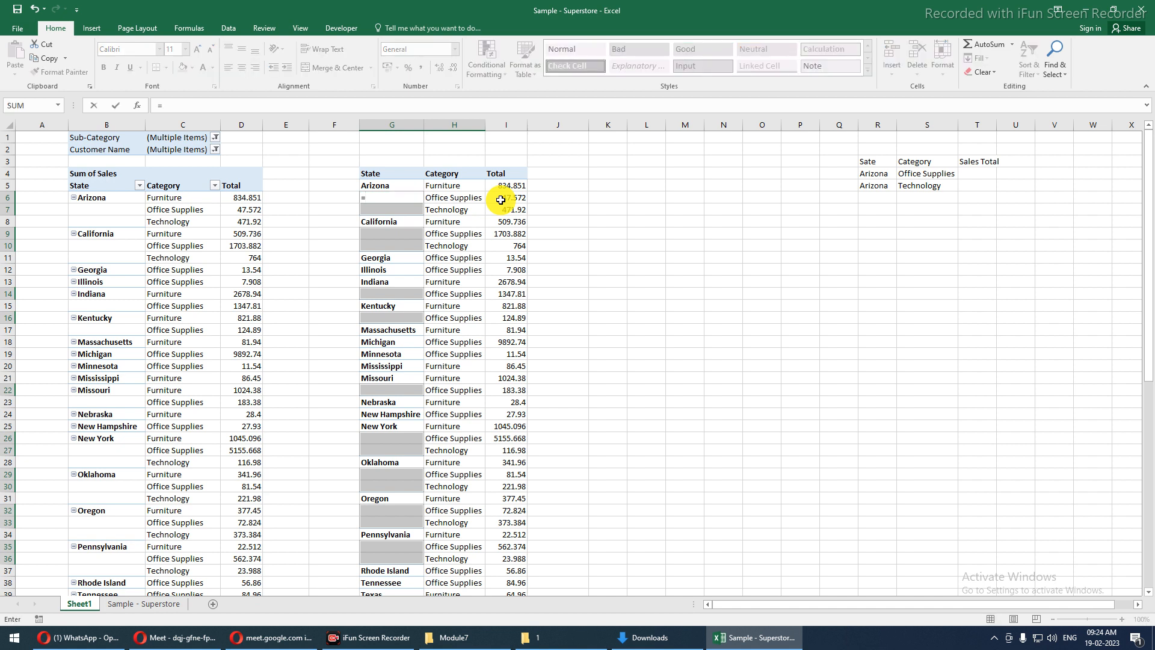
key("Up")
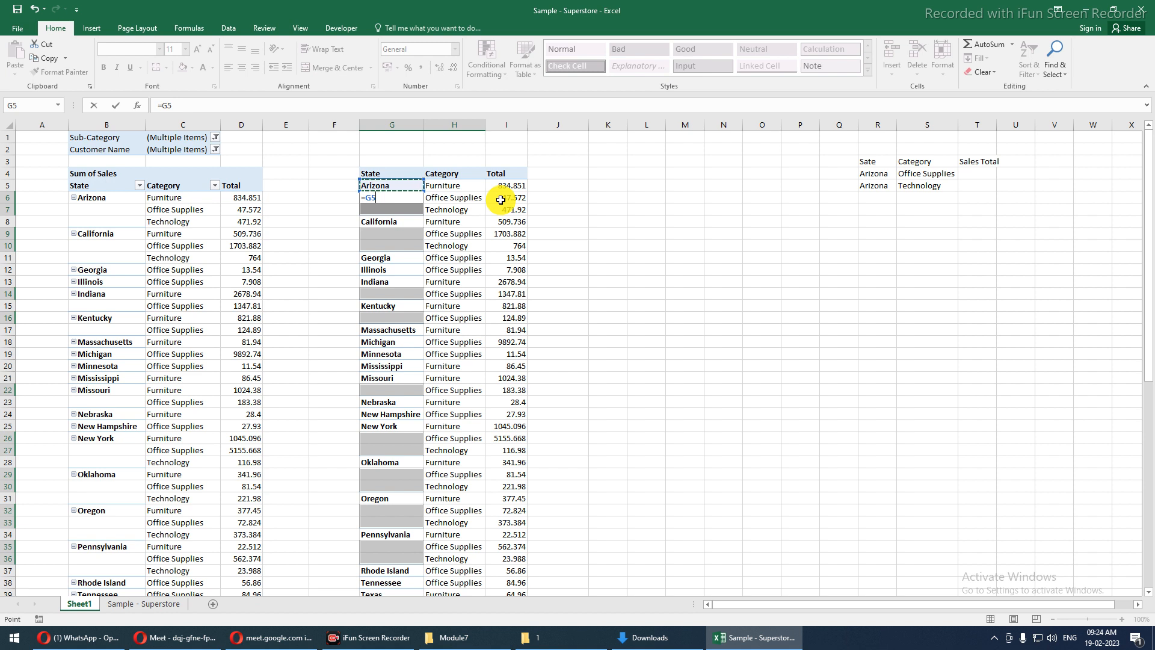
key("Return")
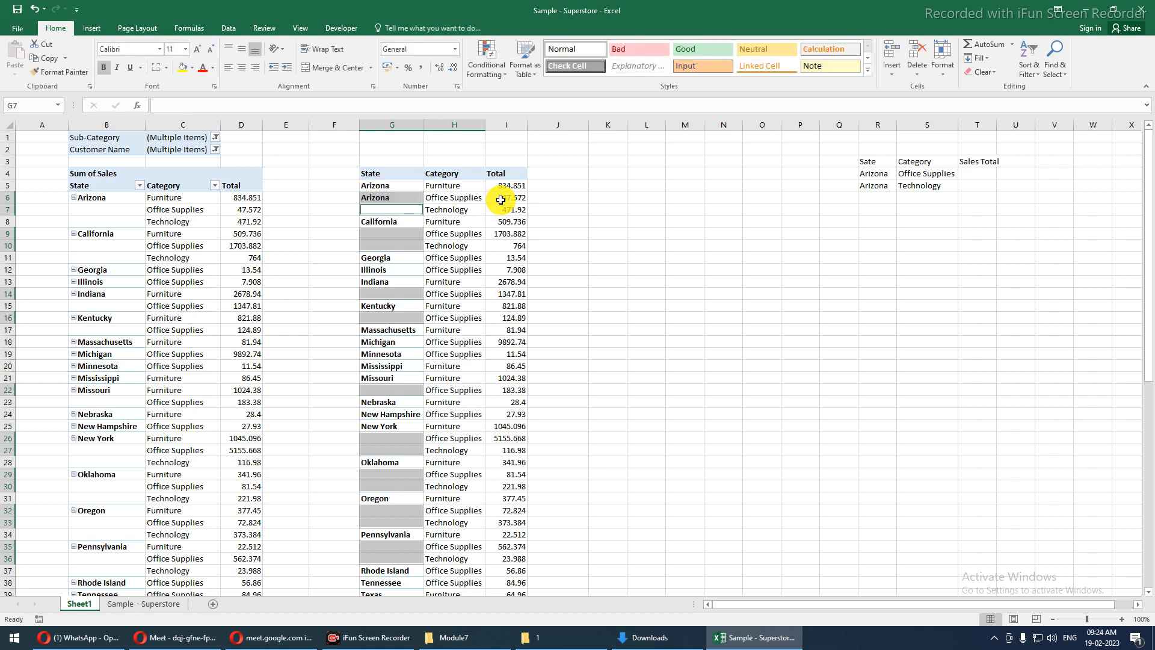
key("ctrl+z")
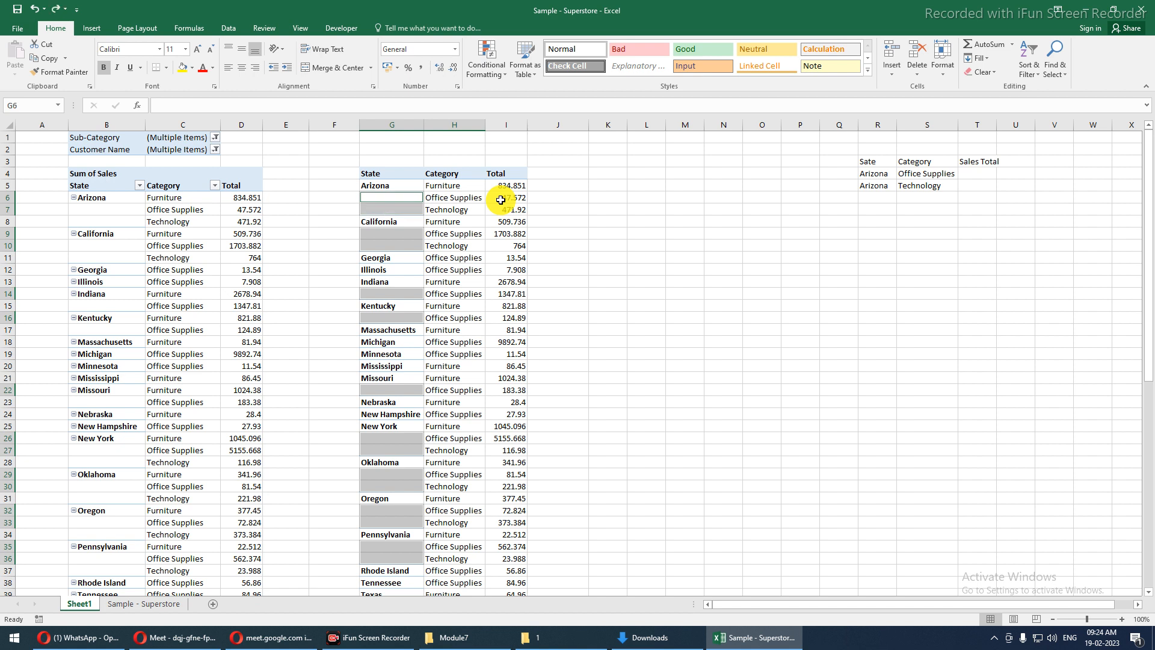
- Fill all selected blank State cells at once with the formula =G5, referencing the cell above, and inspect the resulting formulas in column G
type("=")
key("Up")
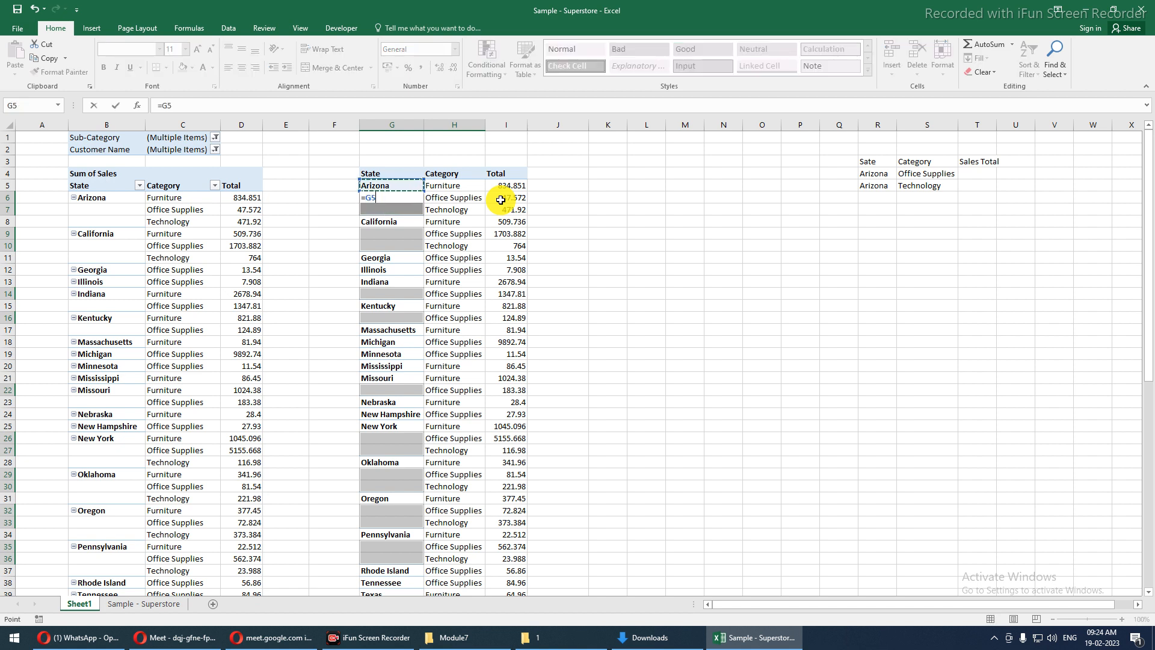
key("ctrl+Return")
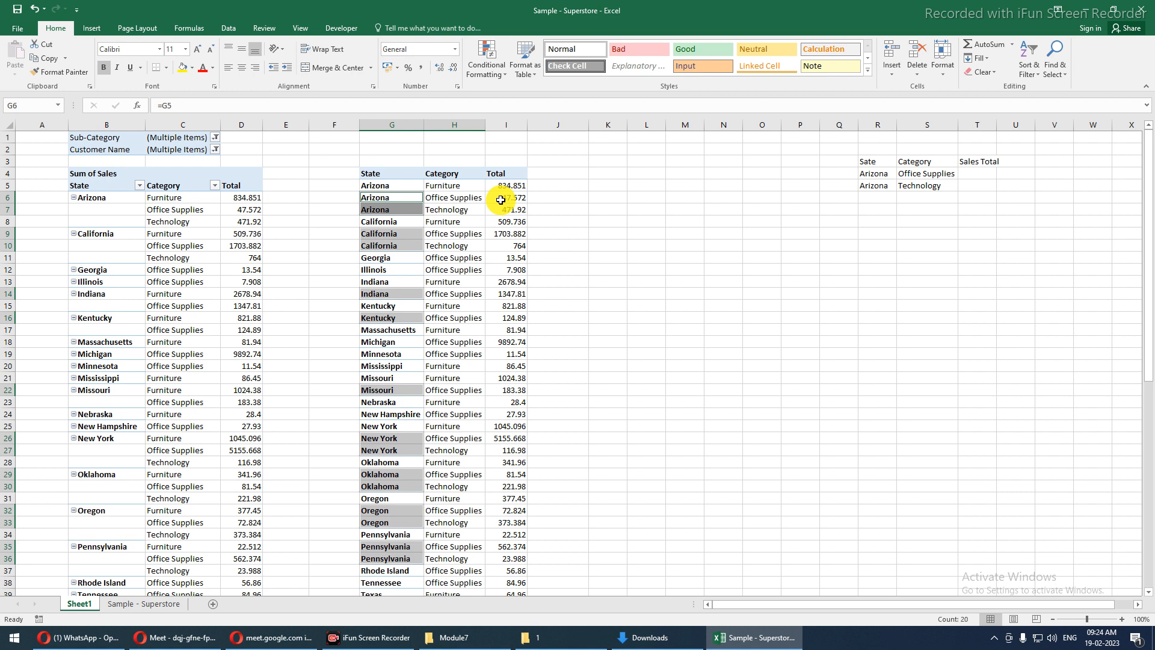
key("ctrl+c")
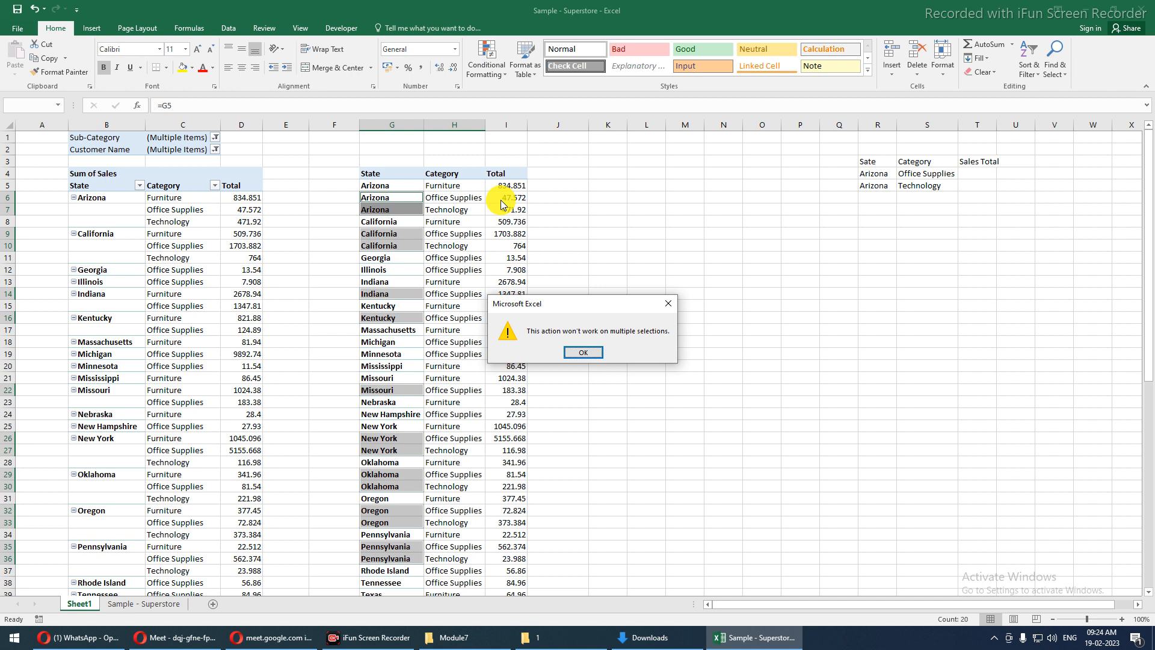
key("Return")
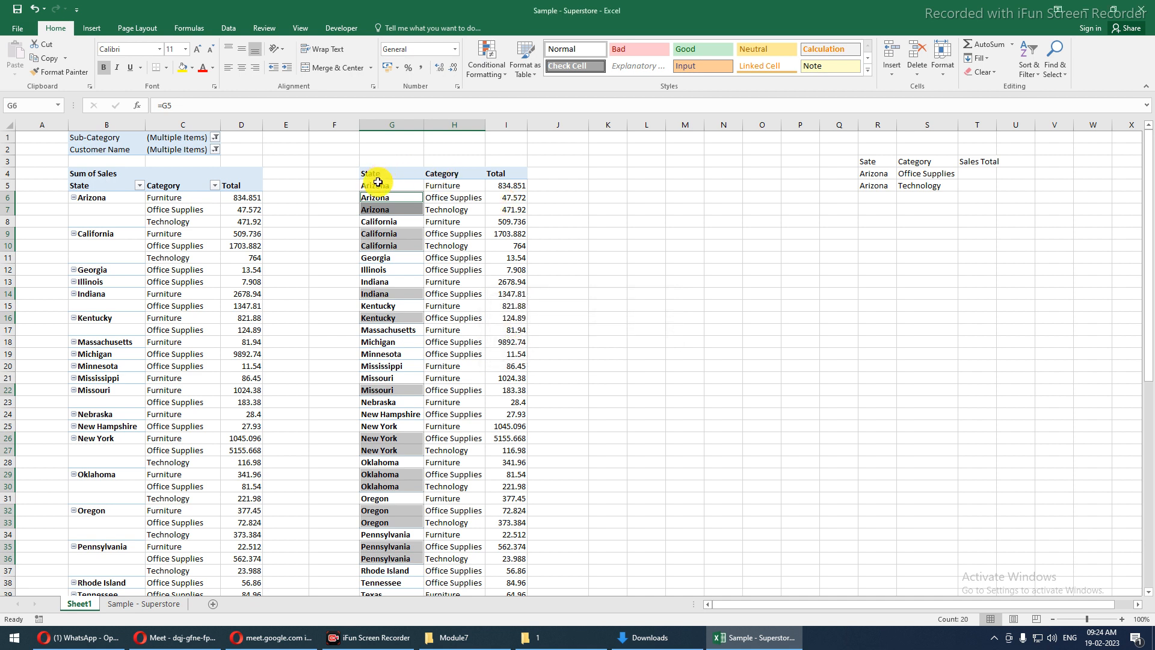
left_click(388, 269)
left_click(383, 197)
left_click(391, 211)
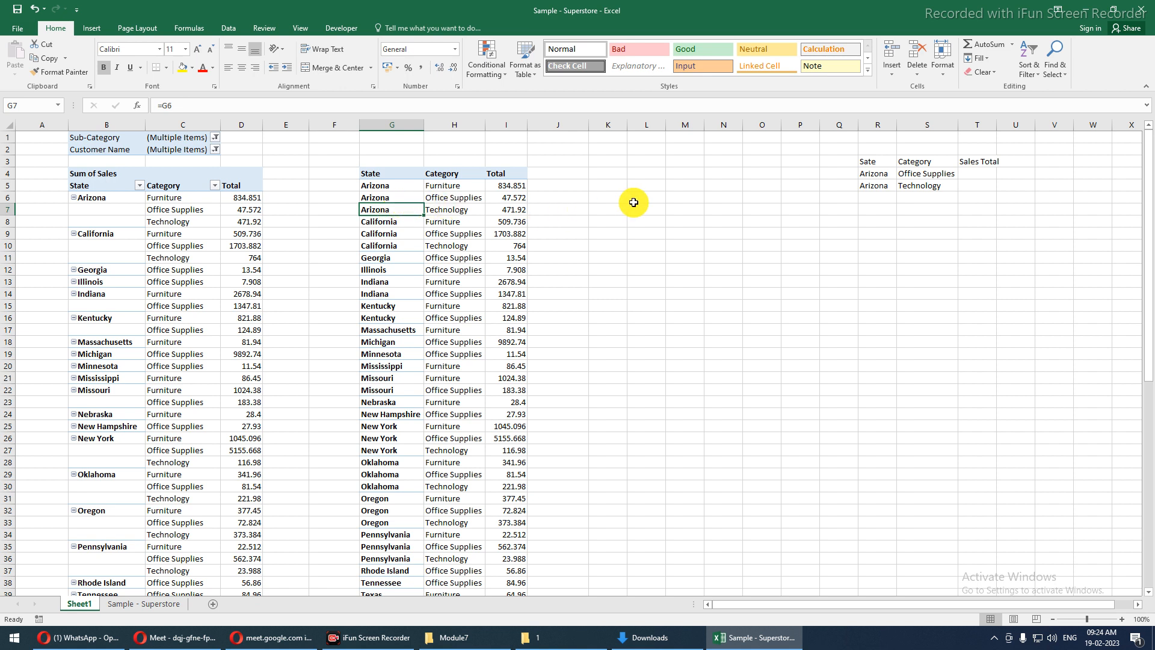
left_click_drag(382, 197, 379, 243)
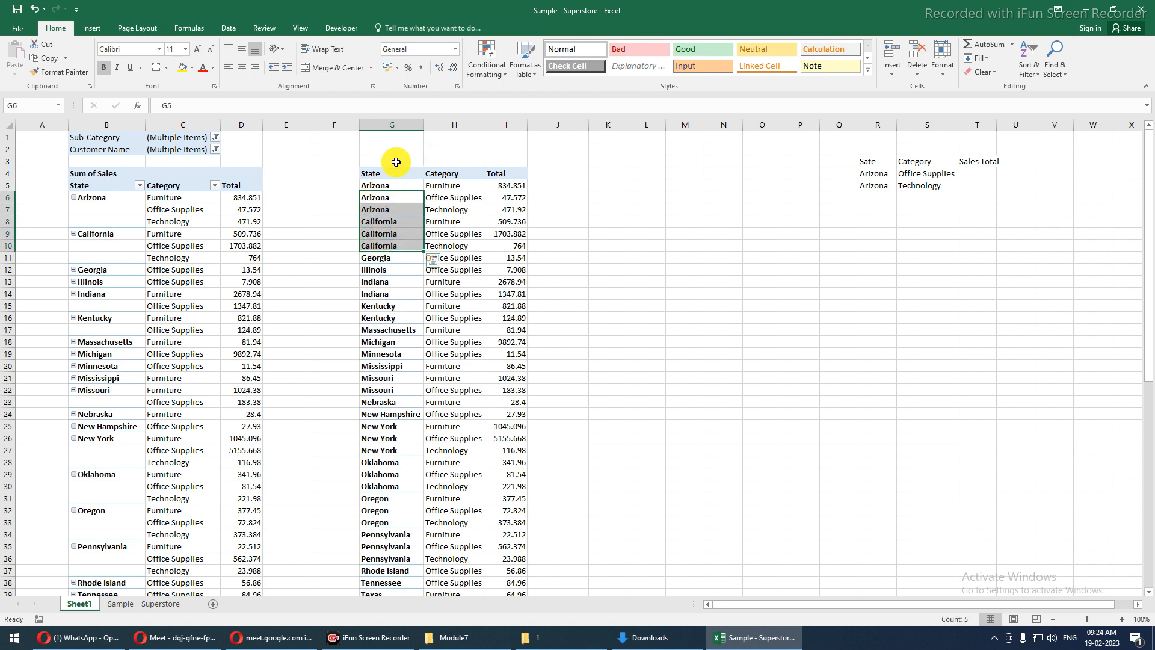
- Clear the pasted table and delete columns G to I
left_click_drag(388, 117, 516, 162)
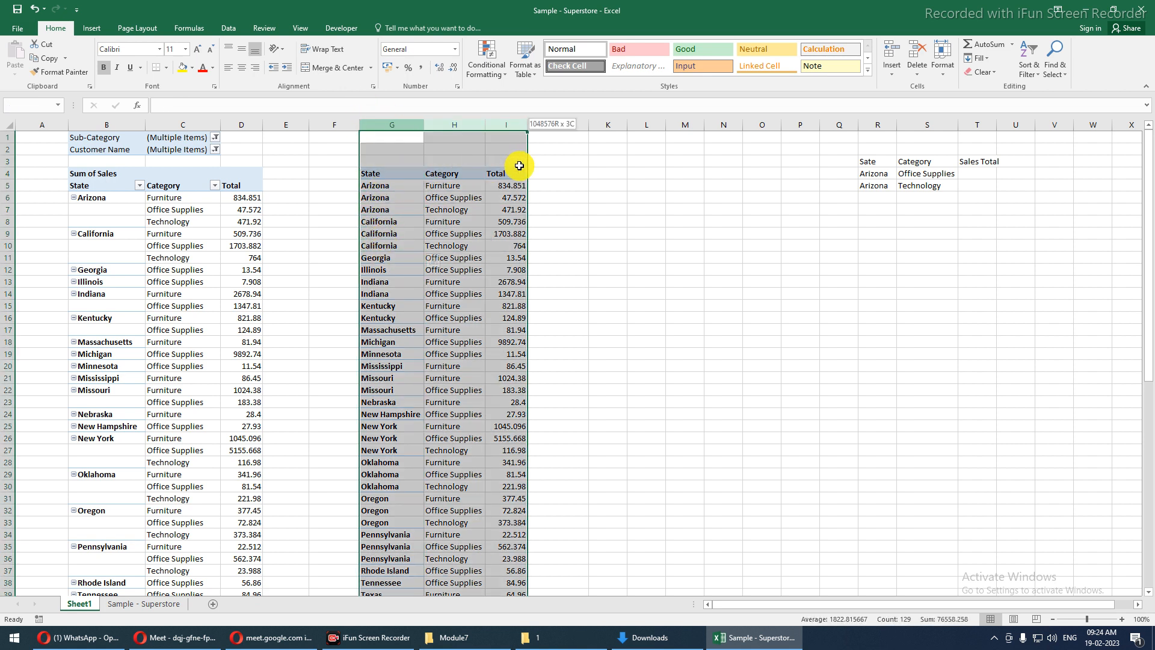
key("Delete")
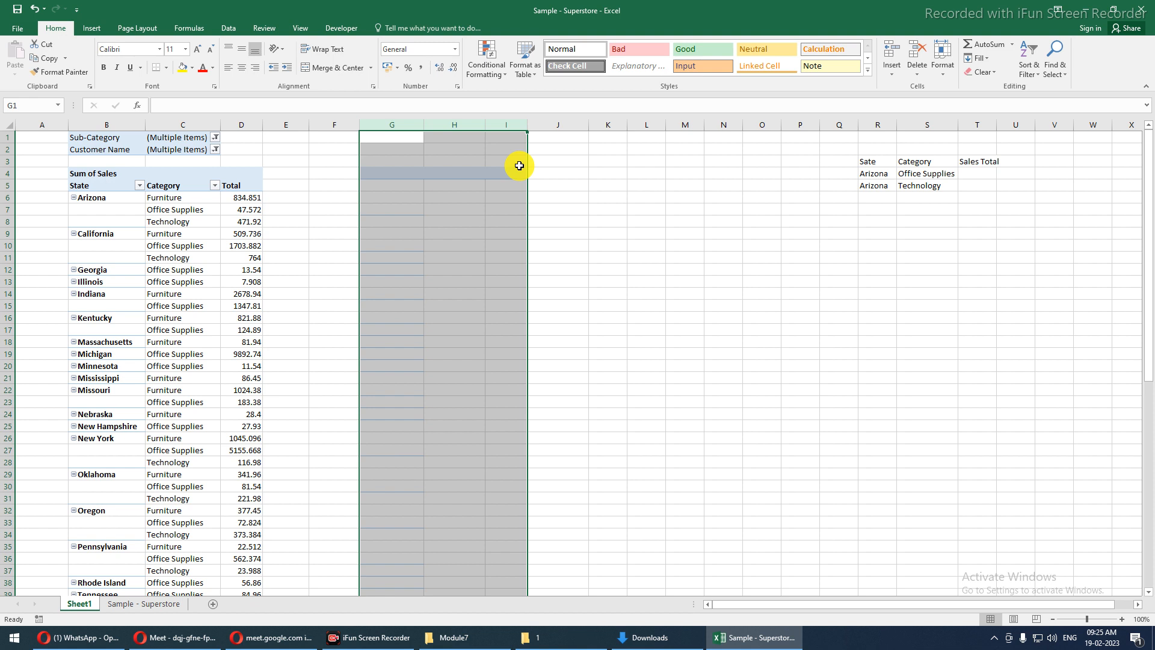
key("ctrl+minus")
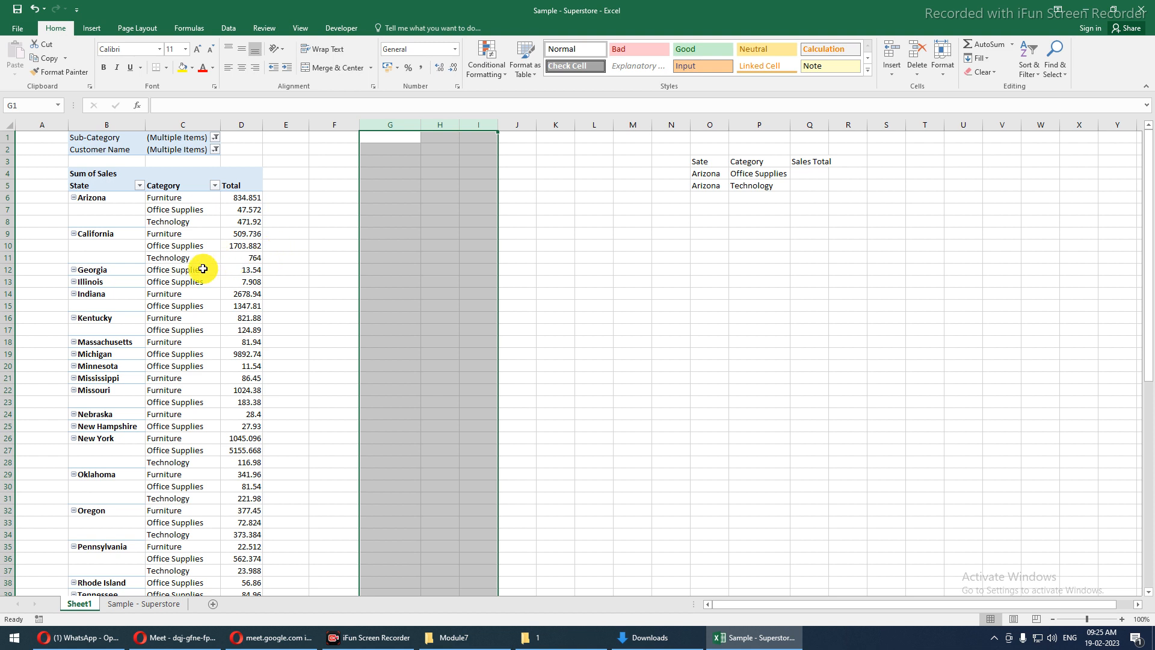
- Insert a slicer for the Sub-Category field of the pivot table
left_click(158, 275)
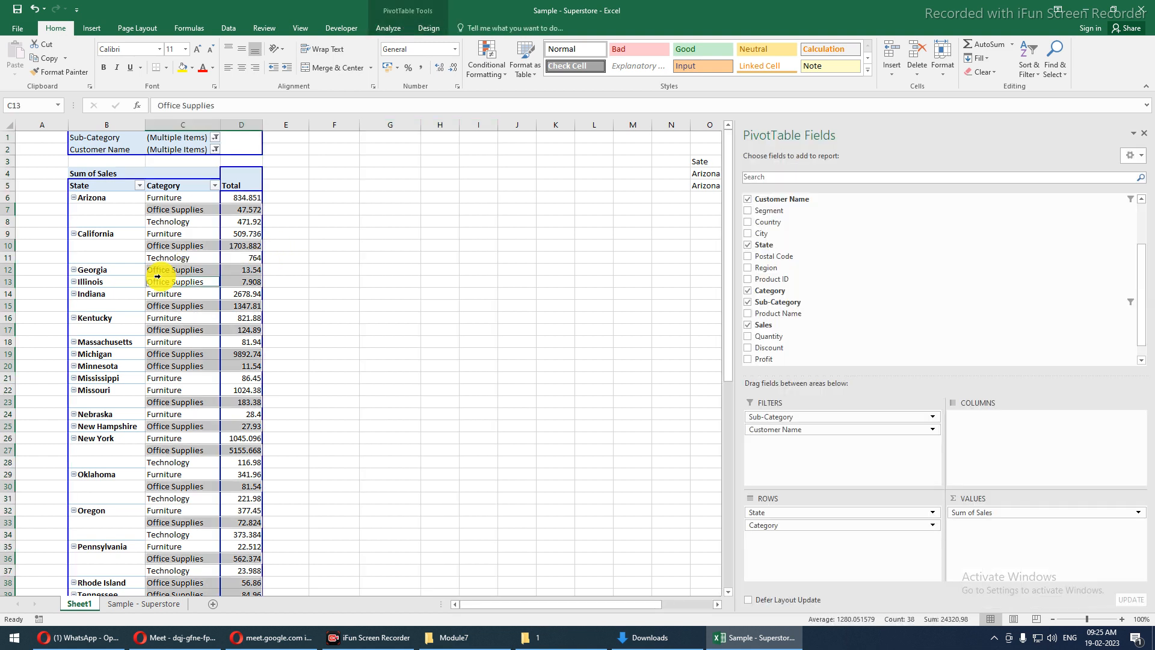
left_click(126, 202)
left_click(125, 222)
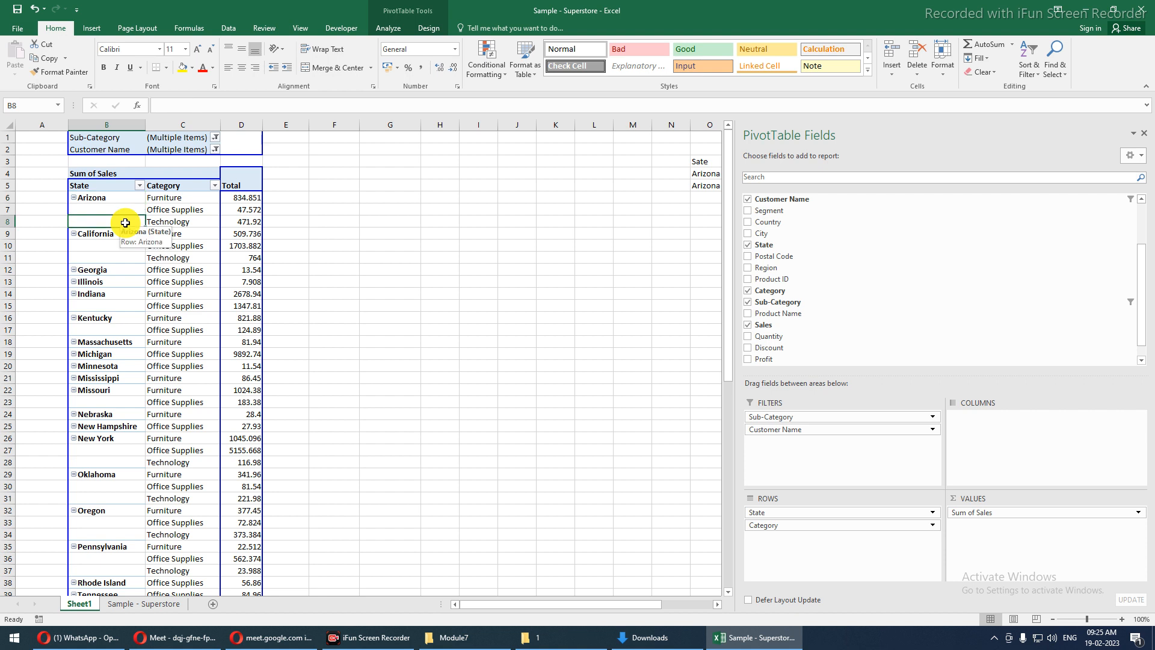
left_click(395, 26)
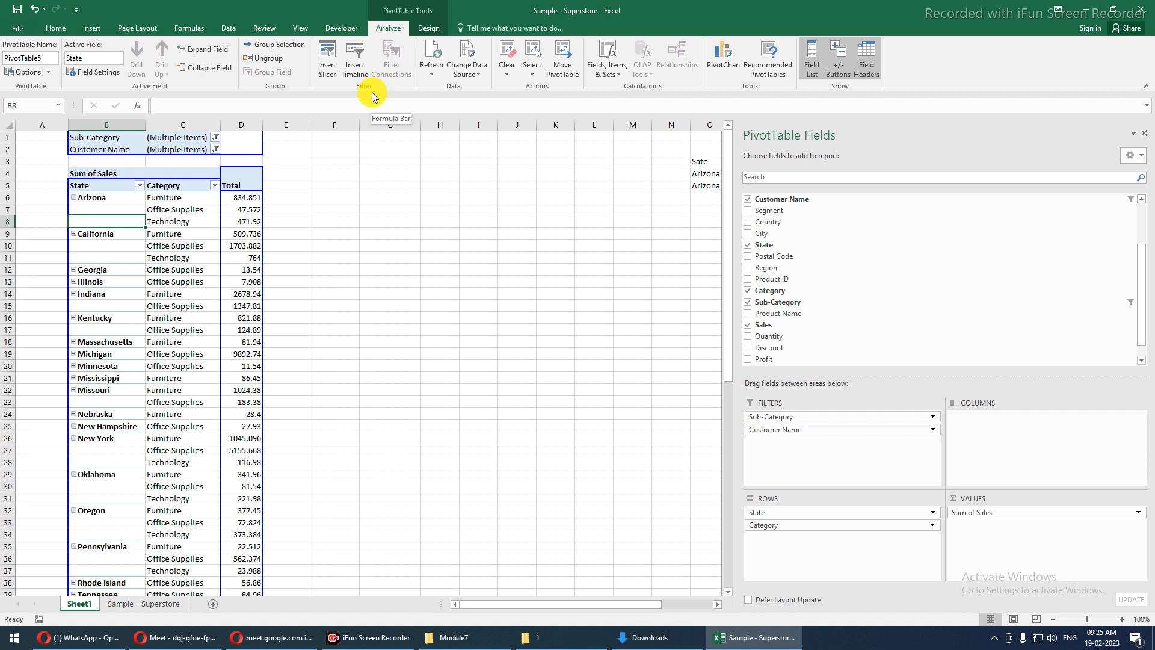
left_click(326, 57)
left_click_drag(689, 216, 447, 182)
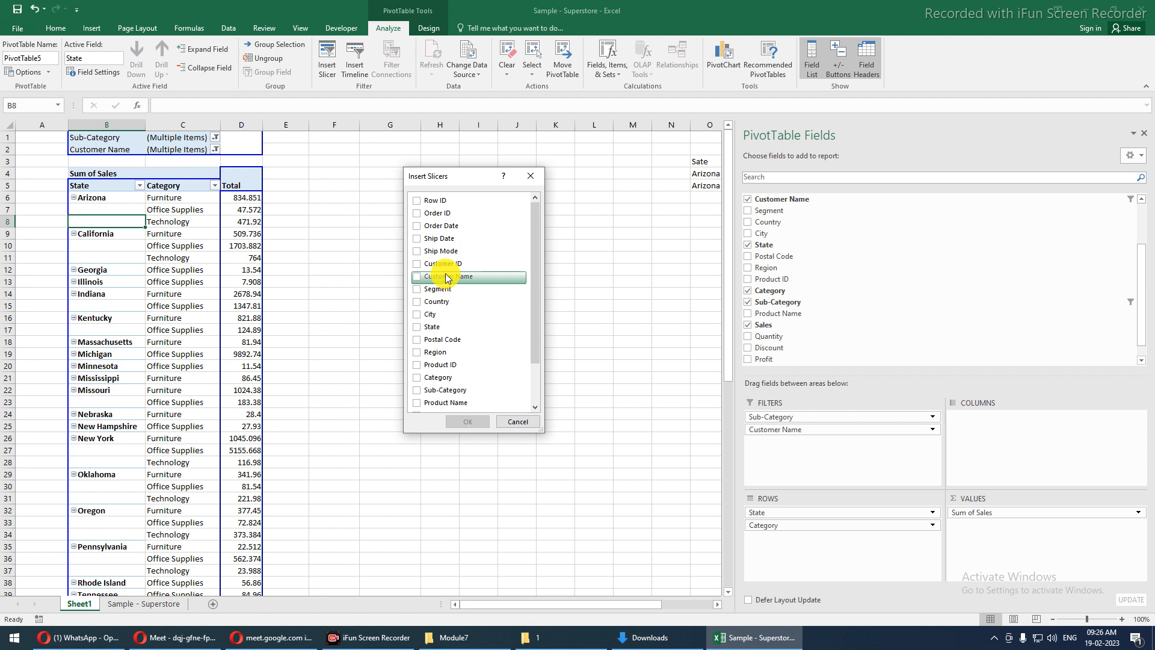
scroll(447, 279, "down", 1)
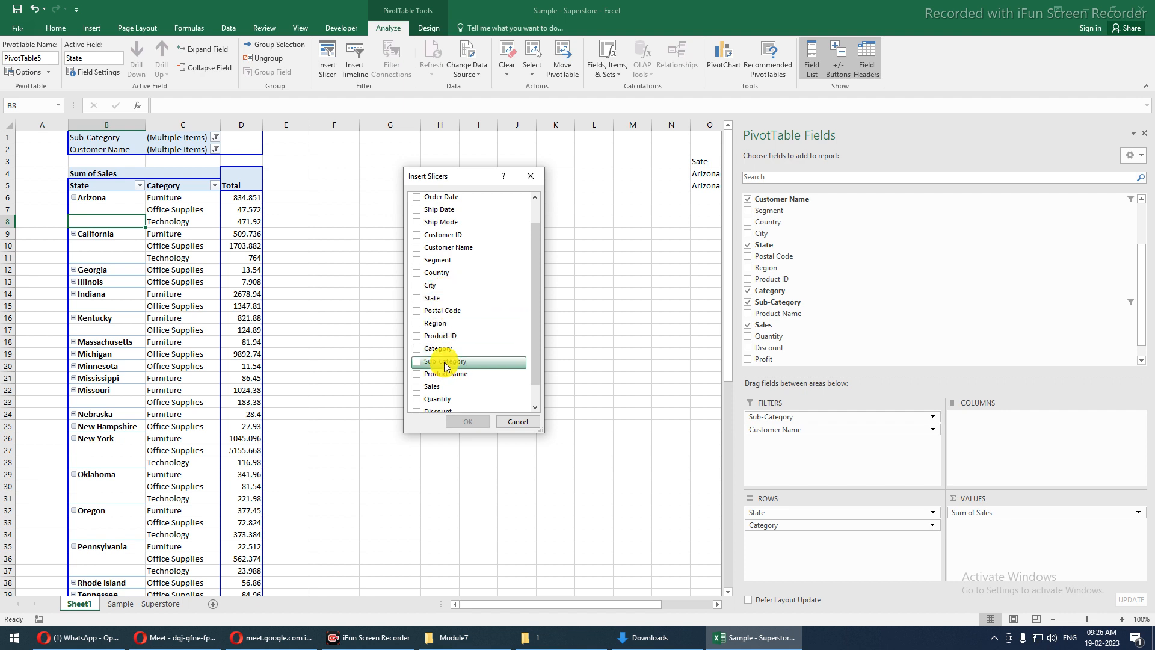
left_click(416, 362)
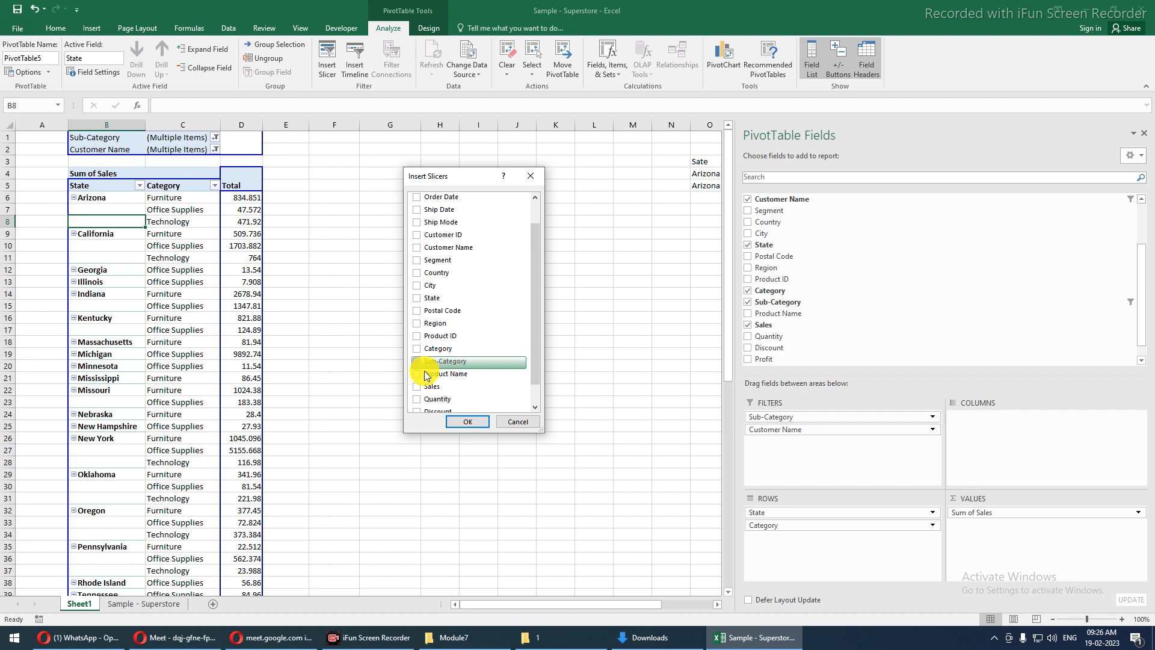
left_click(462, 423)
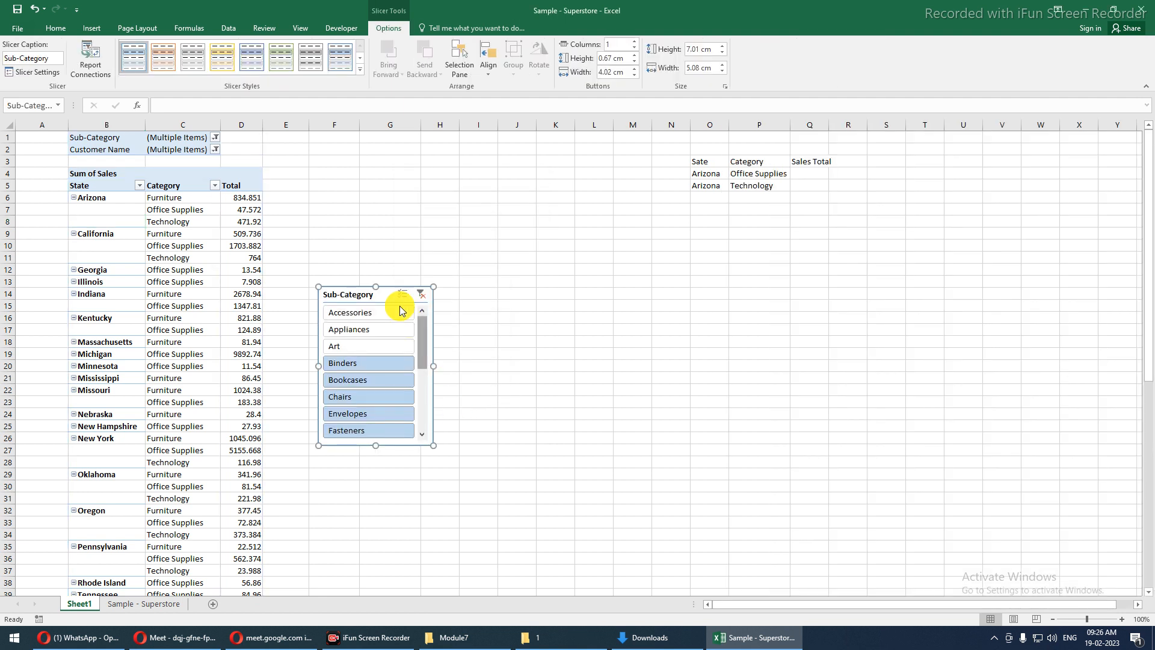
- Move and enlarge the Sub-Category slicer to about 7.81 cm high by 9.58 cm wide, and arrange its buttons in 3 columns
left_click_drag(361, 299, 386, 169)
left_click_drag(452, 338, 554, 356)
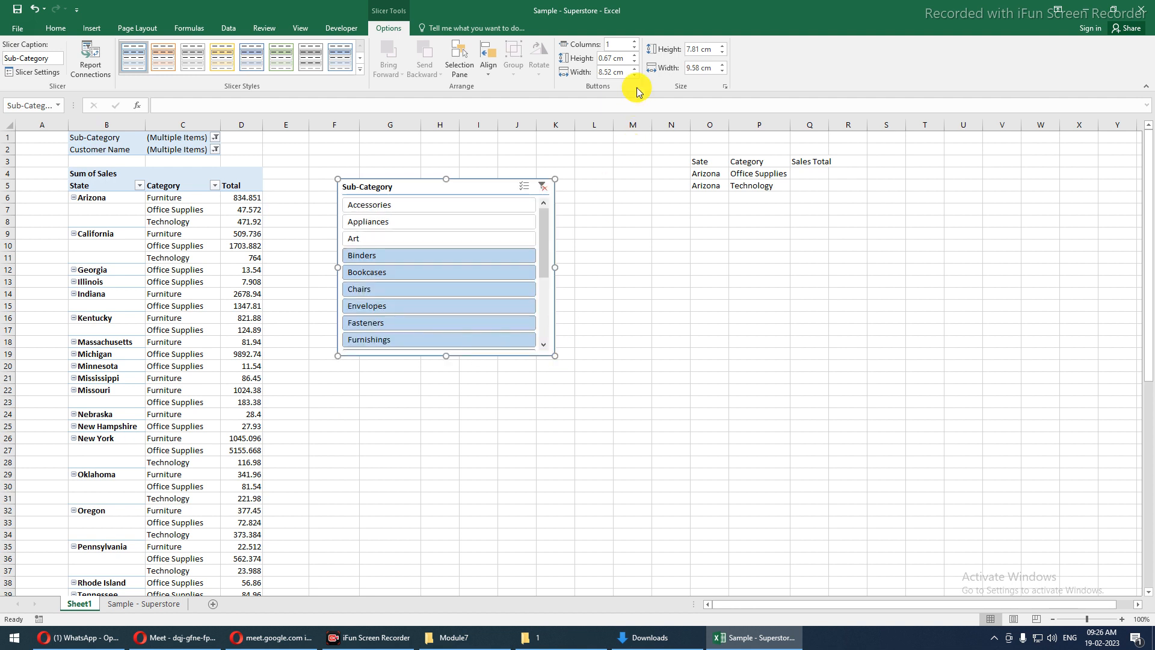
type("3")
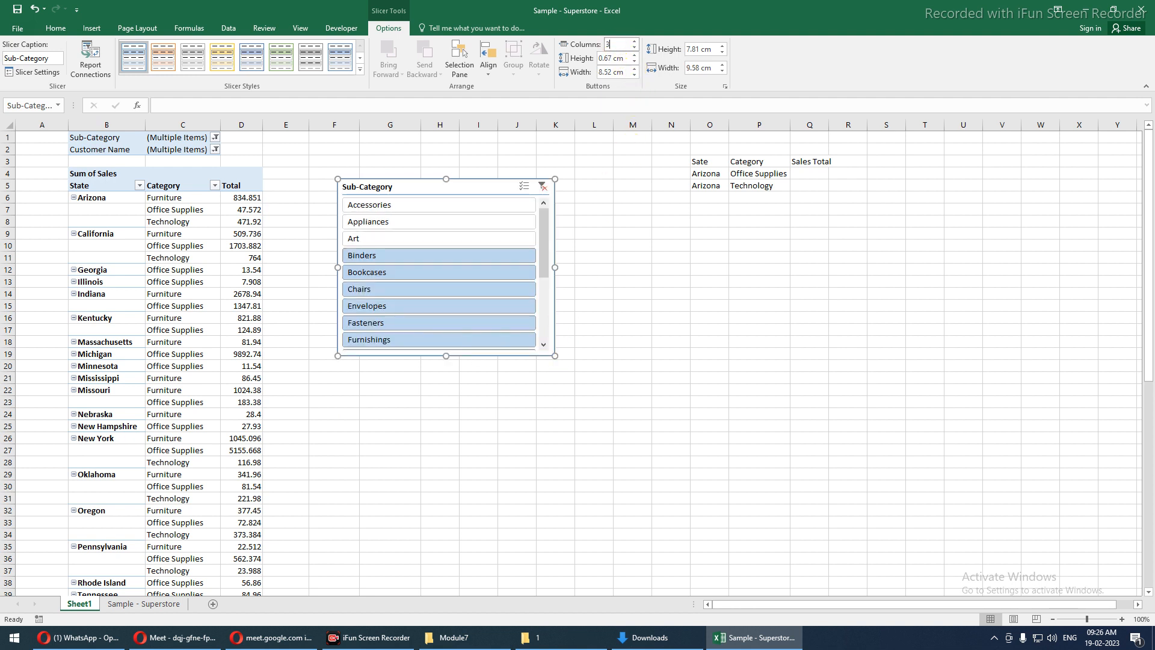
key("Return")
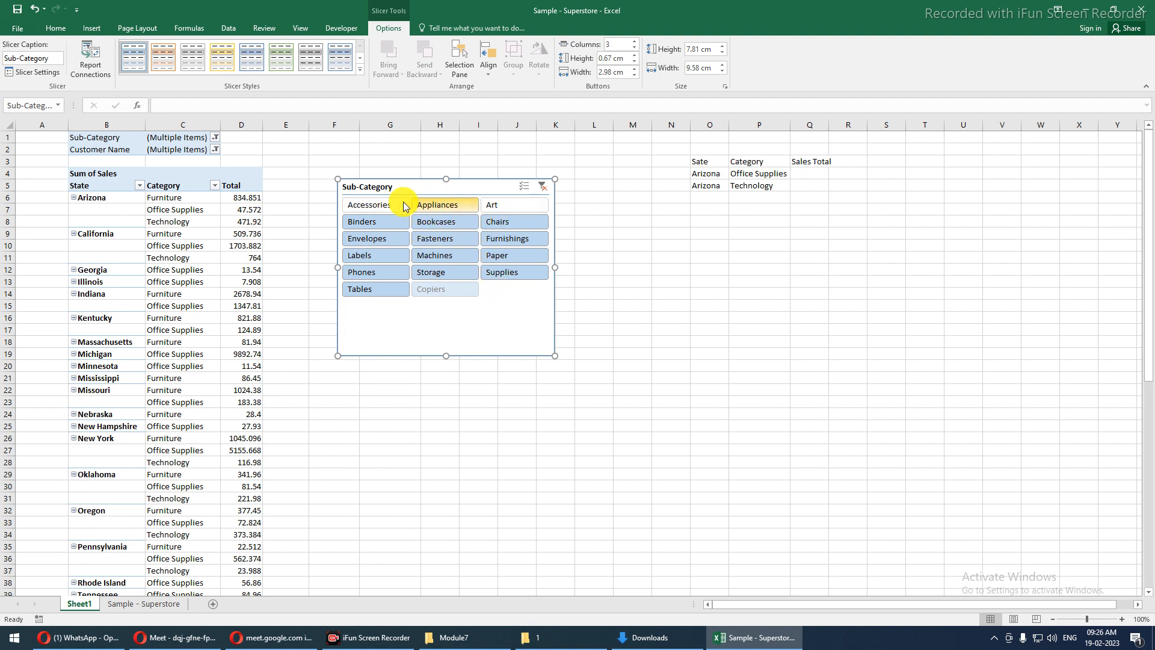
- Clear the Sub-Category filter through the slicer and apply the yellow slicer style
left_click(542, 188)
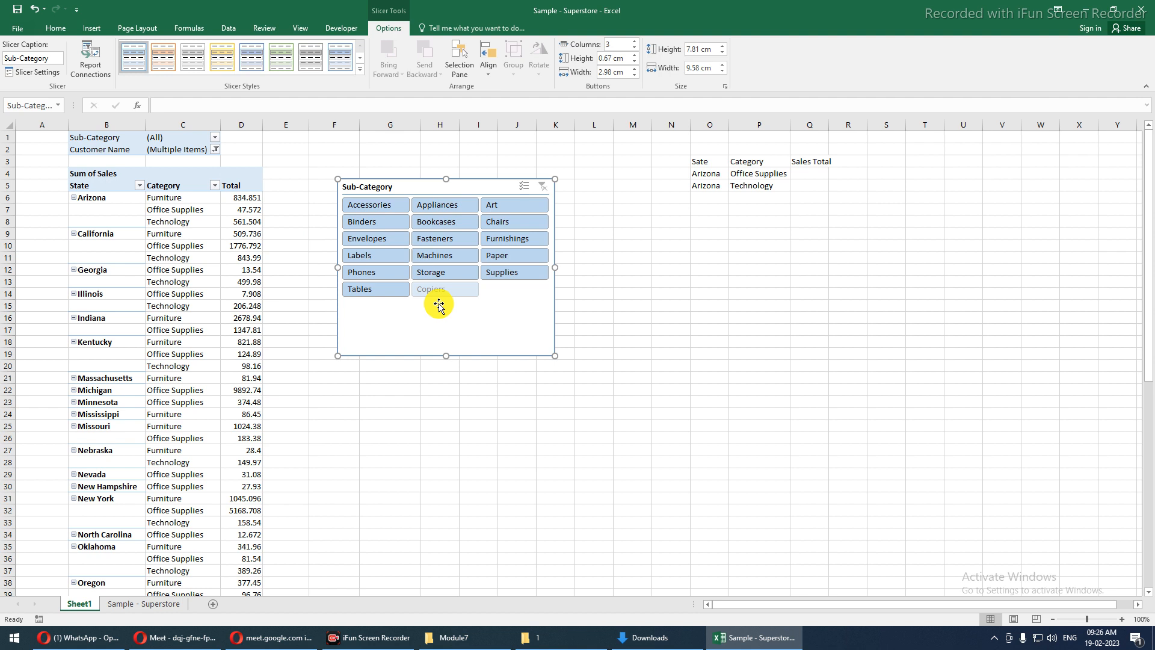
left_click(232, 63)
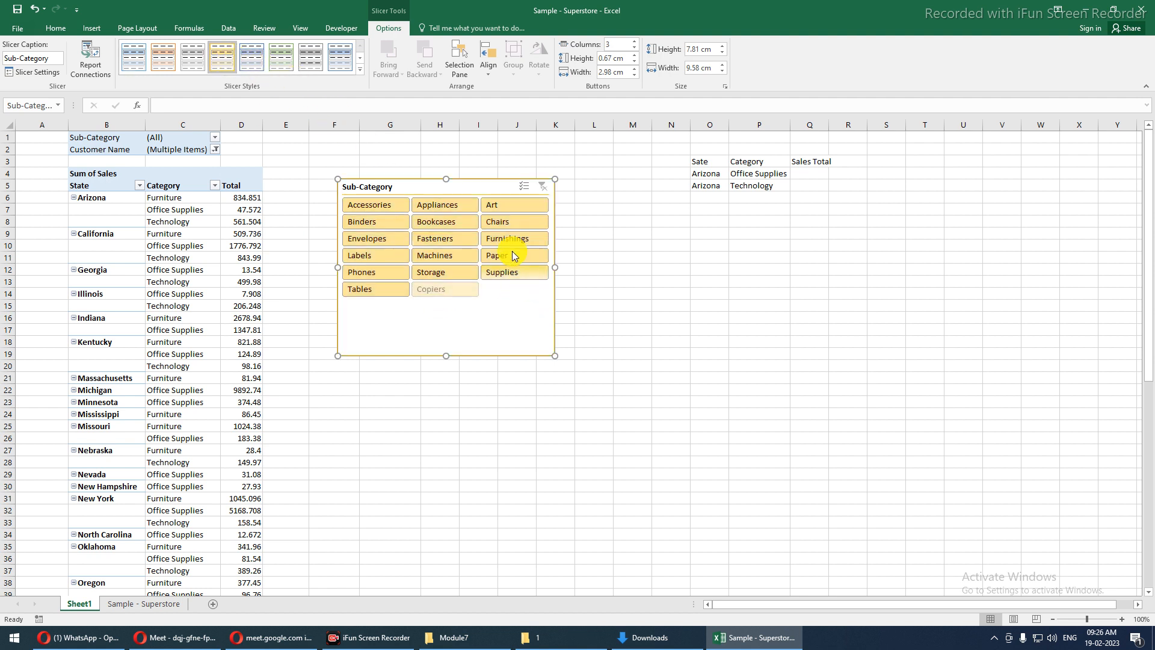
- Try filtering the pivot table by single sub-categories in the slicer: Chairs, Bookcases, Labels, Tables, Envelopes, Binders, Accessories and Appliances
left_click(500, 220)
left_click(412, 223)
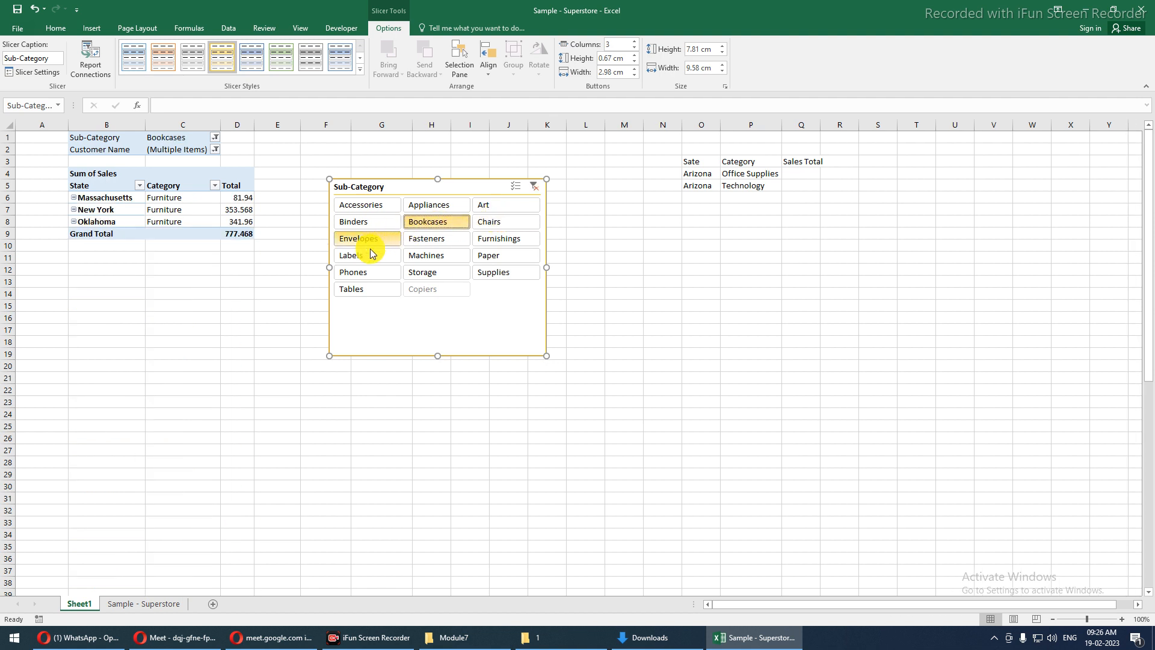
left_click(355, 255)
left_click(355, 288)
left_click(357, 238)
left_click(357, 221)
left_click(355, 208)
left_click(424, 207)
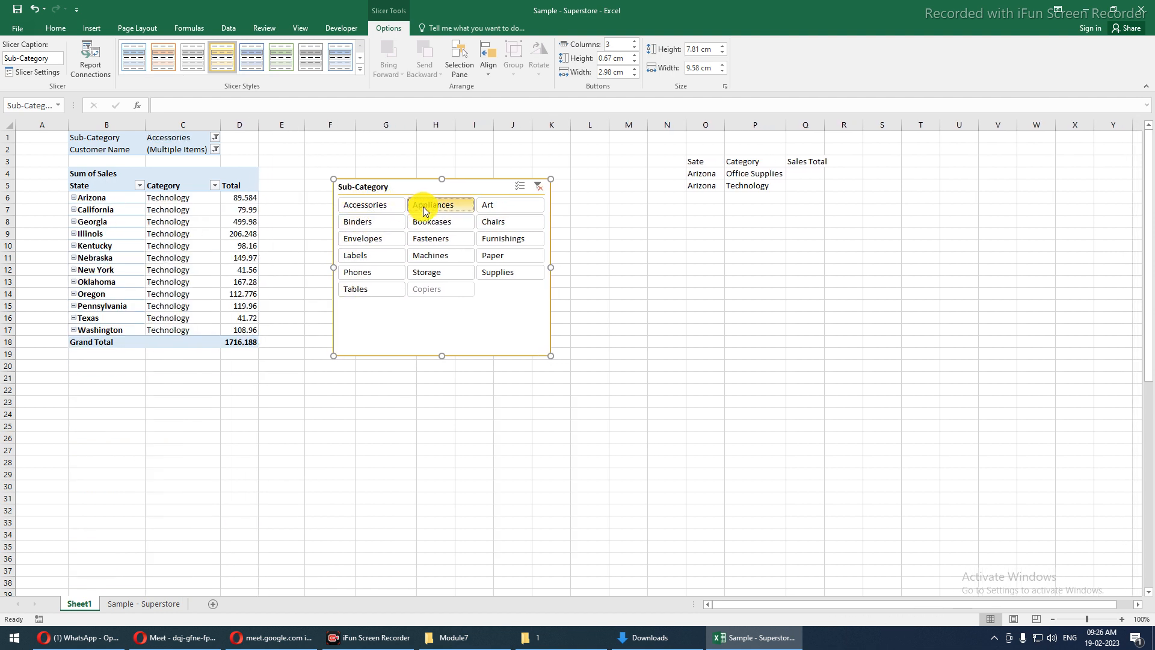
- Clear the slicer's filter and delete the Sub-Category slicer
left_click(530, 188)
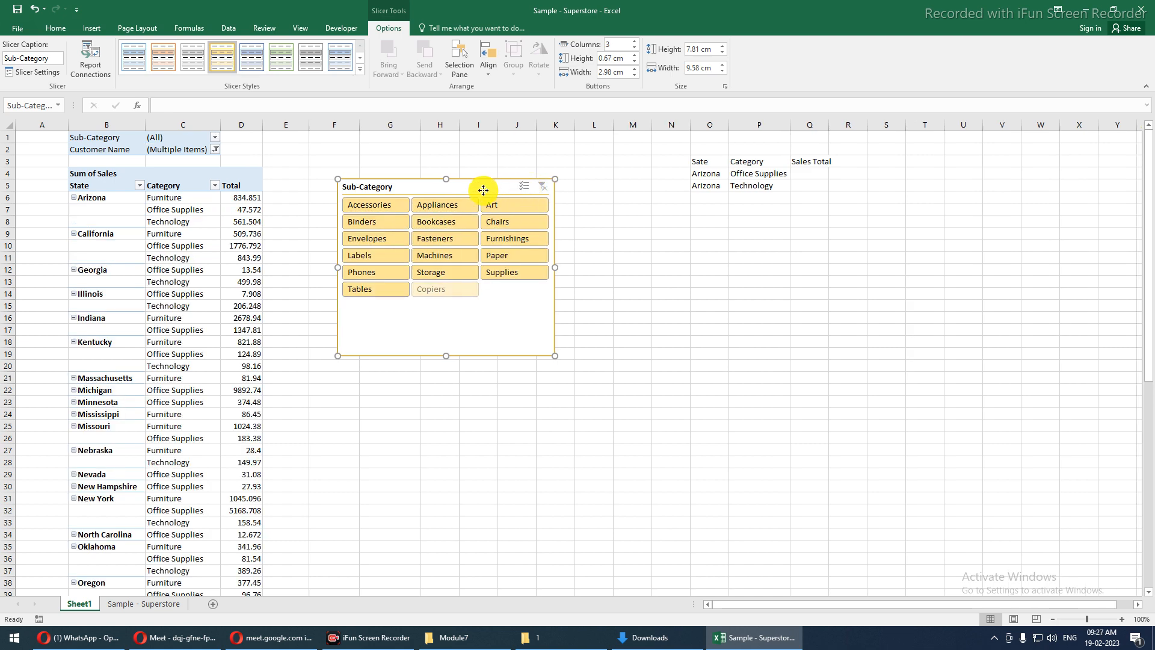
key("Delete")
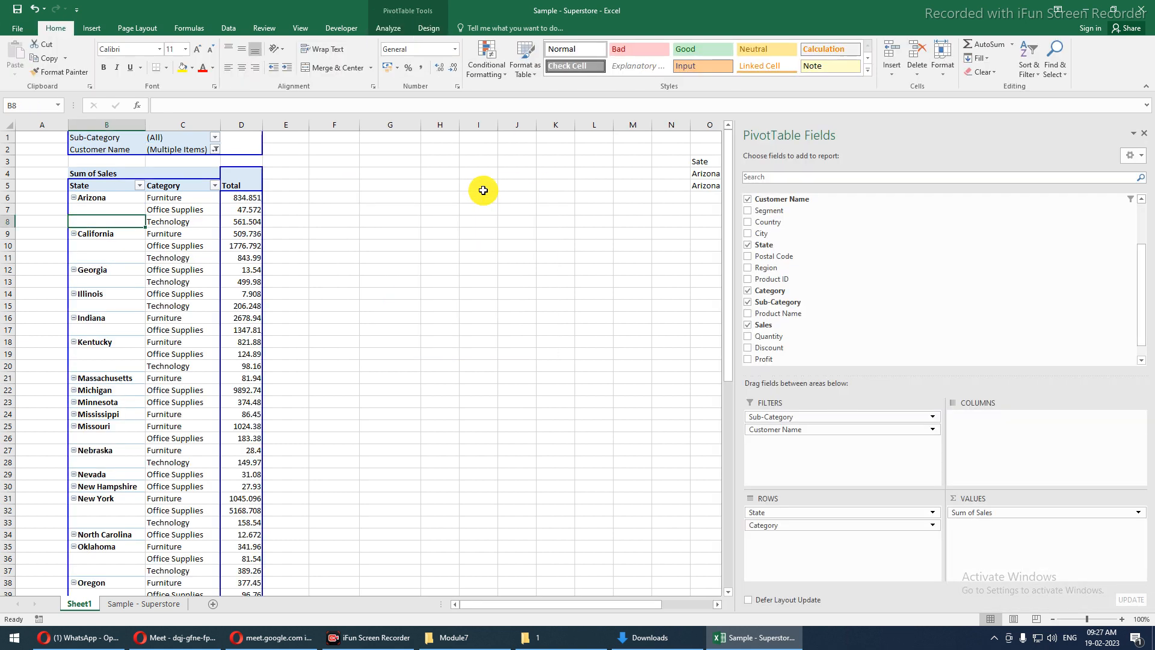
- Try to insert a timeline for the pivot table
left_click(428, 30)
left_click(402, 31)
left_click(357, 60)
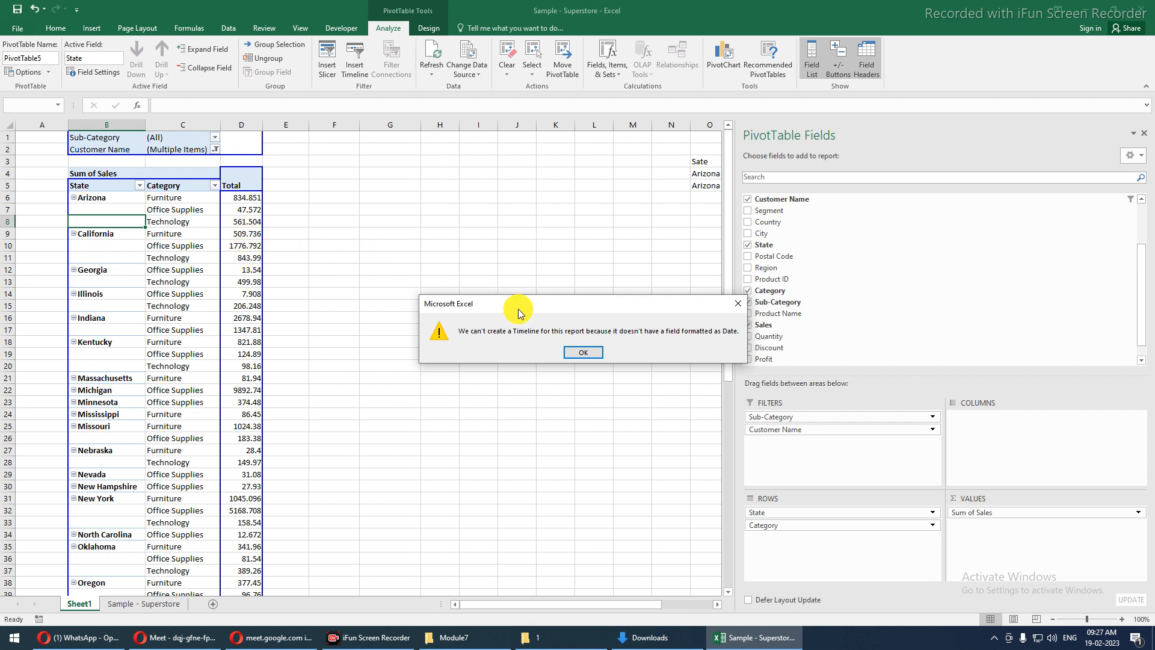
left_click(581, 355)
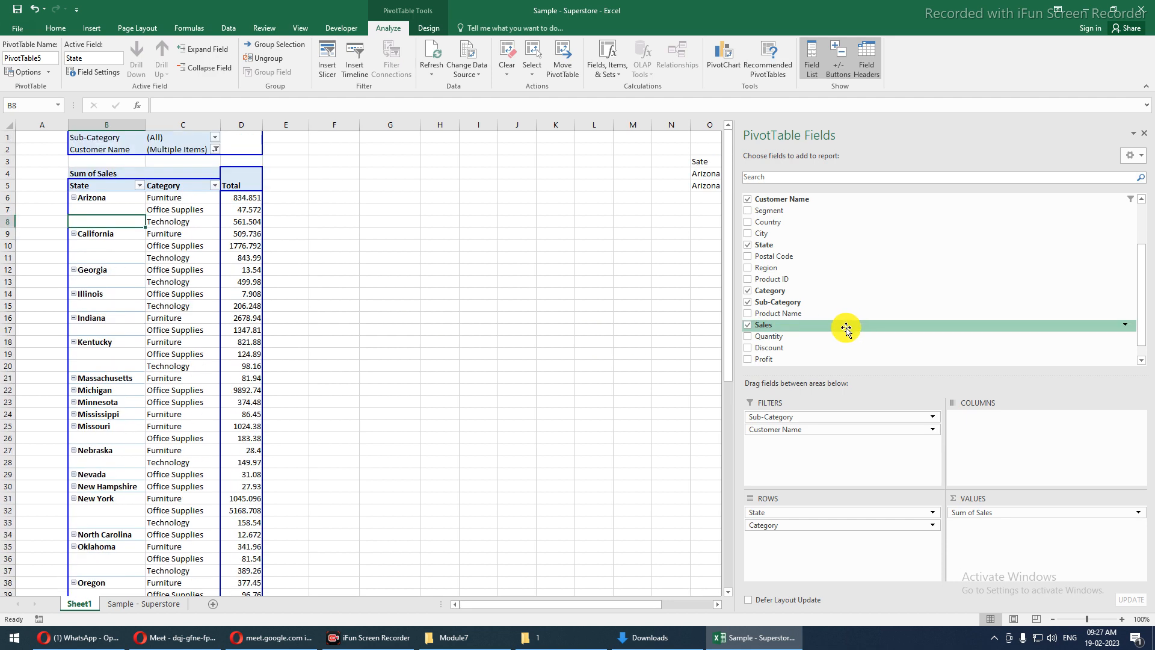
- Add the Ship Date field to the pivot table's rows, below Category
scroll(786, 283, "down", 4)
scroll(786, 282, "up", 4)
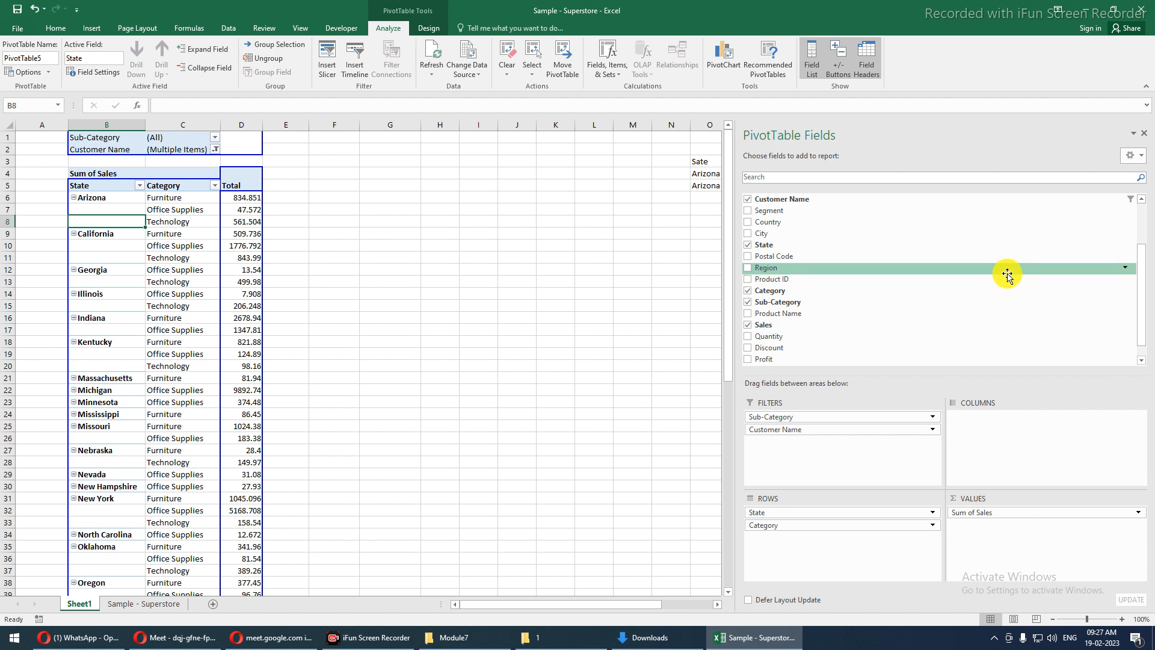
left_click_drag(1141, 281, 1127, 242)
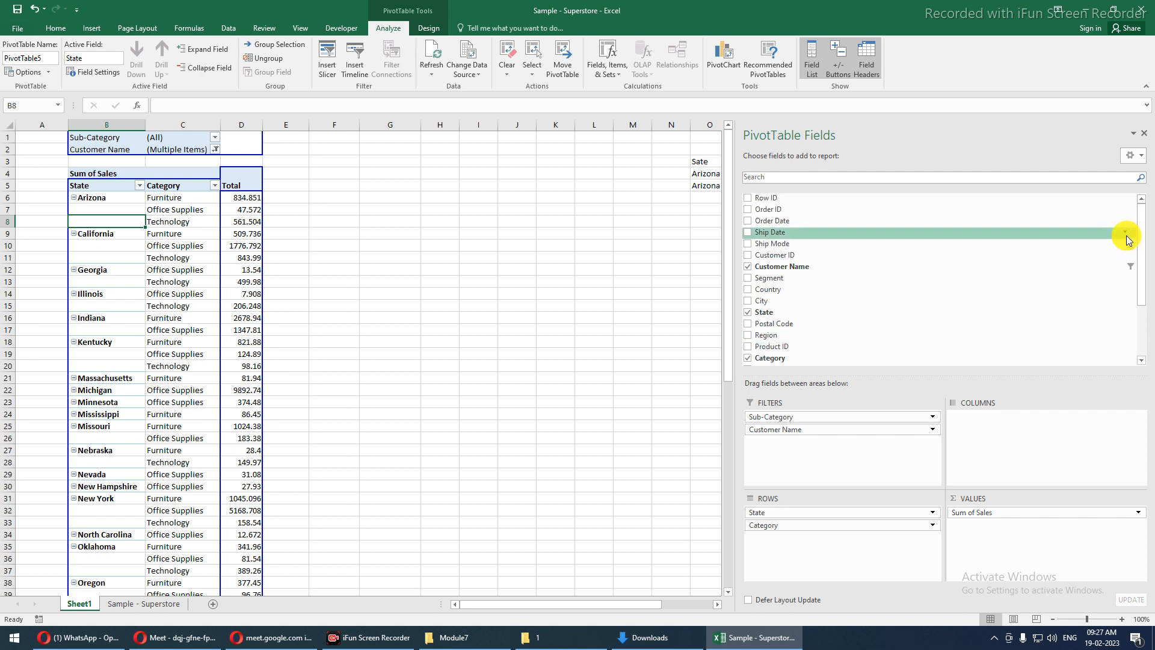
left_click_drag(782, 233, 799, 543)
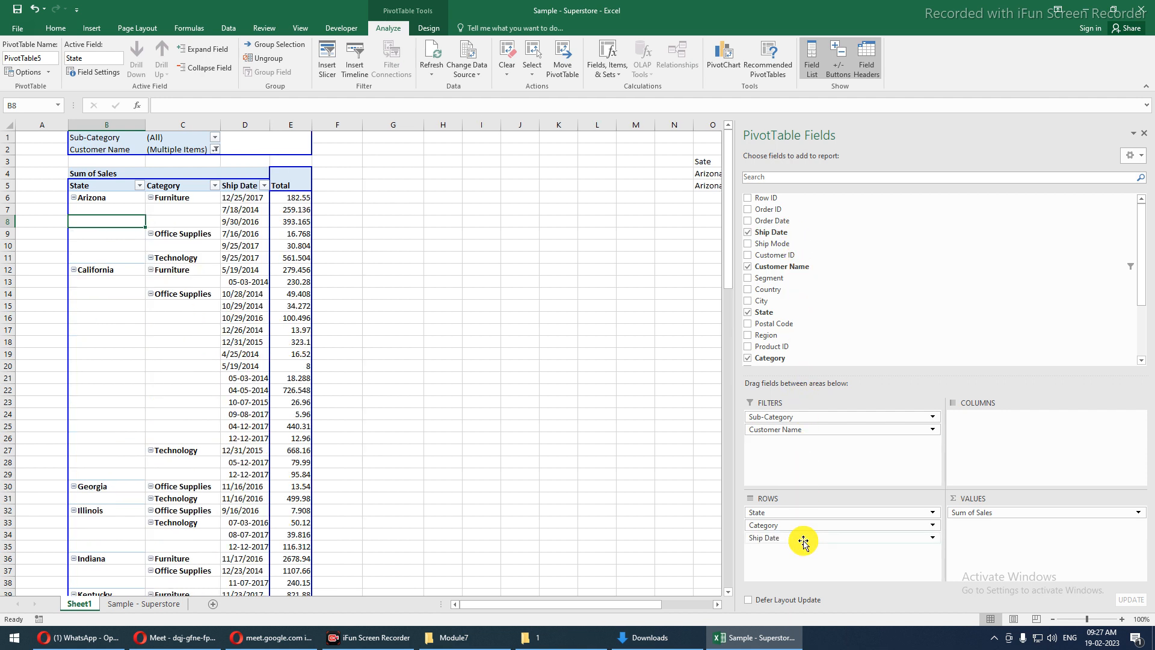
- Review the pivot table's Ship Date values and the subtotal and filter options in the field's settings
left_click(254, 201)
scroll(263, 298, "down", 3)
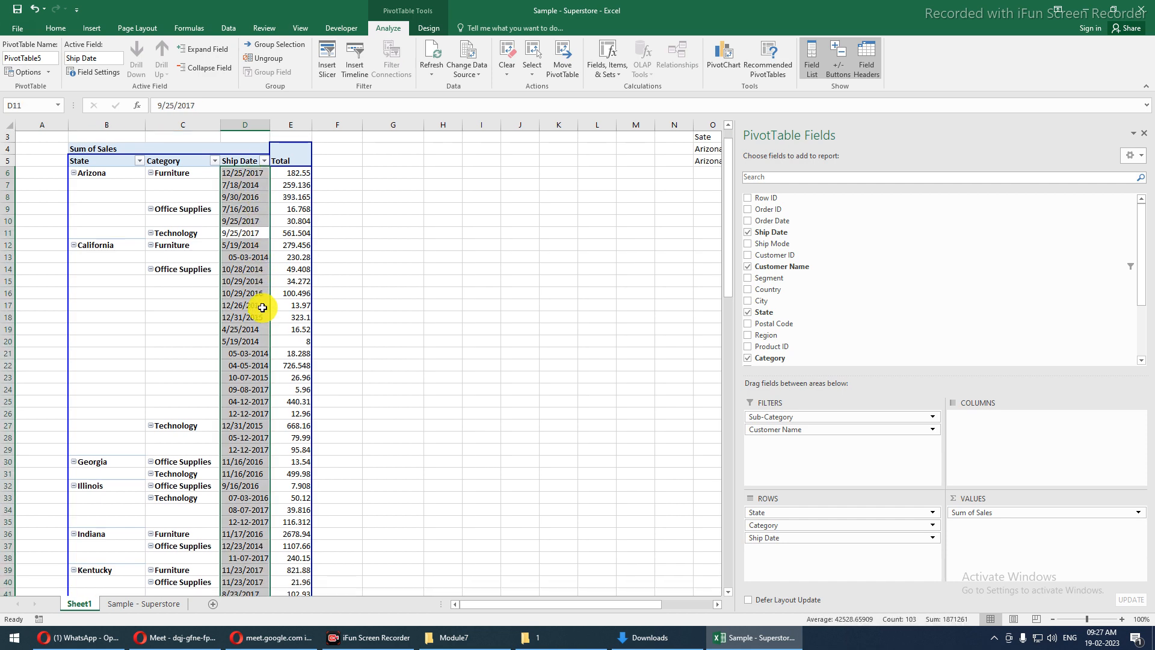
scroll(264, 303, "up", 3)
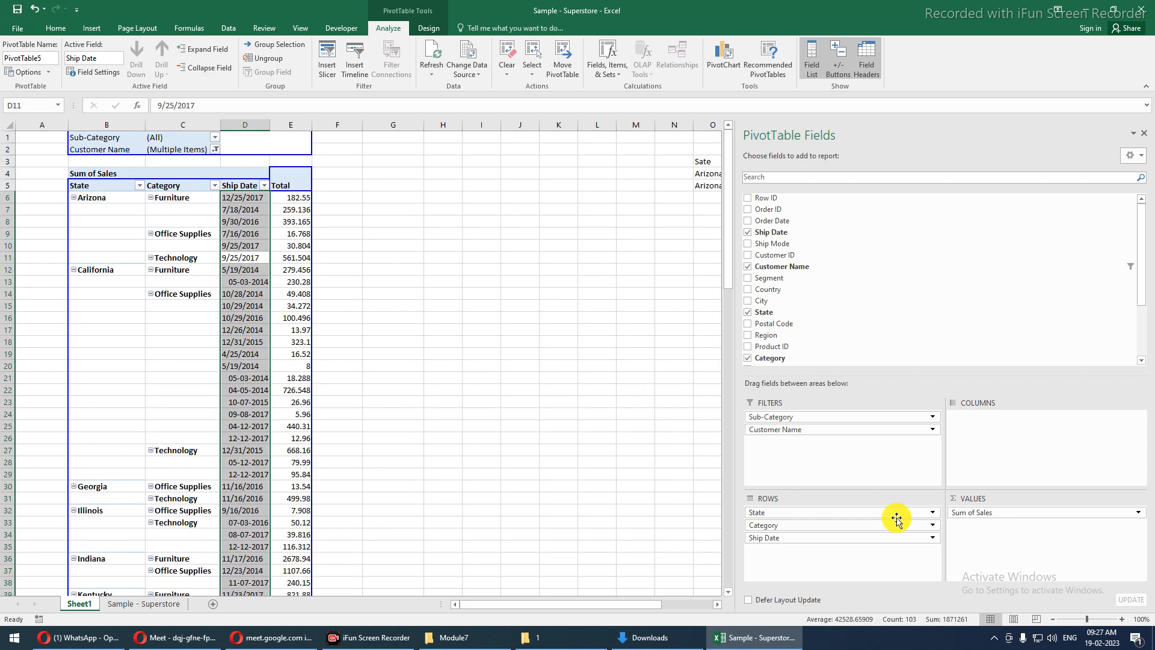
left_click(932, 538)
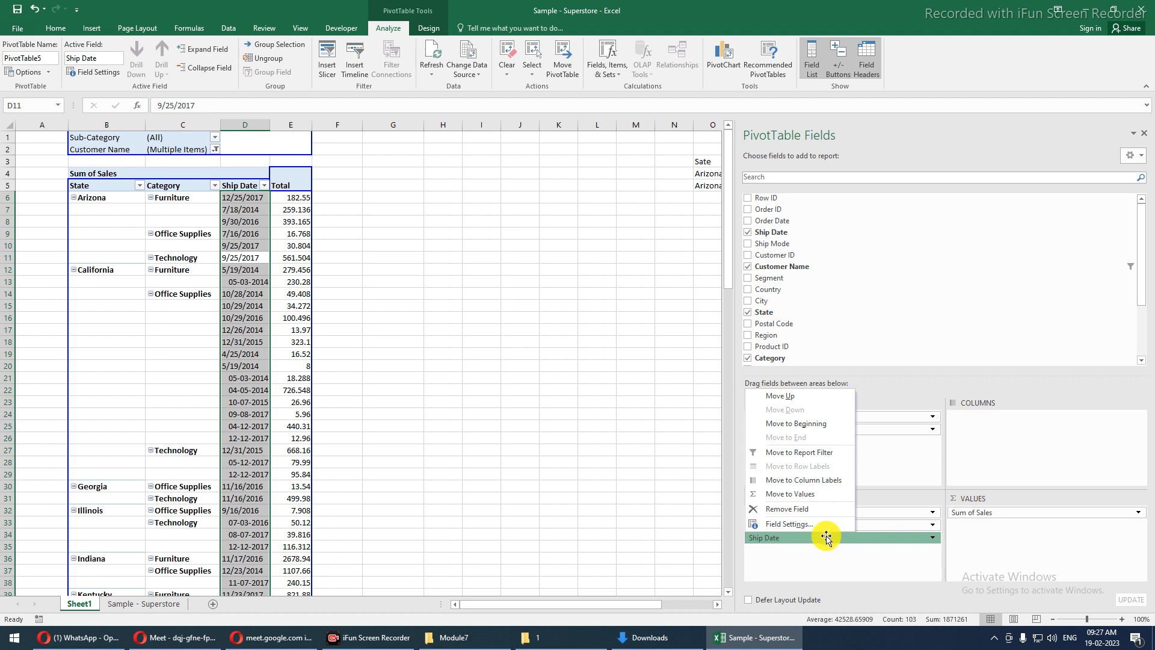
left_click(807, 525)
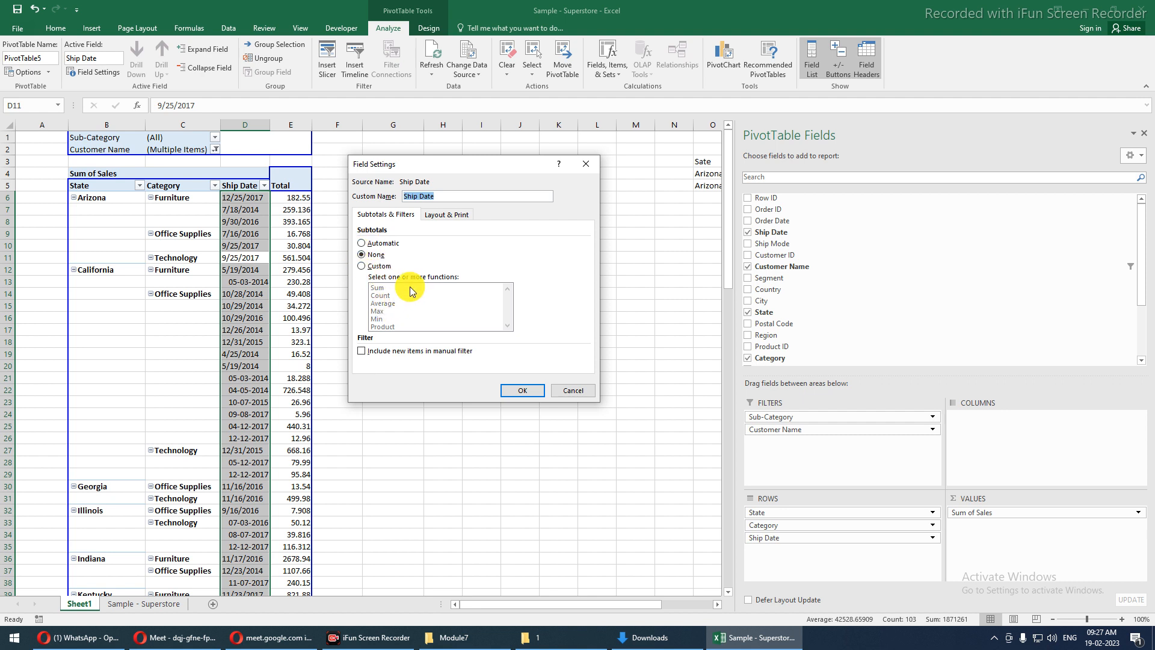
left_click(585, 393)
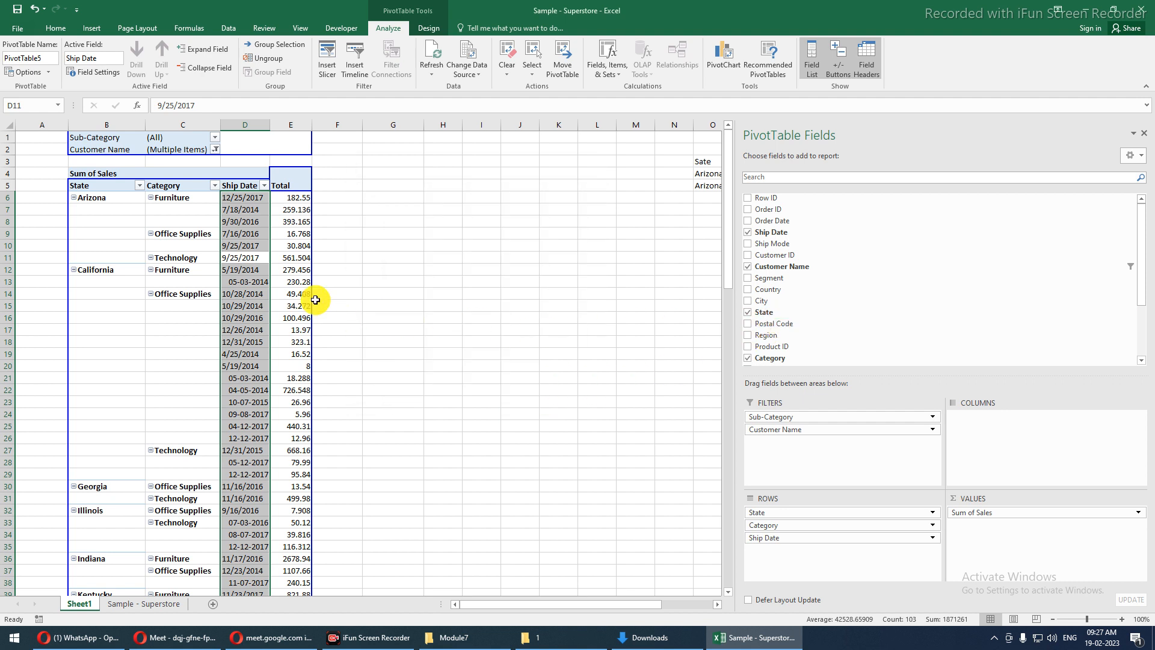
- Inspect the filter choices of the Ship Date column and the options offered for this row field
left_click(245, 209)
left_click(242, 197)
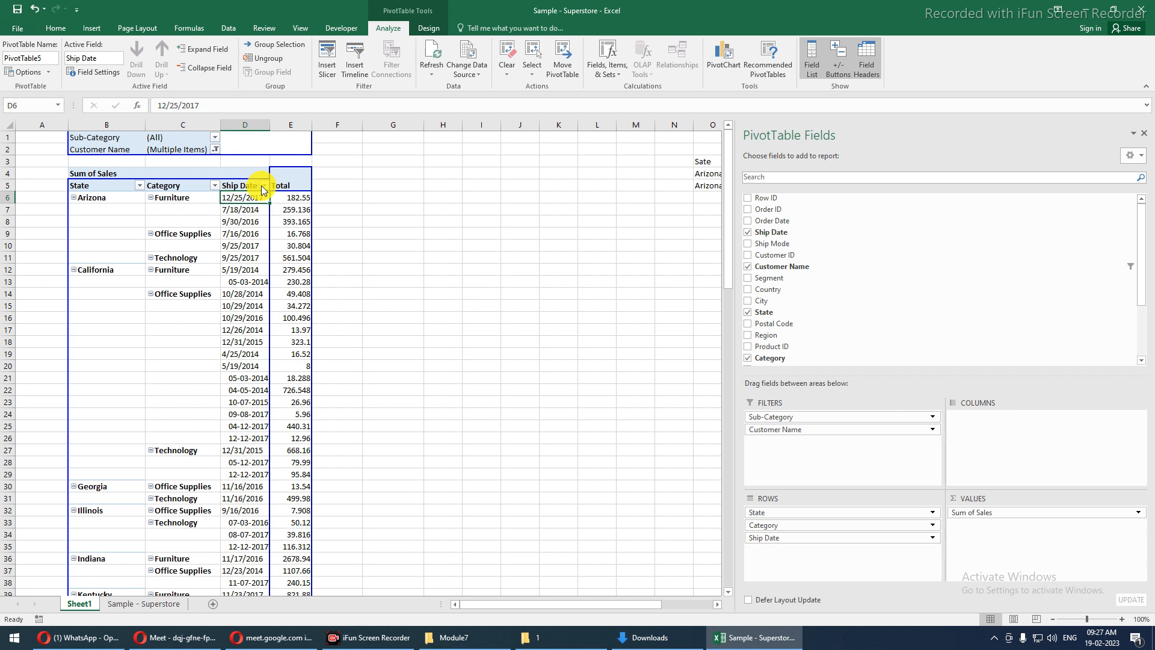
left_click(264, 186)
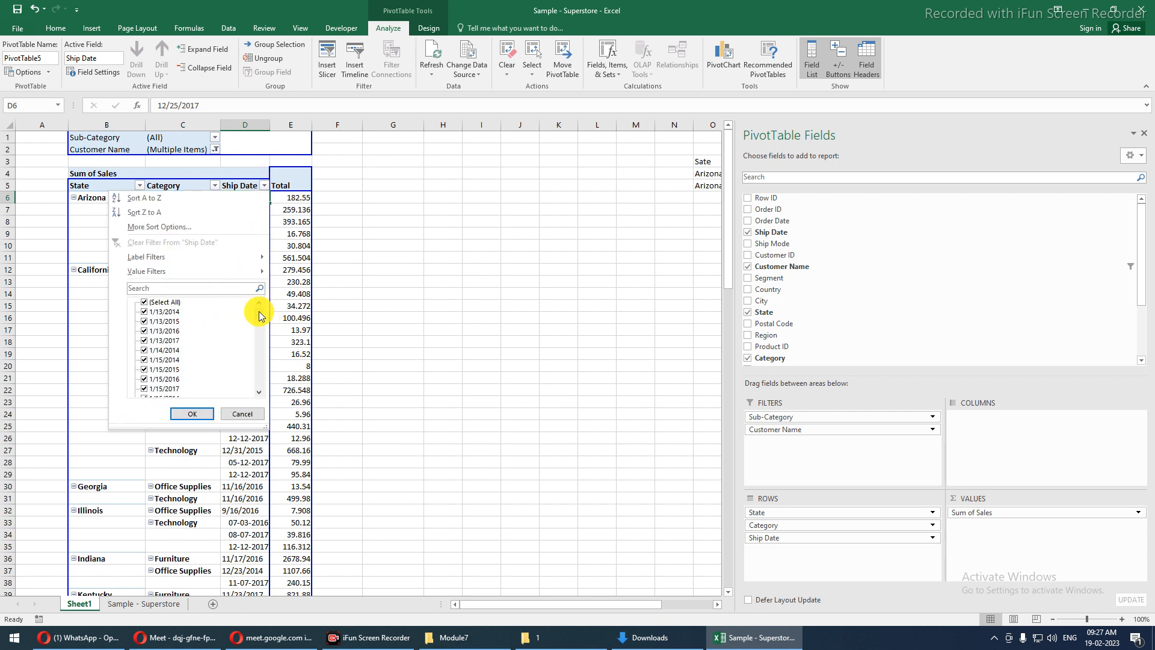
left_click(250, 411)
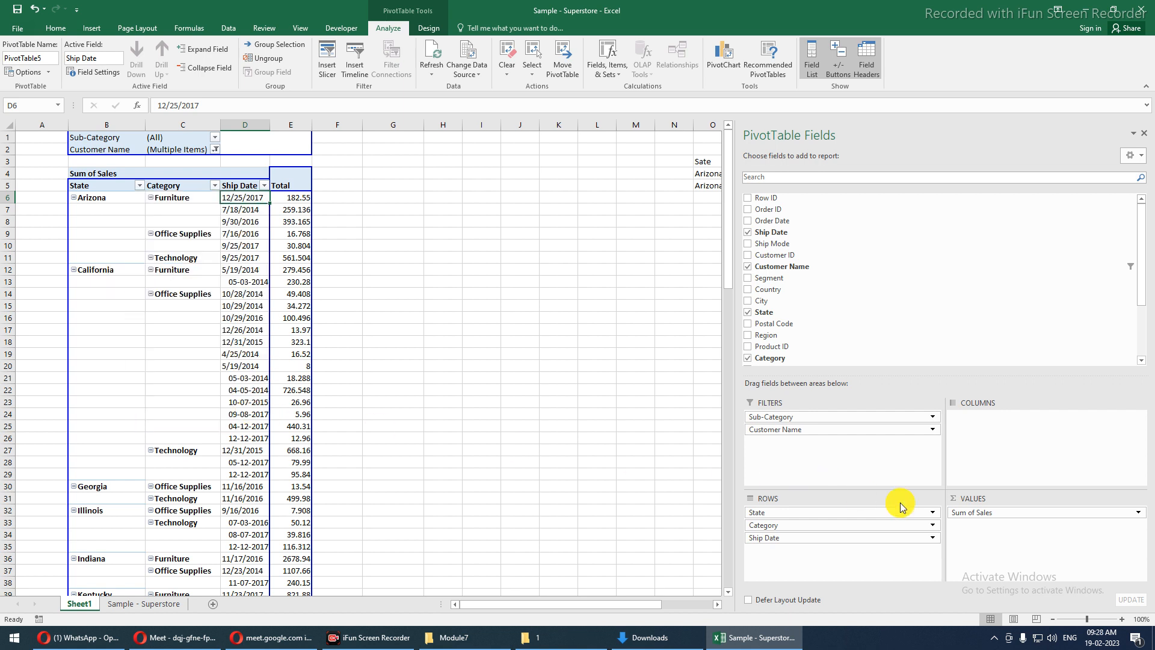
left_click(933, 538)
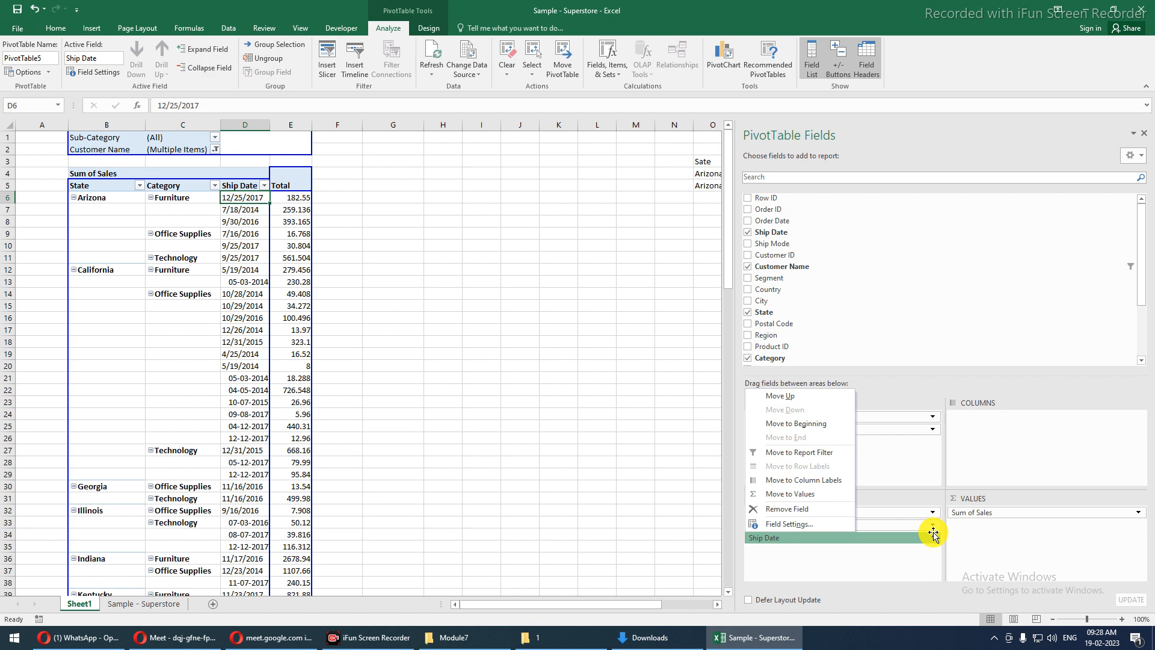
left_click(592, 416)
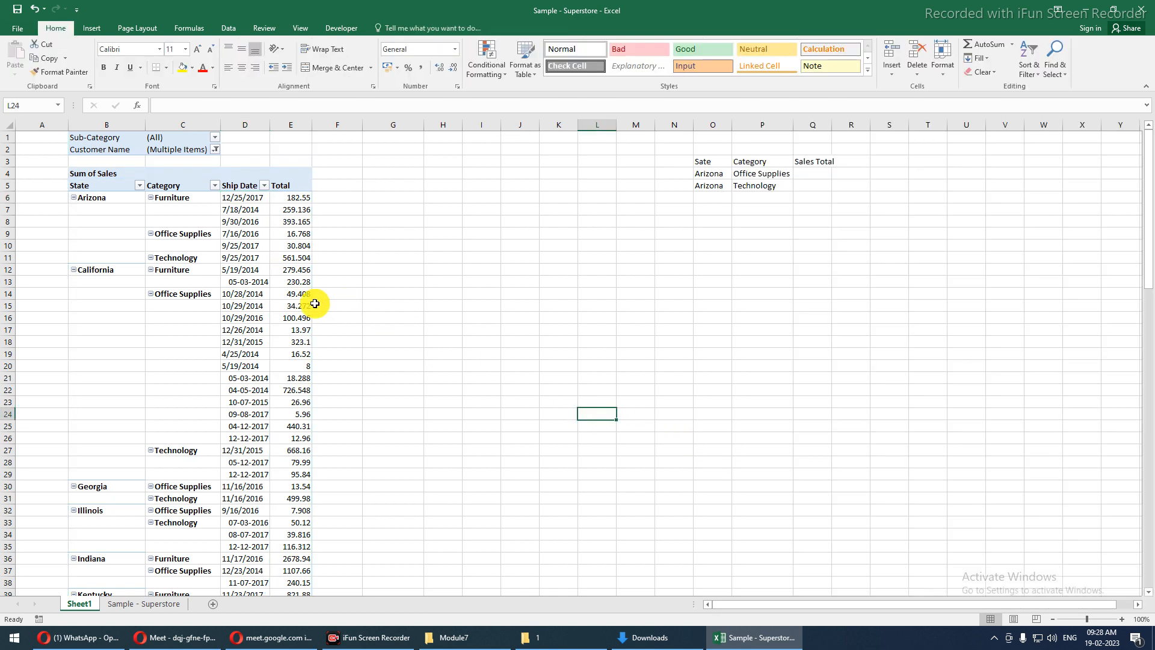
- Compare how the dates are written and aligned in the pivot table's Ship Date column
left_click_drag(244, 273, 245, 280)
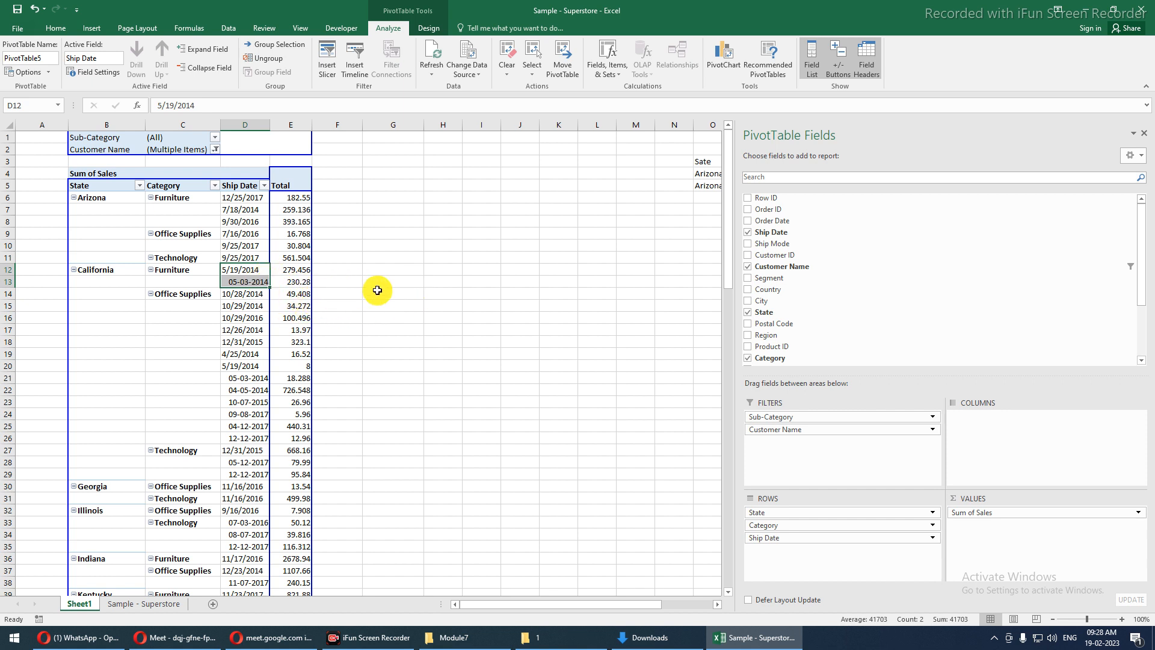
left_click(400, 286)
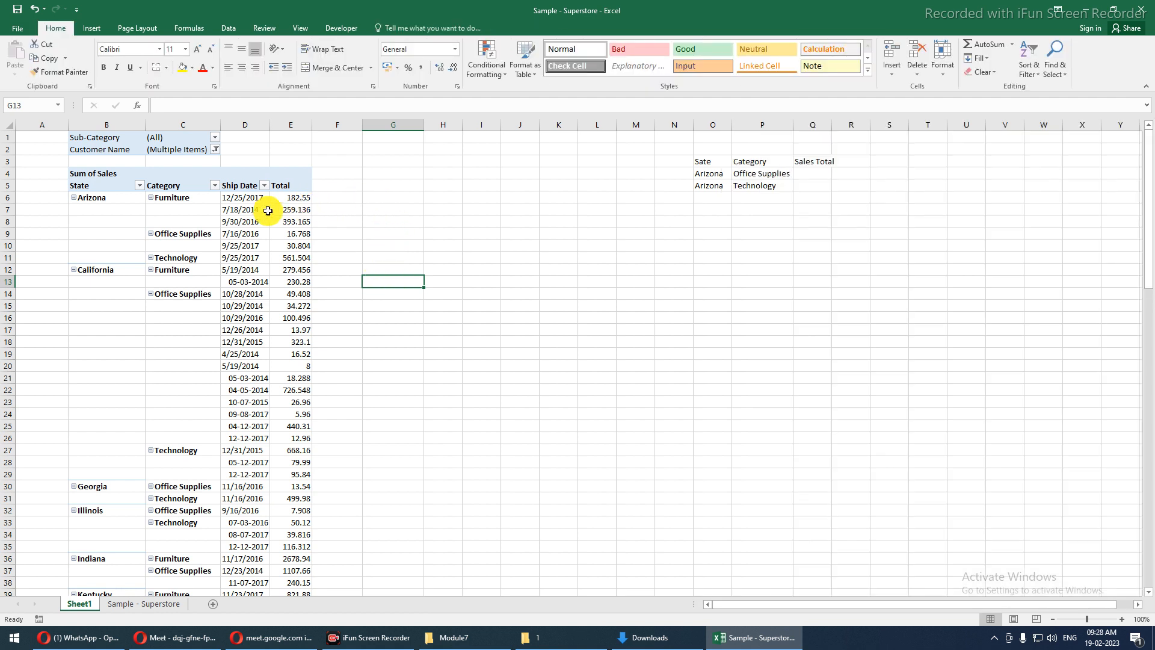
left_click_drag(249, 197, 246, 266)
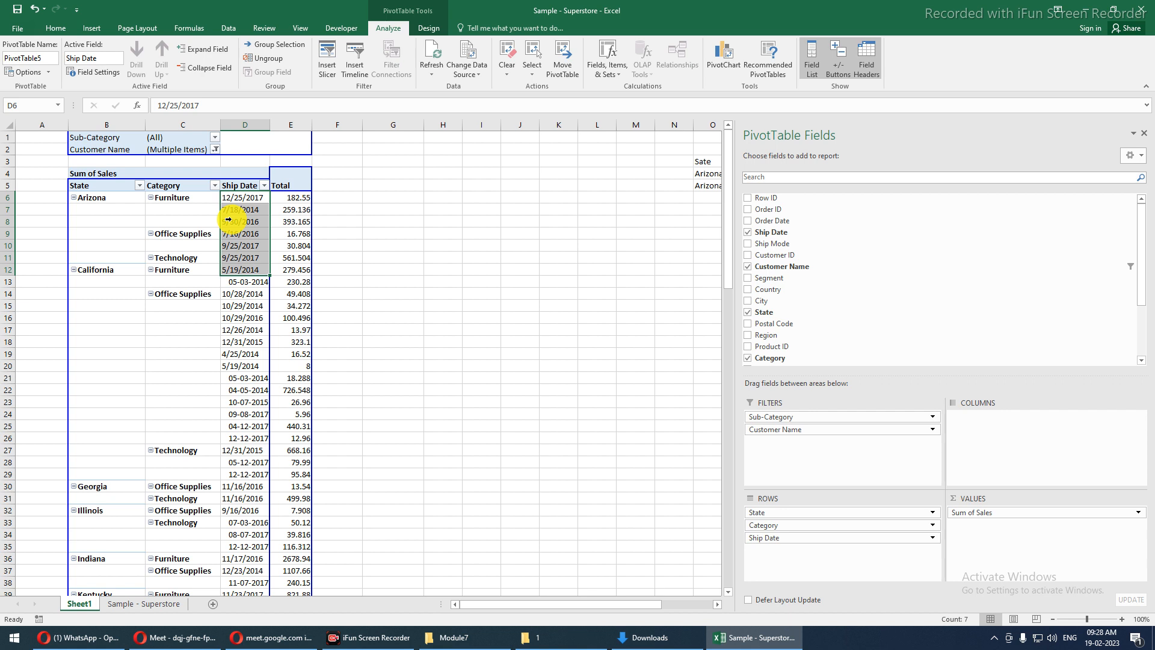
left_click(247, 283)
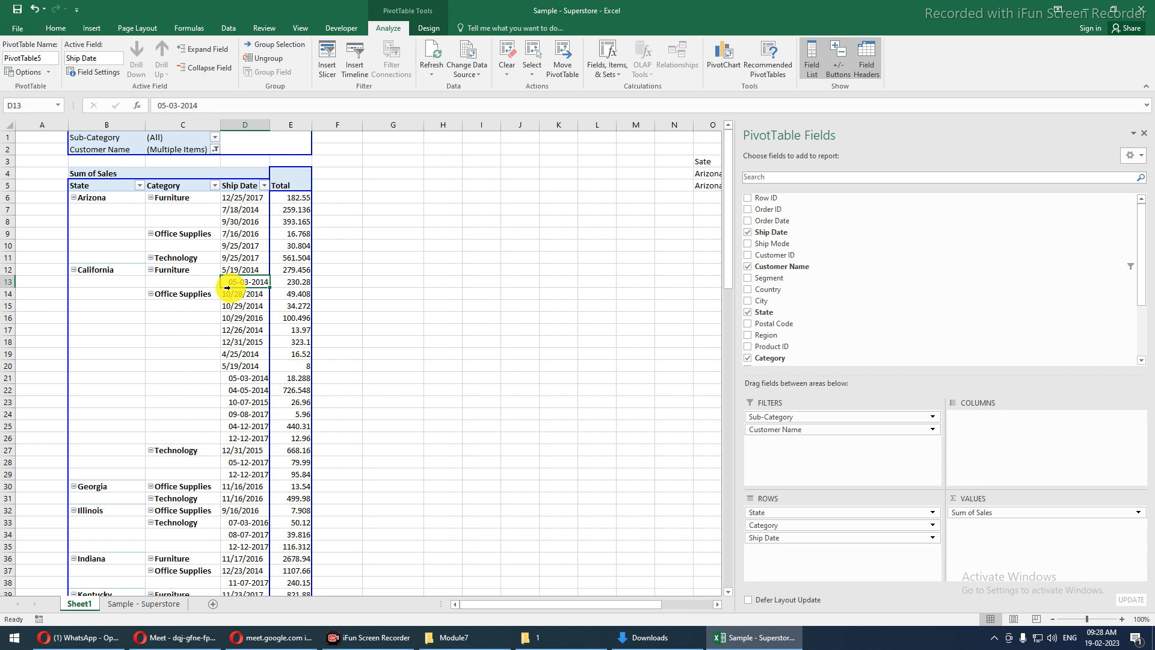
left_click(247, 295)
left_click_drag(249, 309, 239, 370)
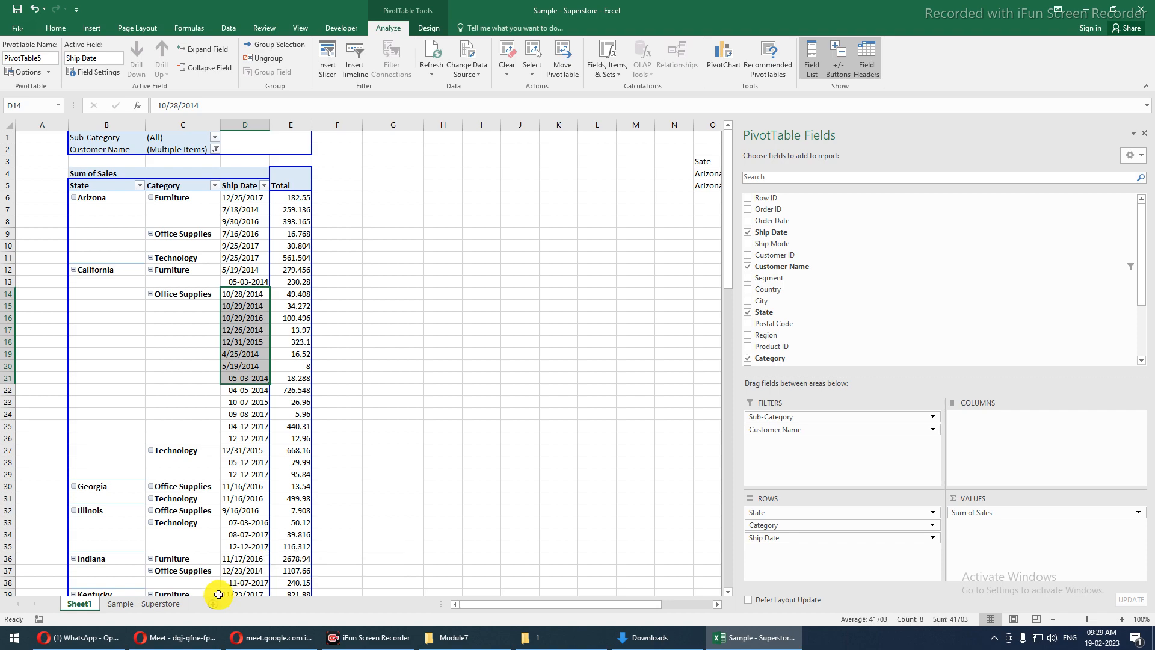
- Remove the filters from the Sample - Superstore source sheet and return to its first cell
left_click(140, 602)
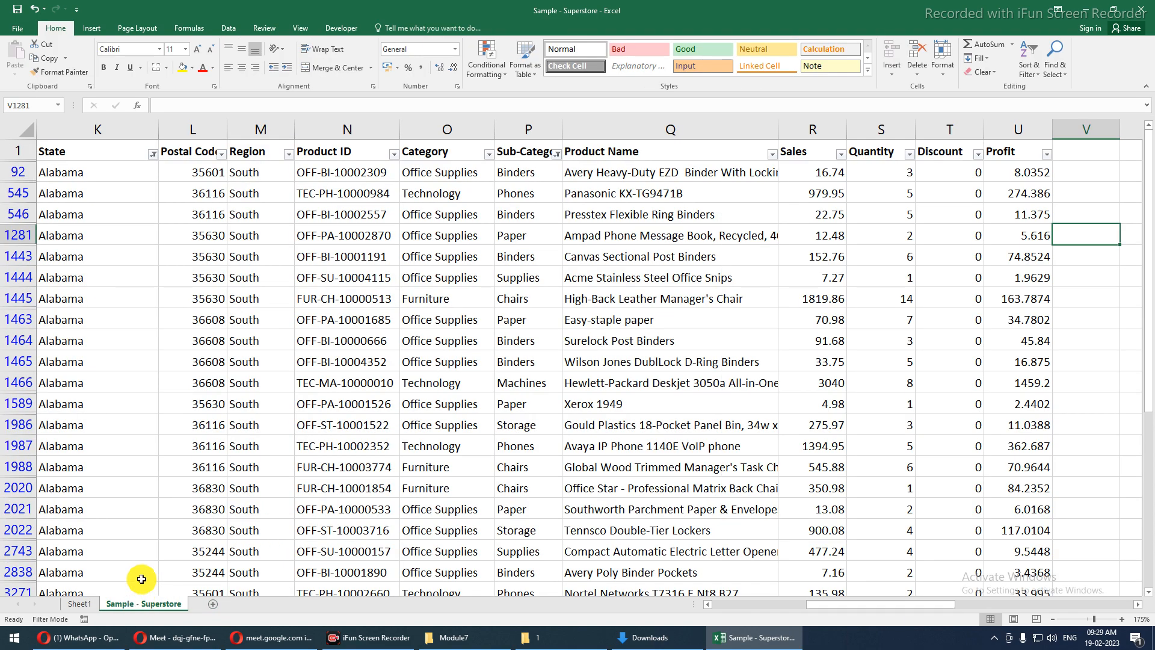
key("ctrl+shift+l")
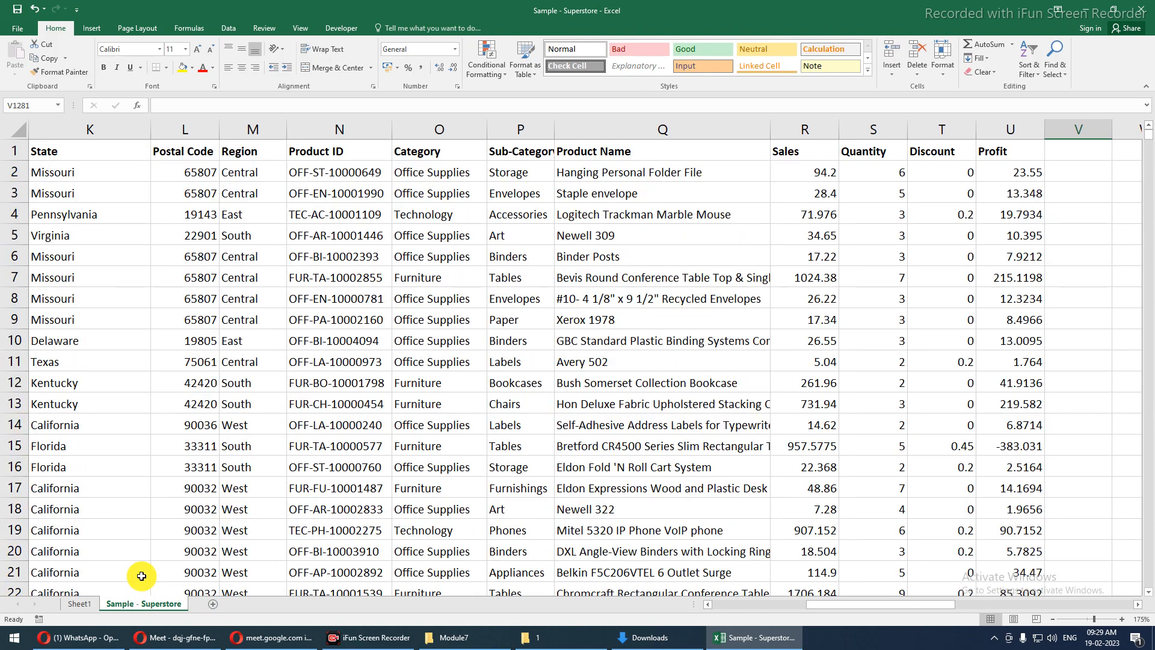
key("ctrl+Home")
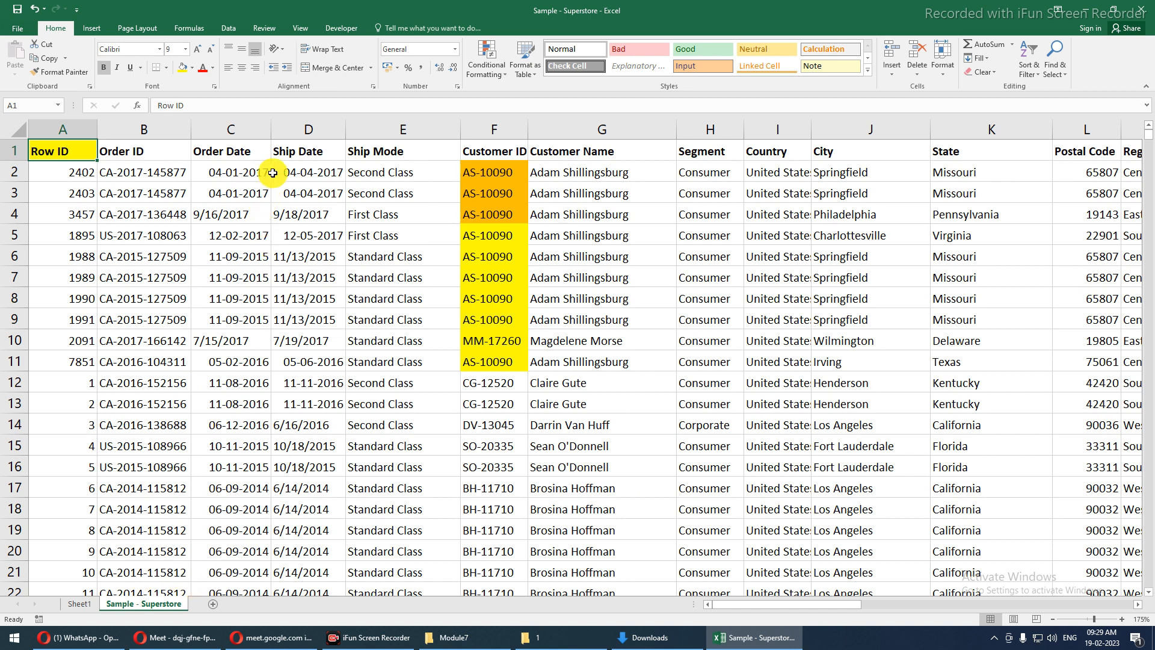
- Apply the Short Date format to the whole Order Date column
left_click(247, 129)
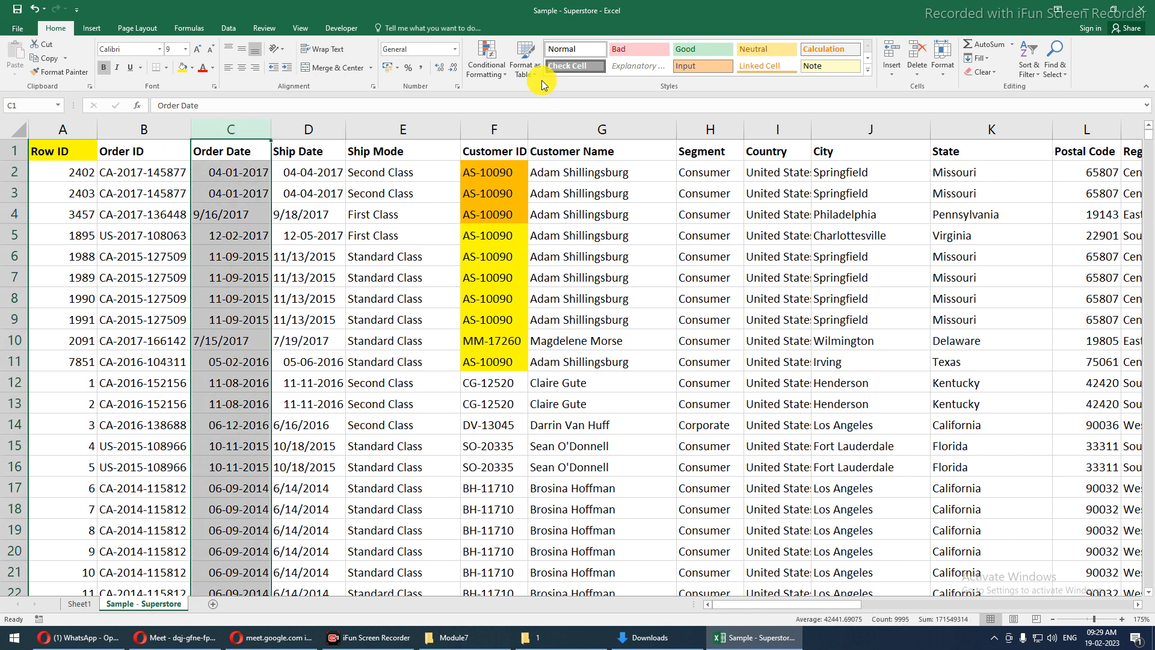
left_click(455, 49)
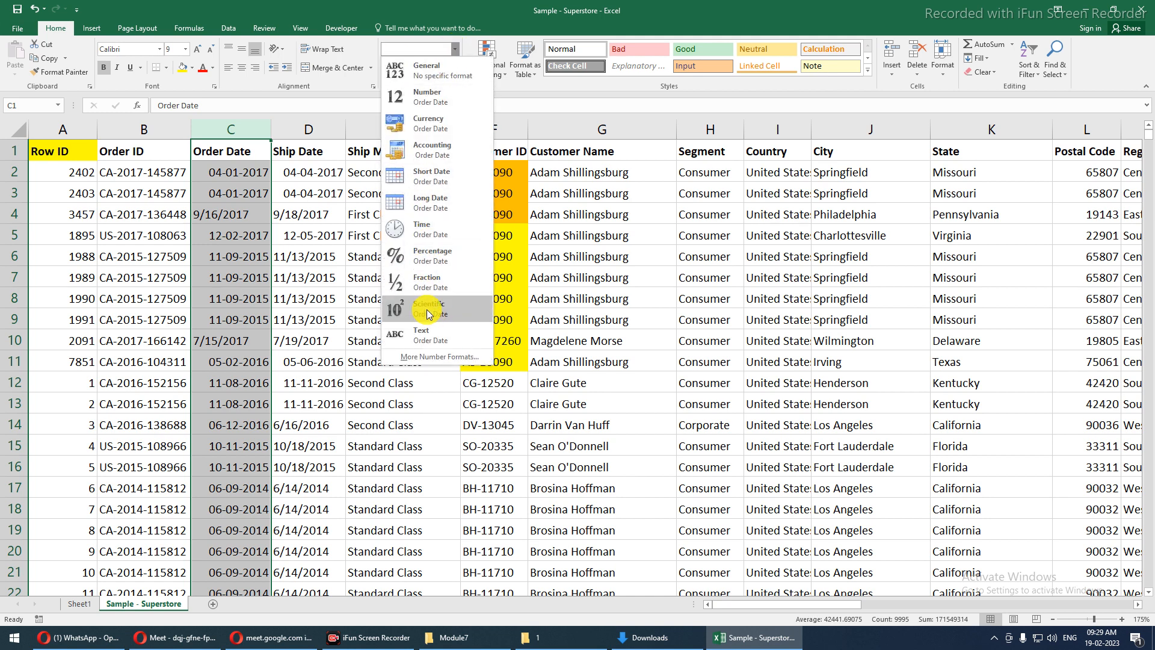
left_click(432, 180)
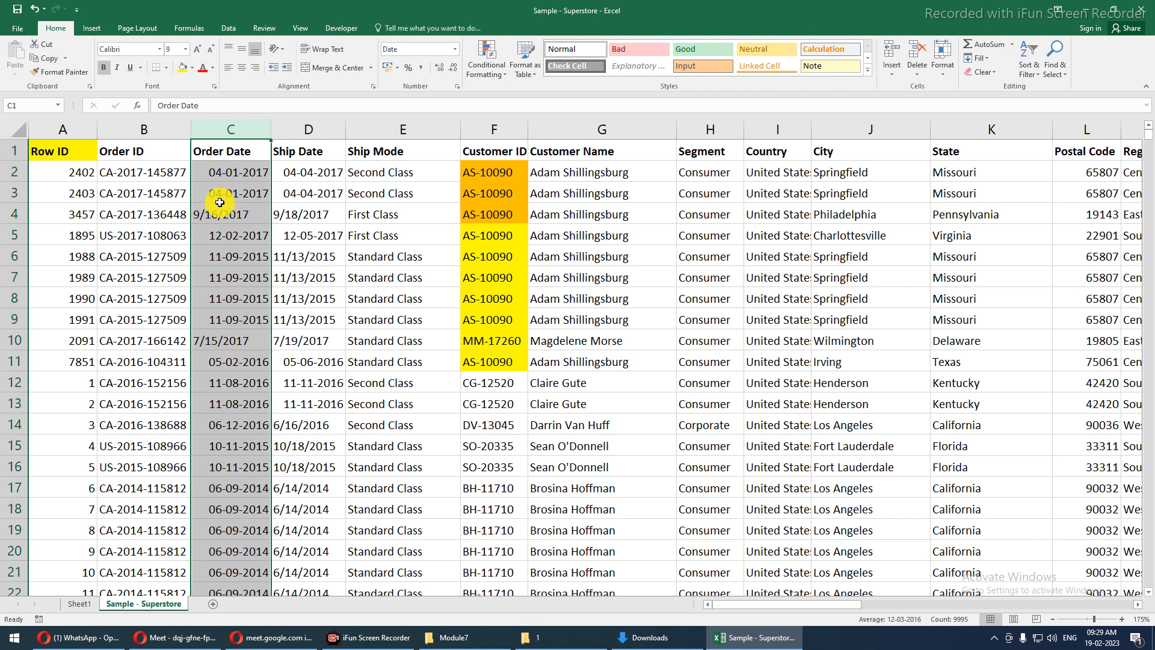
- Format the Order Date column as a date with the English (United States) locale and the 3-14 type
key("ctrl+1")
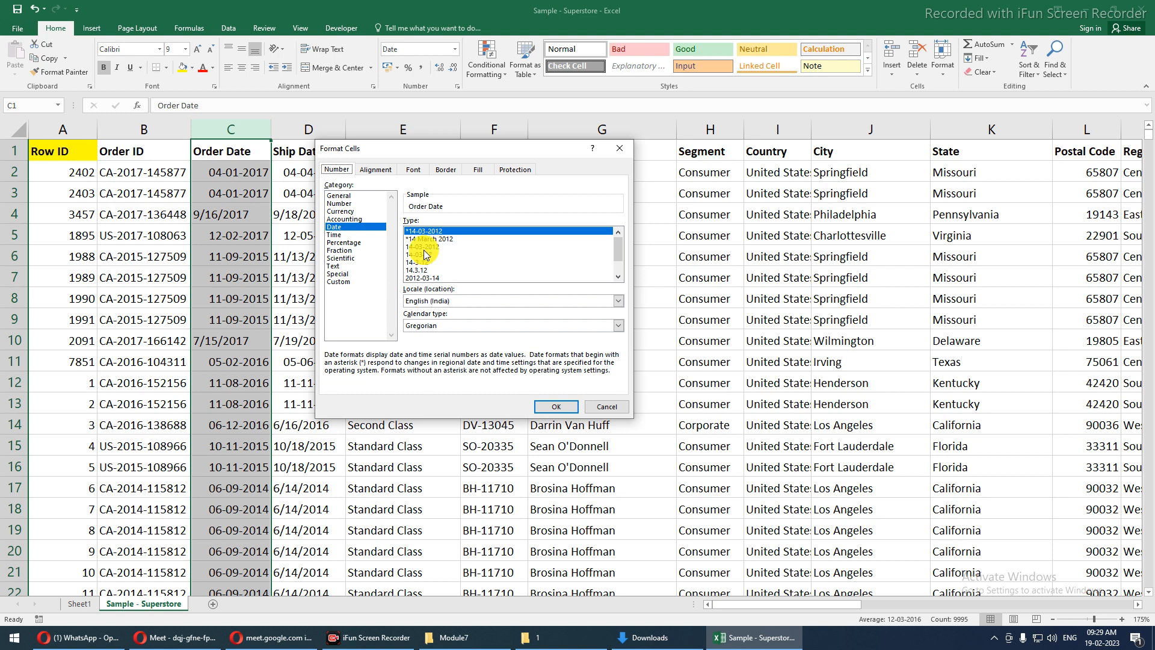
left_click(351, 267)
left_click(348, 281)
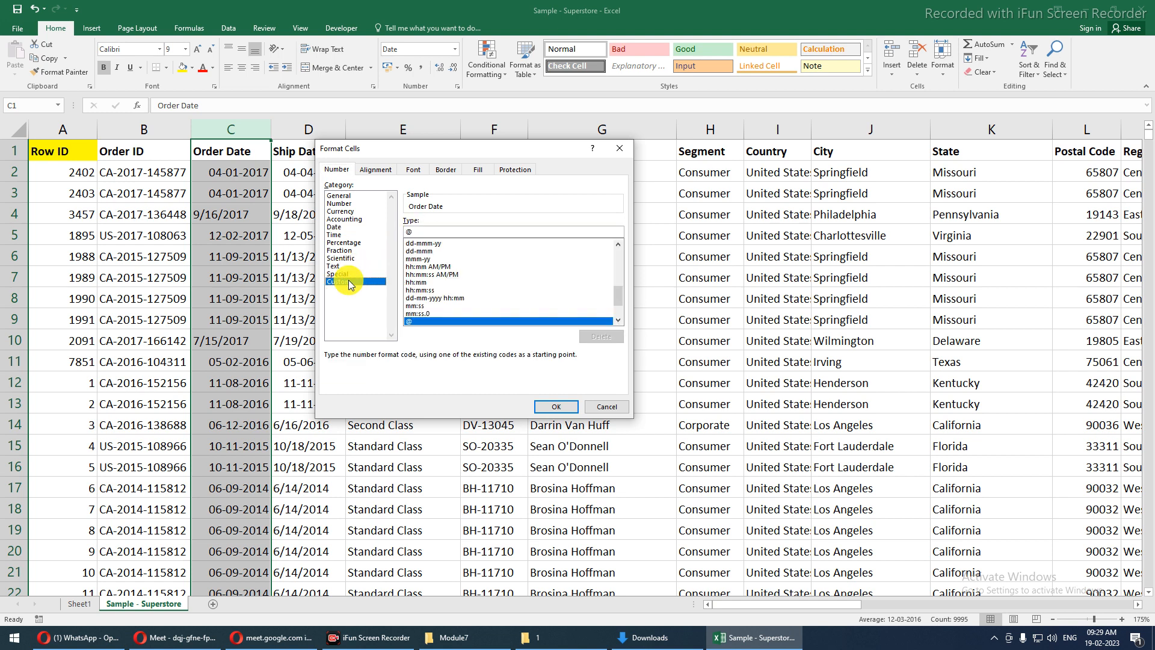
left_click(334, 227)
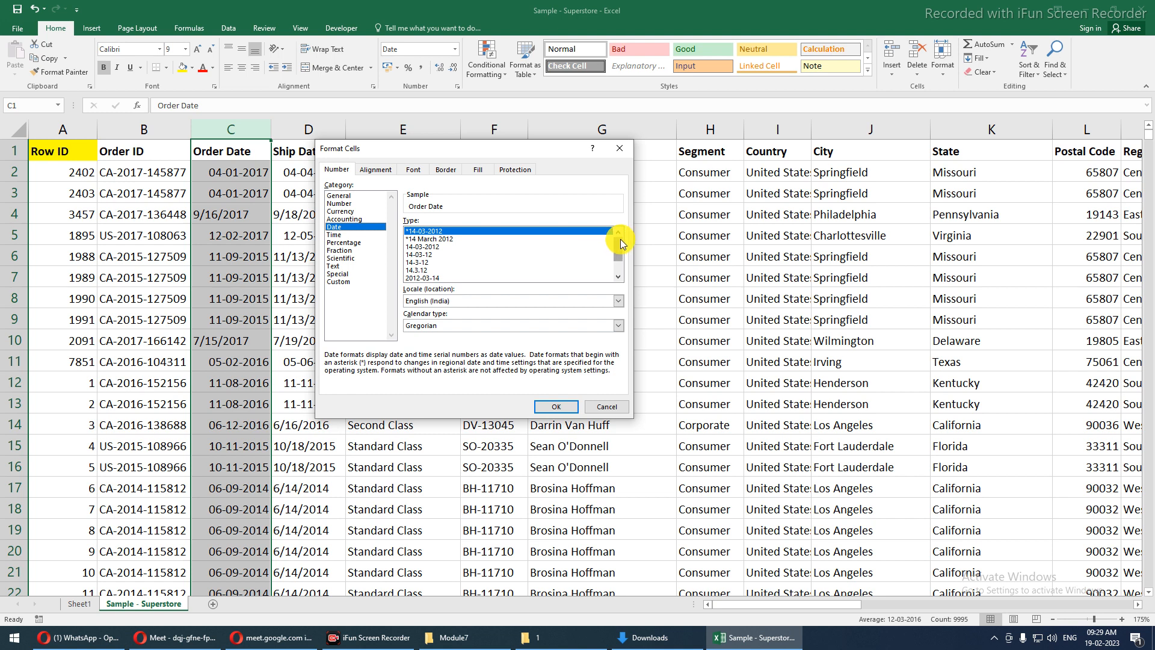
left_click(615, 302)
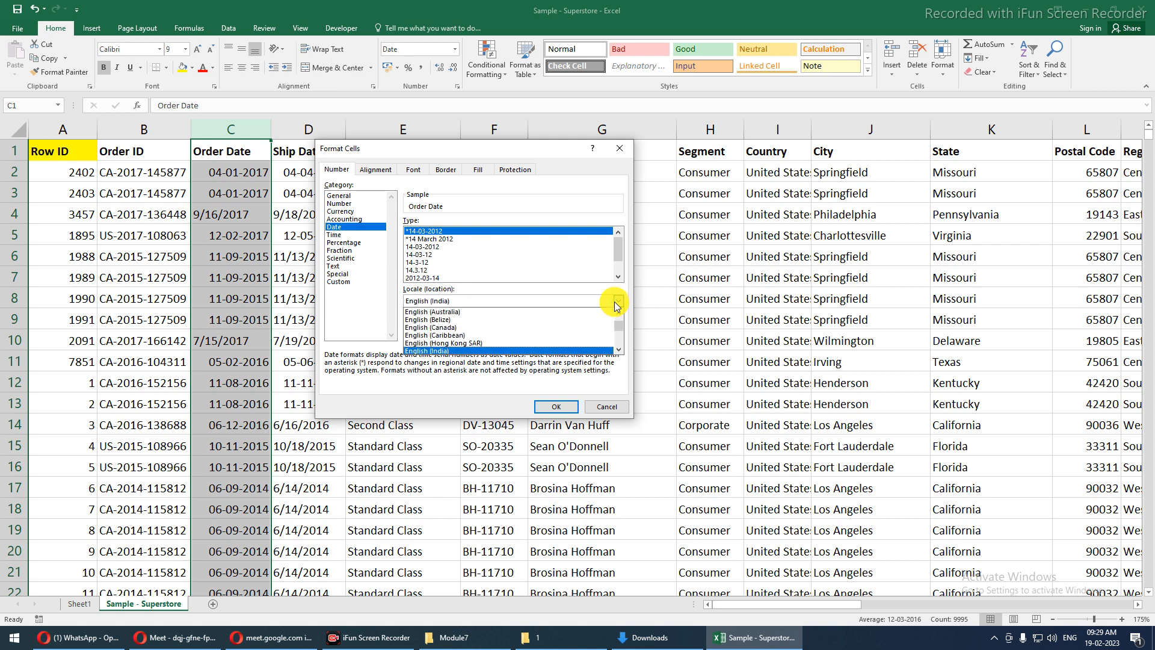
left_click(615, 304)
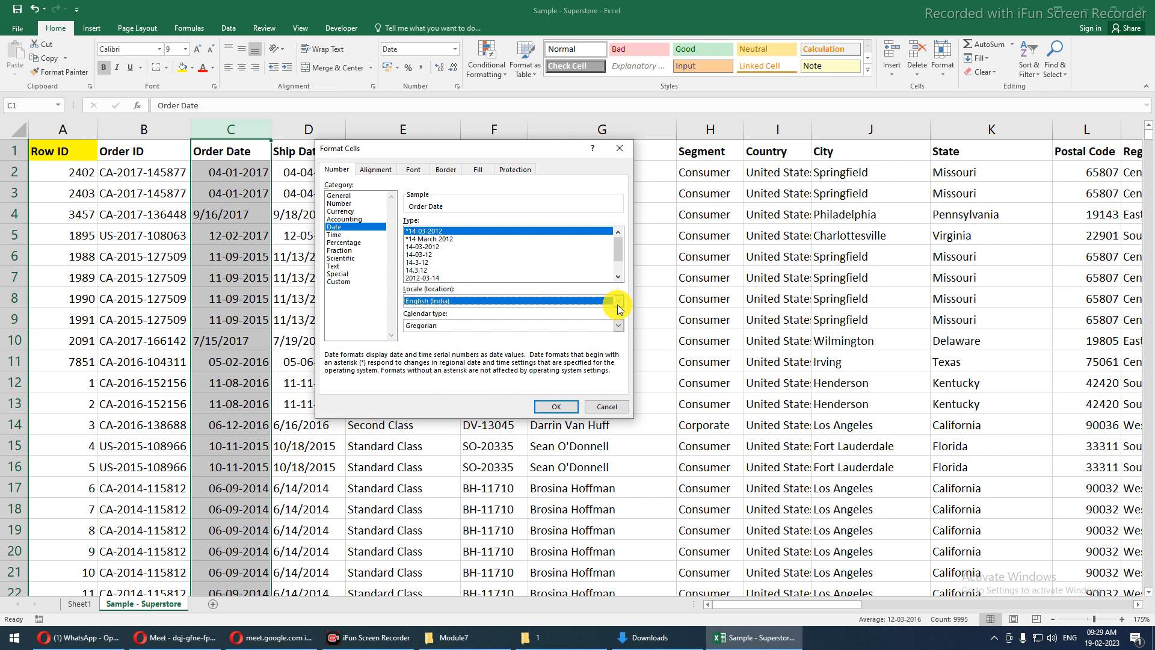
left_click(617, 326)
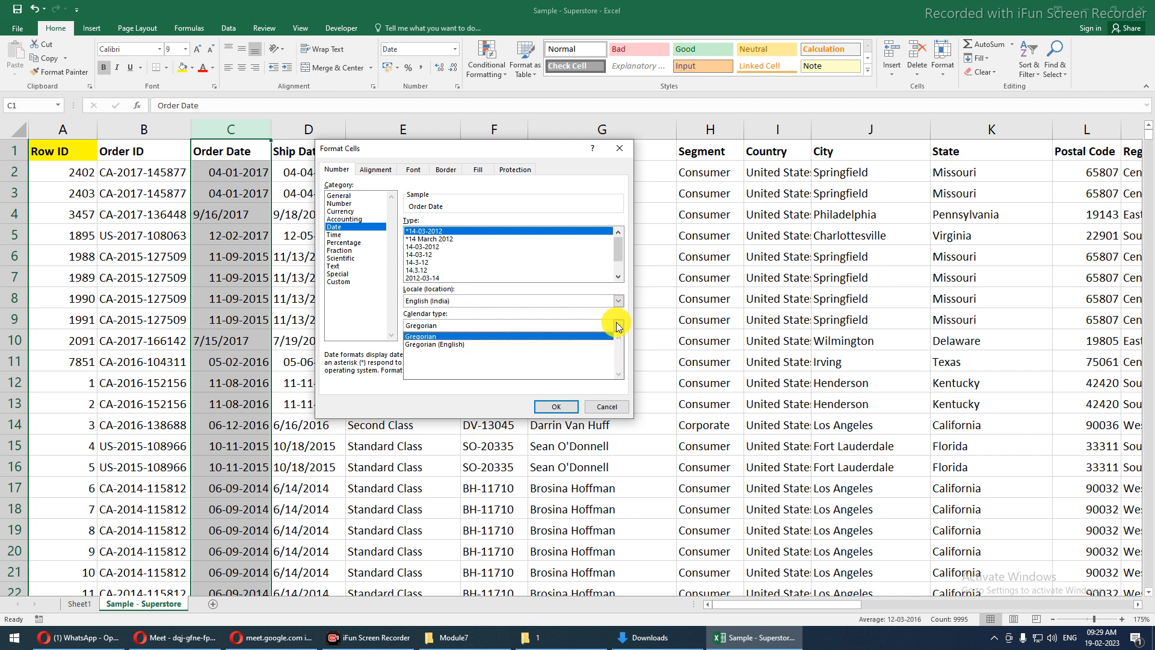
left_click(615, 305)
left_click(615, 305)
scroll(513, 344, "down", 5)
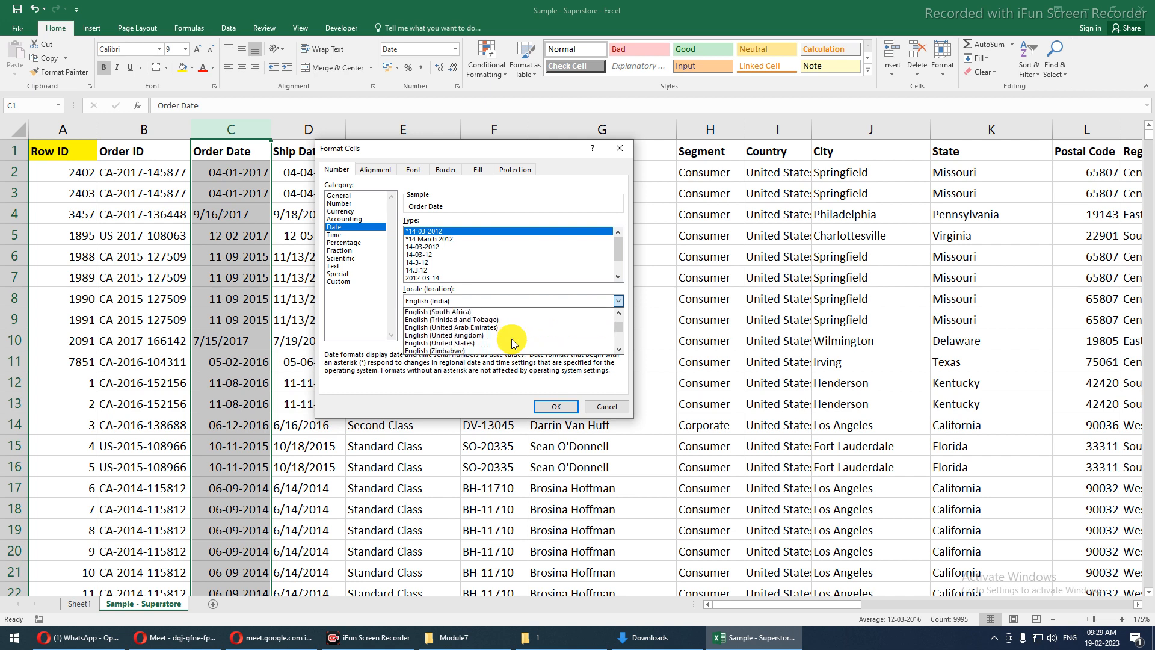
left_click(472, 341)
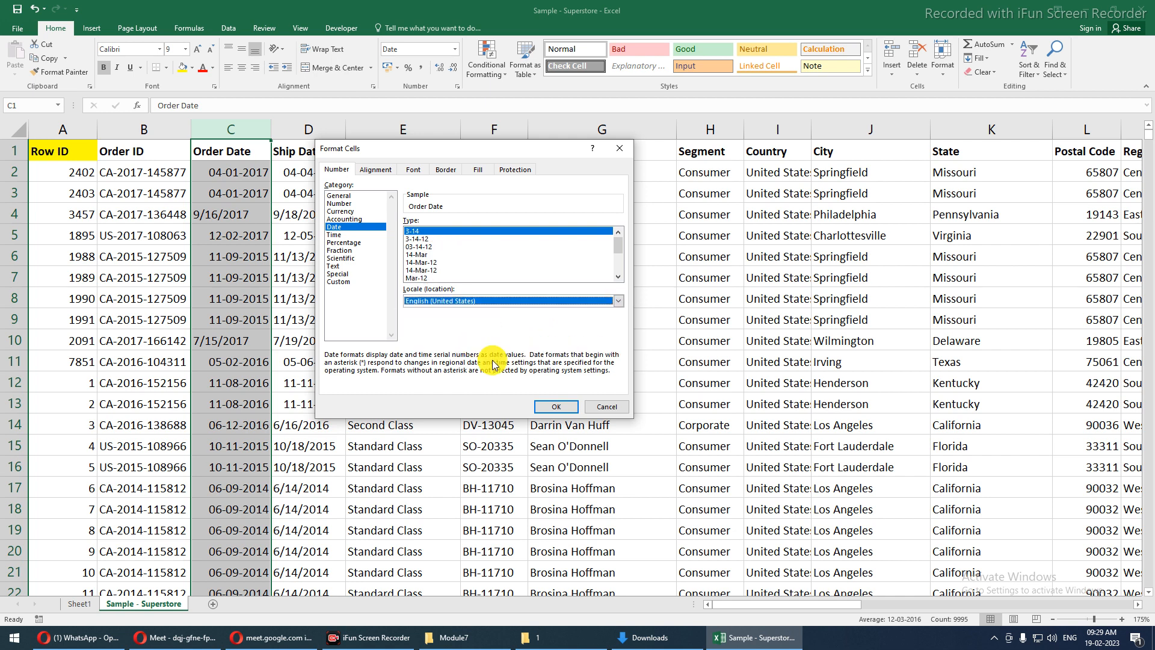
left_click(554, 405)
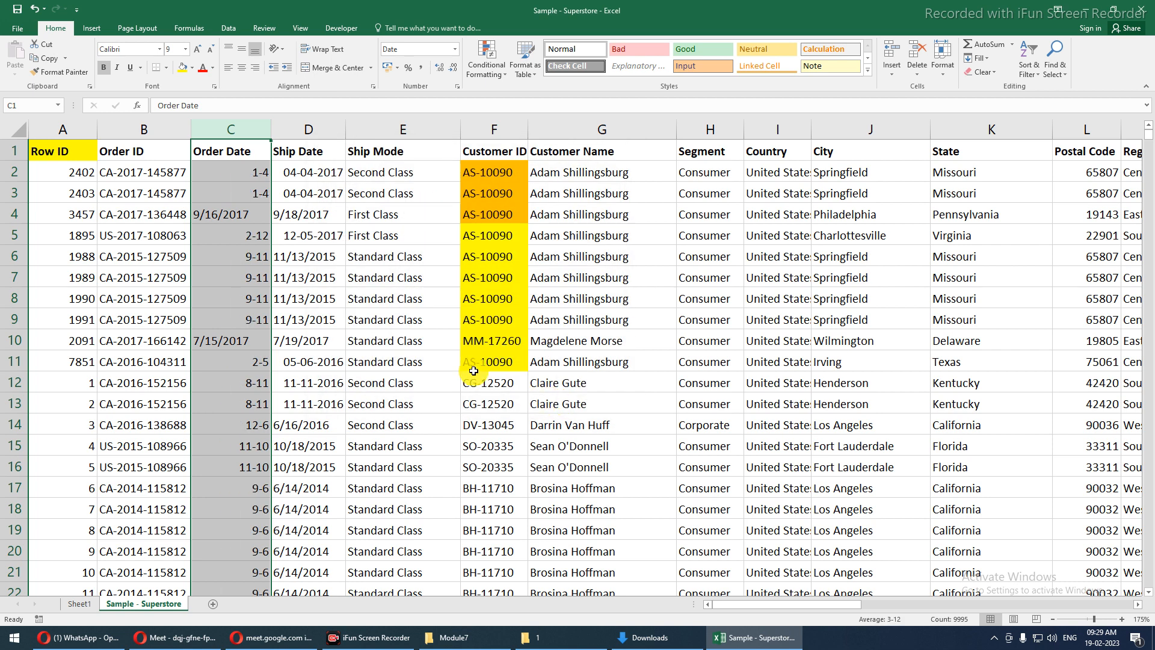
- Check individual Order Date cells to compare their stored values with the displayed format
left_click(229, 222)
left_click(237, 341)
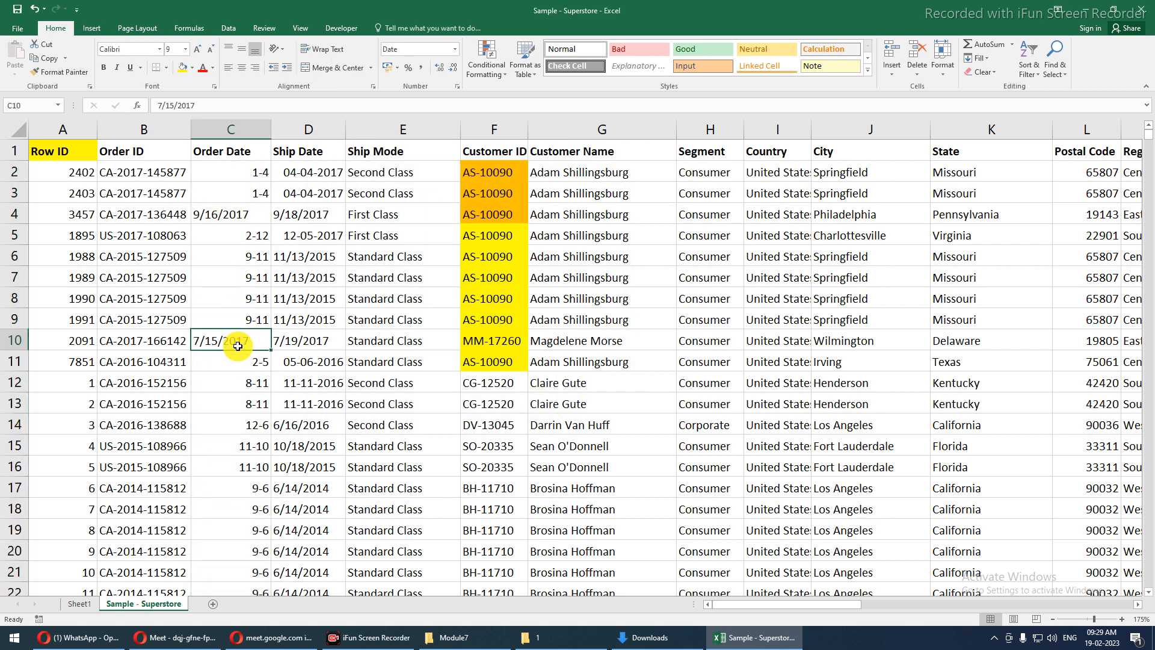
left_click(251, 191)
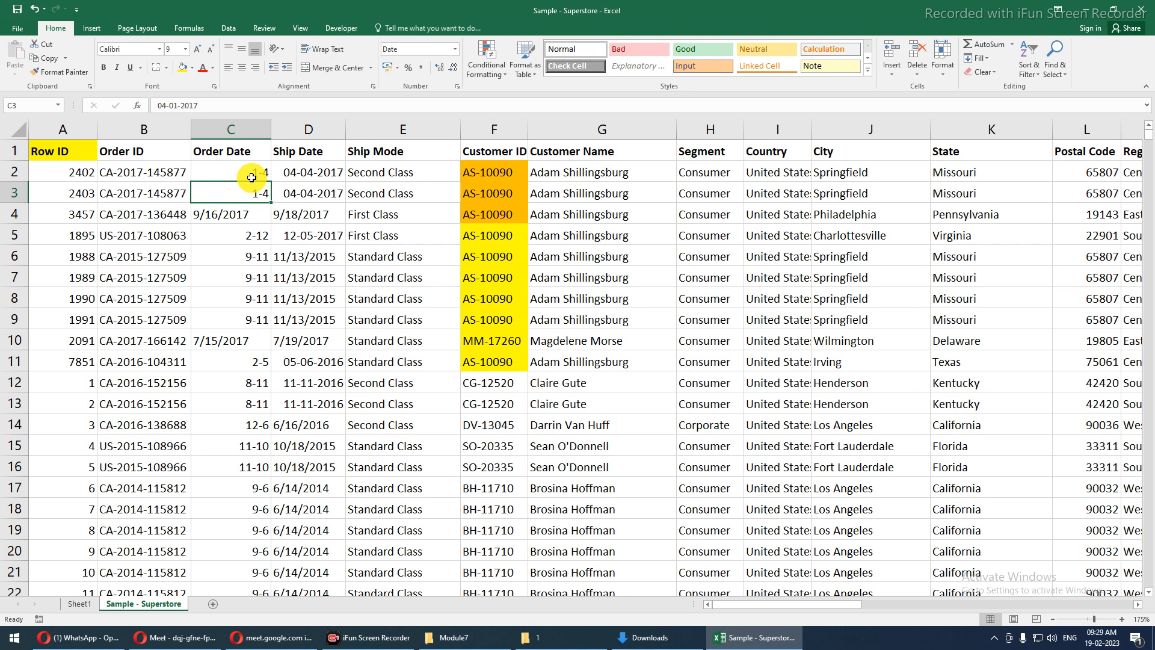
- Undo the 3-14 date format applied to the Order Date column
key("ctrl+z")
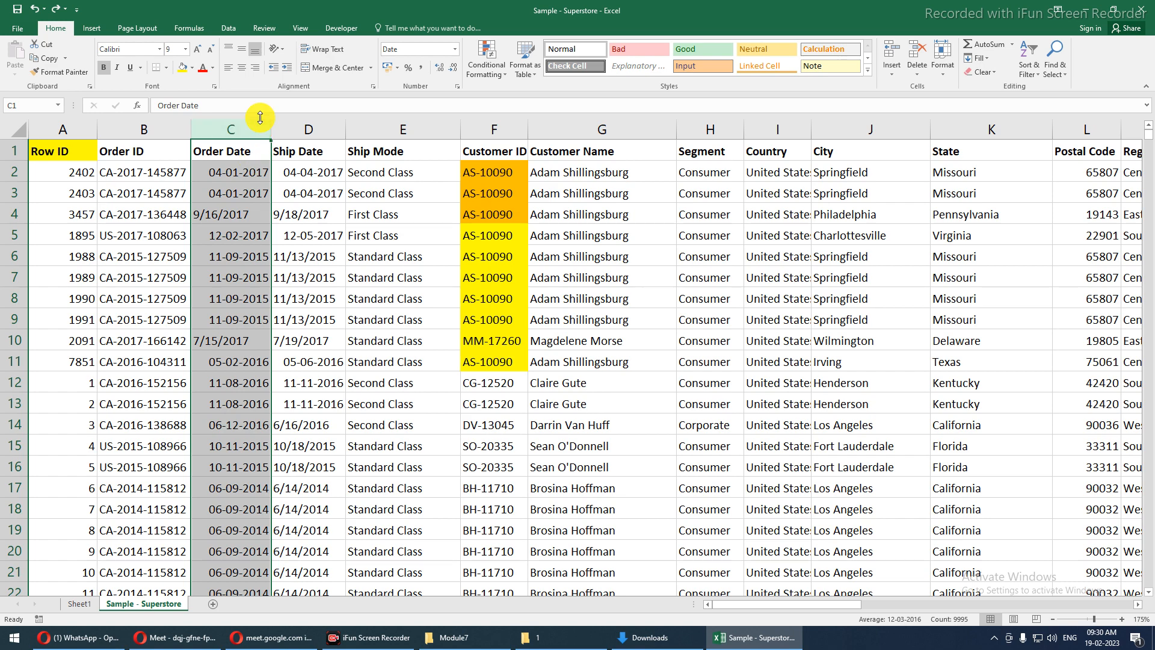
key("ctrl+F1")
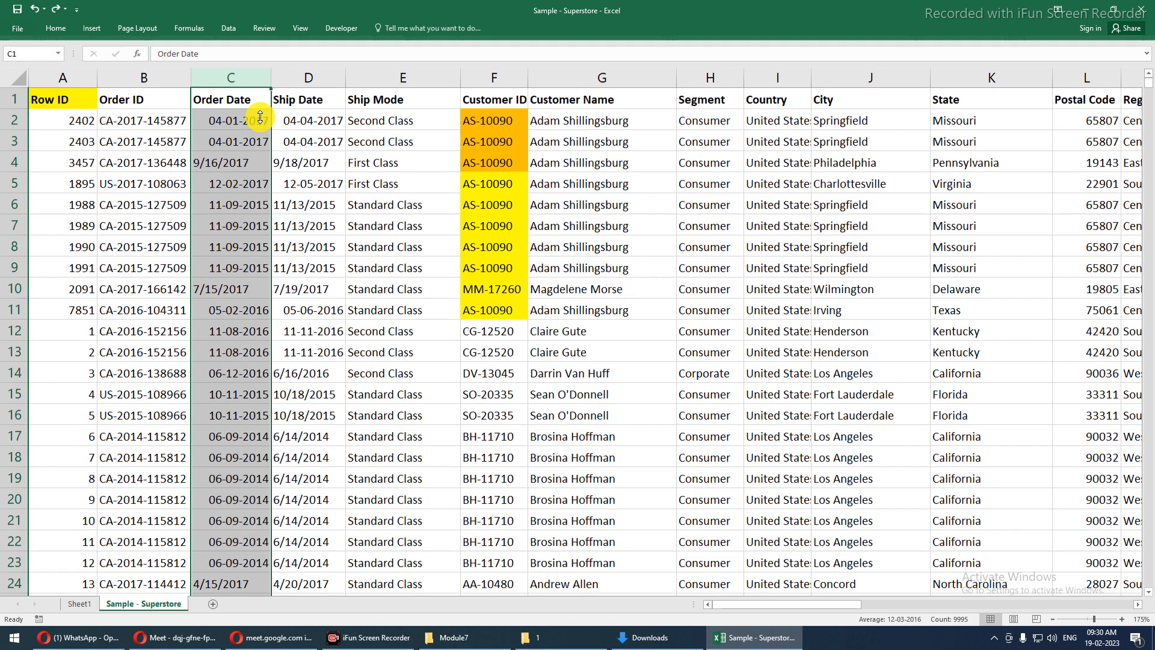
key("ctrl+F1")
- Apply the custom number format mm-dd-yyyy to the whole Order Date column
key("ctrl+1")
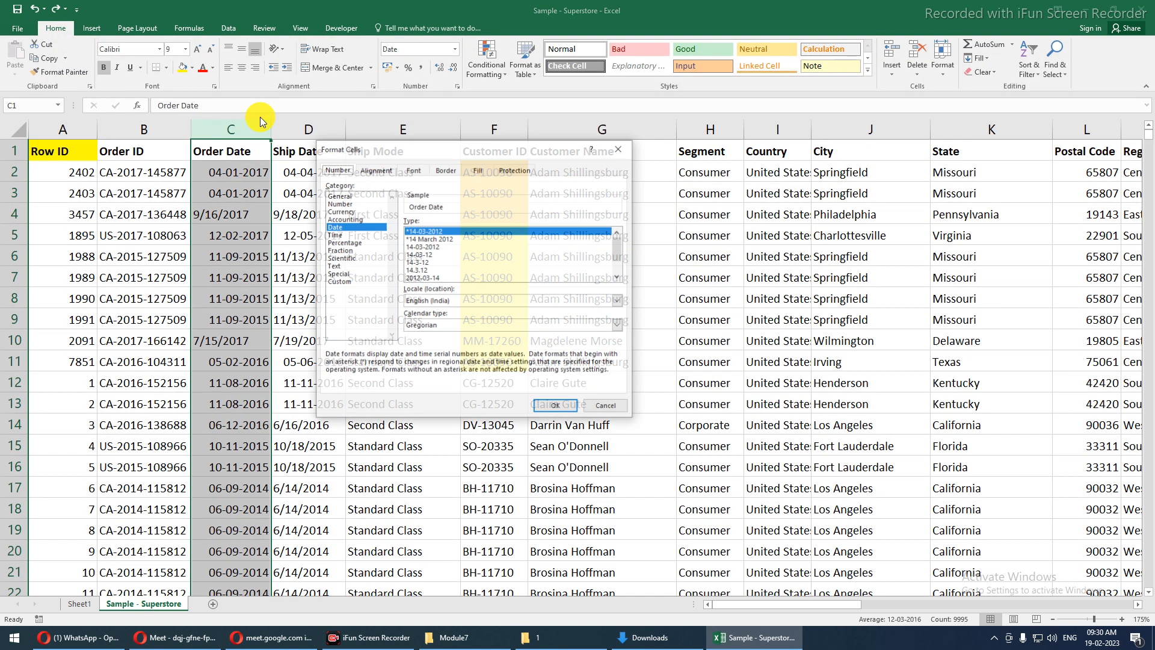
left_click(338, 282)
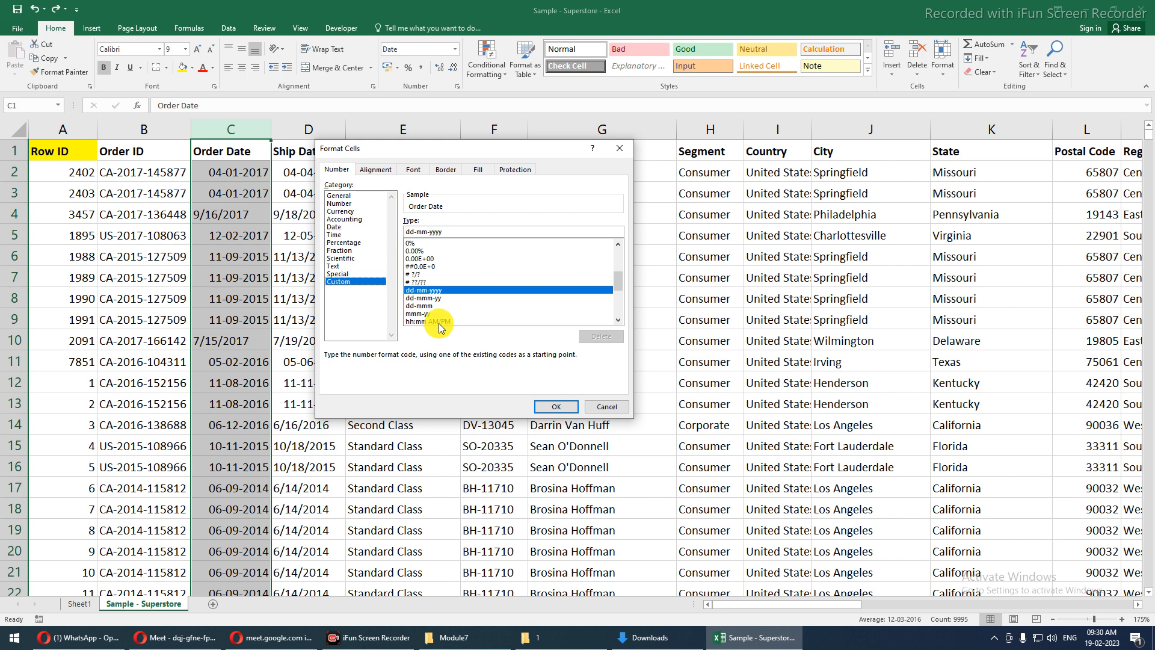
left_click(429, 298)
left_click(431, 305)
scroll(431, 305, "up", 6)
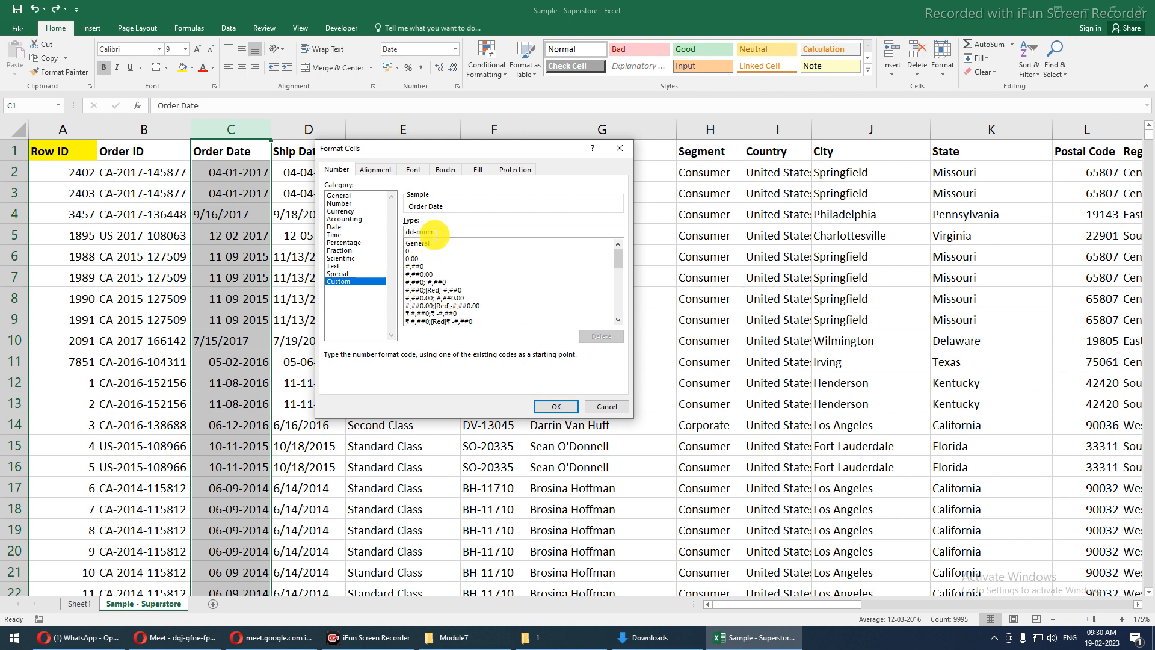
left_click_drag(436, 233, 385, 235)
type("mm-")
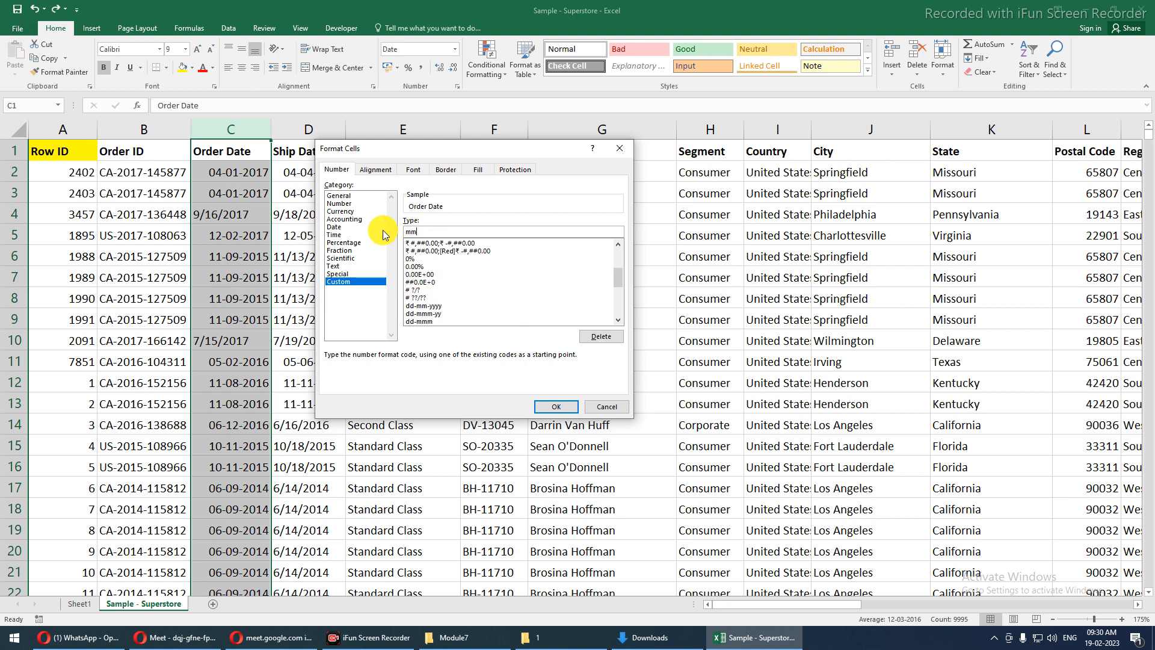
type("dd-yyyy")
left_click(540, 406)
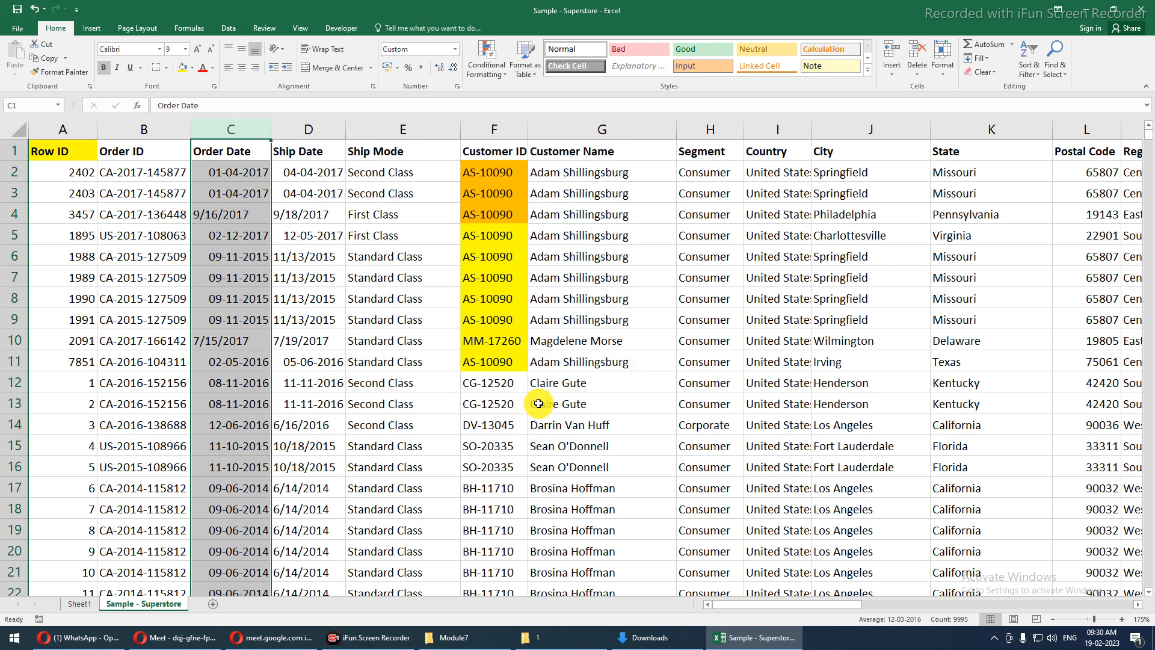
- Filter the Order Date column to exclude the 2017, 2016, 2015 and 2014 date groups, leaving only the dates stored as text
left_click(239, 218)
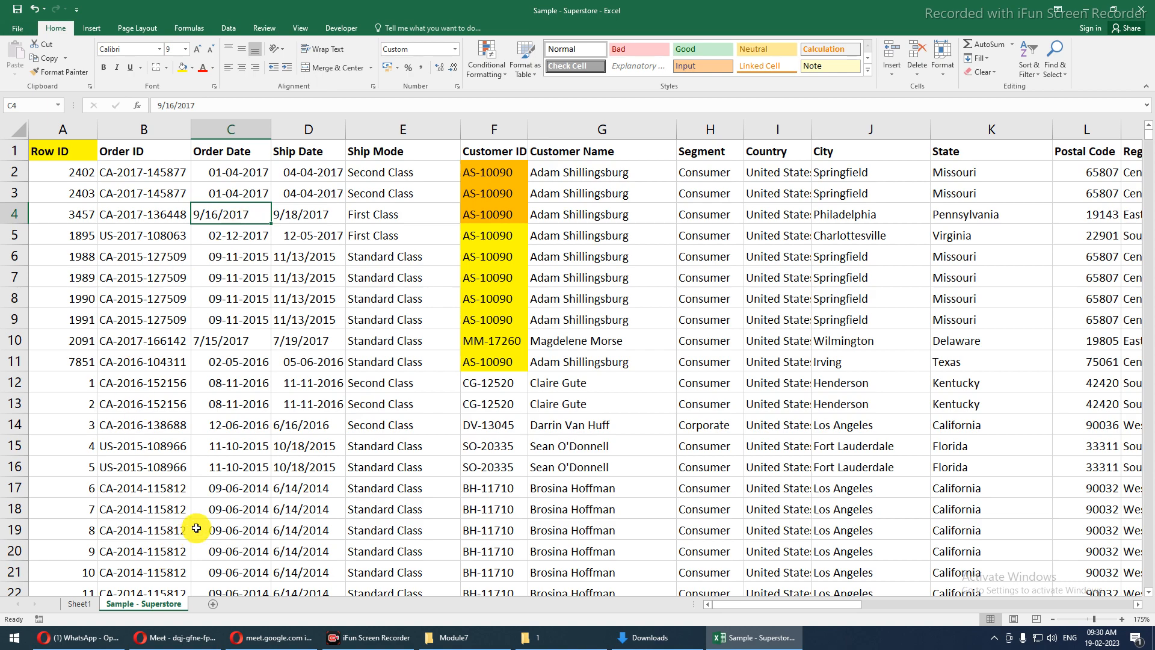
scroll(197, 529, "down", 10)
scroll(200, 518, "up", 7)
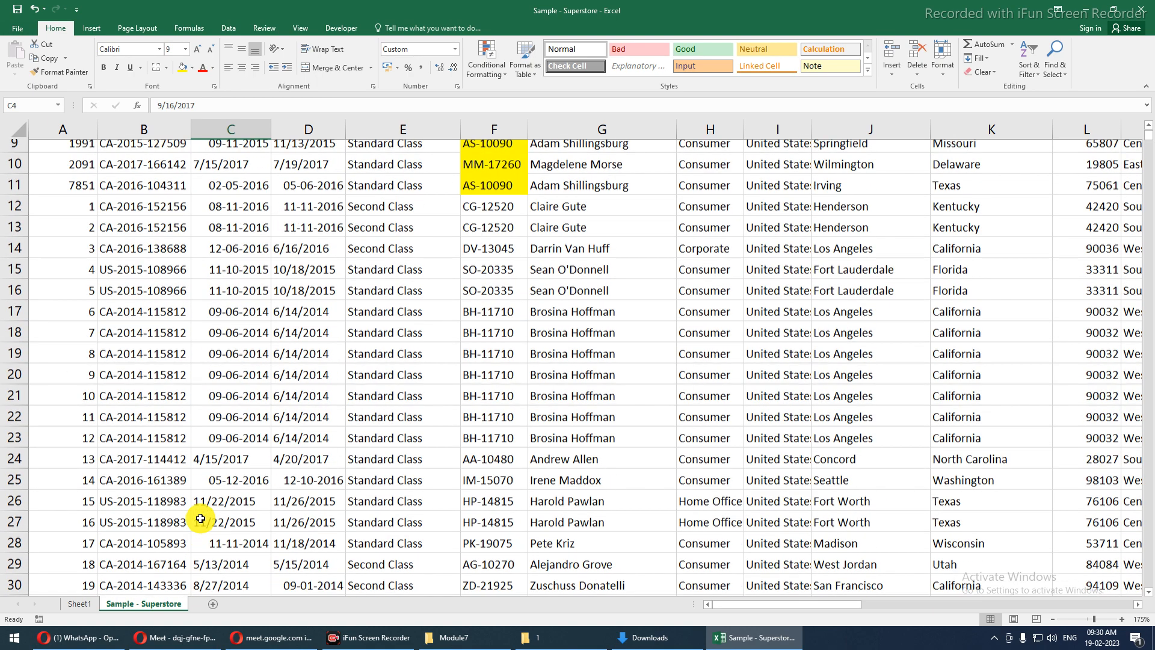
scroll(200, 519, "up", 3)
left_click(208, 154)
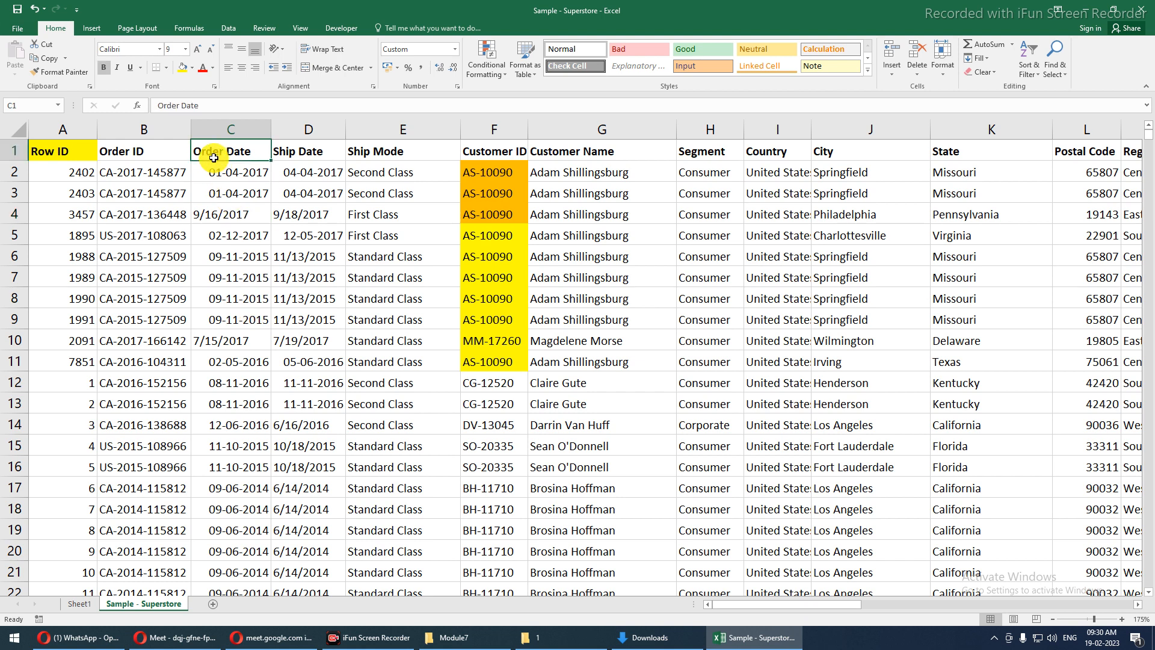
key("ctrl+shift+l")
left_click(265, 154)
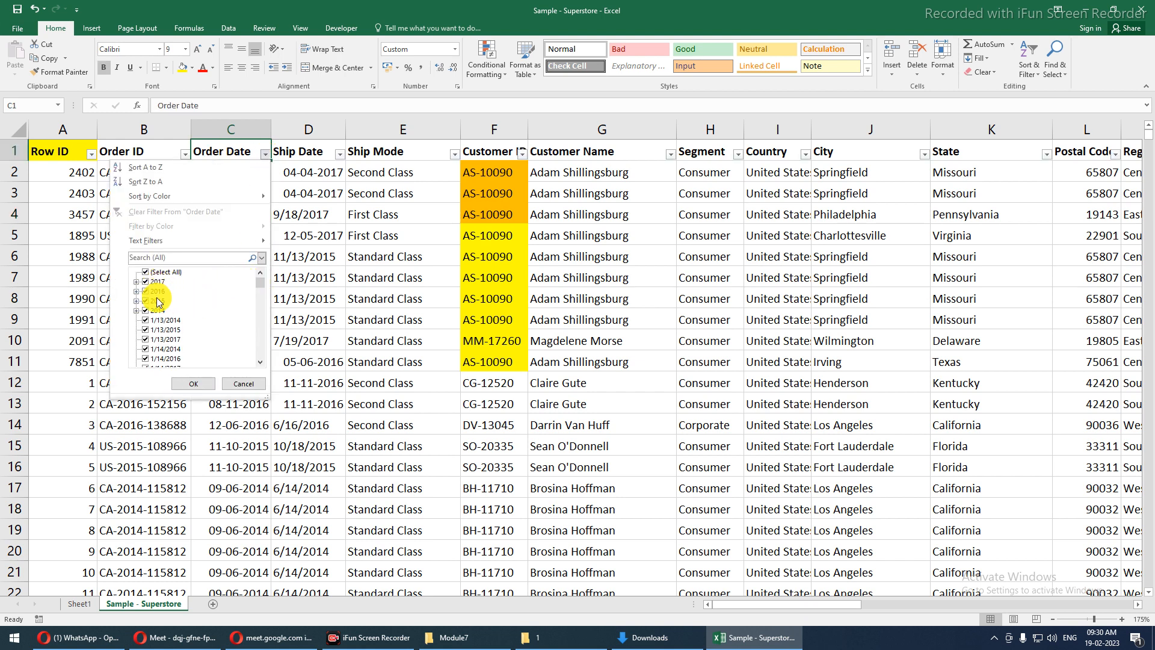
left_click(145, 272)
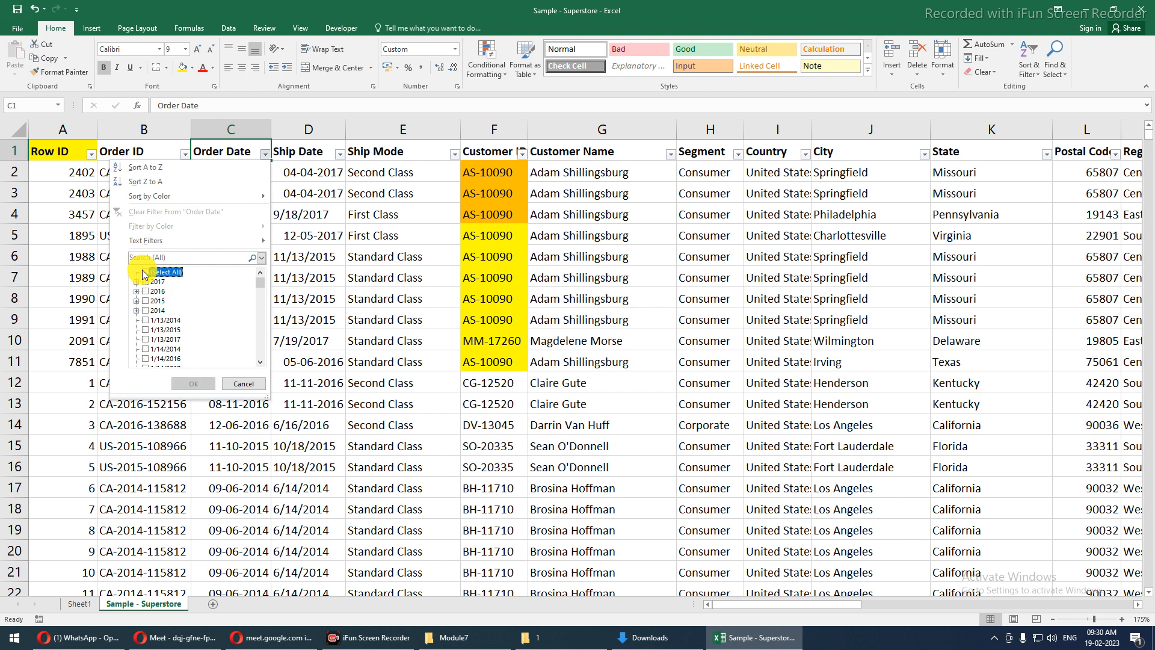
left_click(145, 273)
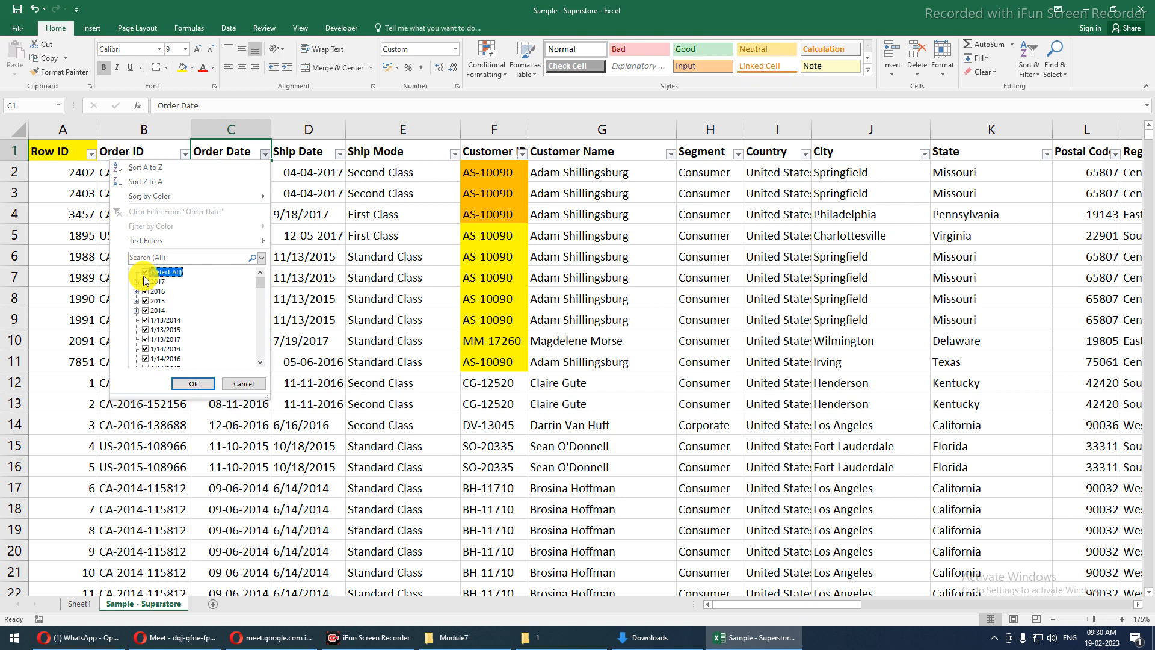
left_click(145, 282)
left_click(145, 292)
left_click(144, 301)
left_click(143, 312)
left_click(194, 383)
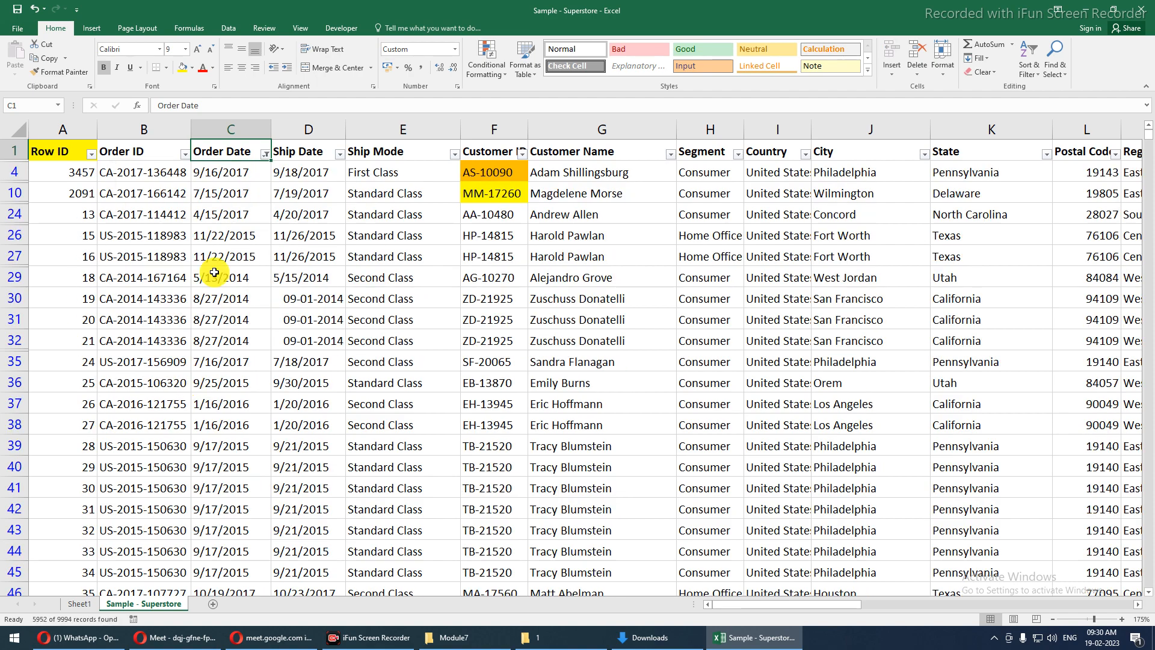
- Select all filtered Order Date entries, check their number format without changing it, and remove the sheet's filters
left_click_drag(223, 174, 222, 634)
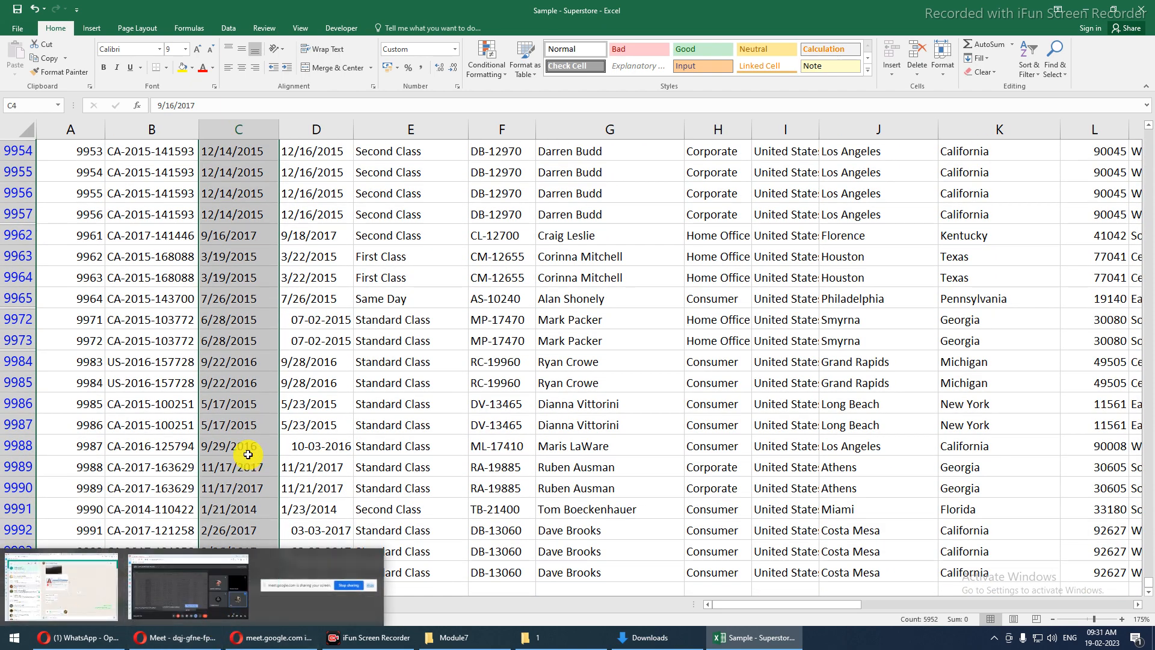
scroll(244, 454, "up", 15)
scroll(175, 468, "up", 20)
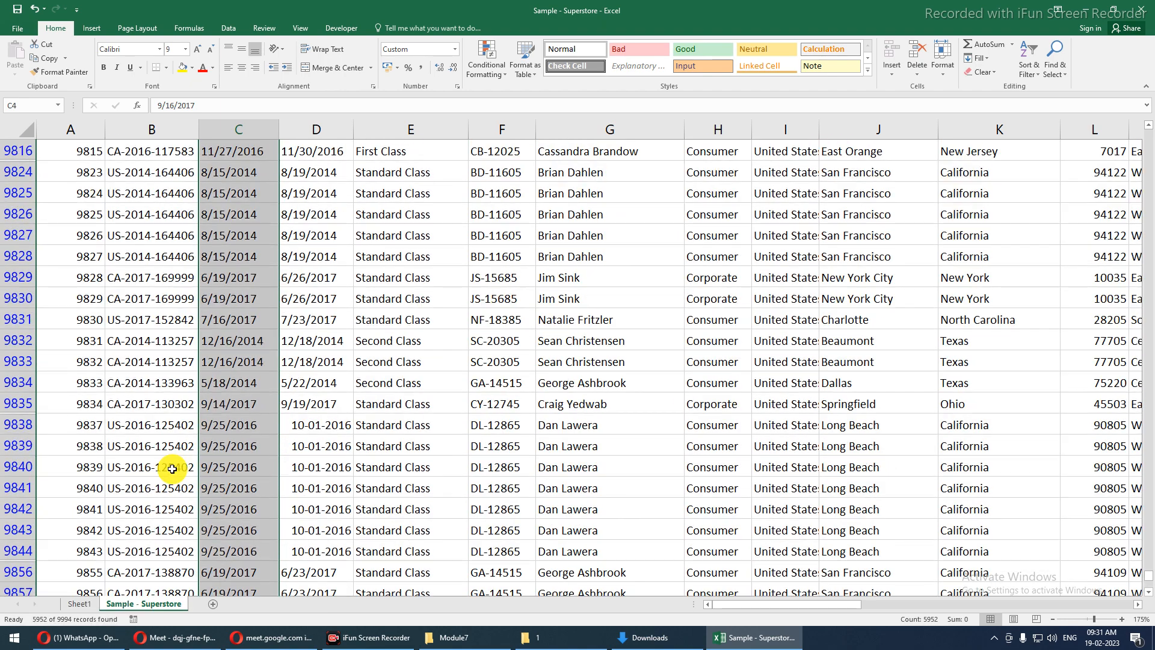
scroll(160, 475, "up", 6)
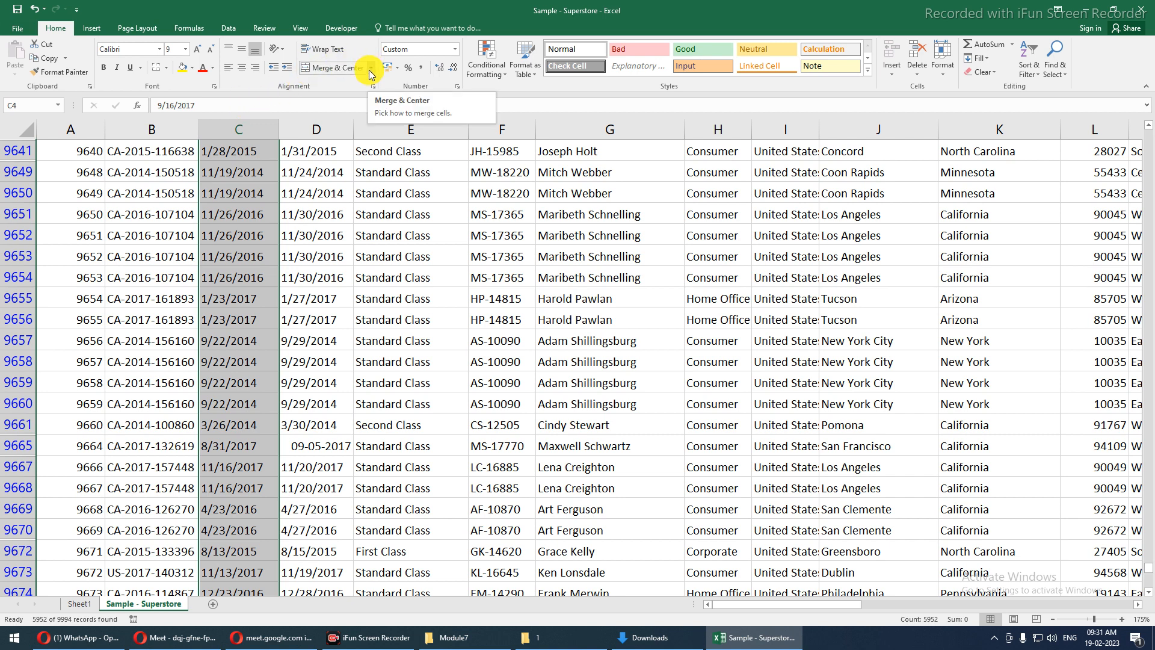
left_click(455, 48)
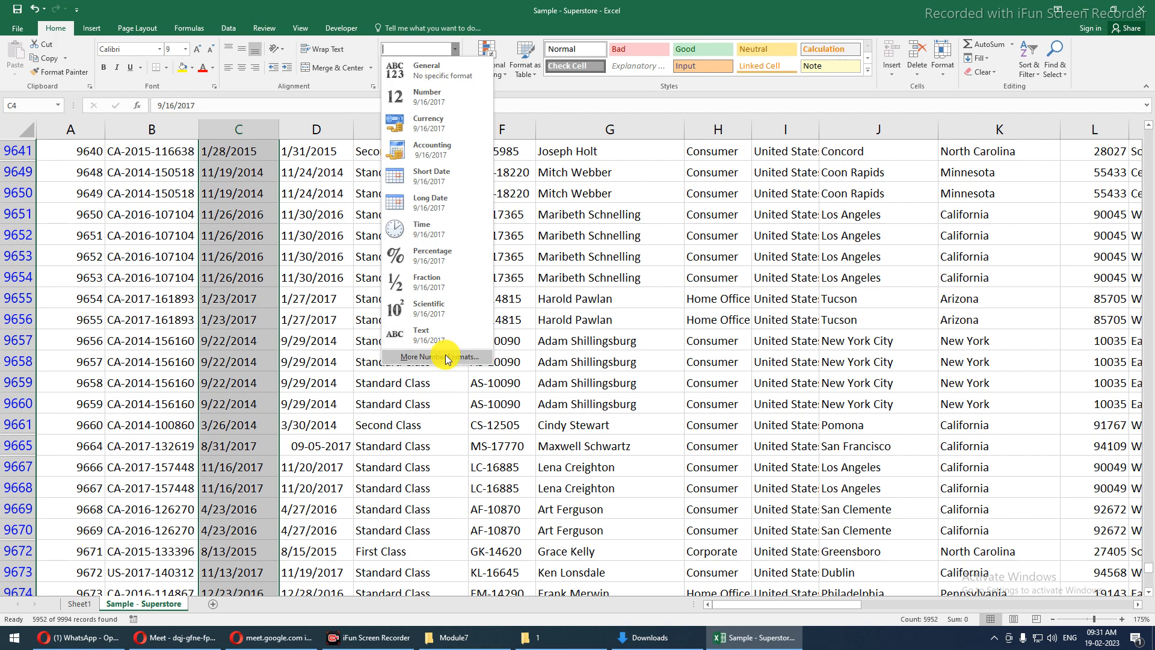
left_click(445, 358)
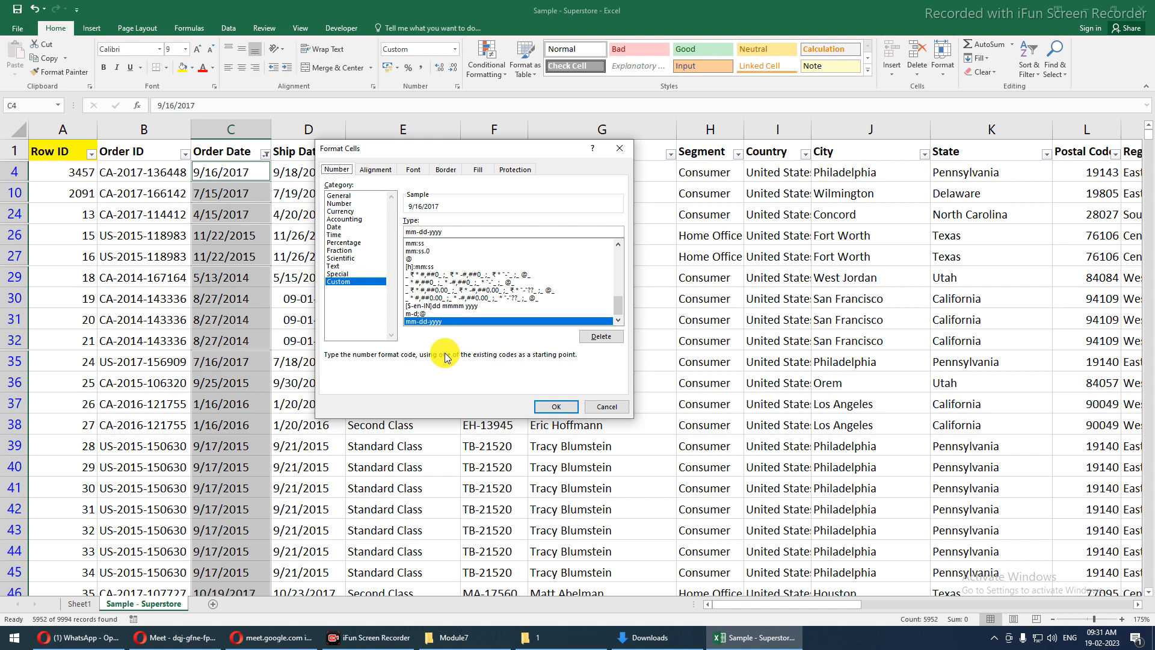
left_click(604, 407)
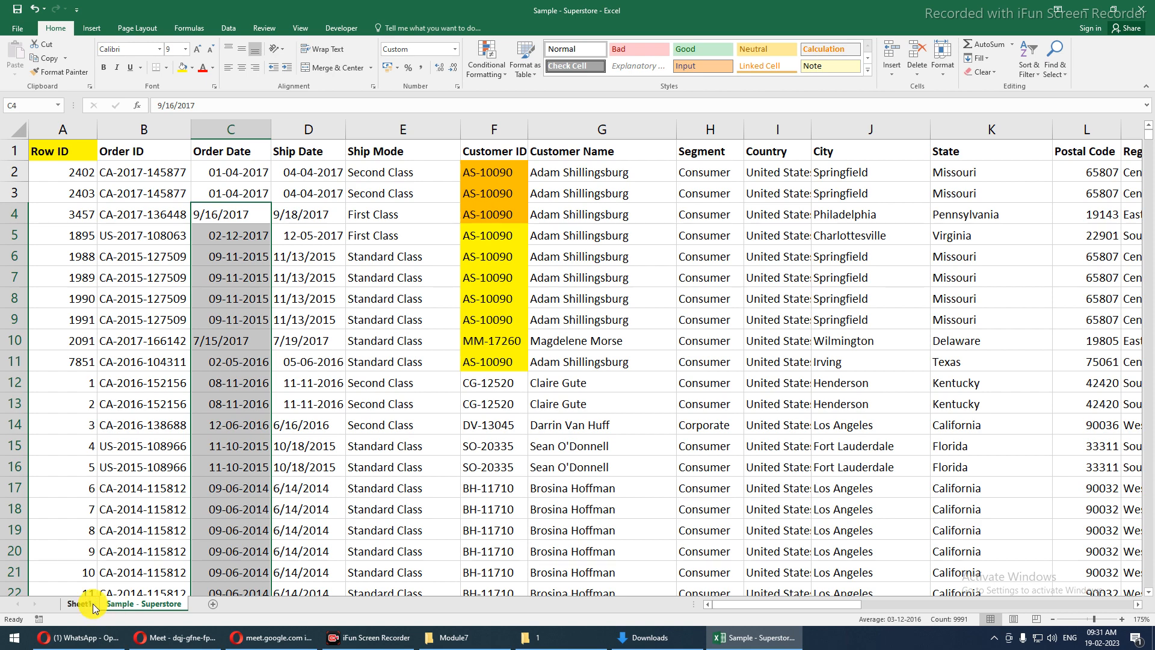
- Remove the Ship Date field from the rows of the pivot table on Sheet1
left_click(93, 605)
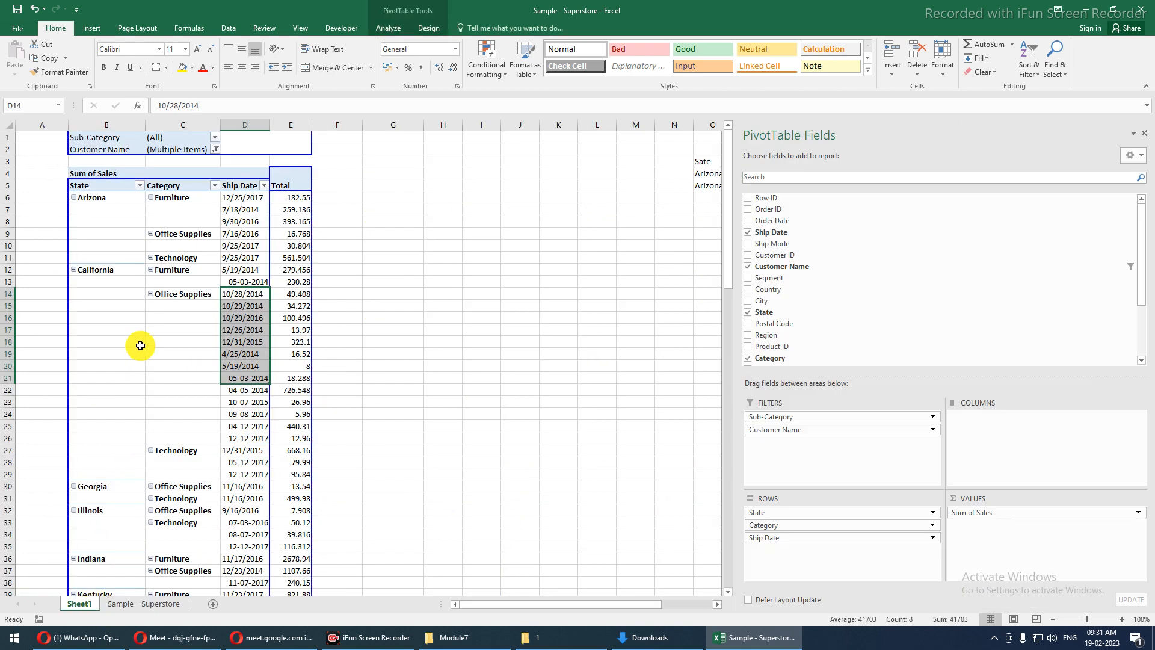
left_click(247, 204)
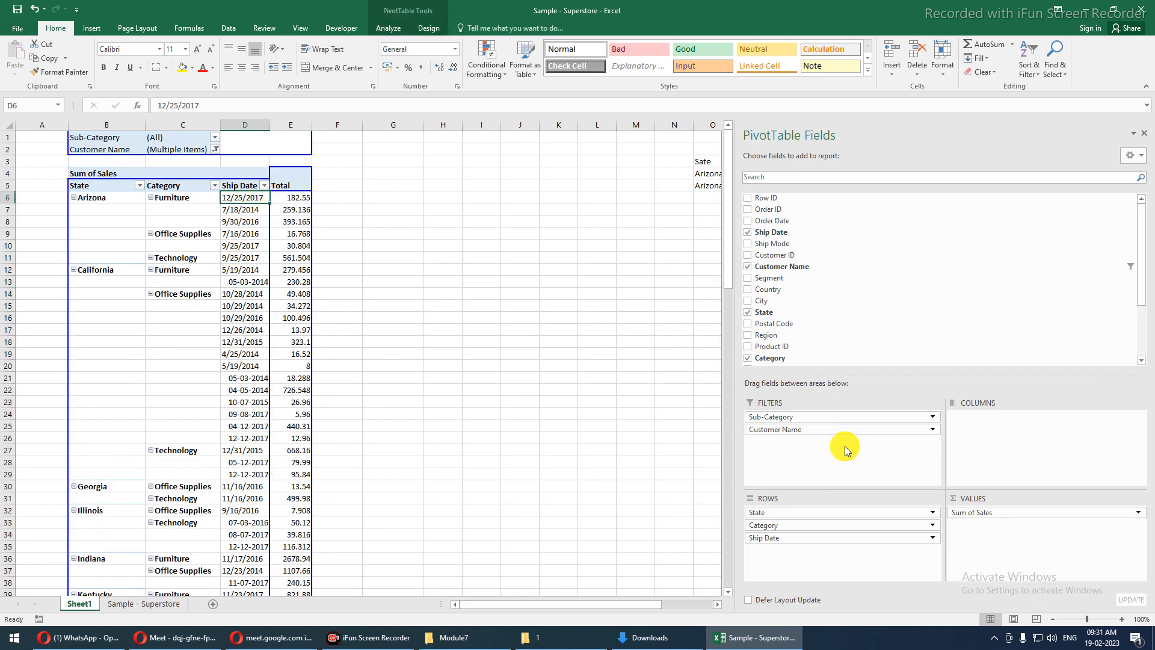
left_click_drag(843, 539, 820, 330)
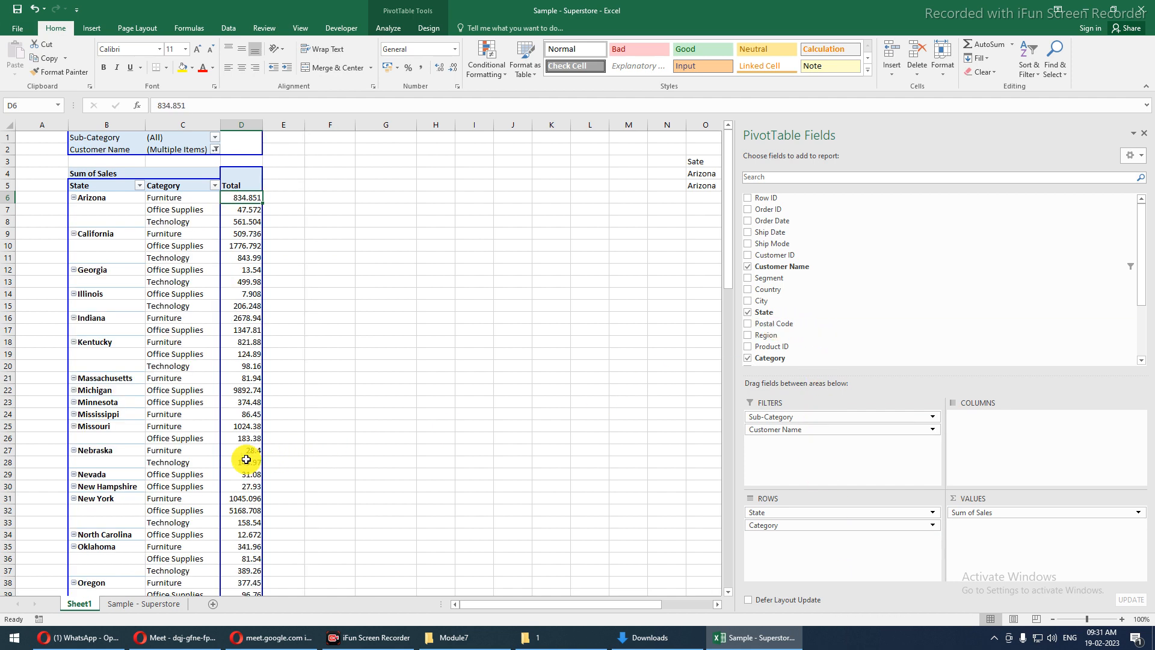
left_click(153, 329)
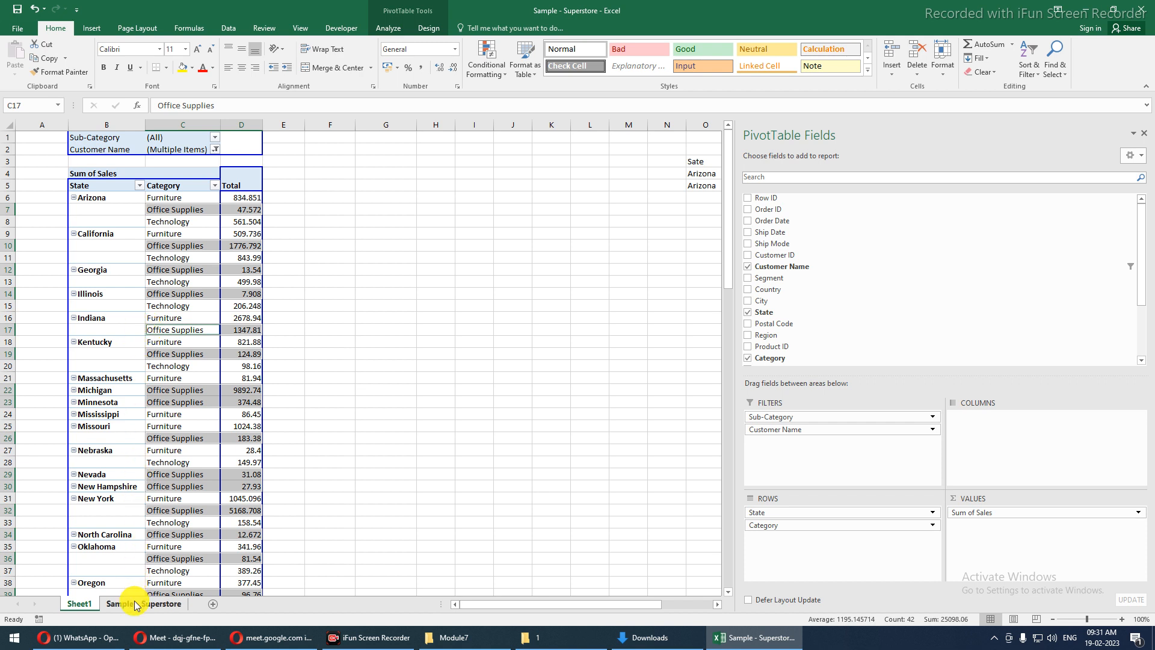
left_click(159, 210)
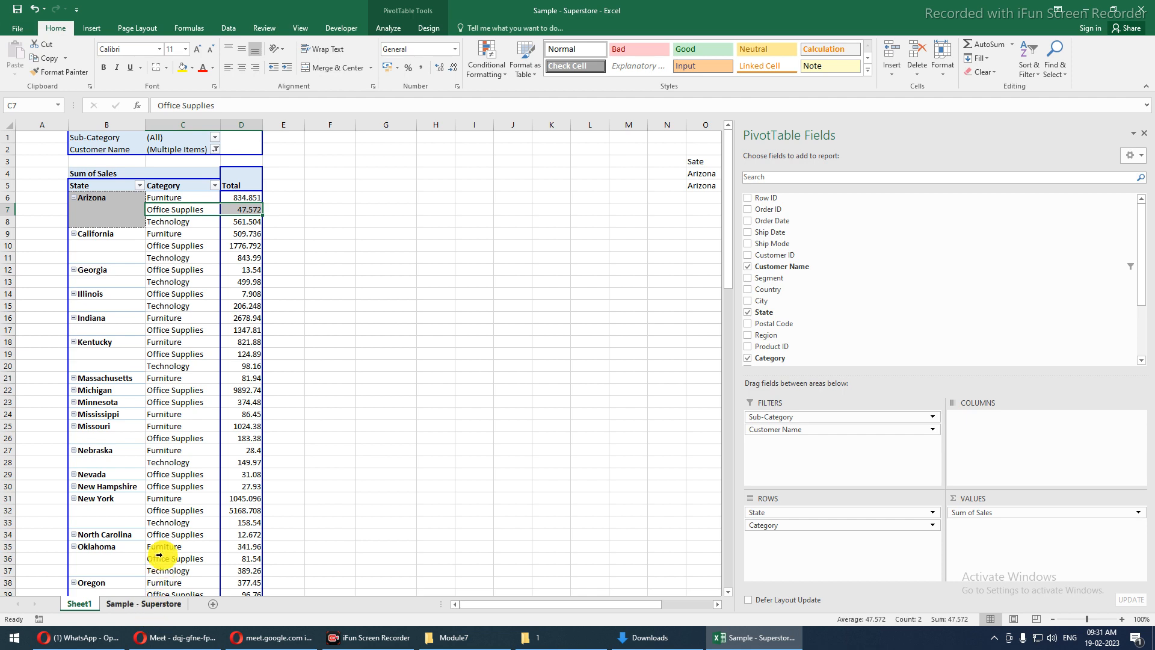
- Examine the last record and the empty rows below the data on the Sample - Superstore sheet, and return to its first cell
left_click(144, 604)
left_click(43, 450)
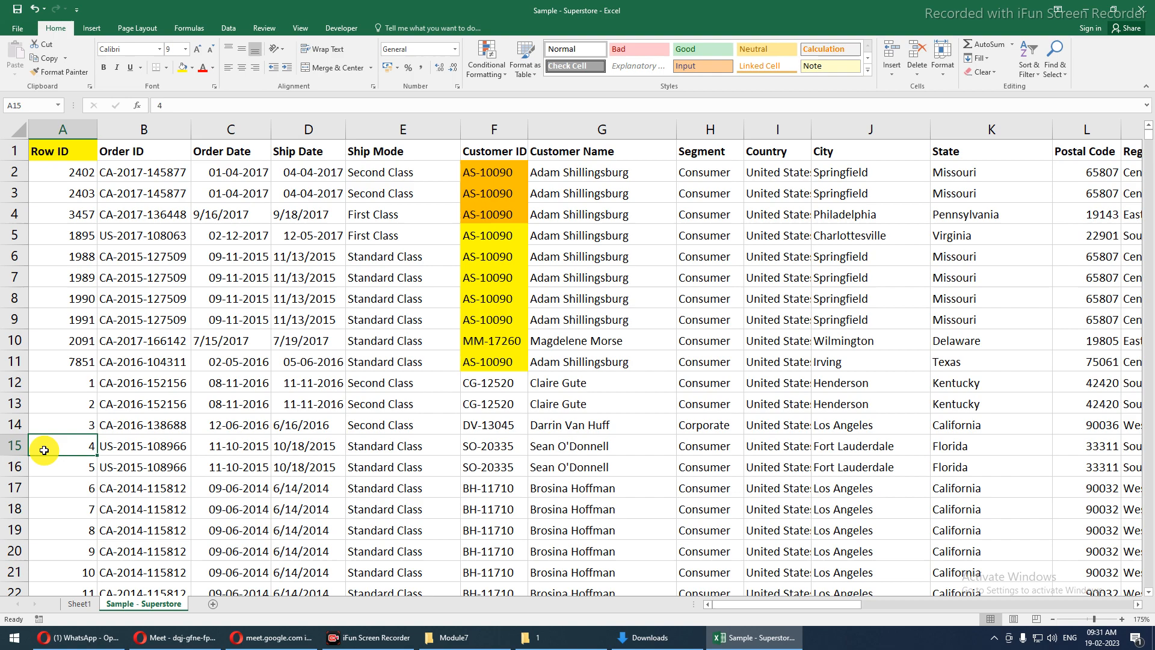
key("ctrl+Down")
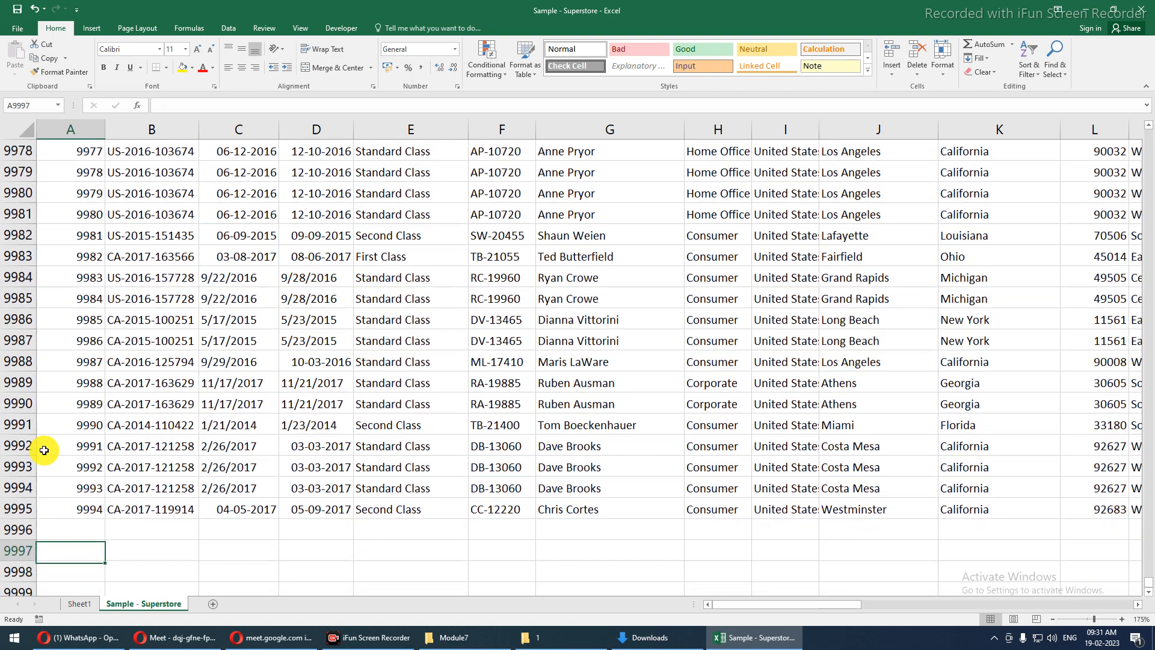
left_click_drag(85, 532, 570, 585)
left_click(97, 509)
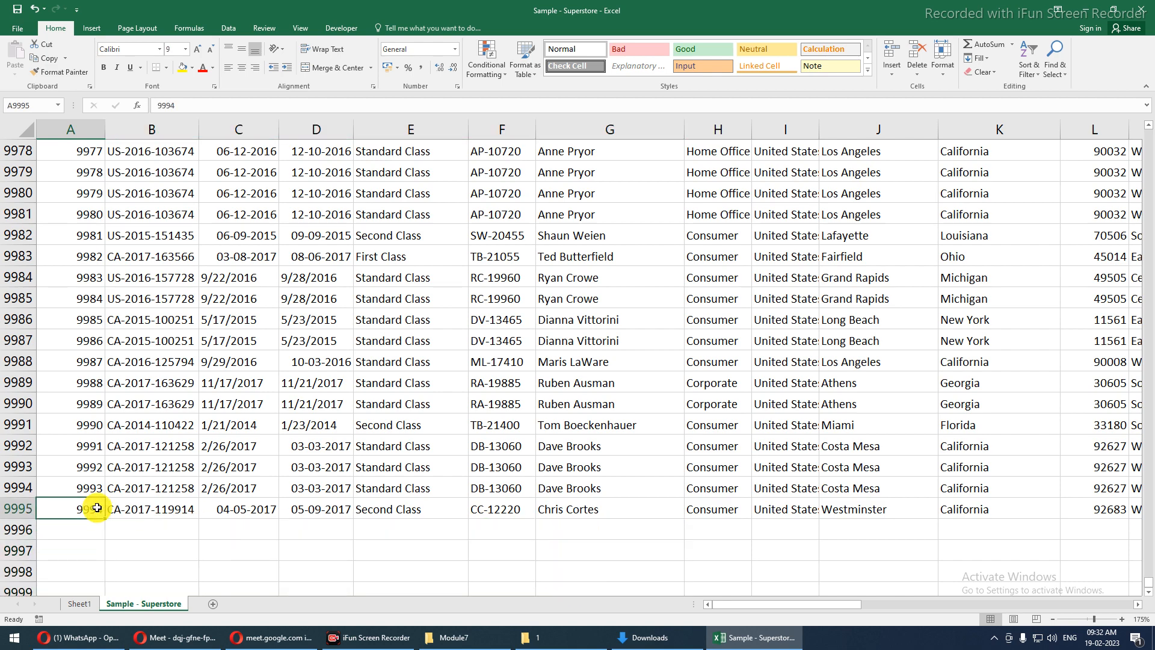
key("ctrl+Home")
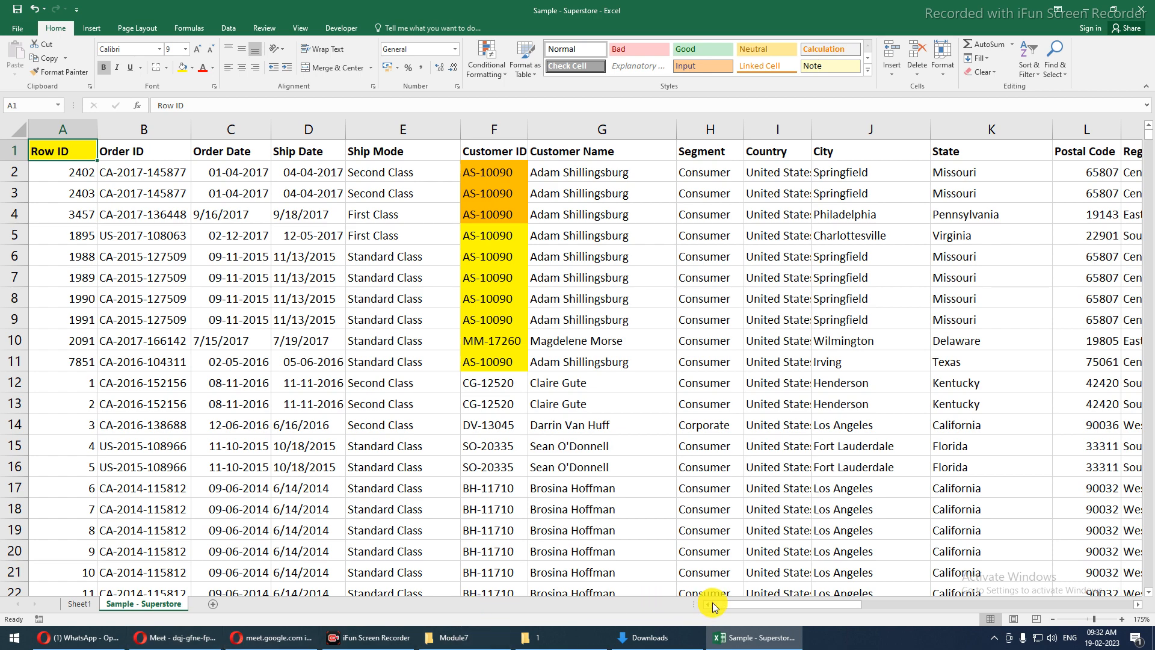
- Set the Sales value in cell R2 of the source data to 100 and return to the pivot table on Sheet1
left_click_drag(756, 606, 880, 603)
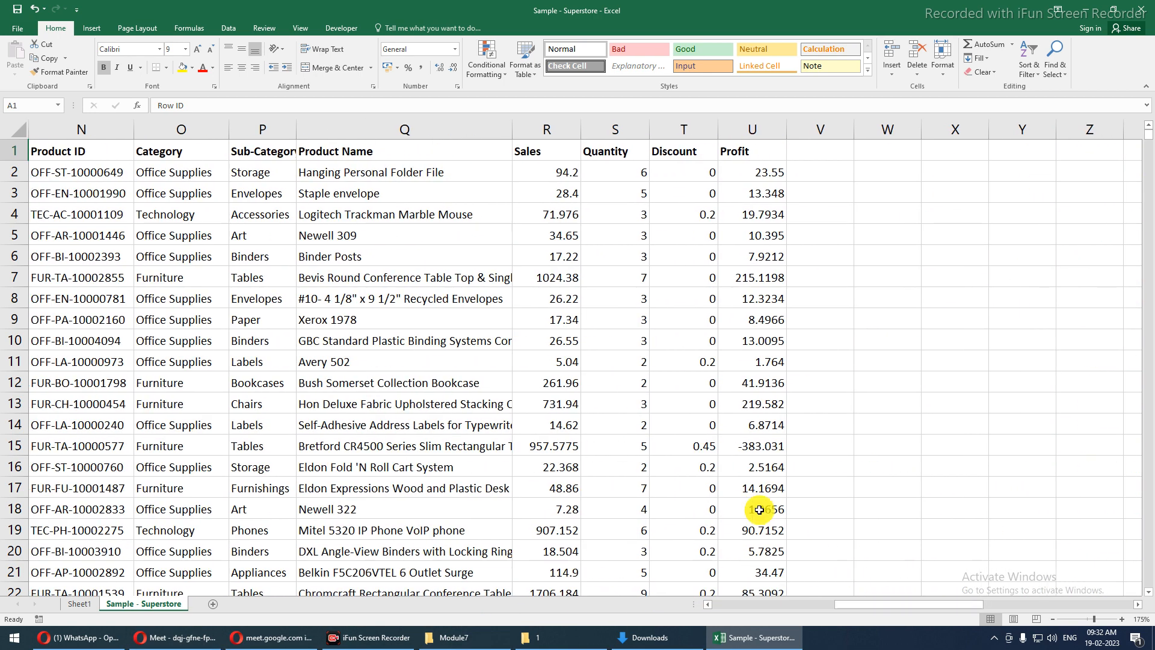
left_click(560, 173)
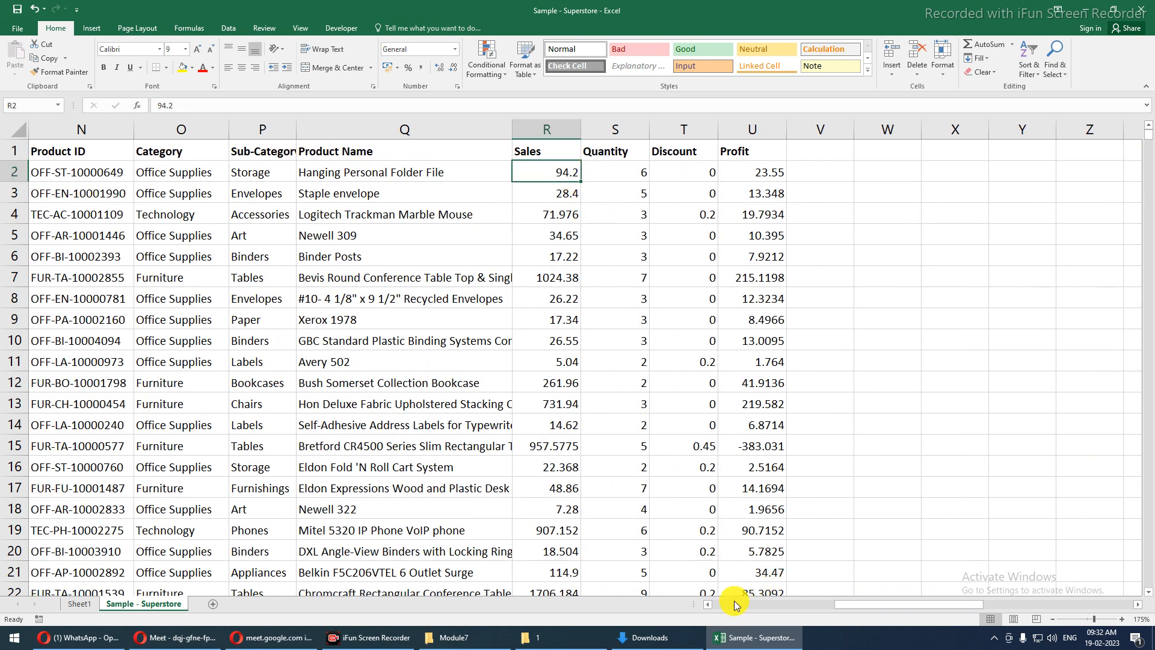
left_click(710, 605)
left_click(710, 605)
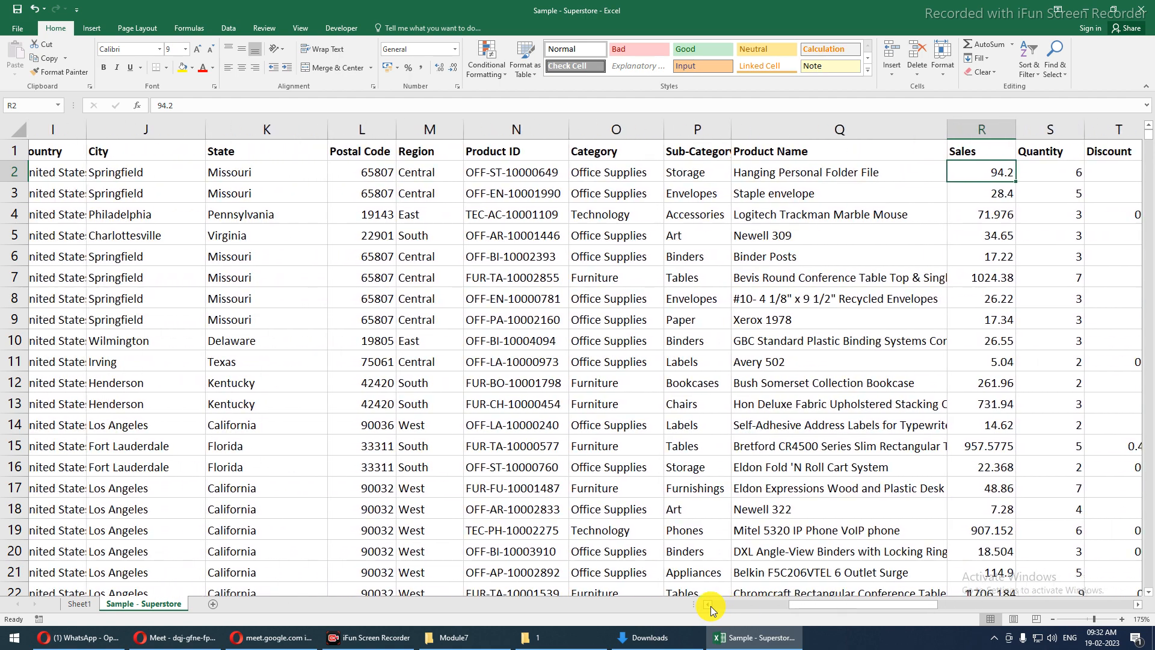
type("100")
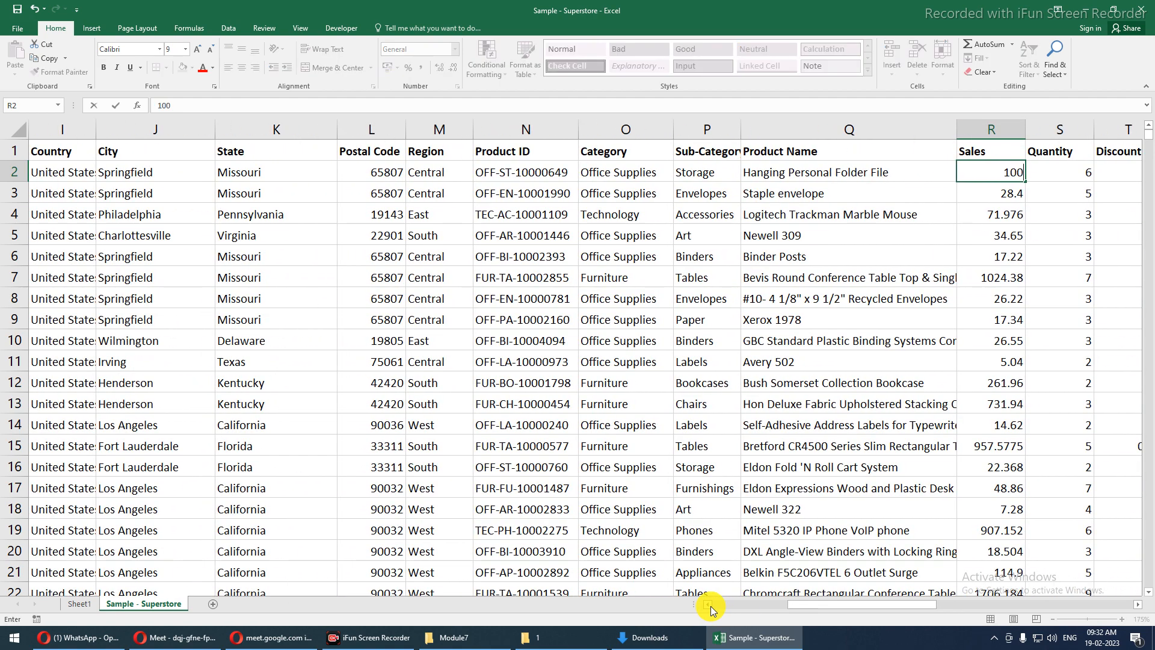
key("Return")
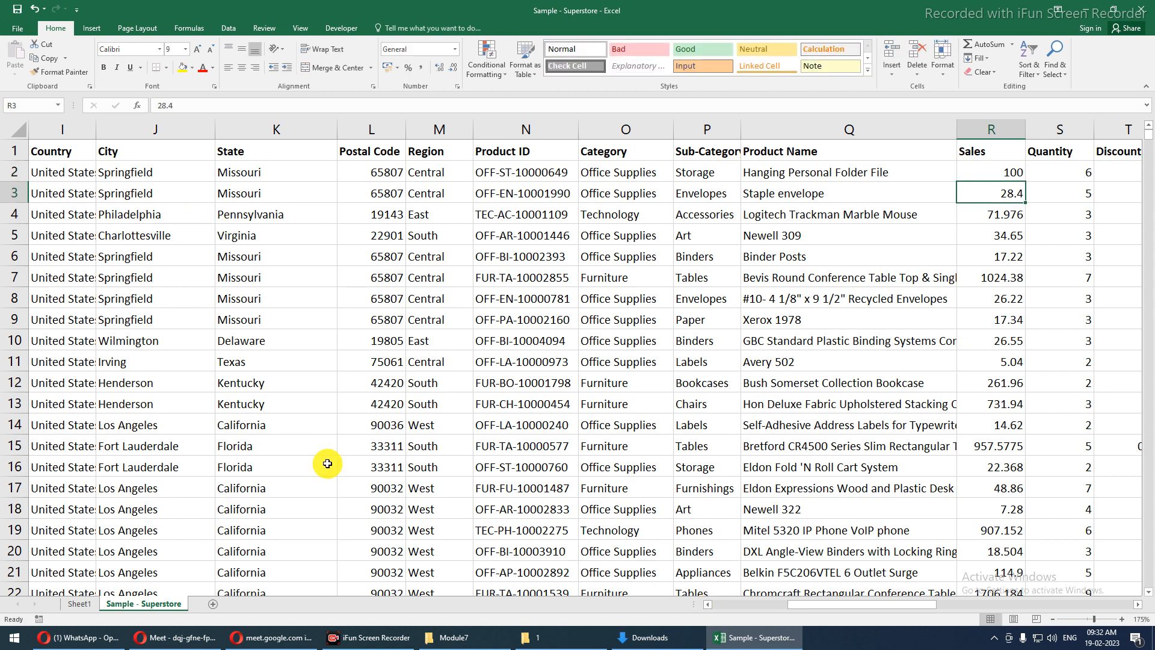
left_click(75, 604)
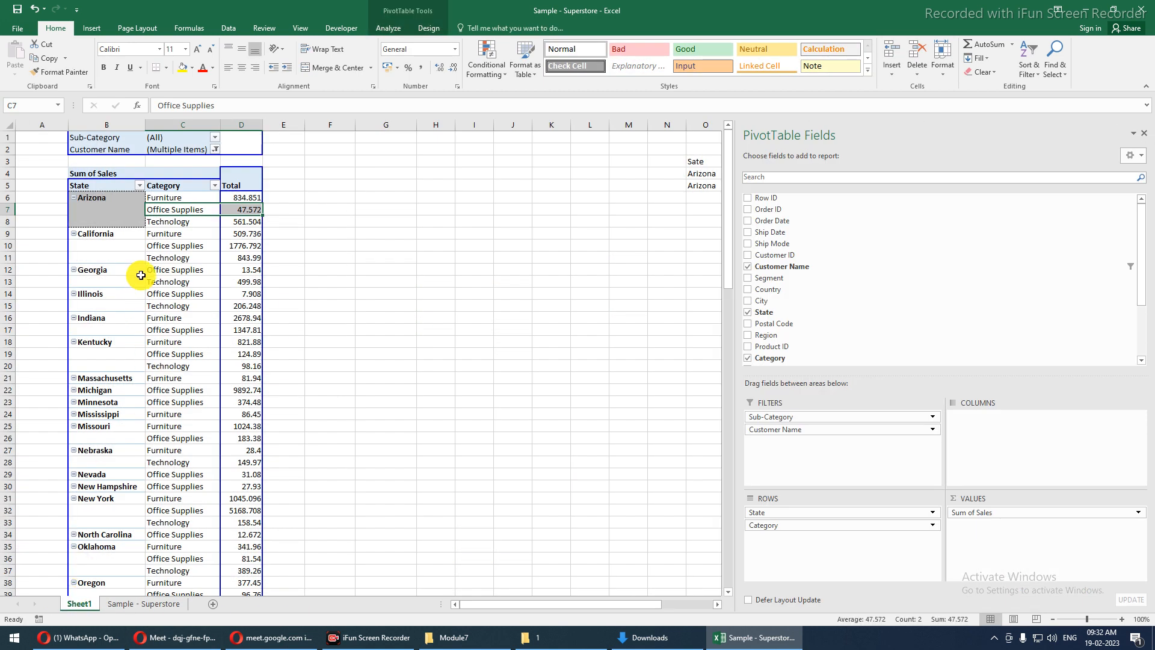
- Check the Missouri sales figures for Furniture and Office Supplies in the pivot table
left_click(161, 254)
scroll(165, 370, "down", 8)
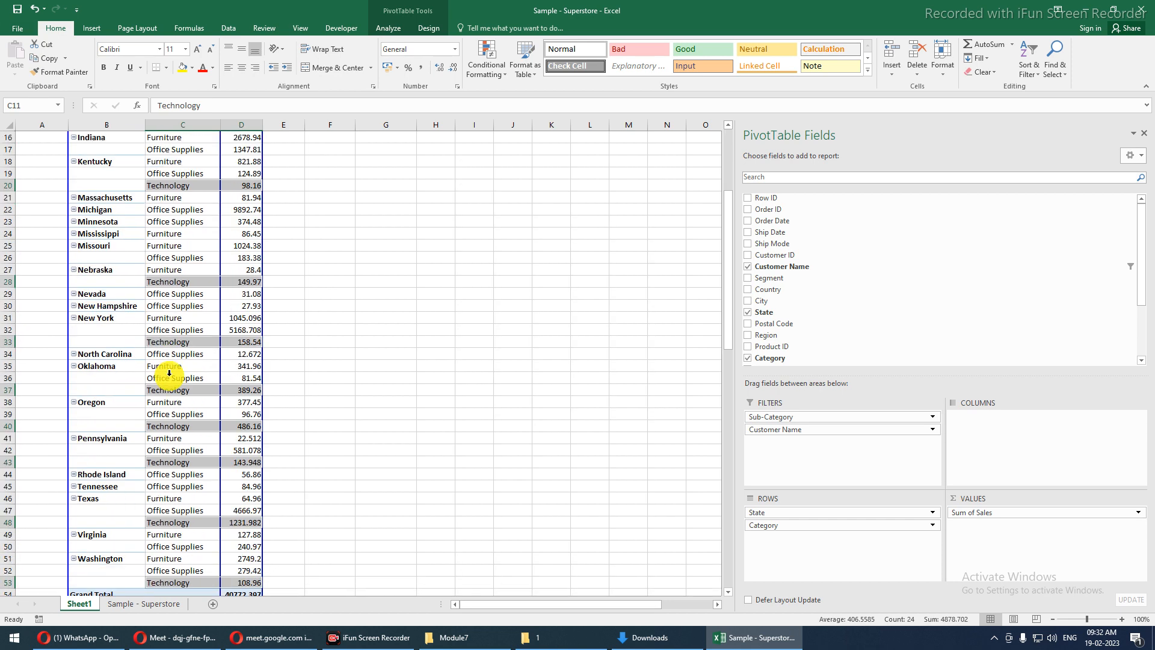
scroll(166, 373, "up", 3)
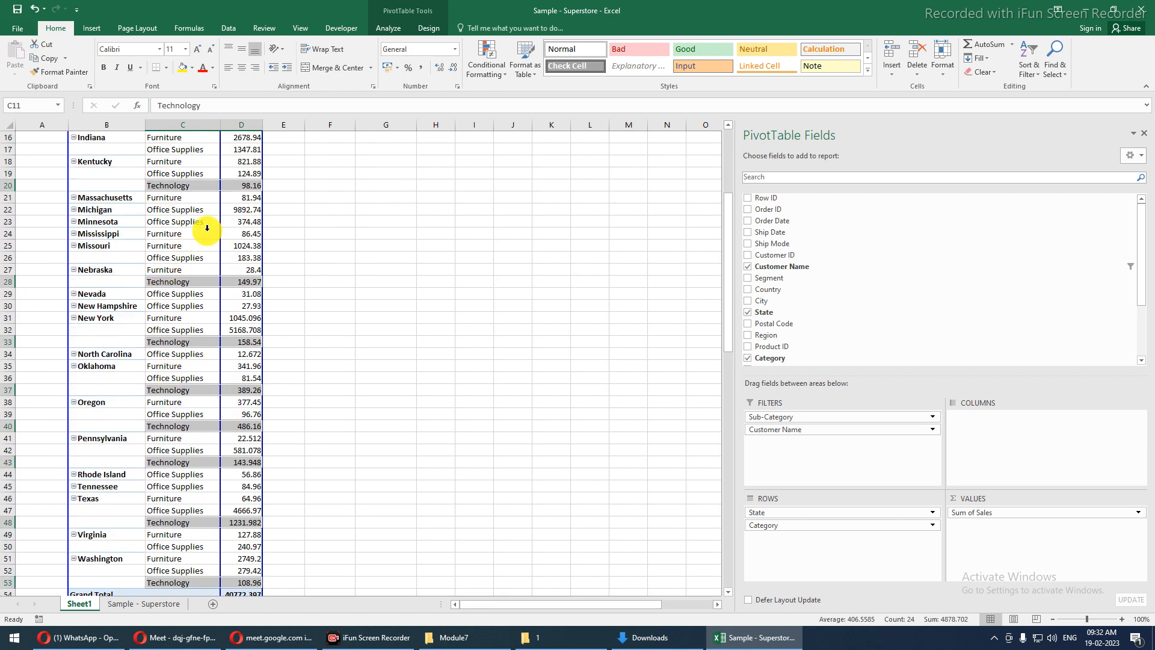
left_click(244, 246)
left_click_drag(241, 257, 238, 251)
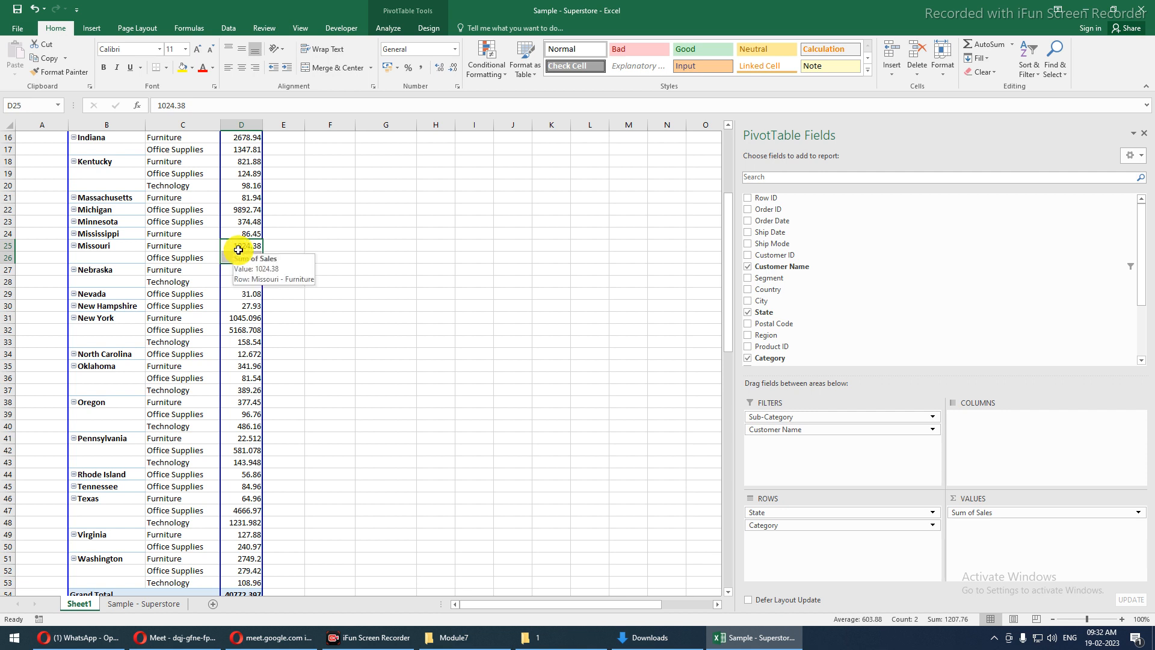
- Refresh the pivot table on Sheet1 with the changed source data and check the Missouri Office Supplies total
right_click(178, 257)
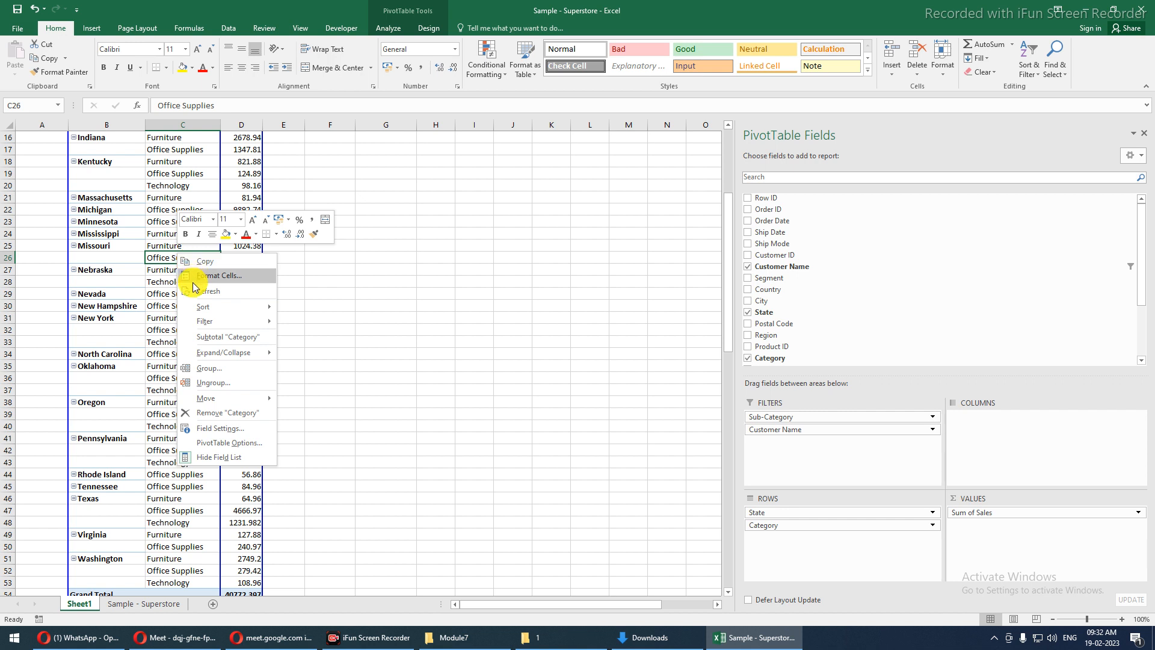
left_click(155, 328)
left_click(147, 401)
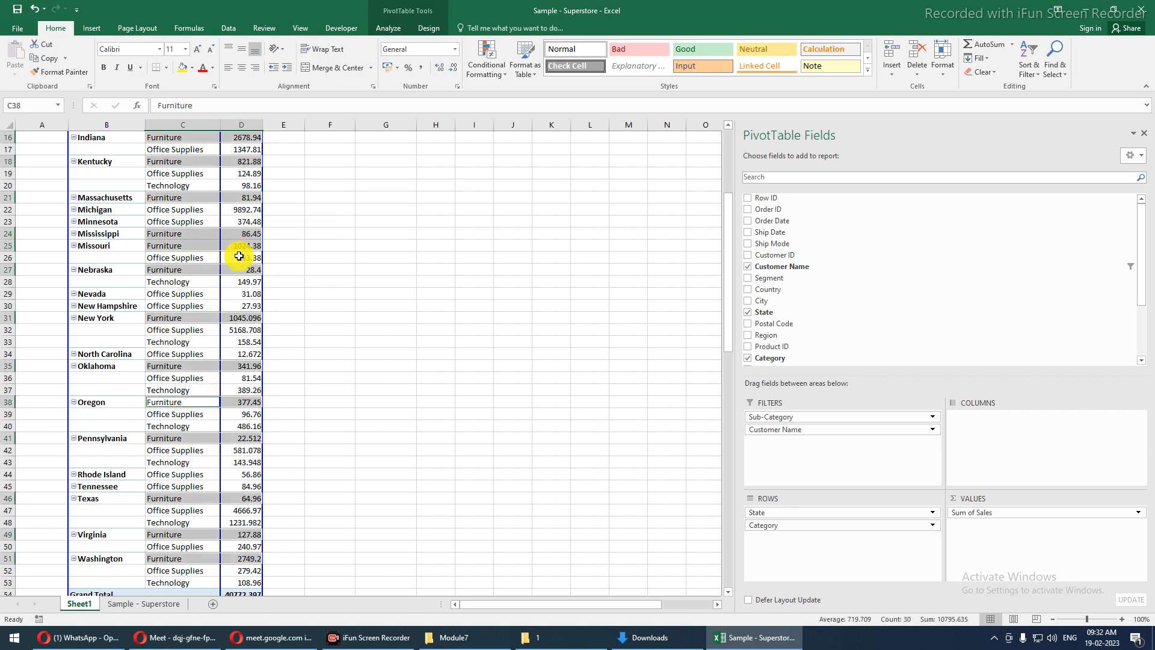
right_click(158, 401)
left_click(206, 441)
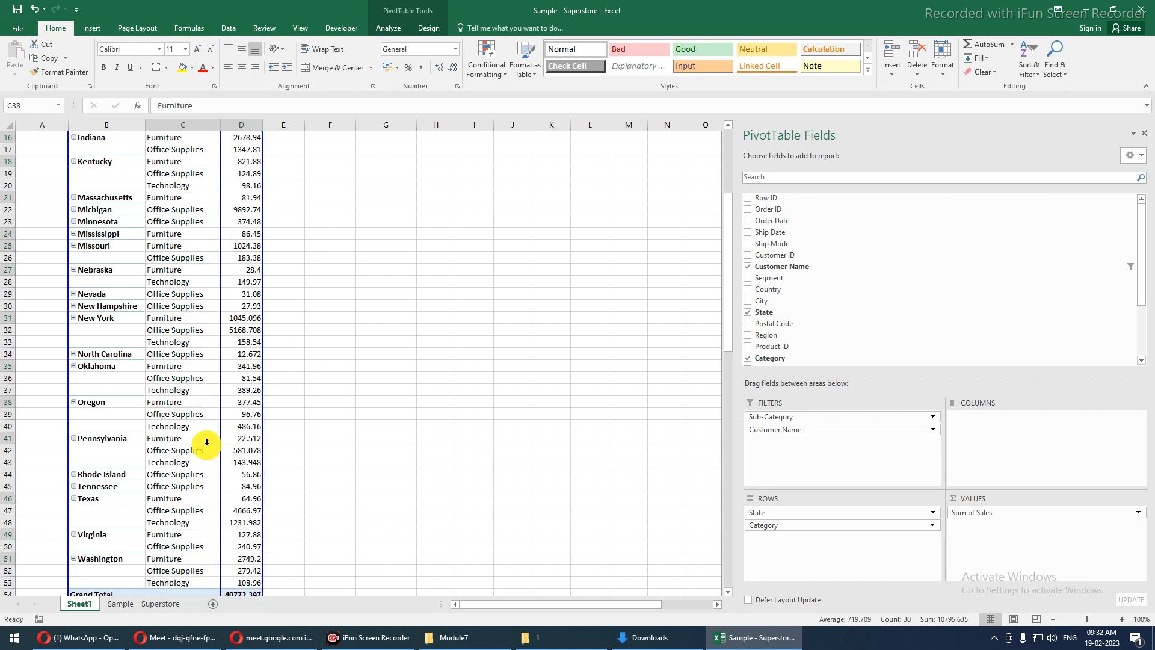
left_click(236, 257)
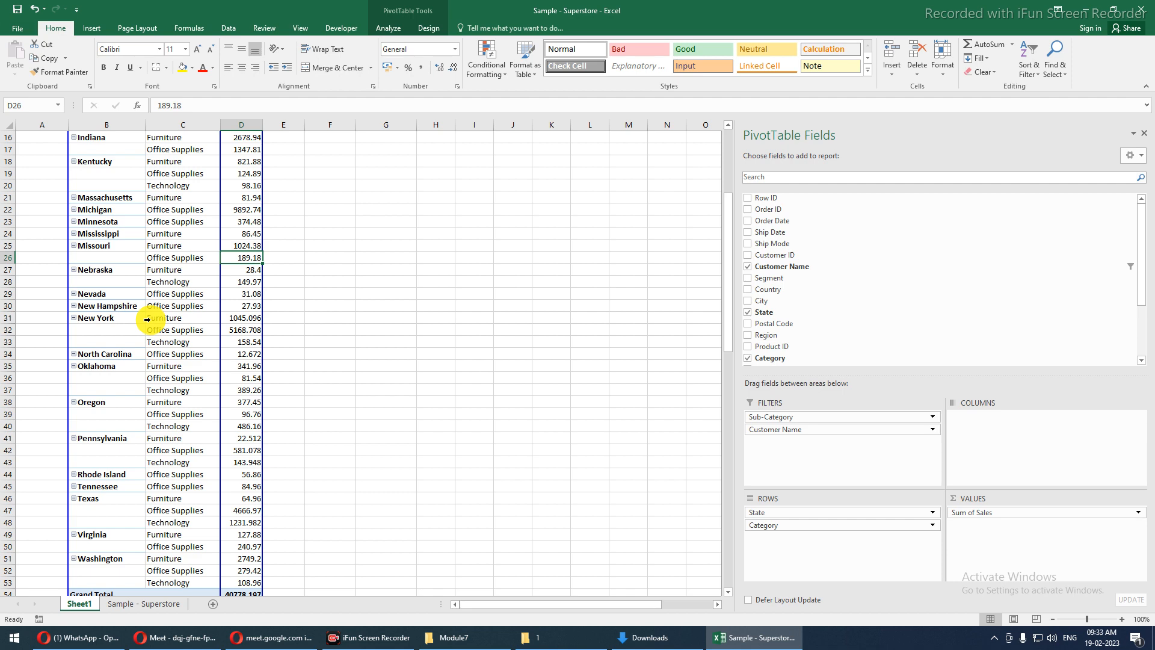
scroll(151, 325, "up", 5)
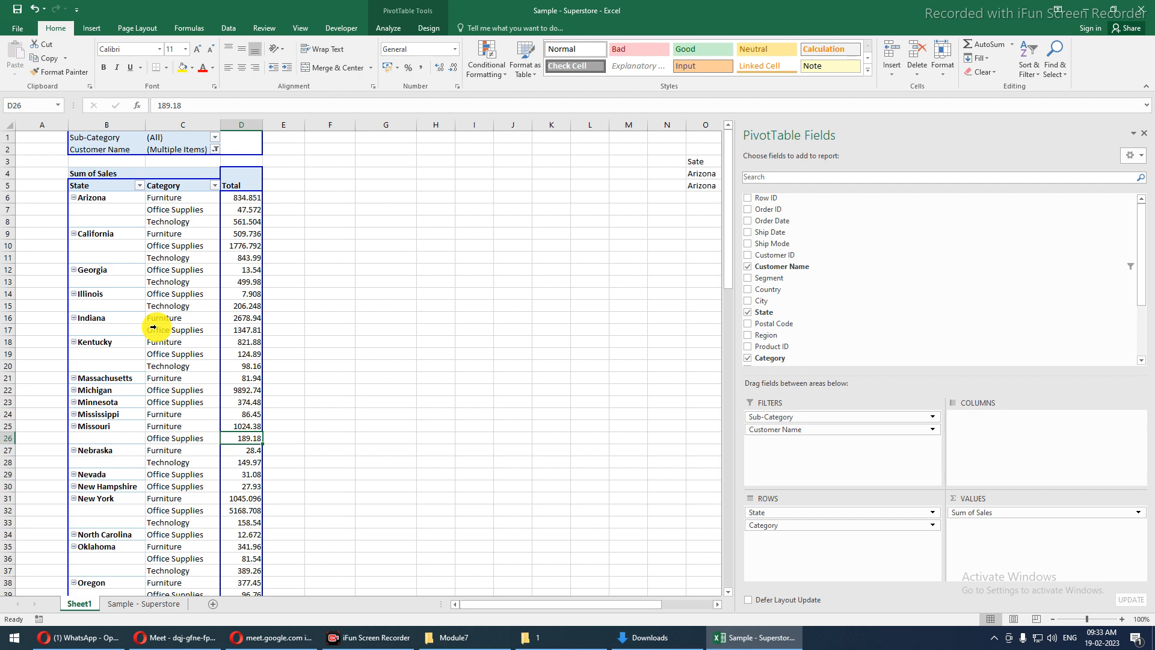
- In the empty columns beyond Profit on the Sample - Superstore sheet, enter a, s, d, f and gh in cells Y2 to Y6
left_click(128, 605)
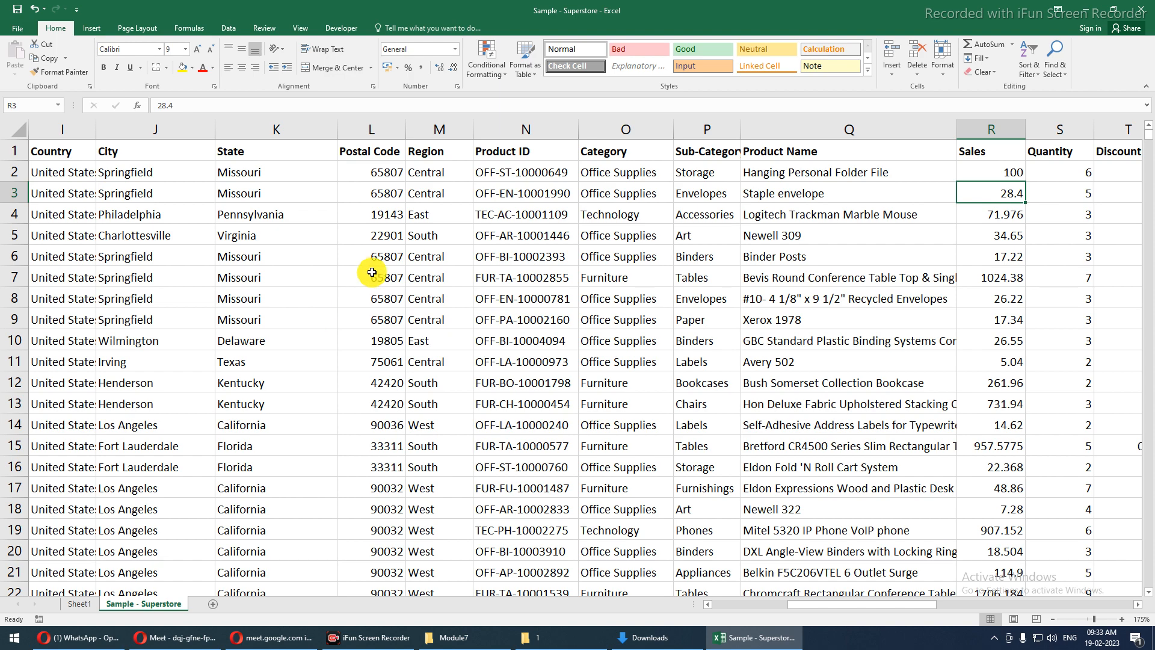
key("Up")
key("Up")
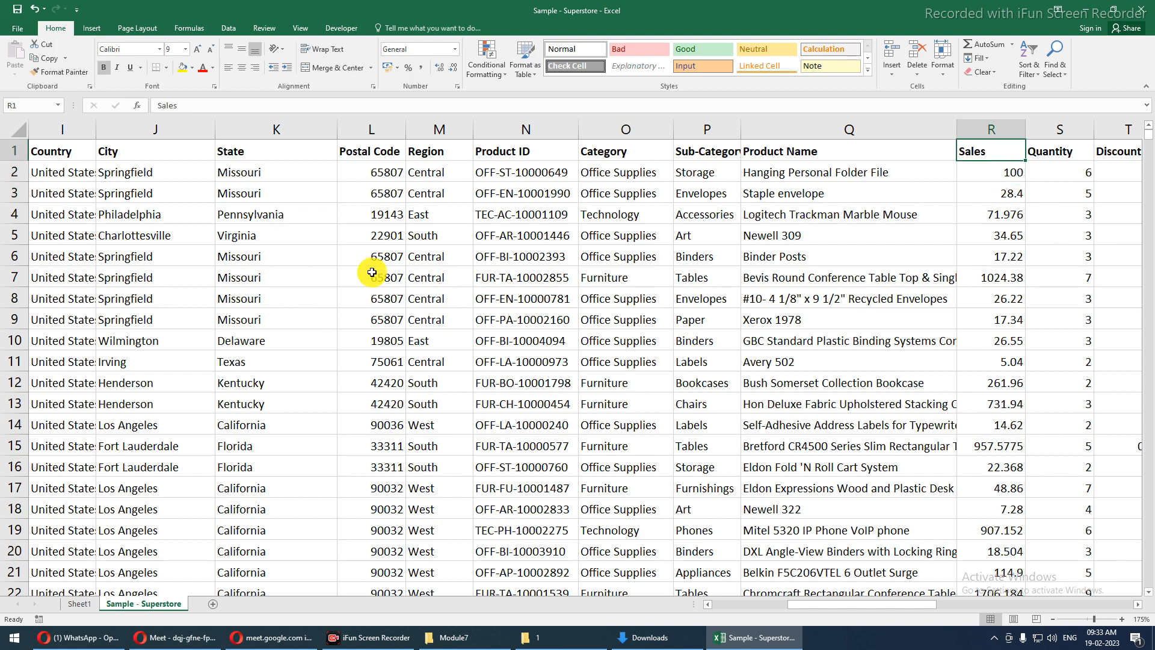
key("Right")
key("Right")
key("Right")
key("Right")
key("Right")
key("Right")
key("Right")
key("Right")
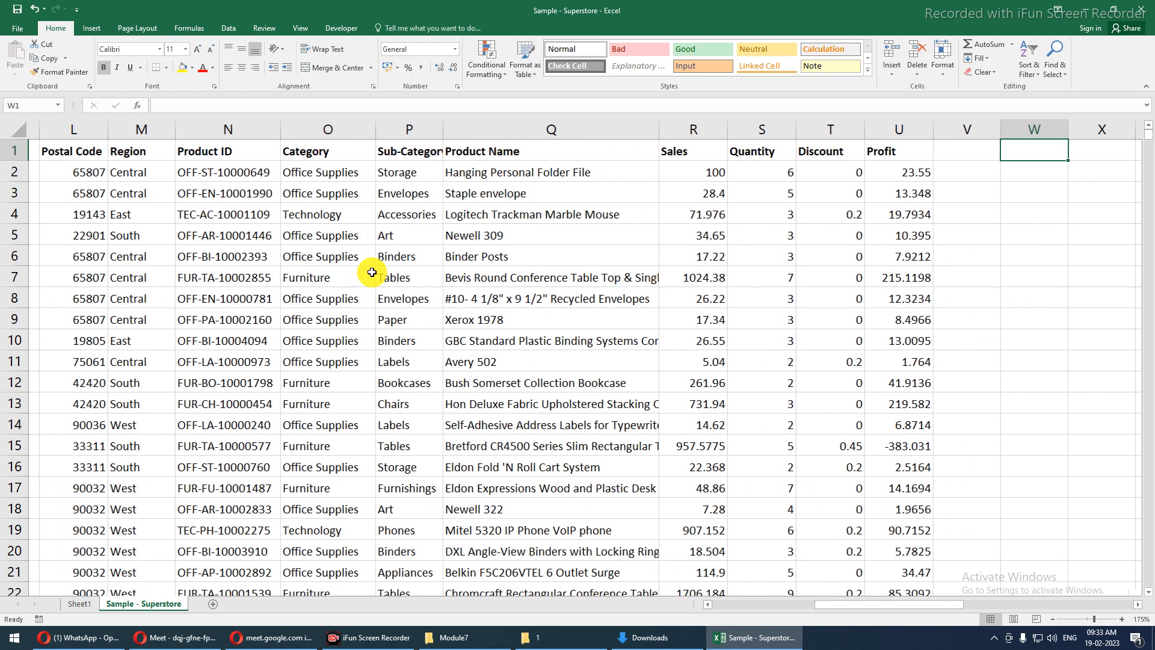
key("Right")
key("Right")
key("Right")
key("Right")
key("Right")
key("Right")
key("Right")
key("Right")
key("Right")
key("Right")
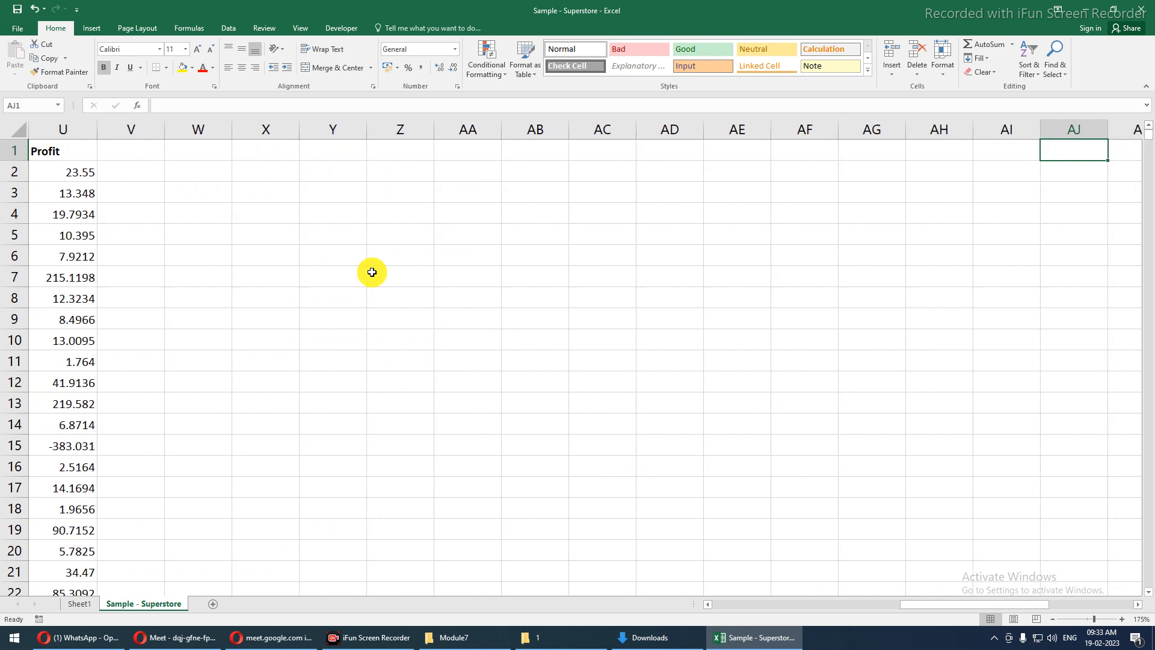
left_click(325, 168)
type("a")
key("Return")
type("s")
key("Return")
type("d")
key("Return")
type("f gh")
key("Return")
- Enter m, b and g in cells Z2 to Z4 beside the first sample list
left_click(389, 168)
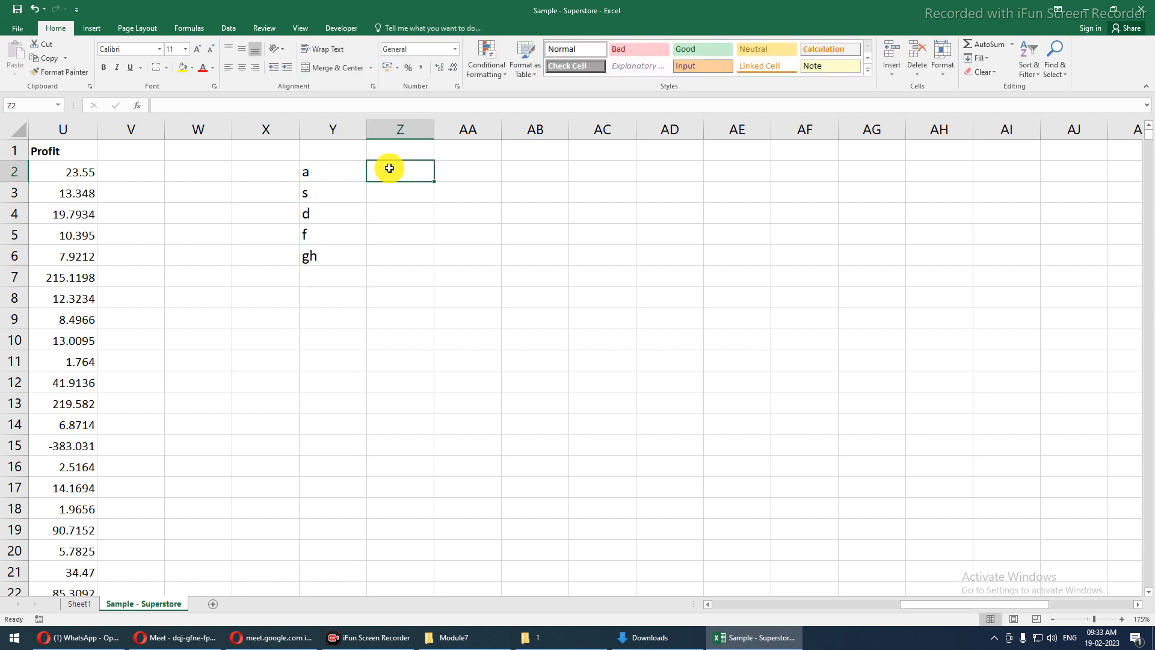
type("m")
key("Return")
type("b")
key("Return")
type("g")
key("Return")
- Leave Z5 empty and enter the numbers 1, 2 and 3 in cells Z6 to Z8
key("Return")
type("1")
key("Return")
type("2")
key("Return")
type("3")
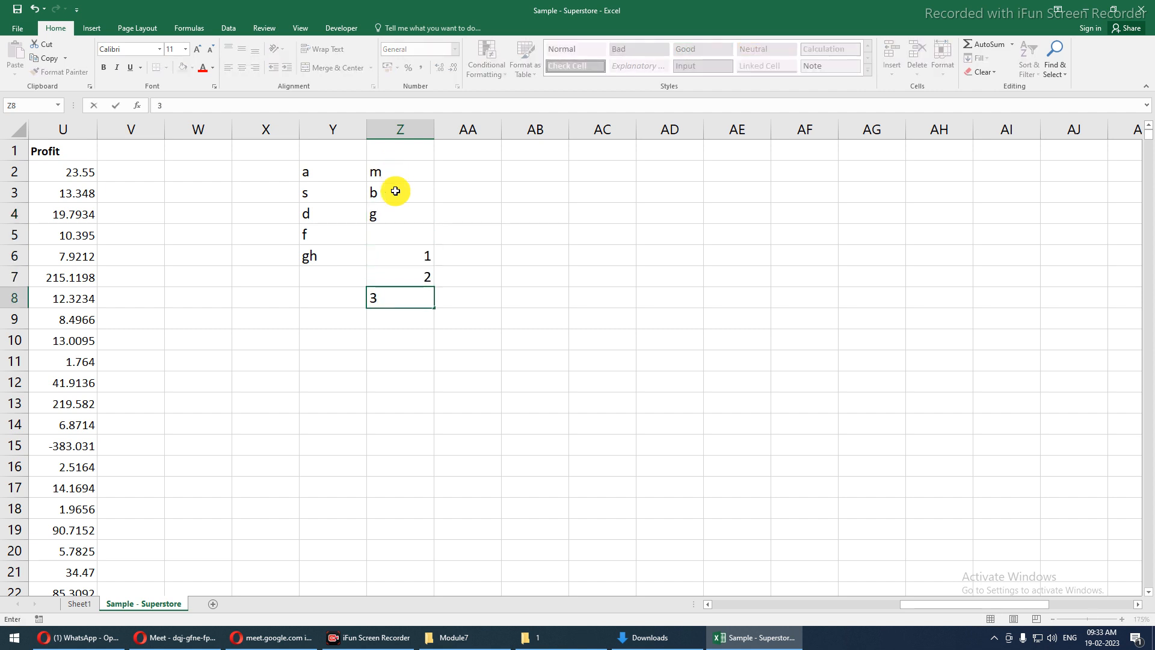
- Extend the sample list in column Y, filling Y7 to Y14 with hhk, a, df, ad, fa, sd, fa and ss
left_click(327, 274)
key("Return")
type("a df ad fa sd")
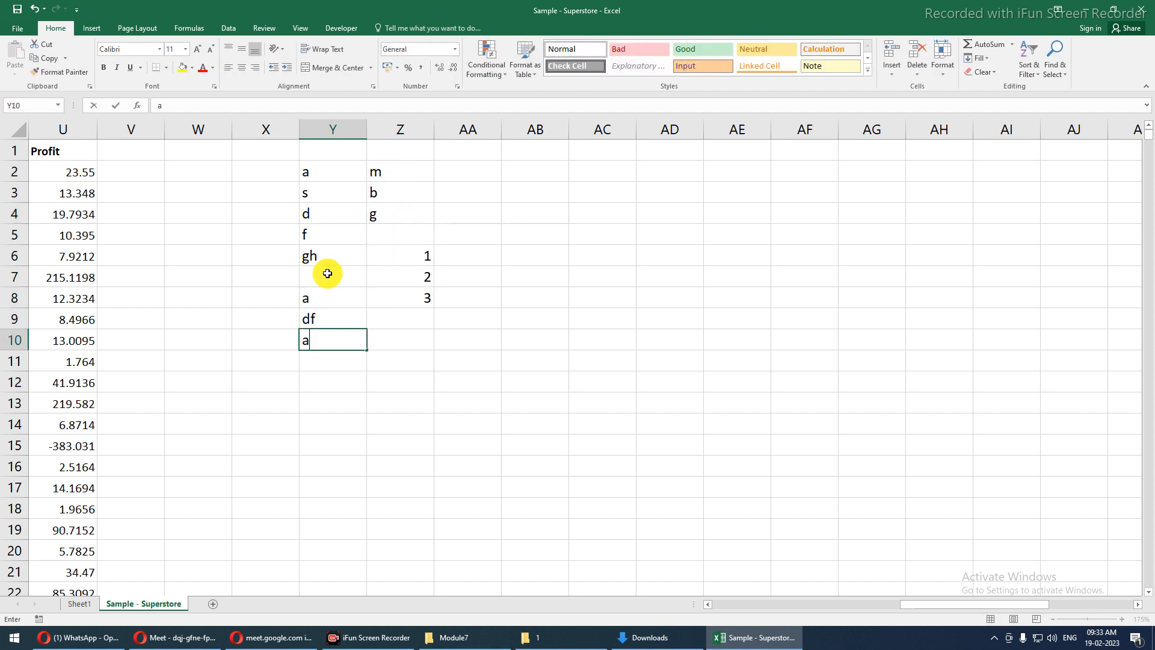
key("Return")
type("fa")
key("Return")
type("ss")
left_click(332, 270)
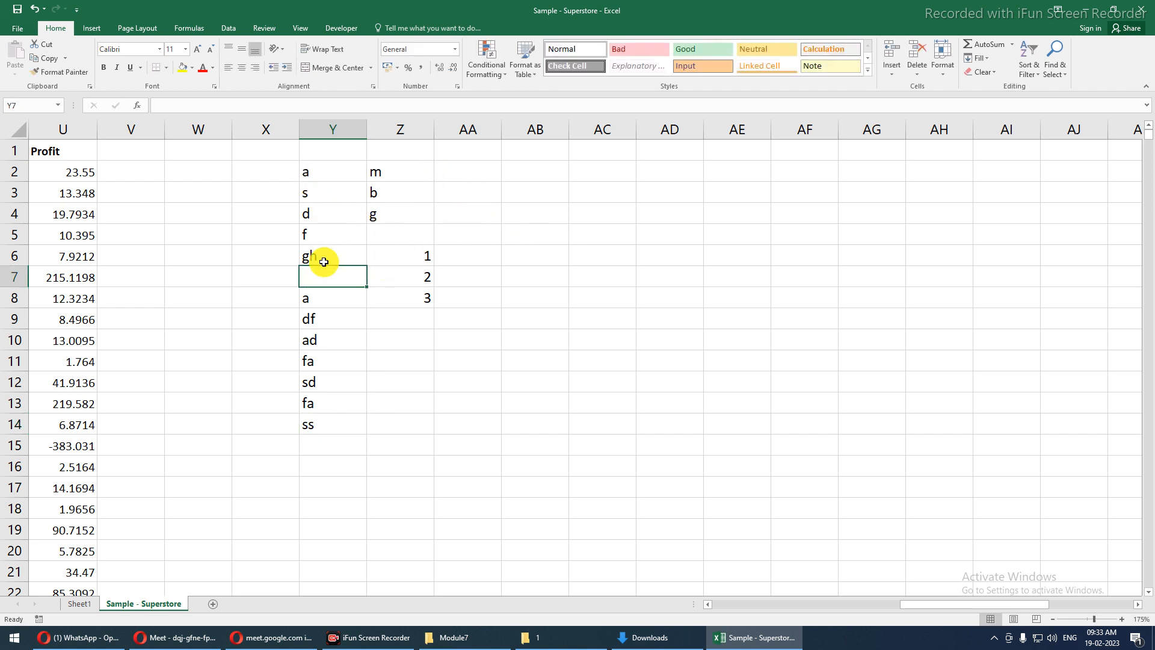
type("hhk")
key("Return")
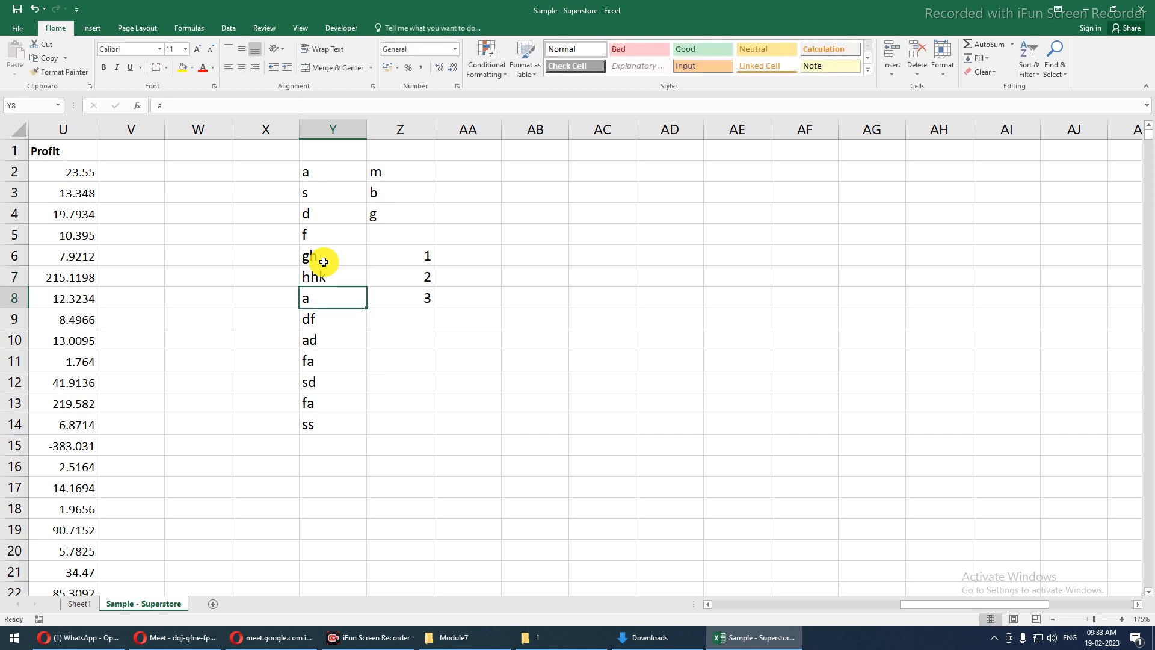
- Fill cells Z5 to Z14 with d, fa, d, ff, f, h, ffg, x, vb and gh
left_click(421, 241)
type("d fa d ff f  ffg x vb")
key("Return")
key("Return")
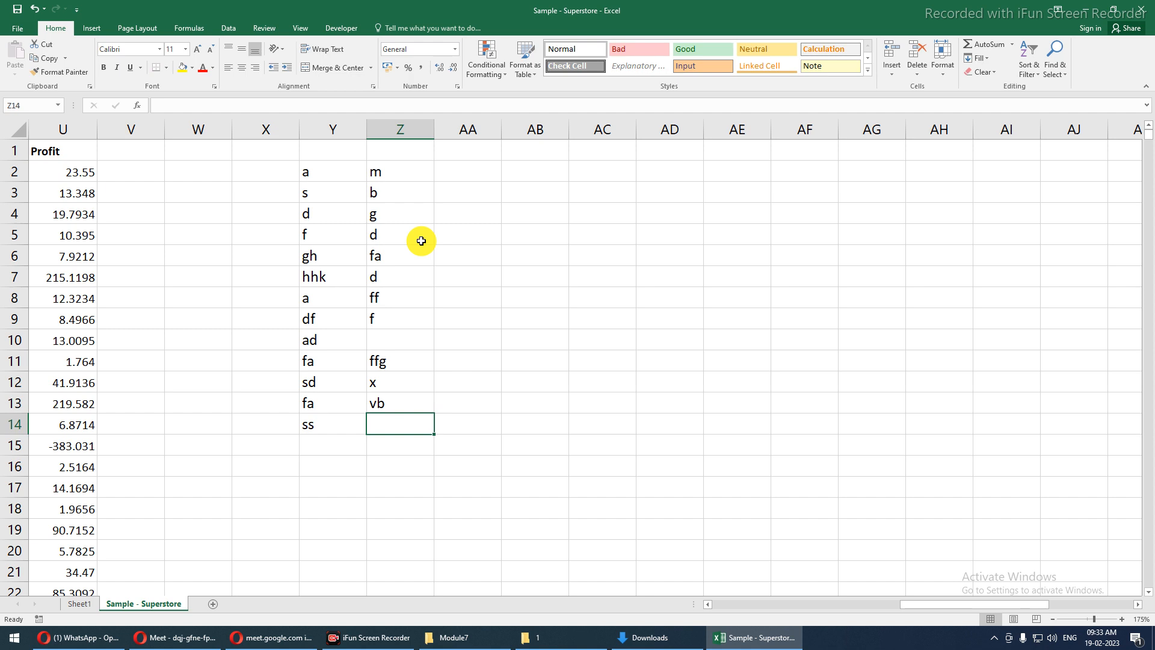
key("Up")
type("gh")
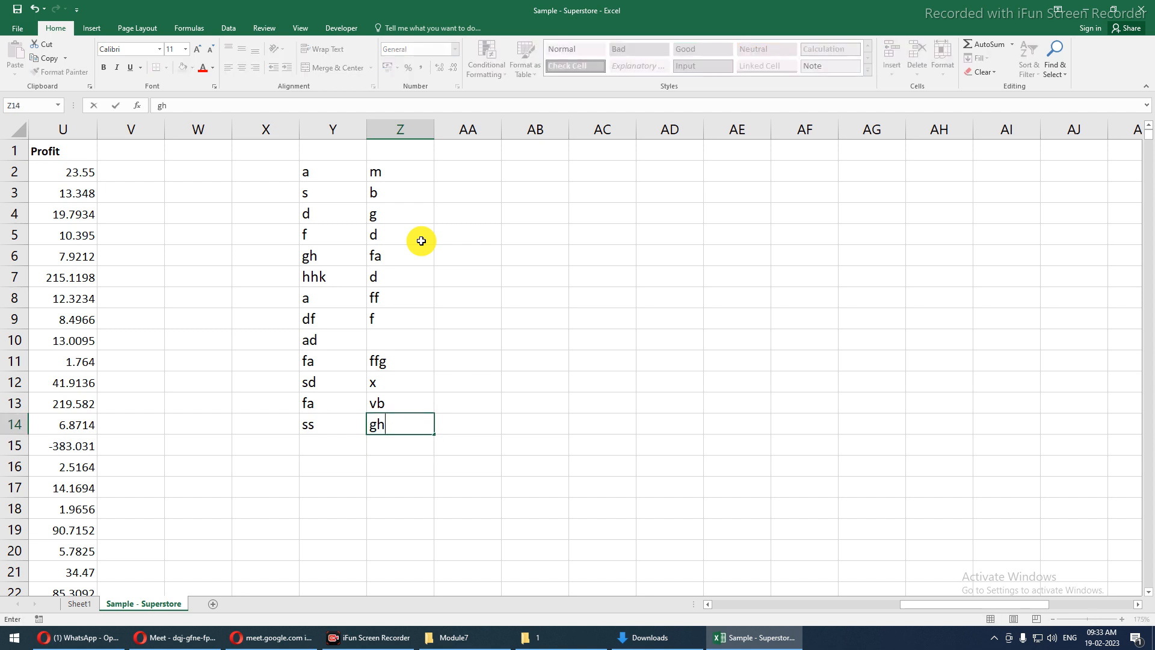
left_click(394, 328)
left_click(390, 335)
type("h")
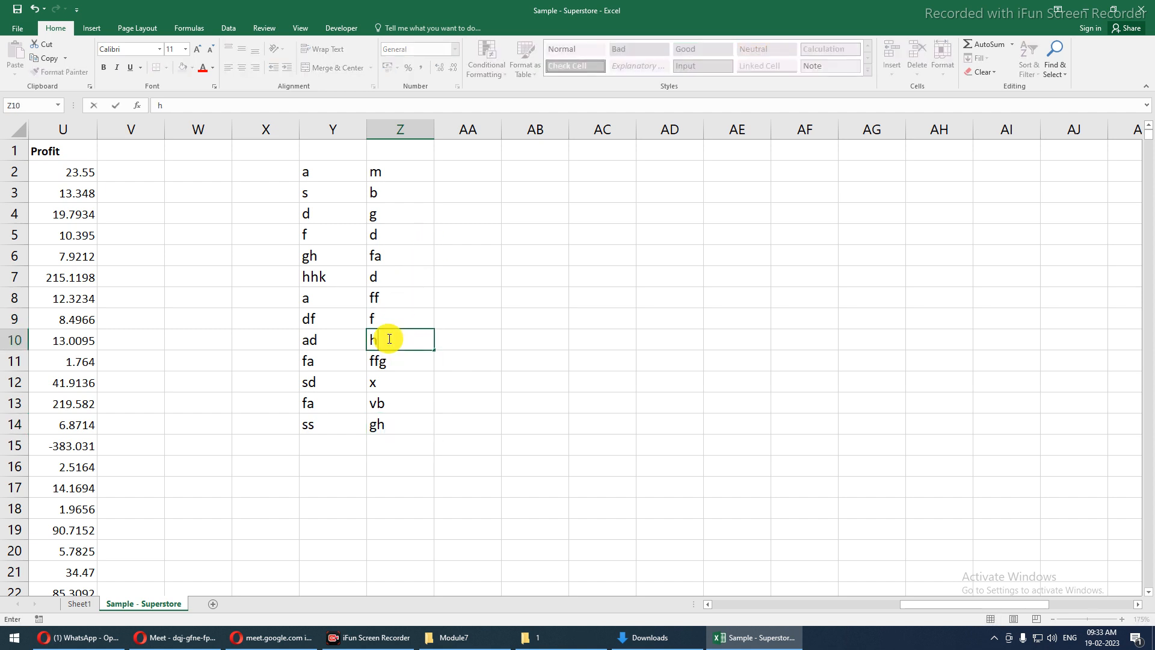
key("Return")
- Enter the formula =OFFSET(Y2,1,0) in cell AB4
left_click(564, 215)
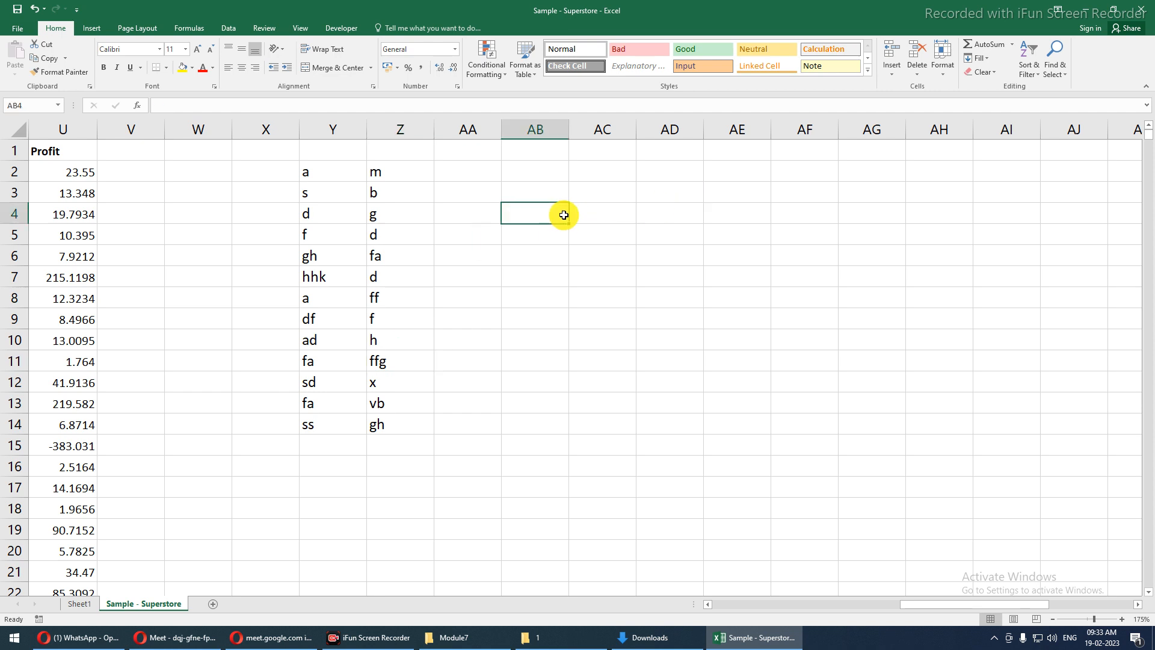
type("=of")
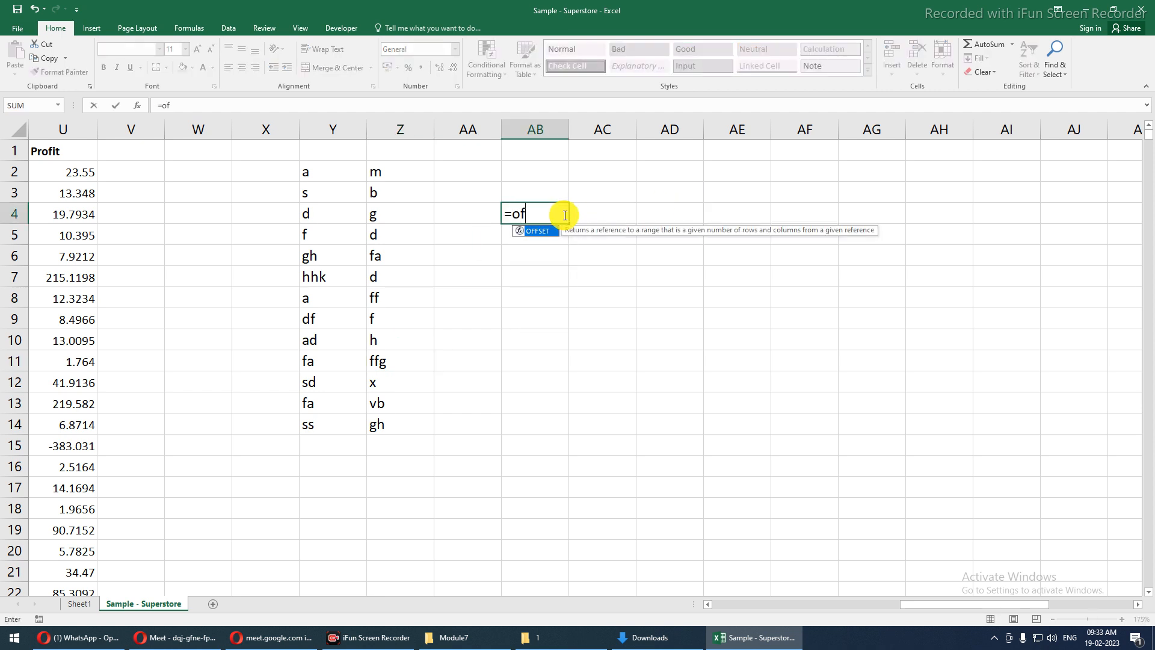
key("Tab")
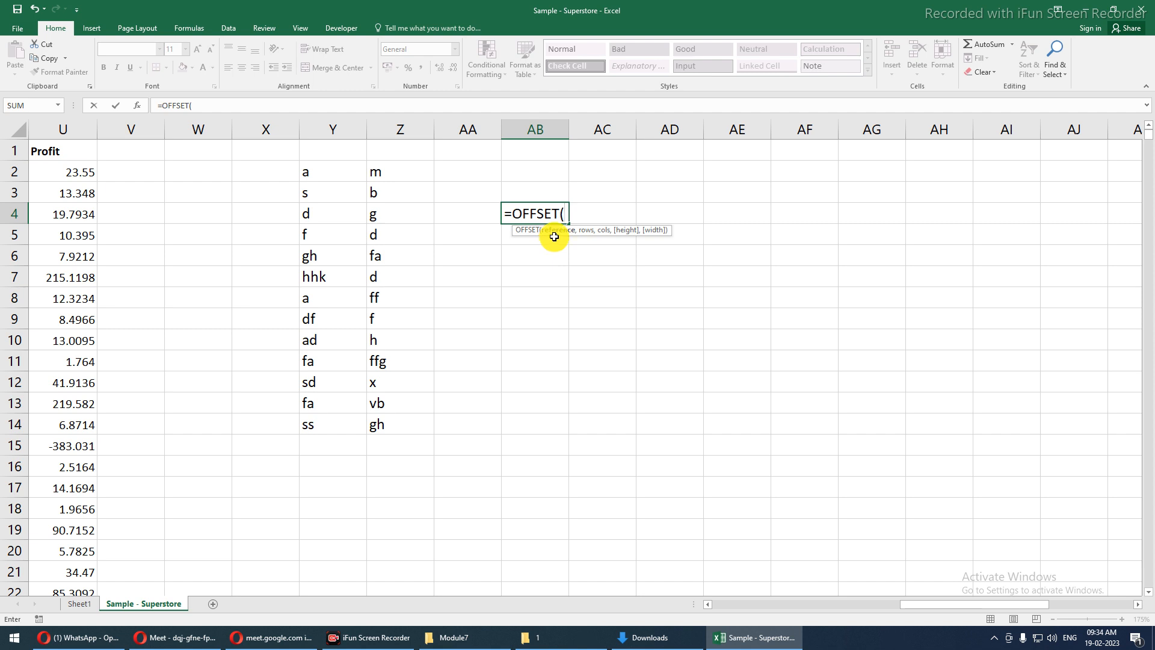
left_click(314, 179)
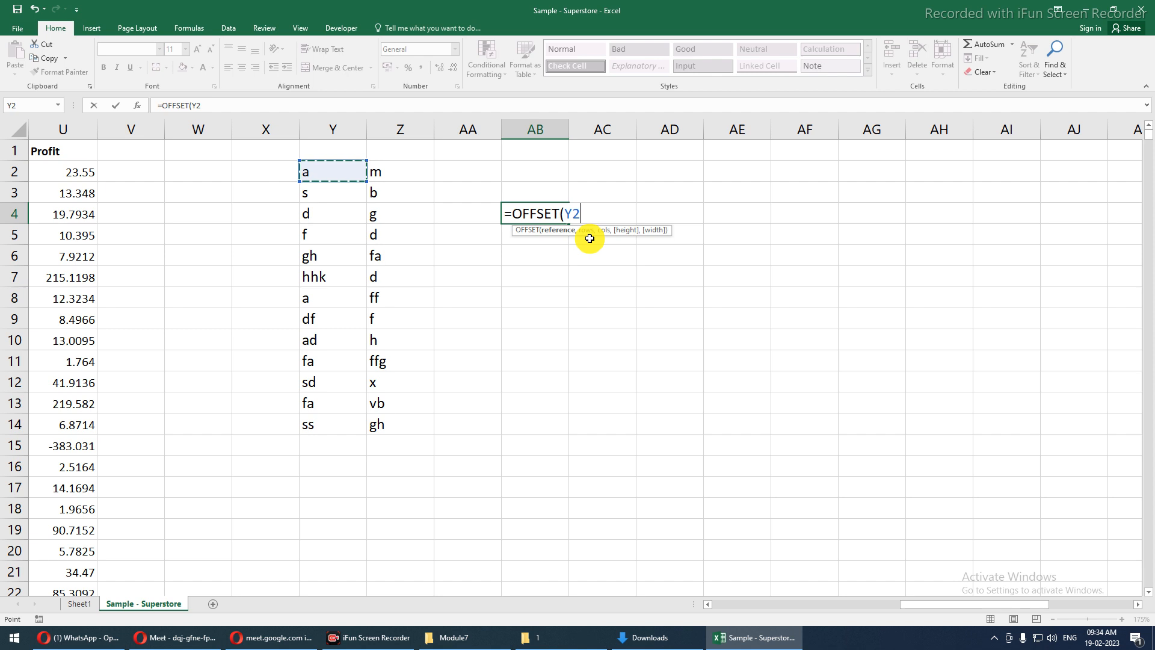
type(",1")
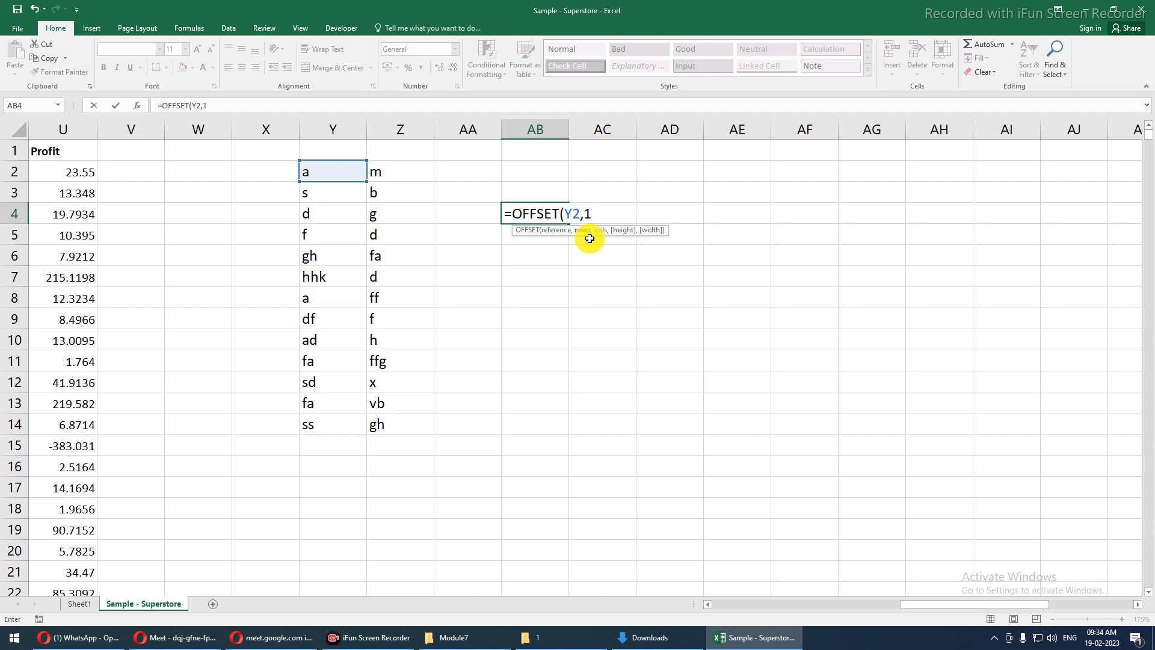
type(",0")
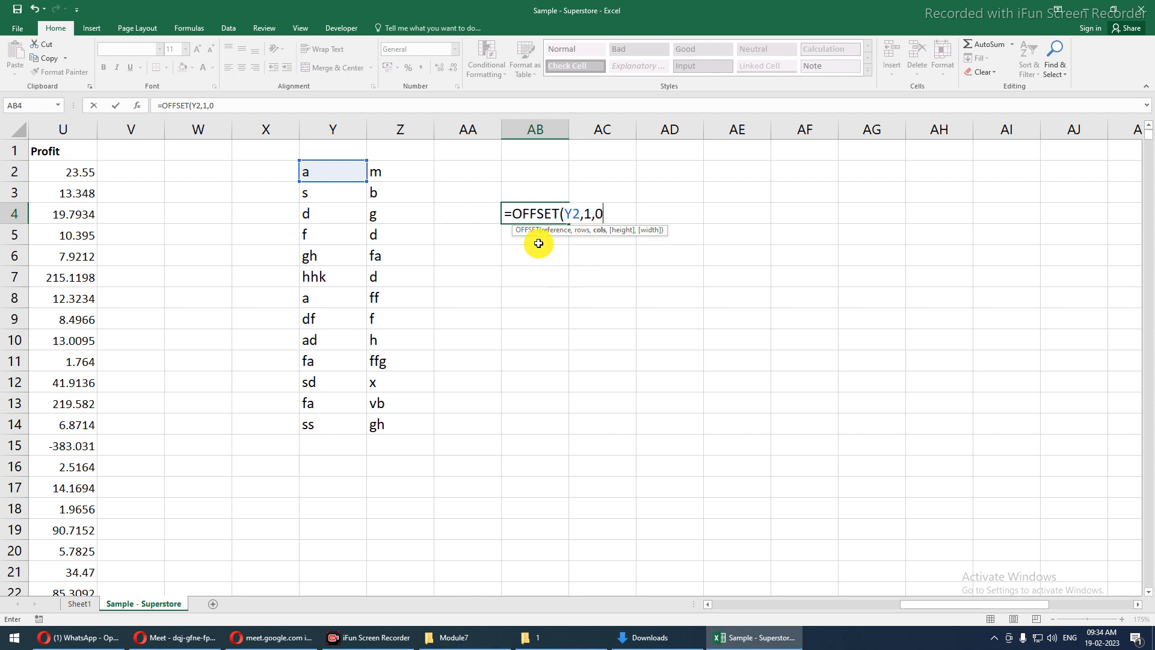
key("Return")
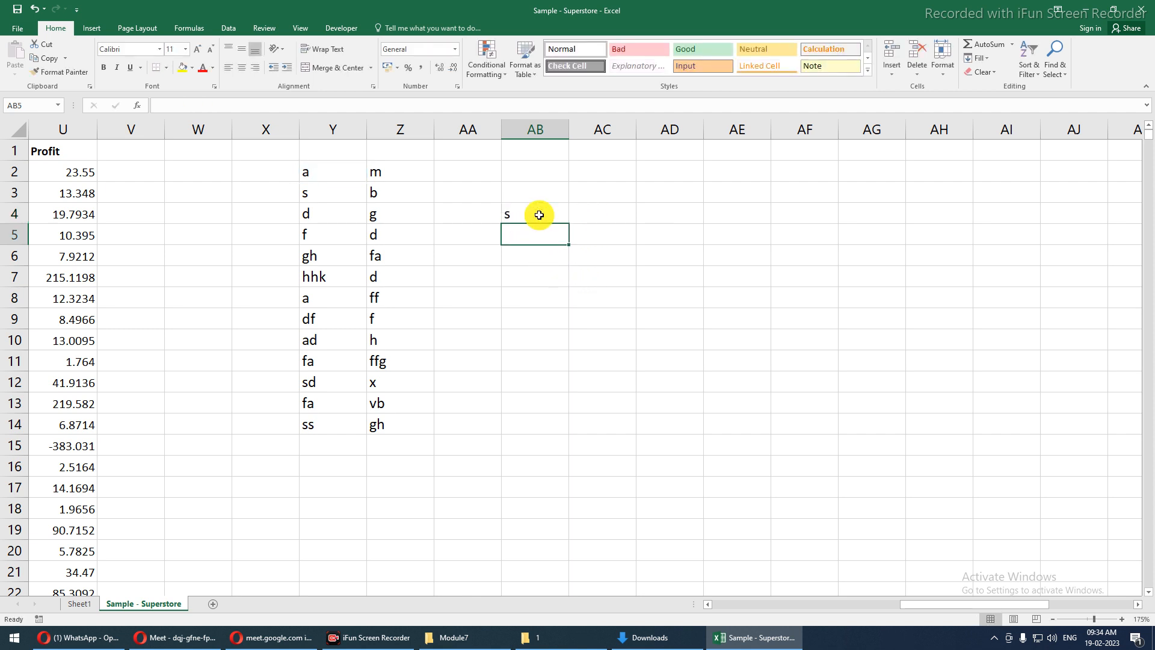
- Change the column offset in AB4's formula to 1, making it =OFFSET(Y2,1,1)
left_click(539, 215)
key("F2")
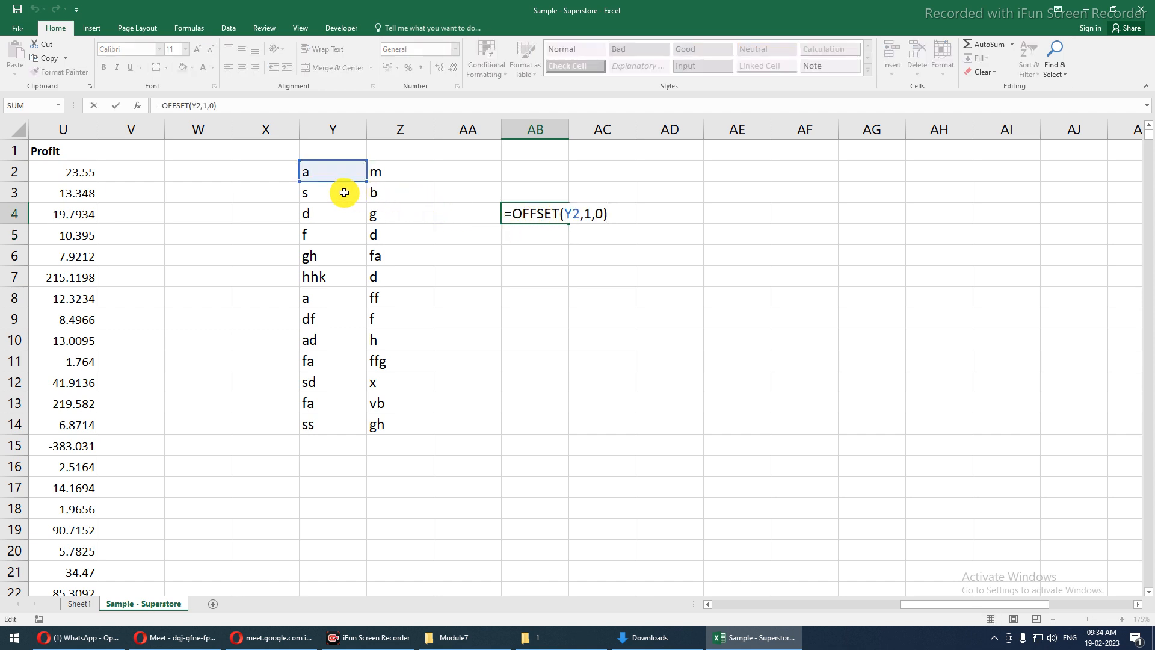
left_click(603, 214)
key("BackSpace")
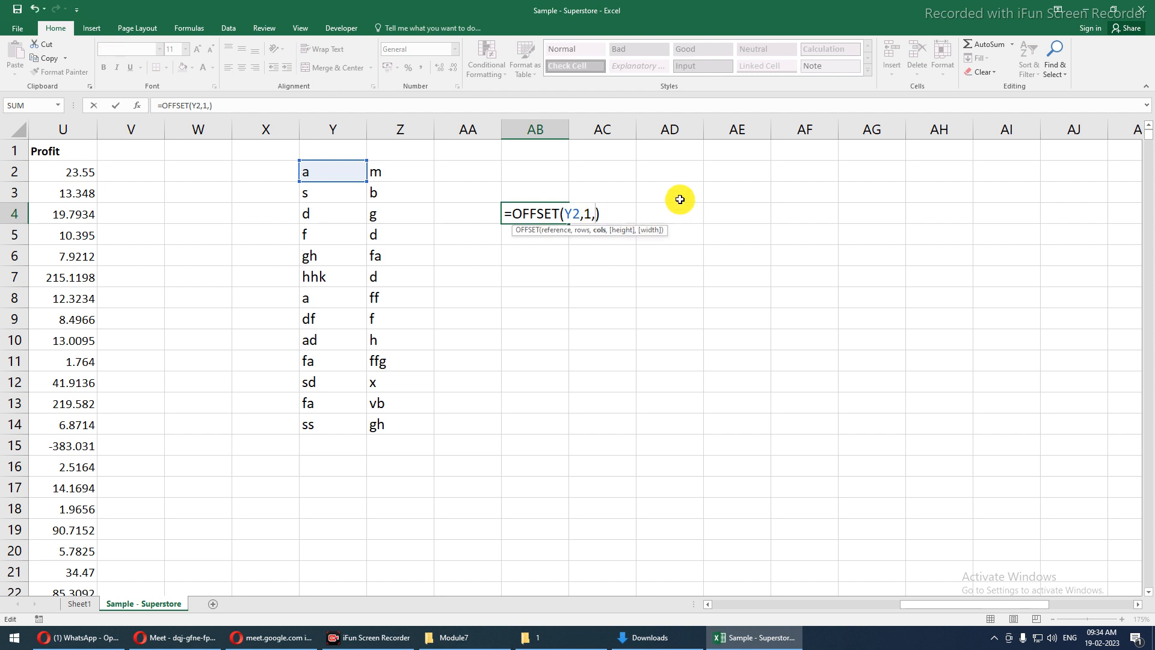
type("1")
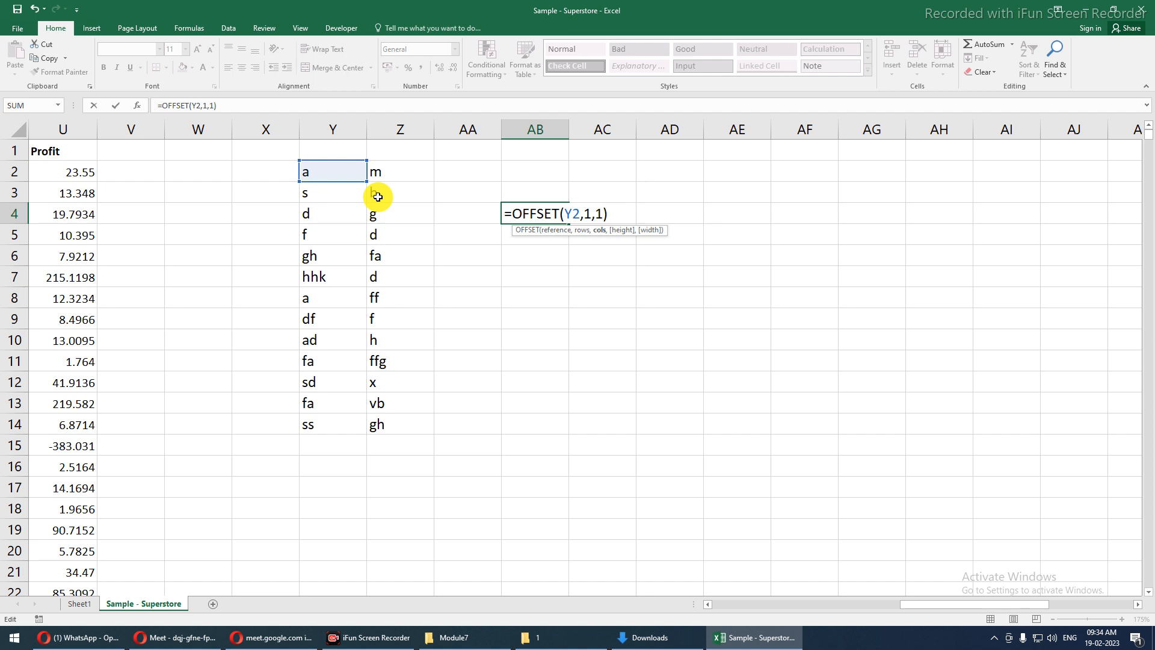
key("Return")
key("Up")
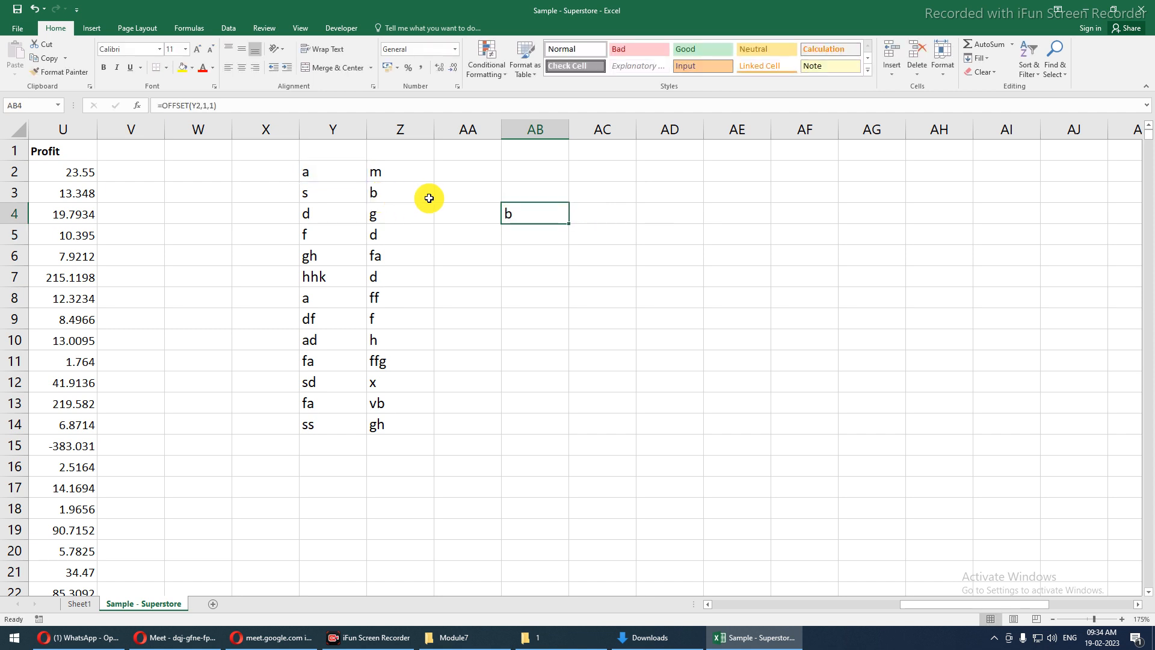
- Change the row offset in AB4's formula to 4, making it =OFFSET(Y2,4,1)
key("F2")
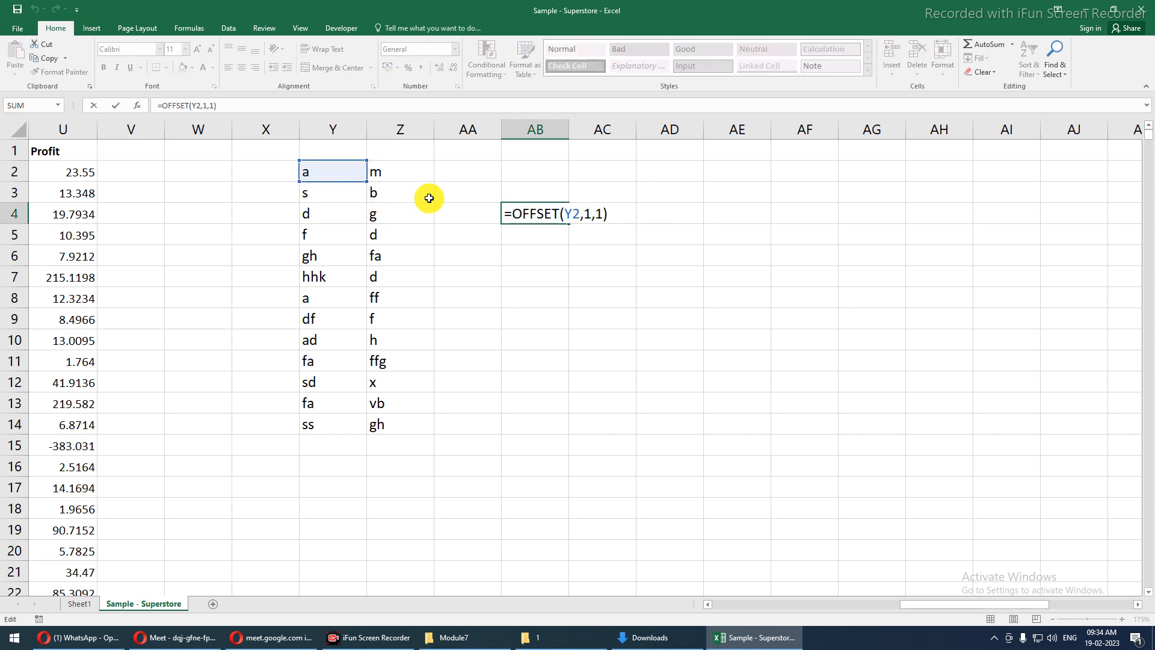
left_click(596, 215)
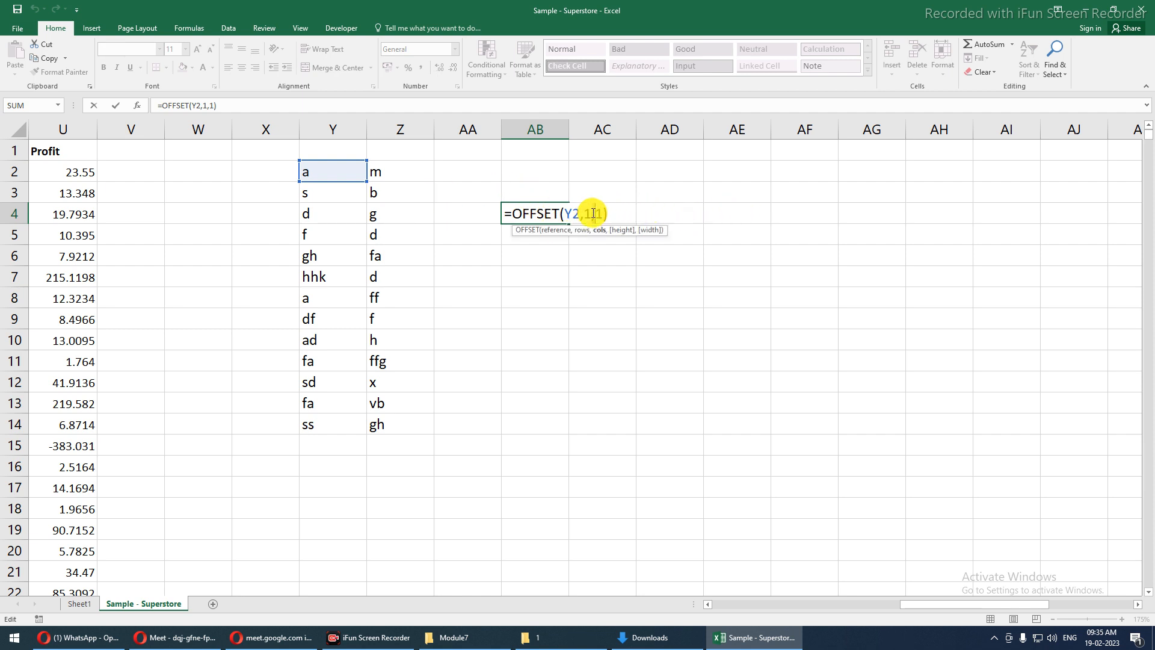
left_click(589, 214)
key("Delete")
type("4")
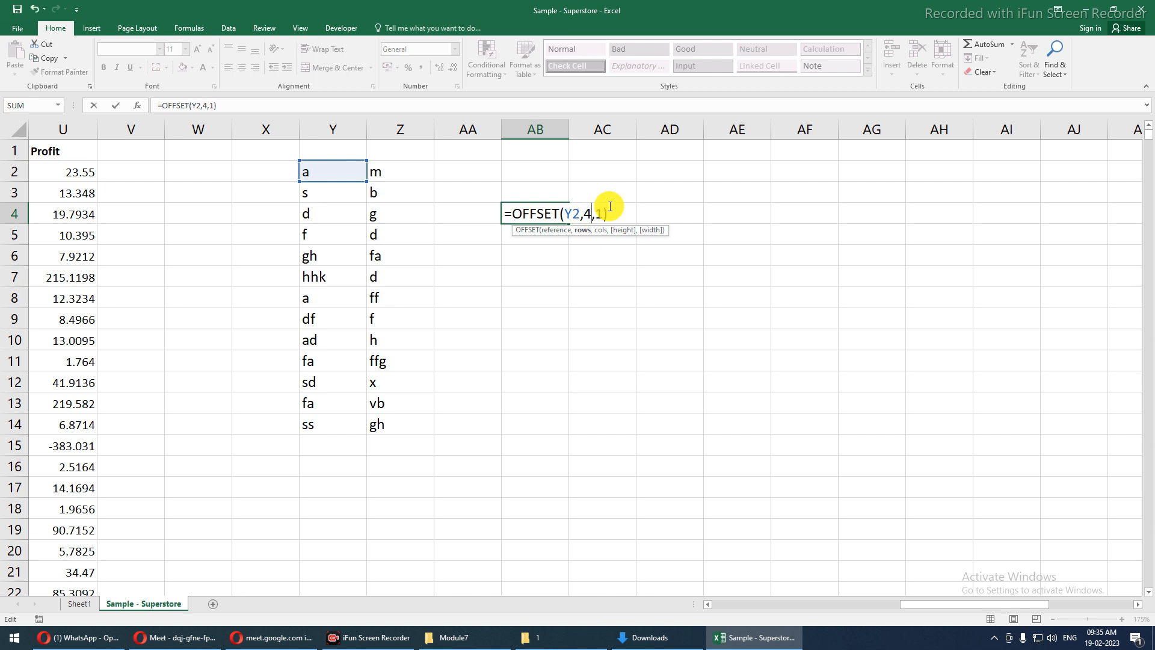
key("Return")
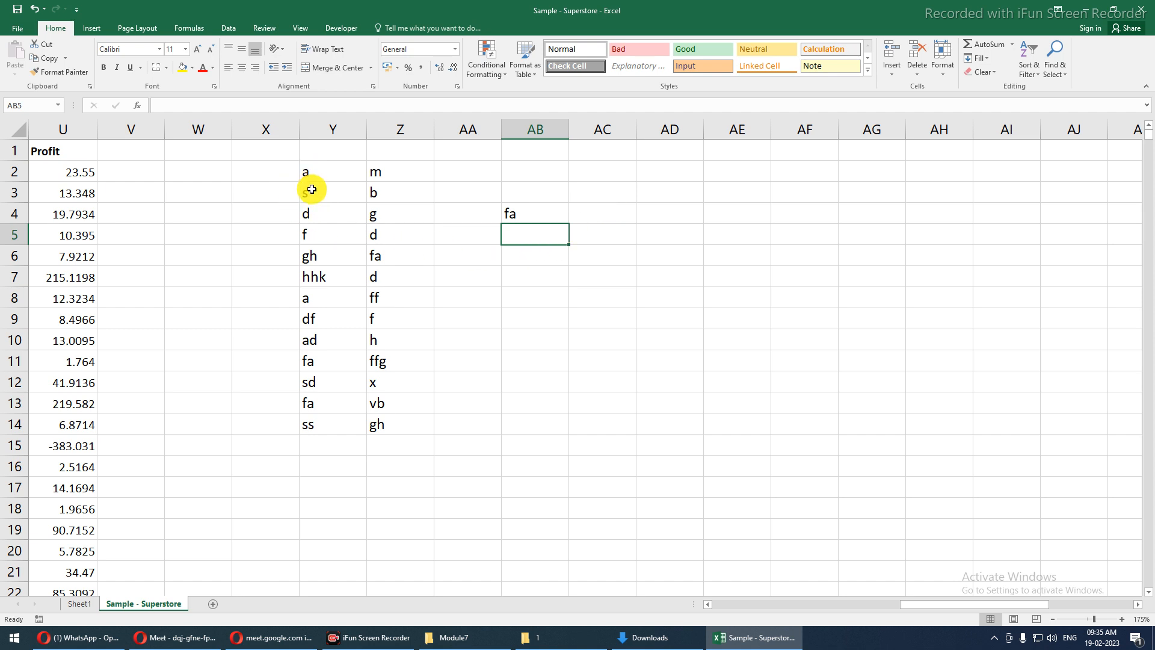
- Trace the offset of four rows down column Y from Y2 and one column across to Z6
left_click_drag(312, 173, 311, 230)
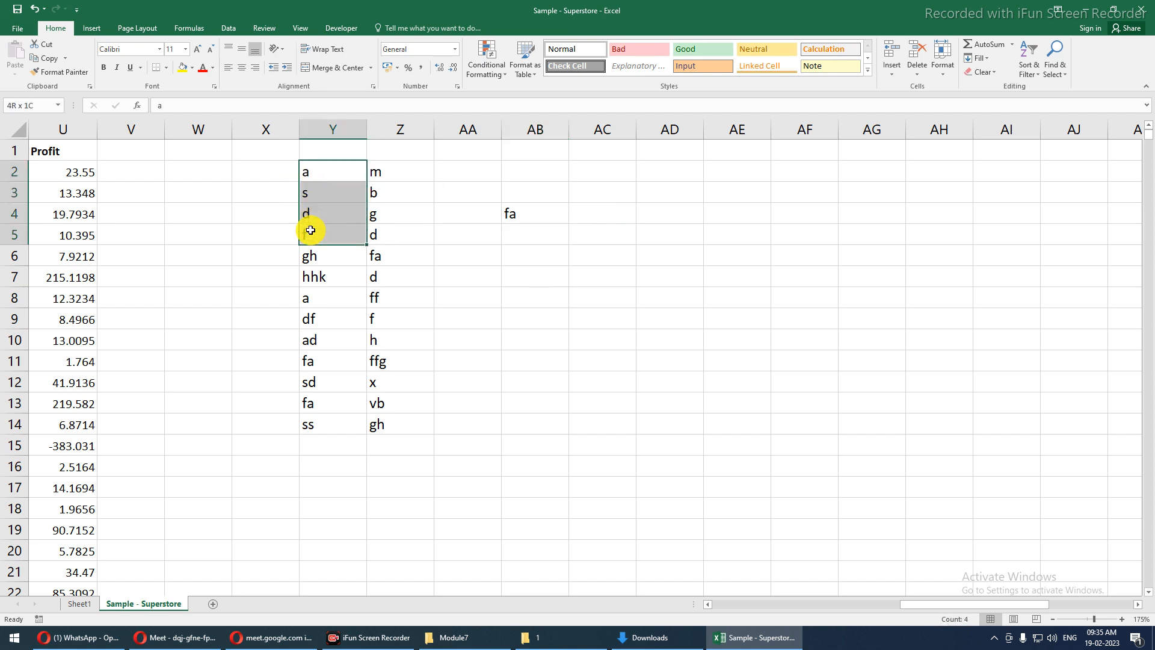
left_click(308, 193)
left_click(308, 217)
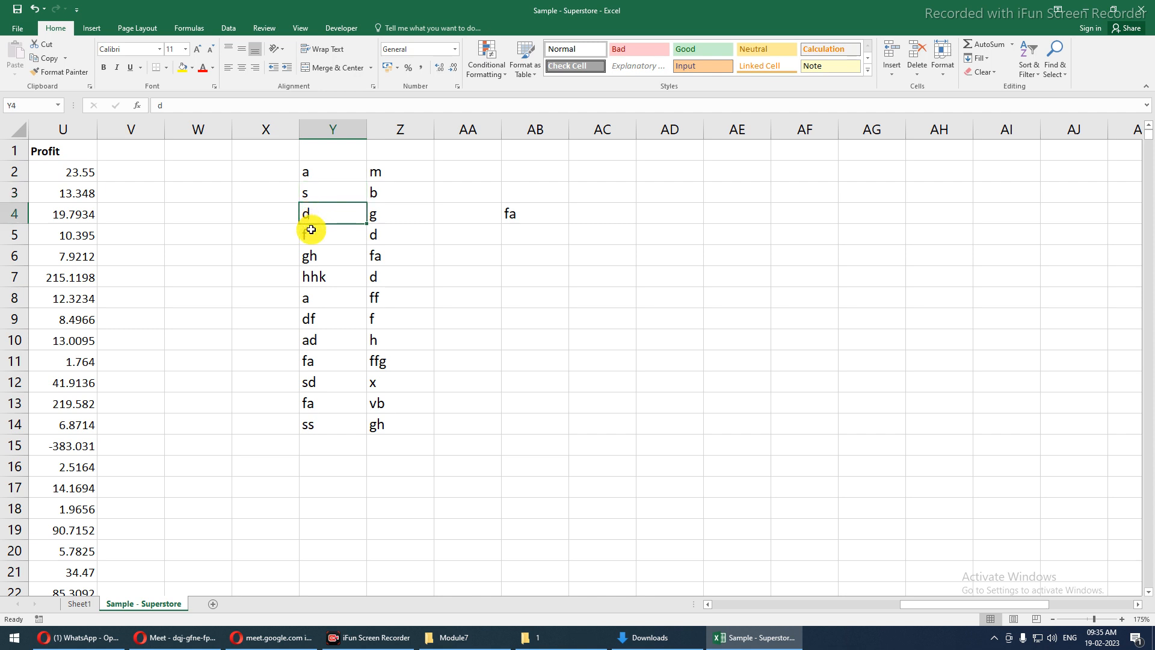
left_click(310, 233)
left_click(309, 249)
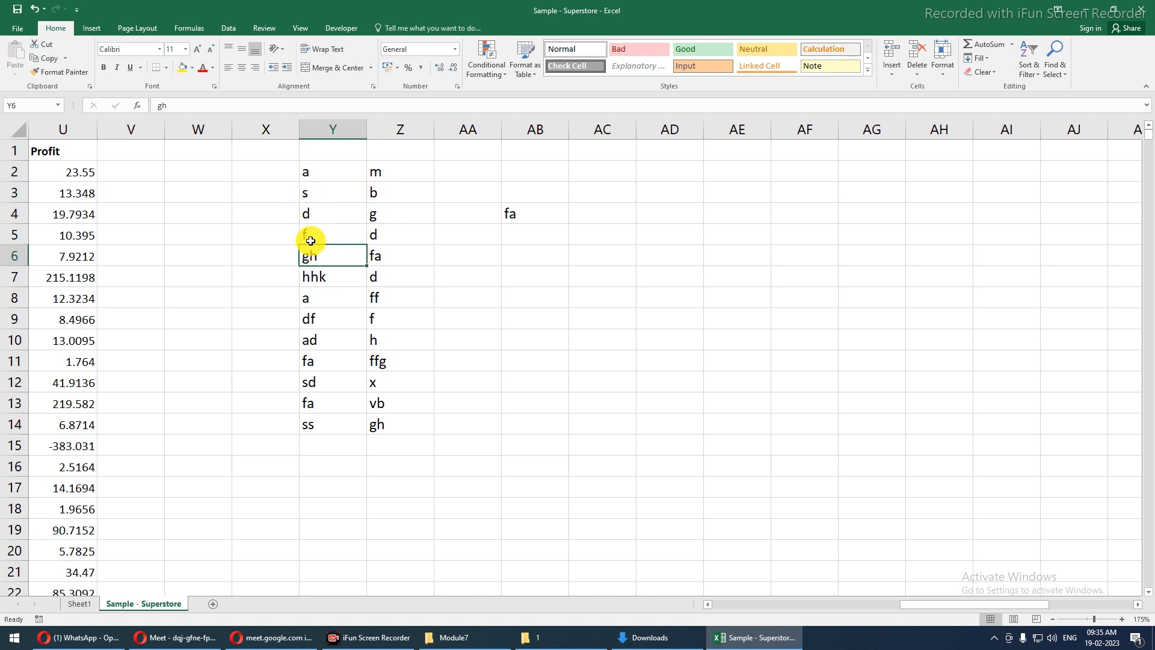
left_click_drag(308, 197, 314, 252)
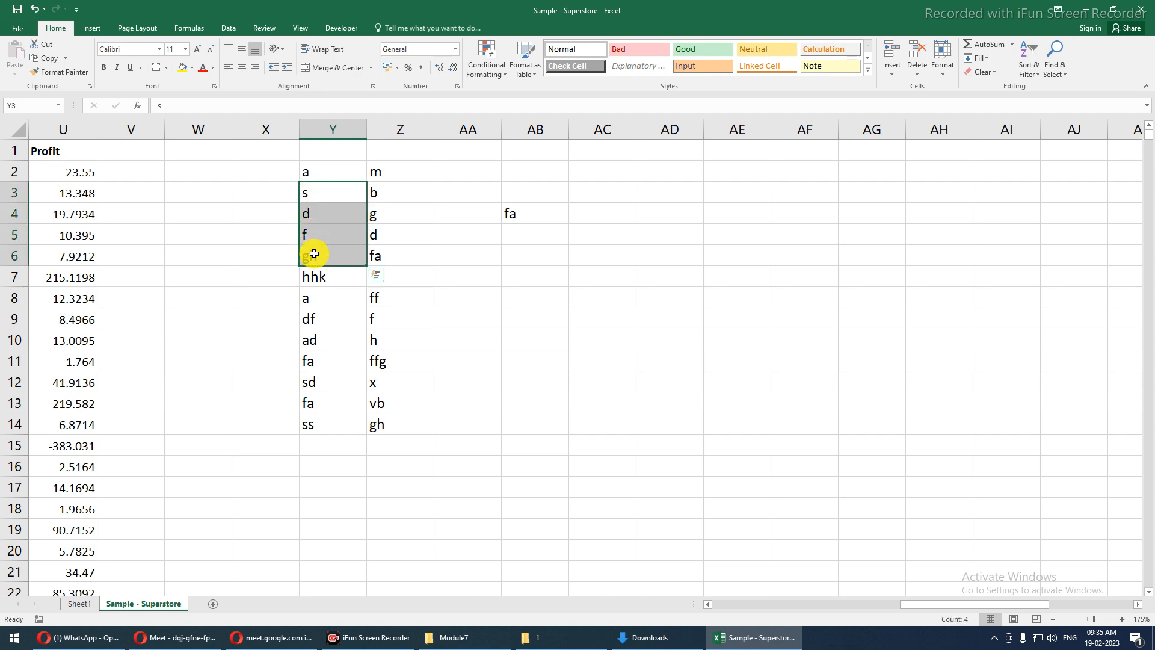
left_click(391, 255)
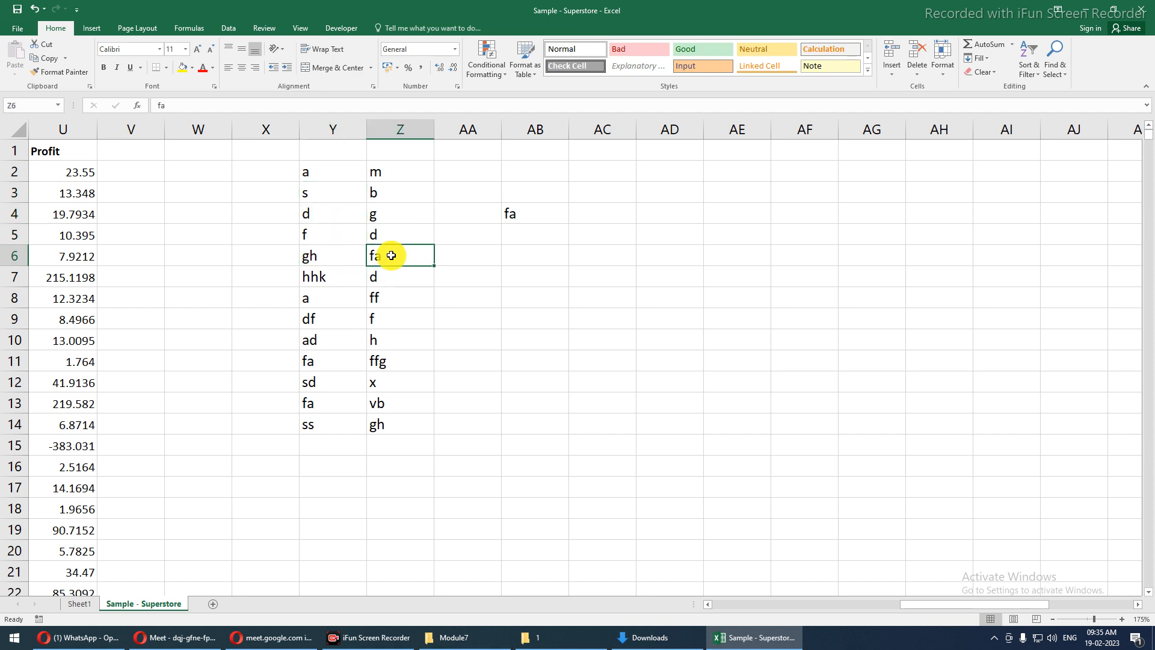
- Change AB4's formula to start at Y12 with a row offset of -4, making it =OFFSET(Y12,-4,1)
left_click(523, 215)
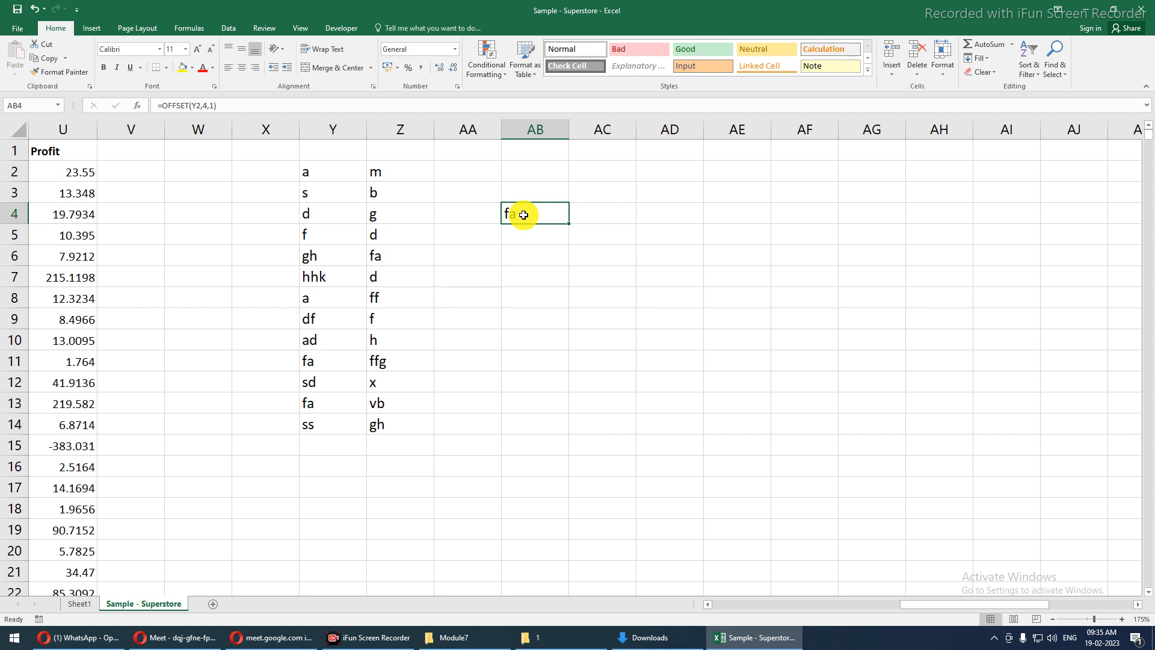
double_click(524, 216)
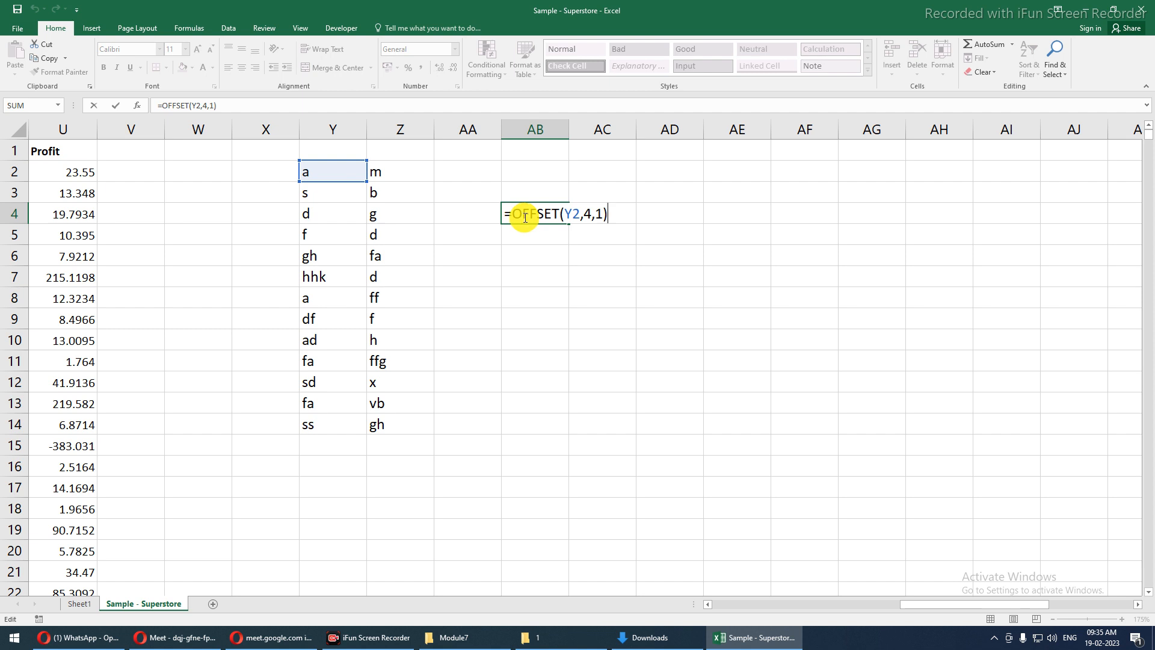
left_click(570, 215)
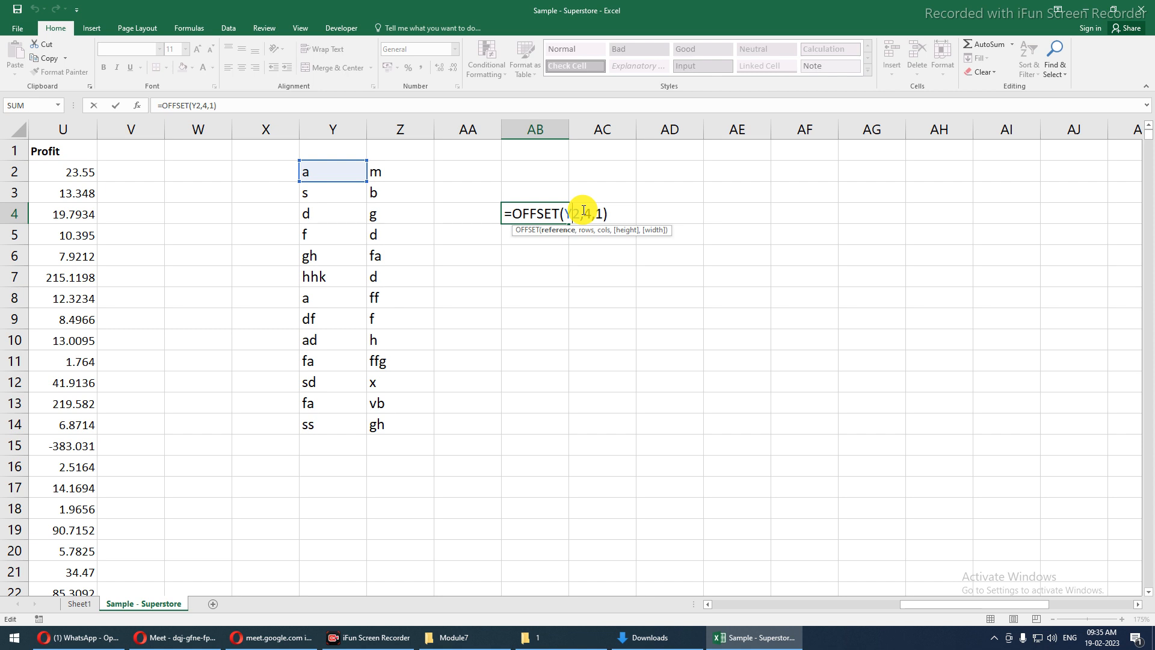
type("1")
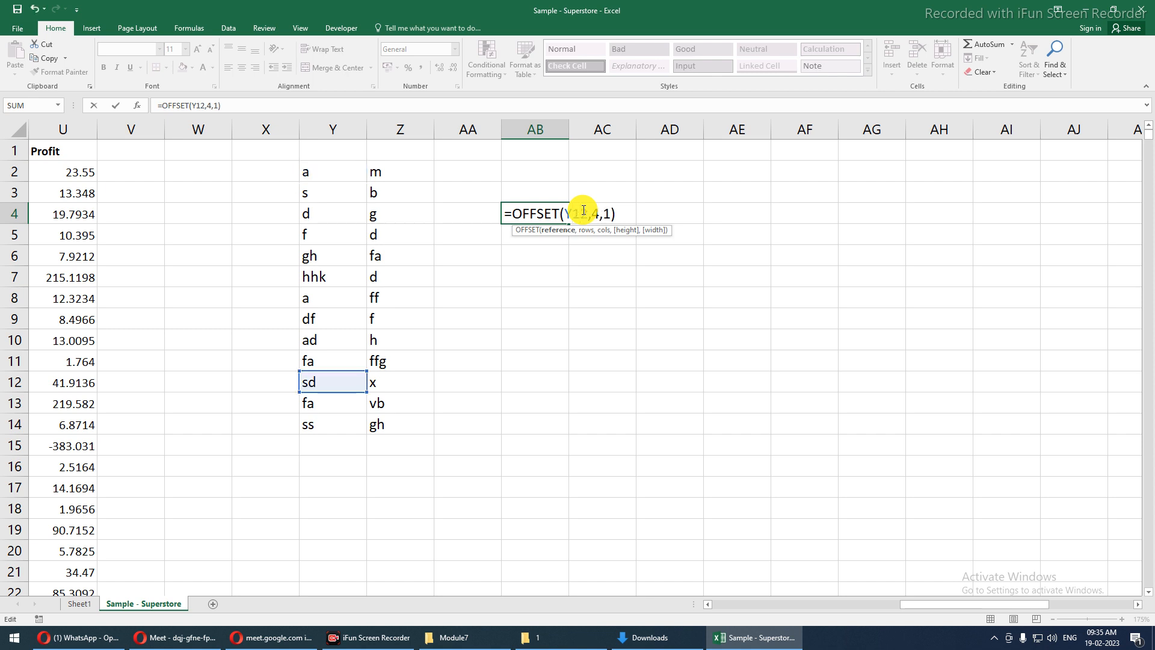
left_click(593, 213)
type("-")
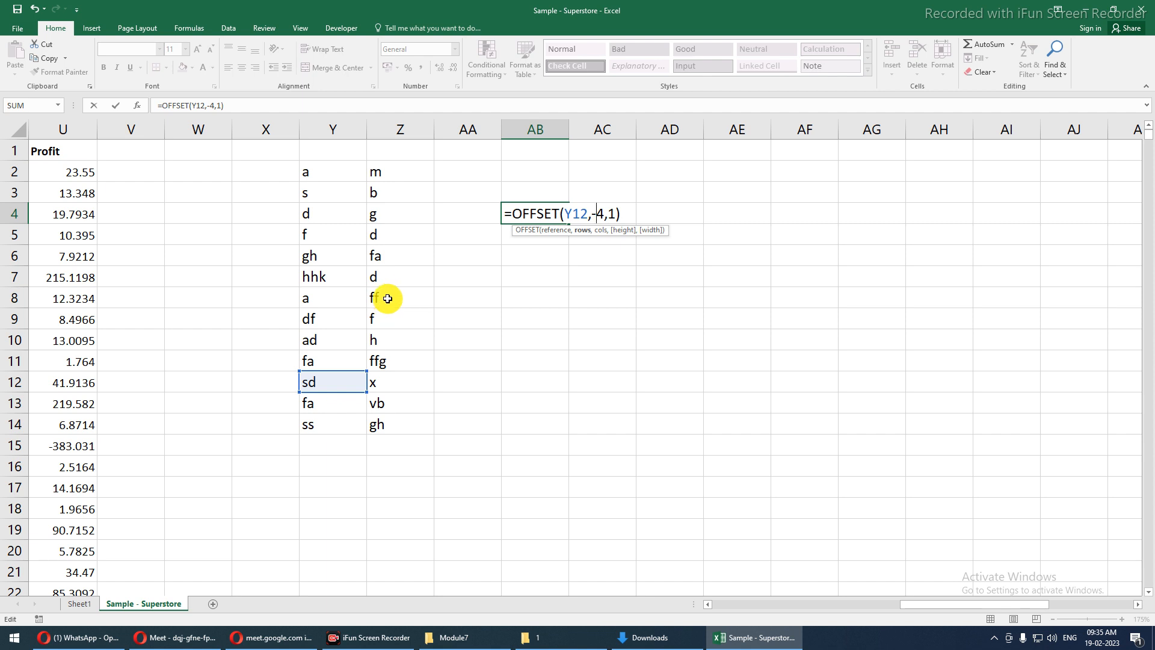
key("Return")
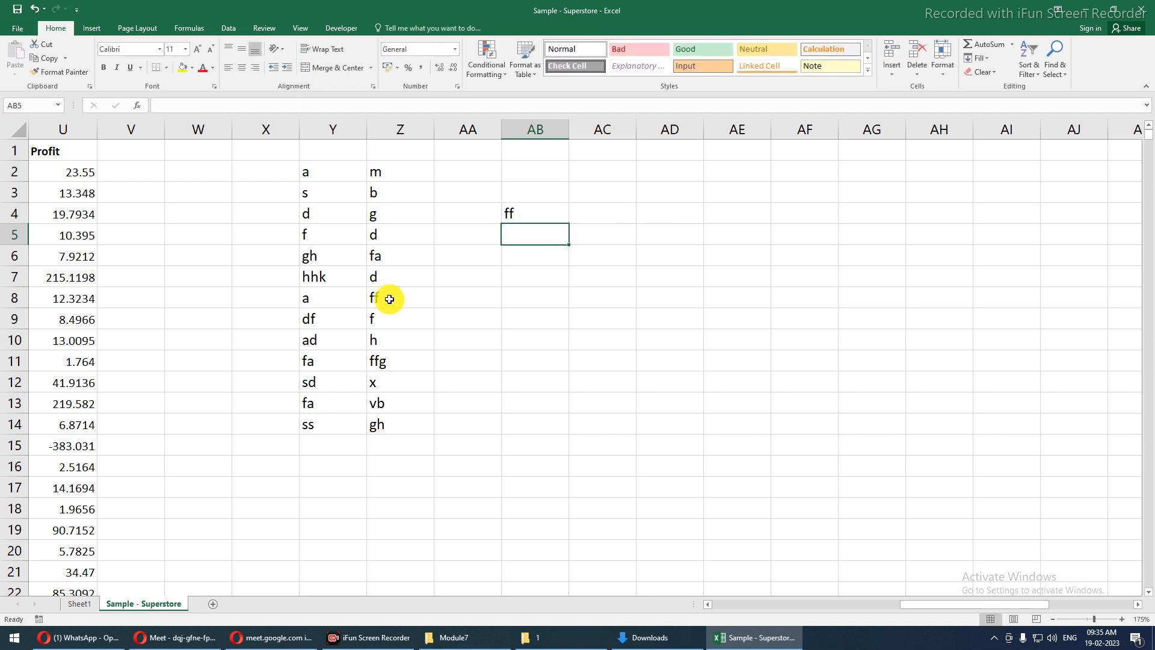
key("Up")
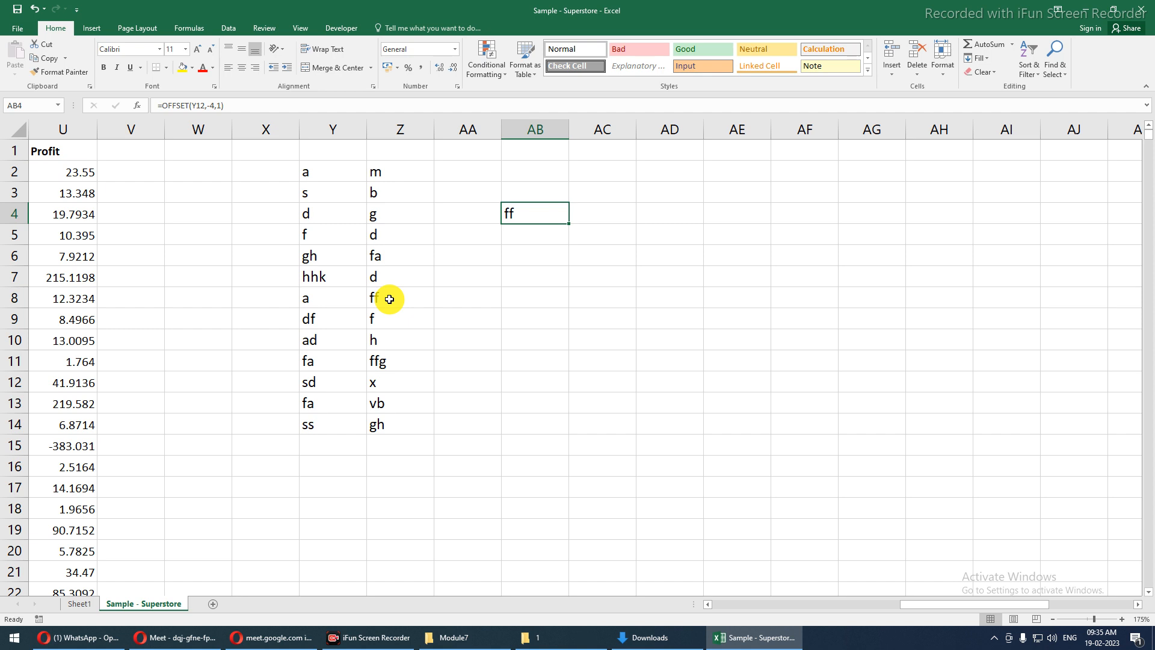
- Fill cells AA2 to AA14 with the number series 1 to 13
left_click(456, 171)
type("1")
key("Return")
type("2")
key("Return")
type("3")
key("Return")
left_click_drag(456, 171, 523, 208)
double_click(499, 223)
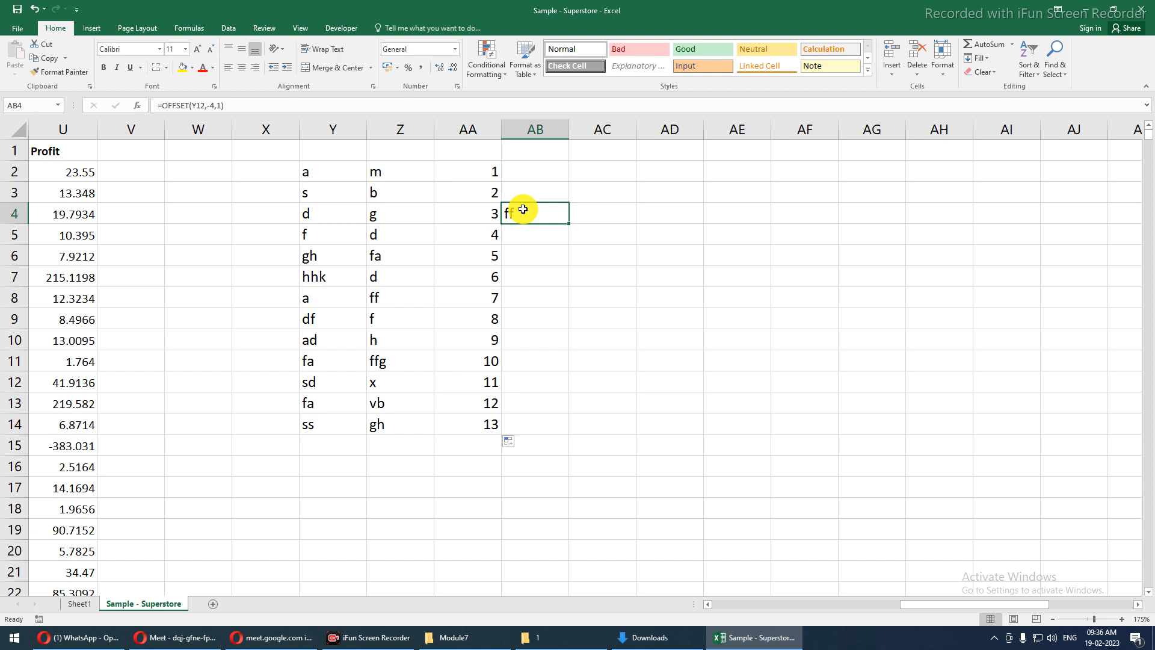
- Start an OFFSET formula in cell AD4 with reference X1, row offset 2 and column offset 1
left_click(665, 217)
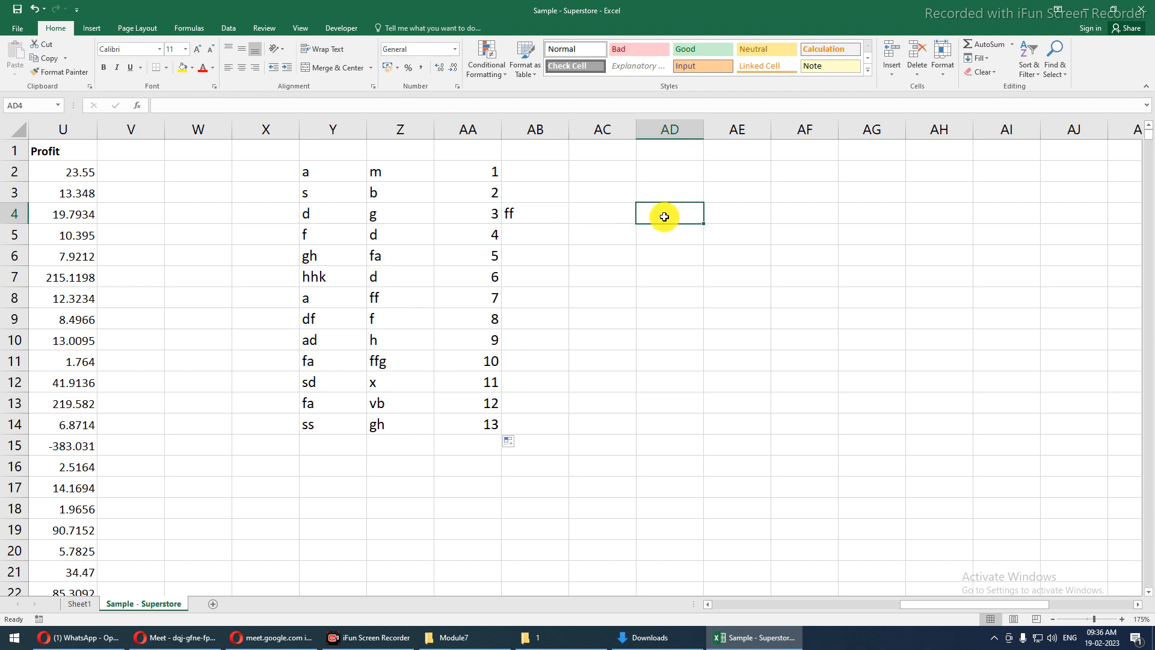
type("=off")
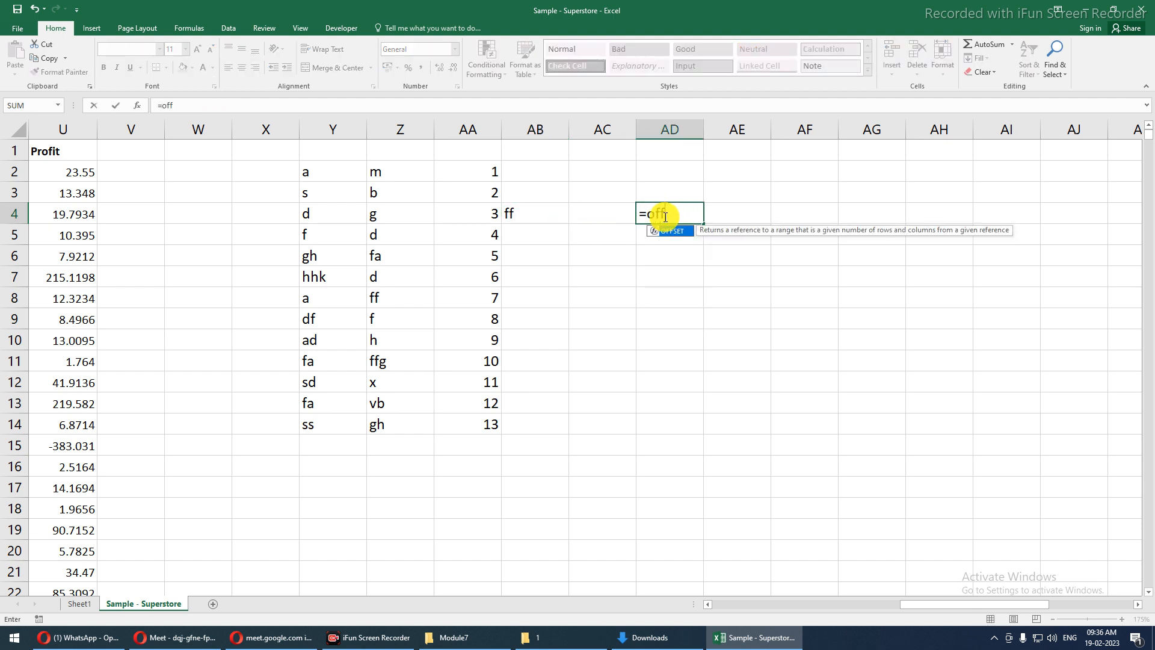
key("Tab")
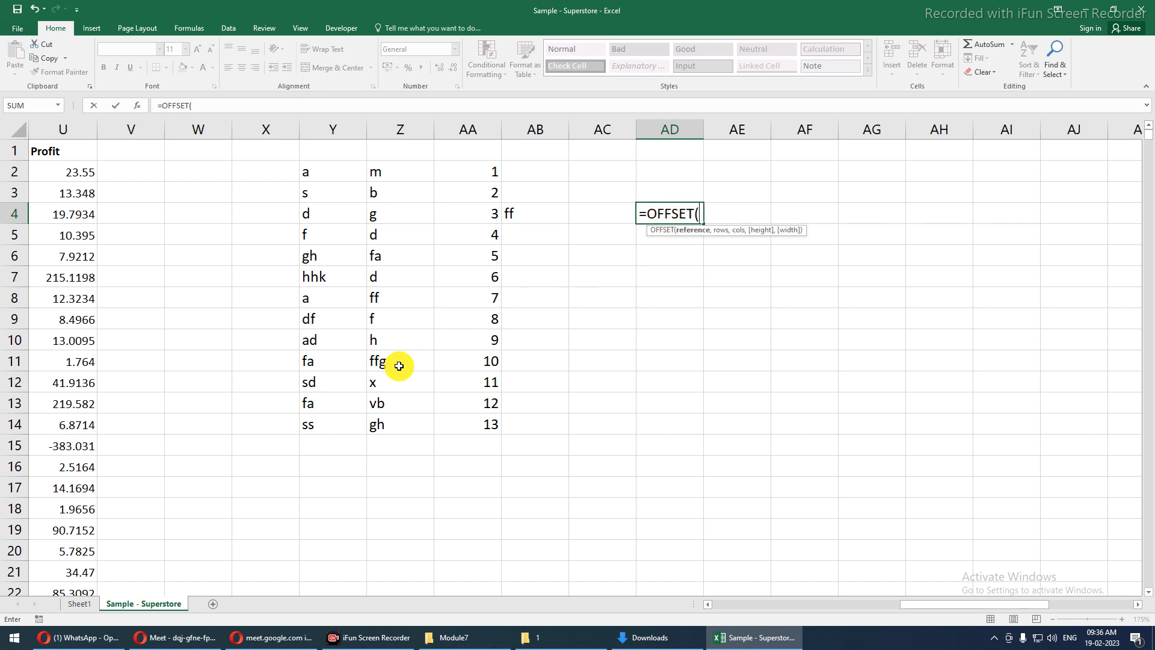
left_click(374, 316)
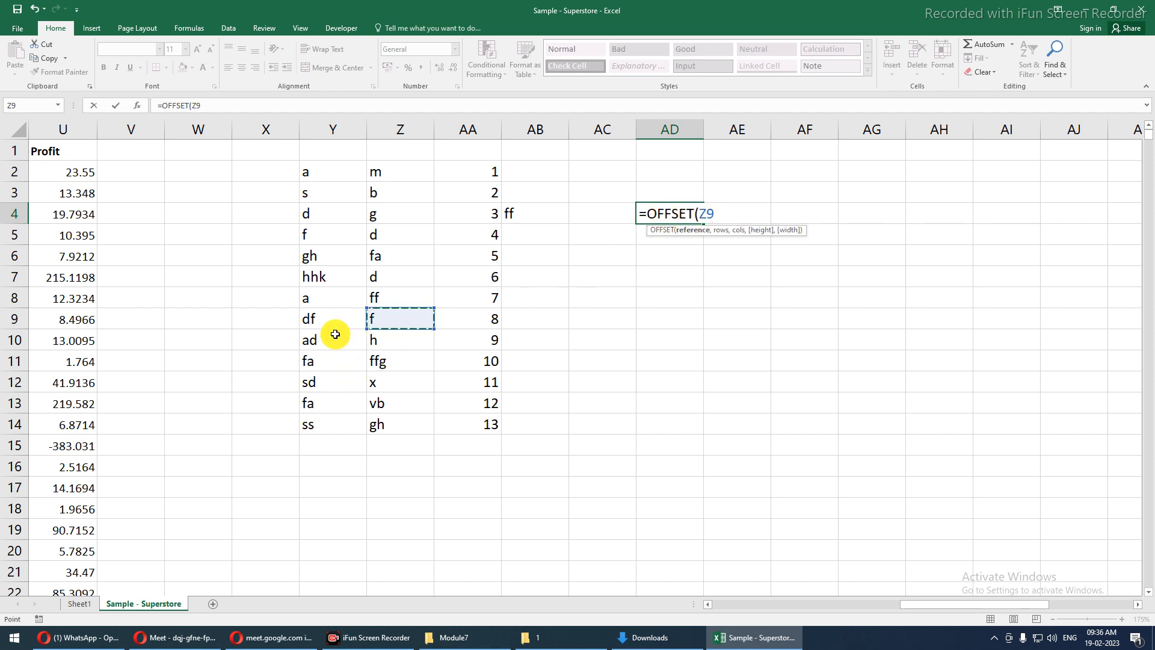
left_click(310, 178)
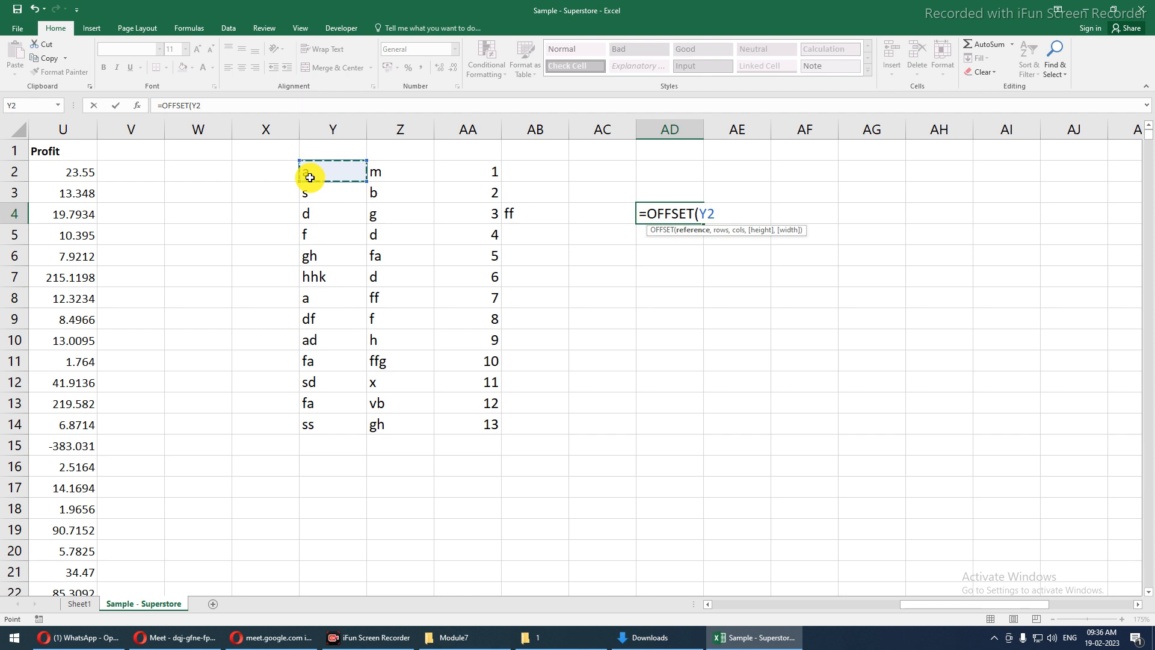
left_click(261, 154)
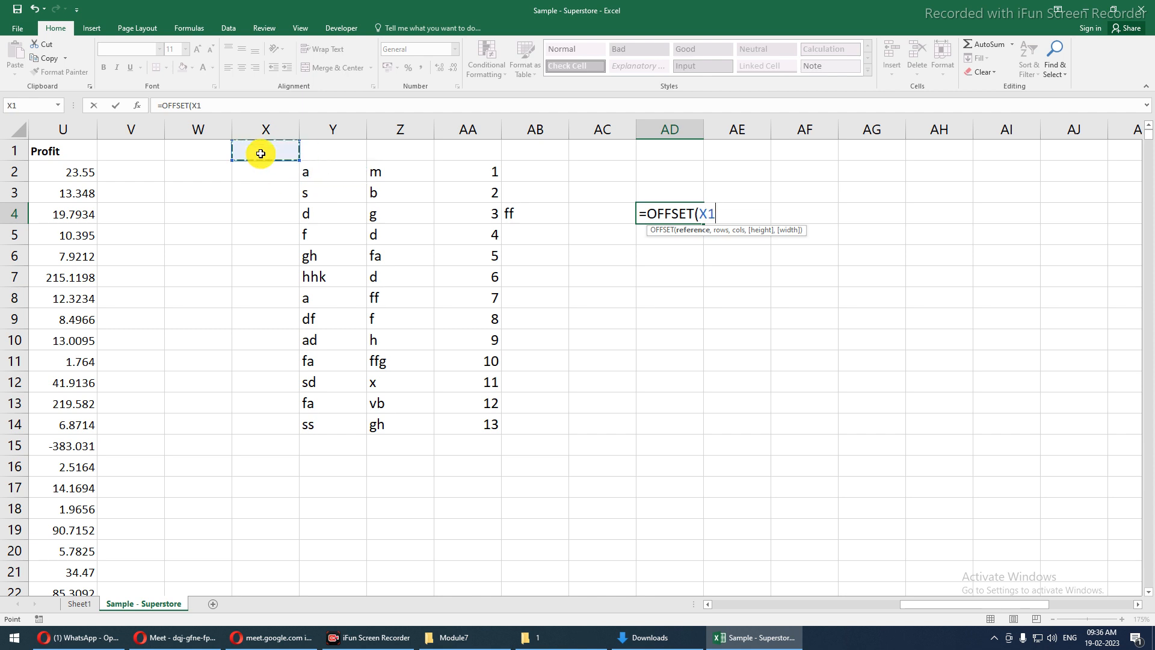
type(",")
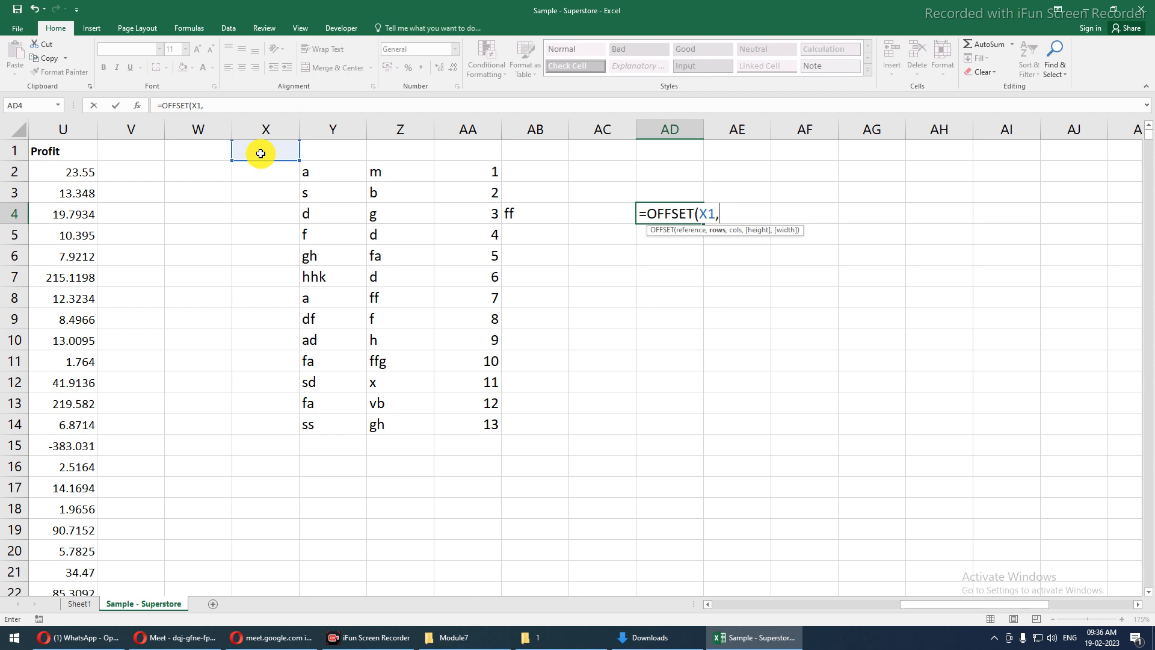
type("2,1")
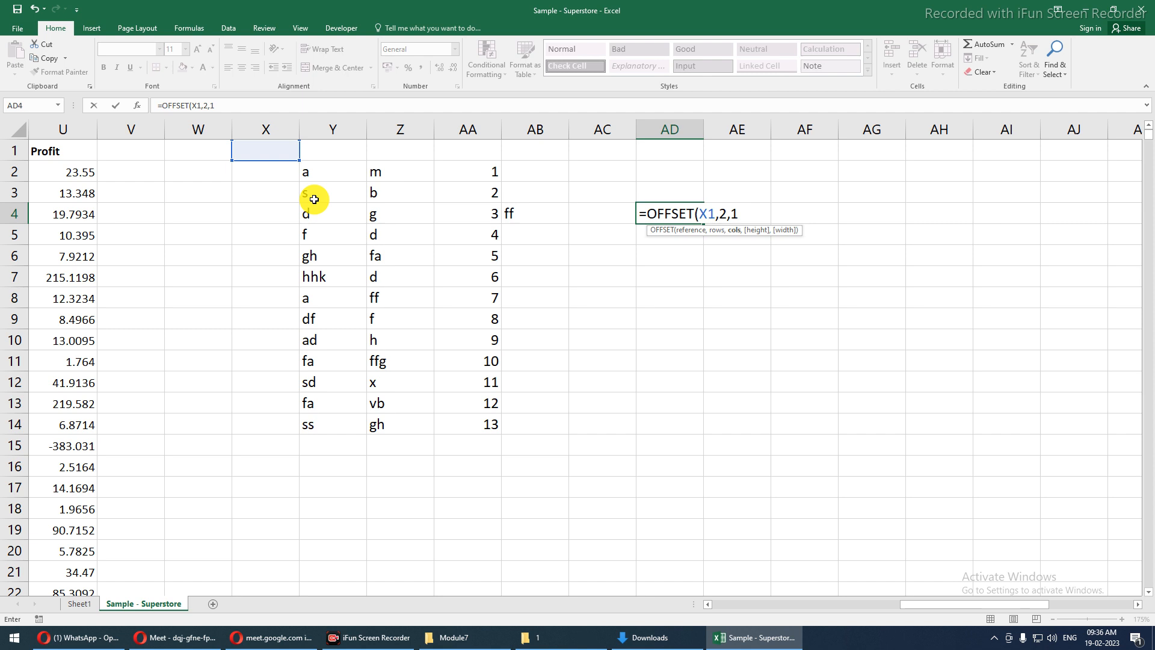
type(",")
left_click_drag(314, 199, 426, 268)
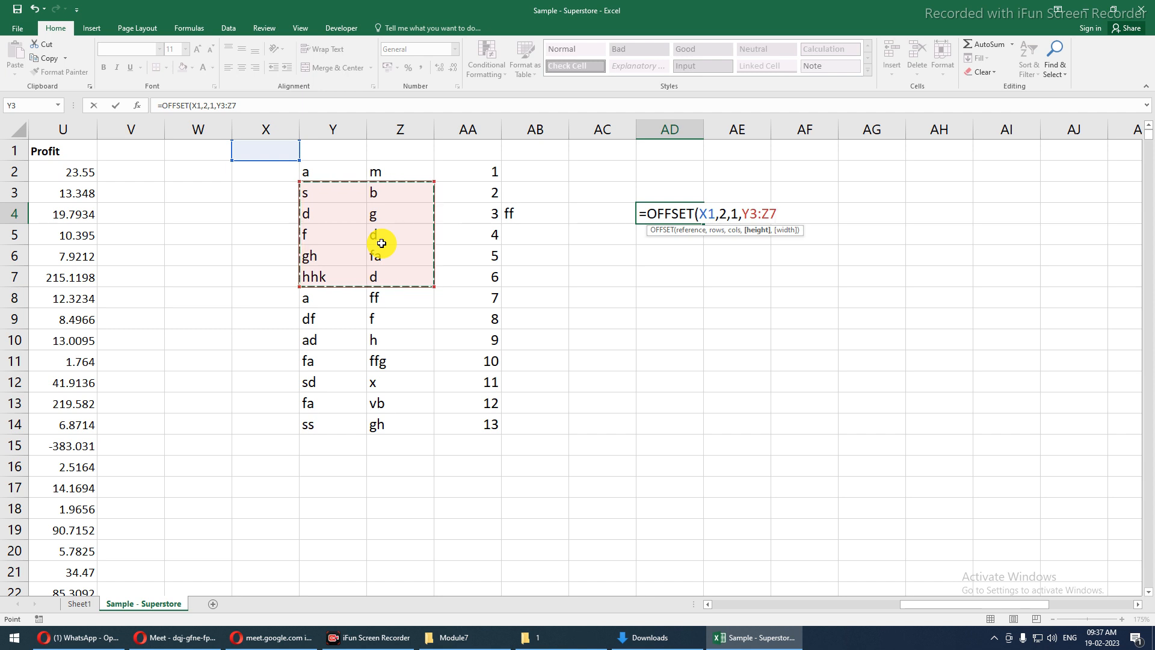
key("BackSpace")
key("BackSpace")
key("BackSpace")
key("BackSpace")
key("BackSpace")
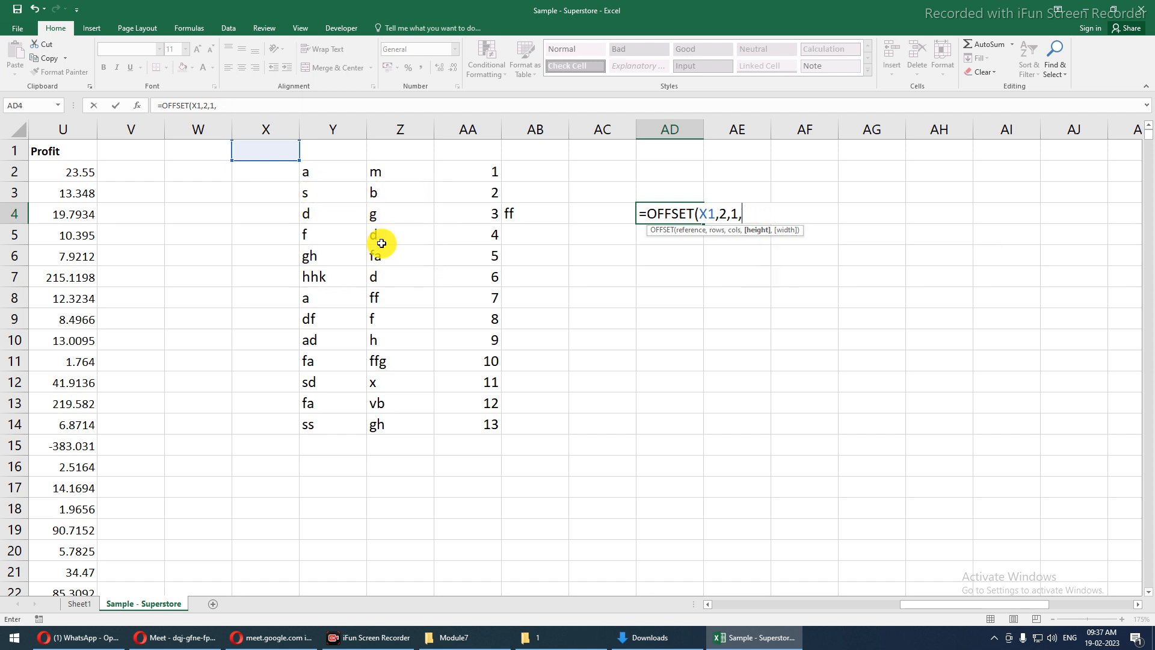
- Complete AD4's formula with height 5 and width 2, making it =OFFSET(X1,2,1,5,2)
type("5,2")
key("Return")
key("Up")
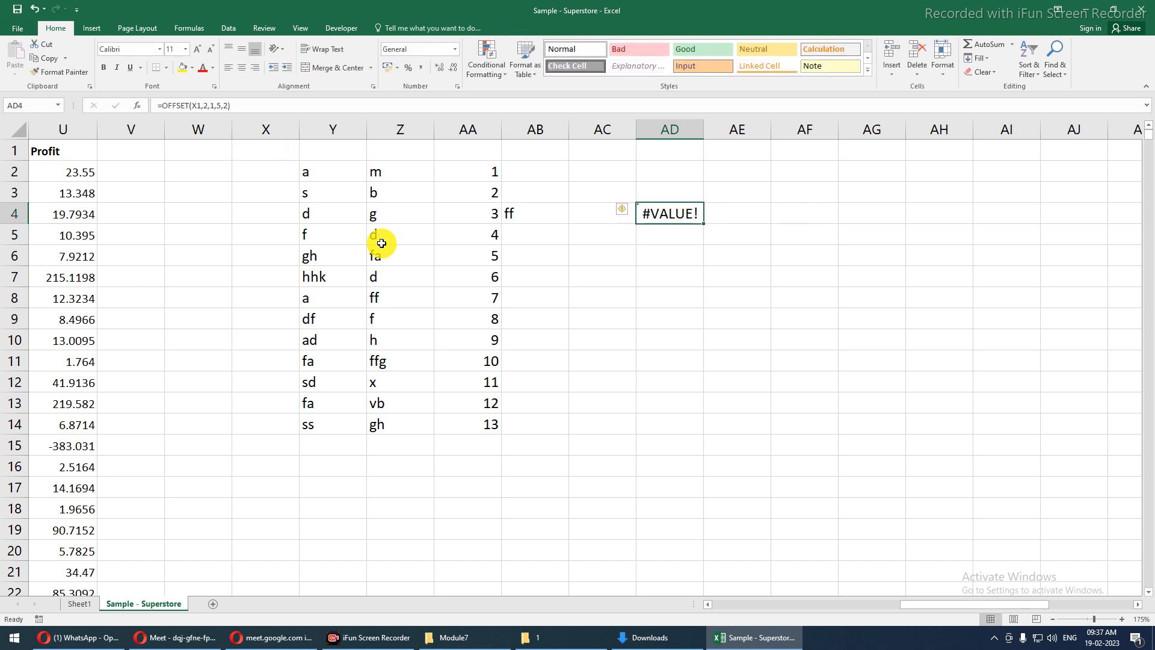
- Review the arguments of AD4's OFFSET formula and highlight the five-row, two-column block Y4:Z8 for comparison
key("F2")
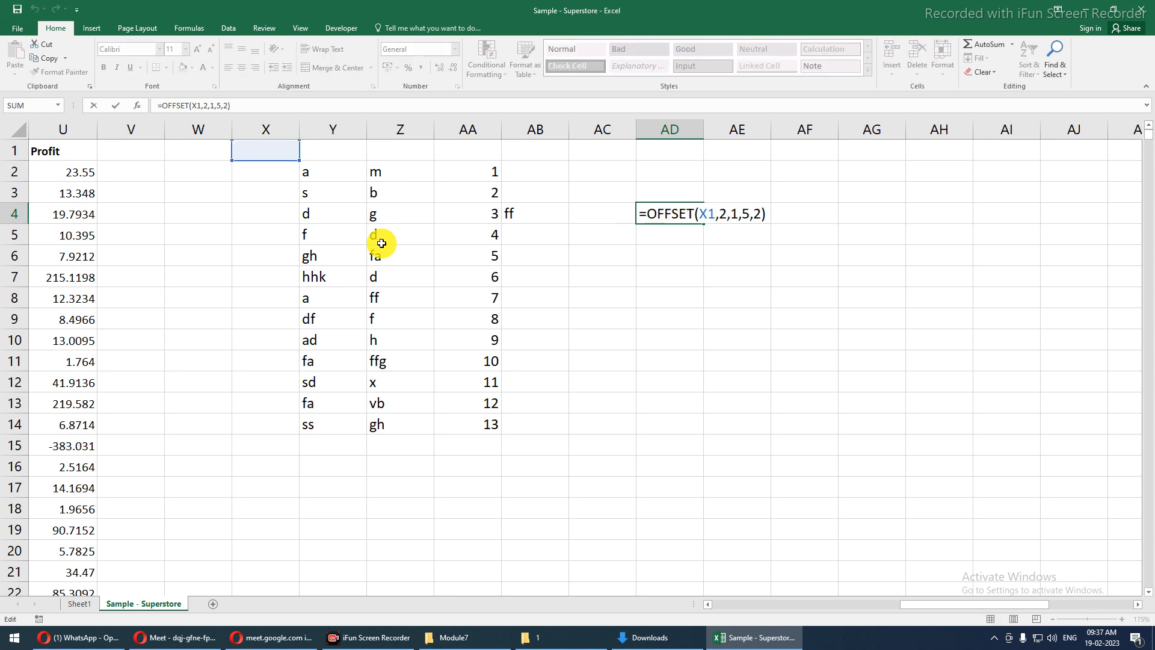
left_click_drag(360, 215, 391, 299)
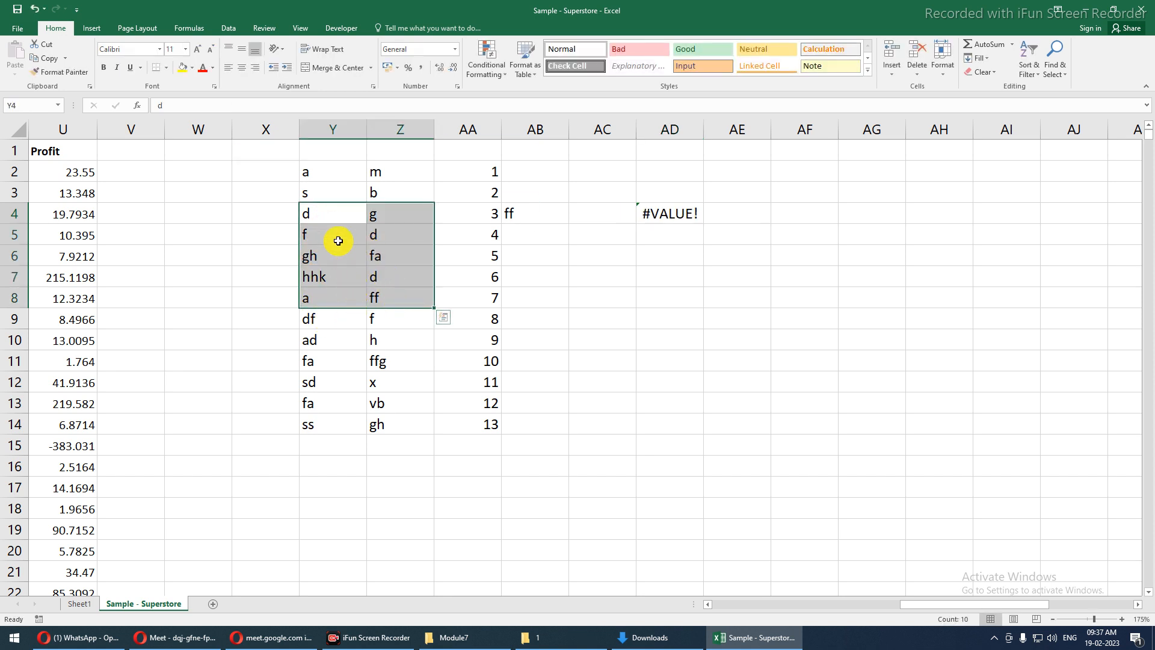
left_click(665, 216)
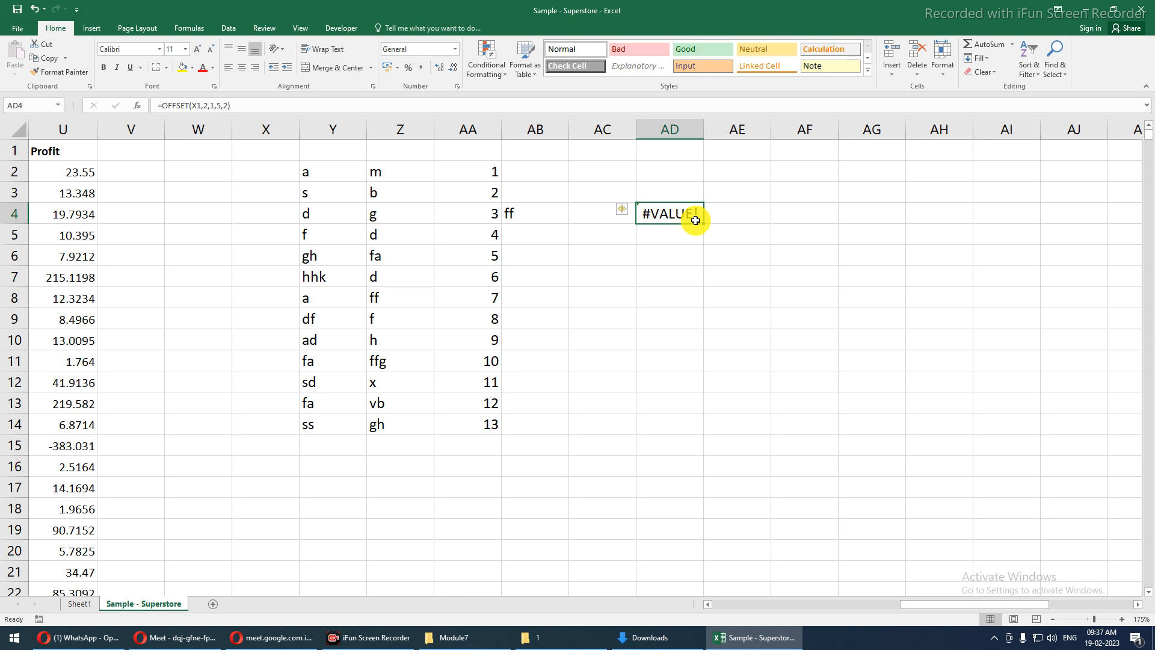
- Re-enter the OFFSET formula in AD4 as an array formula and fill it across the range AD4:AG12
double_click(695, 220)
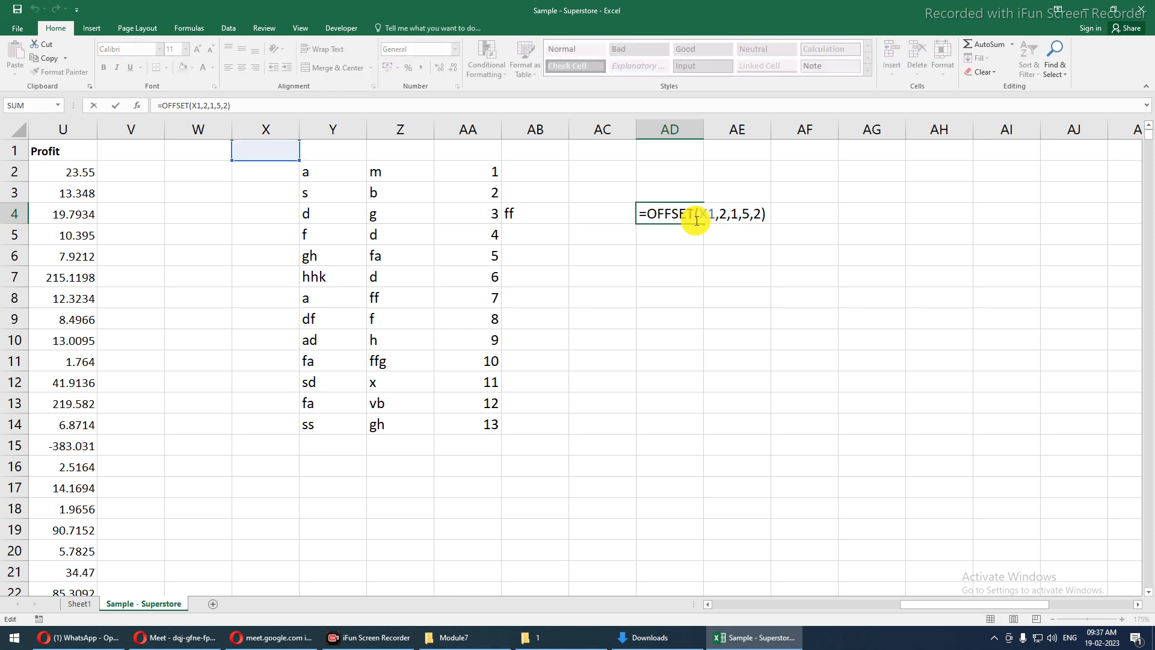
key("ctrl+shift+Return")
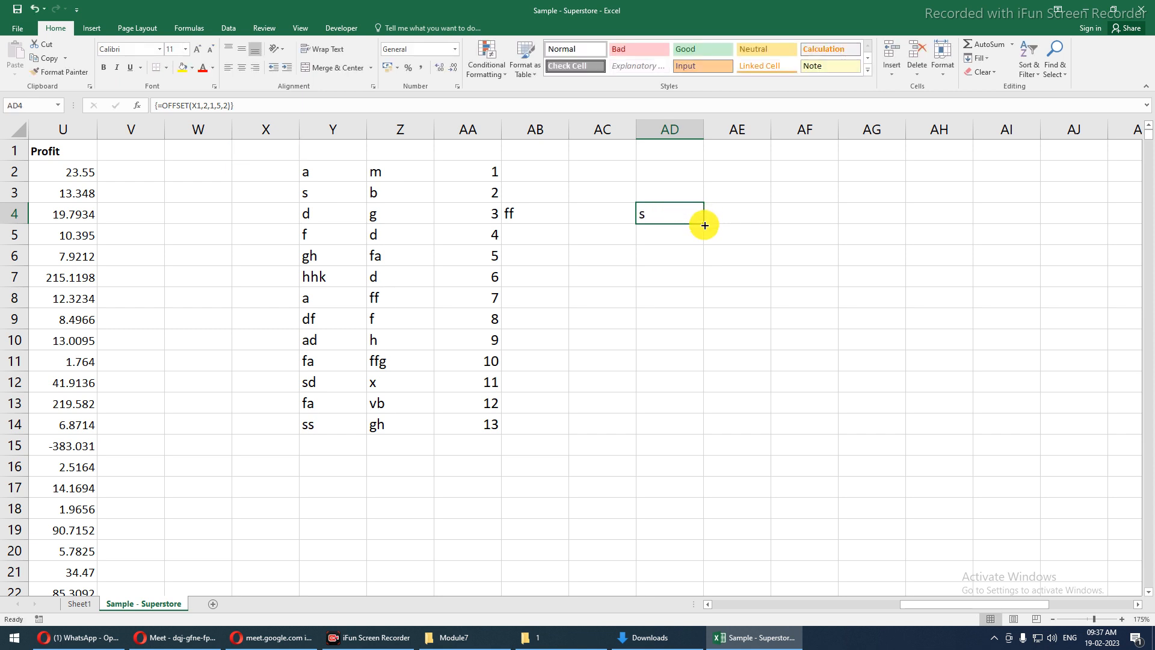
left_click_drag(705, 225, 729, 379)
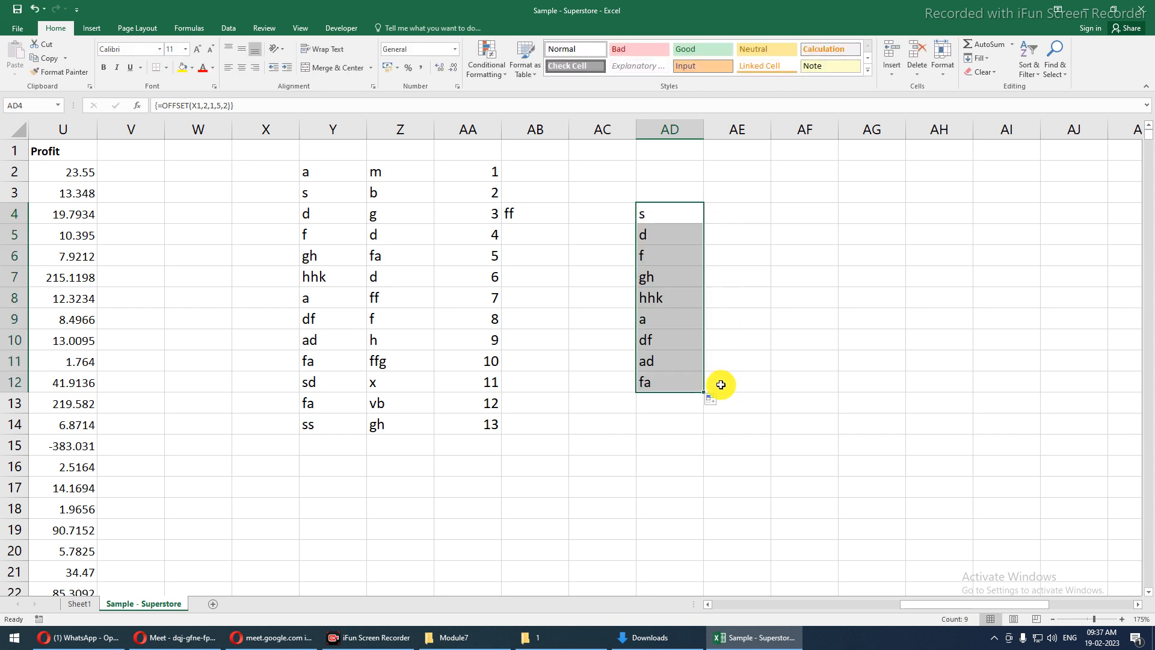
left_click_drag(859, 393, 877, 392)
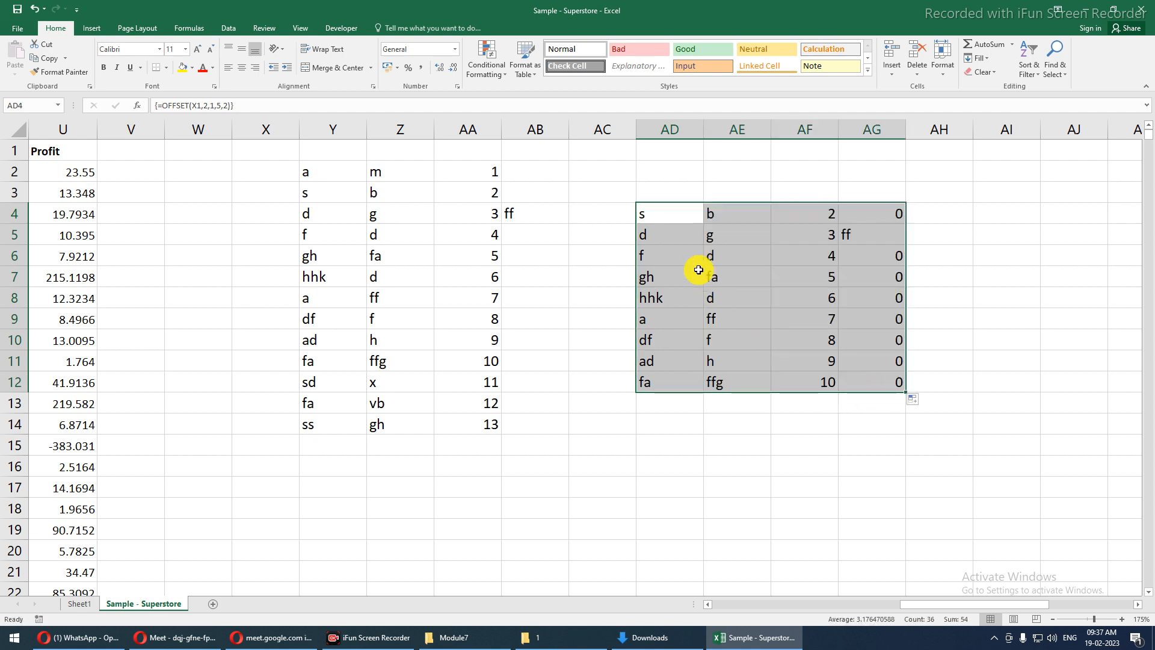
- Undo the filling of the array formula so that only cell AD4 holds it
left_click(678, 218)
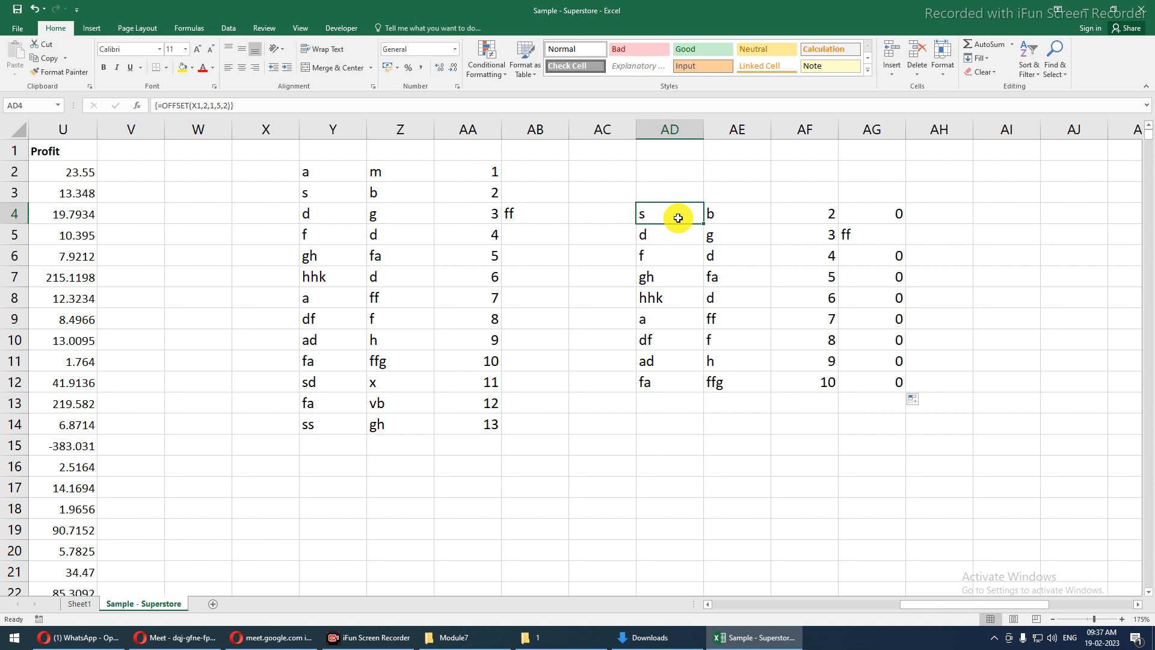
key("ctrl+z")
key("ctrl+z")
key("ctrl+z")
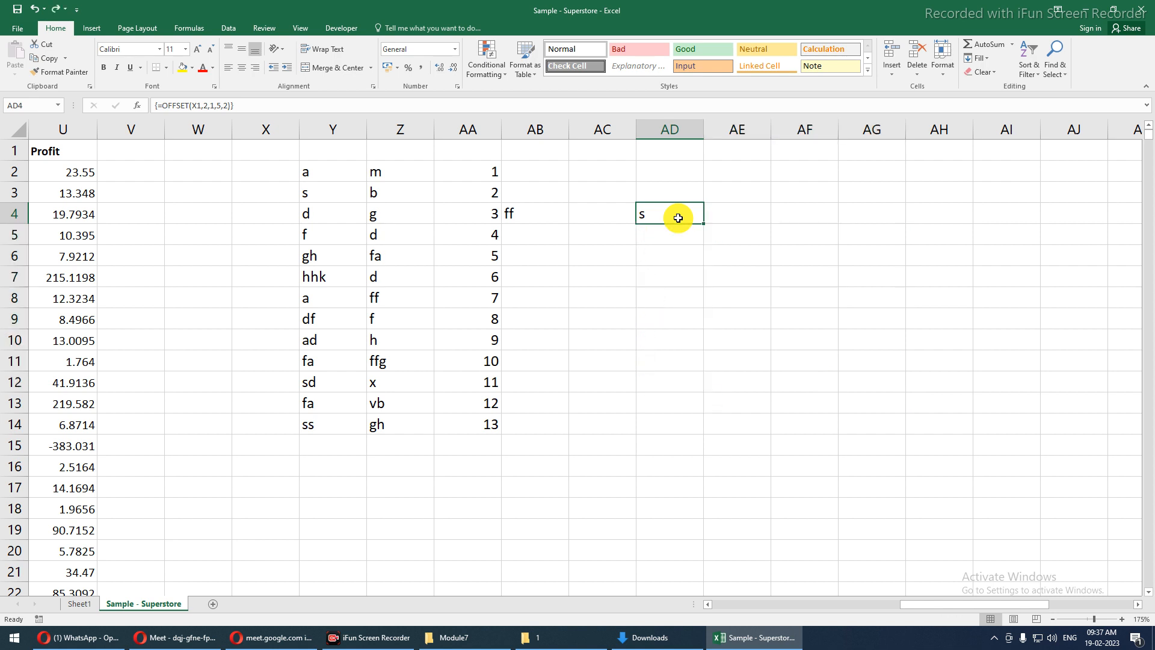
- Evaluate the OFFSET expression in AD4 in place to inspect the array it returns, then restore it as an array formula
left_click_drag(160, 105, 256, 106)
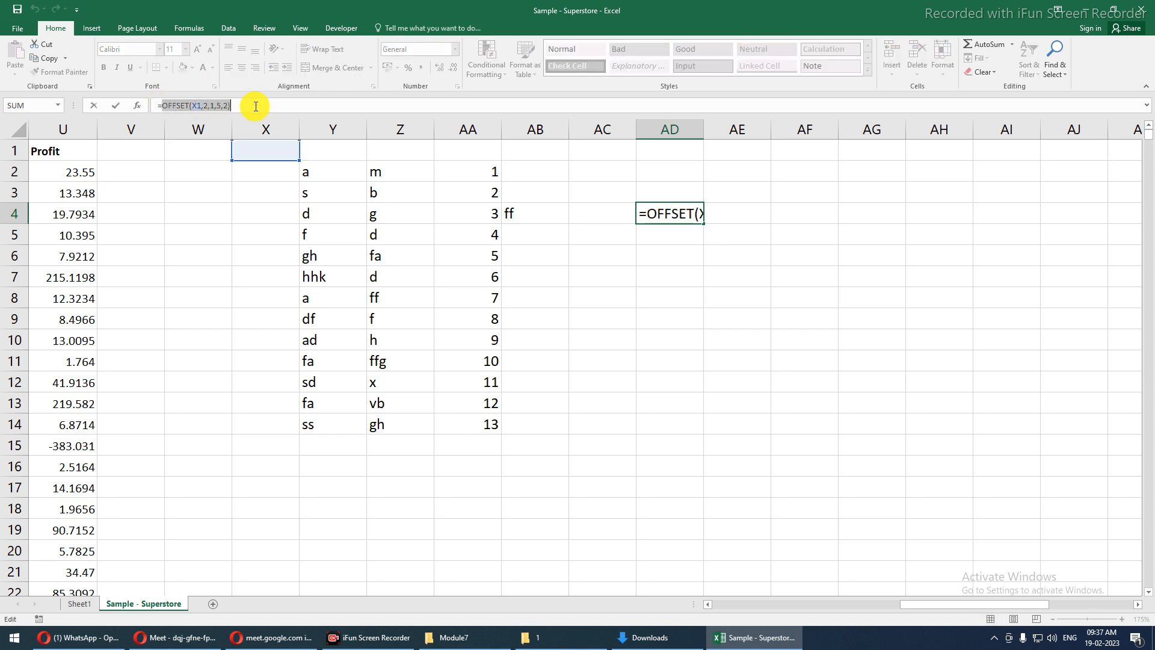
key("F9")
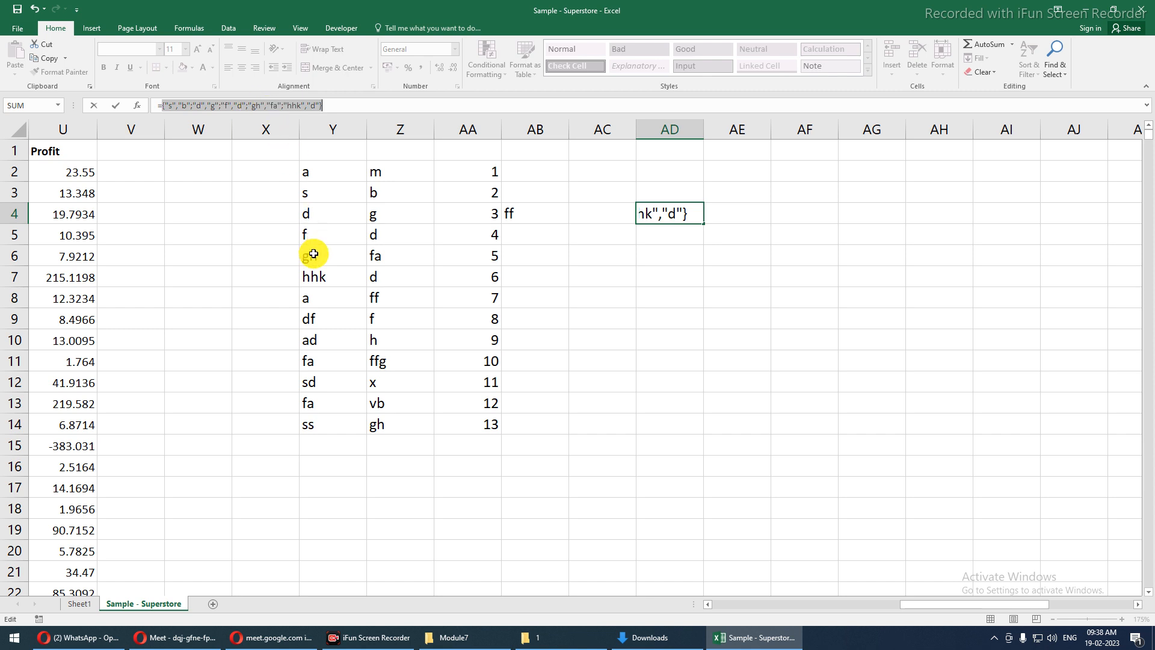
key("Escape")
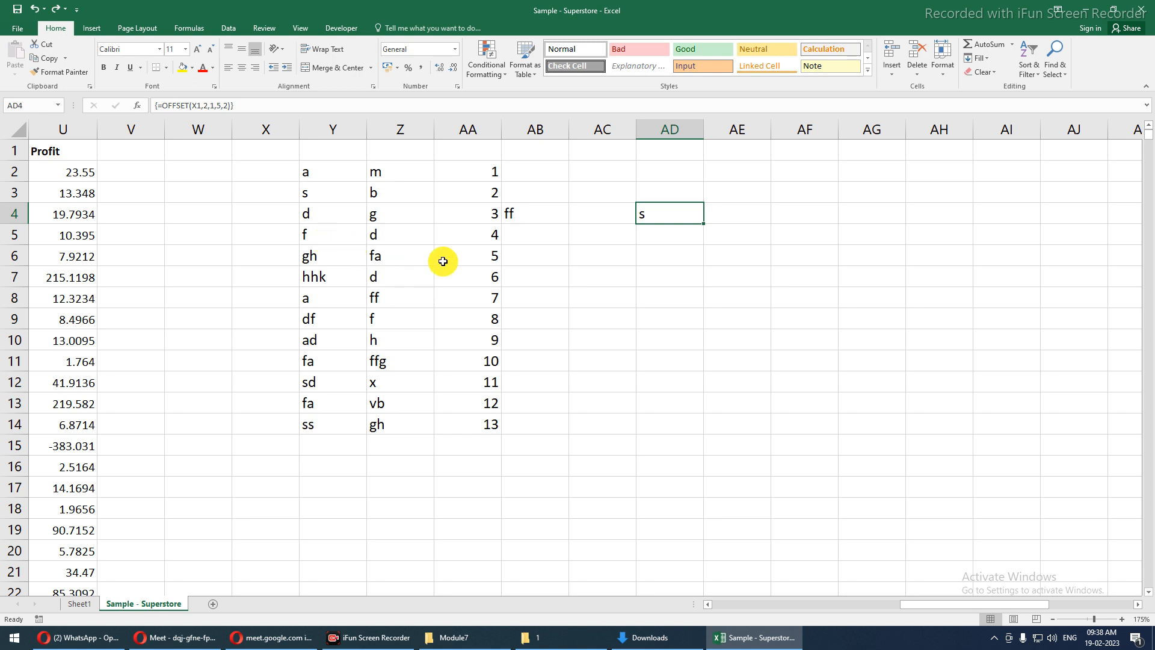
key("F2")
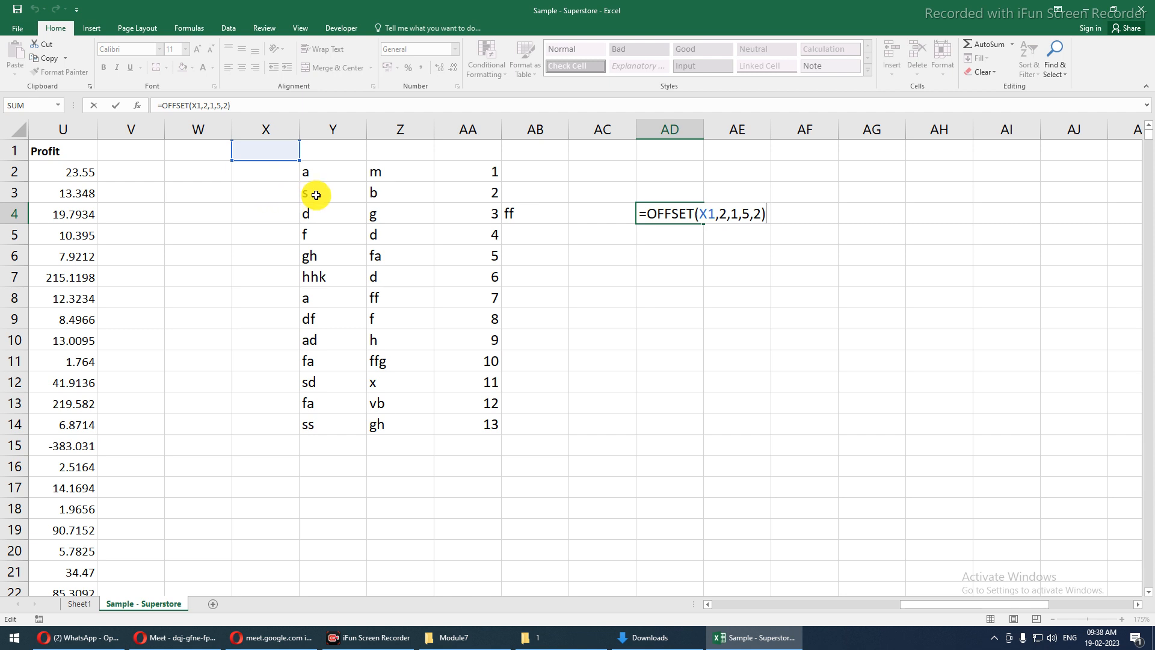
key("ctrl+shift+Return")
- Shade the cells Y3:Z7 with a light gold fill colour
left_click_drag(316, 194, 376, 283)
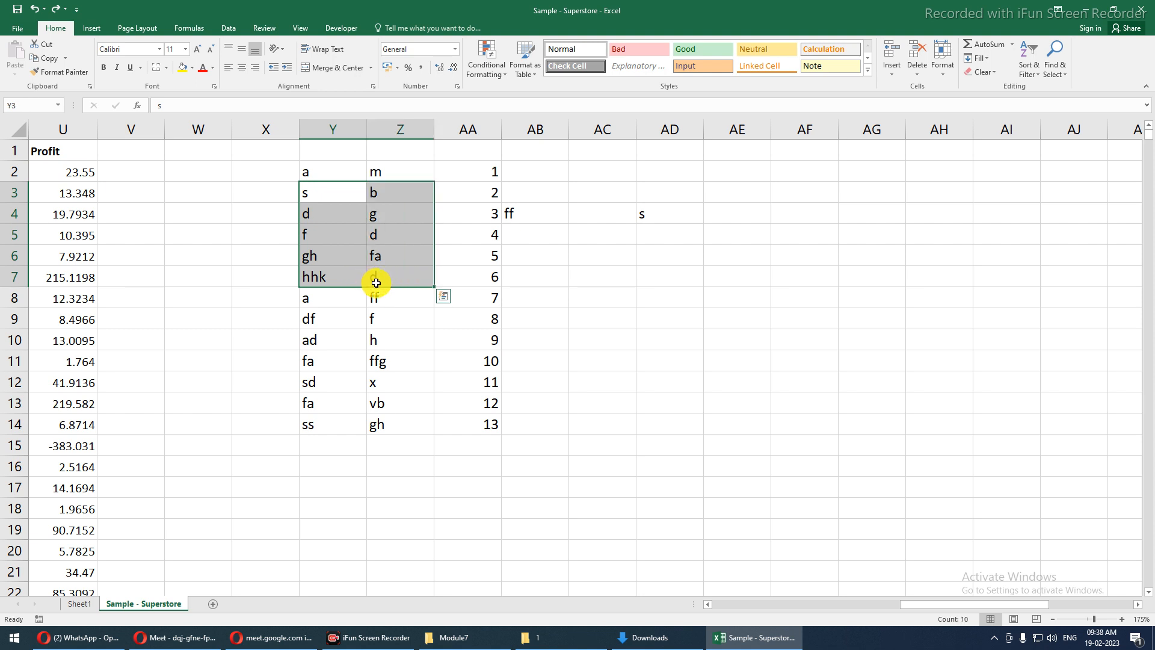
left_click(192, 68)
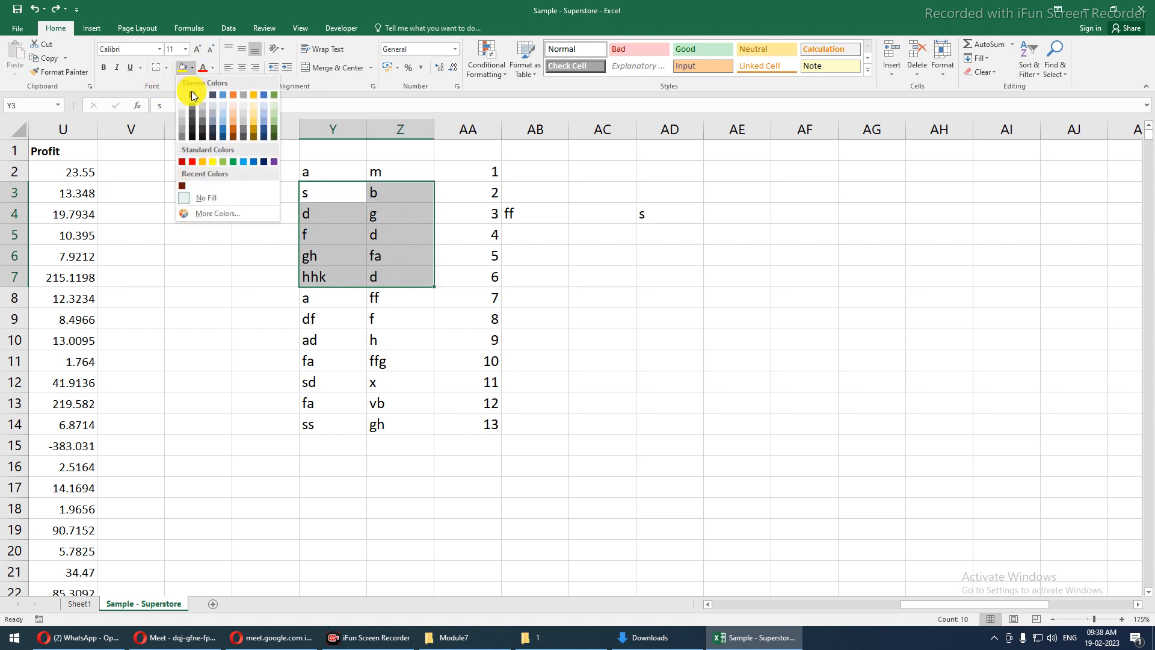
left_click(255, 113)
- Evaluate AD4's OFFSET expression again to compare its array with the shaded cells Y3:Z7, and discard the evaluation
left_click(691, 216)
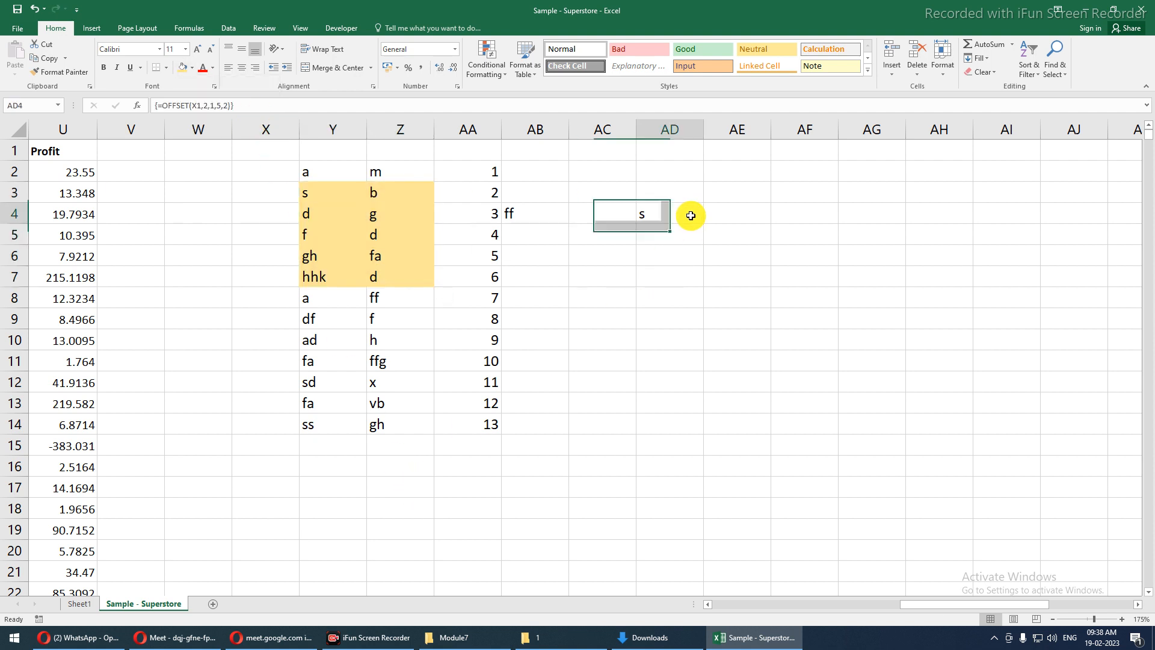
left_click(166, 104)
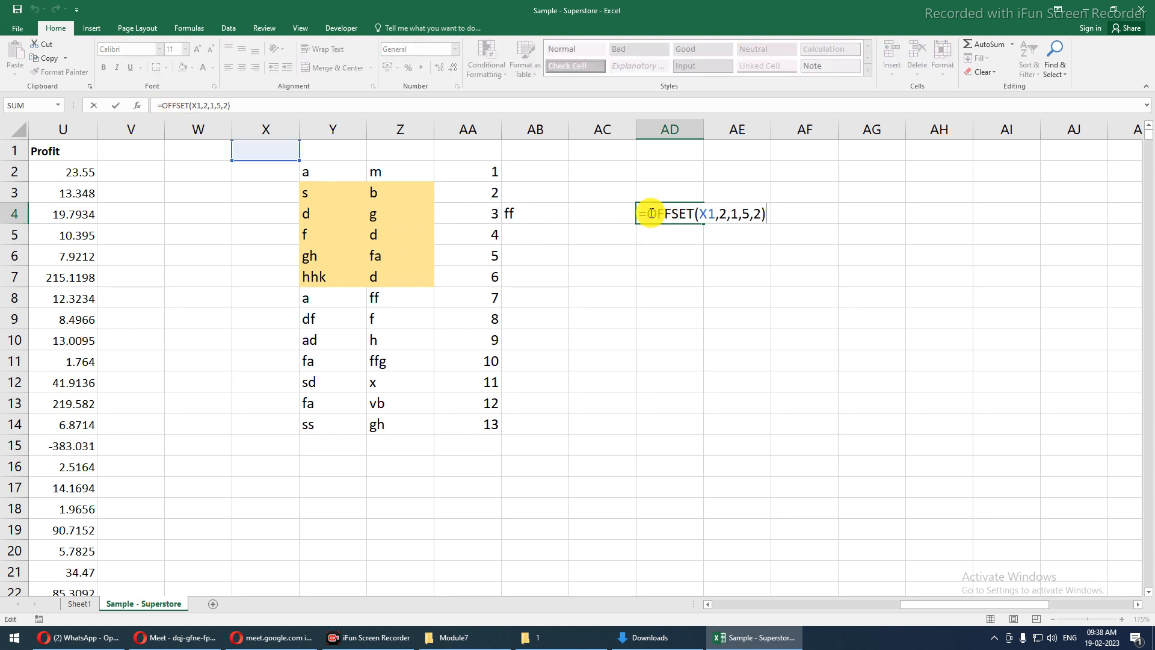
left_click_drag(646, 216, 781, 217)
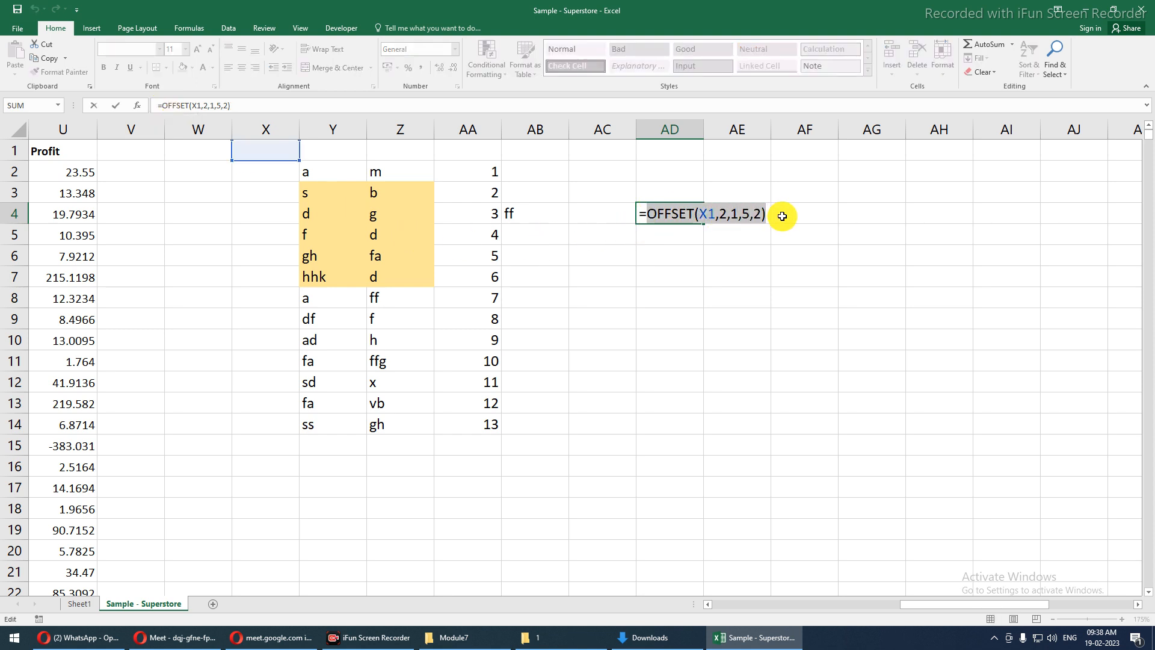
key("F9")
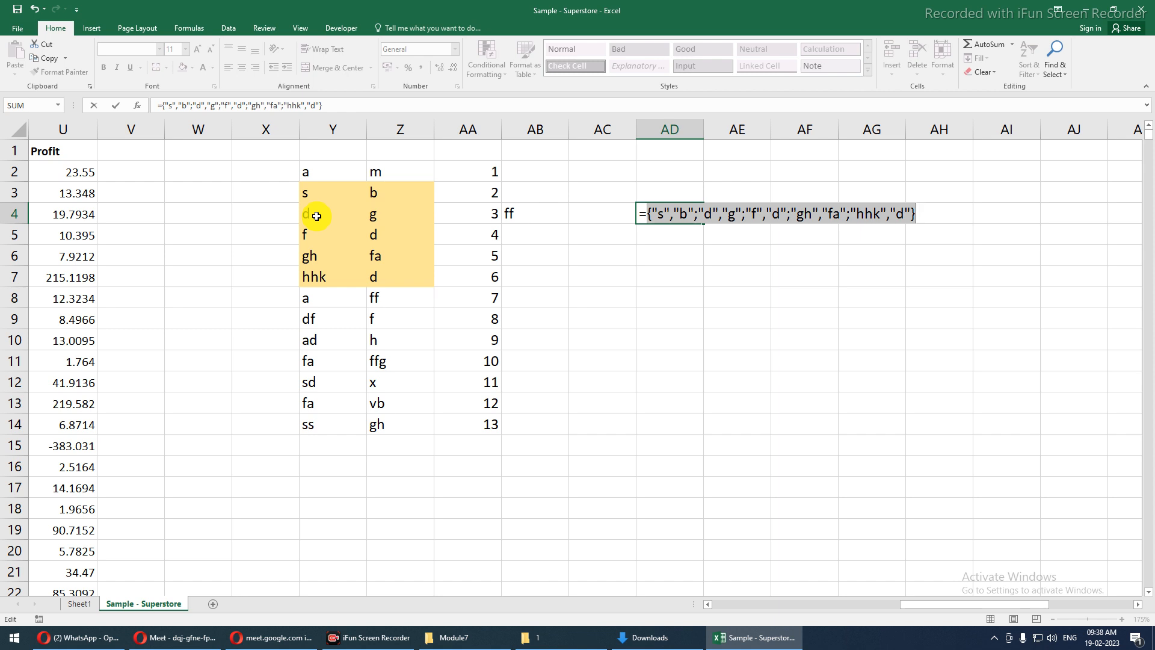
key("Escape")
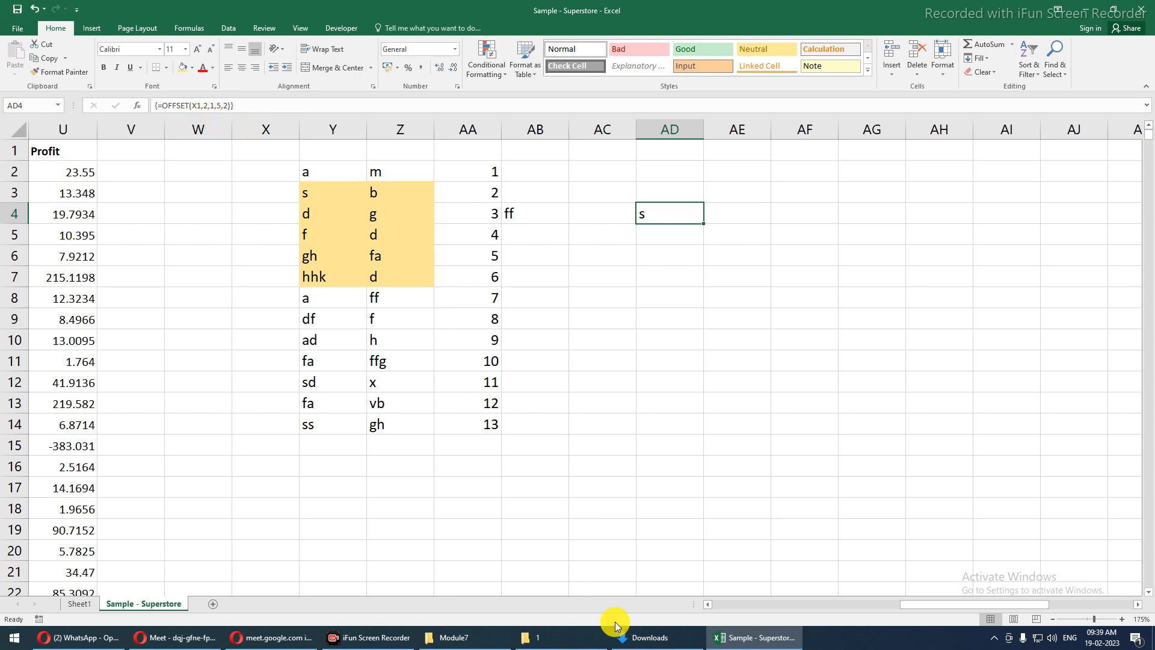
- Make the X1 reference in AD4's OFFSET formula absolute as $X$1 and enter it as an ordinary formula
left_click(196, 106)
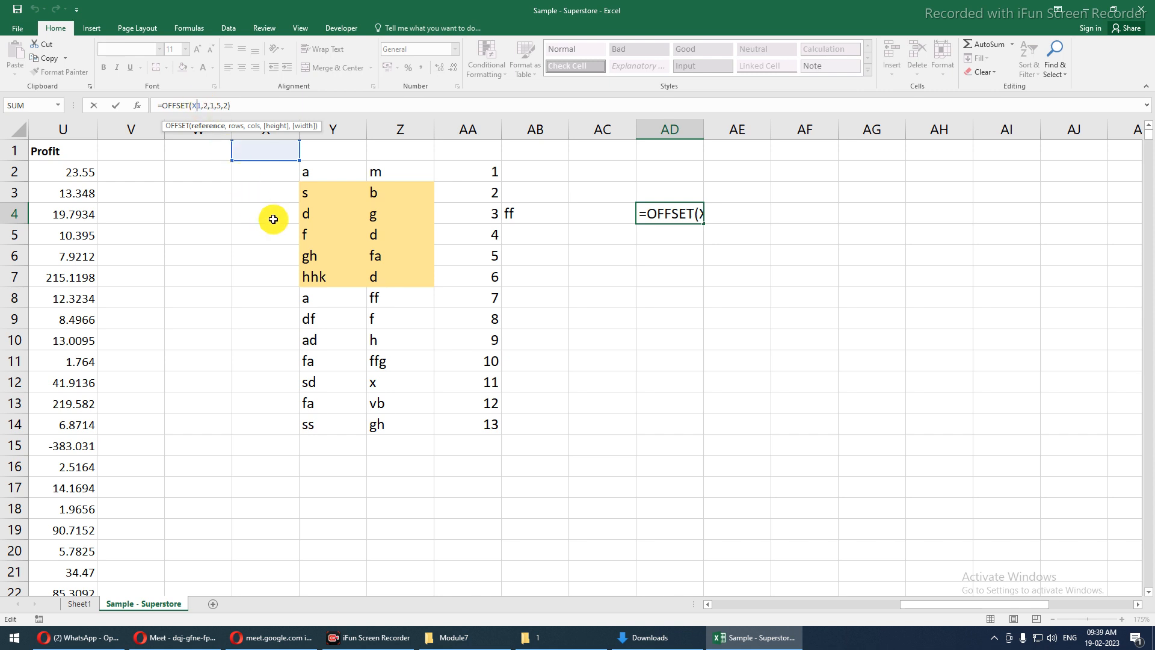
key("F4")
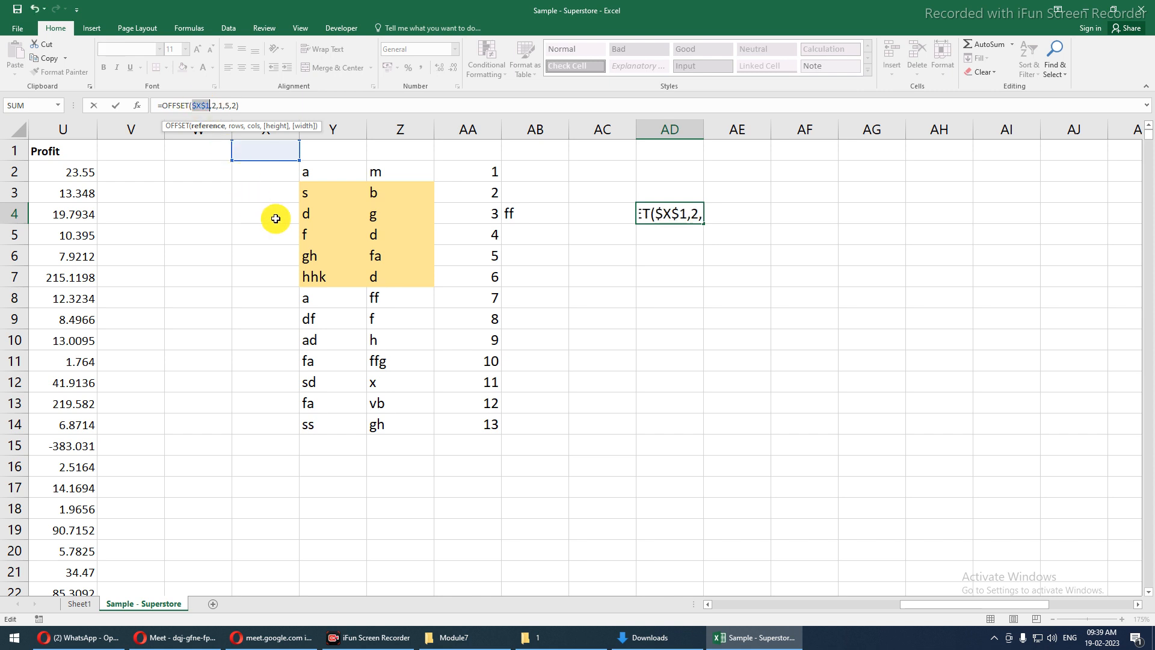
key("Return")
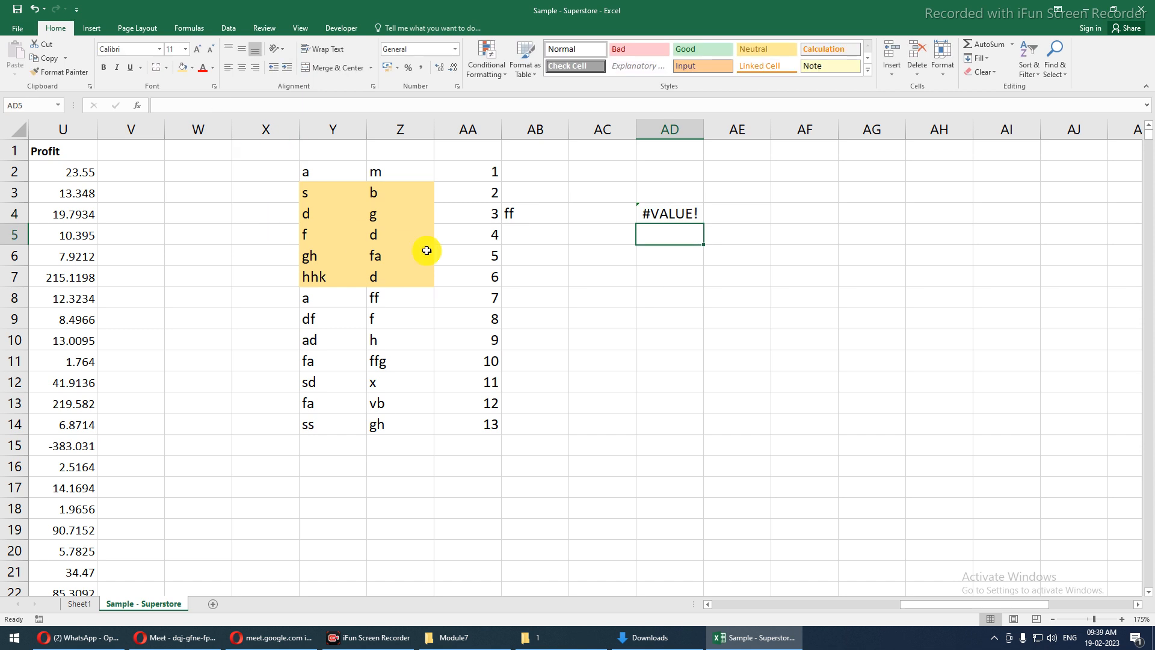
- Evaluate OFFSET($X$1,2,1,5,2) in AD4 to inspect the array behind the cell, and discard the evaluation
left_click(669, 214)
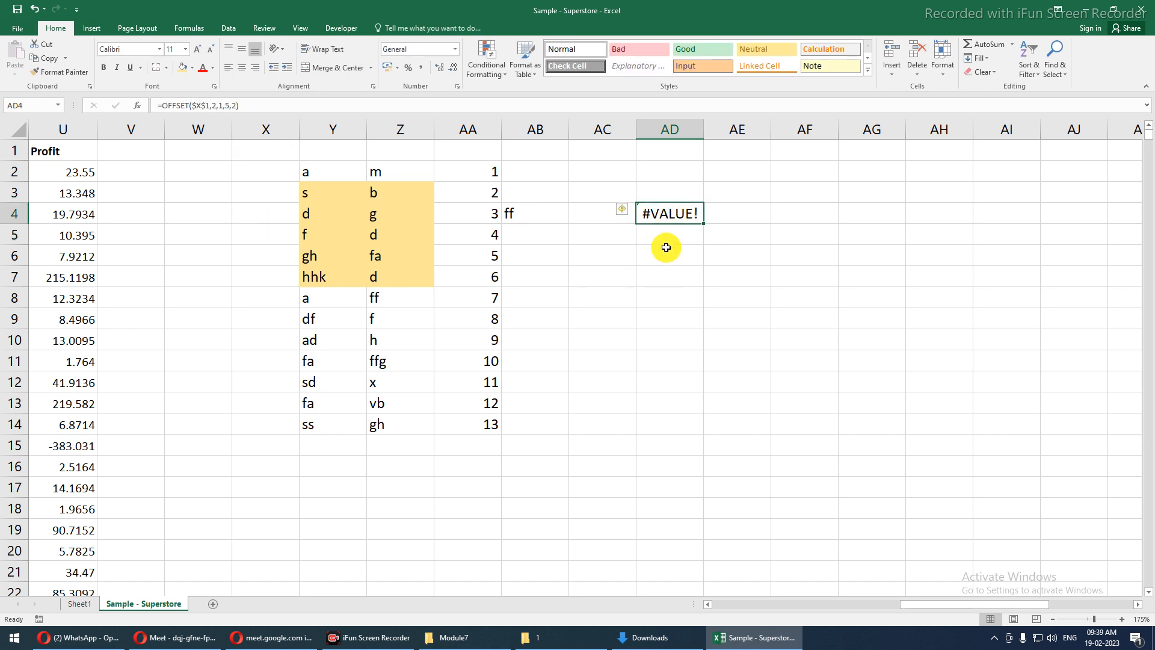
key("F2")
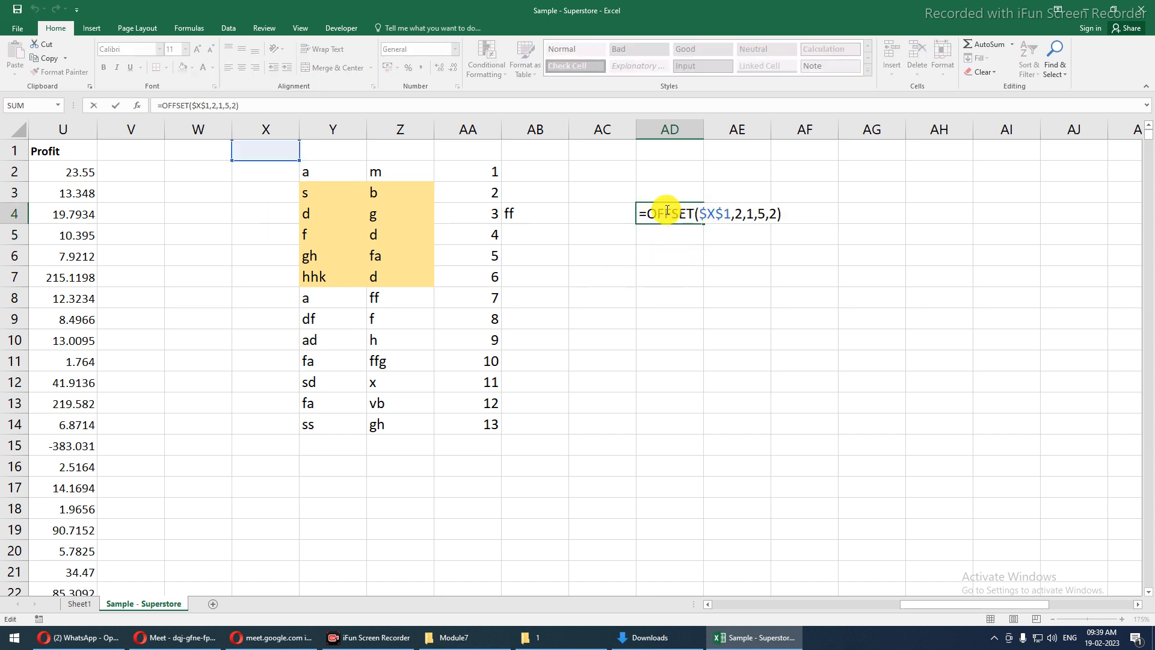
left_click_drag(645, 214, 900, 219)
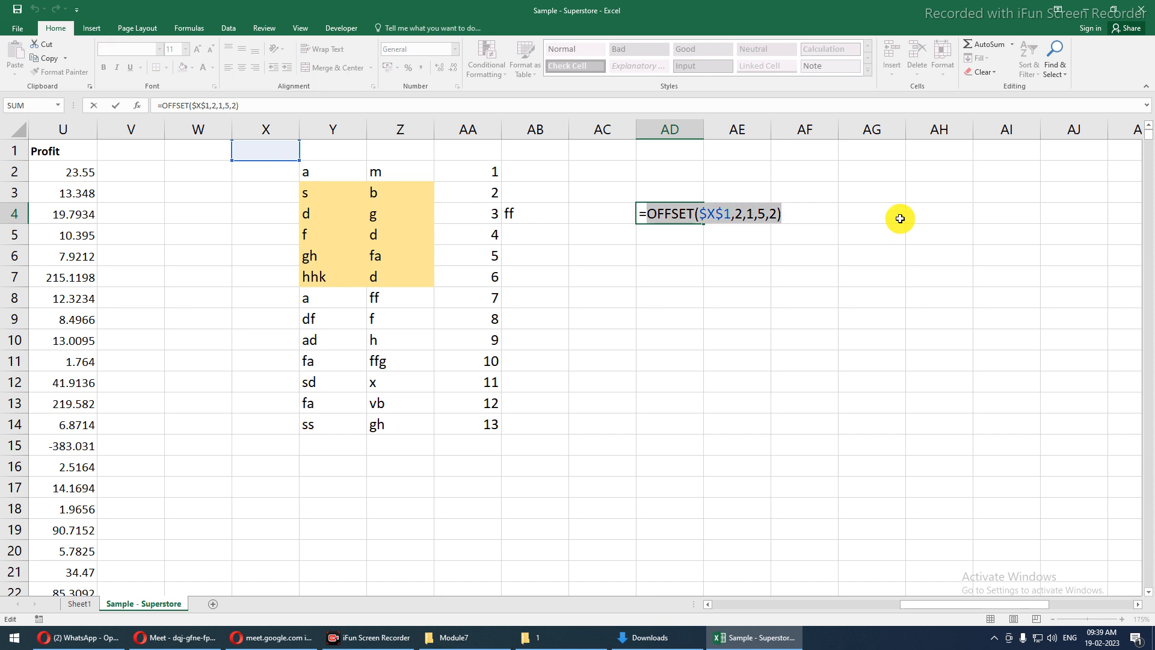
key("F9")
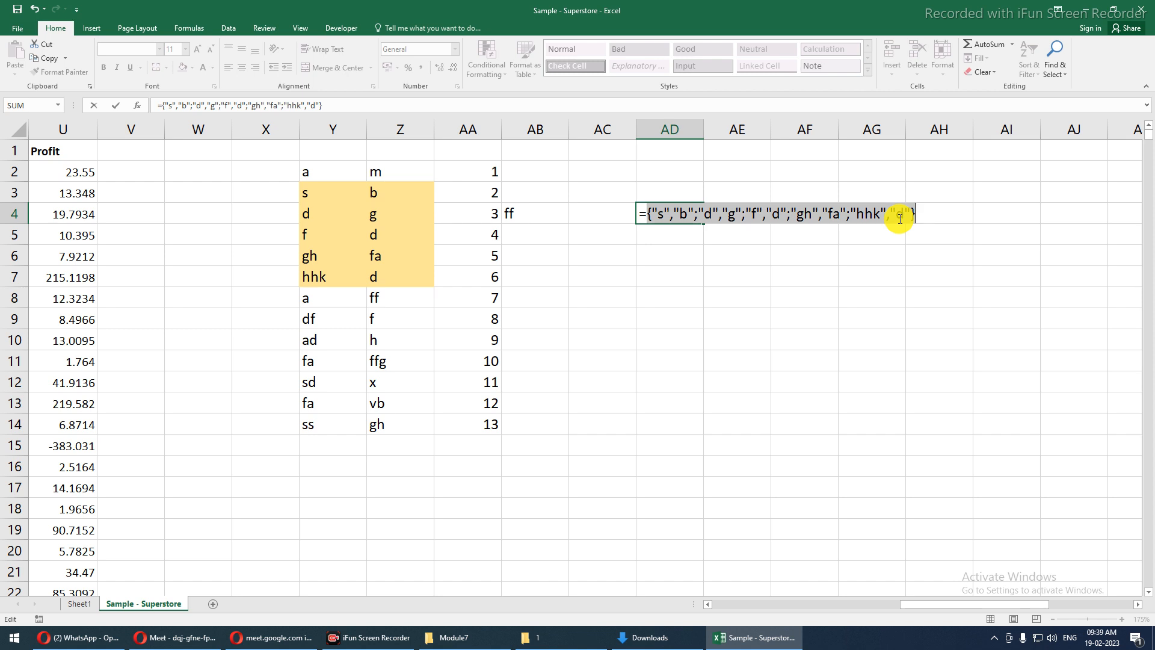
key("Escape")
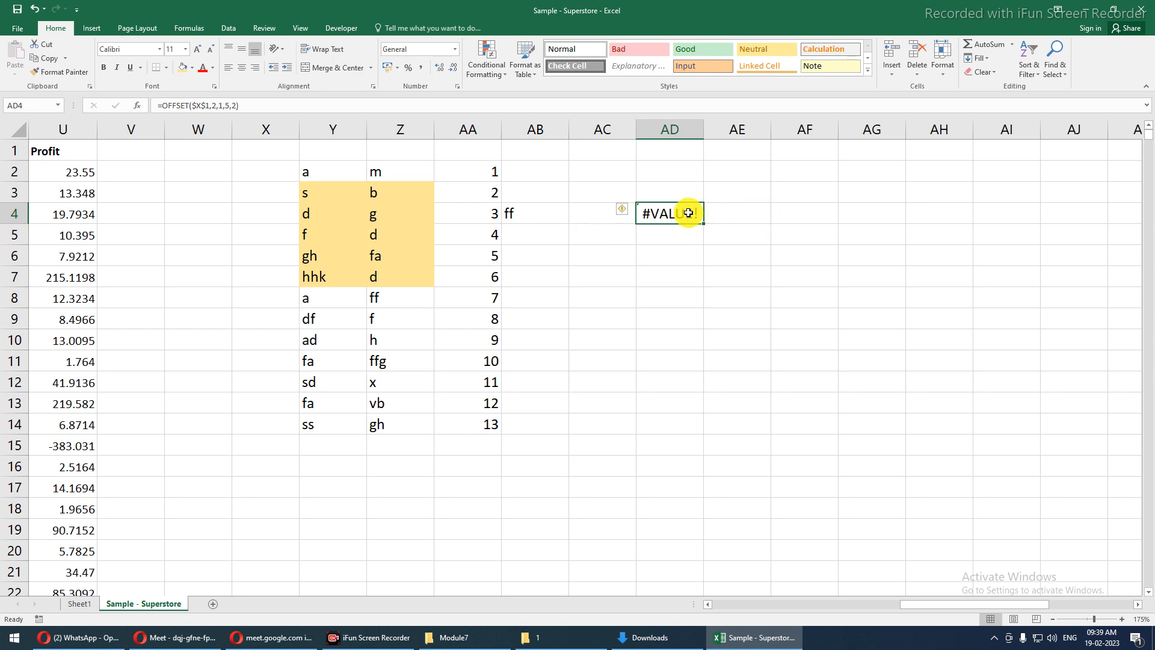
- Start an OFFSET formula in AD6 with the absolute reference $Y$2, a row offset of 0 and a column offset of 0
left_click(679, 253)
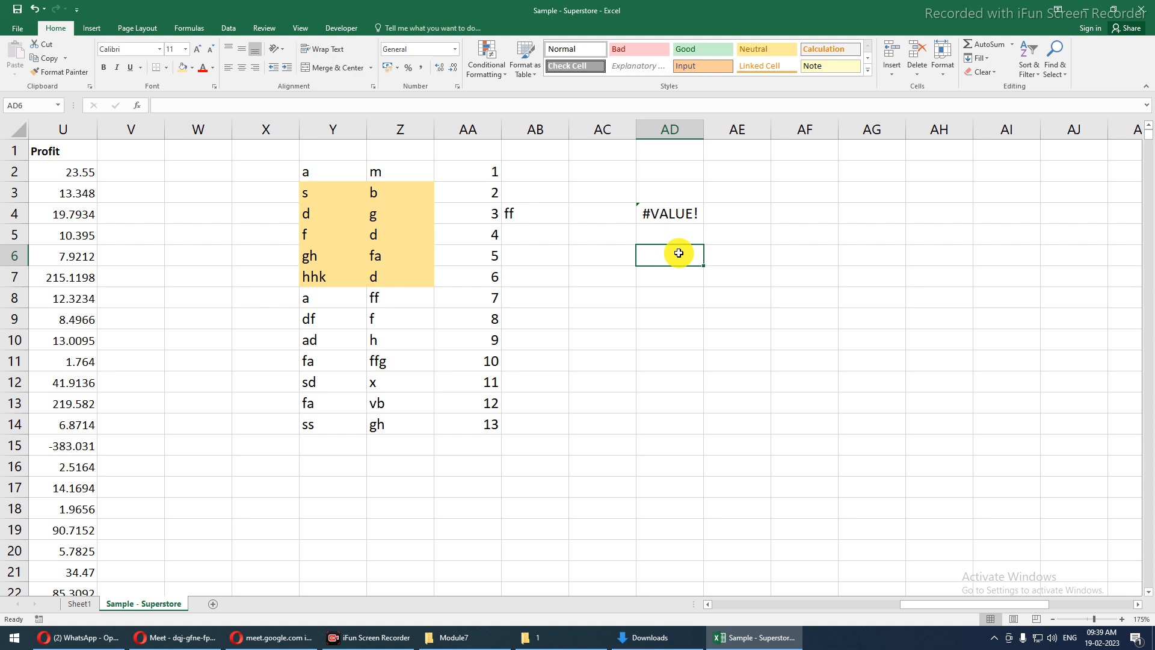
type("=off")
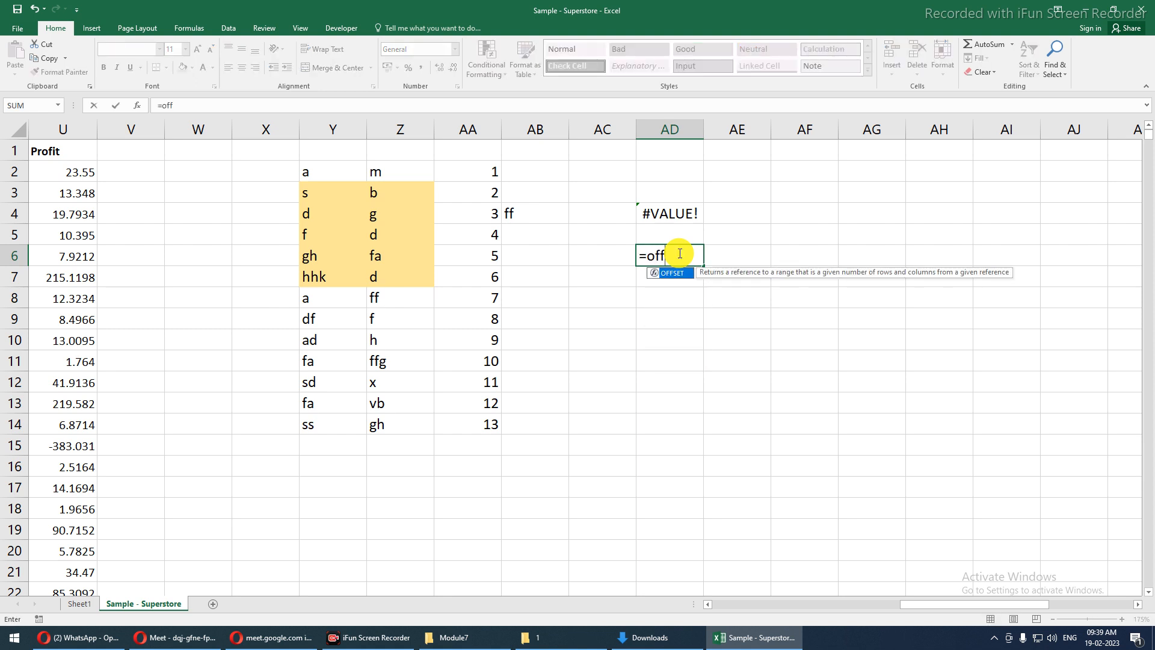
key("Tab")
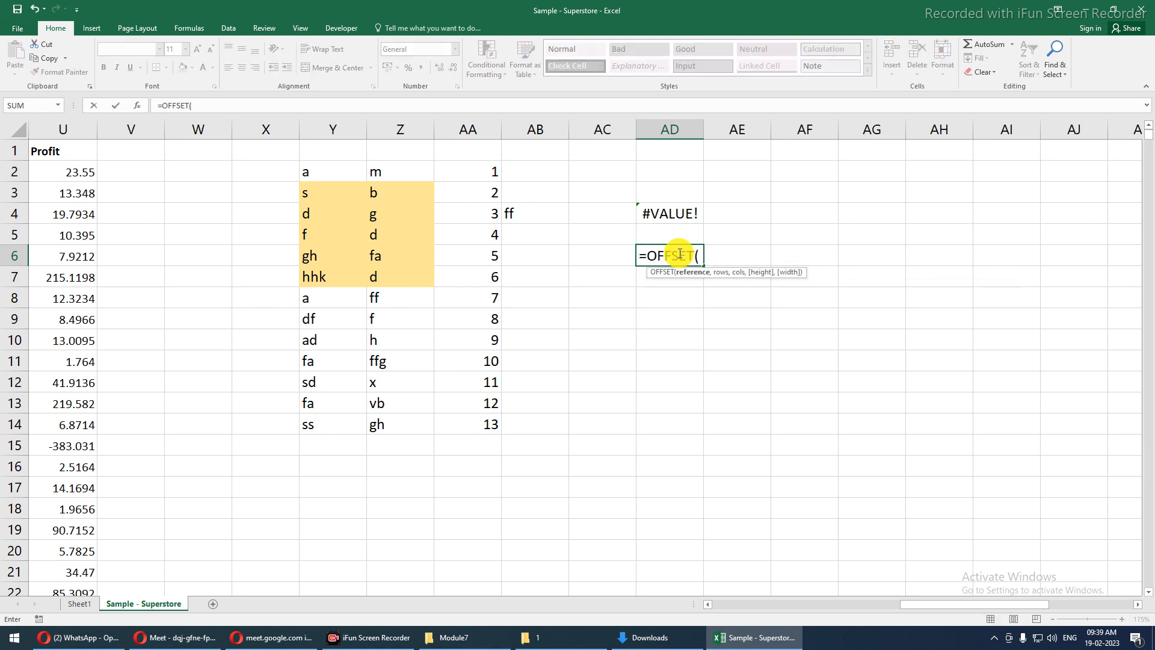
left_click(313, 173)
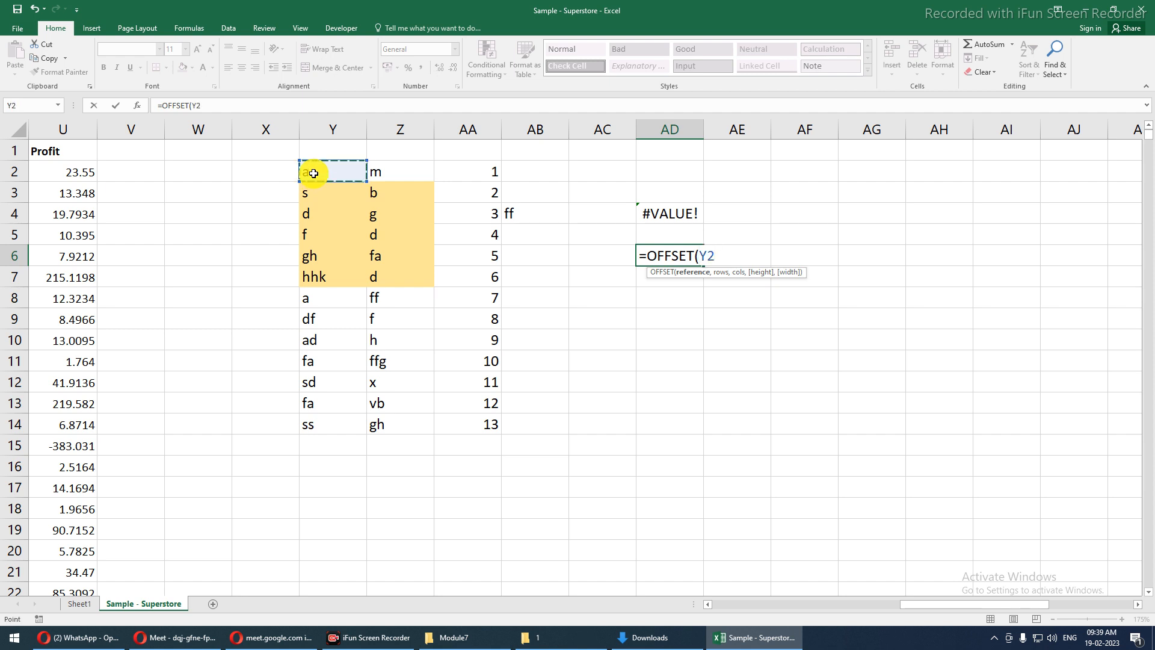
key("F4")
type(",")
left_click_drag(313, 173, 357, 178)
key("BackSpace")
key("BackSpace")
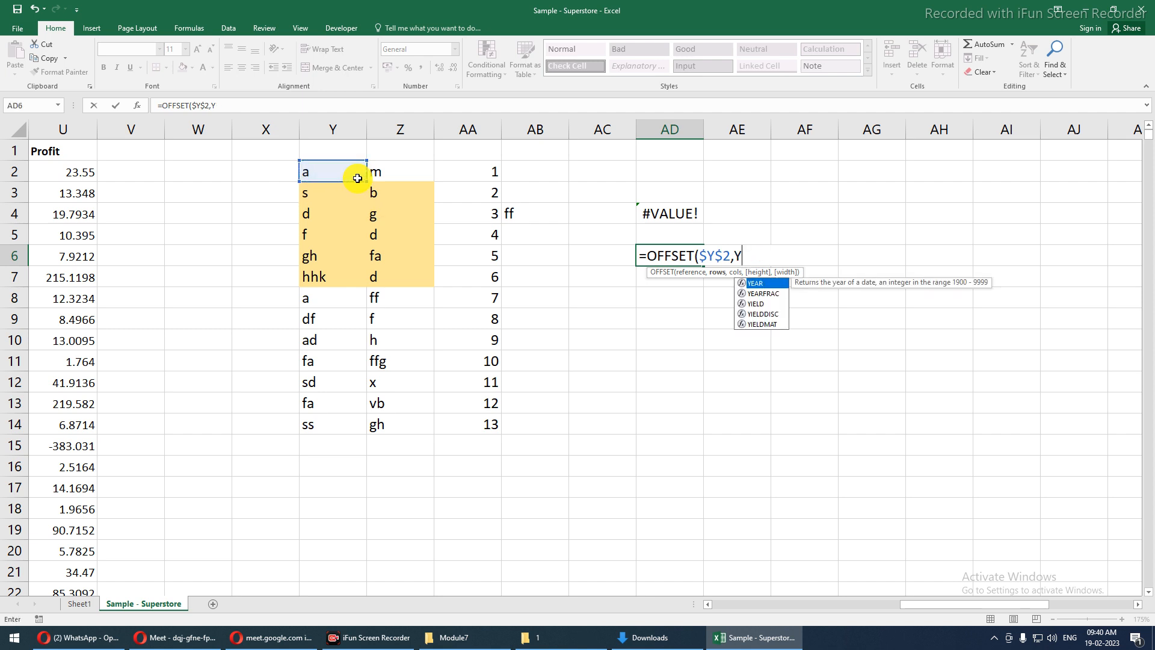
type("0")
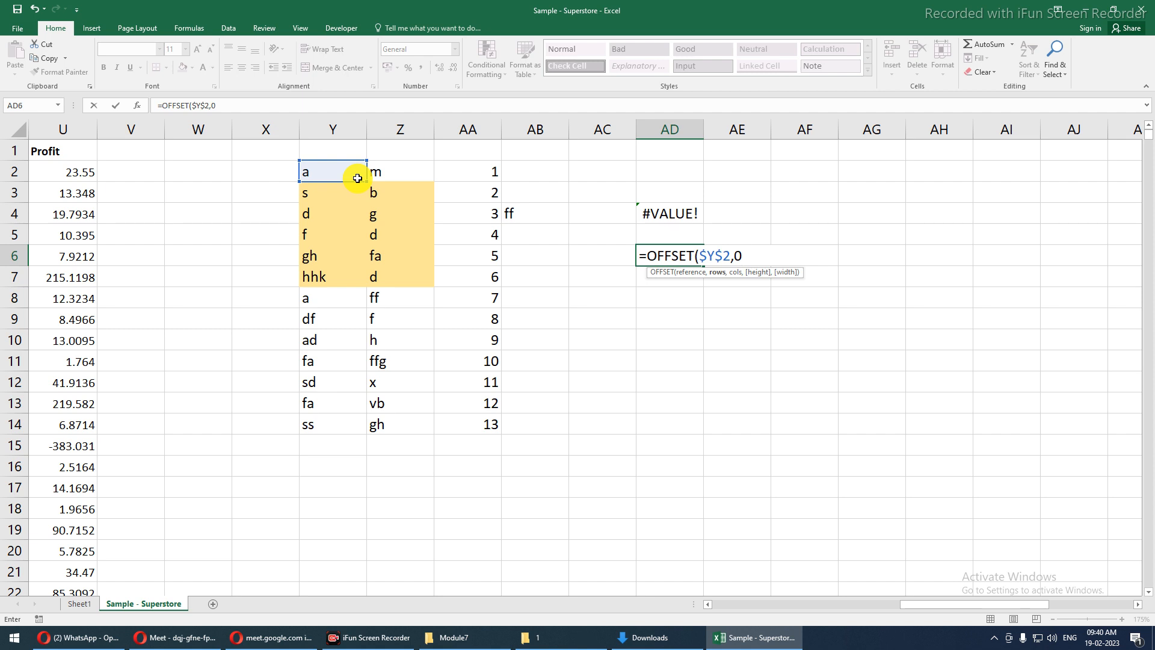
type(",")
type("0")
- Set the height argument of AD6's OFFSET formula to COUNTA(Y:Y)
type(",")
type("coun")
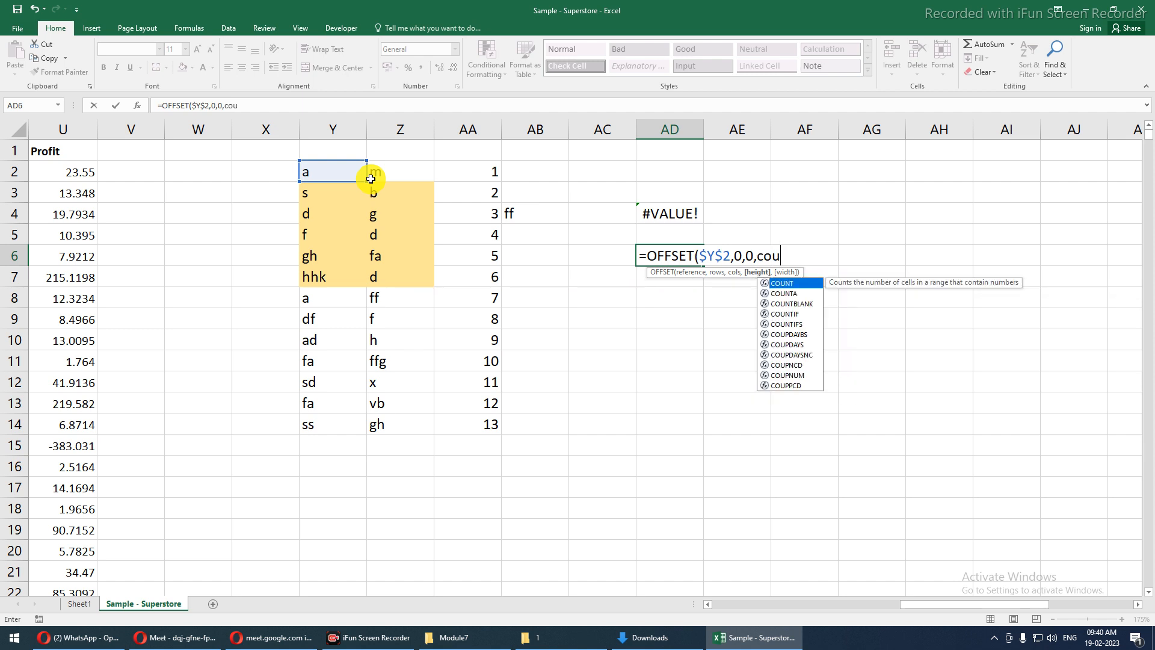
key("Down")
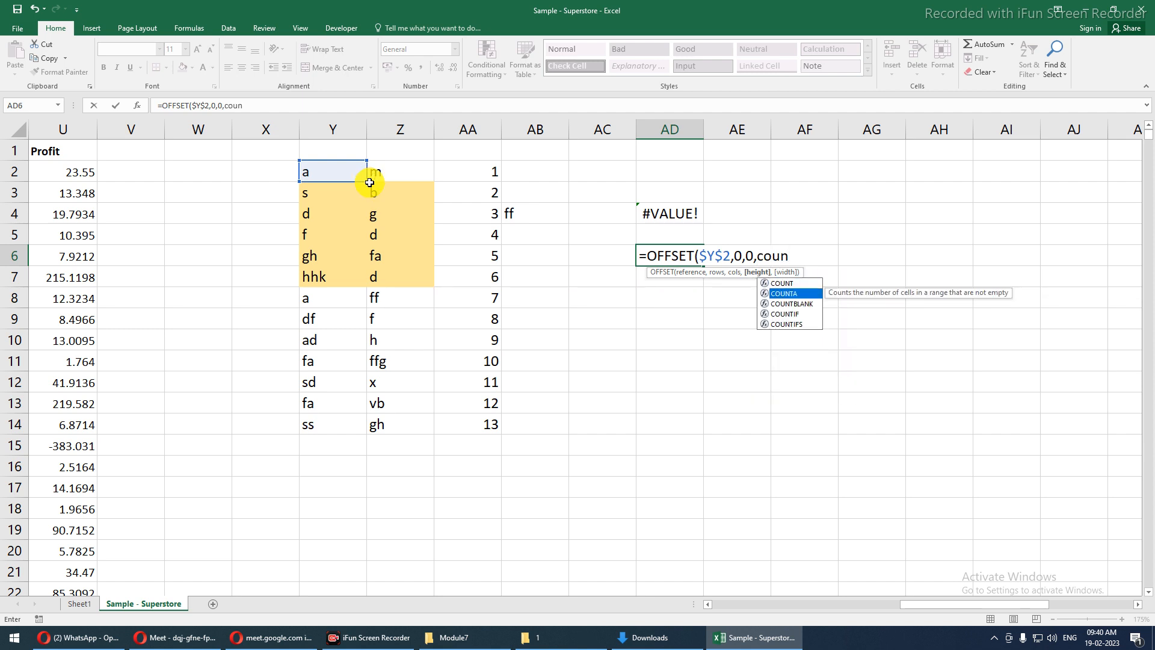
key("Tab")
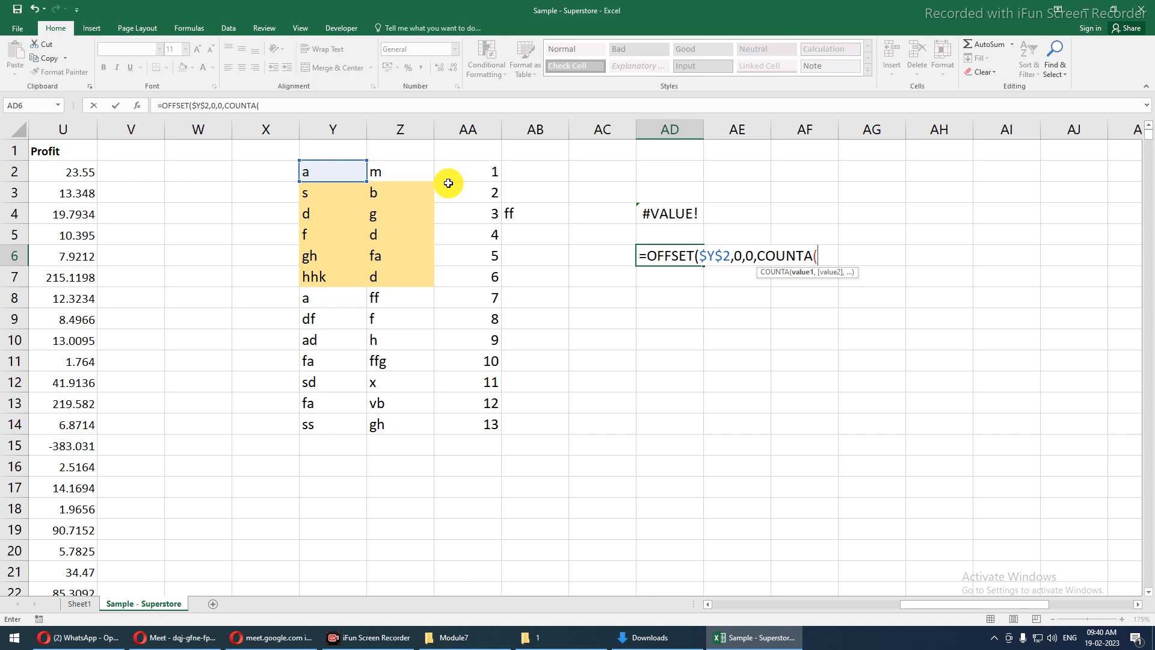
left_click(349, 130)
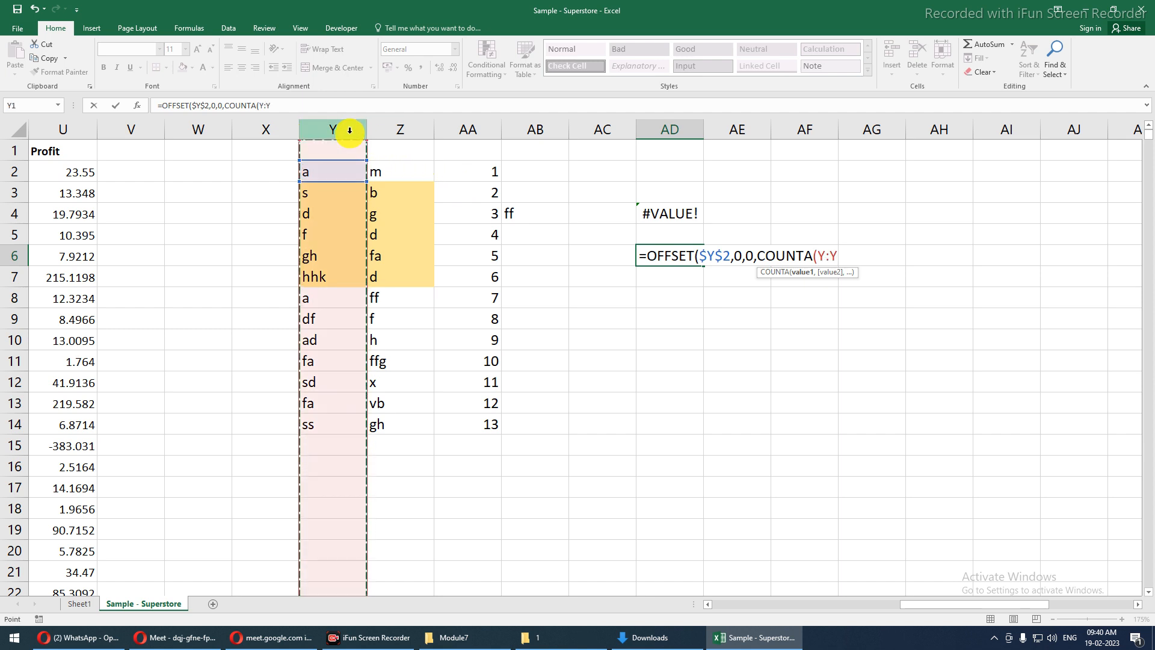
type("),")
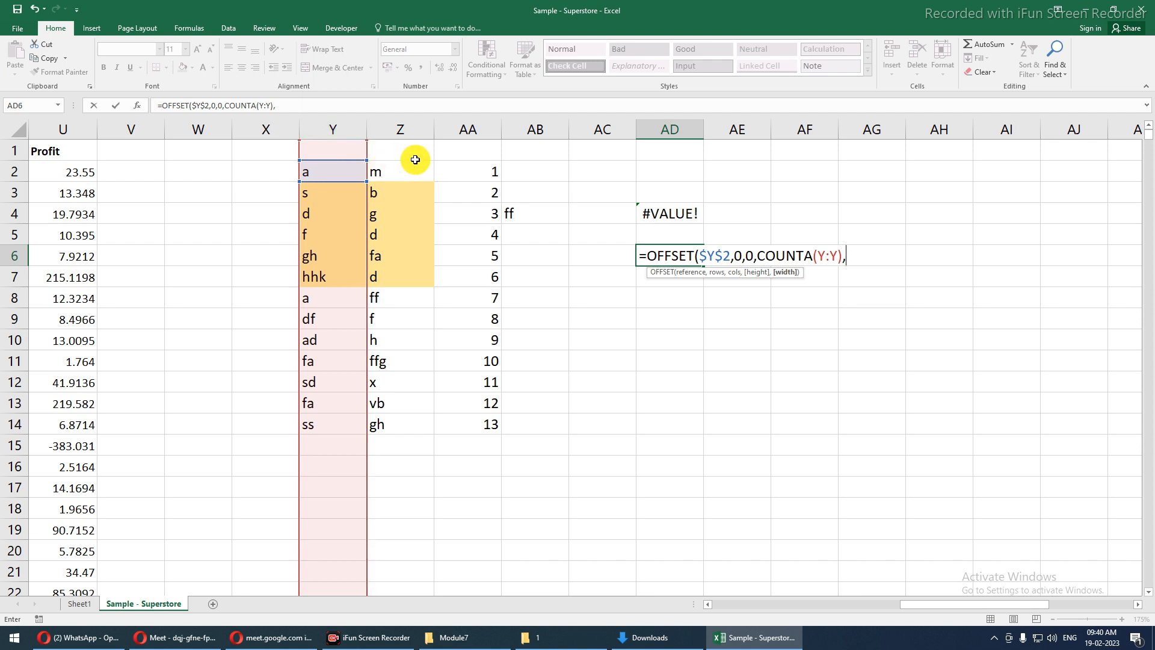
- Set the OFFSET width argument to COUNTA(Y2:AO2), enter the formula with its closing parenthesis corrected, and reselect AD6
type("count")
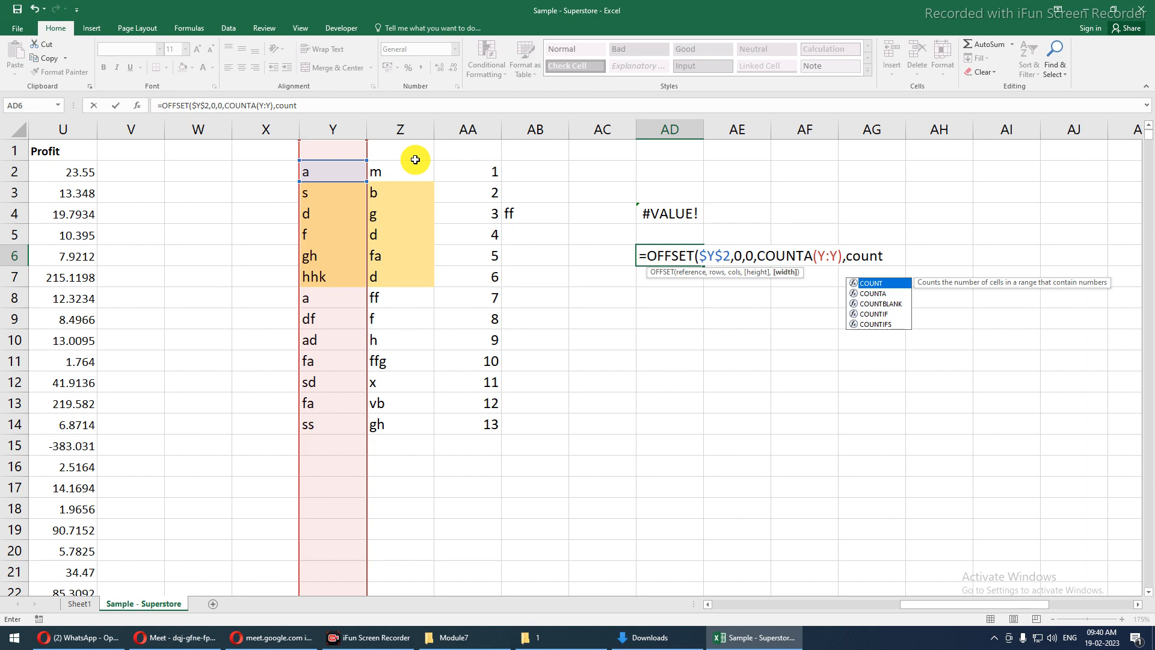
key("Down")
key("Tab")
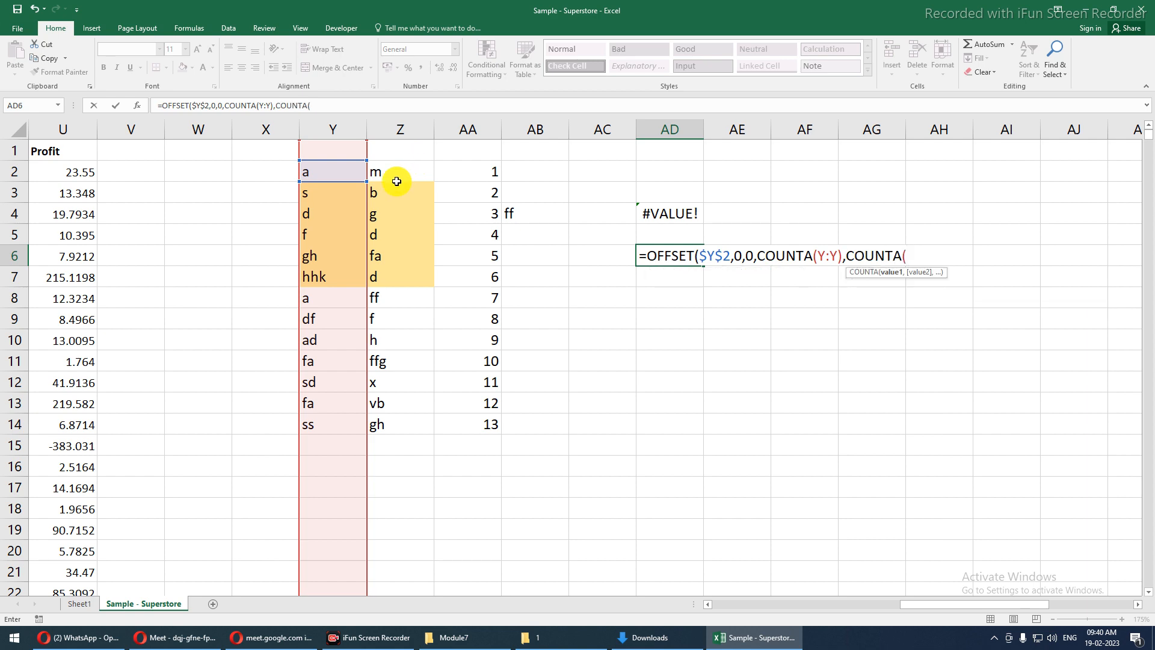
left_click(354, 176)
left_click_drag(354, 177, 1022, 174)
left_click_drag(966, 604, 901, 573)
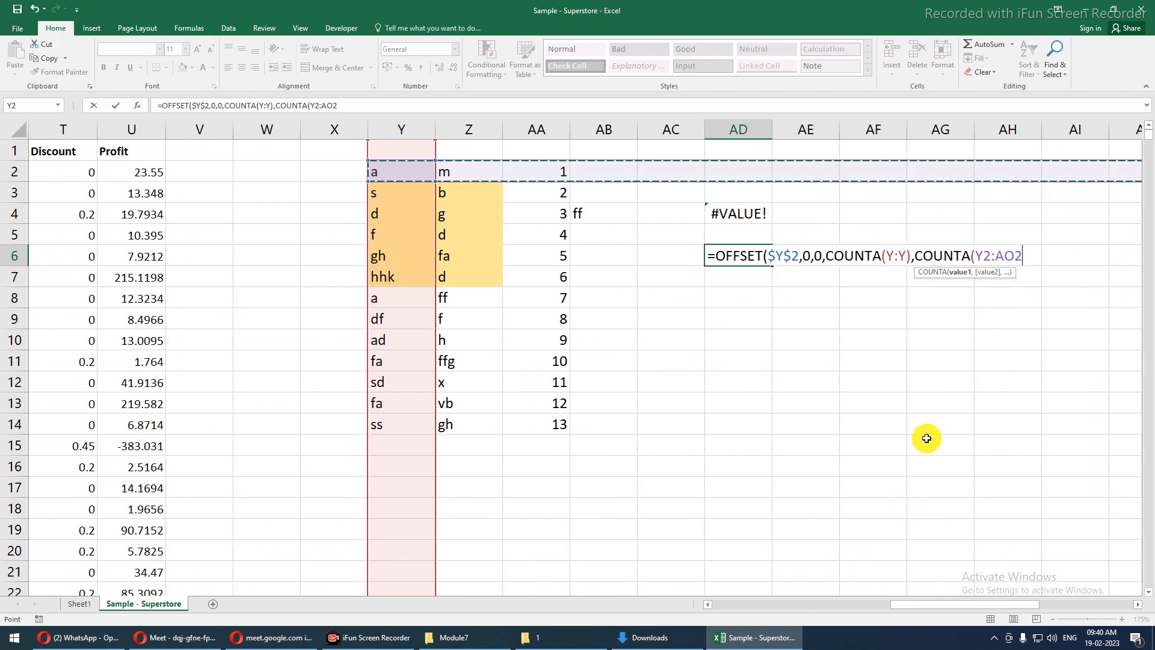
type(")")
key("Return")
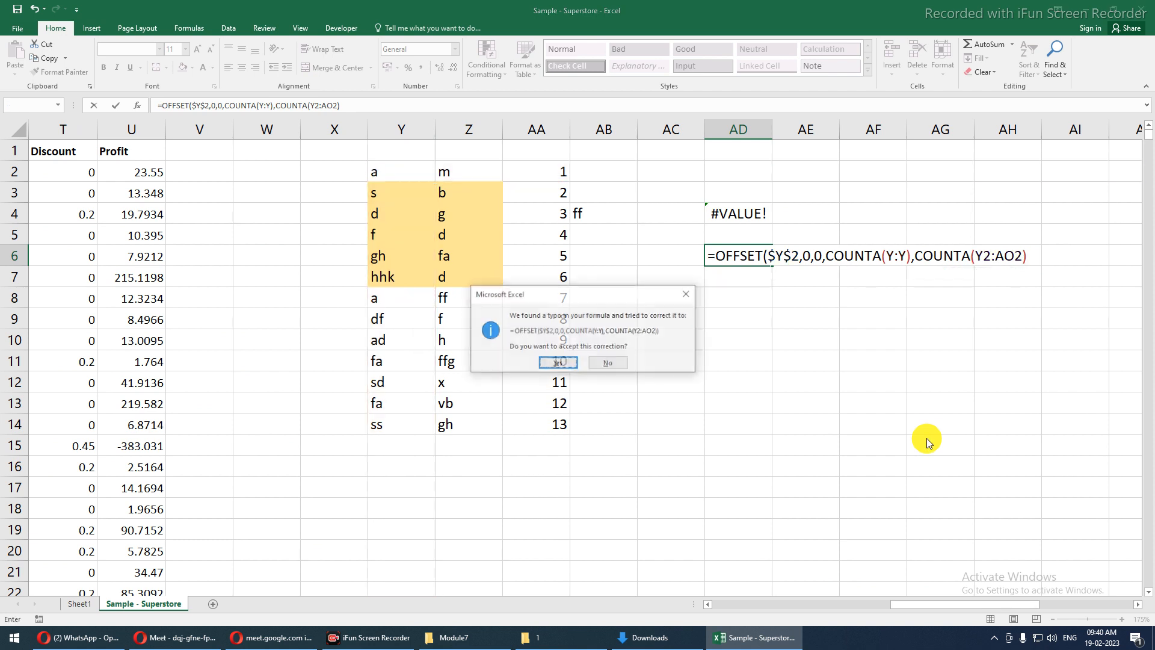
key("Return")
key("Up")
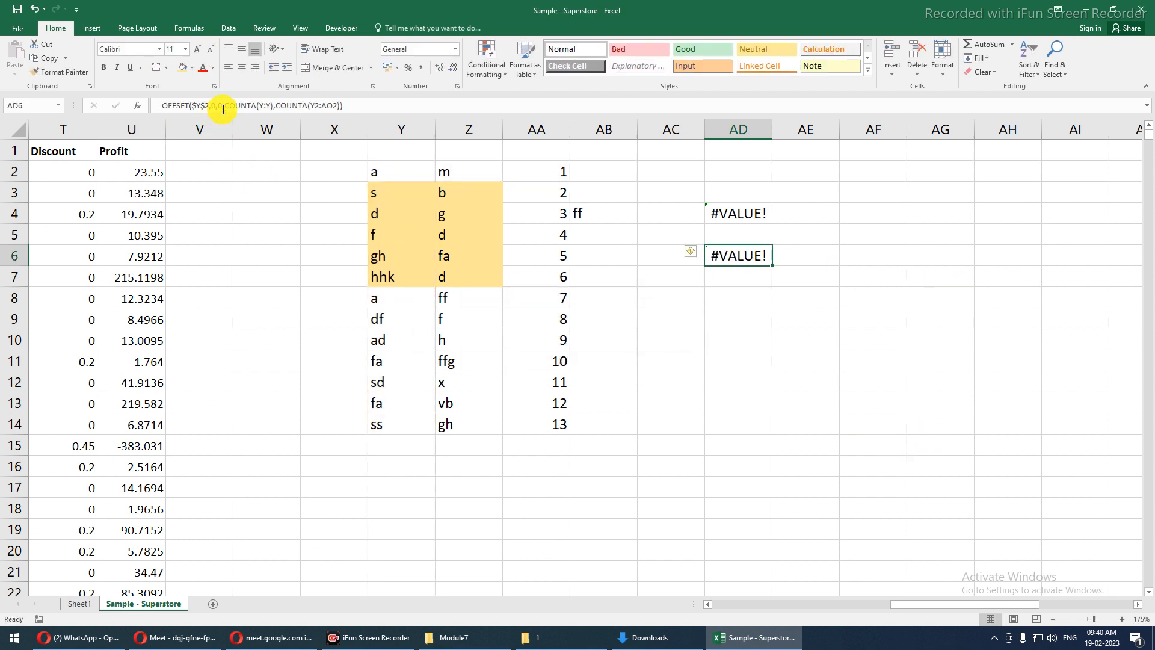
- Evaluate the COUNTA(Y:Y) height argument inside AD6's OFFSET formula to inspect its value
left_click_drag(225, 105, 271, 106)
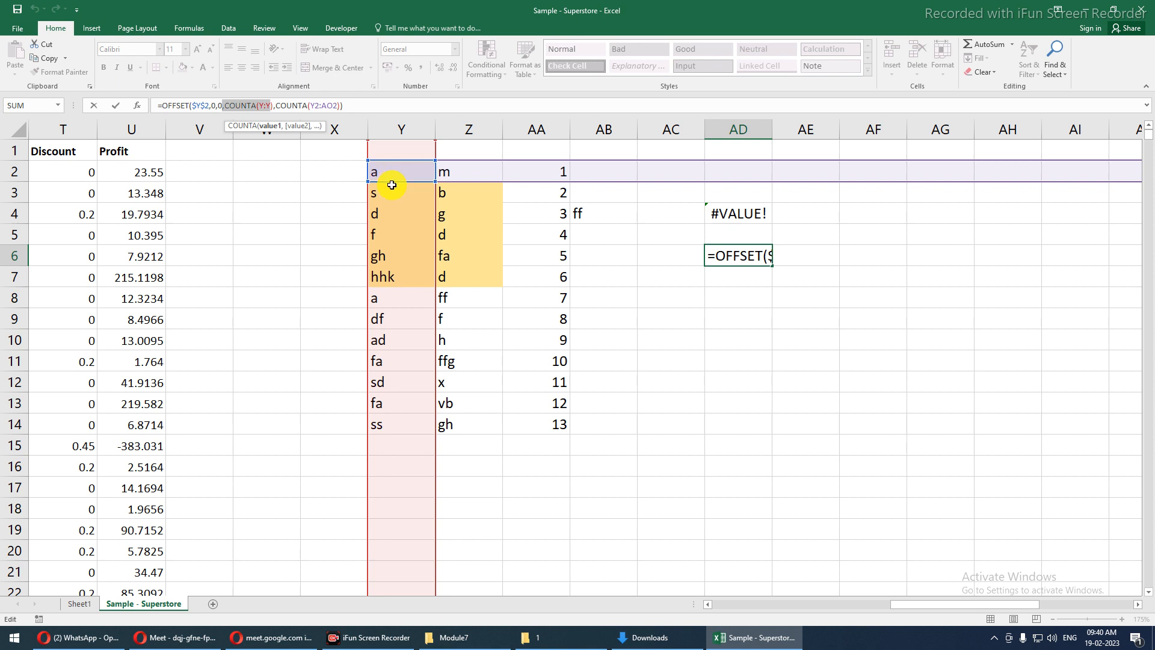
key("shift+Right")
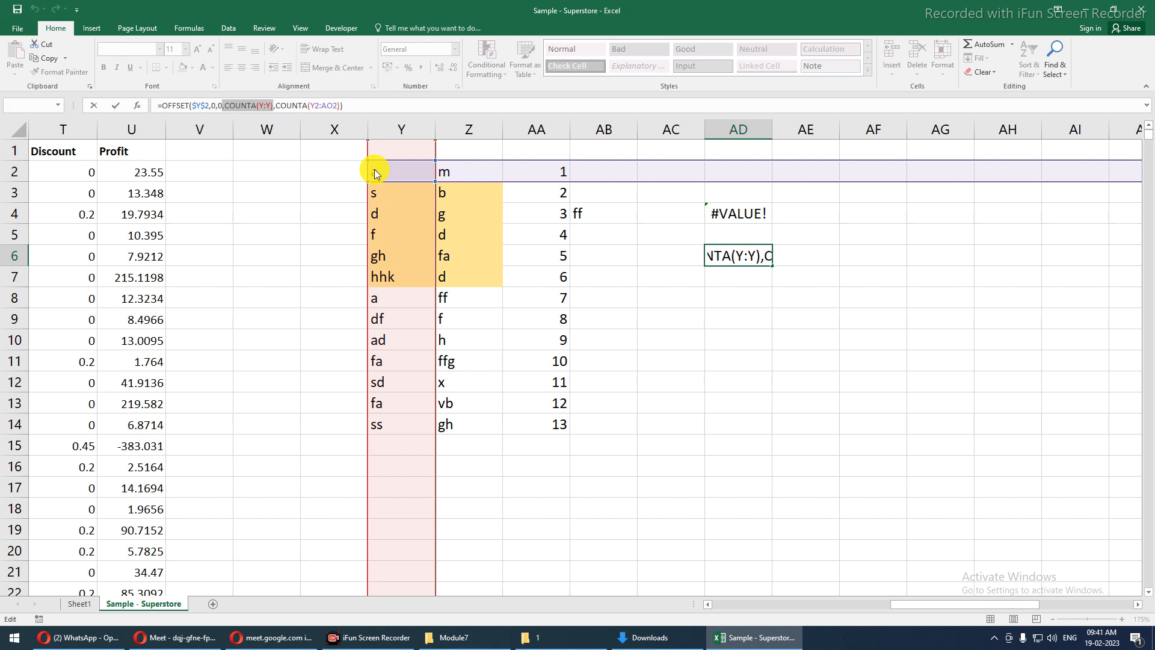
left_click(374, 174)
key("Return")
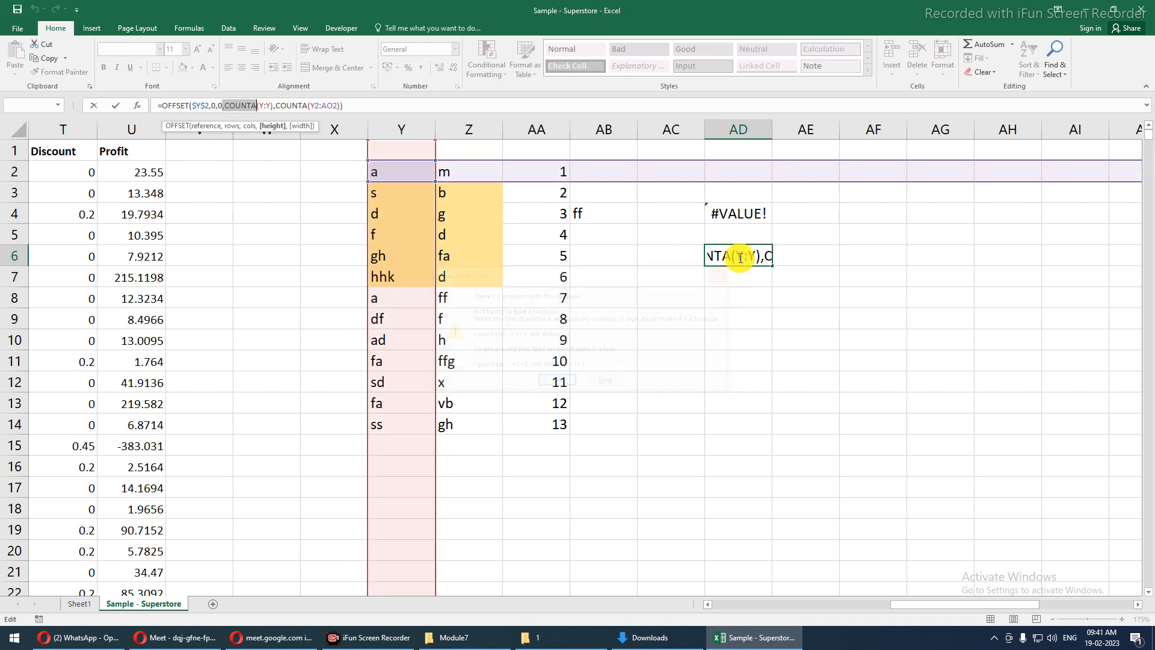
key("Escape")
double_click(739, 257)
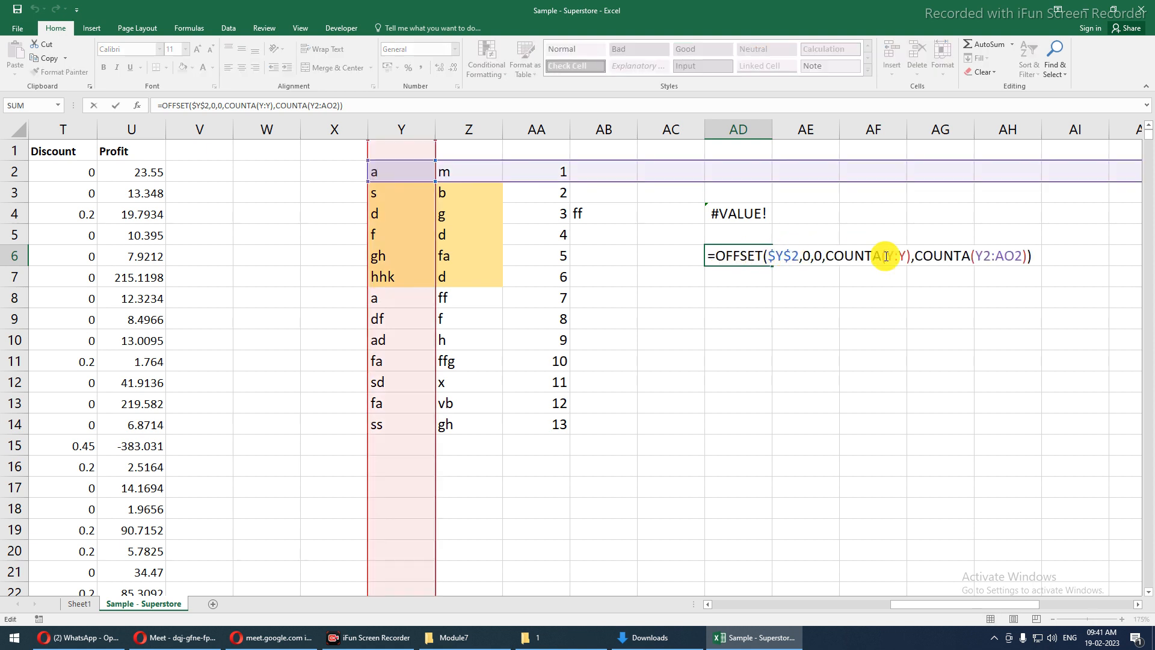
left_click_drag(825, 255, 910, 255)
key("F9")
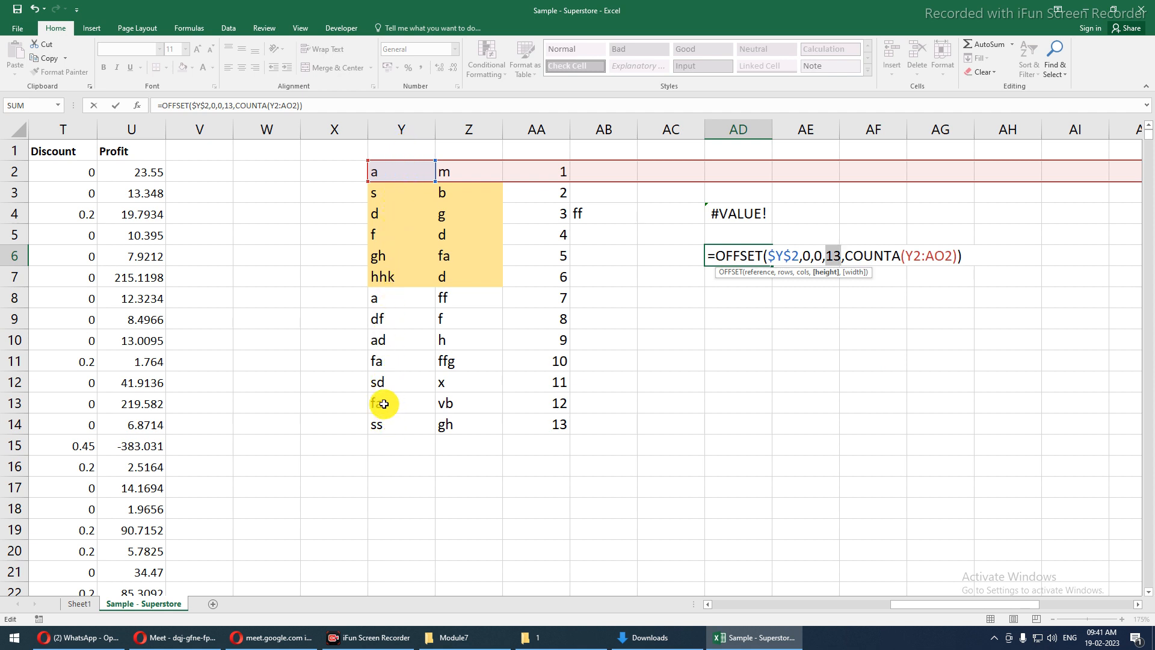
- Replace the height argument in AD6's OFFSET formula with the range Y2:AA13
left_click_drag(383, 403, 400, 177)
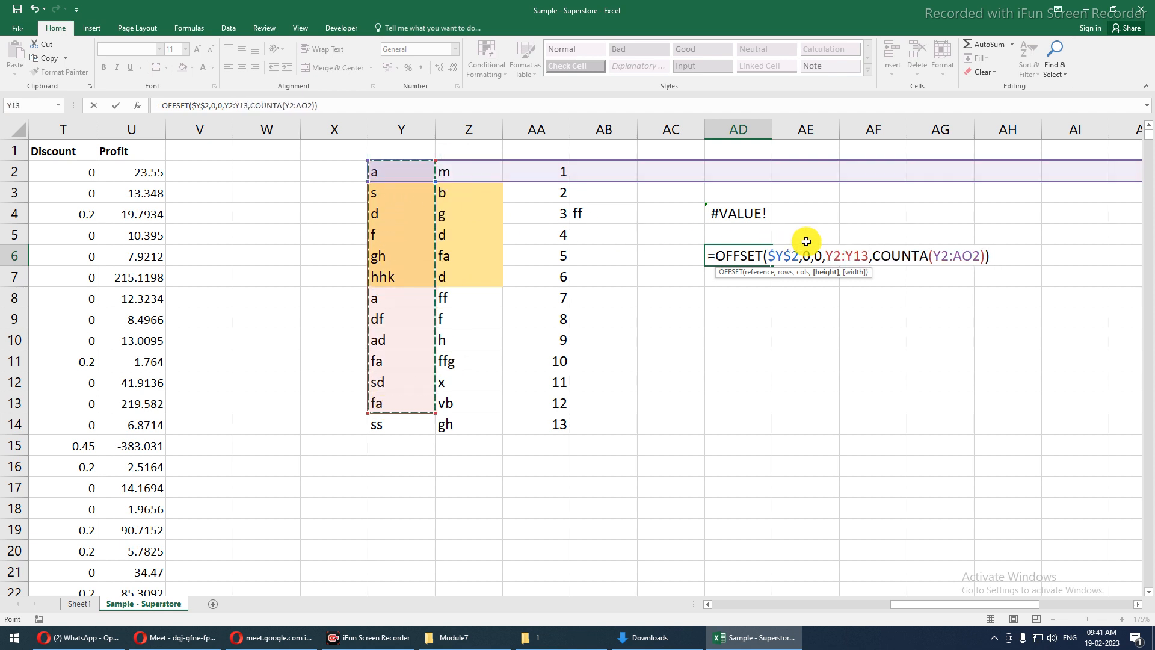
left_click_drag(828, 256, 871, 255)
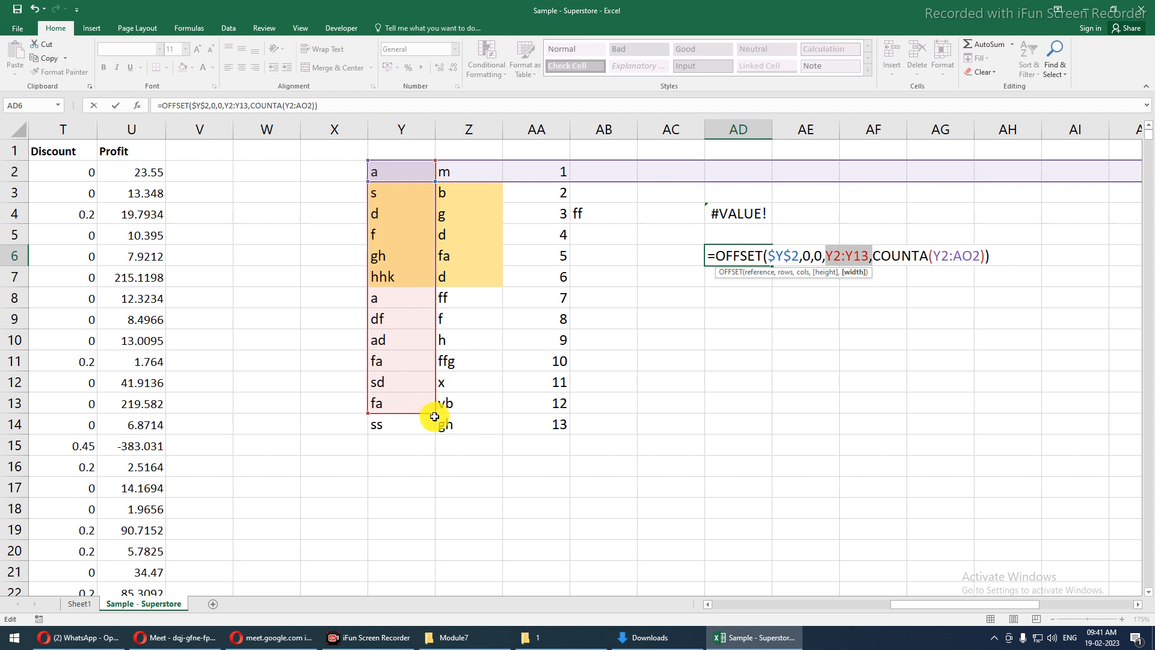
left_click_drag(435, 413, 564, 413)
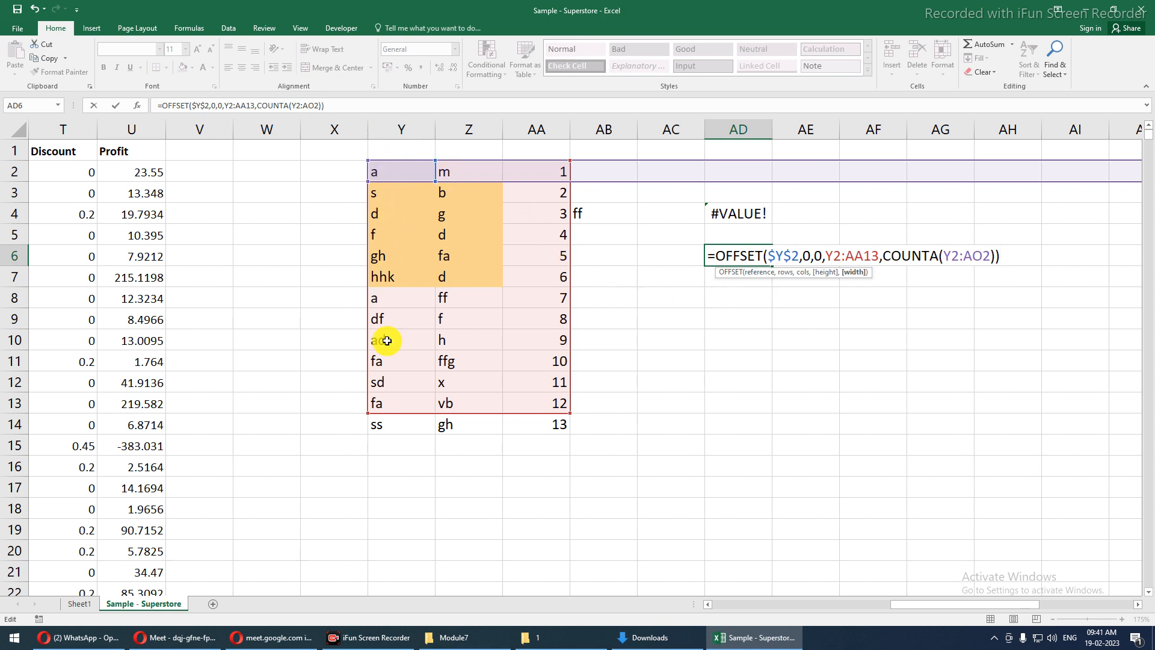
left_click_drag(381, 426, 516, 175)
left_click(745, 250)
double_click(745, 250)
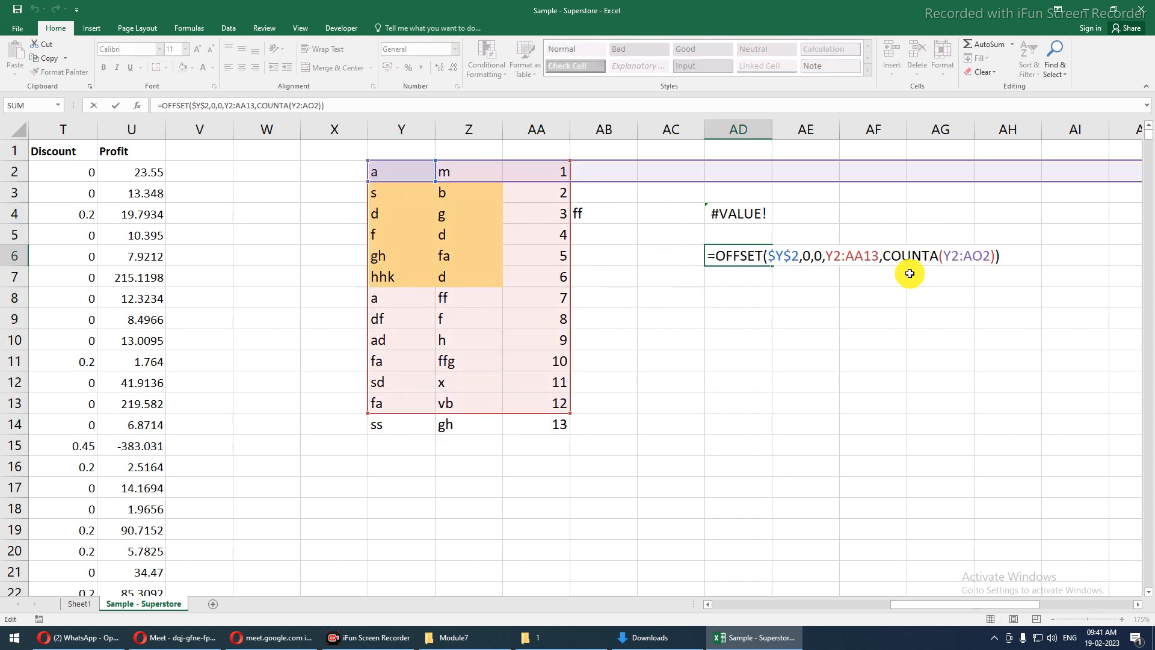
left_click(827, 257)
type("c")
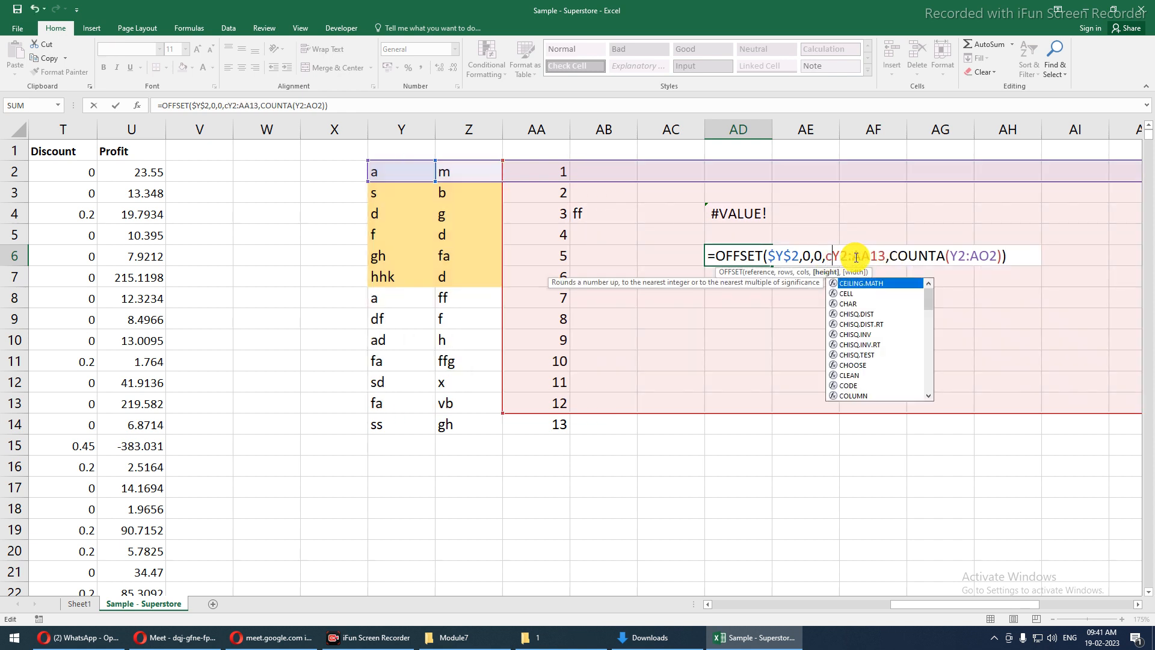
key("Escape")
key("Escape")
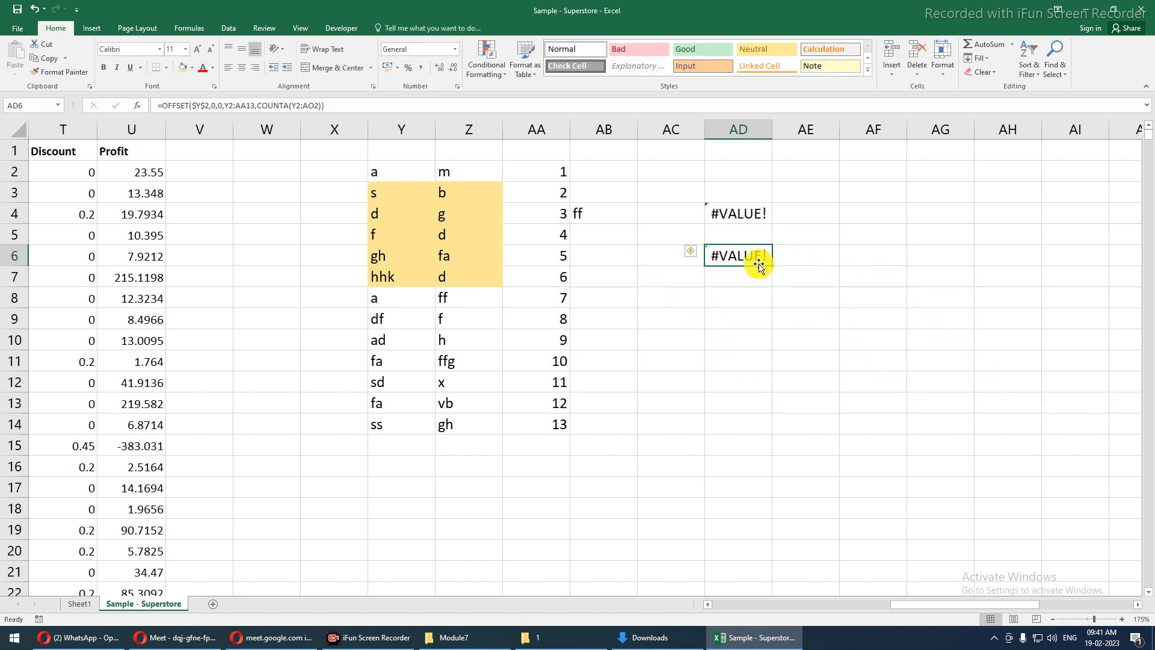
- Replace the Y2:AA13 height argument in AD6's OFFSET formula with COUNTA(Y:Y)+1 and enter the formula
left_click_drag(226, 106, 258, 106)
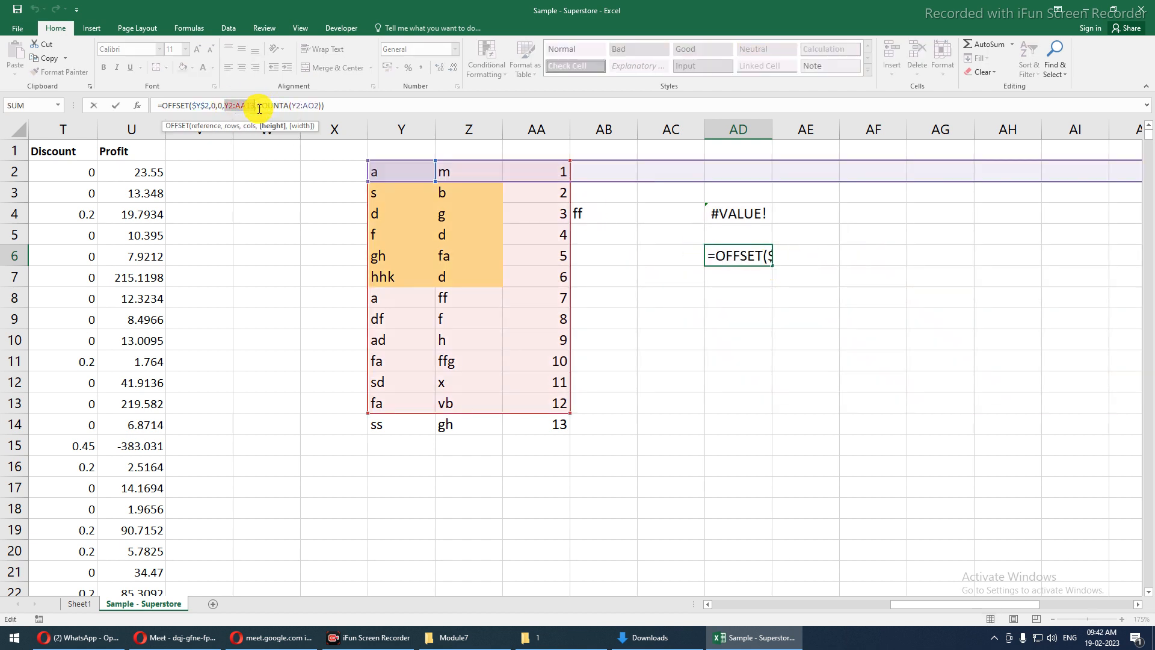
type("count")
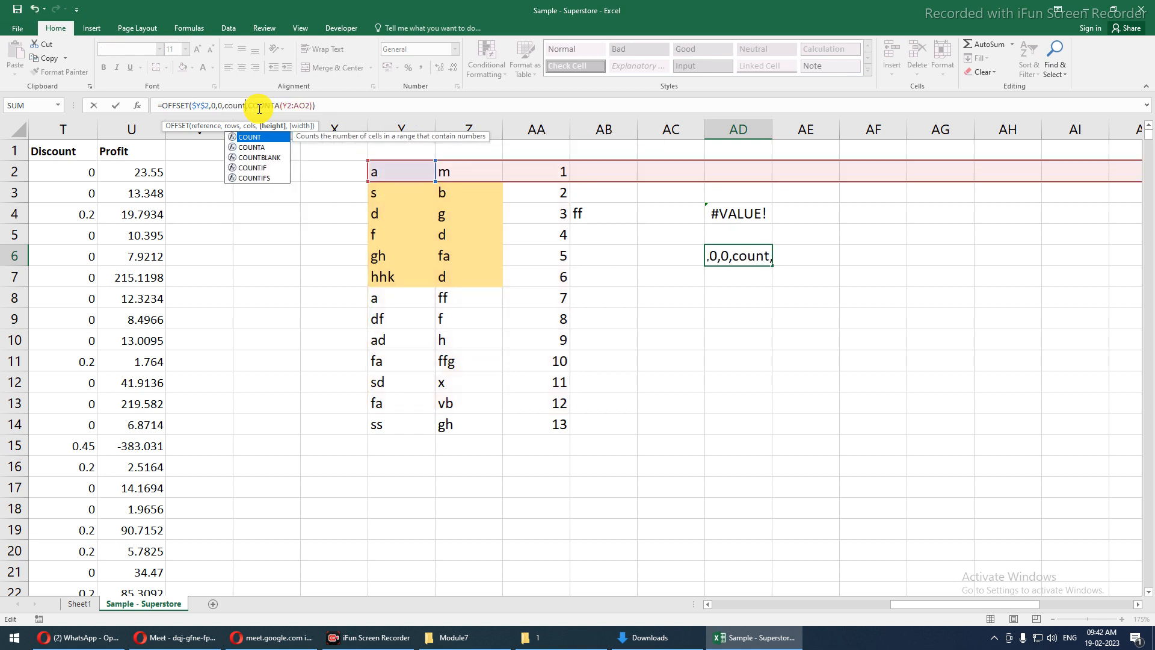
key("Escape")
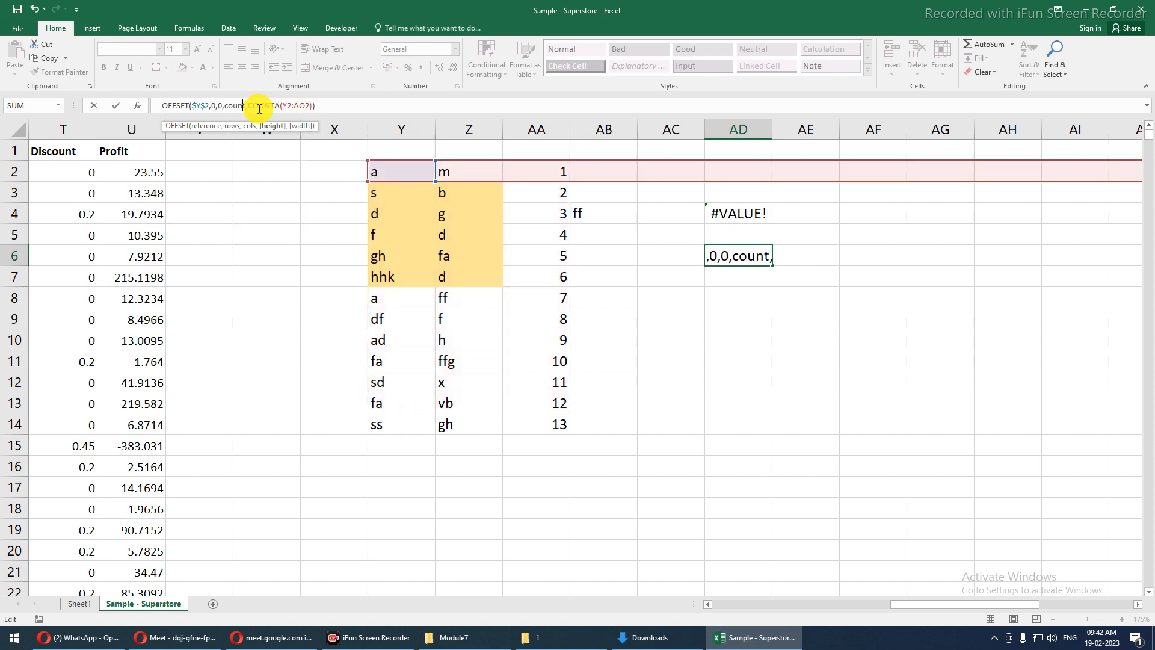
type("a")
key("Tab")
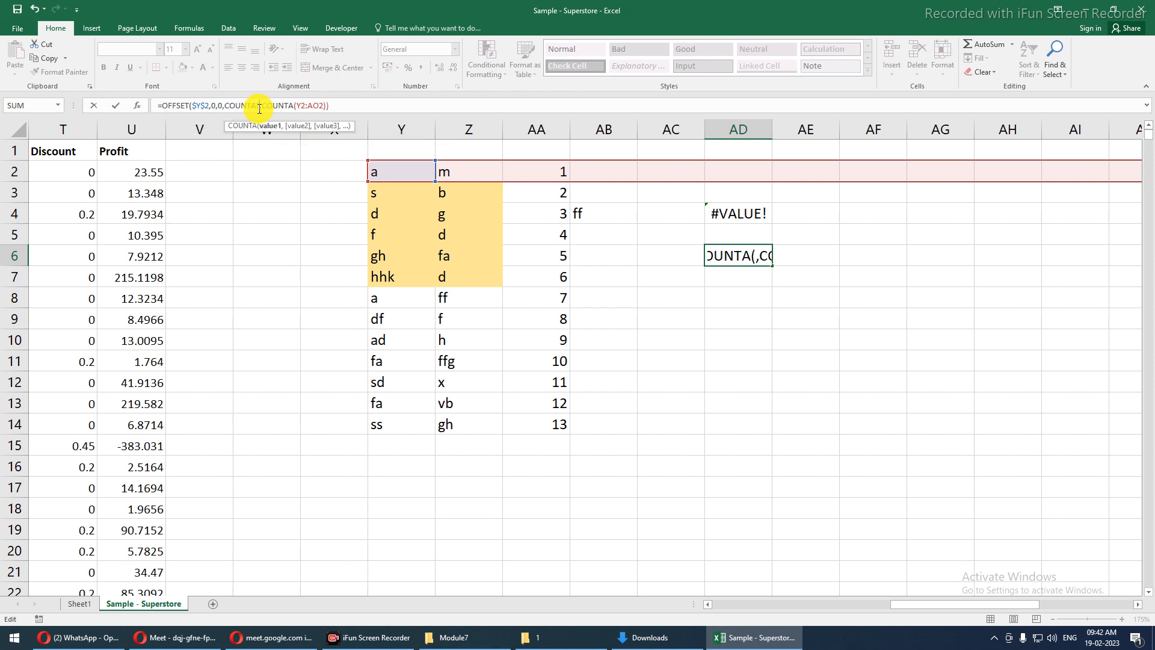
left_click(387, 127)
type(")")
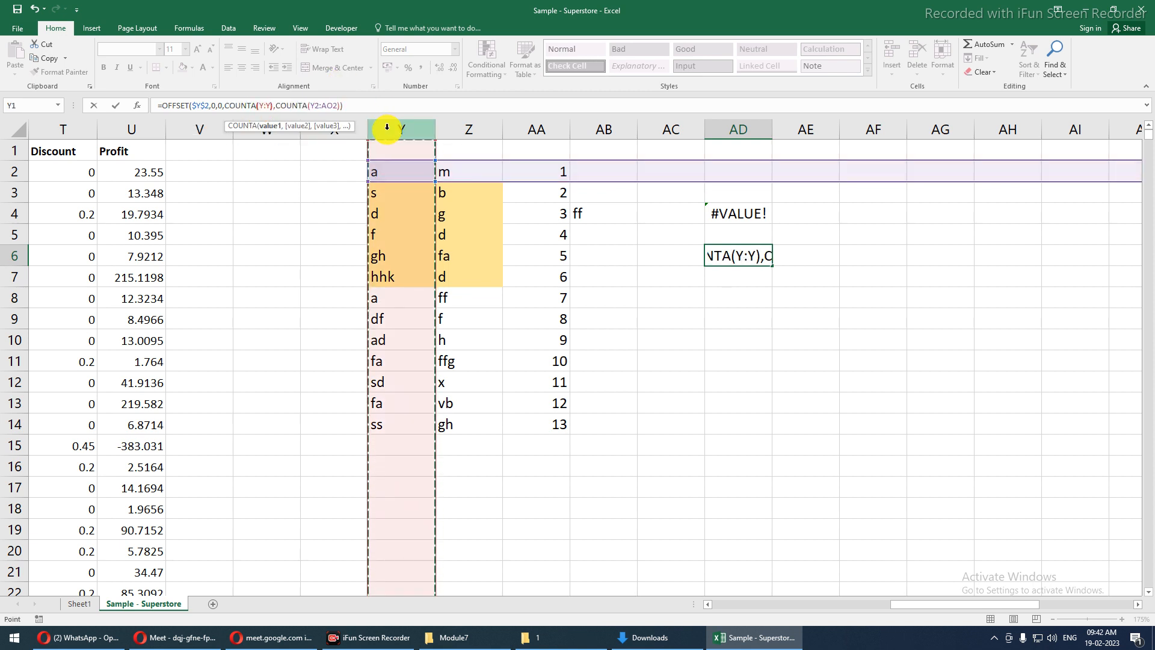
type("+1")
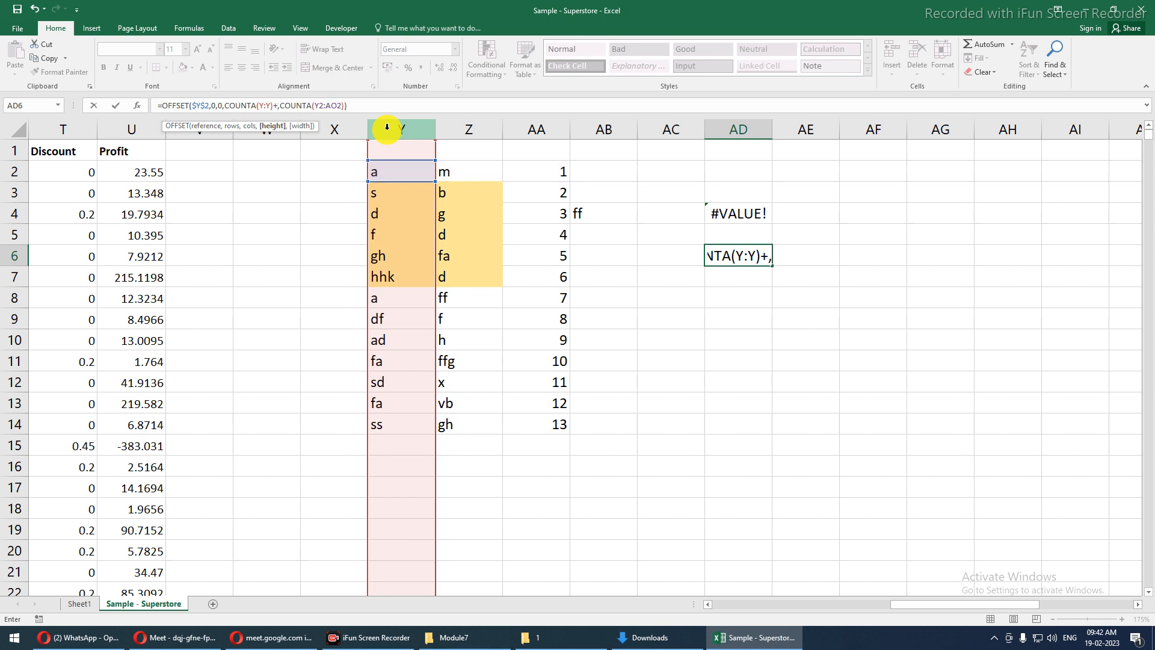
key("Return")
key("Up")
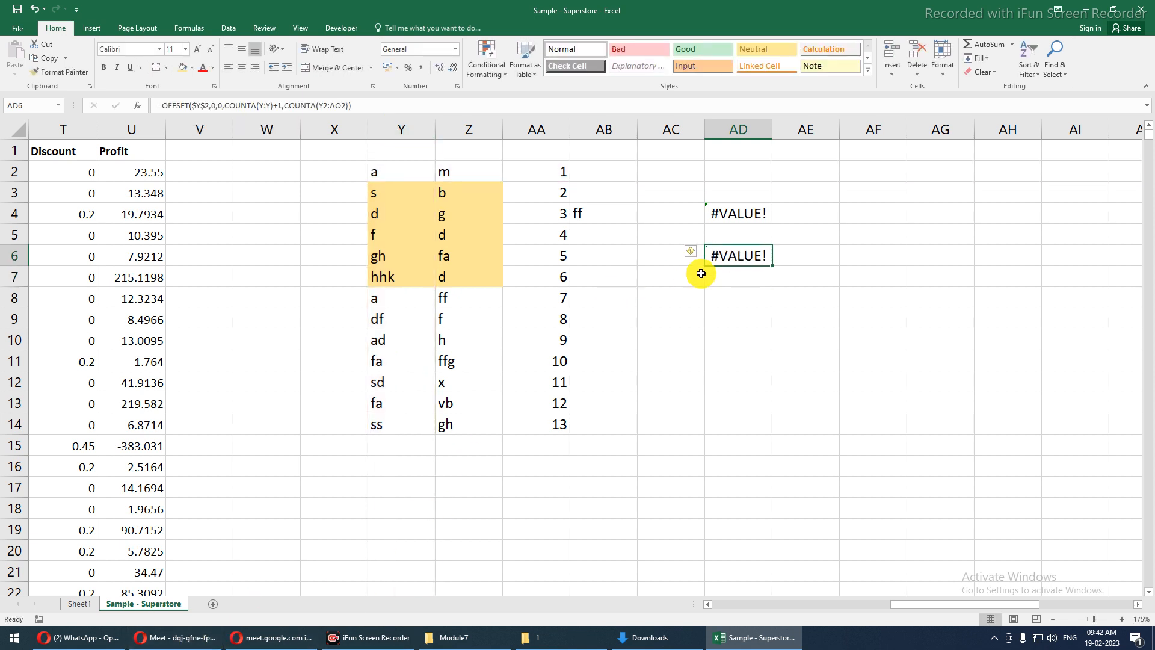
- Fill the last data row Y14:AA14 down into rows 15 and 16 to extend the data range
left_click_drag(373, 172, 526, 423)
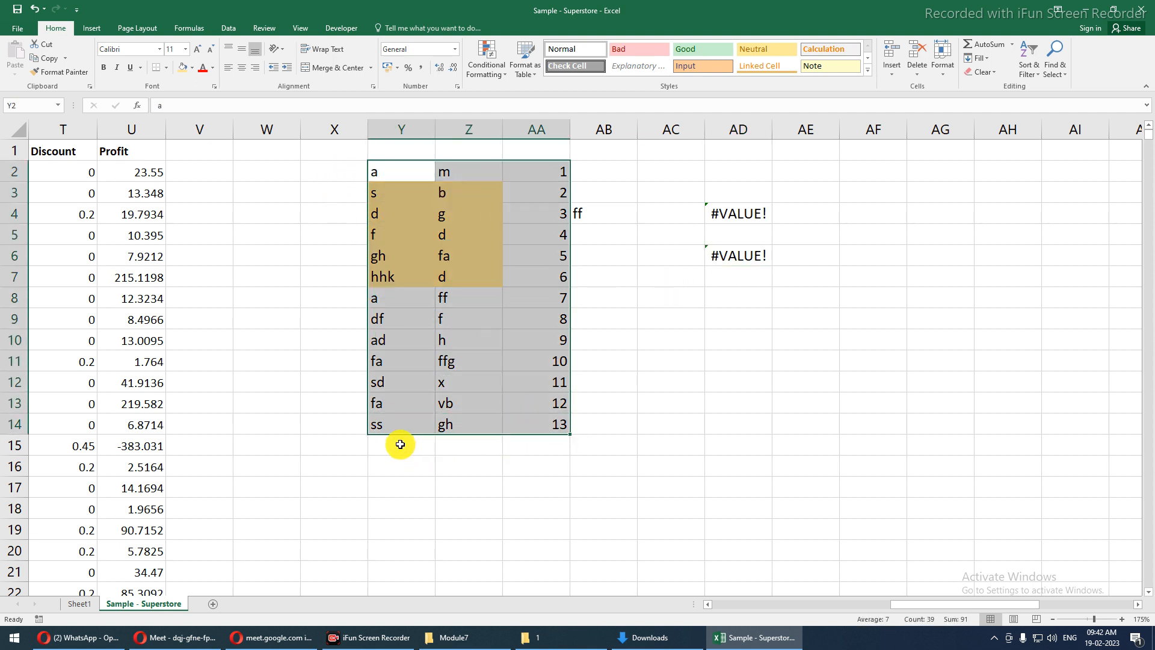
left_click_drag(379, 421, 532, 457)
key("ctrl+d")
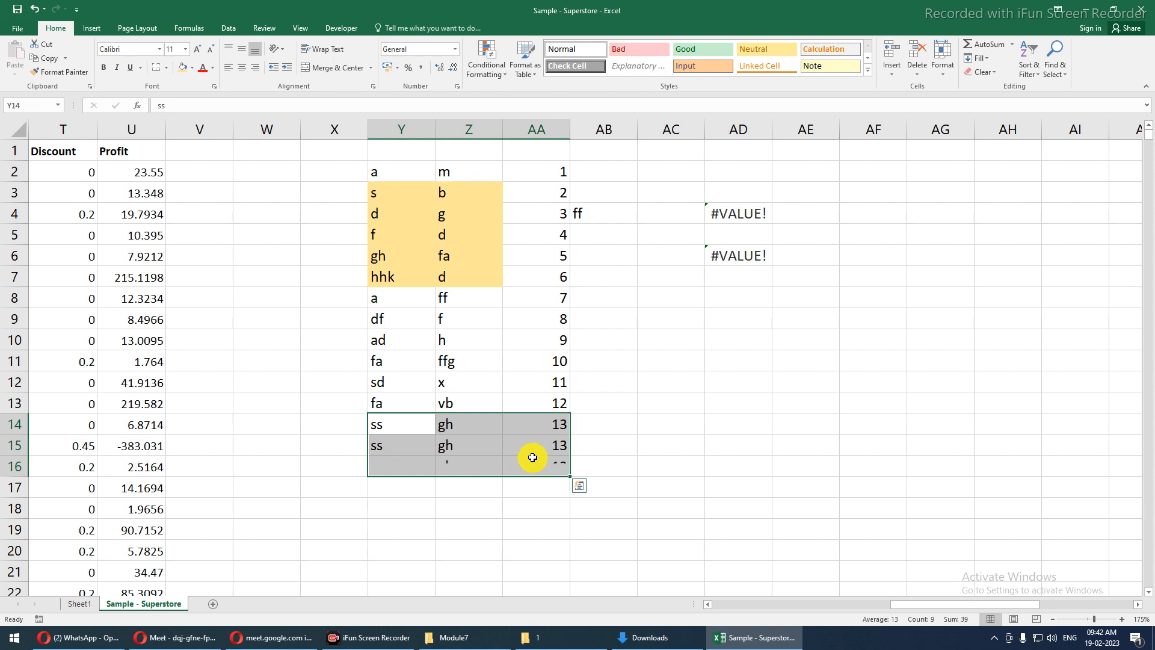
- Make both COUNTA references in AD6's OFFSET formula absolute, as $Y:$Y and $Y$2:$AO$2
left_click(732, 255)
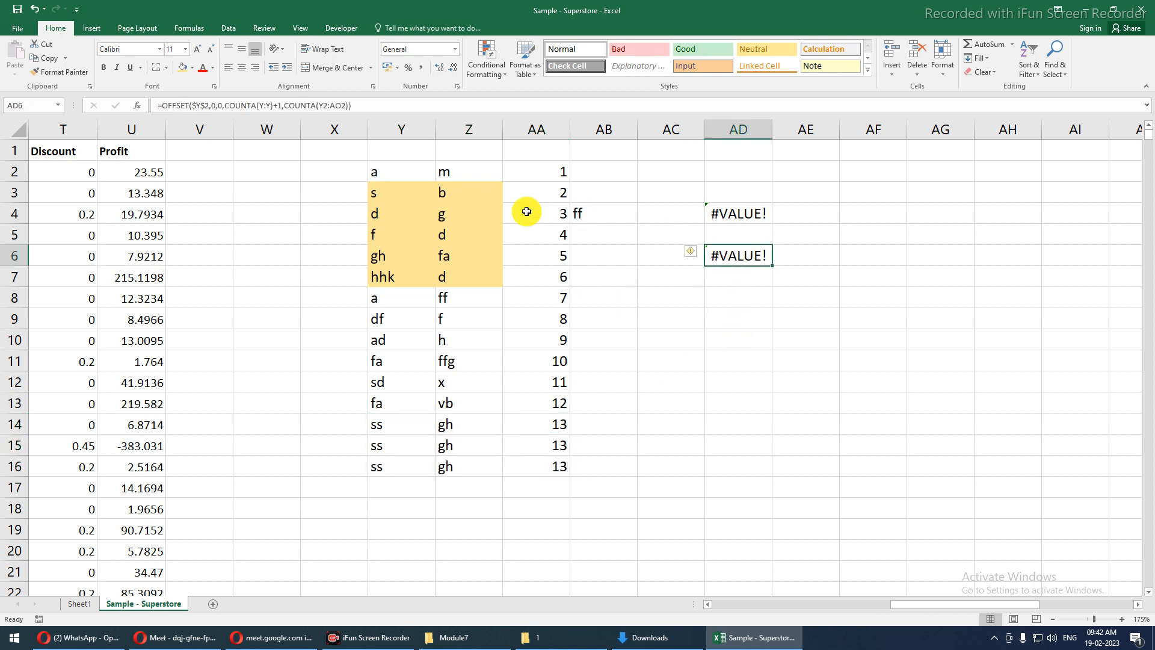
left_click(265, 106)
double_click(273, 106)
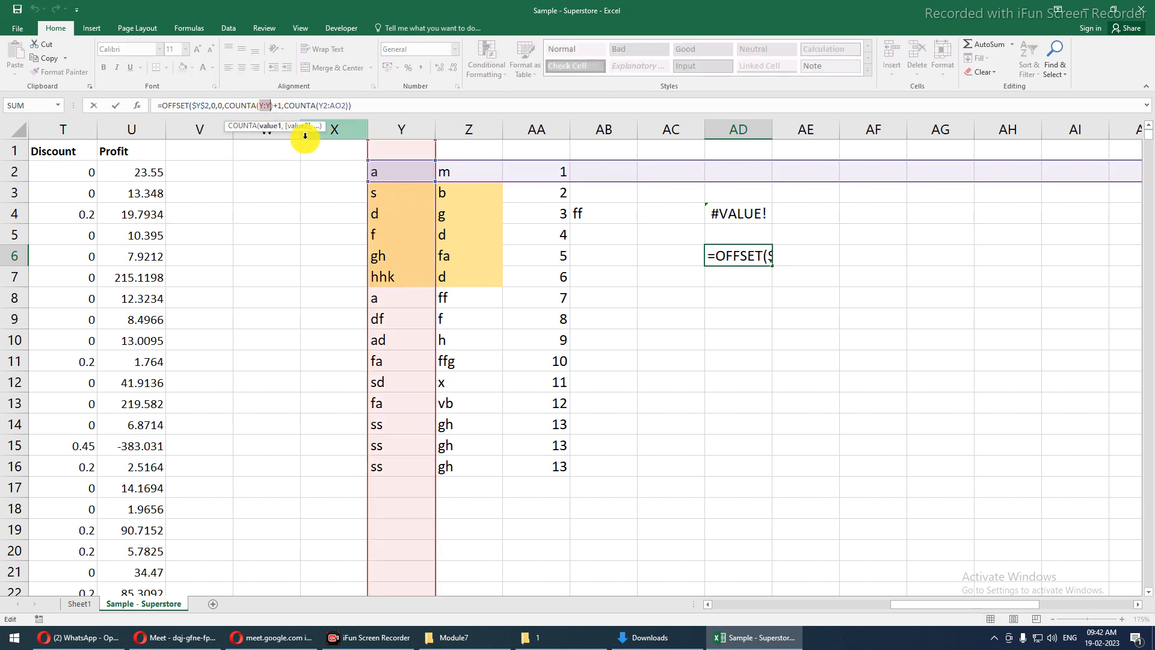
key("F4")
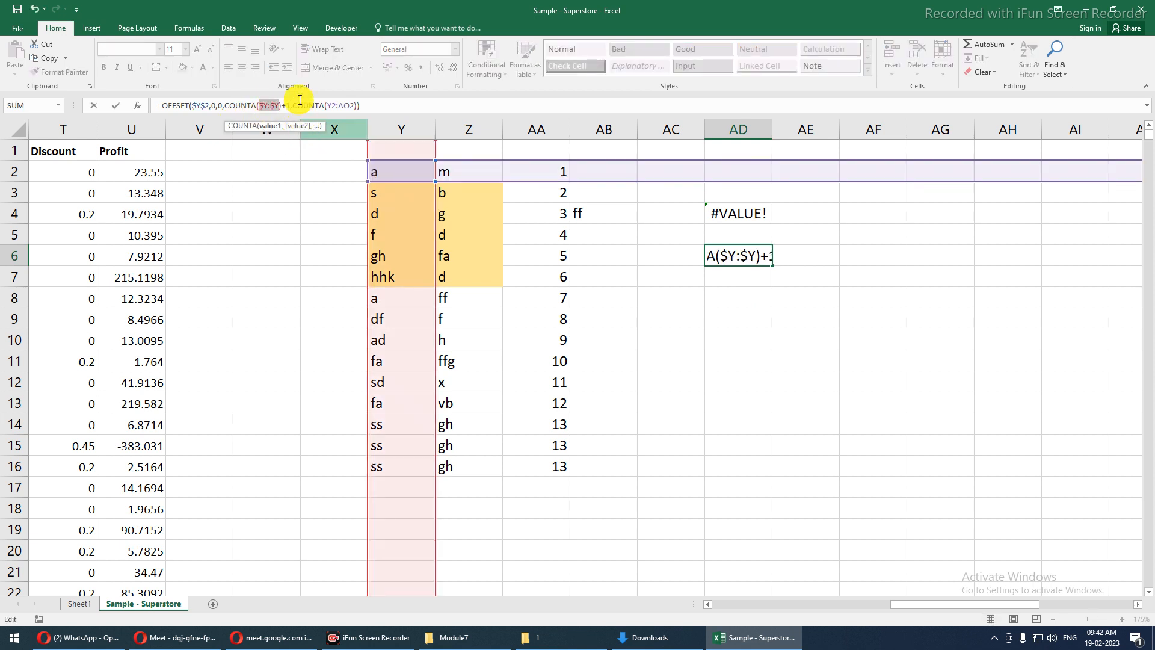
left_click_drag(328, 106, 354, 106)
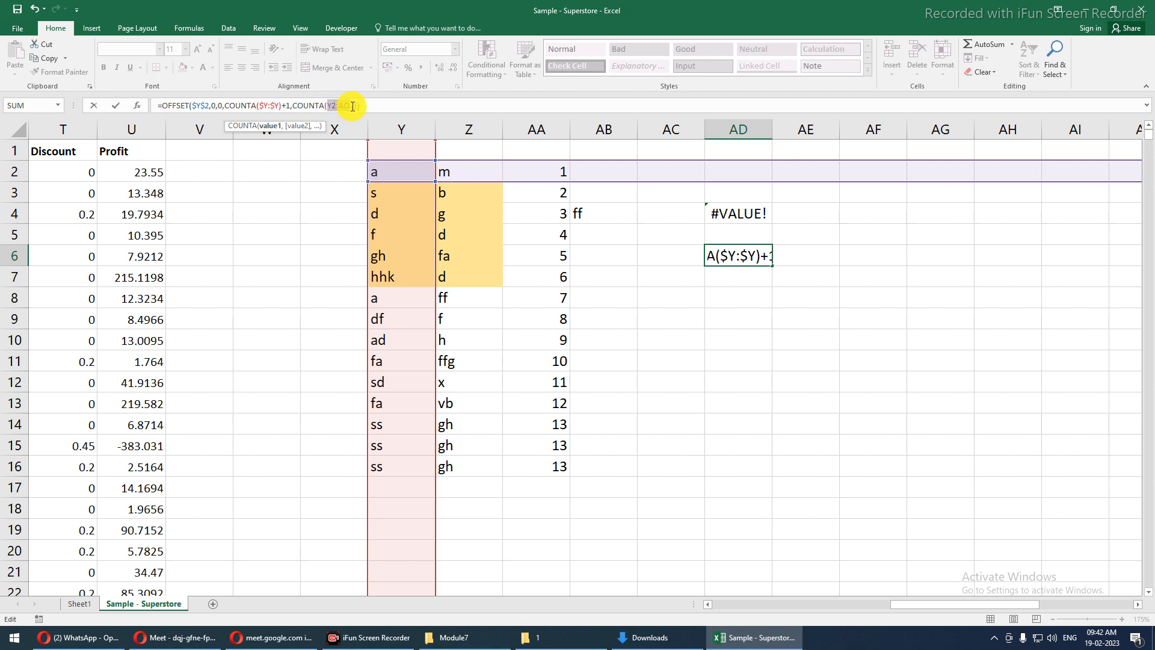
key("F4")
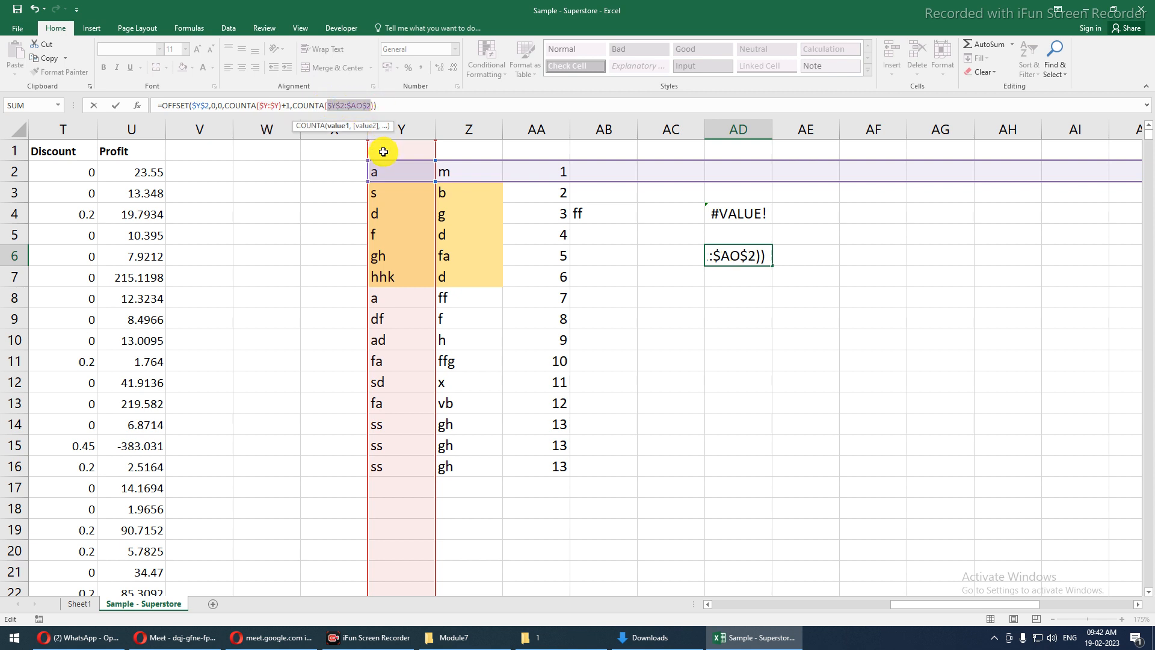
- Commit AD6's OFFSET formula, evaluate the whole expression in place to preview its array, and leave the formula intact
key("ctrl+Return")
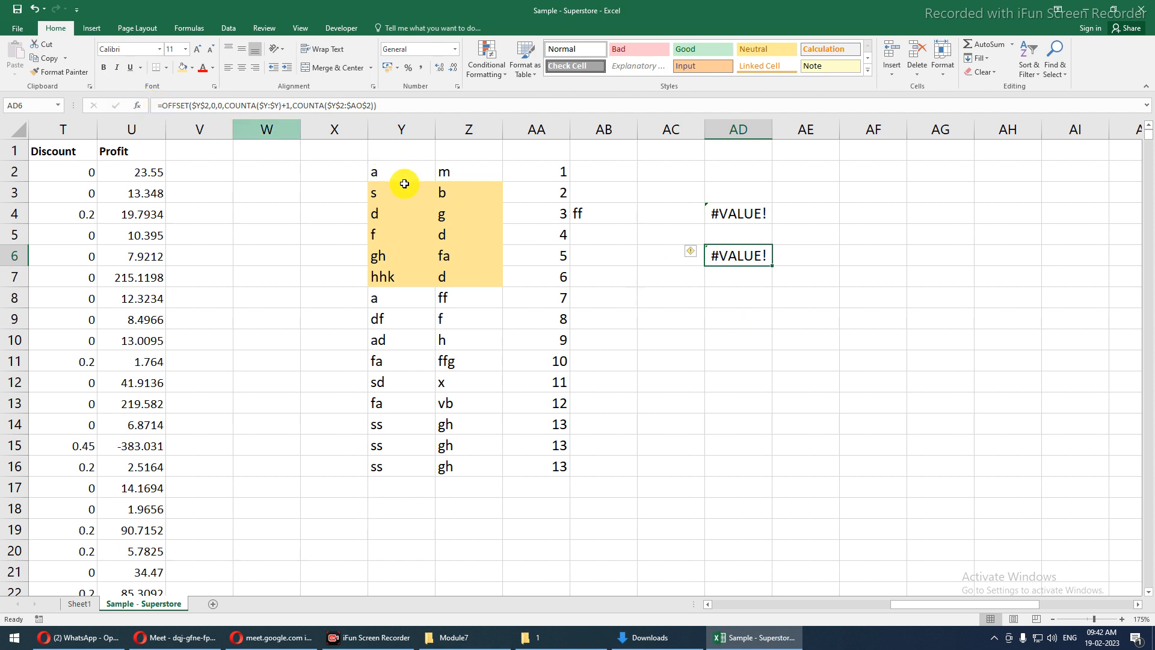
key("F2")
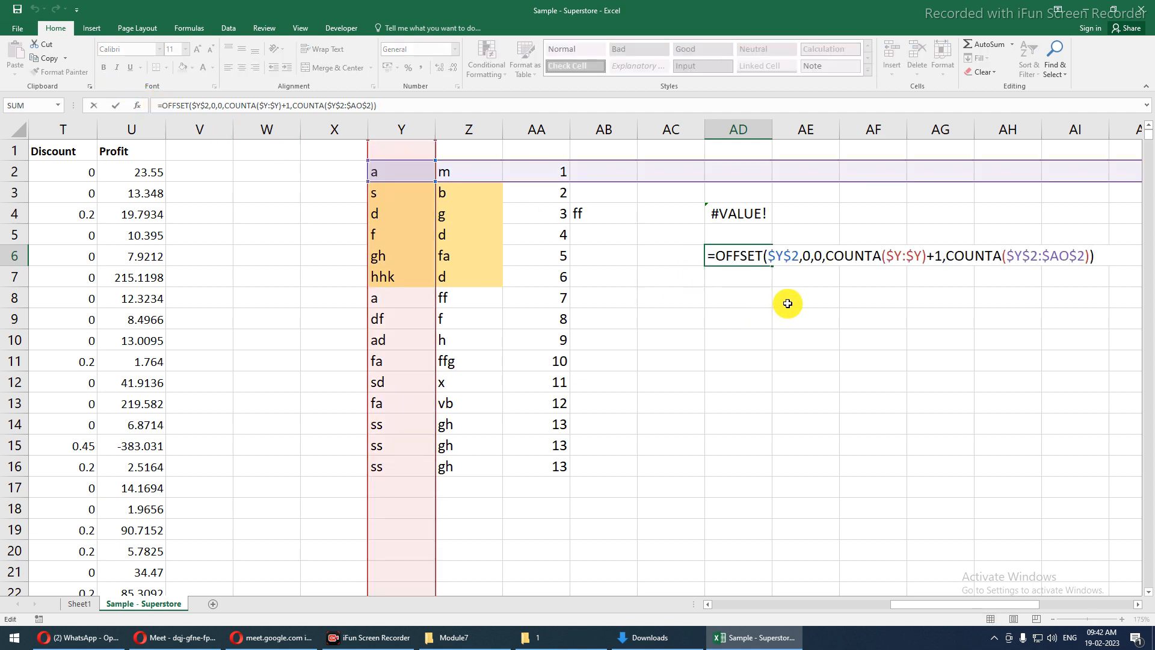
left_click_drag(714, 254, 1050, 271)
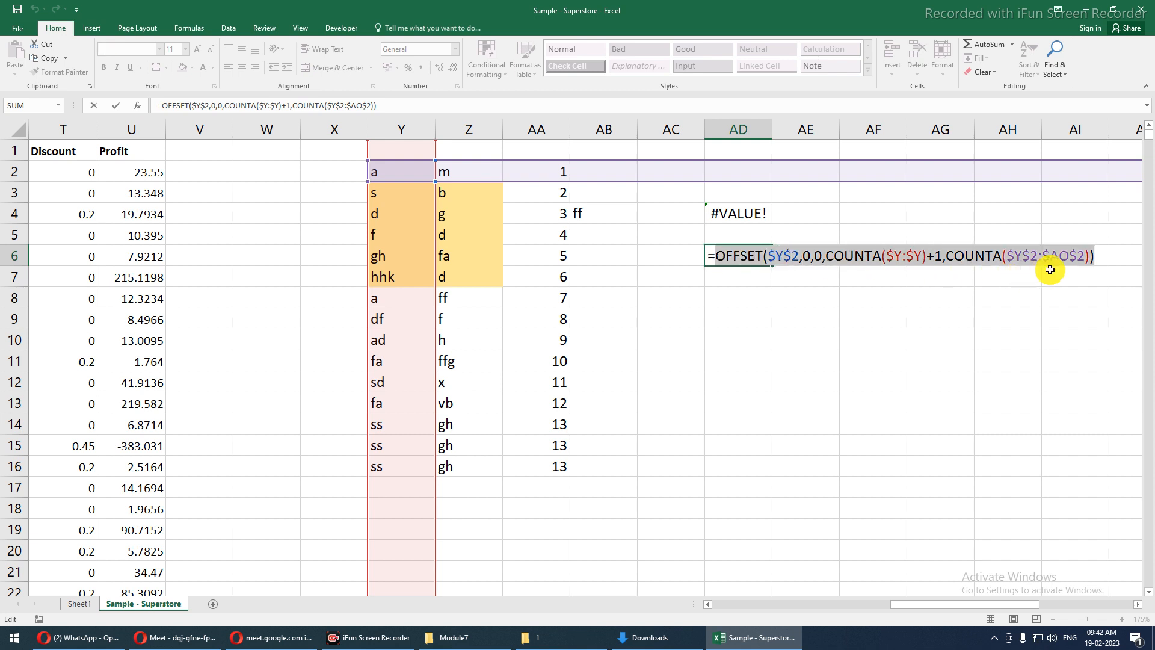
key("F9")
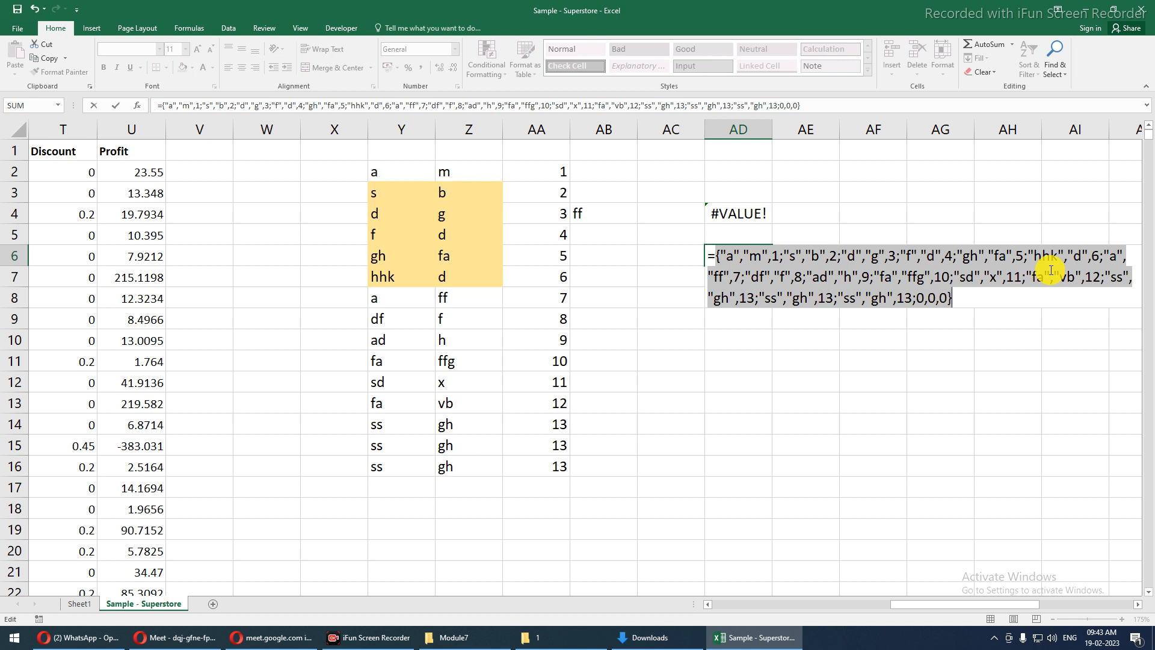
key("Escape")
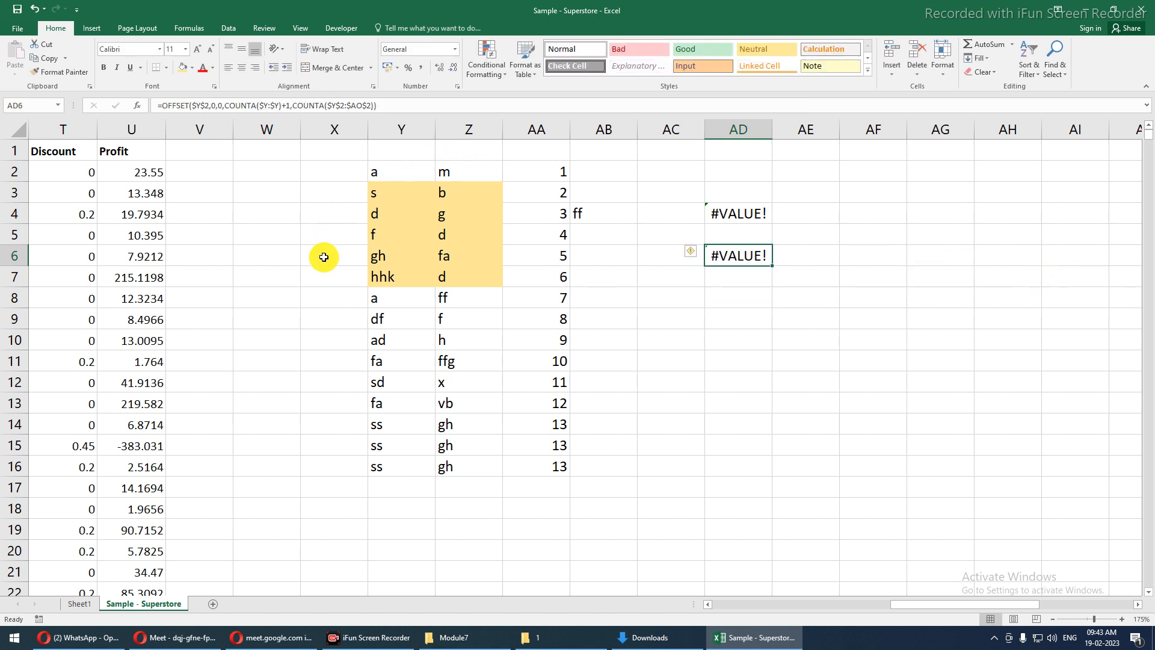
- Add a new worksheet and enter the headers Name in A1 and Jan in B1
left_click(210, 607)
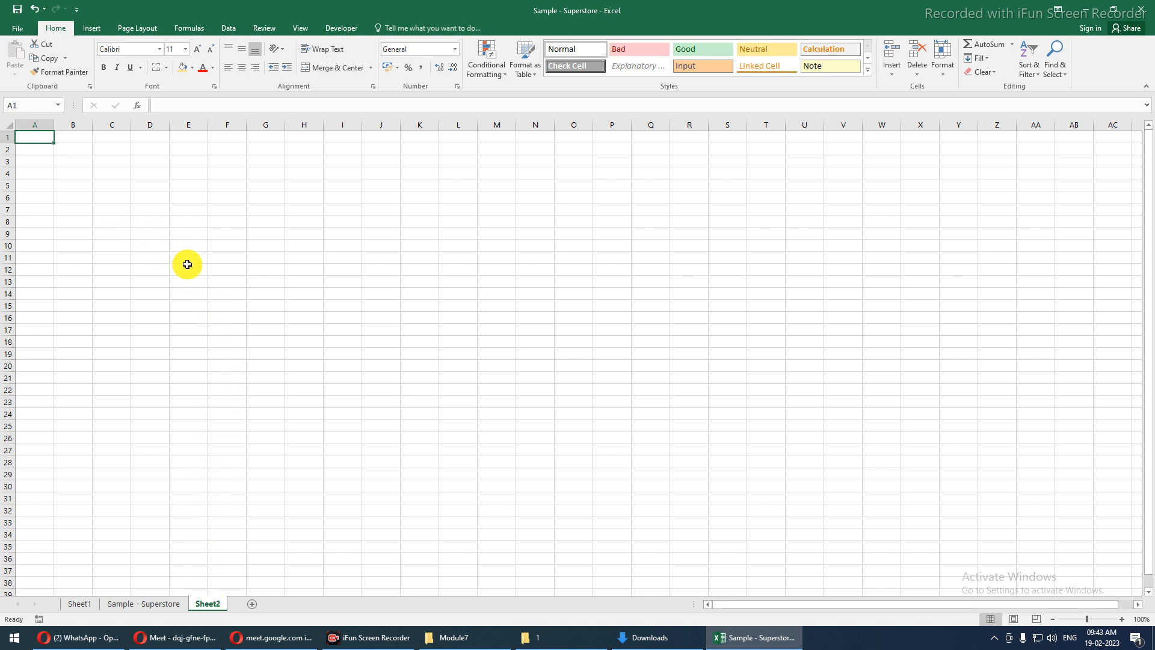
scroll(207, 325, "up", 3, "ctrl")
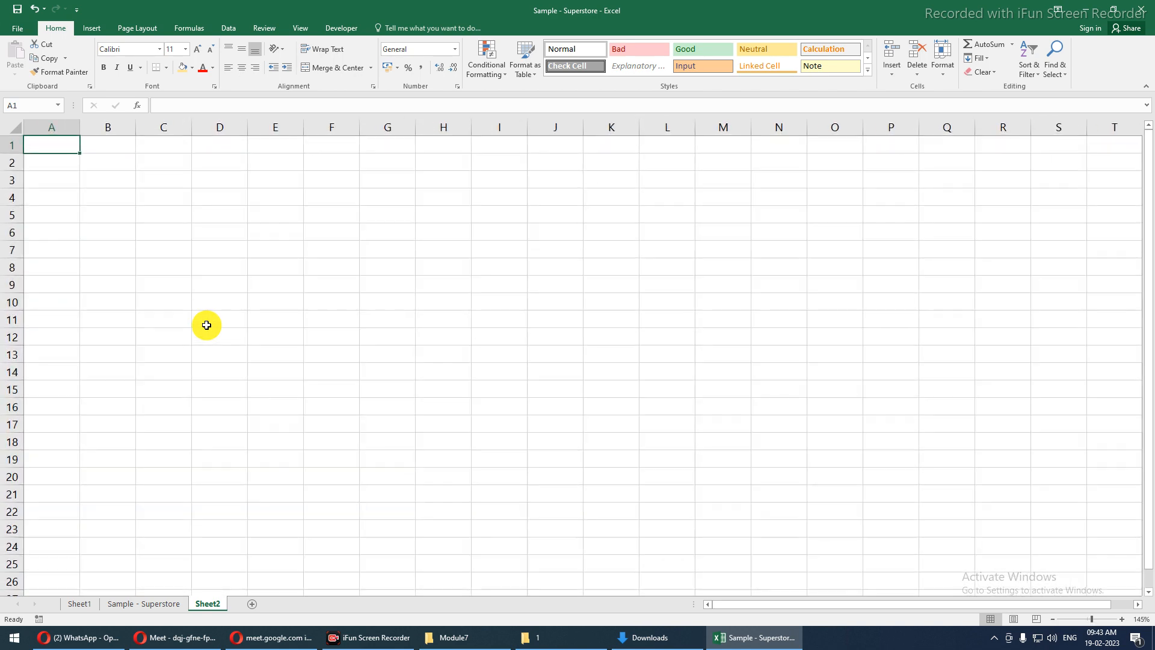
scroll(207, 324, "up", 3, "ctrl")
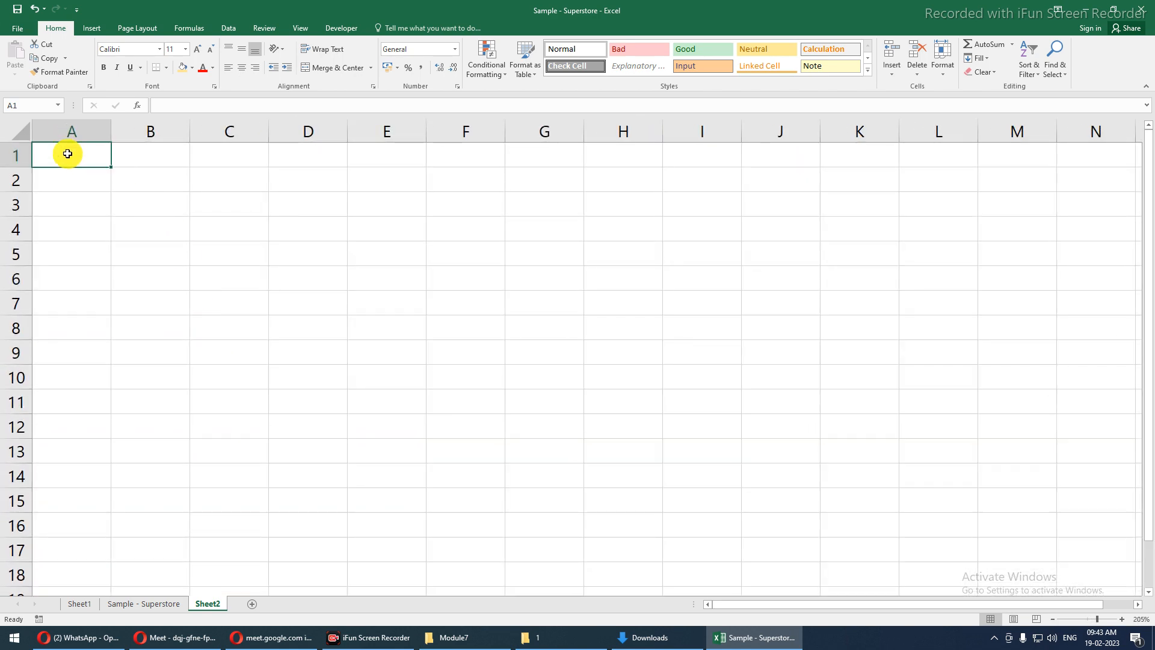
type("Name")
key("Tab")
type("Jan")
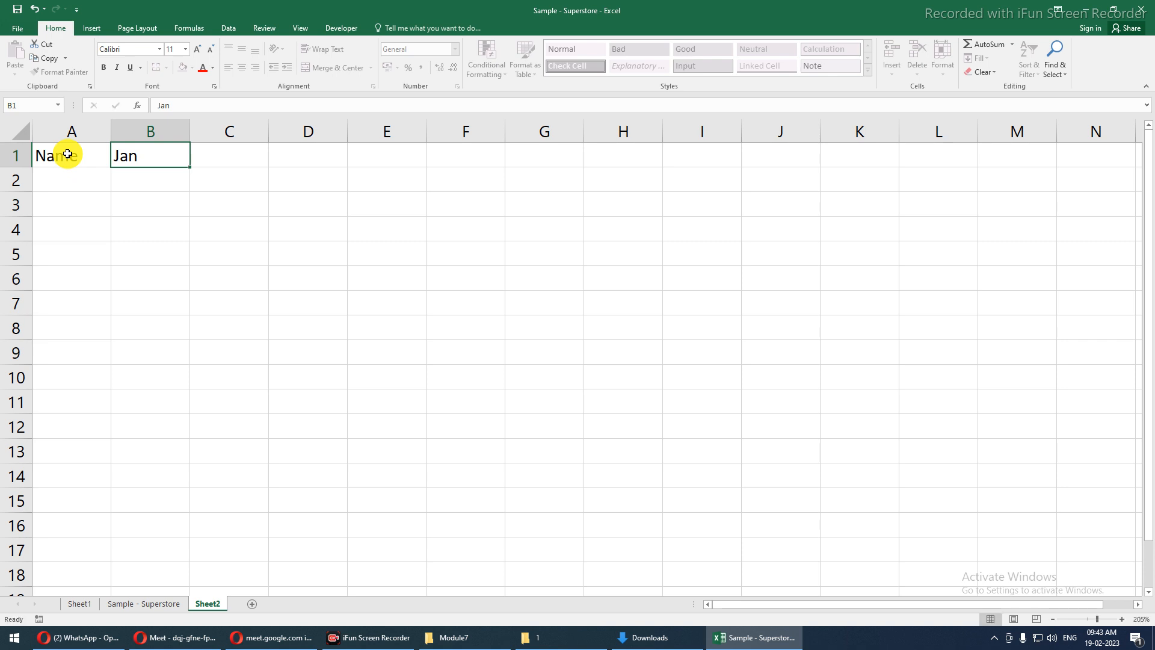
key("Return")
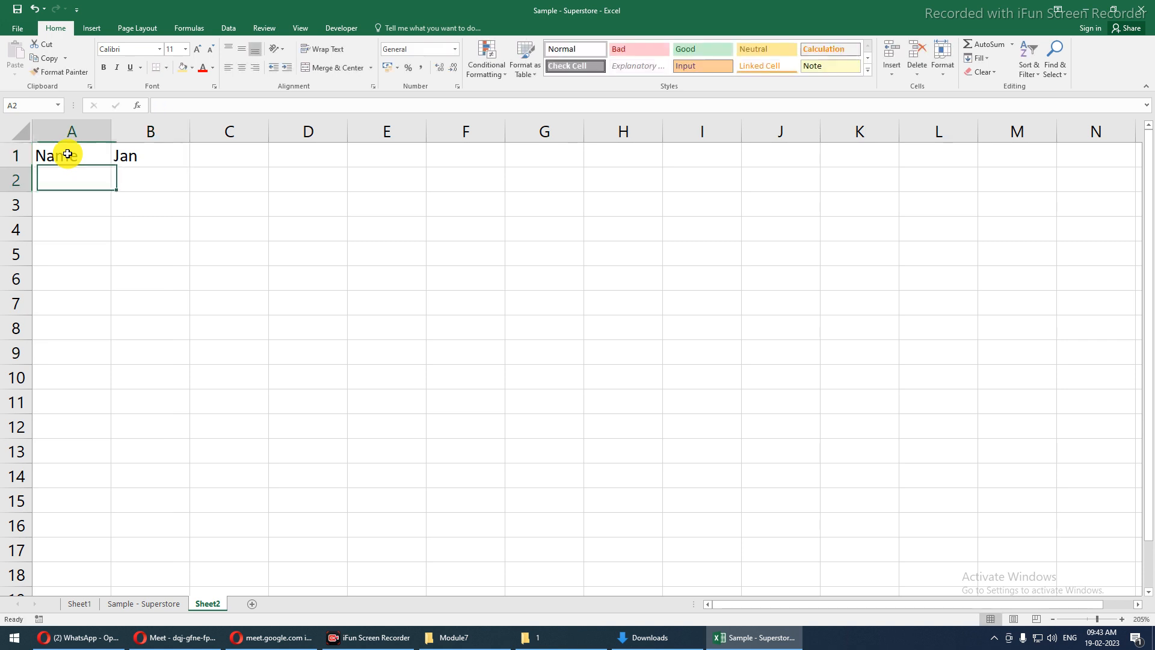
- Fill the Name column in A2:A8 with the letters a through g
type("a")
key("Return")
type("b")
key("Return")
type("c")
key("Return")
type("d")
key("Return")
type("e")
key("Return")
type("f")
key("Return")
type("g")
key("Return")
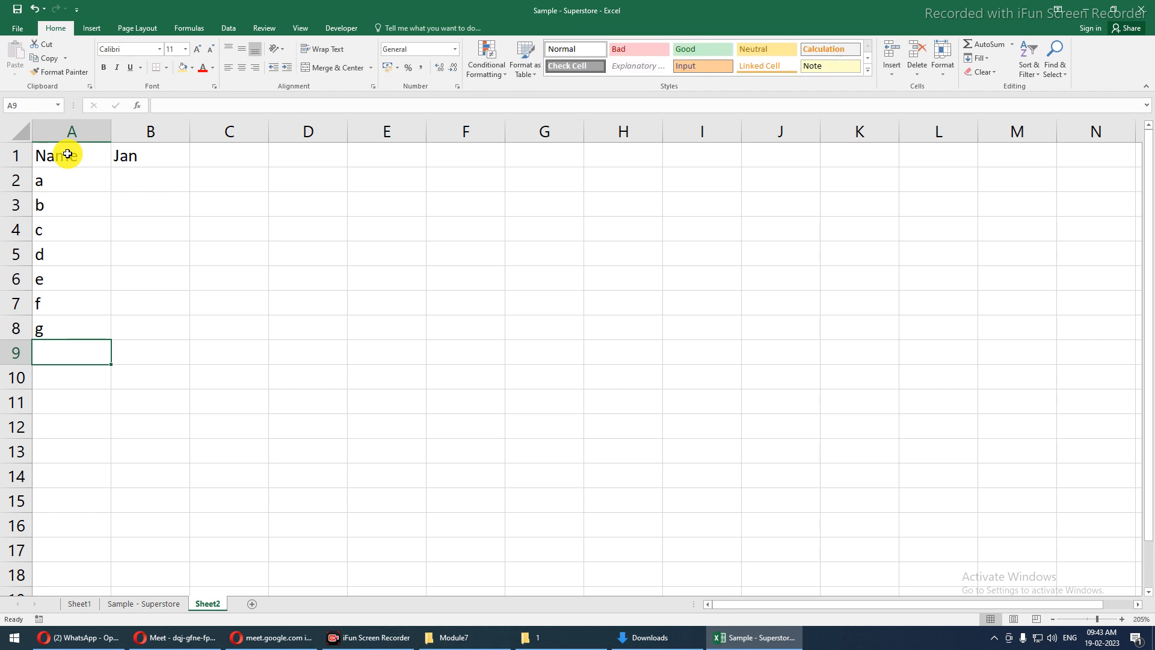
- Enter =RANDBETWEEN(1,20) in B2 and fill it down the Jan column to B8
left_click(133, 191)
type("=ra")
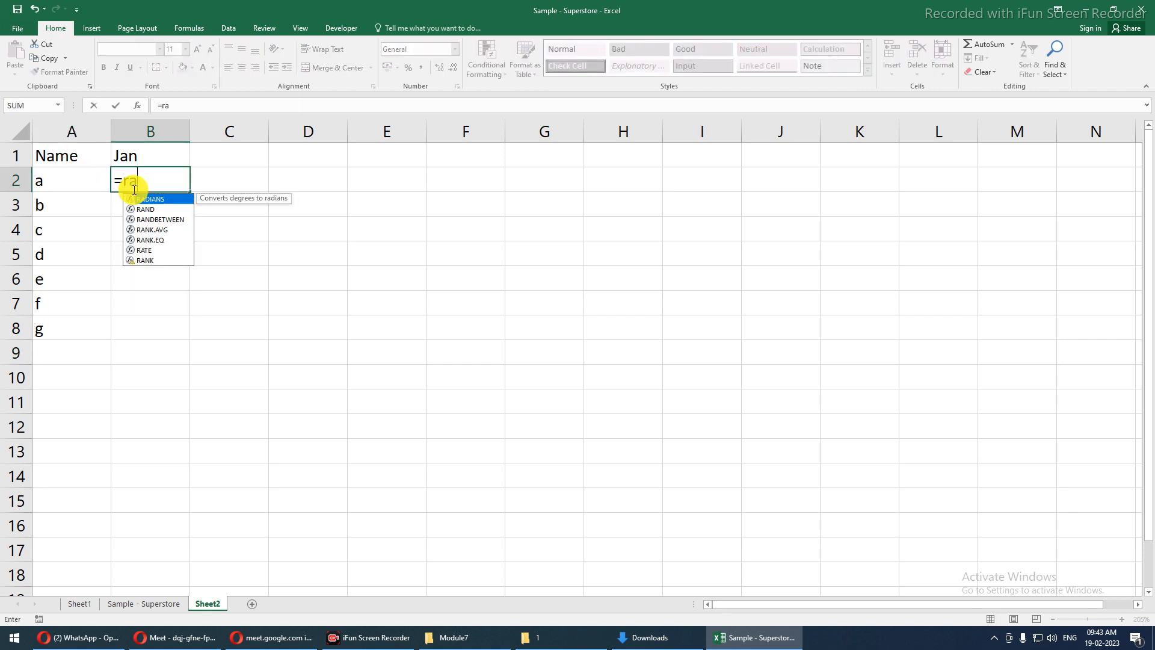
type("ndb")
key("Tab")
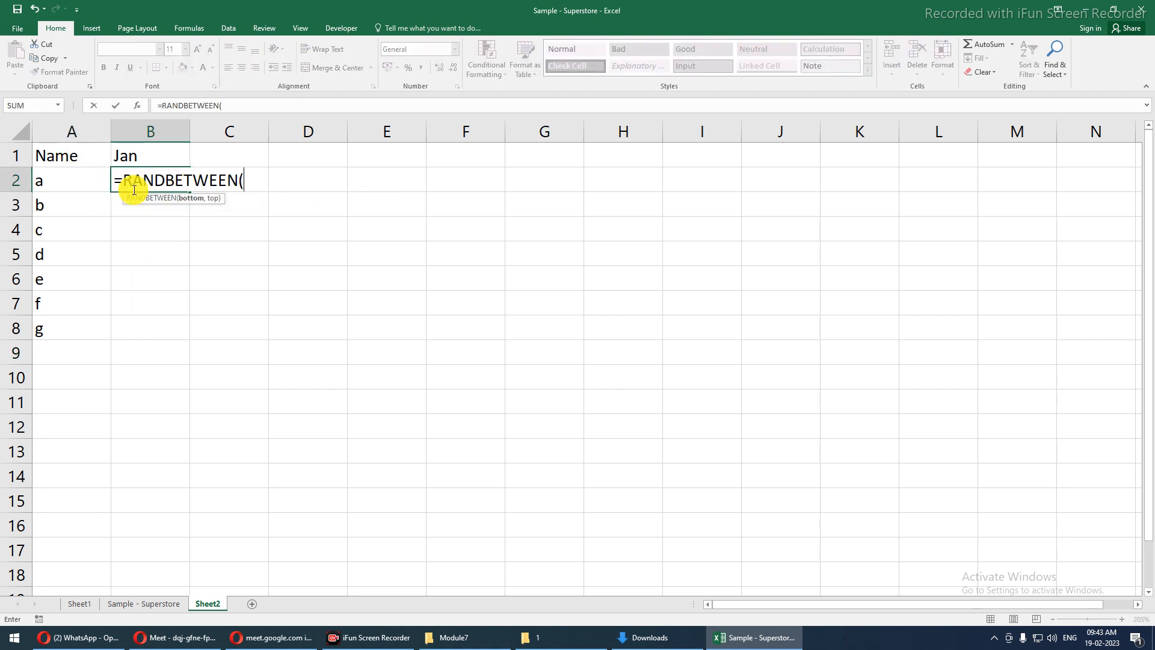
type("1,20)")
key("Return")
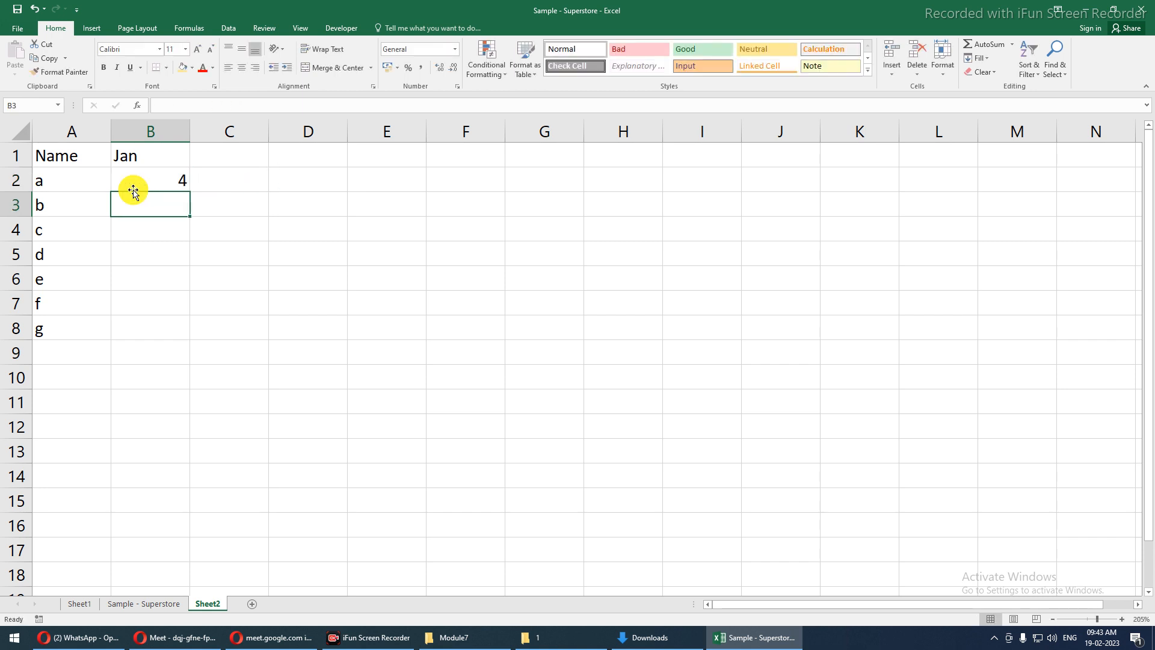
left_click(150, 159)
left_click(157, 182)
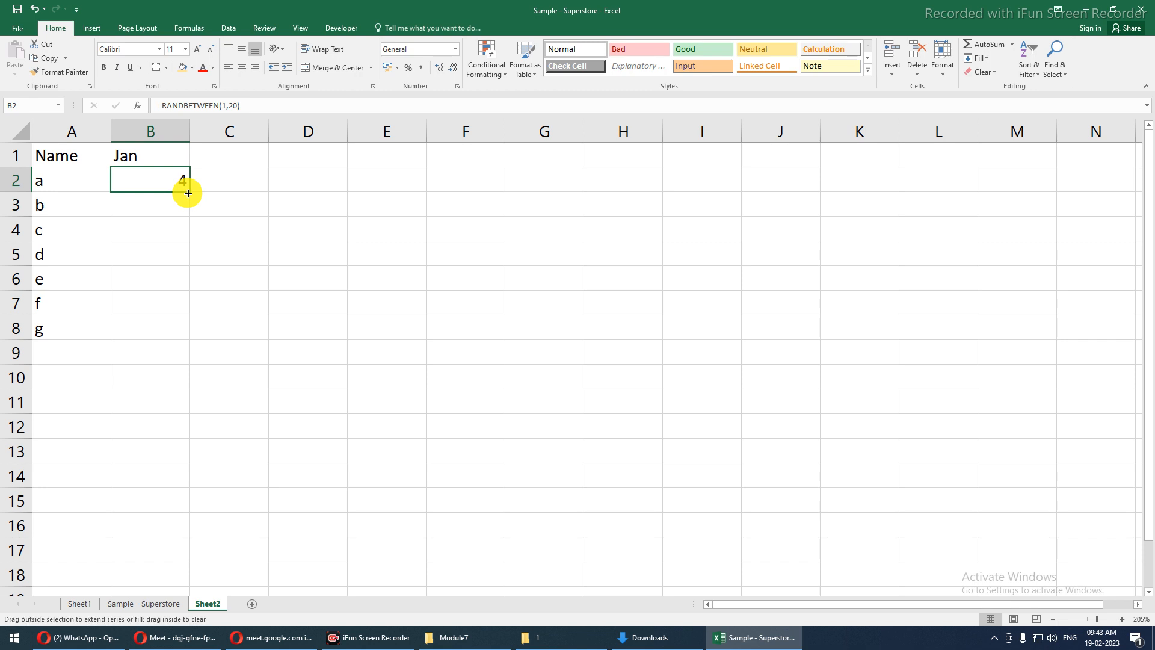
double_click(189, 191)
- Add the header Feb in C1 and fill C2:C8 with =RANDBETWEEN(1,20)
left_click(202, 160)
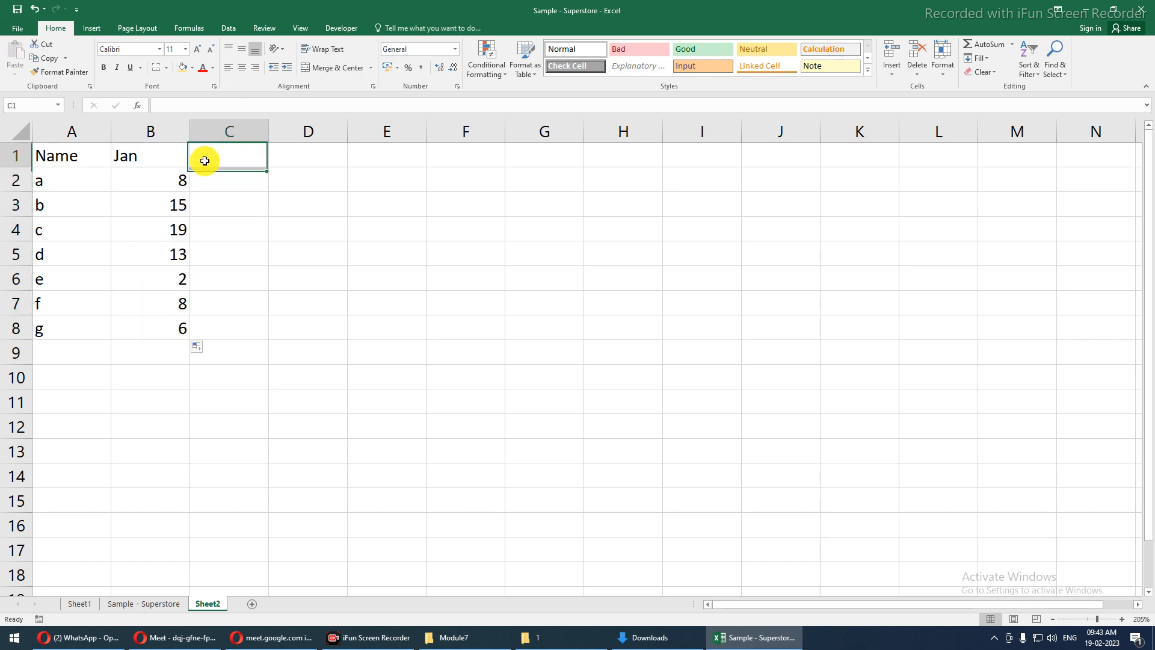
type("Feb")
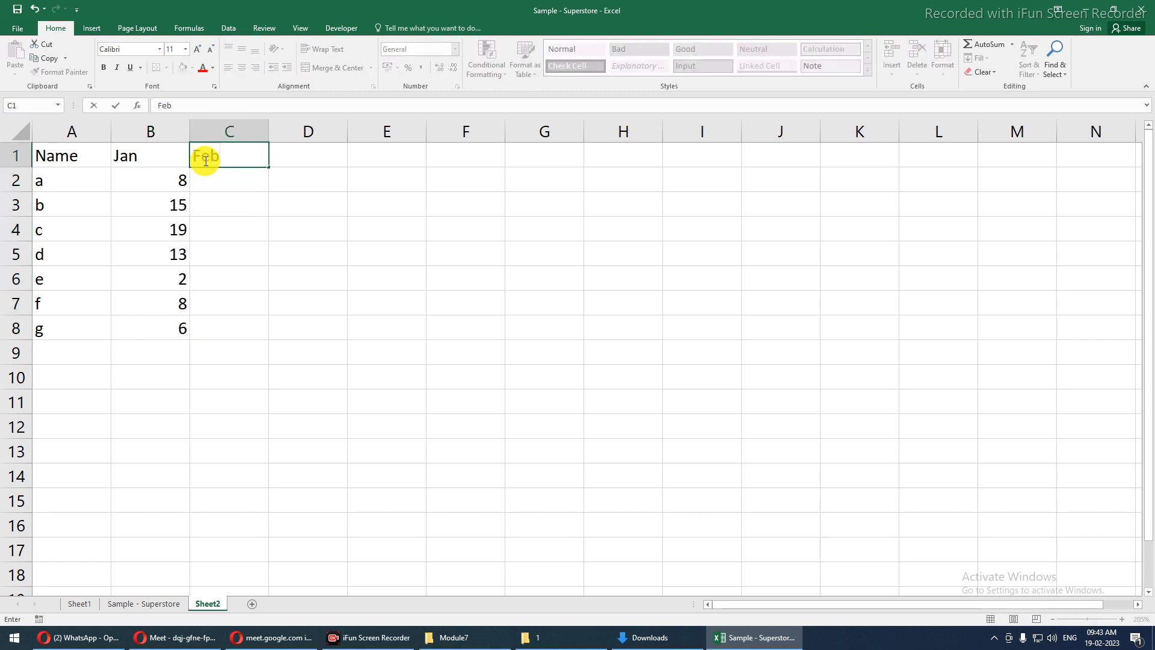
key("Return")
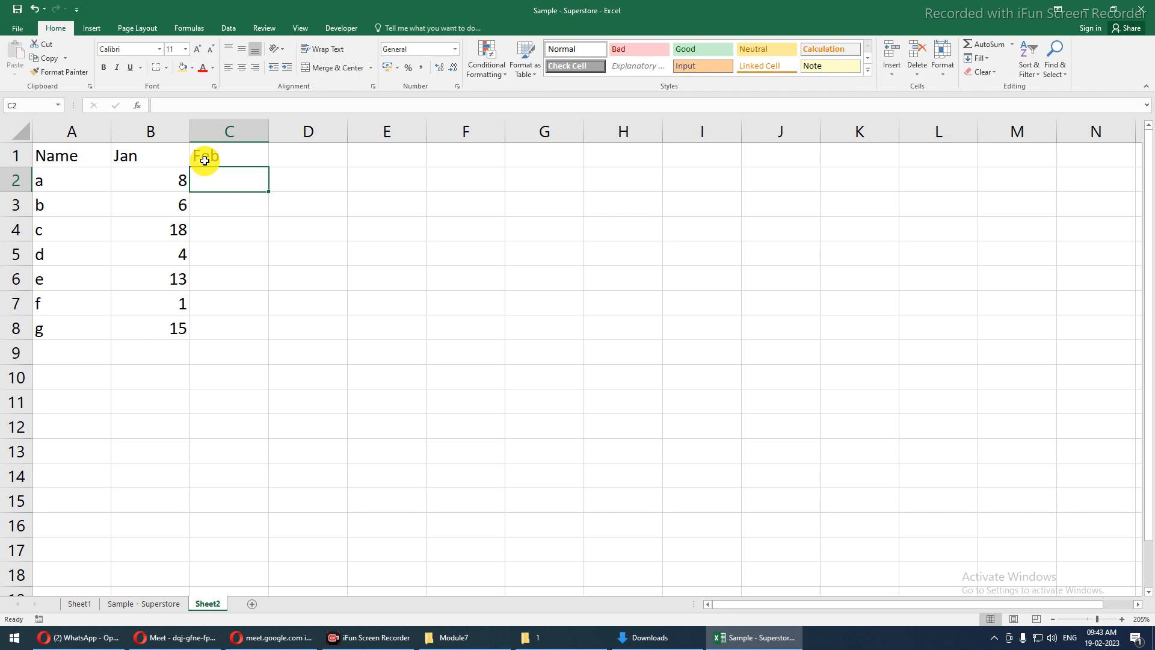
left_click_drag(211, 175, 202, 332)
key("F9")
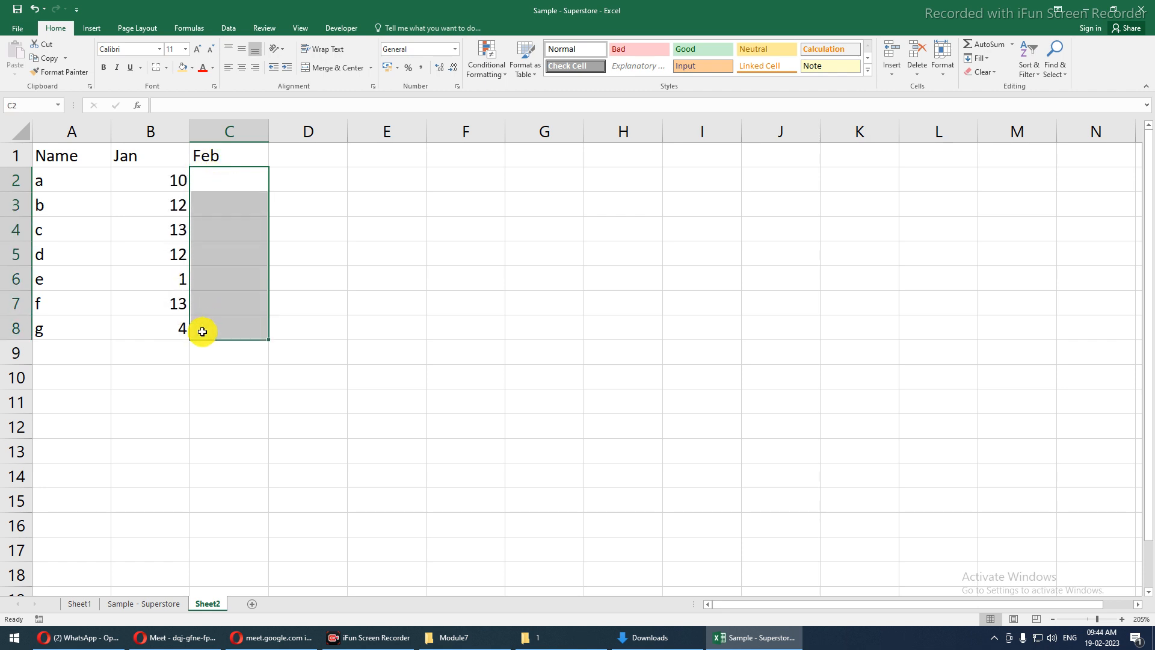
type("=RANDBETWEEN(1,20)")
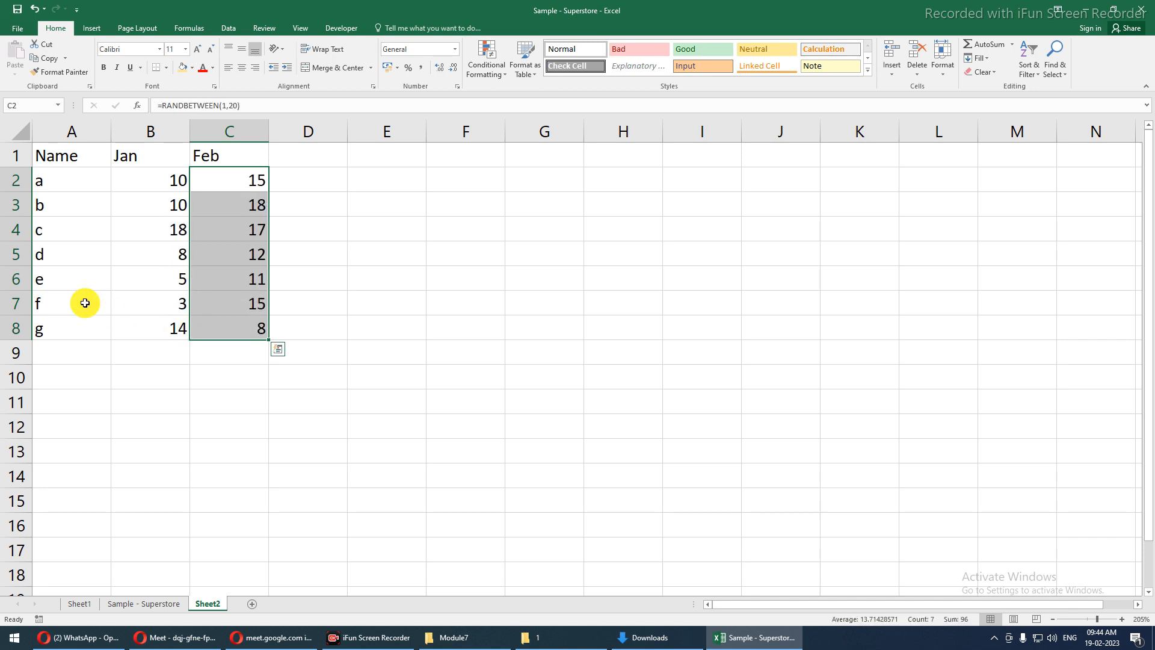
- Copy rows a to d in A2:C5 and paste them below the data starting at A9
left_click_drag(47, 180, 219, 317)
left_click_drag(56, 178, 215, 261)
key("ctrl+c")
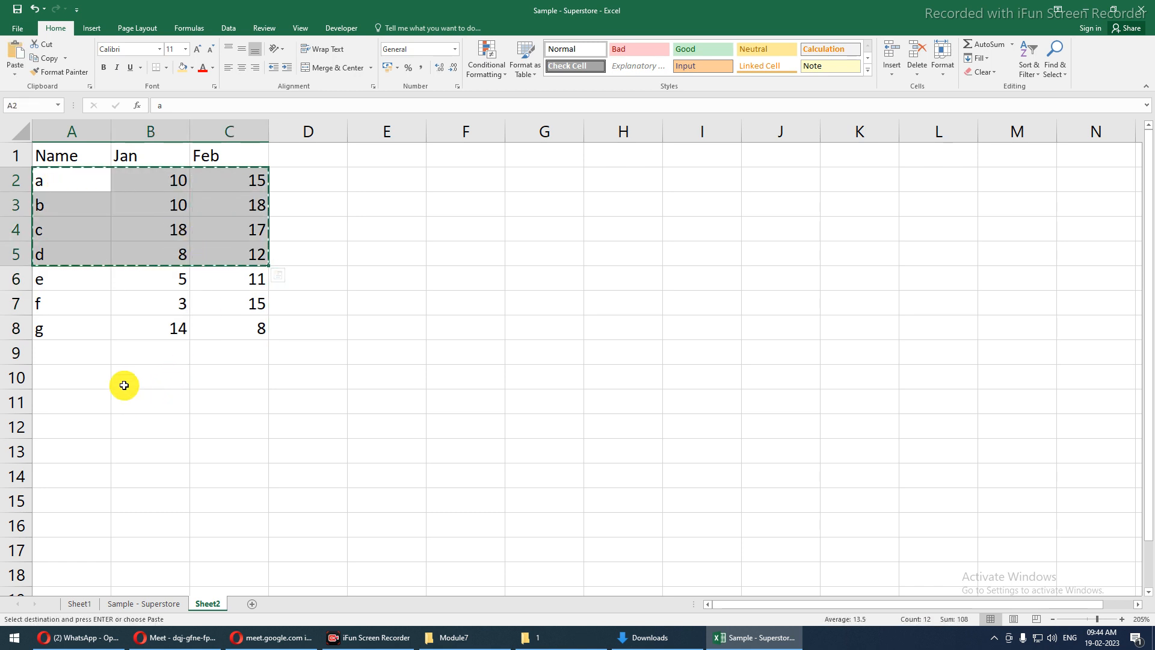
left_click(78, 345)
key("ctrl+v")
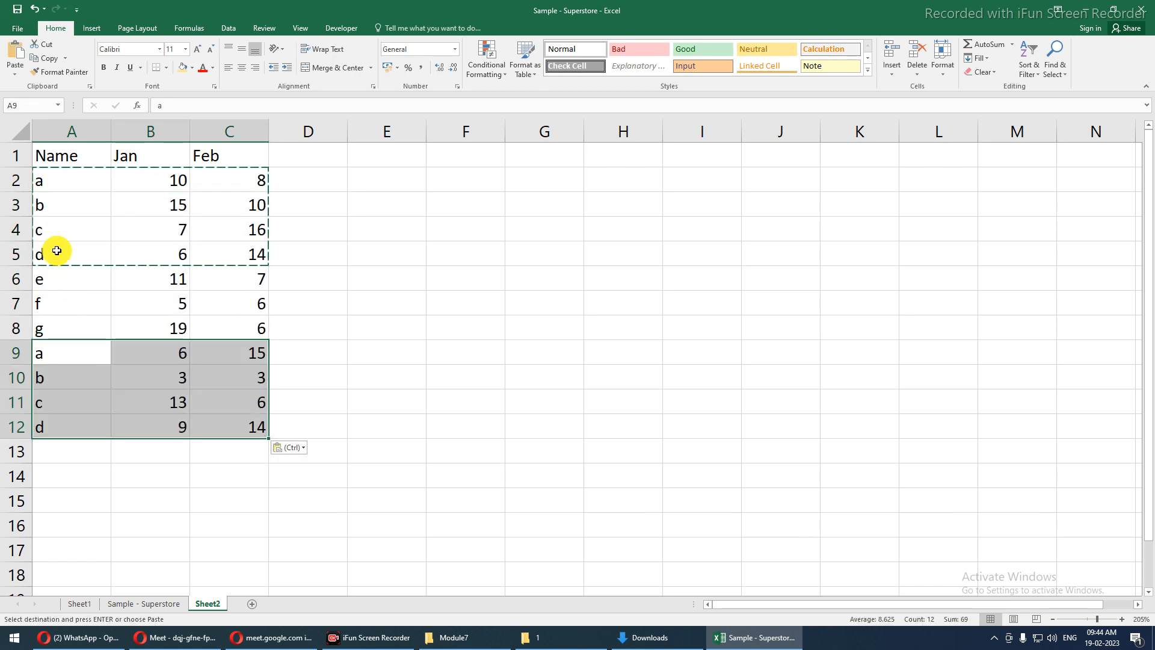
- Compare the two entries for name a in rows 2 and 9
left_click_drag(48, 185, 232, 186)
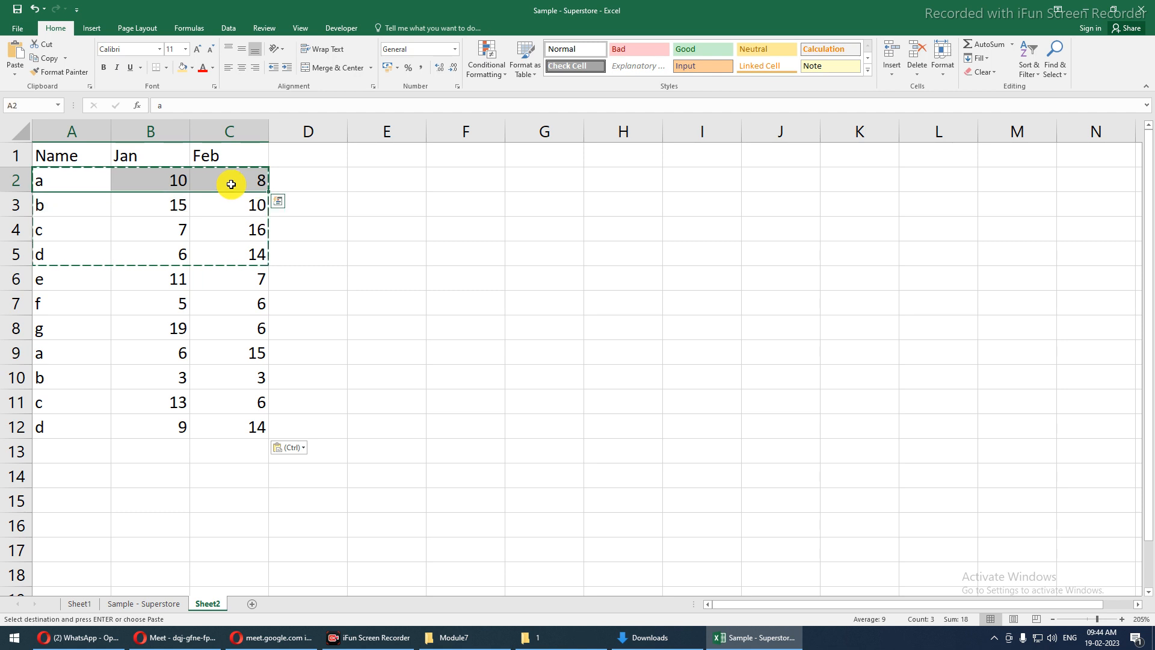
left_click_drag(73, 352, 224, 353)
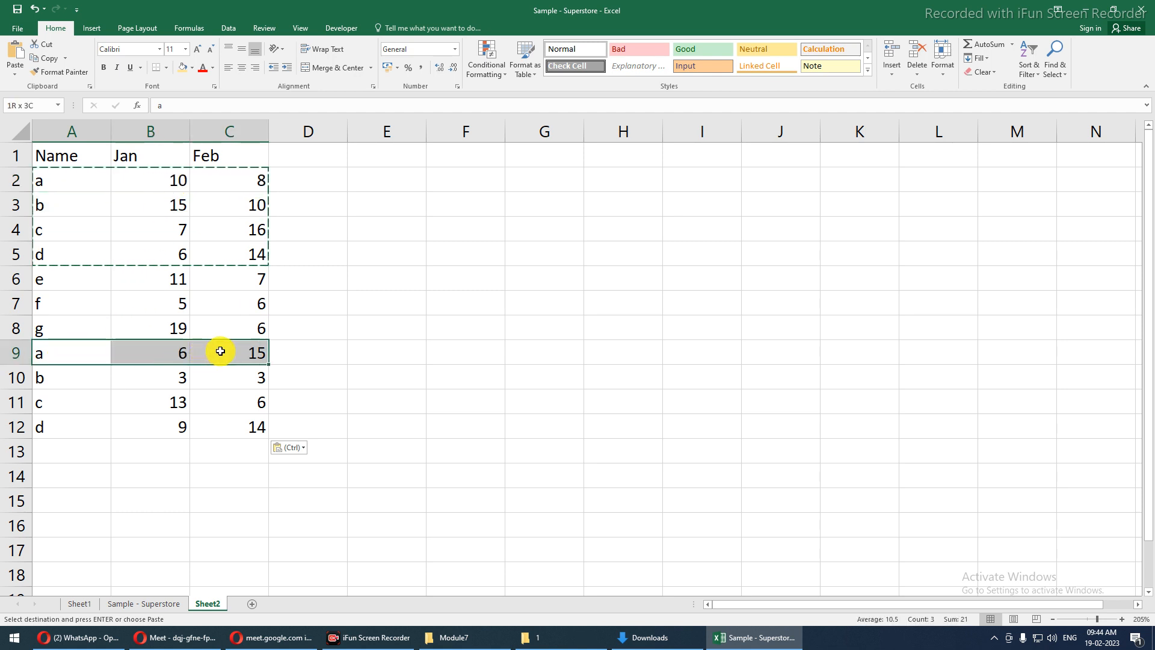
left_click_drag(67, 181, 174, 179)
left_click_drag(53, 355, 154, 359)
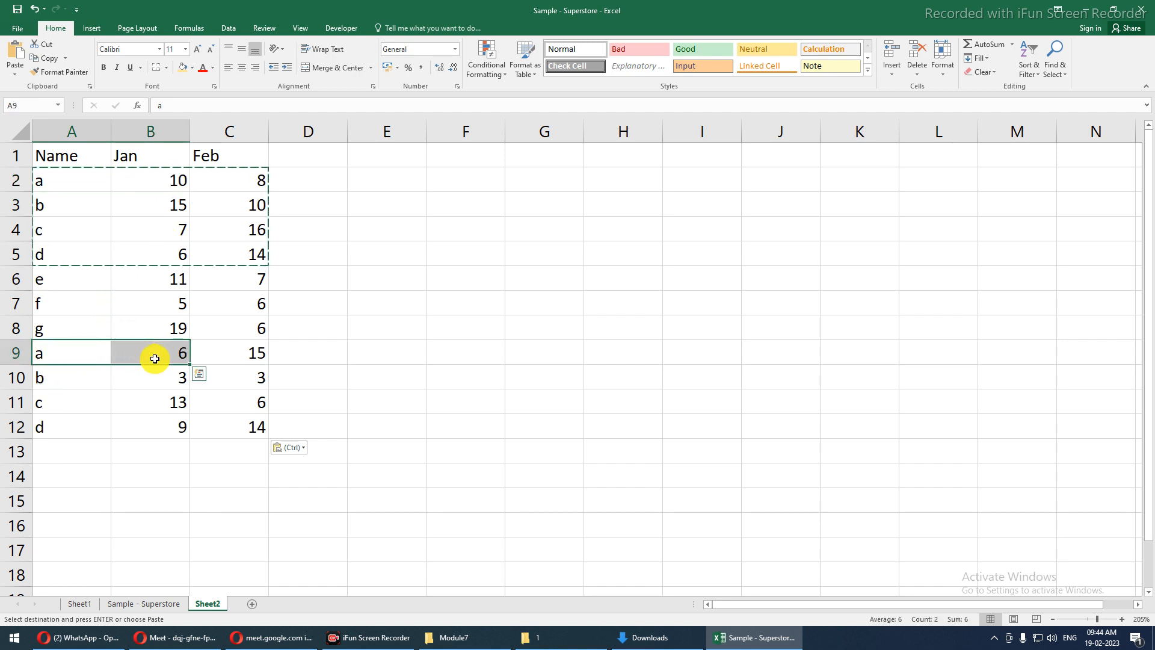
- Convert A1:C12 to static values by copying the range and pasting it over itself as Values
left_click_drag(78, 154, 237, 427)
key("ctrl+c")
key("ctrl+alt+v")
key("v")
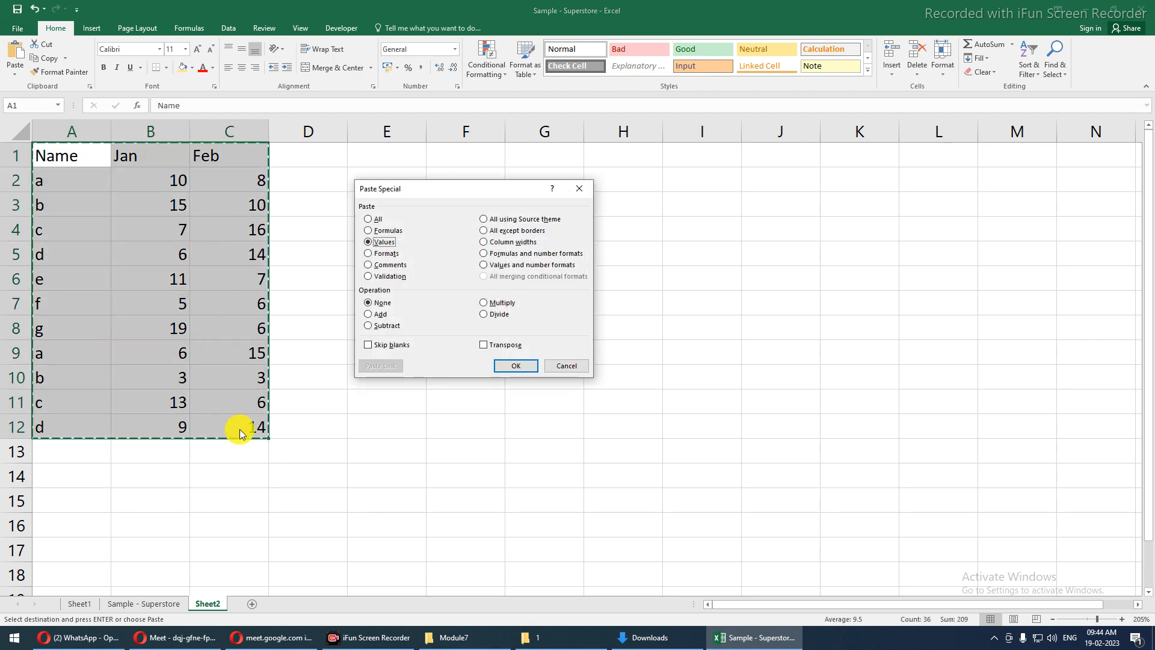
key("Return")
- Create a PivotTable from Sheet2!$A$1:$C$12 on a new worksheet
left_click(175, 246)
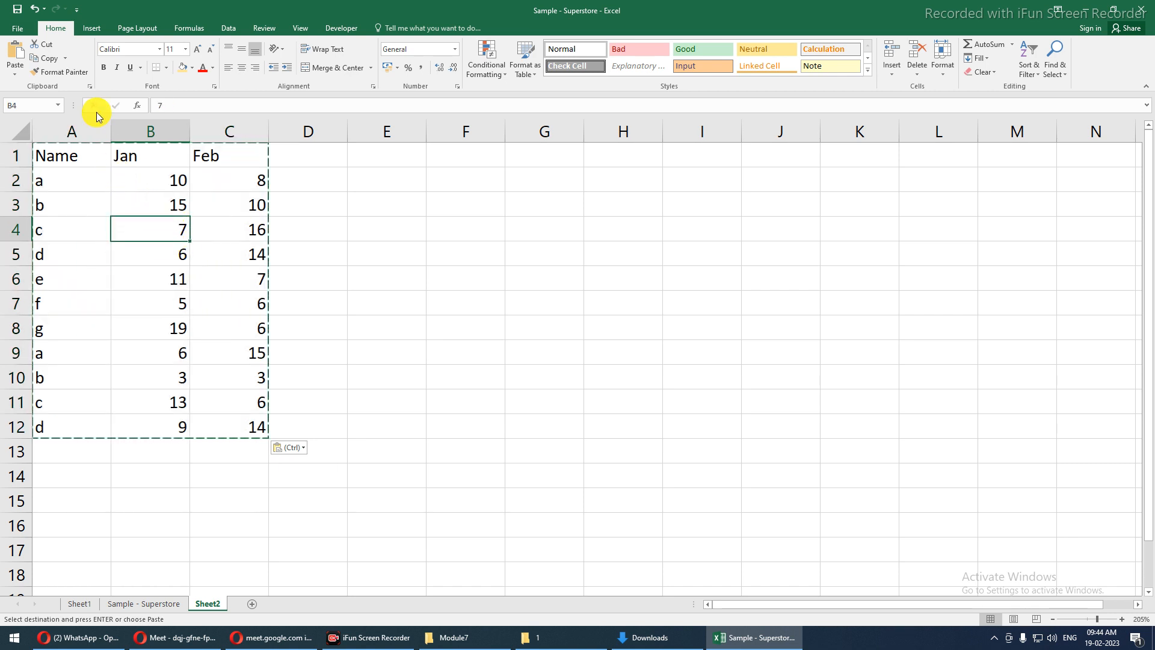
left_click(97, 31)
left_click(24, 54)
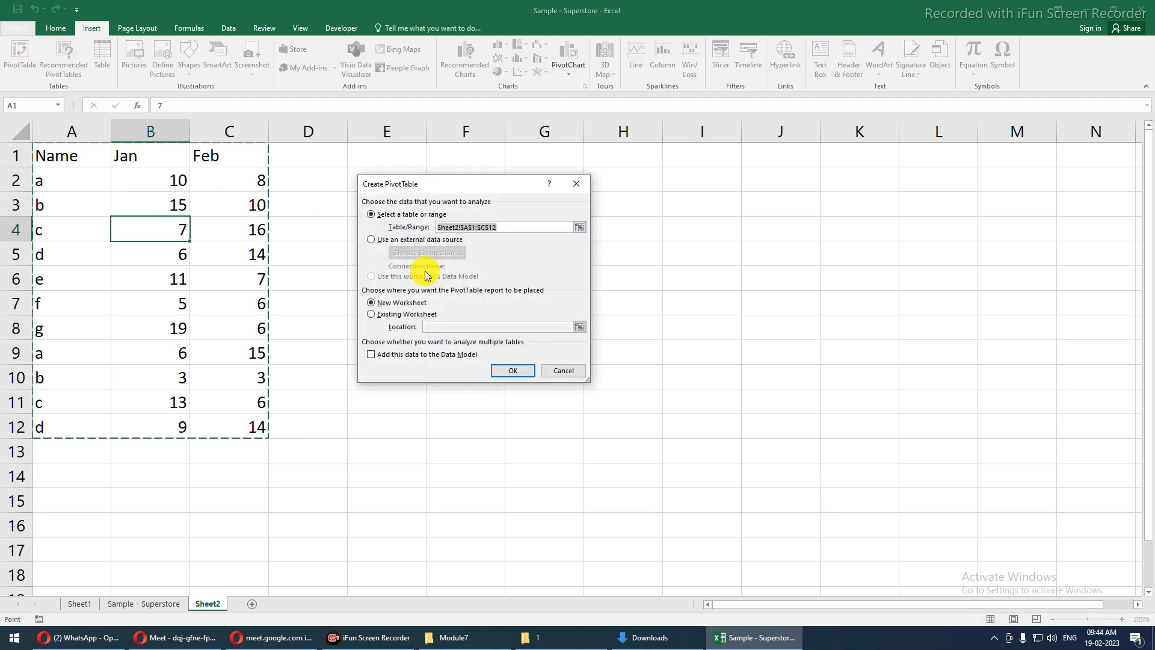
left_click(510, 370)
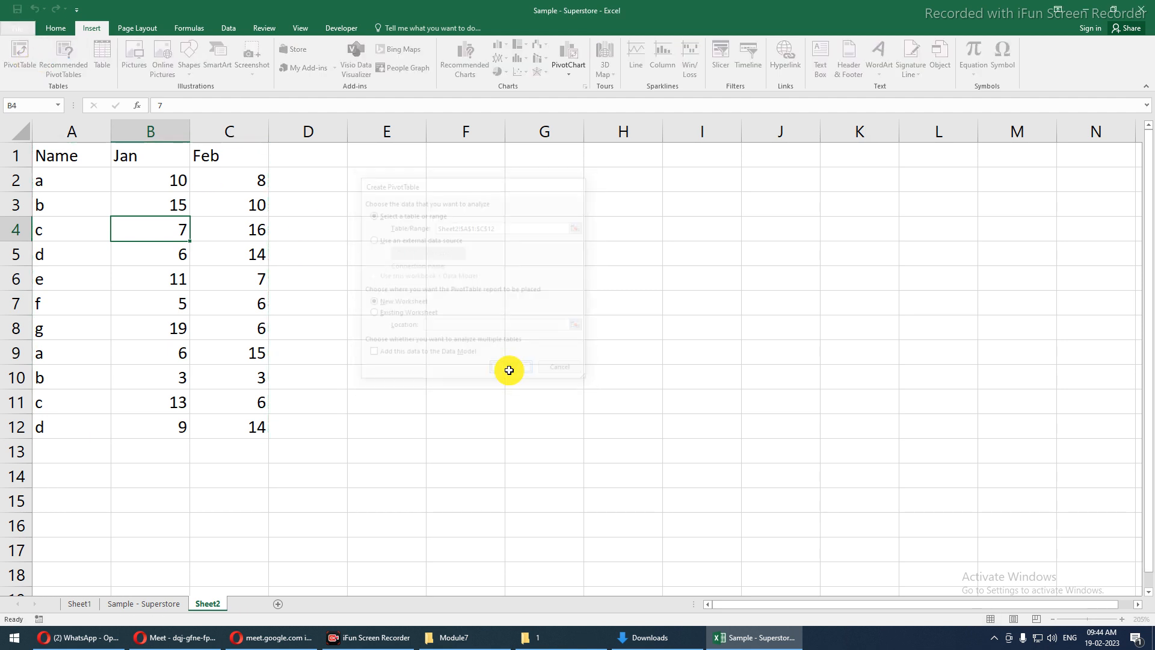
- Place Name in the PivotTable's rows and sum Jan and Feb as its values
left_click_drag(782, 198, 822, 544)
left_click_drag(759, 211, 1011, 530)
left_click_drag(771, 221, 990, 517)
scroll(191, 349, "up", 8)
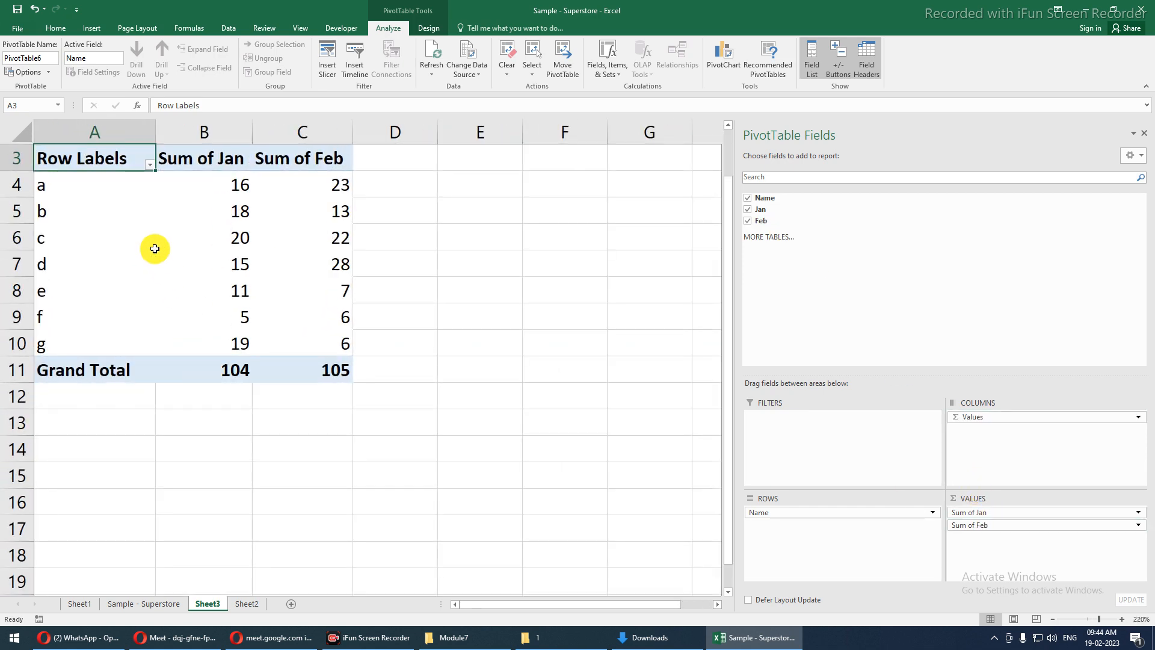
- Compare the PivotTable's totals for name a with its two source rows on Sheet2
mouse_move(50, 190)
left_mouse_down()
mouse_move(53, 334)
mouse_move(44, 178)
mouse_move(56, 178)
left_mouse_up()
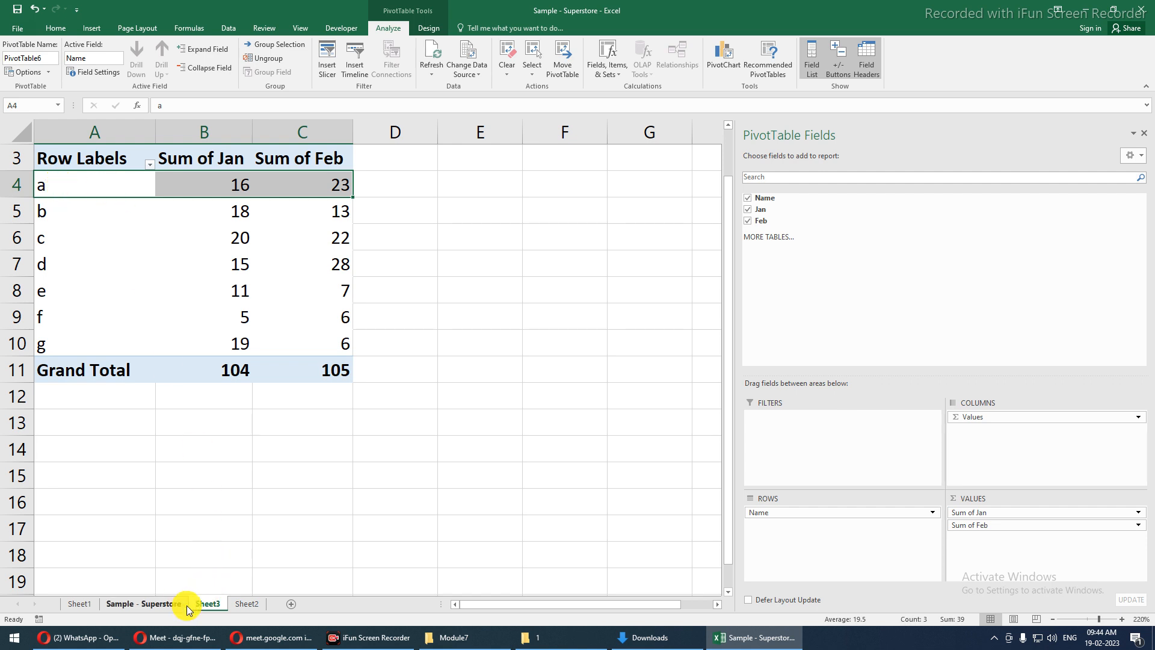
left_click(244, 604)
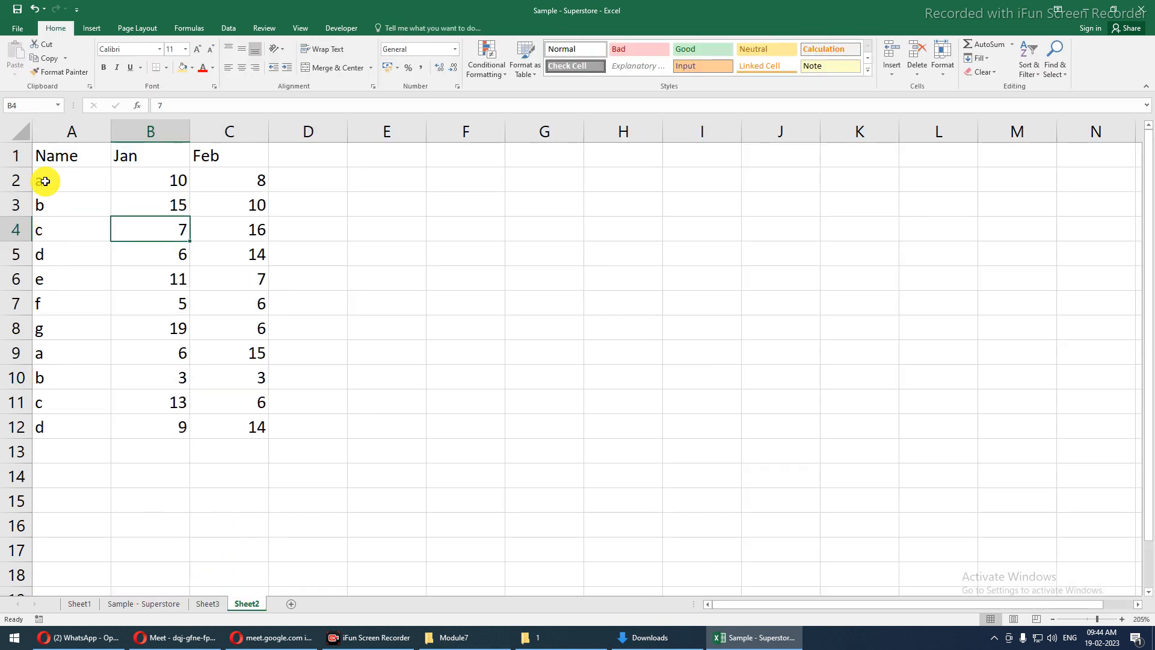
left_click_drag(46, 181, 142, 180)
left_click_drag(44, 355, 162, 354)
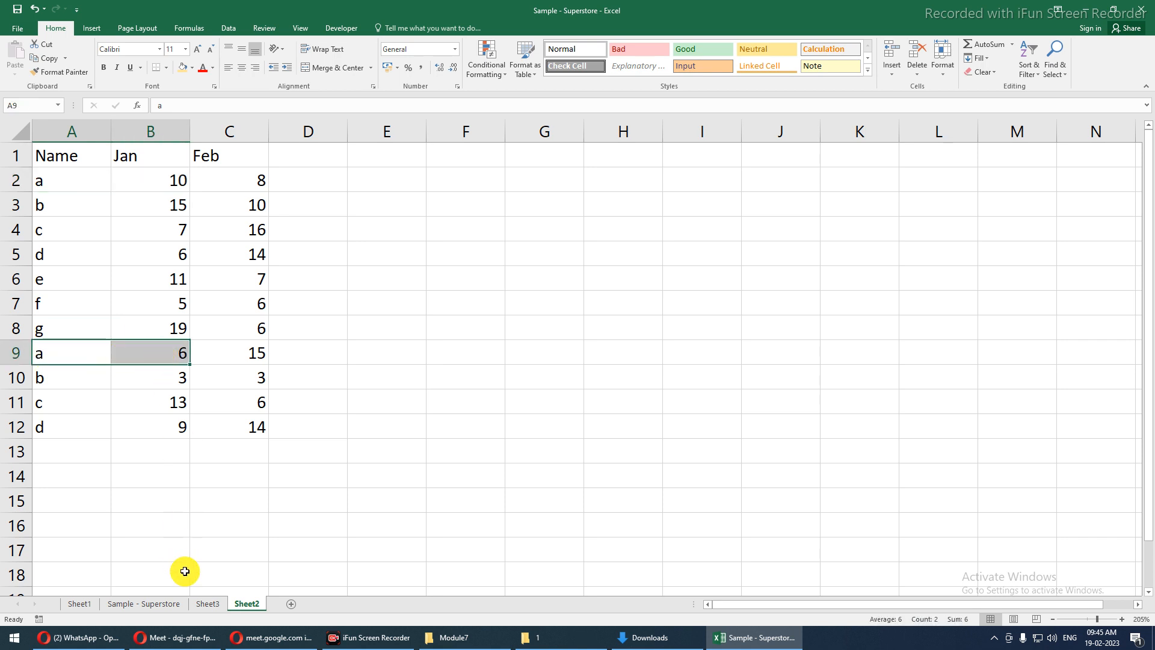
left_click(205, 603)
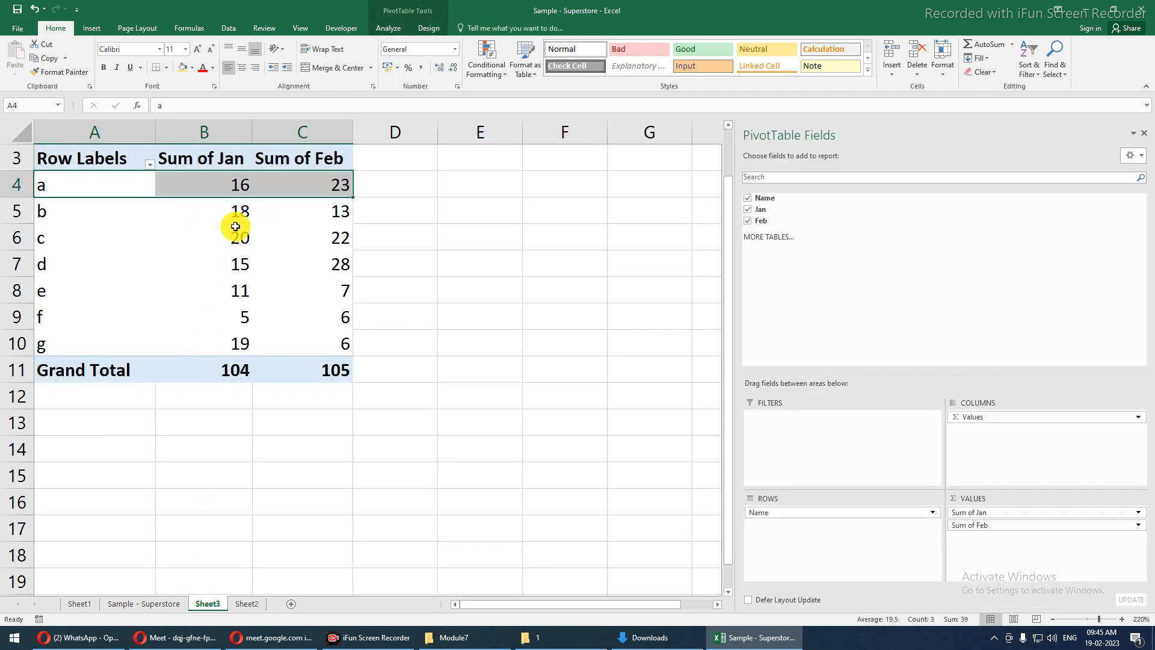
left_click(225, 185)
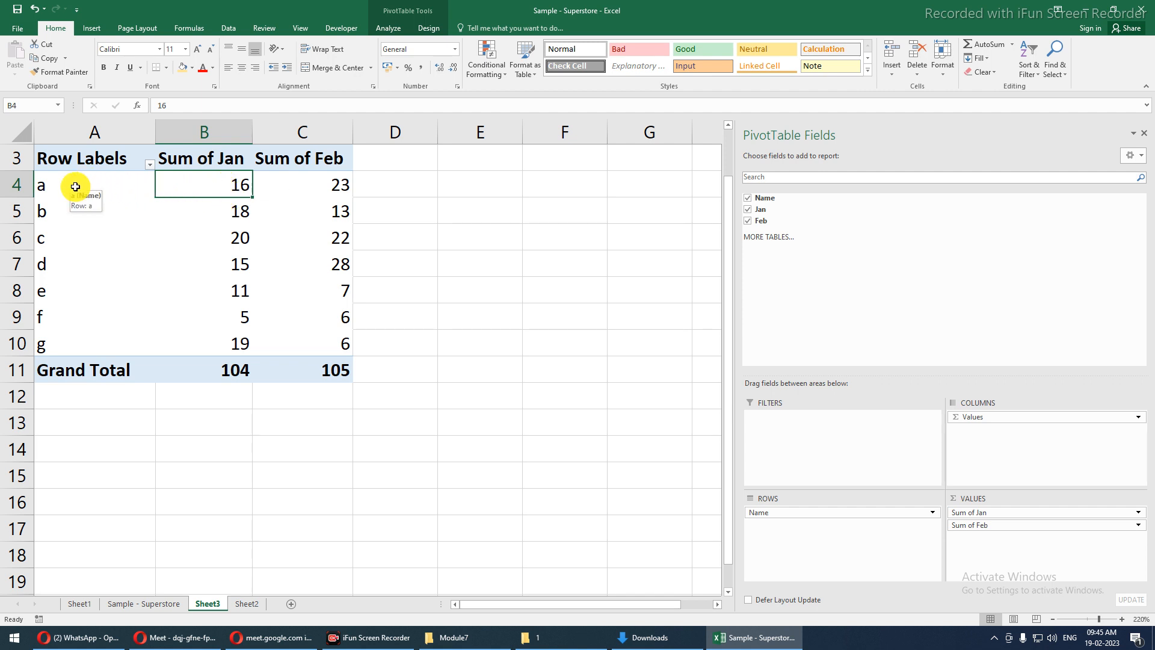
- Add a record to row 13 of Sheet2 with Name P, Jan 15 and Feb 2
left_click(361, 163)
left_click_drag(361, 163, 381, 366)
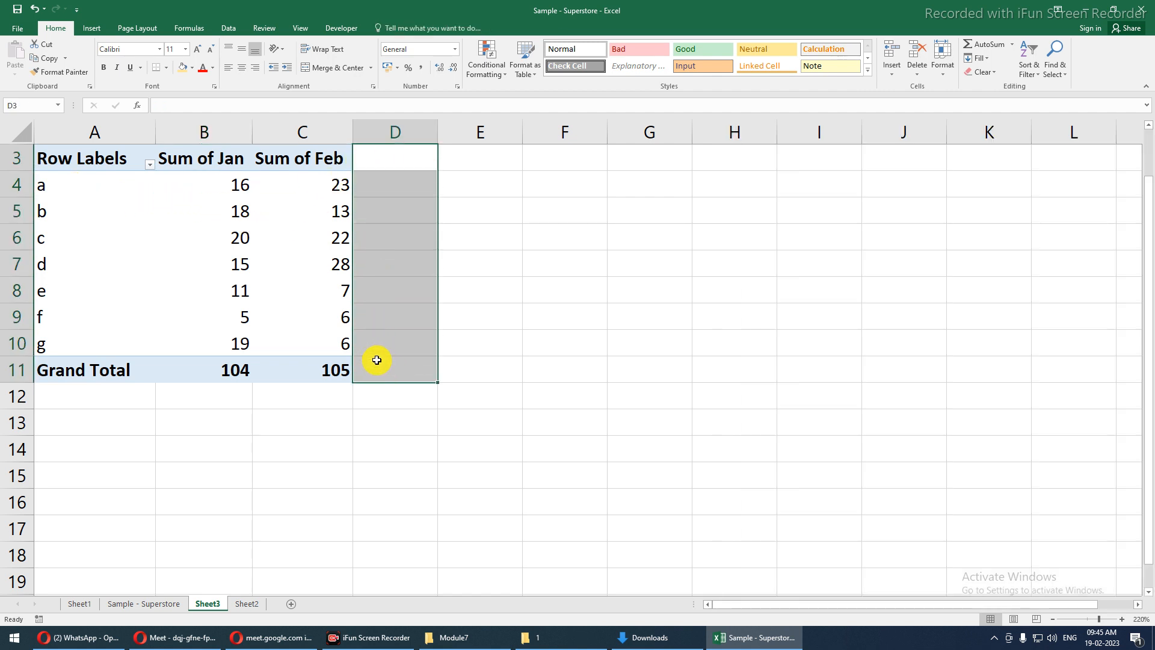
left_click(248, 604)
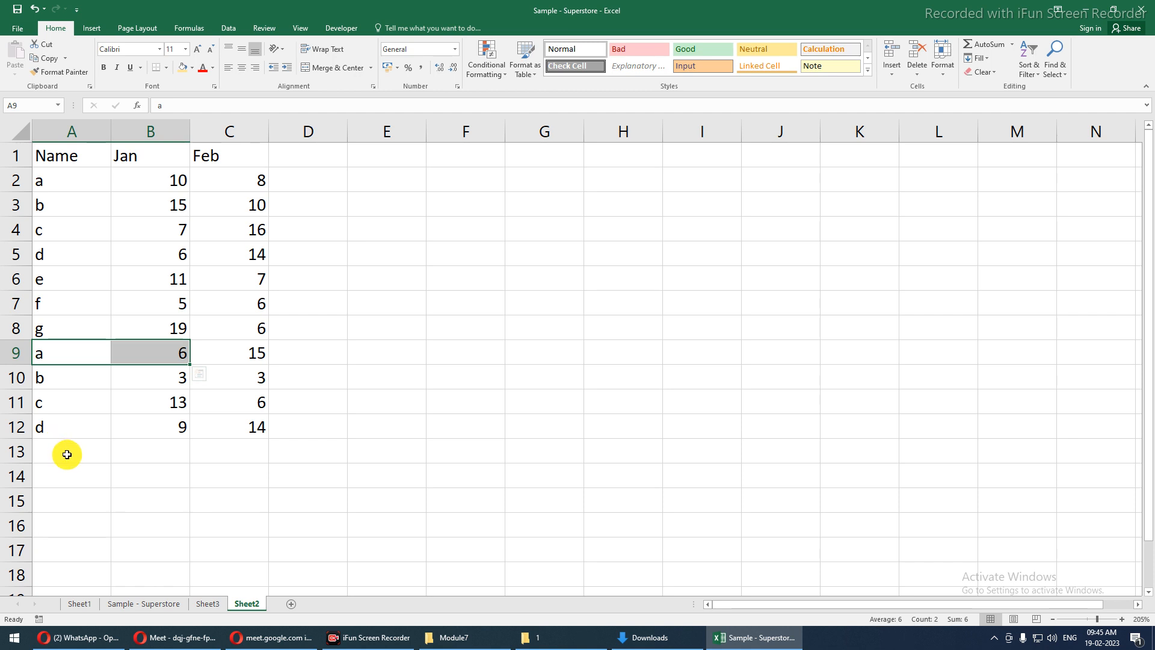
left_click_drag(63, 454, 228, 458)
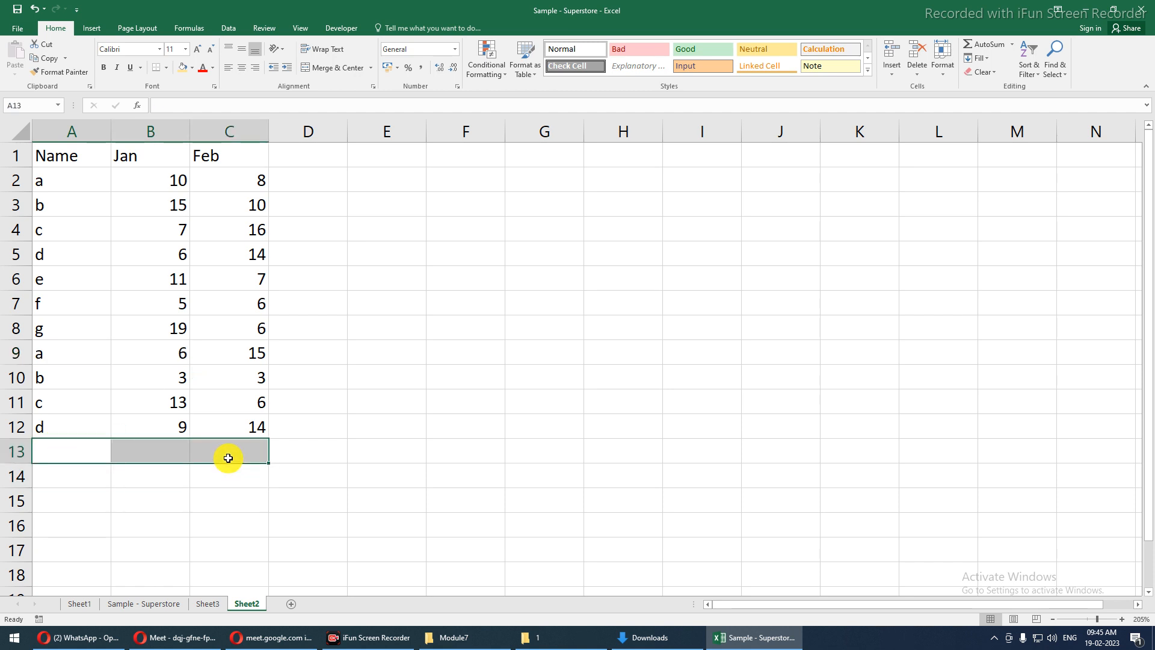
key("Up")
key("Down")
type("P")
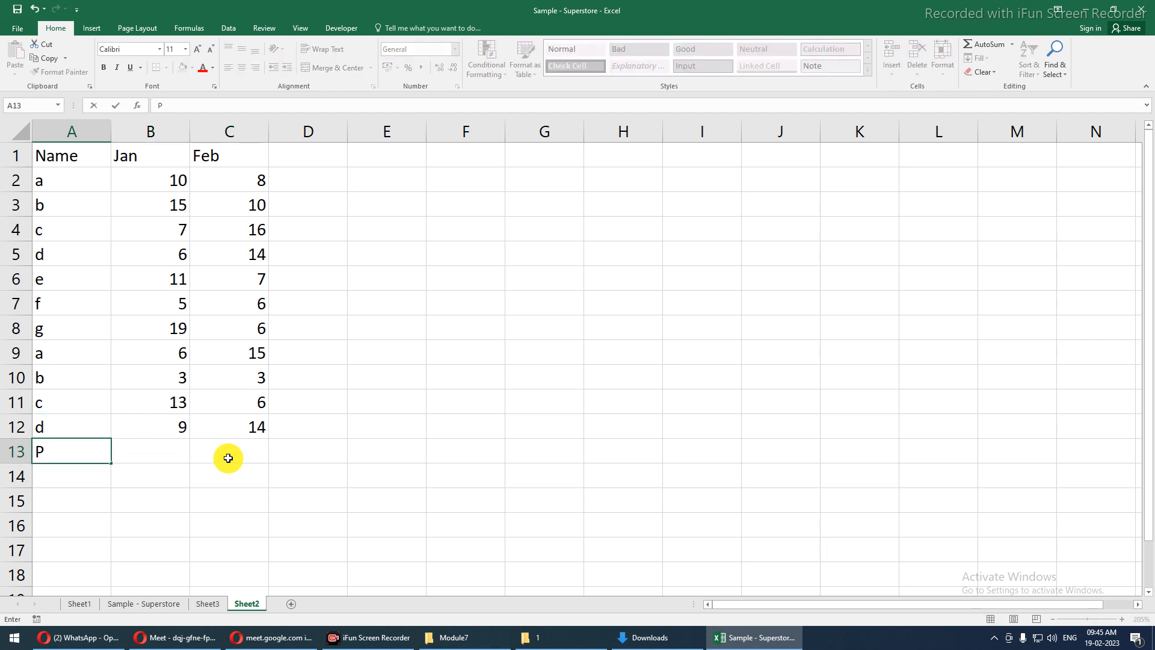
key("Tab")
type("15")
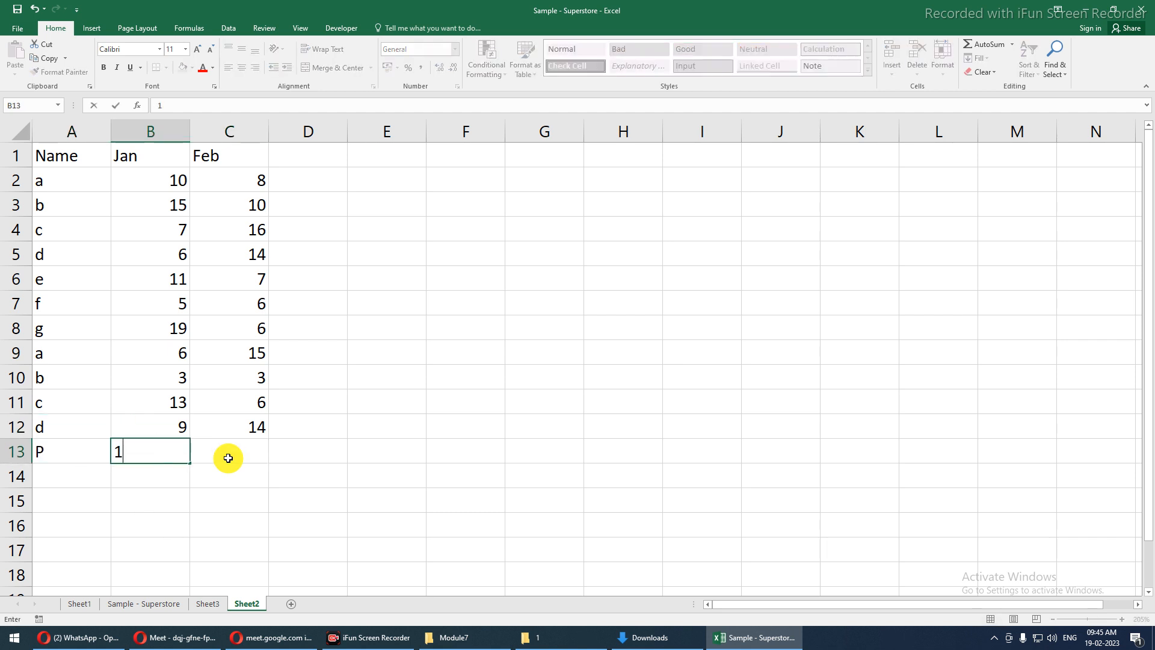
key("Tab")
type("2")
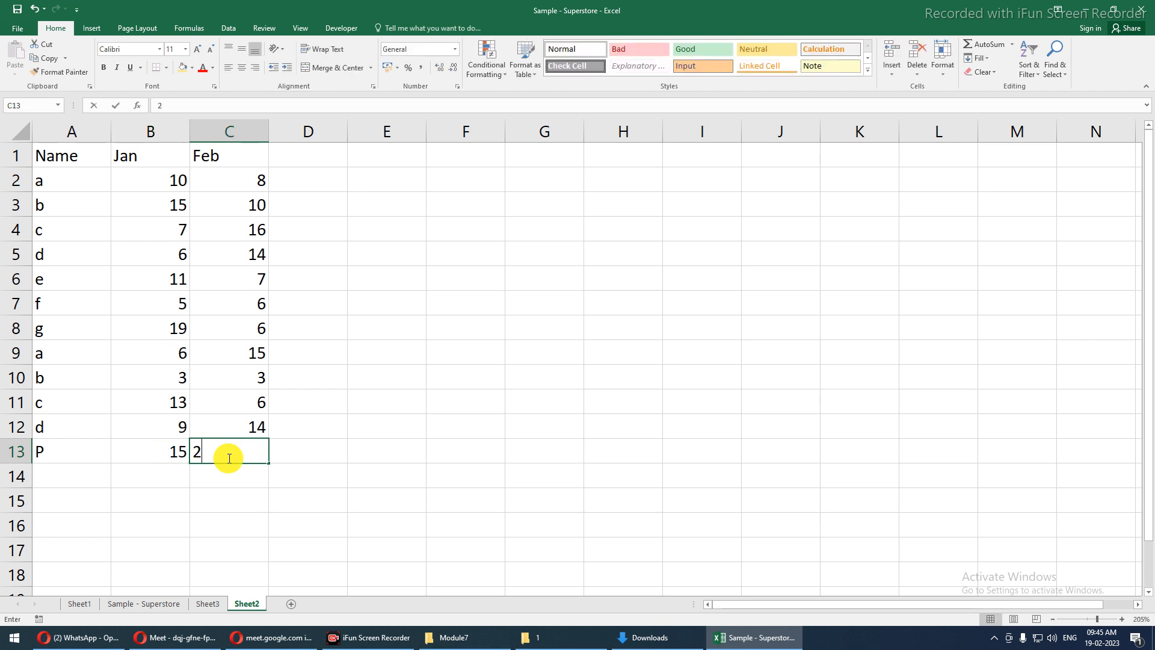
key("Return")
- Refresh the PivotTable on Sheet3 from its existing source range
left_click(205, 603)
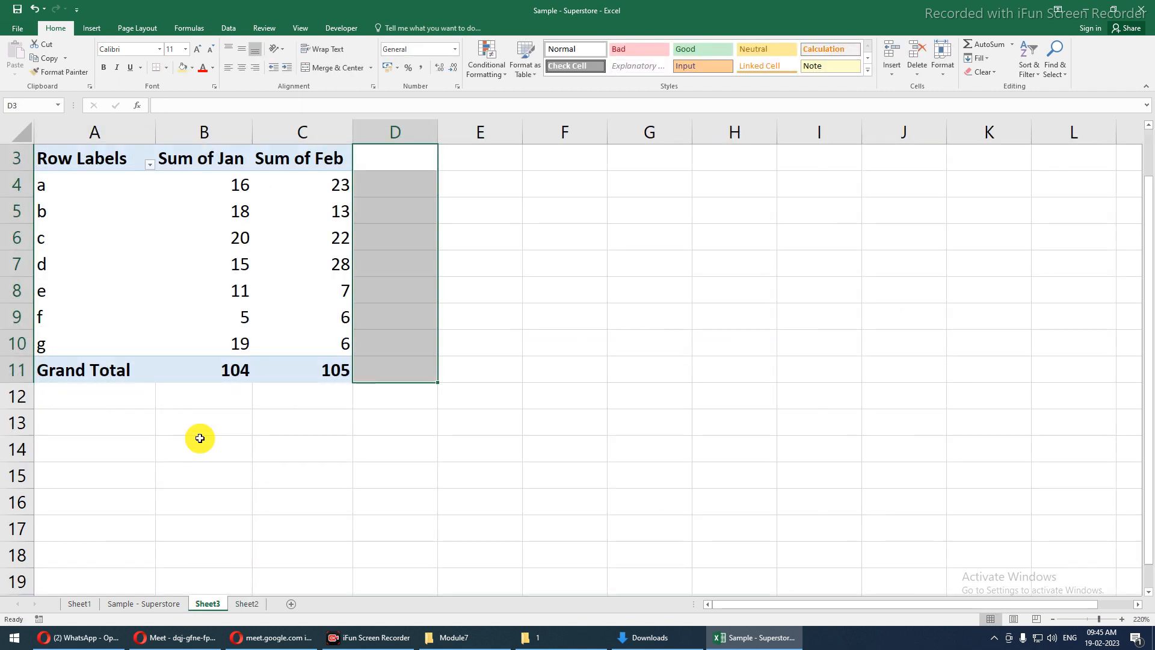
right_click(194, 275)
left_click(219, 332)
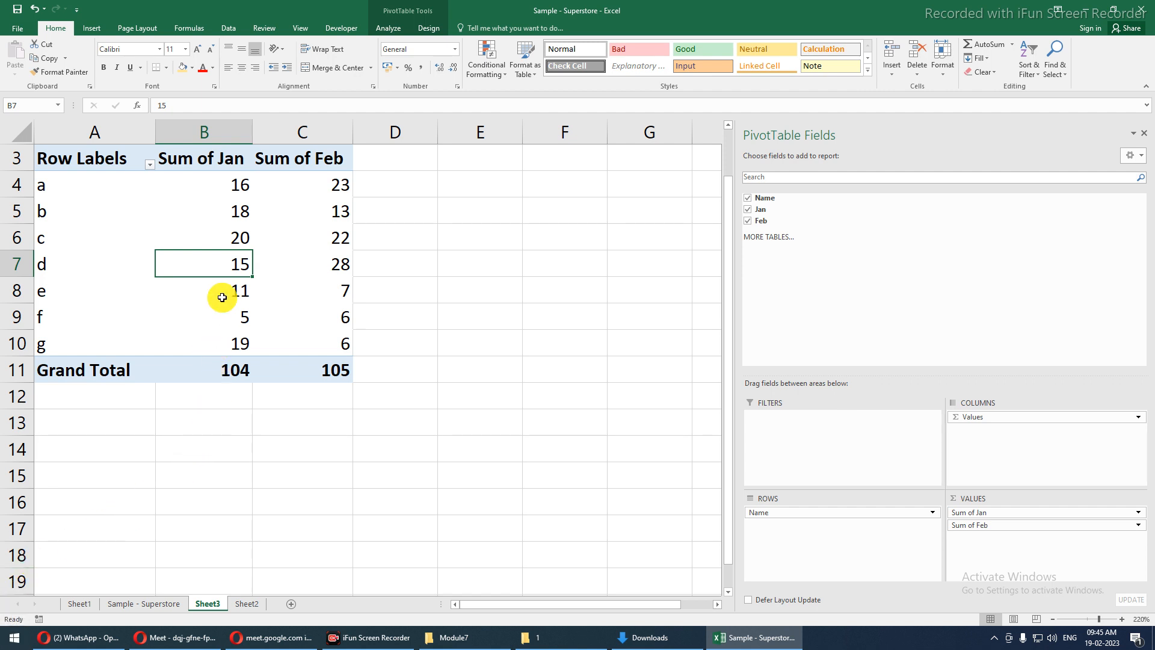
- Change the PivotTable's data source to Sheet2!$A$1:$C$13 and check the row for name P
left_click(389, 28)
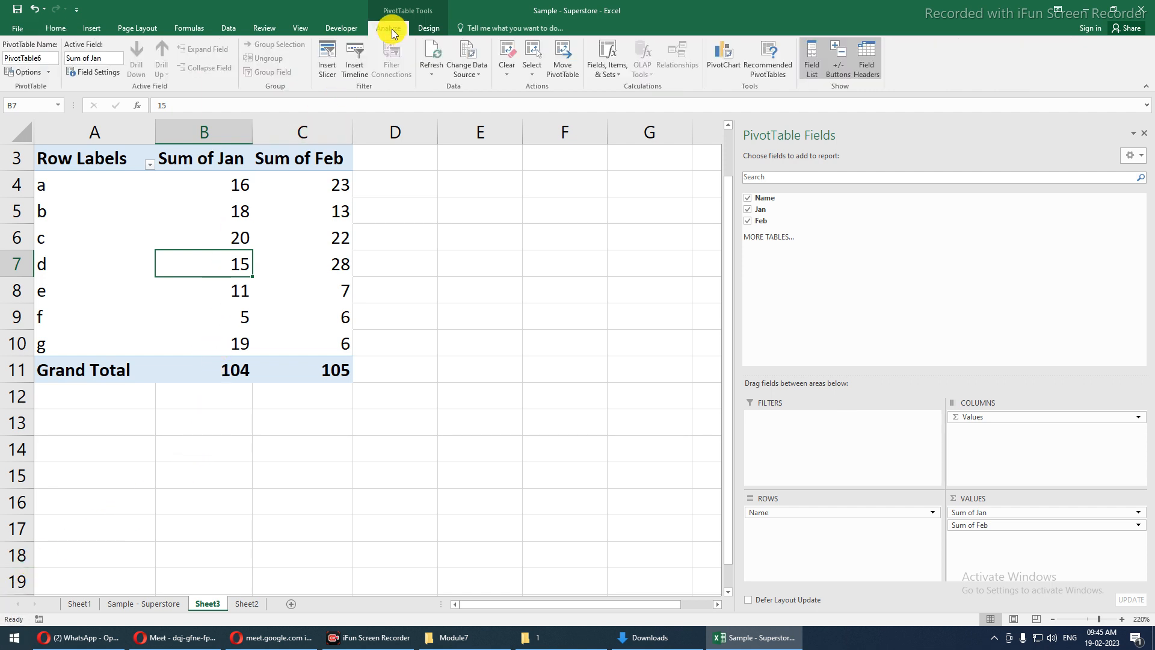
right_click(208, 229)
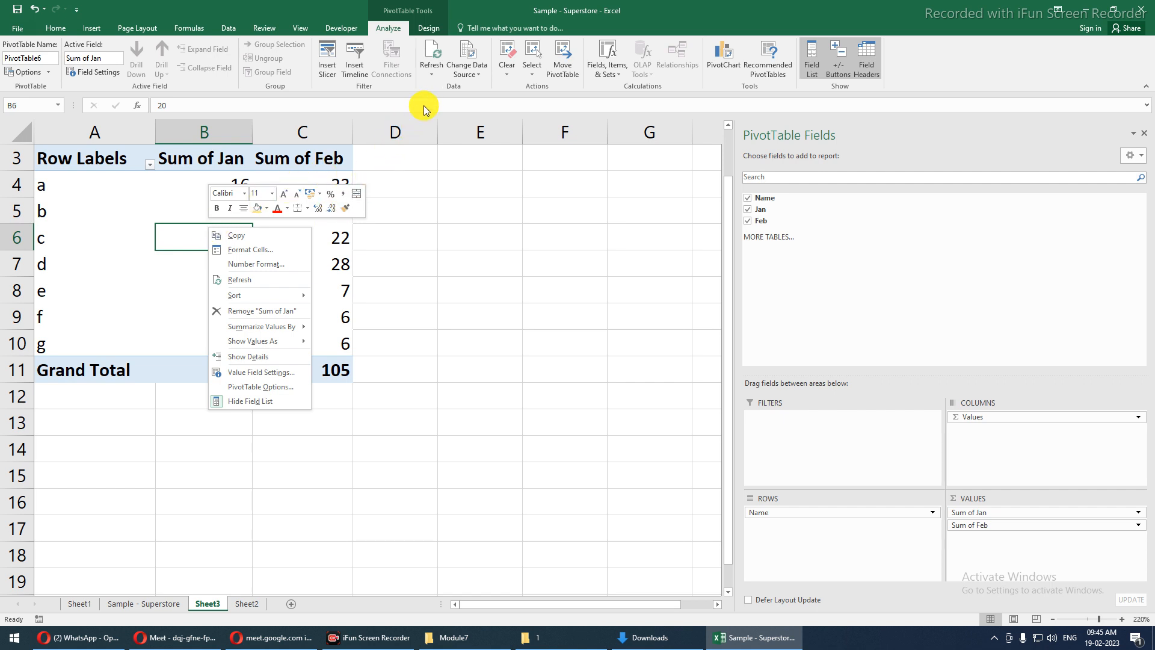
left_click(468, 50)
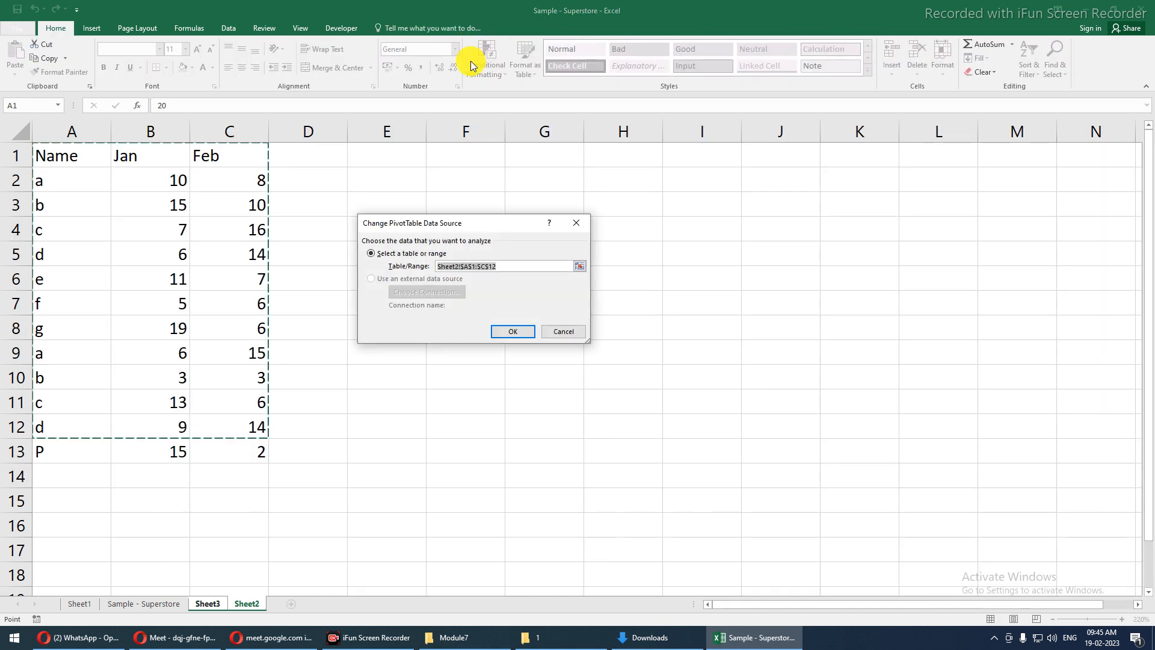
left_click(67, 175)
left_click_drag(67, 175, 219, 448)
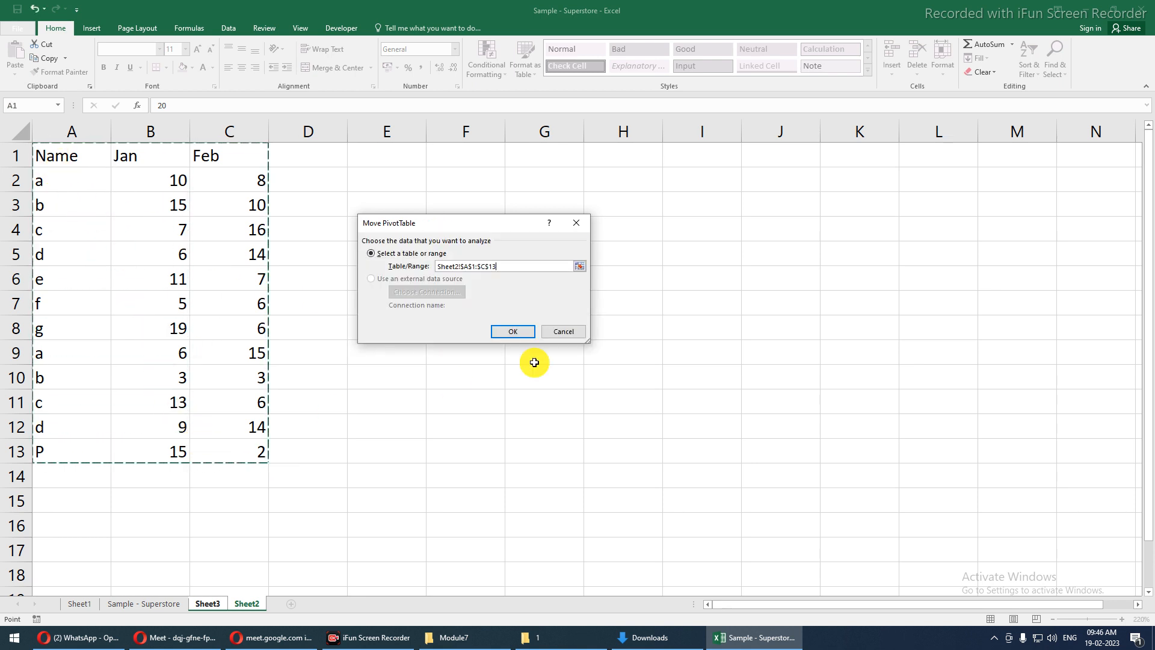
left_click(513, 331)
left_click_drag(67, 370, 291, 377)
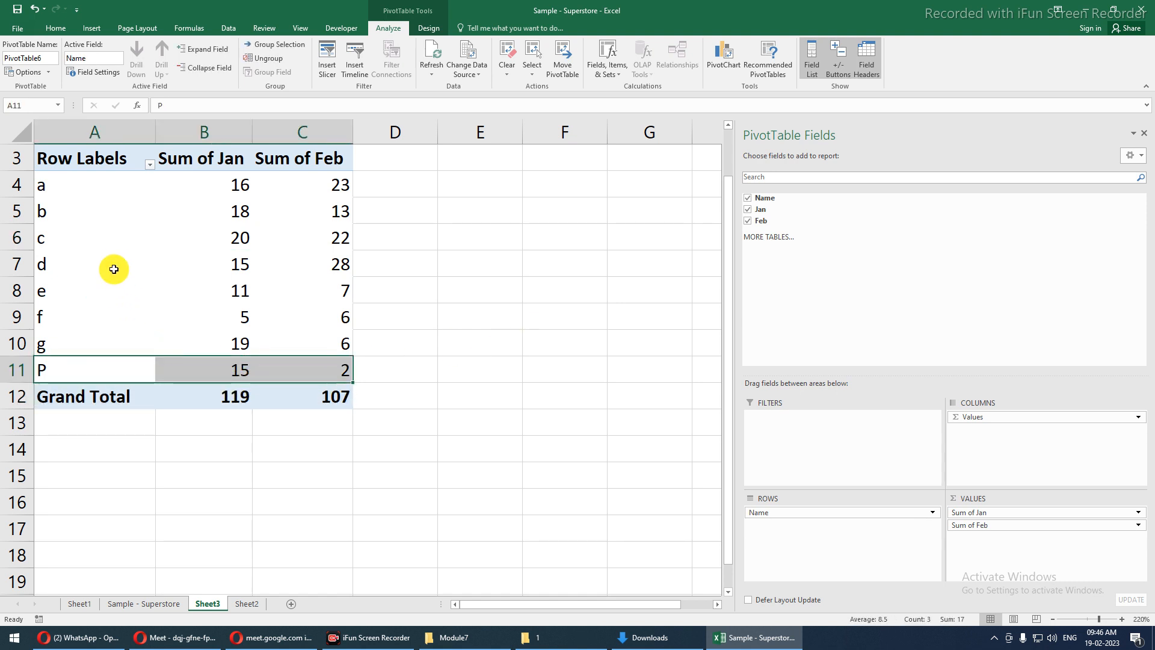
- Center the contents of A1:C13 on Sheet2 and make the header row A1:C1 bold
left_click(246, 604)
left_click_drag(54, 155, 237, 459)
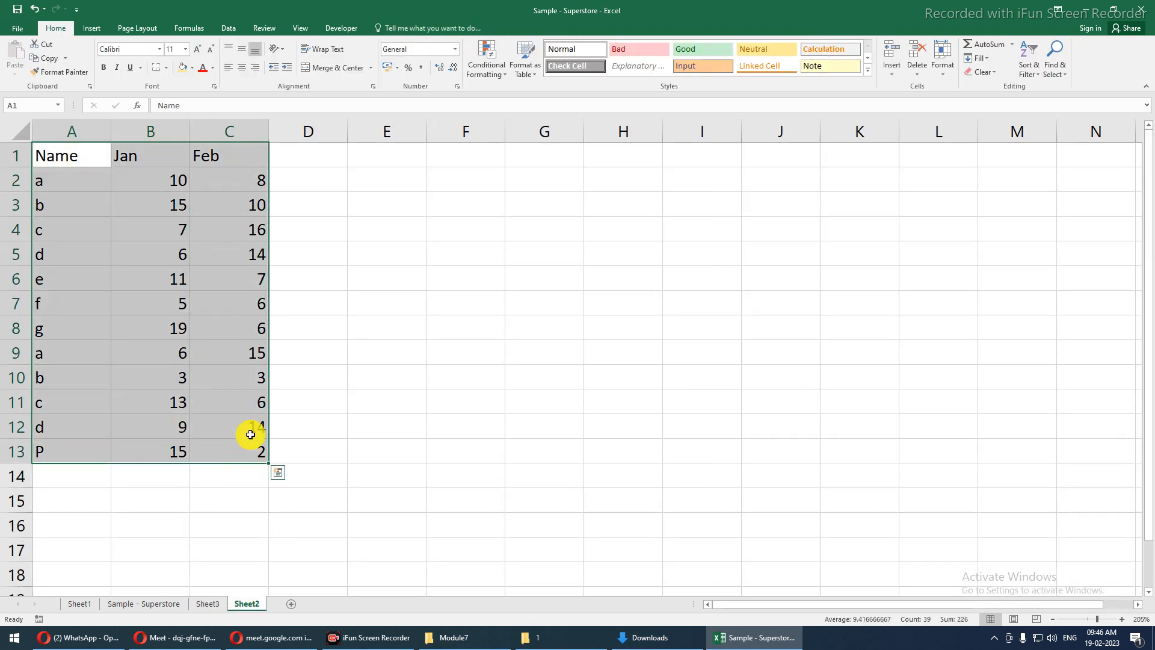
left_click(242, 71)
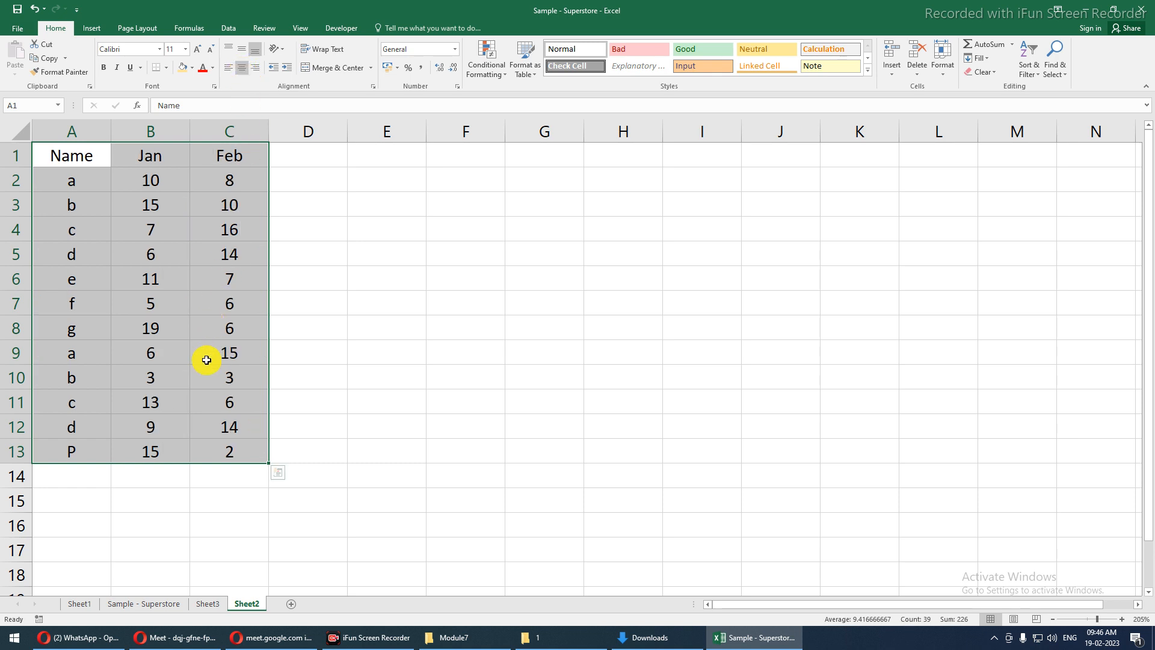
left_click_drag(69, 163, 211, 161)
key("ctrl+b")
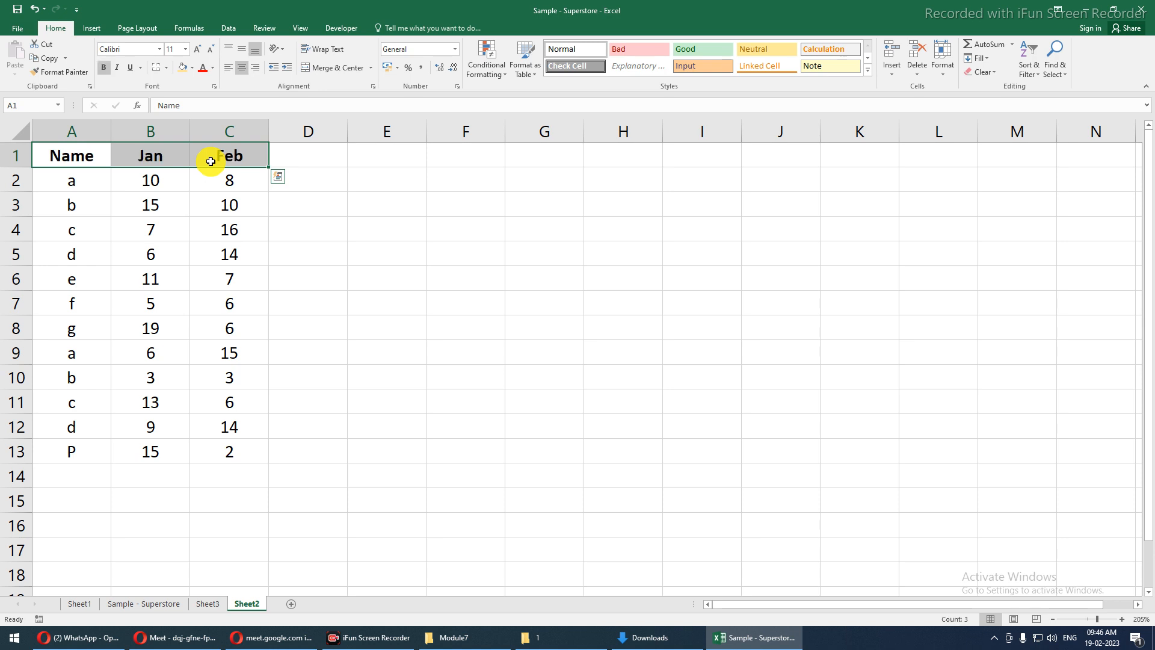
- Delete the defined name Extract from the workbook with Name Manager
left_click(201, 28)
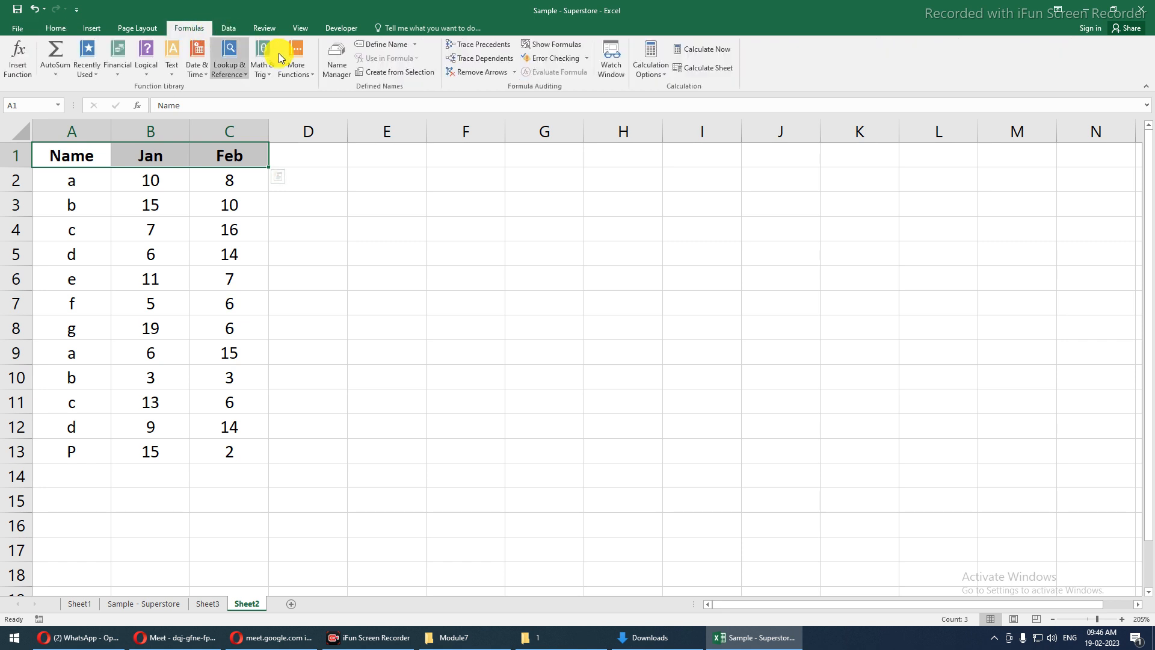
left_click(338, 57)
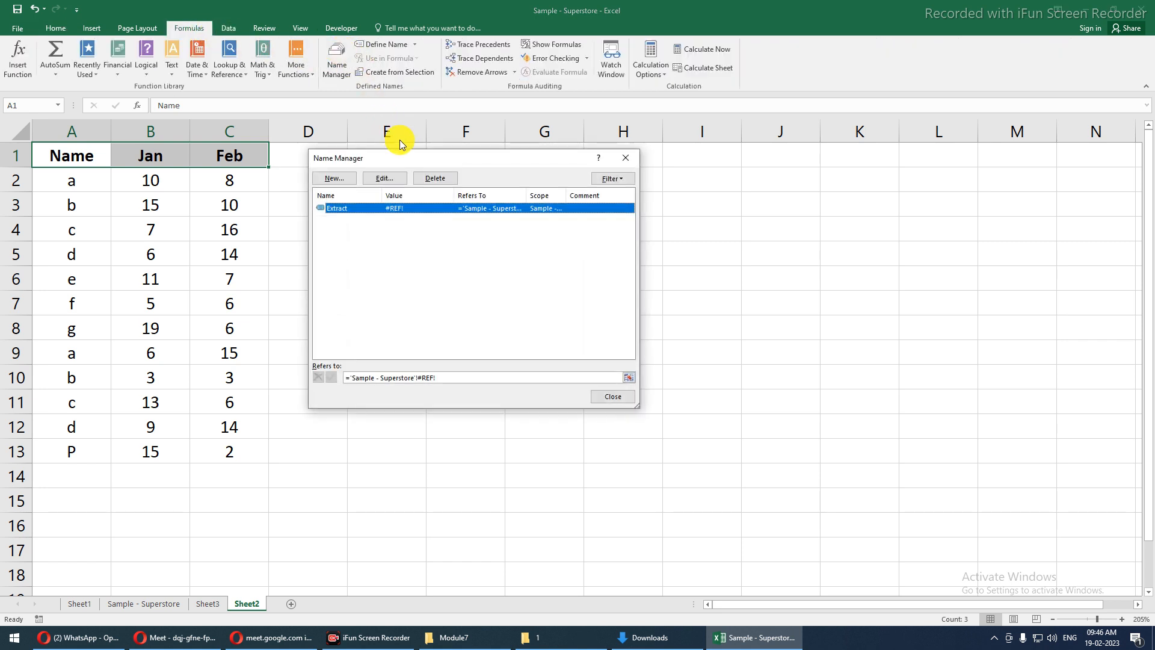
left_click_drag(408, 158, 516, 168)
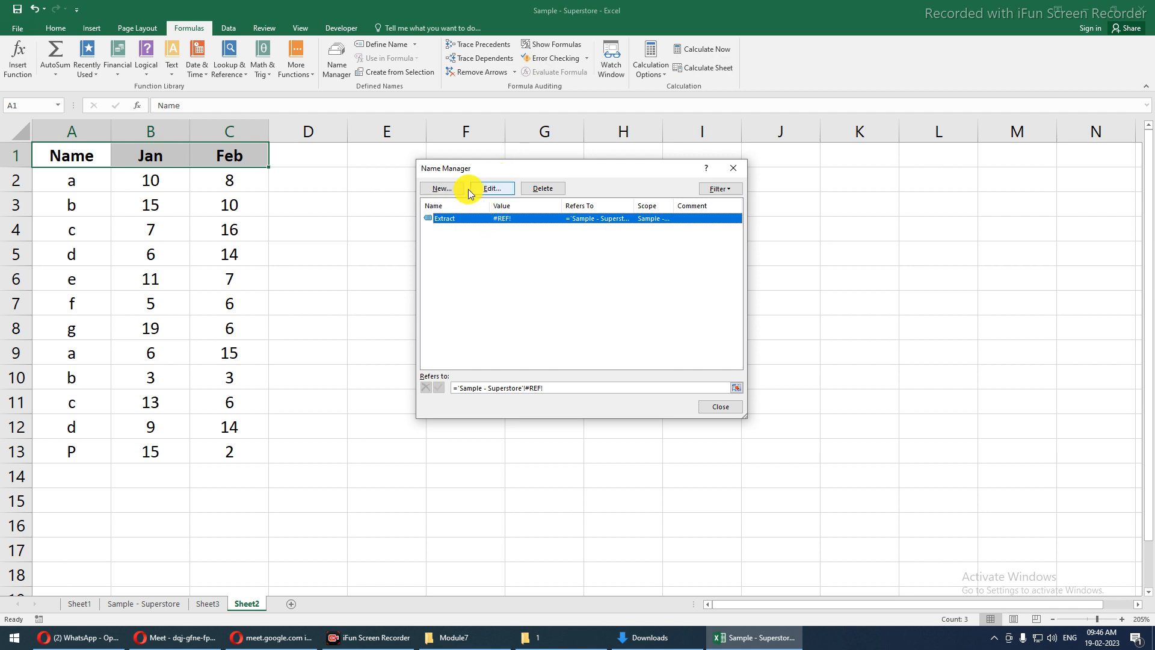
left_click(529, 189)
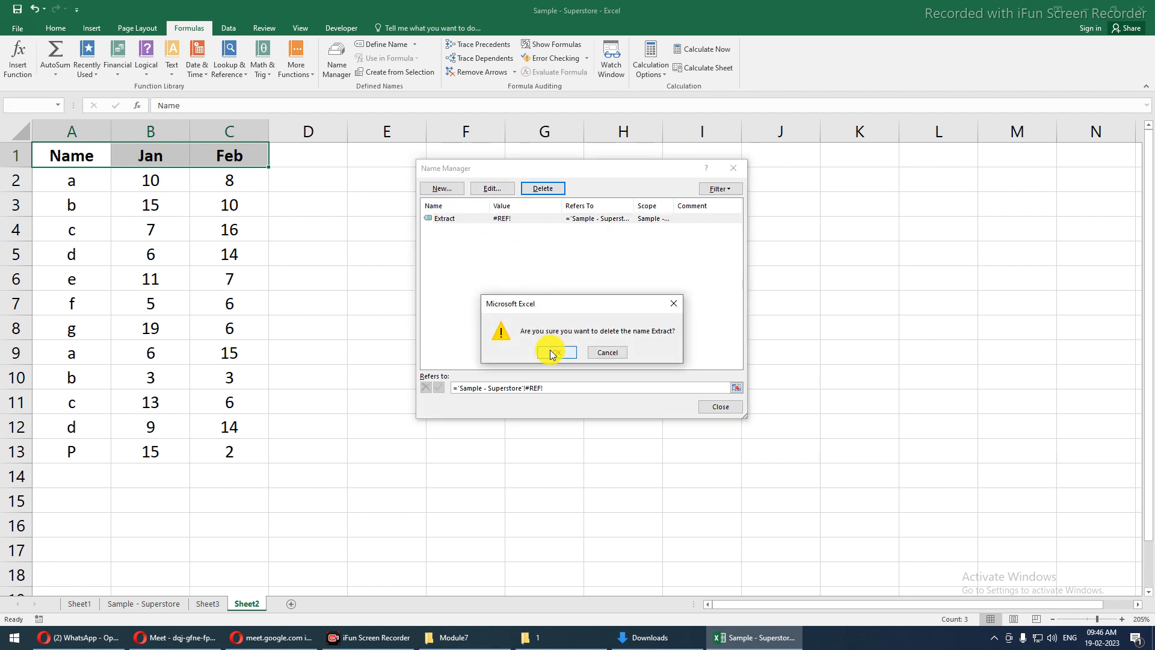
left_click(557, 351)
left_click(447, 189)
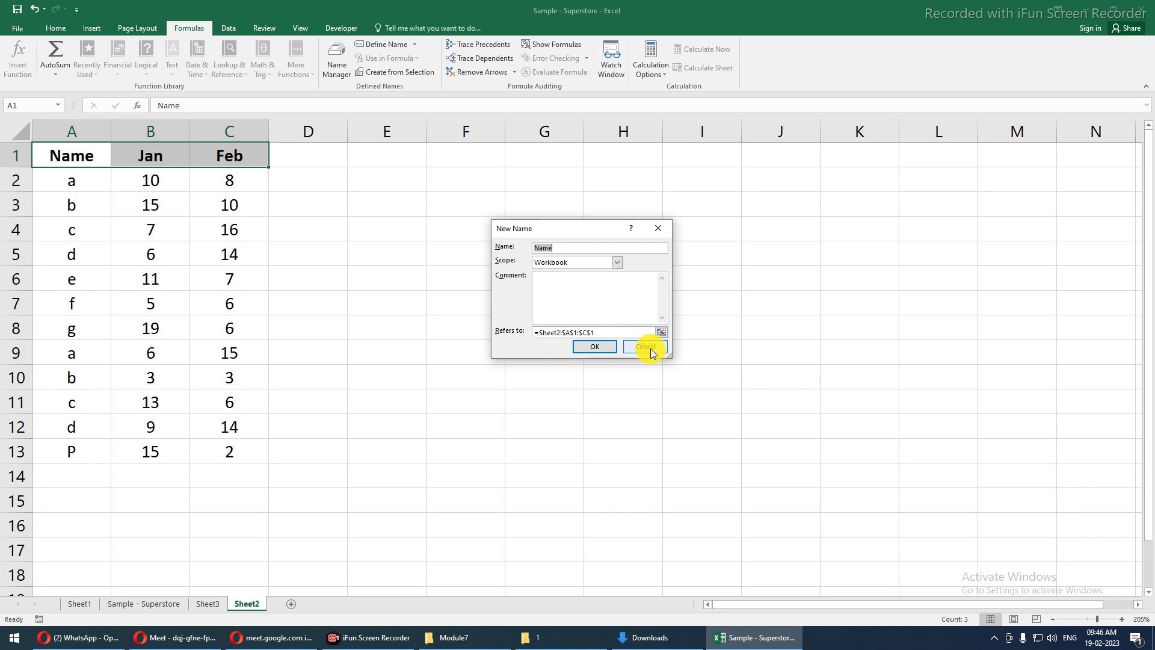
left_click(582, 326)
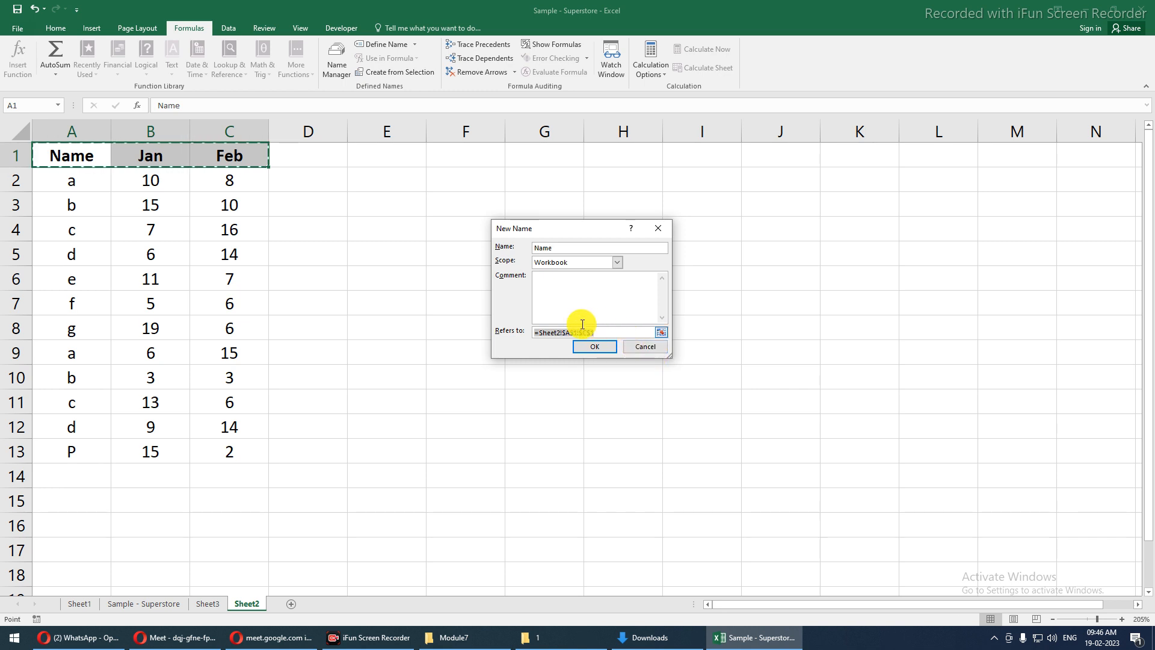
type("=coun")
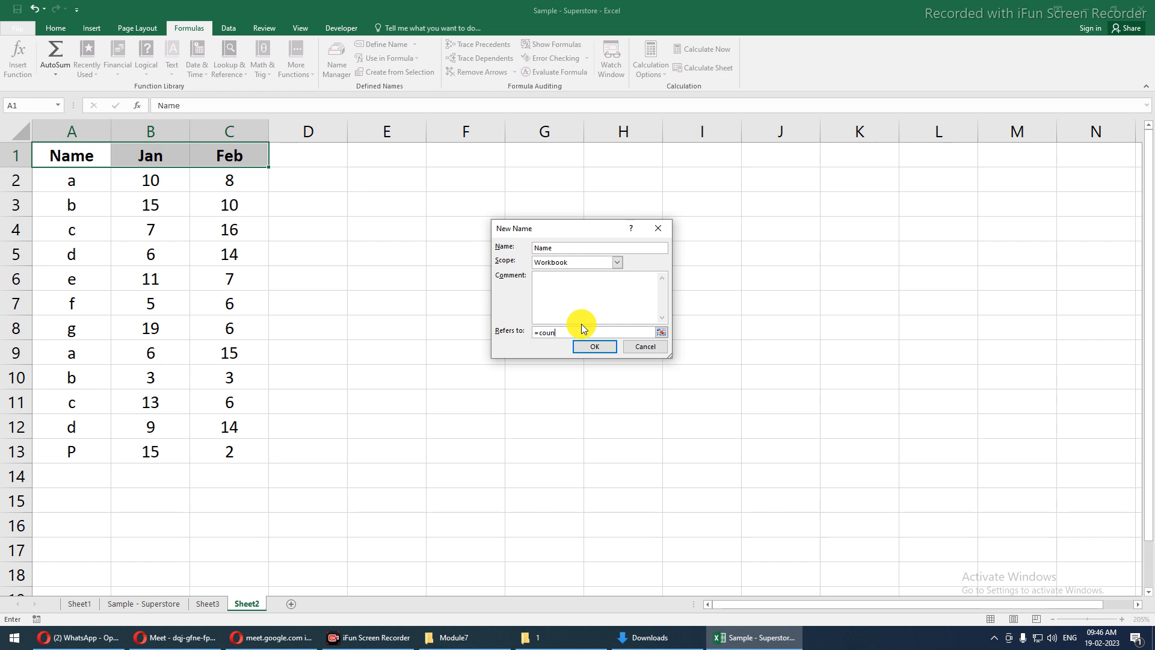
key("Escape")
key("Escape")
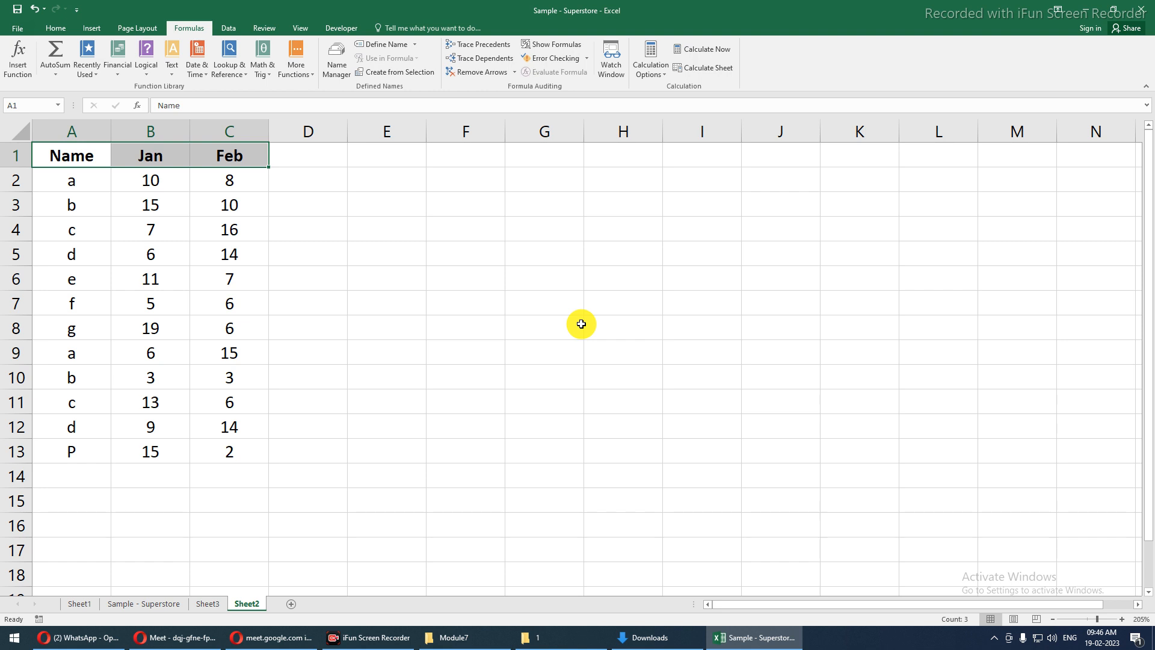
- Start an OFFSET formula in E4 with A1 as the reference, leaving the rows and cols arguments blank
left_click(416, 233)
type("=off")
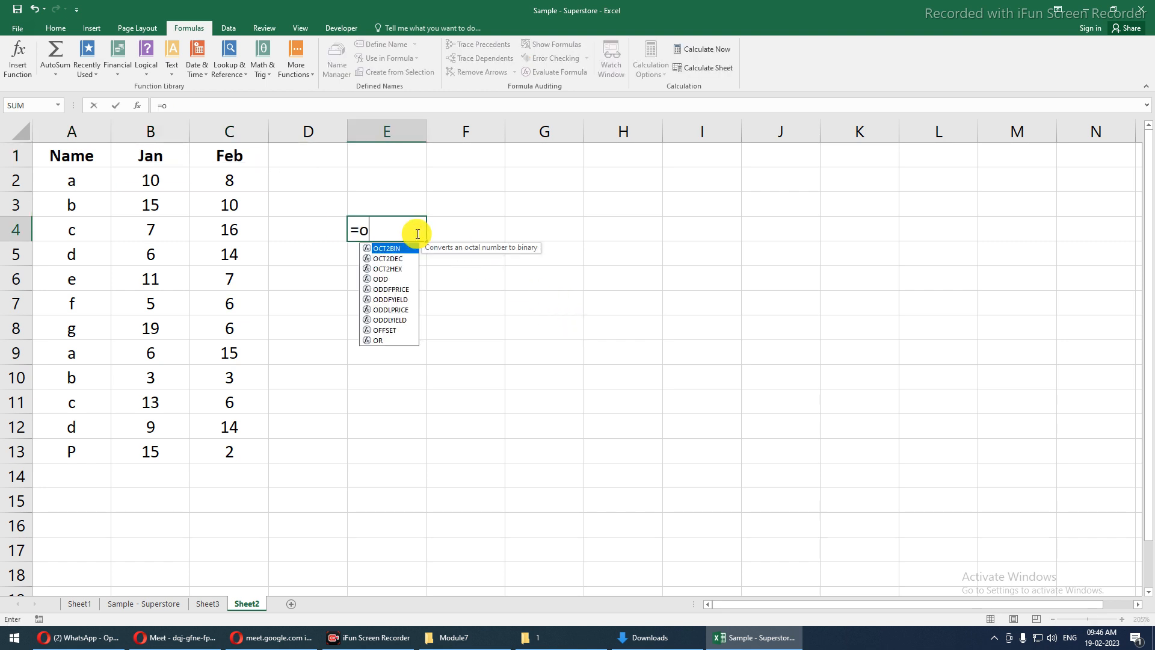
key("Tab")
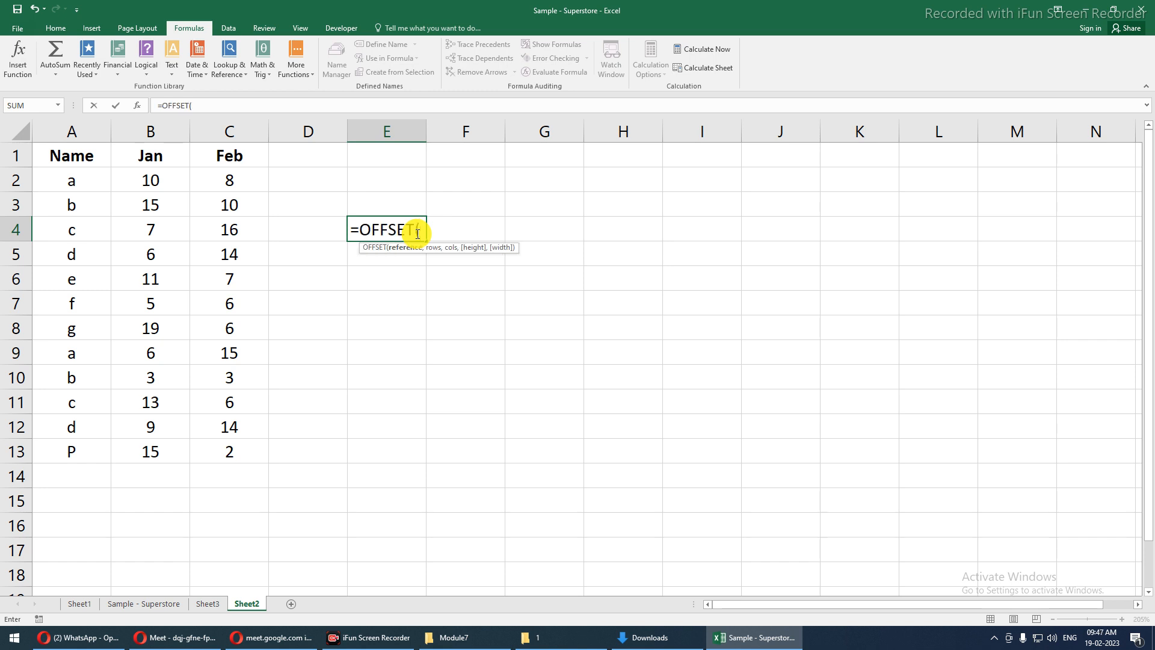
left_click(75, 156)
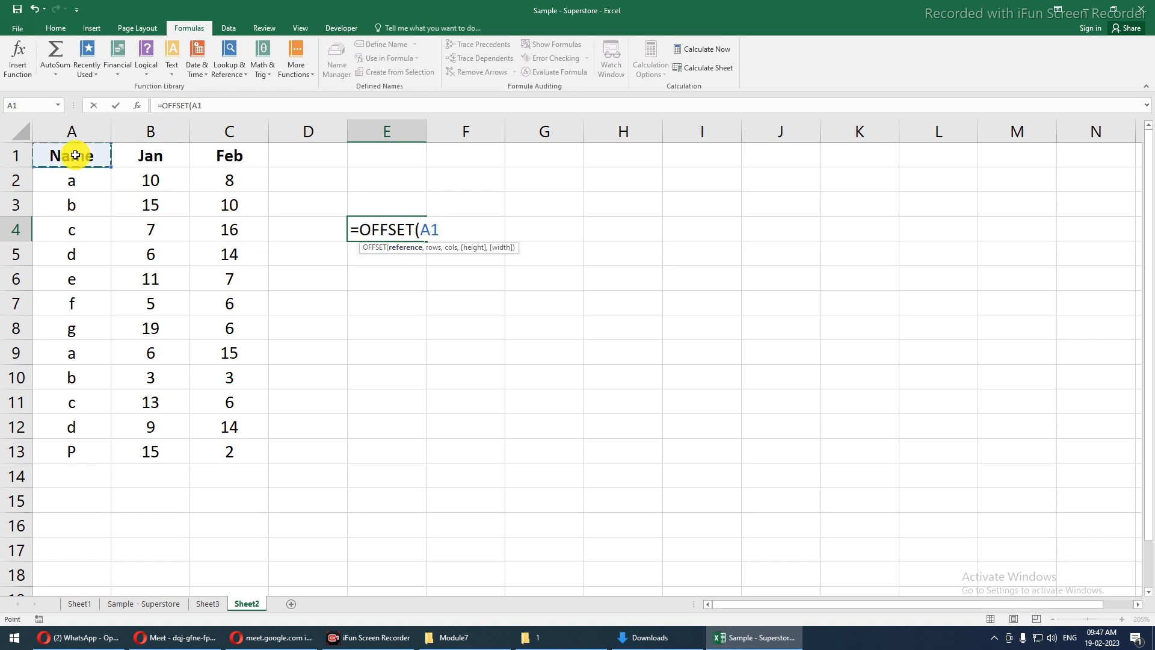
type(",")
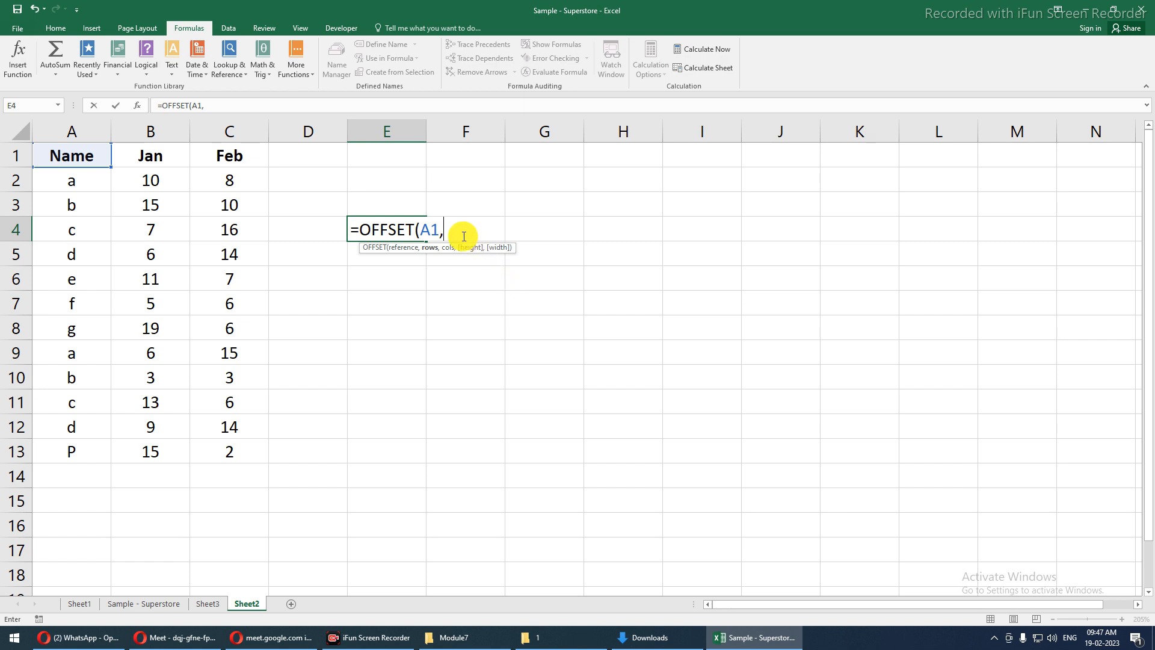
type(",,")
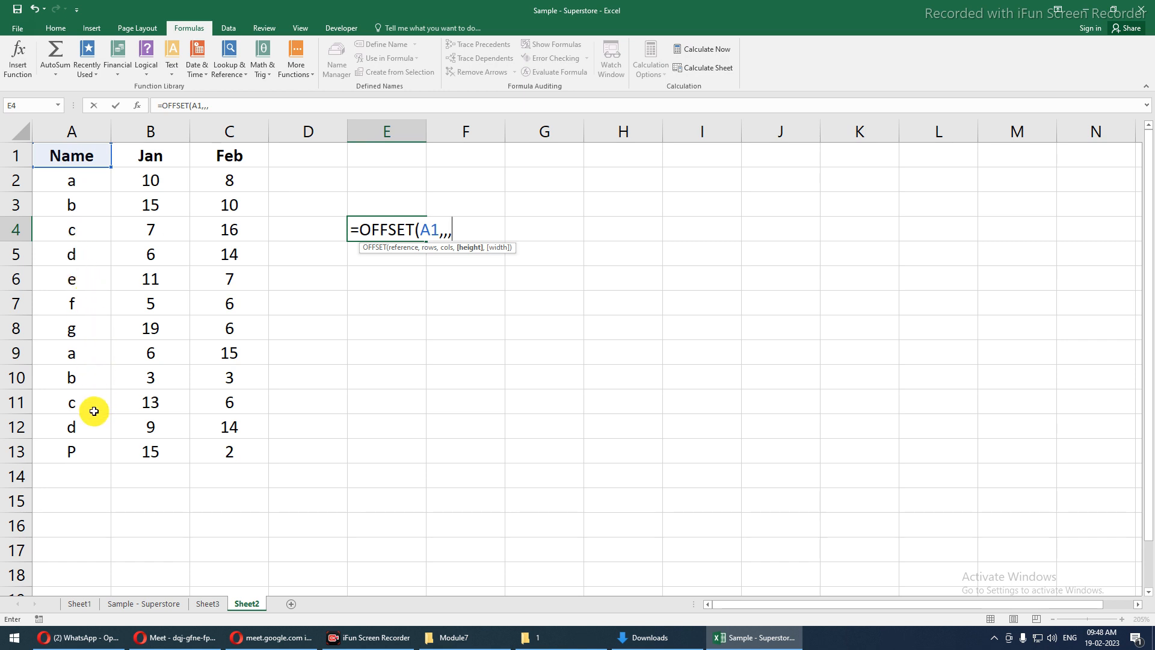
- Set the OFFSET height argument in E4 to COUNTA(A:A), counting the filled cells of column A
type("count")
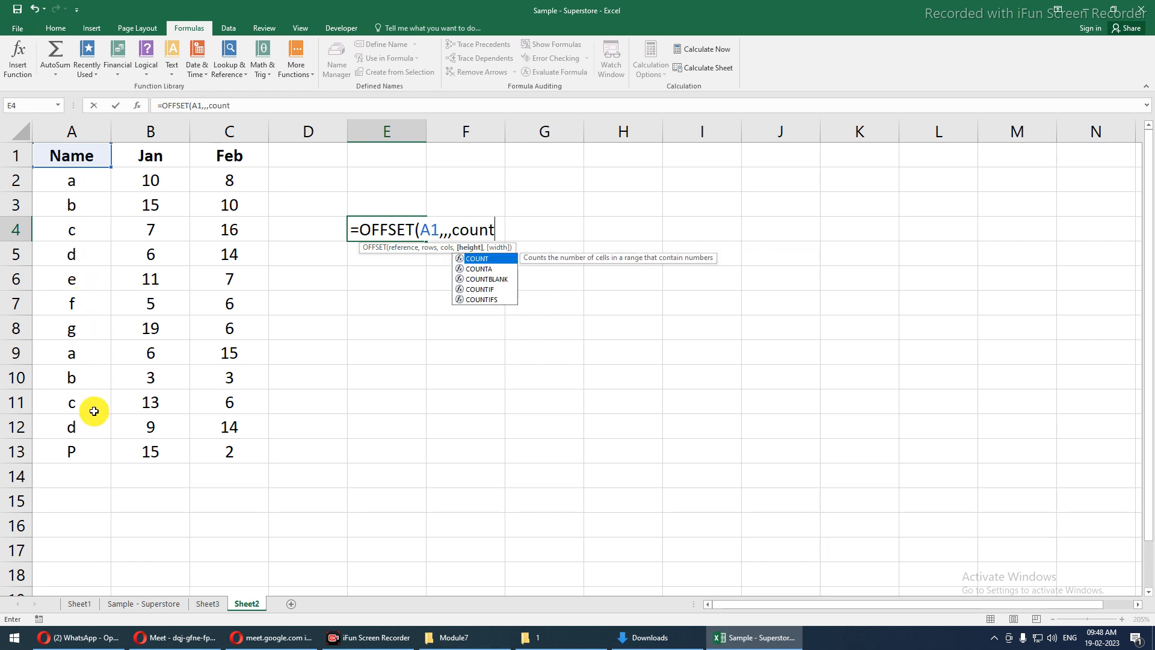
key("Down")
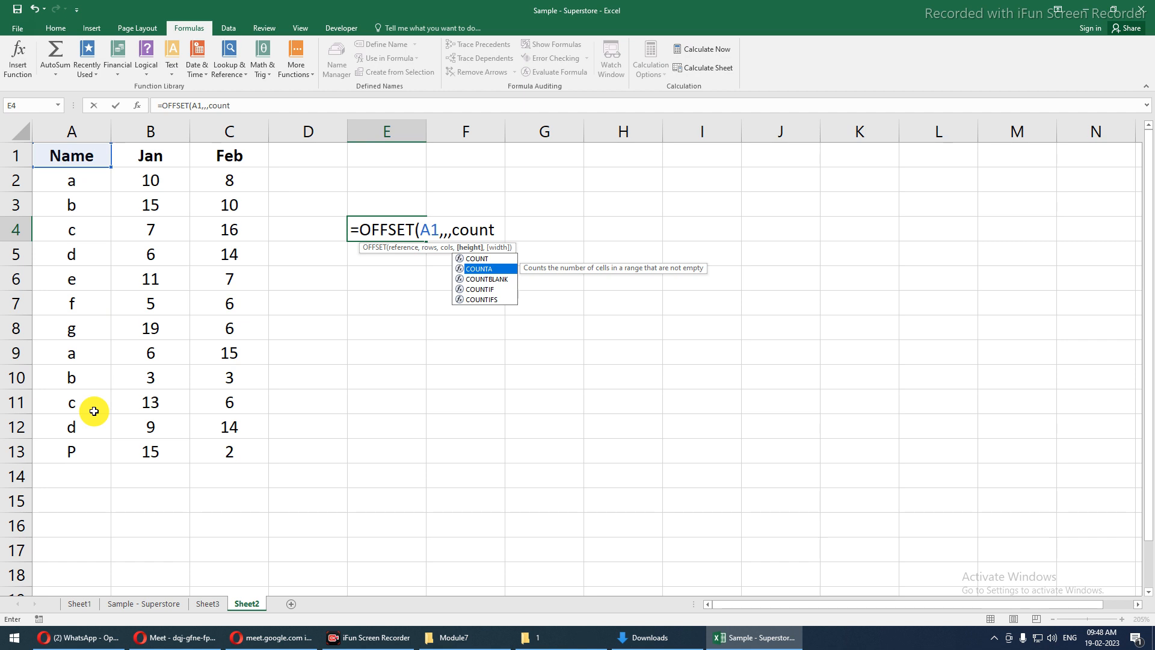
key("Tab")
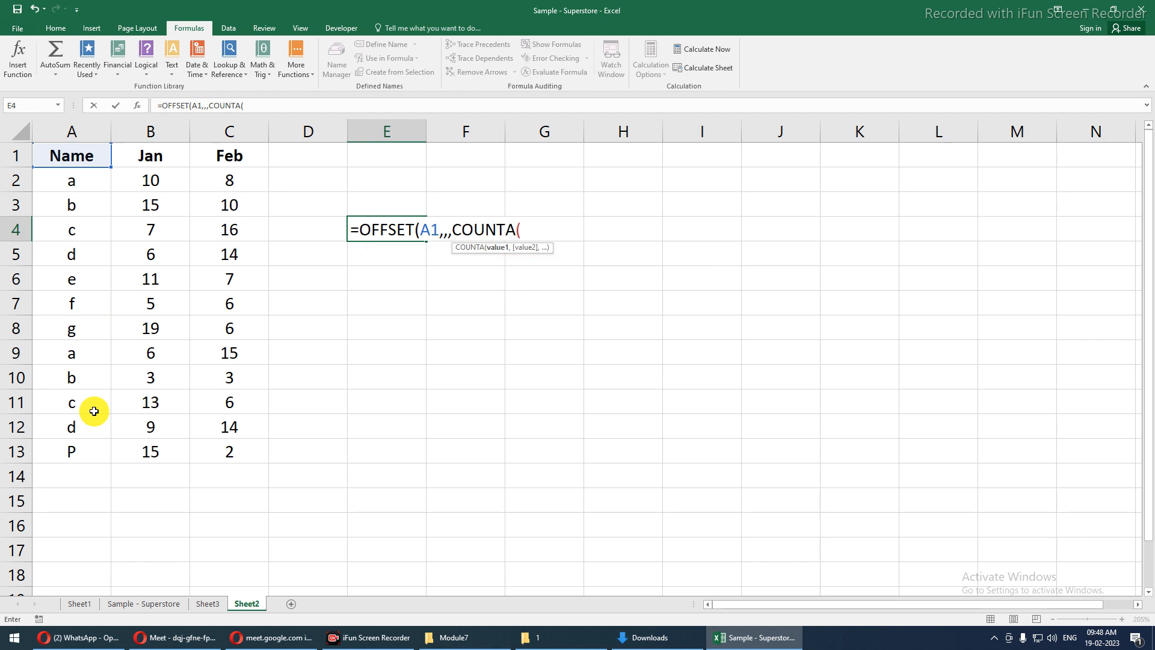
left_click(63, 121)
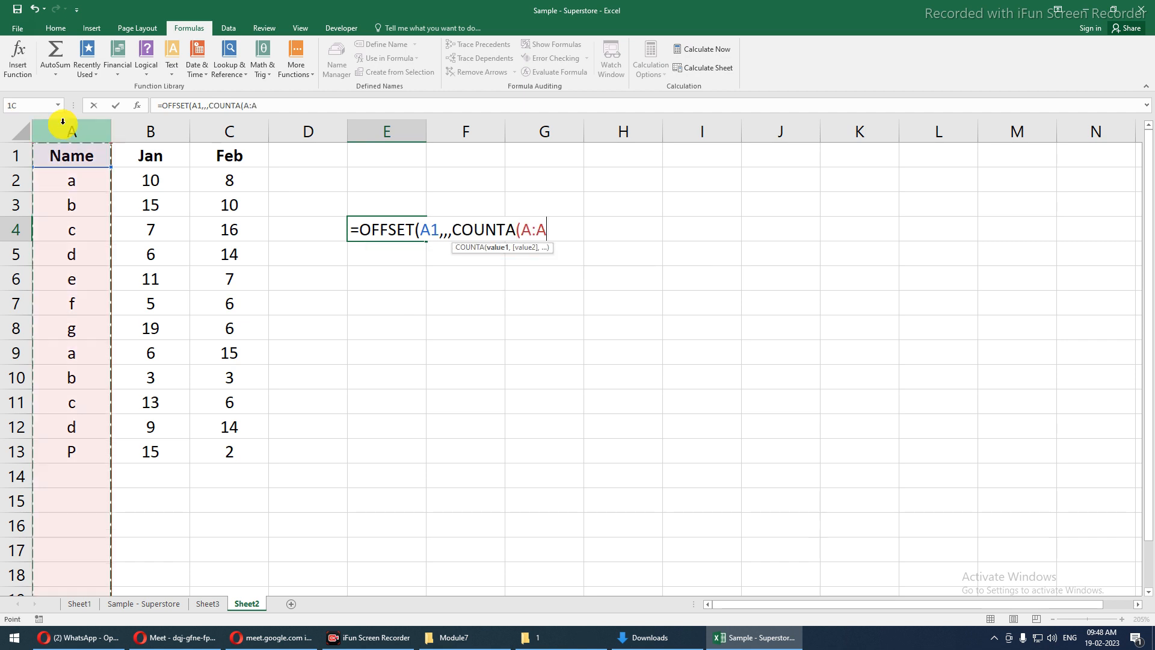
type("),")
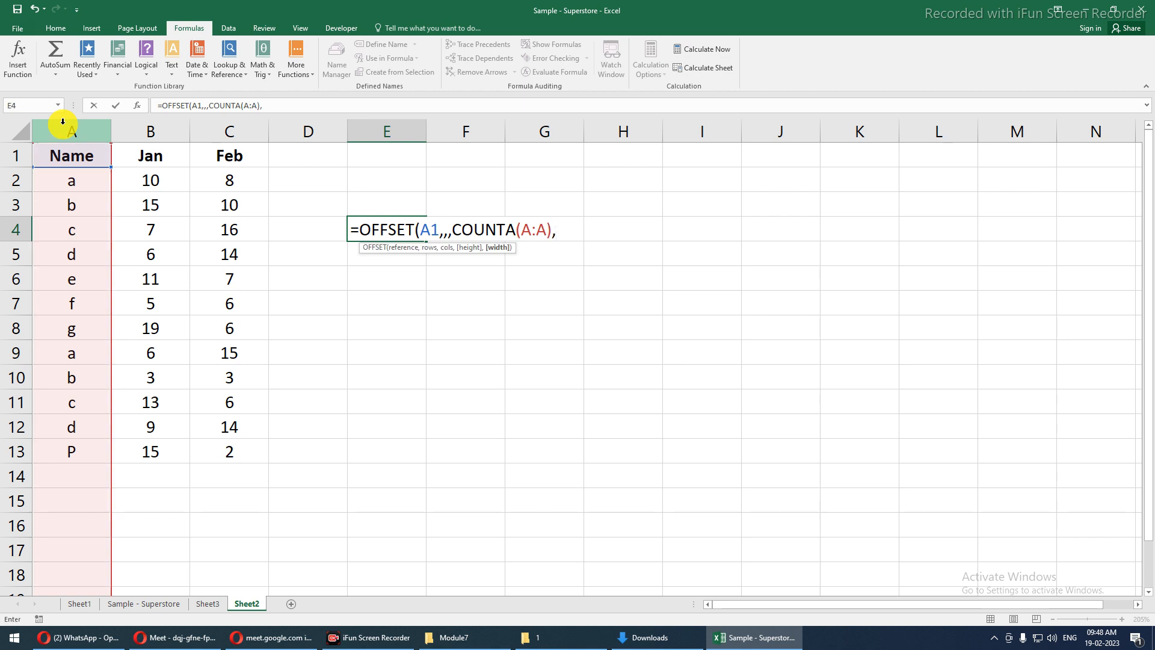
- Set the OFFSET width argument in E4 to COUNTA(1:1), counting the filled cells of row 1
type("count")
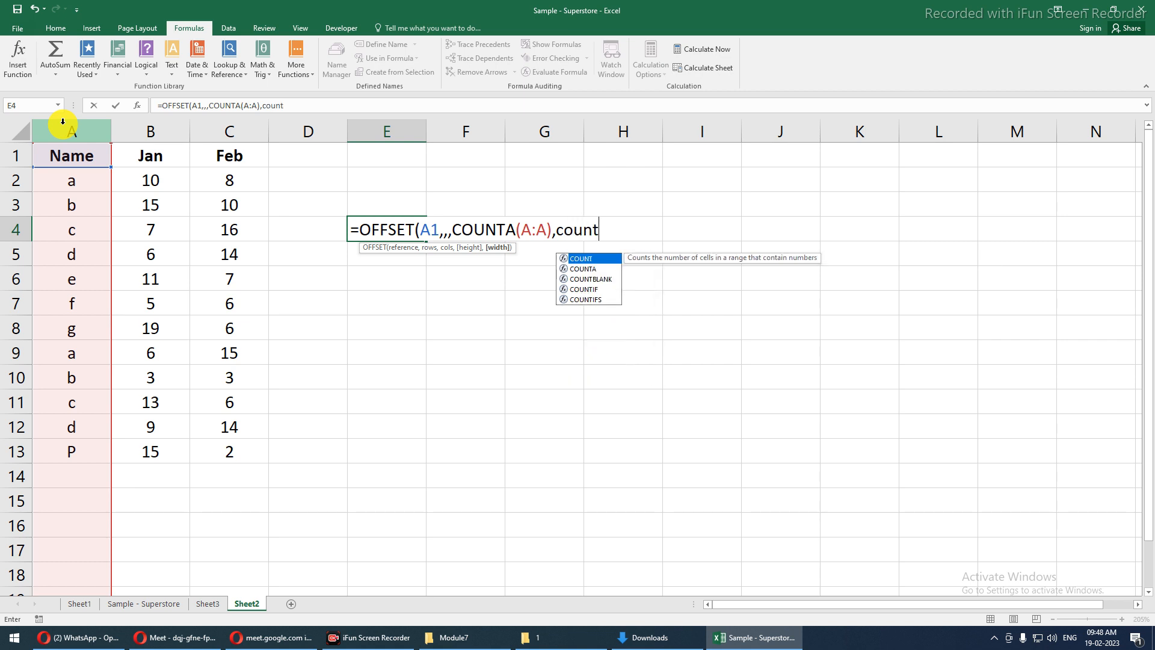
key("Down")
key("Tab")
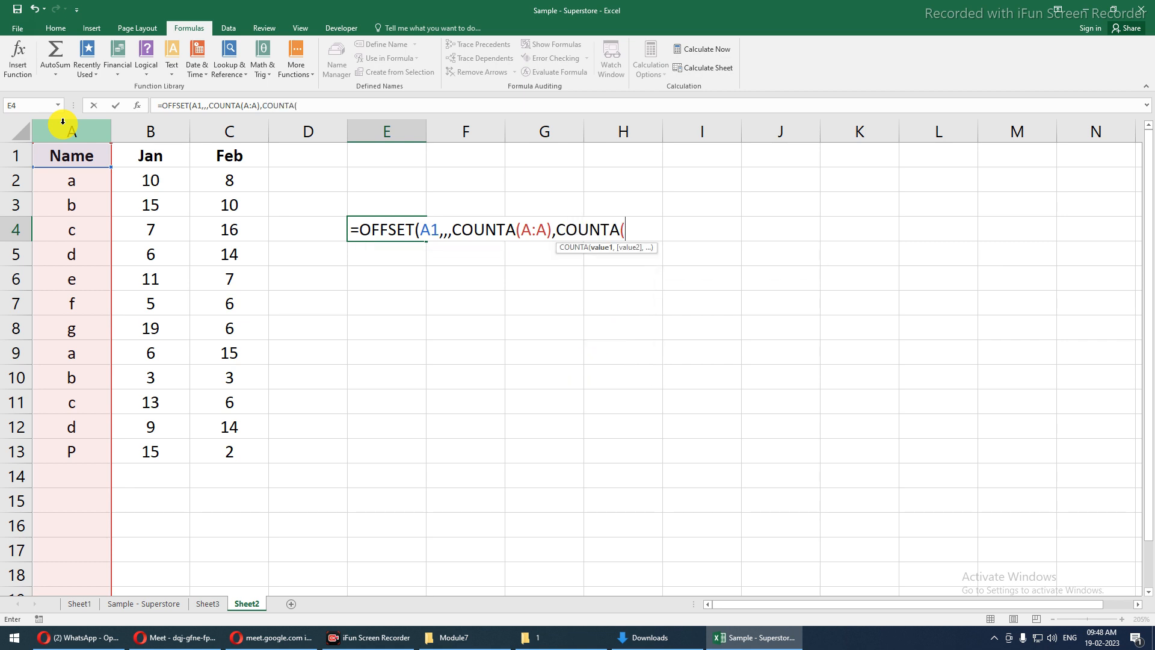
left_click(7, 154)
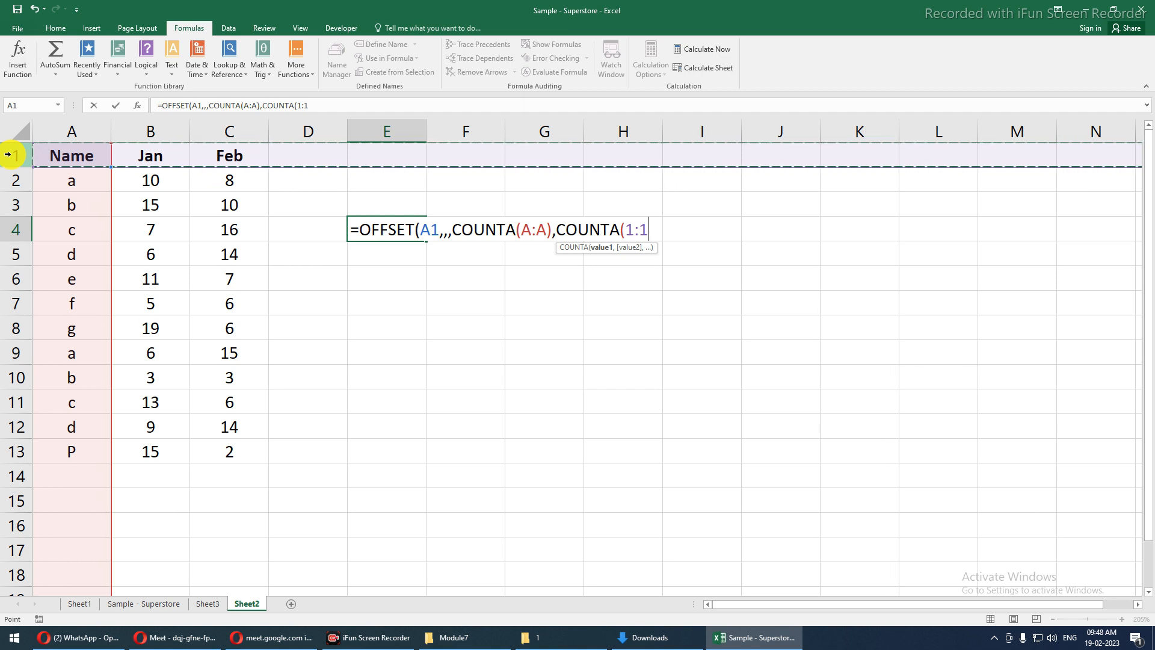
type(")")
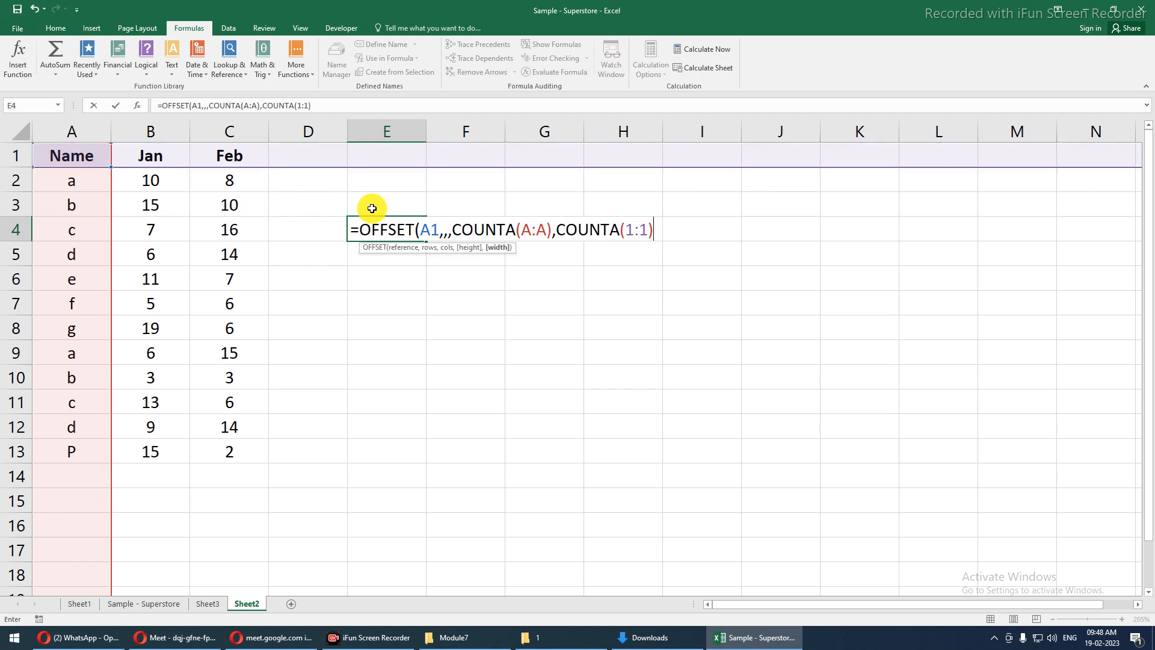
- Make the formula's references absolute as $A$1, $A:$A and $1:$1, and enter the OFFSET formula in E4
left_click(431, 229)
key("F4")
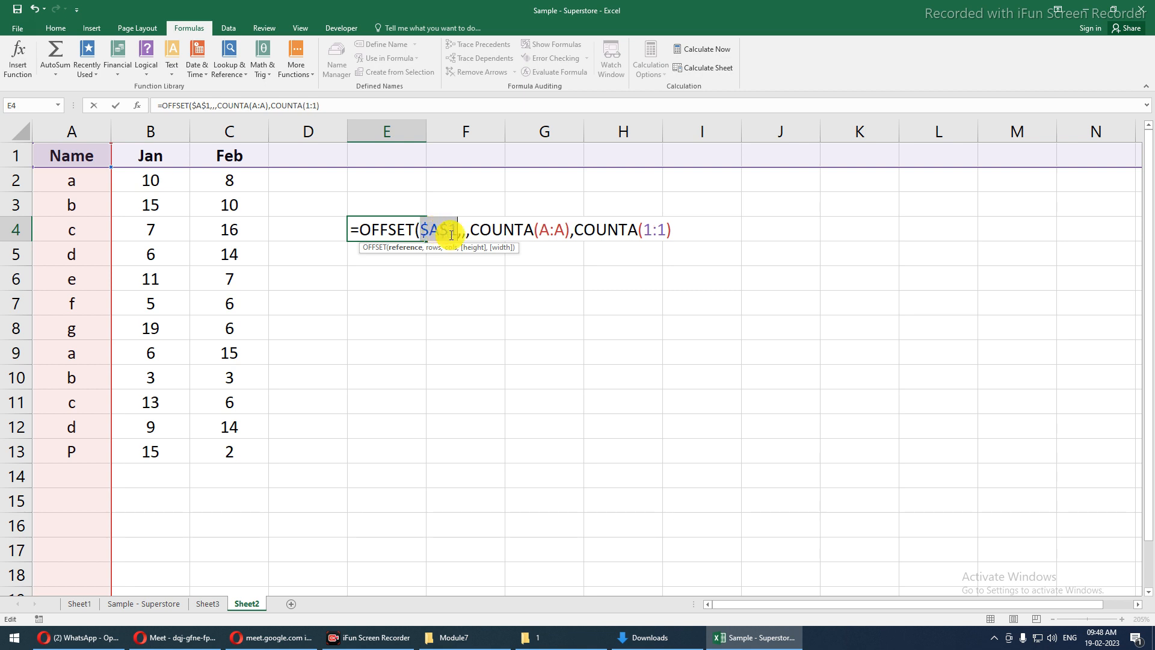
left_click(549, 229)
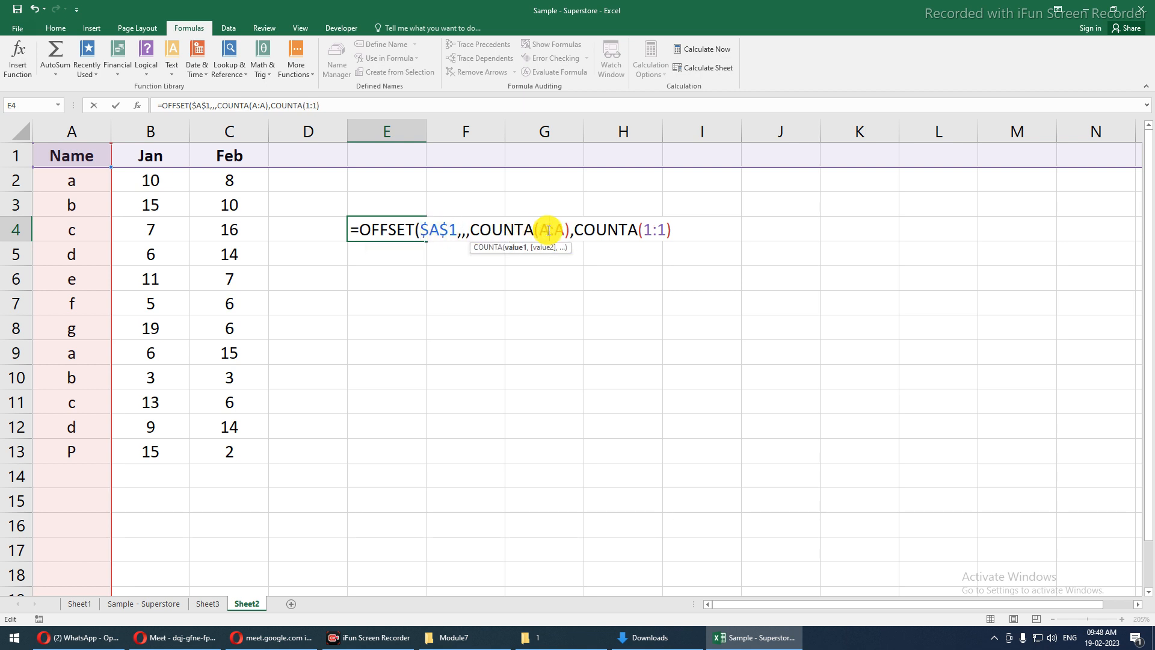
key("F4")
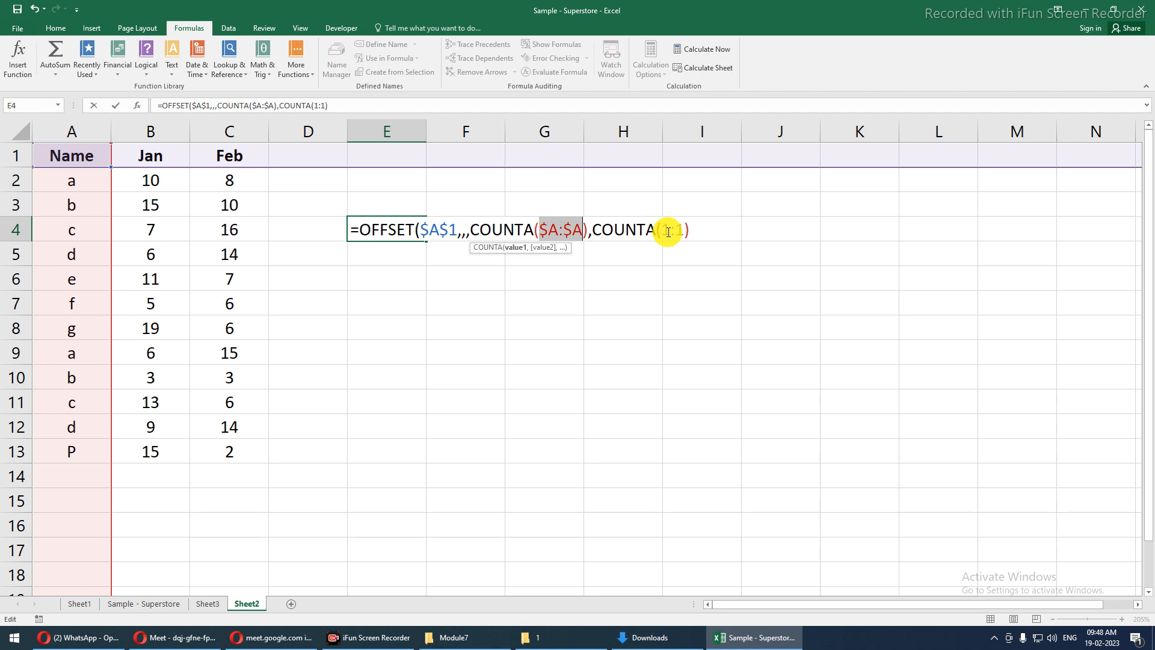
left_click(668, 232)
key("F4")
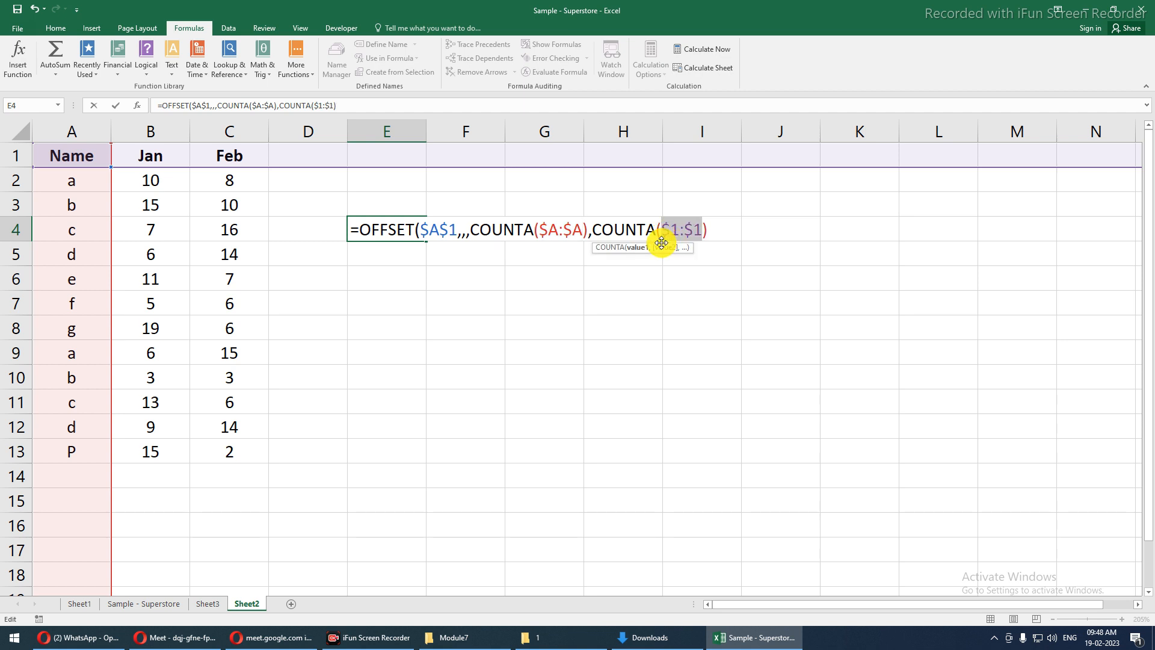
key("Return")
key("Return")
- Copy the OFFSET formula text from E4 without its equals sign, leaving the cell unedited
left_click(371, 227)
left_click_drag(164, 106, 409, 106)
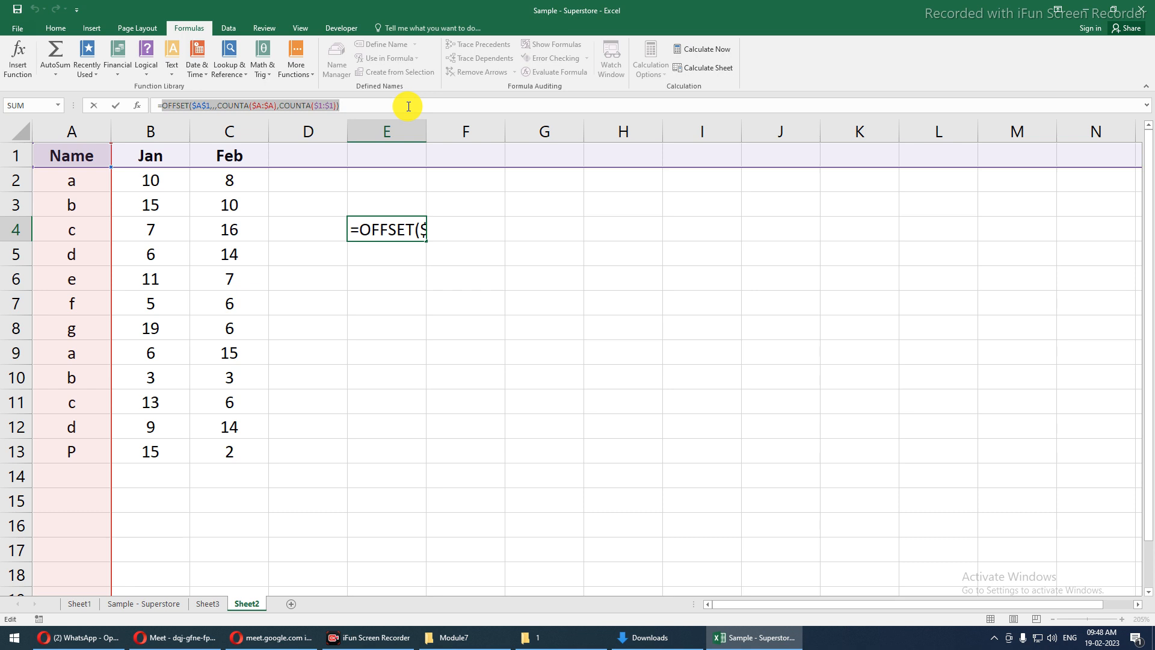
key("Escape")
- Define a workbook-scoped name RngSale in Name Manager that refers to the copied OFFSET formula
left_click_drag(66, 151, 85, 178)
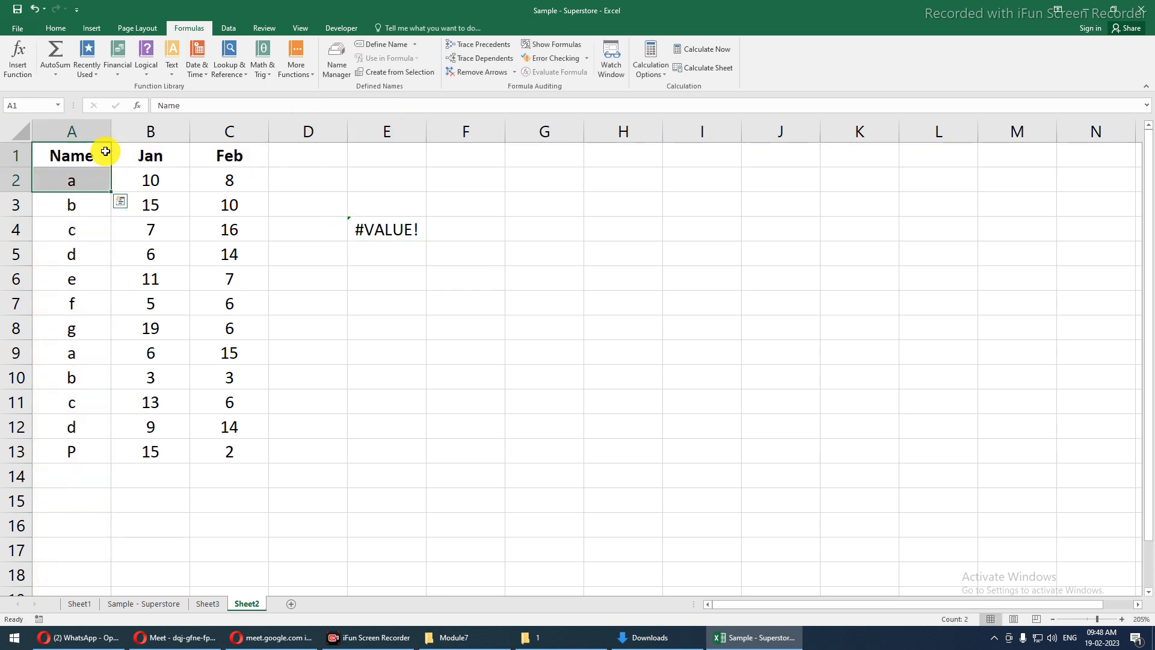
left_click(340, 54)
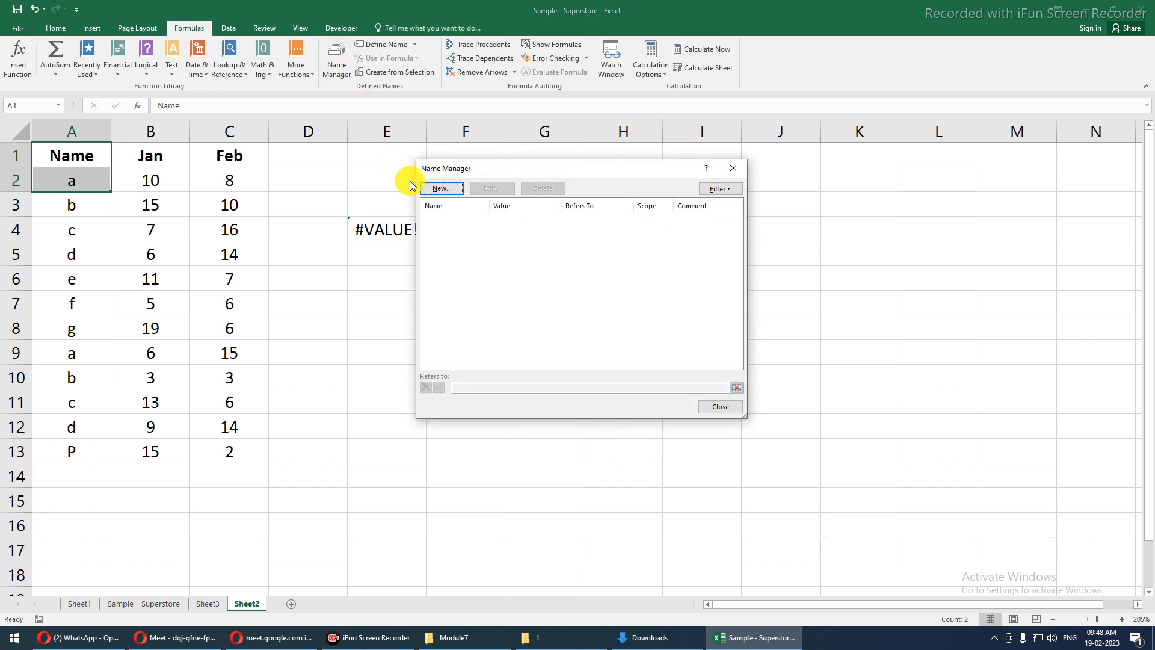
left_click(443, 188)
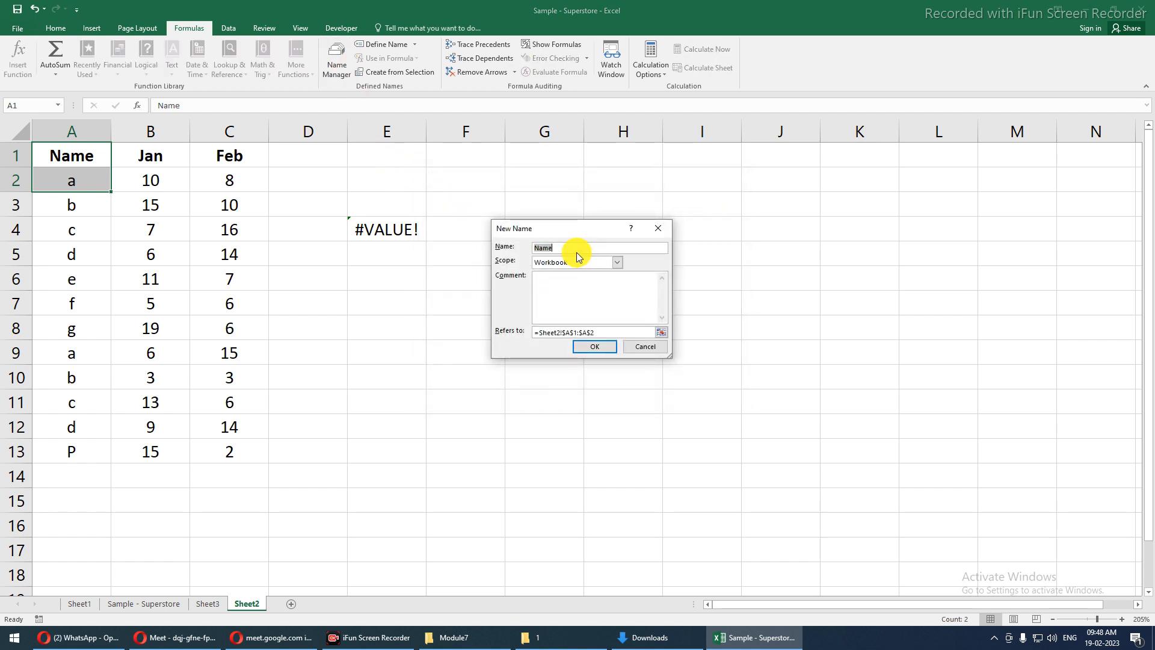
type("S")
type("R")
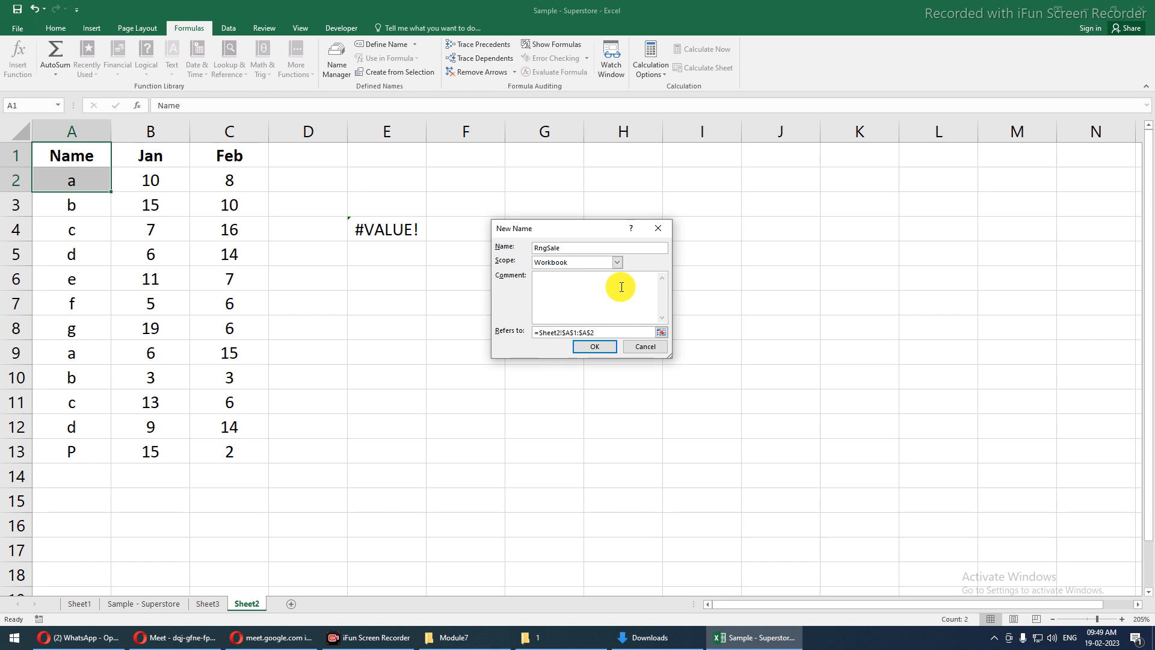
left_click_drag(601, 333, 555, 330)
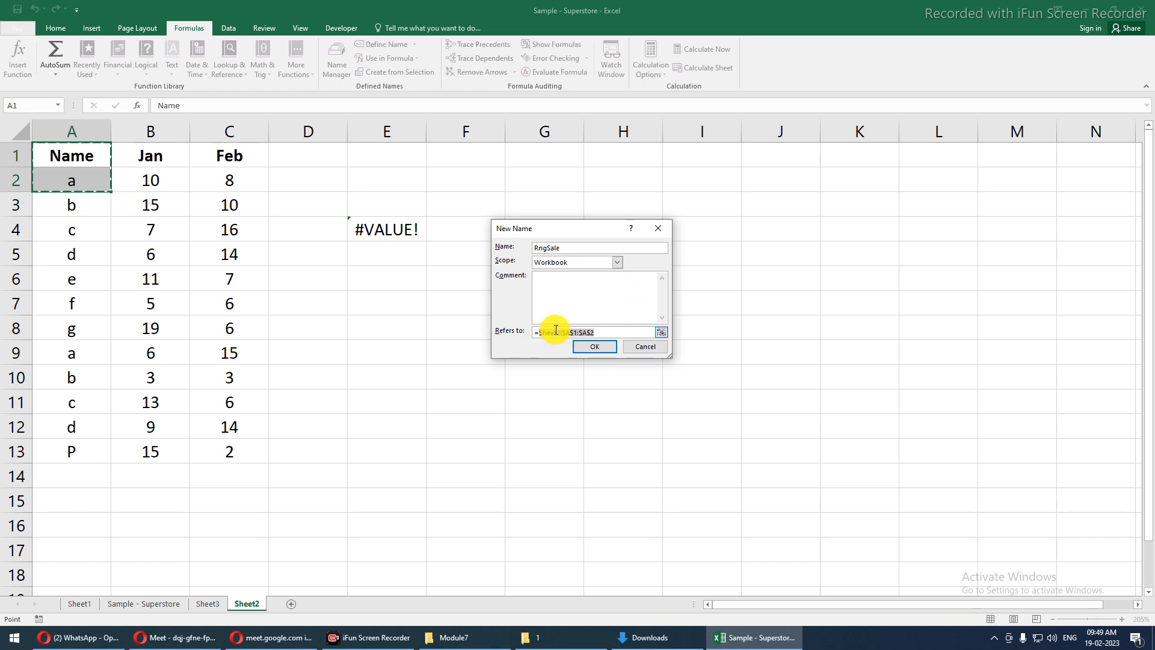
key("ctrl+v")
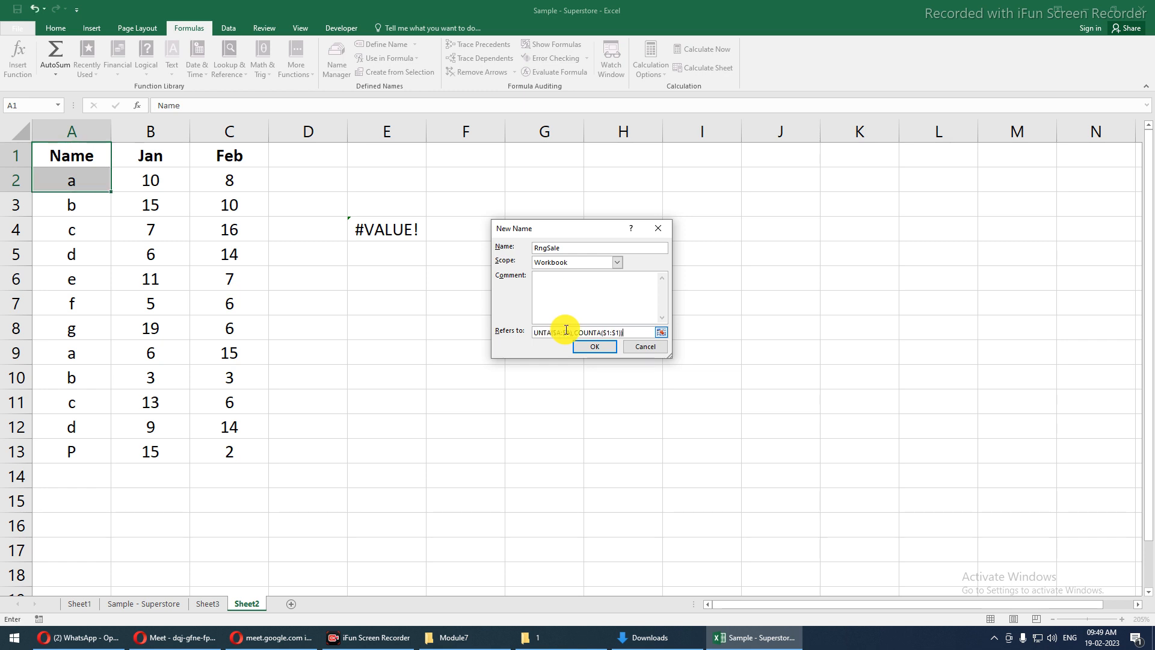
left_click(594, 347)
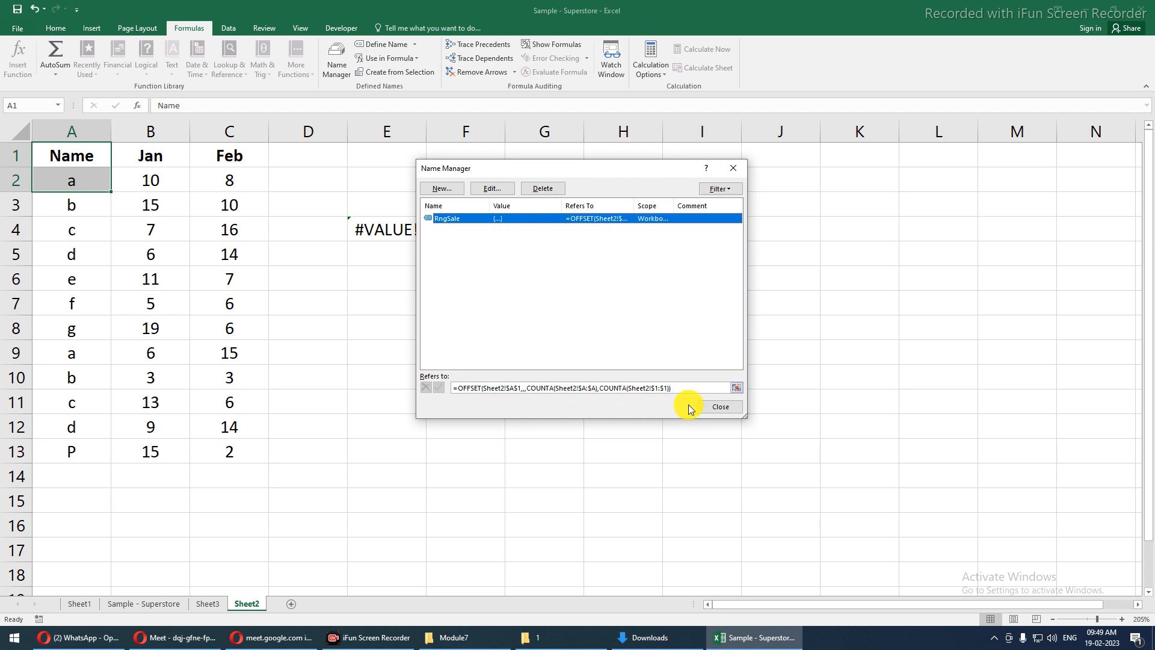
left_click(716, 407)
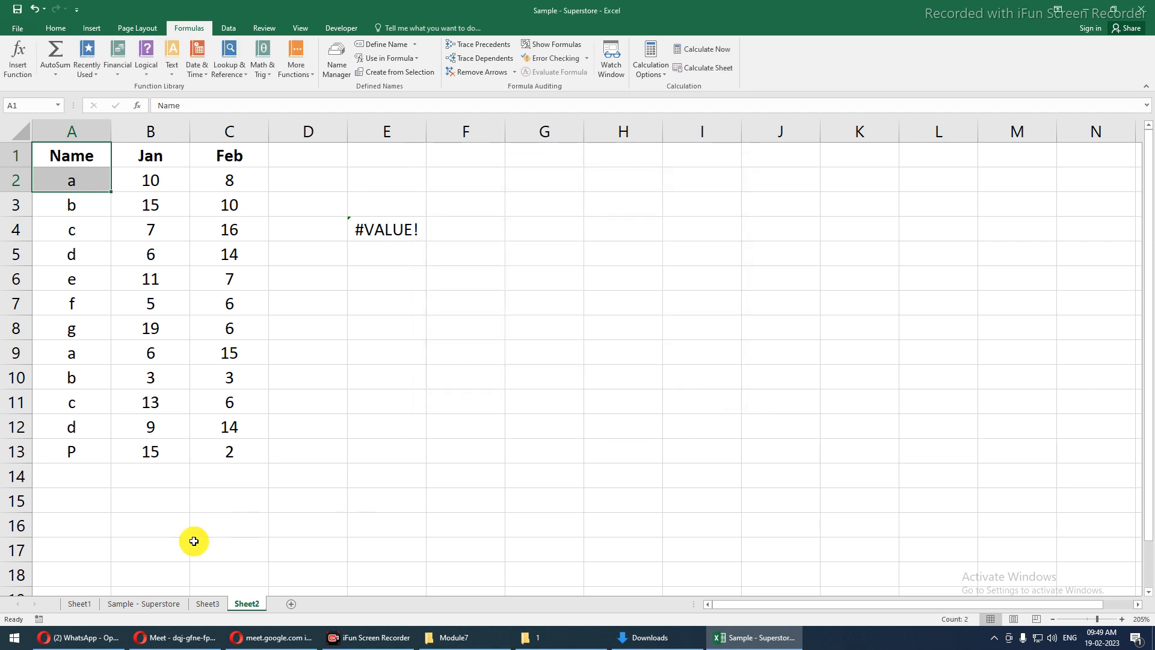
left_click(207, 604)
left_click(100, 280)
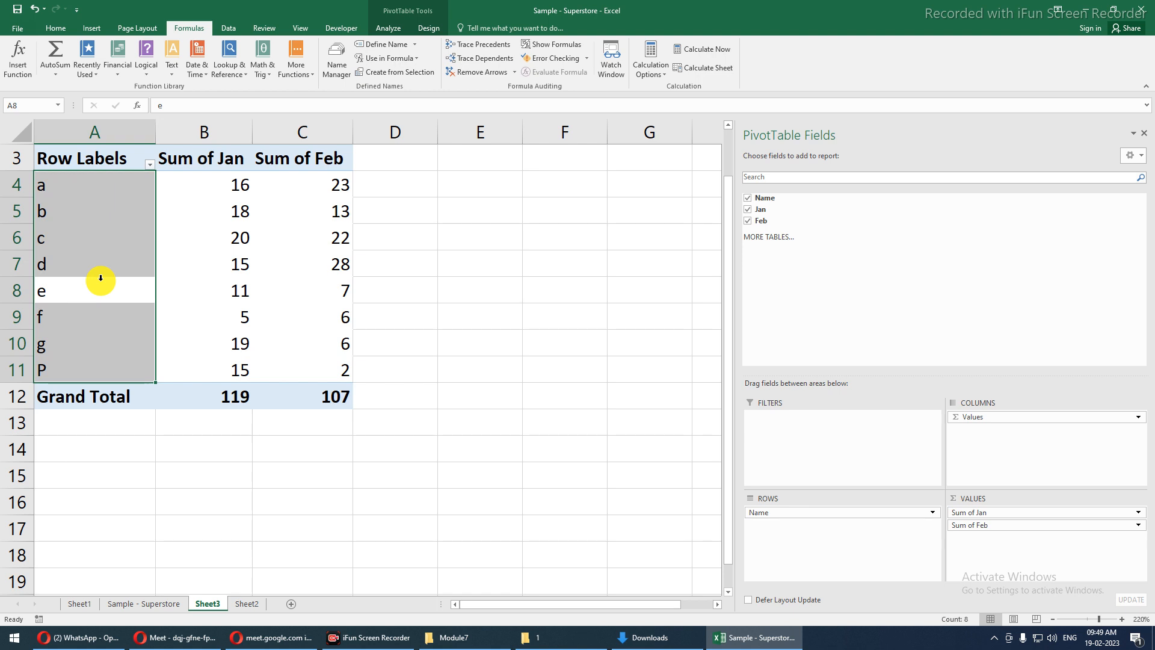
left_click(145, 253)
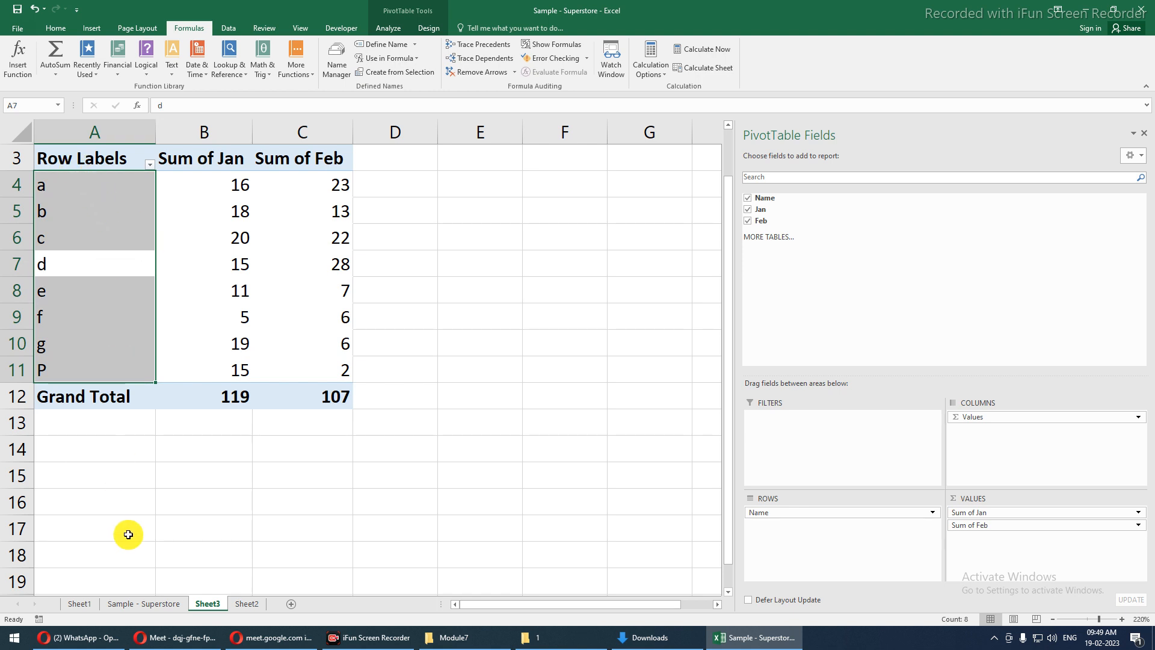
- Create a PivotTable on a new worksheet from Sheet2, using RngSale as the table/range
left_click(247, 604)
left_click(59, 162)
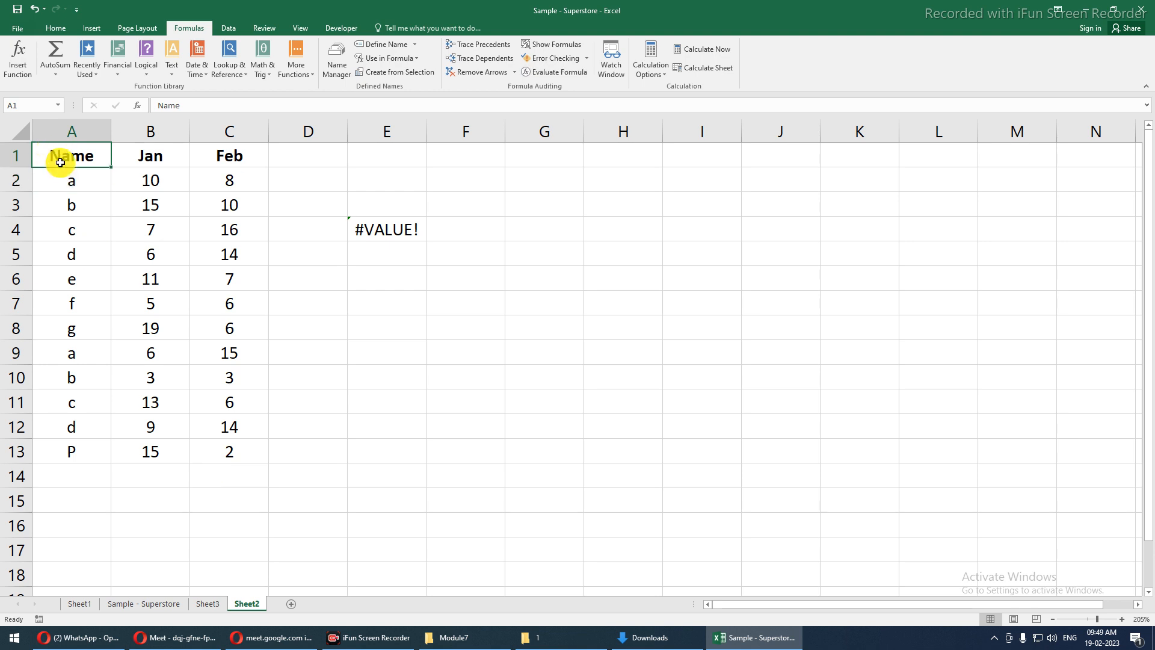
left_click(85, 30)
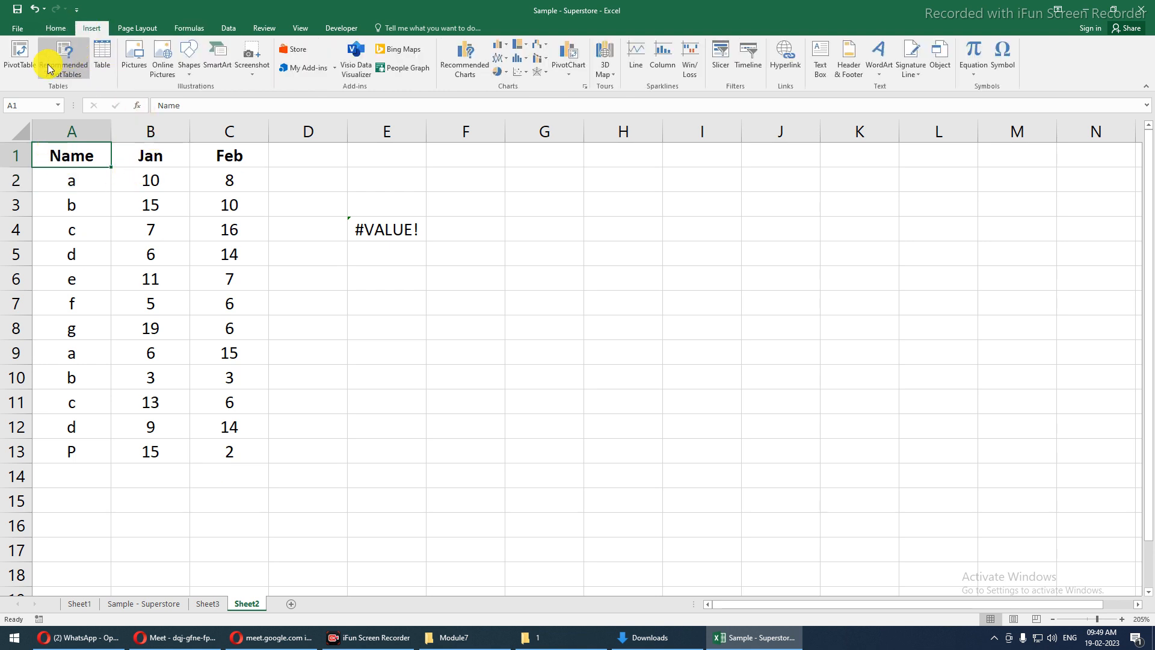
left_click(18, 56)
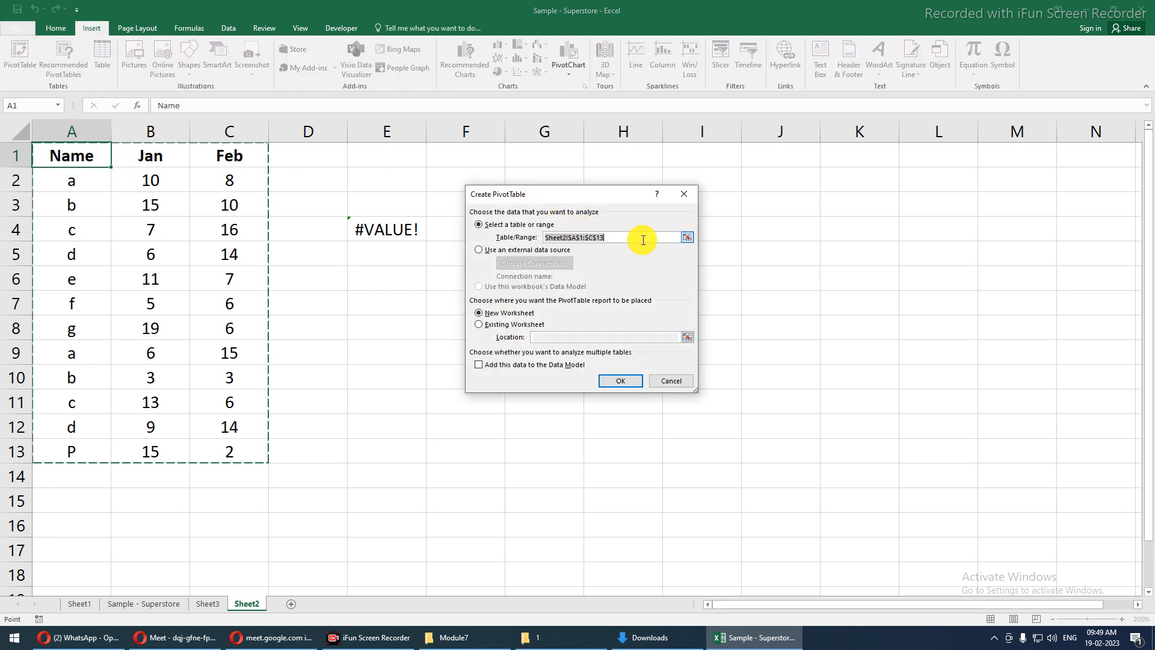
type("r")
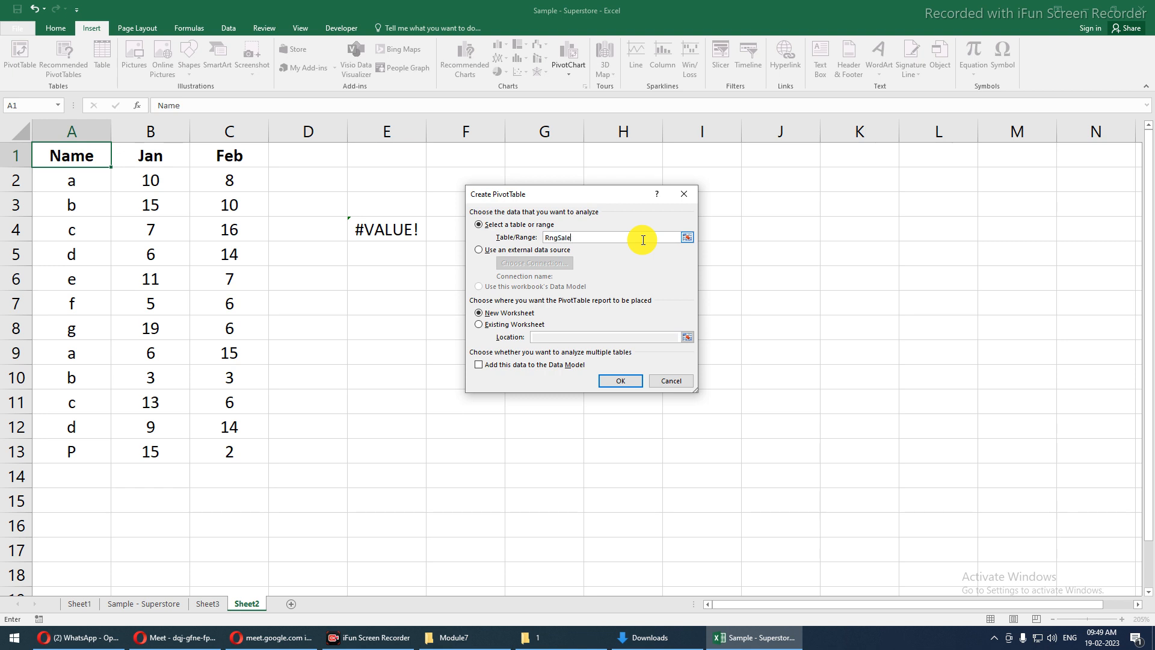
left_click(621, 381)
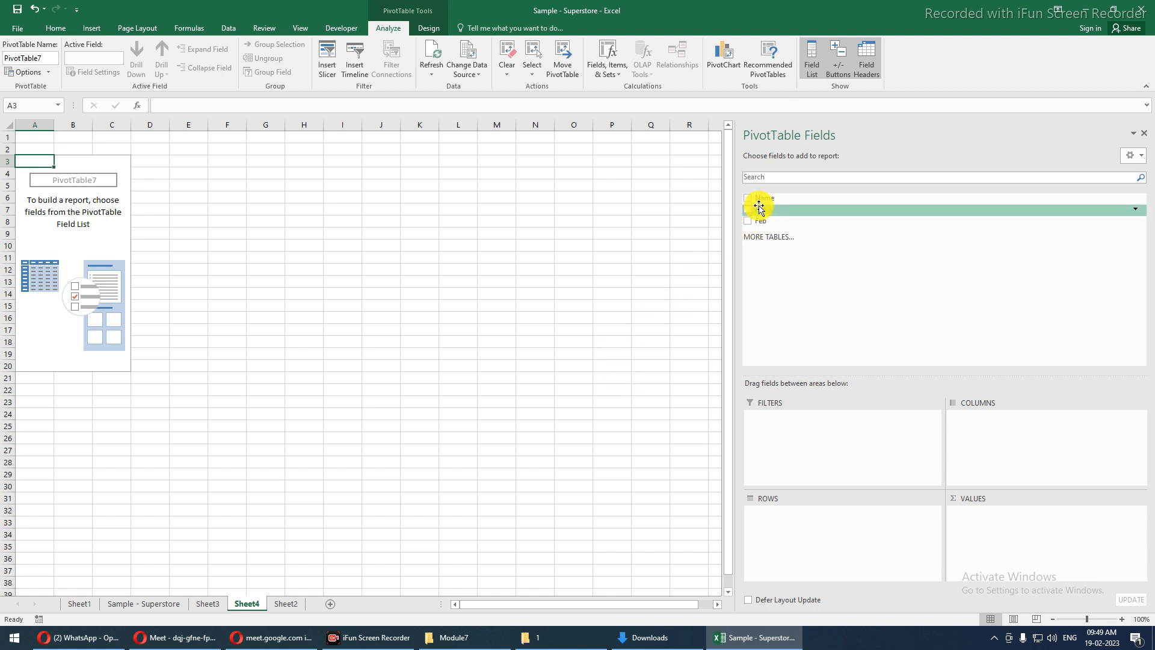
- Place the Name field in the PivotTable's rows and the Jan and Feb fields in its values
left_click_drag(757, 200, 772, 523)
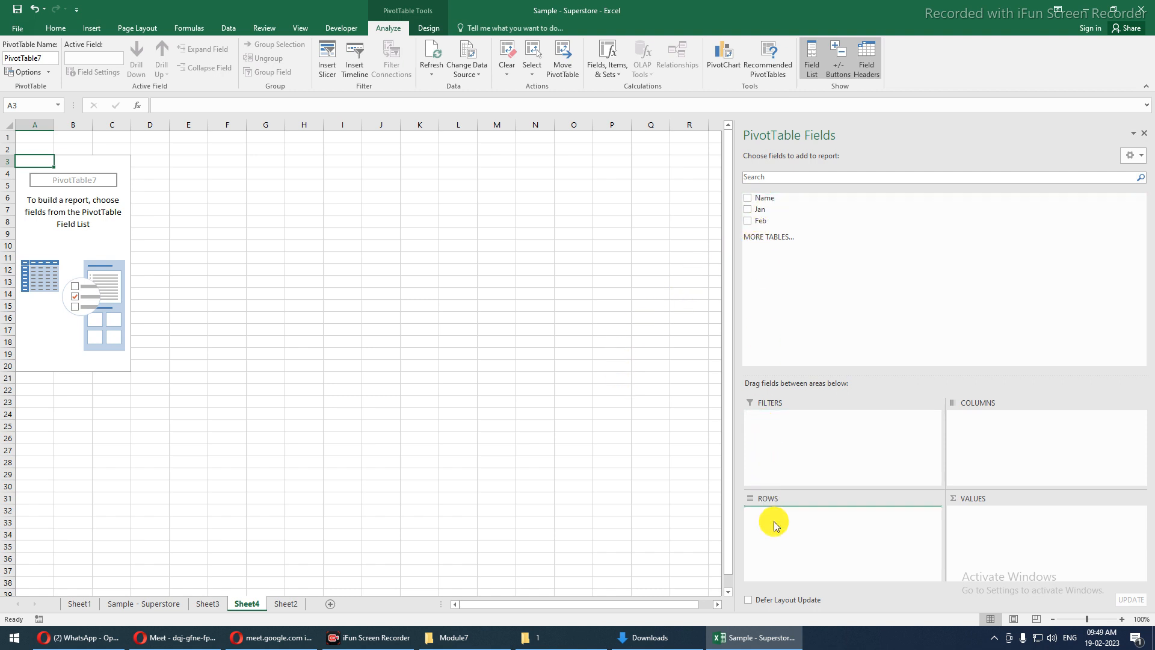
left_click_drag(759, 210, 977, 530)
left_click_drag(764, 220, 972, 528)
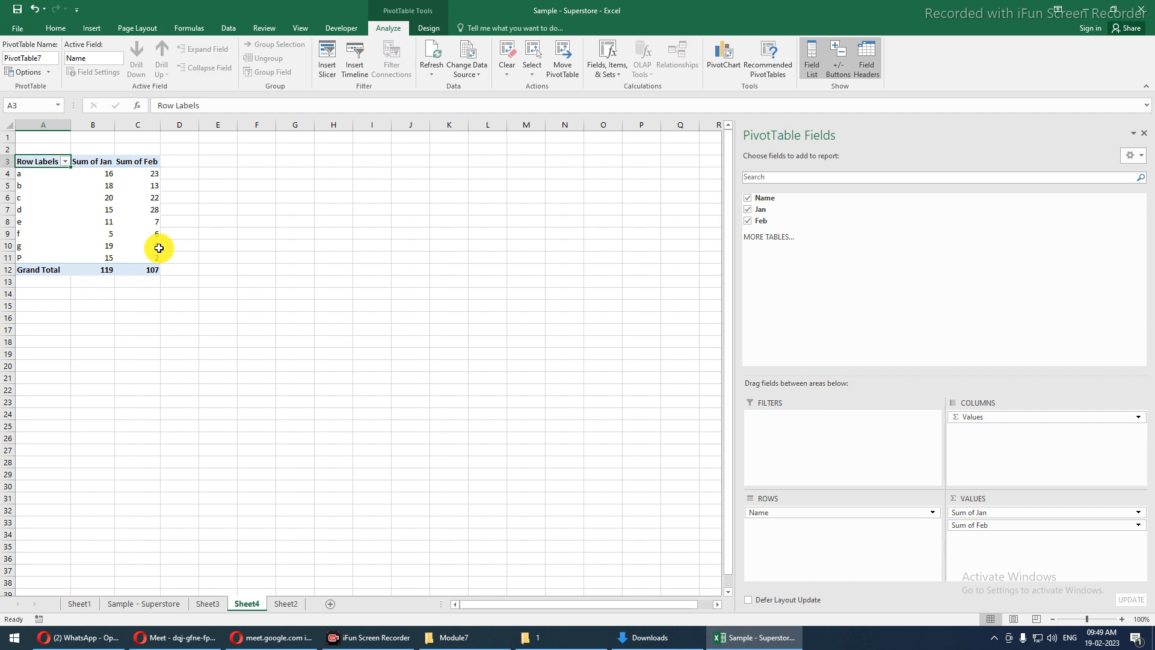
scroll(158, 248, "up", 7)
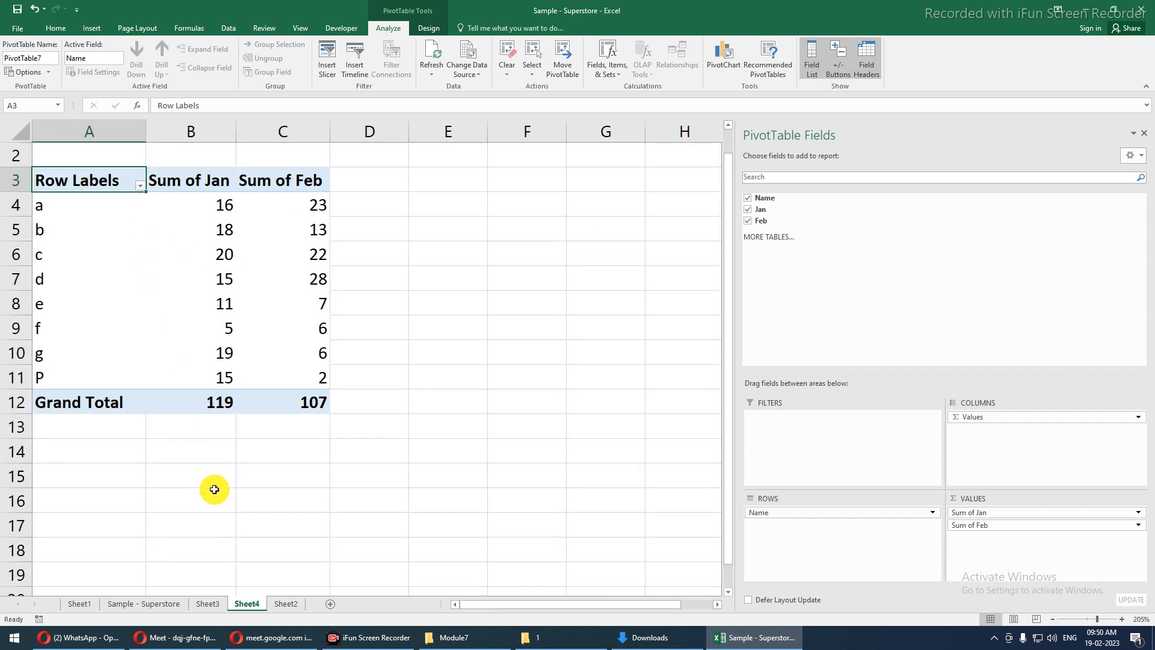
- Compare the source data on Sheet2 with the PivotTables on Sheet4 and Sheet3, returning to Sheet2
left_click(286, 603)
left_click_drag(85, 206, 146, 282)
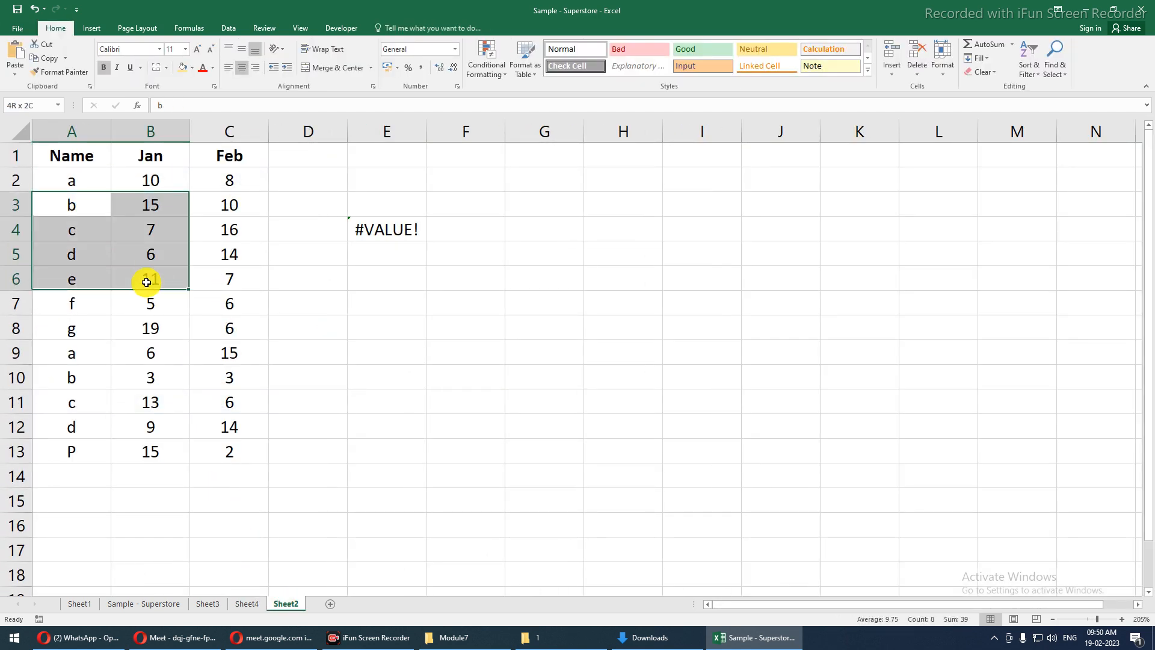
left_click(247, 604)
left_click(207, 604)
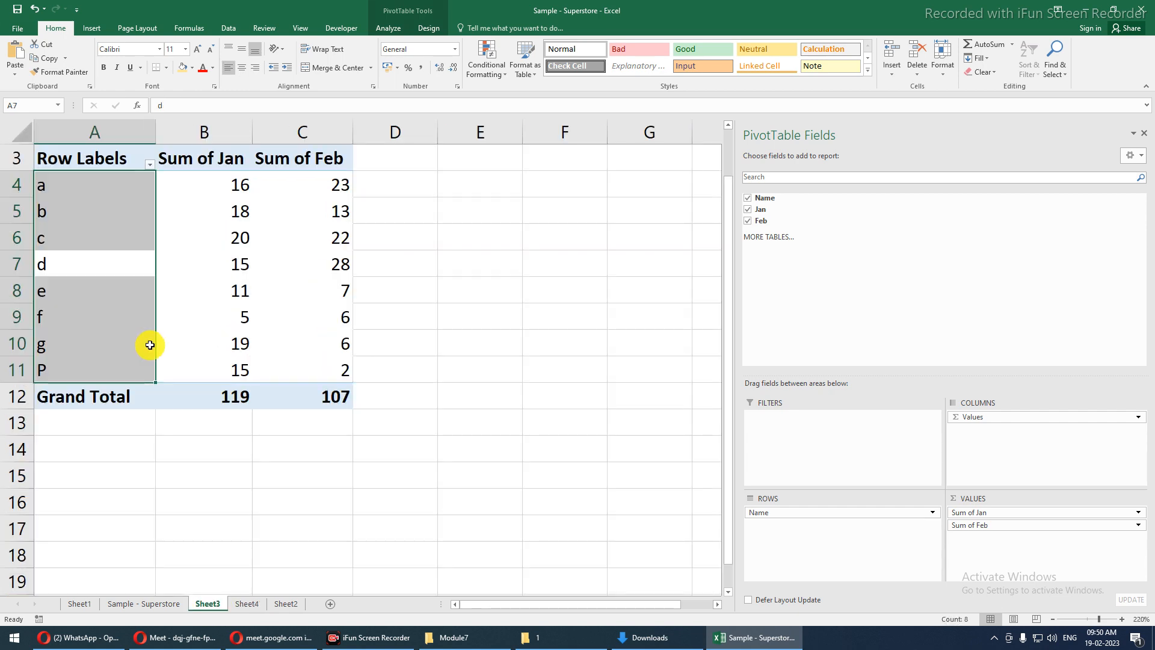
left_click(285, 606)
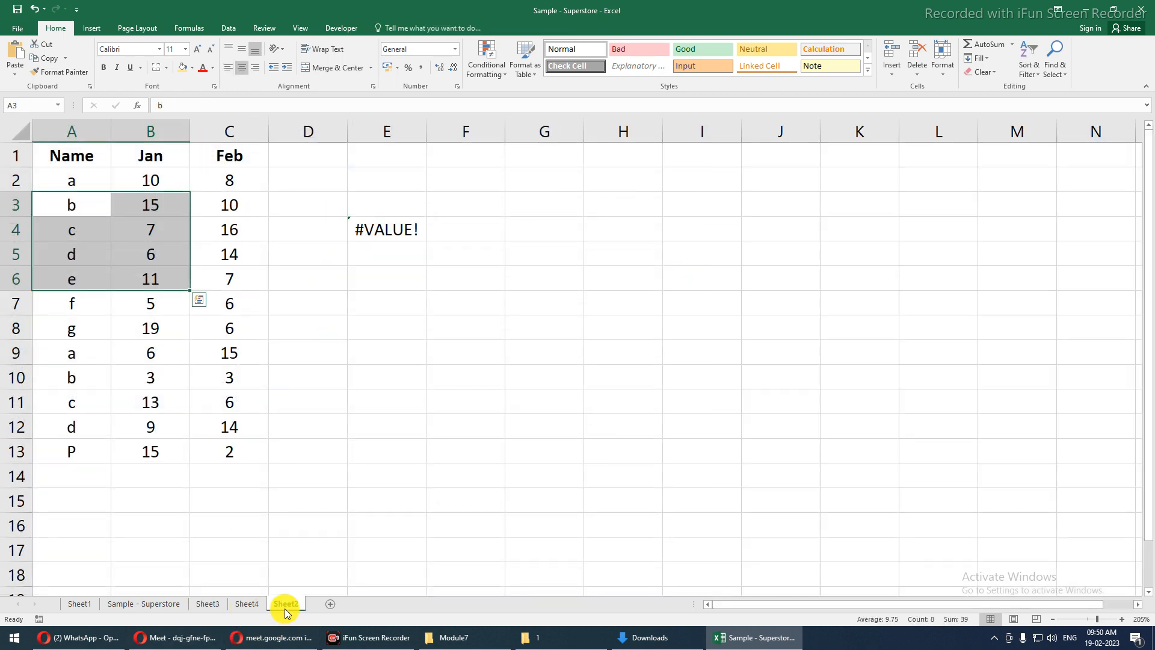
- Add a Mar heading in D1 on Sheet2 and enter =RANDBETWEEN(1,10) in D2
left_click(306, 153)
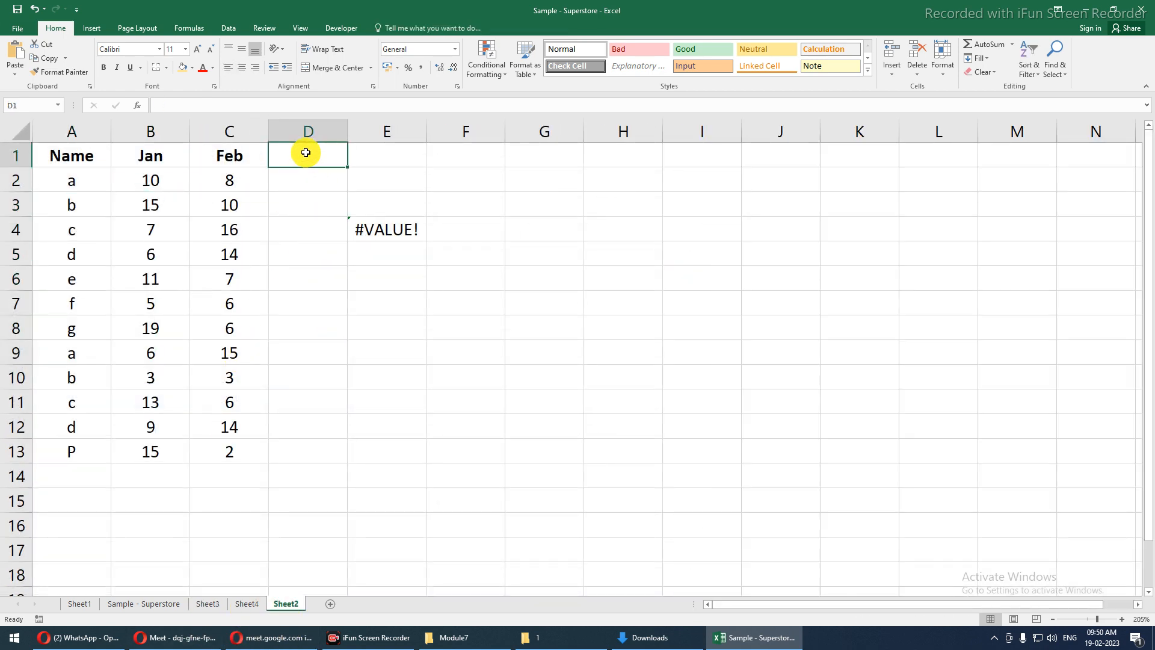
type("Mar")
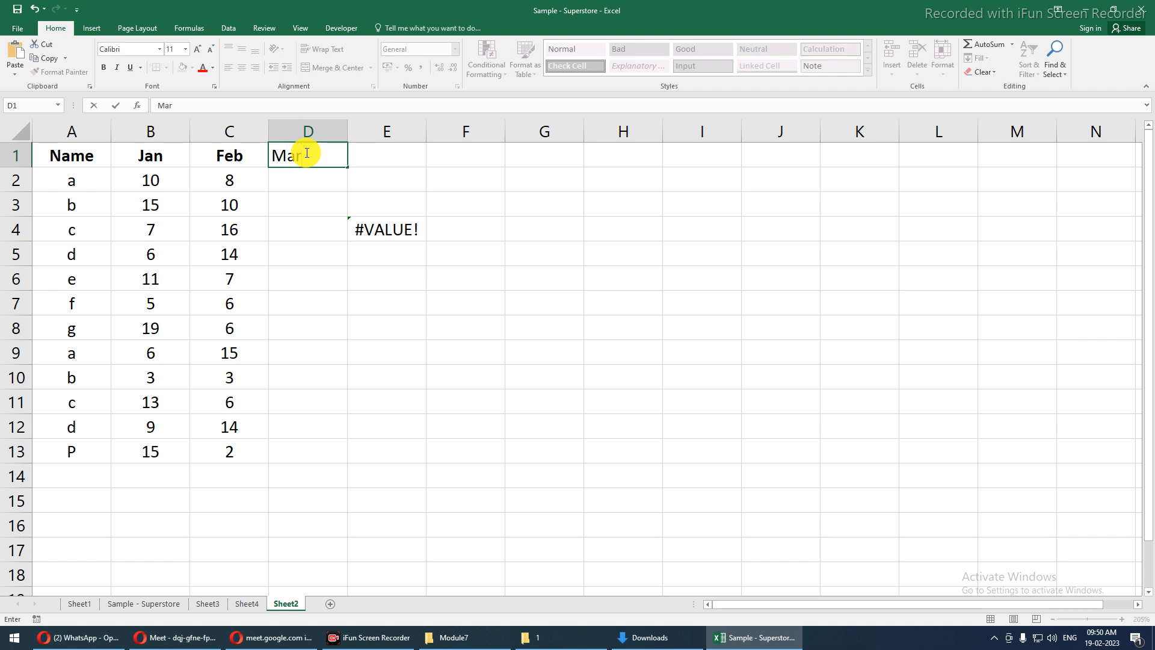
key("Return")
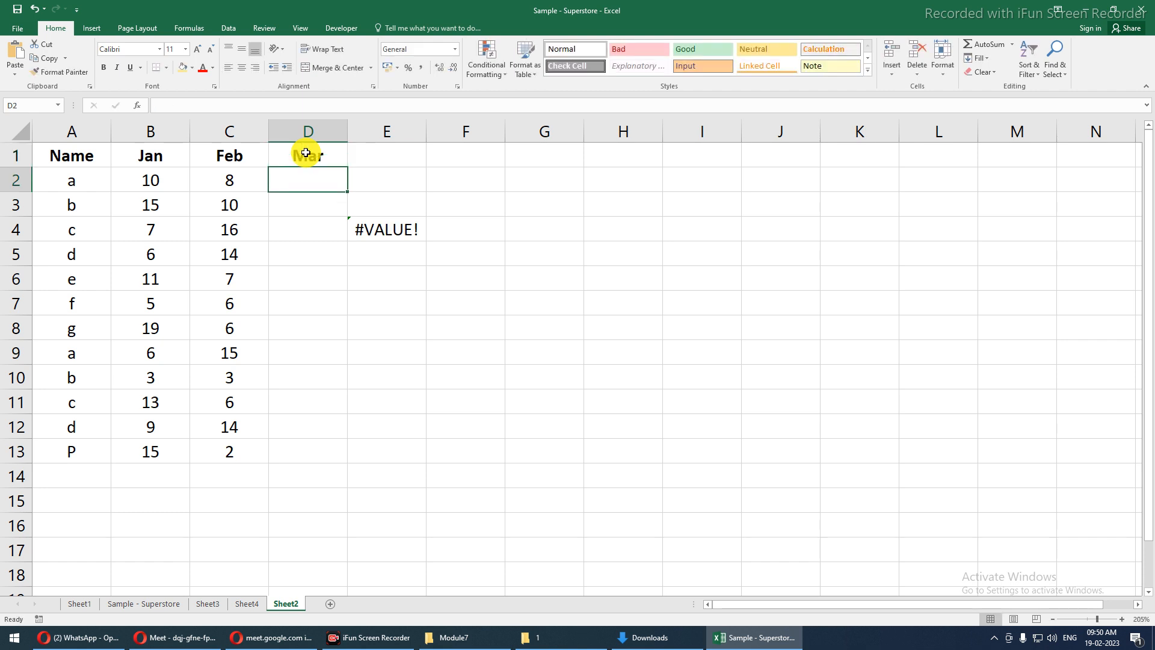
type("=rand")
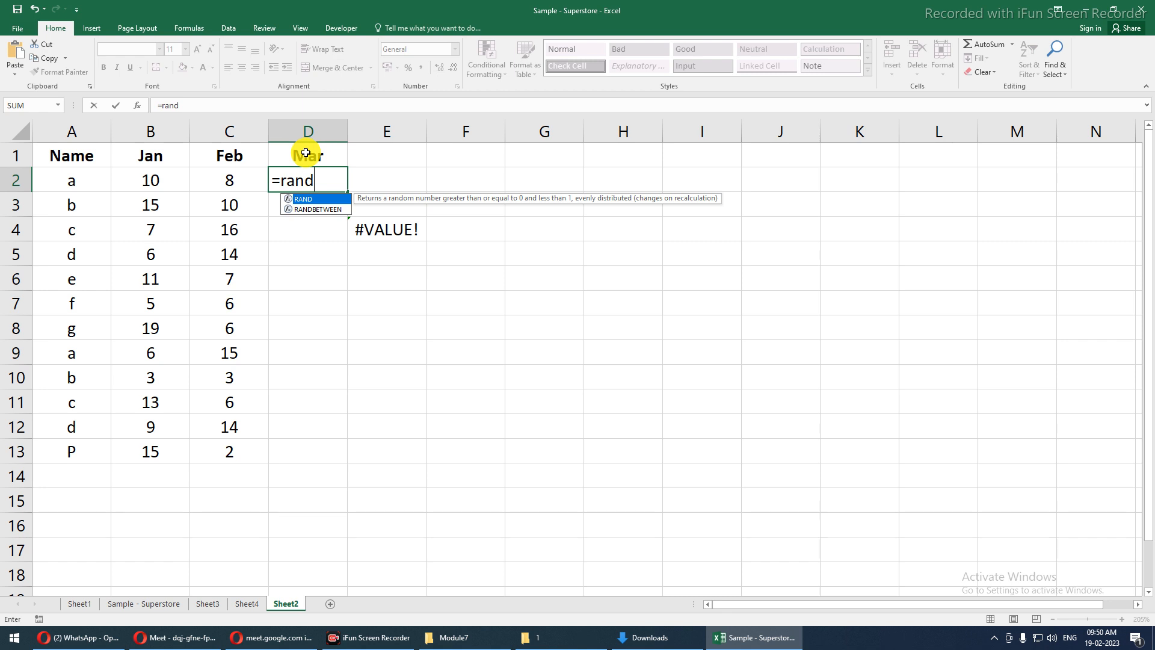
key("Down")
key("Tab")
type("1")
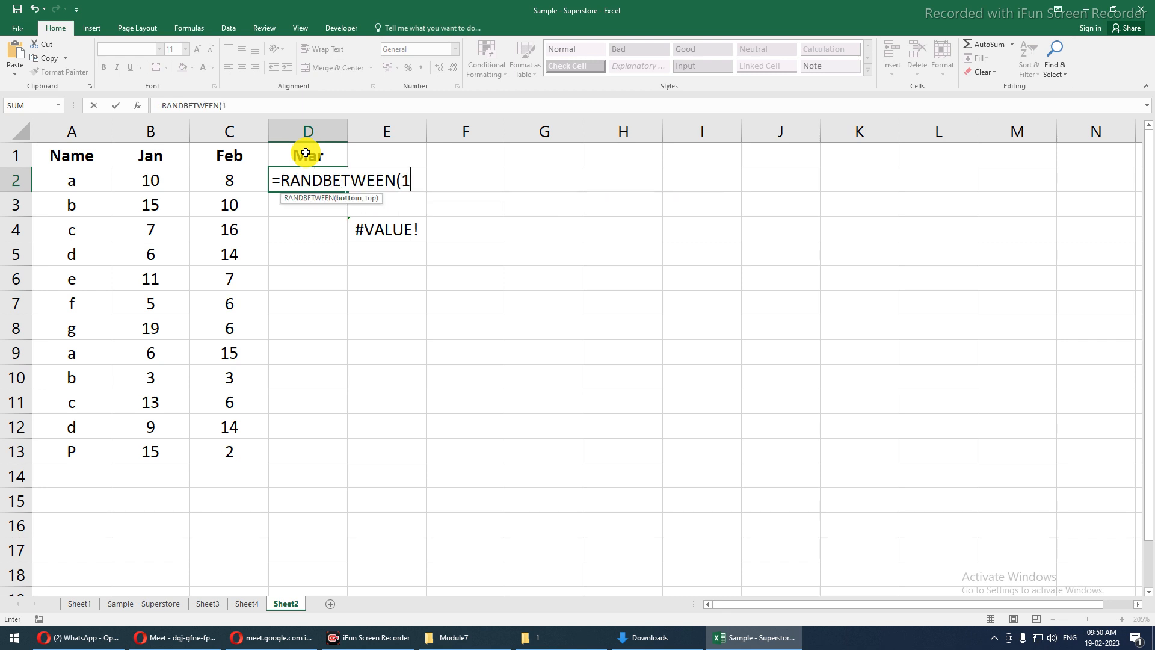
type(",10")
key("Return")
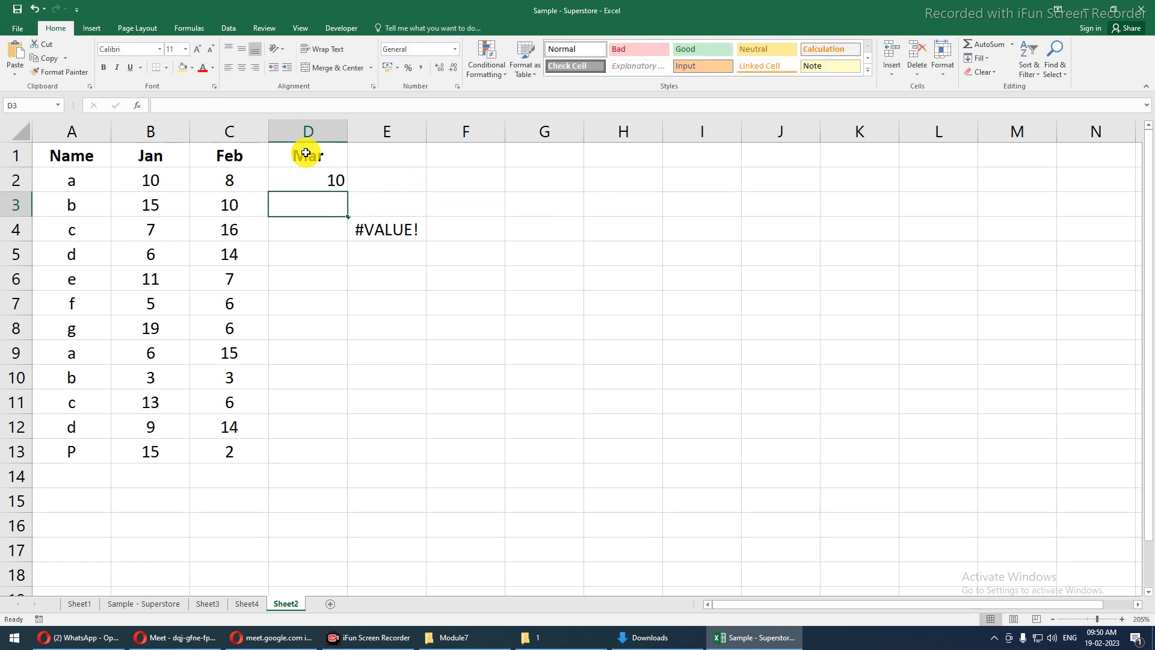
- Fill the random-number formula down through D2:D13 and replace the formulas with their values
left_click_drag(300, 184, 320, 453)
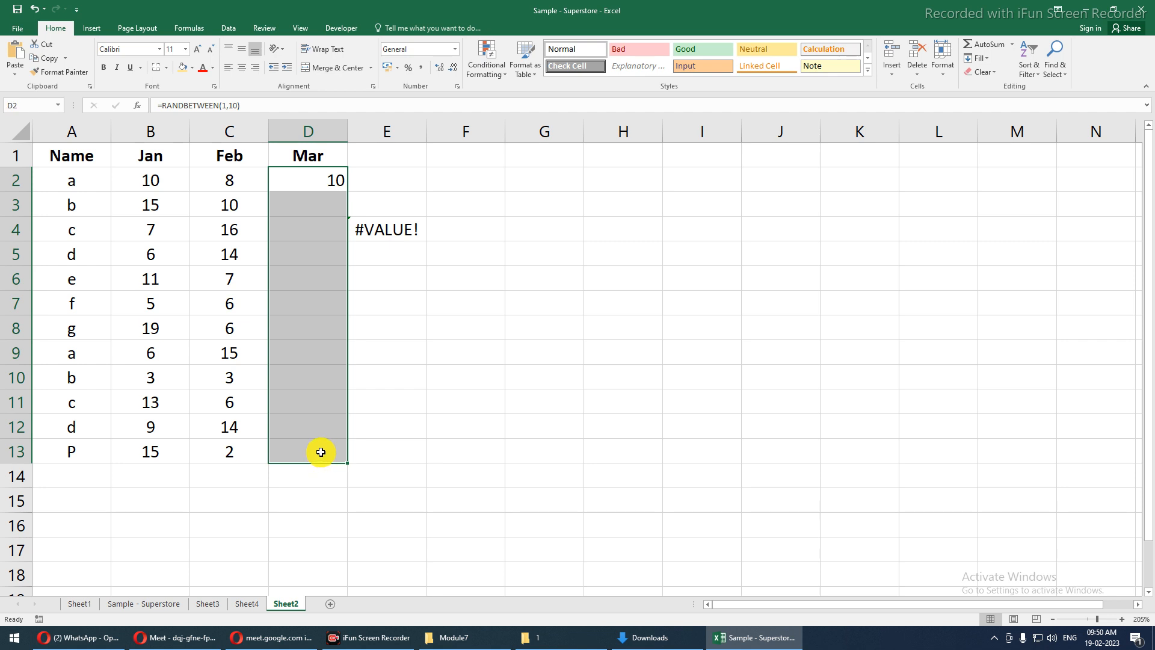
key("ctrl+d")
key("ctrl+c")
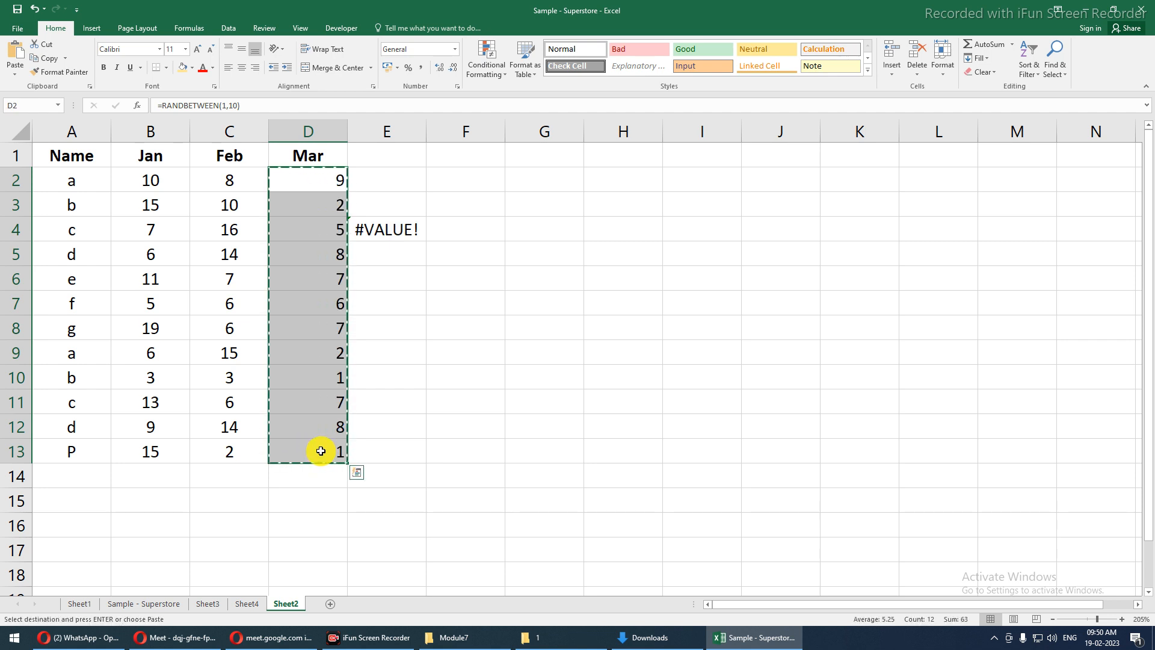
key("ctrl+alt+v")
key("Return")
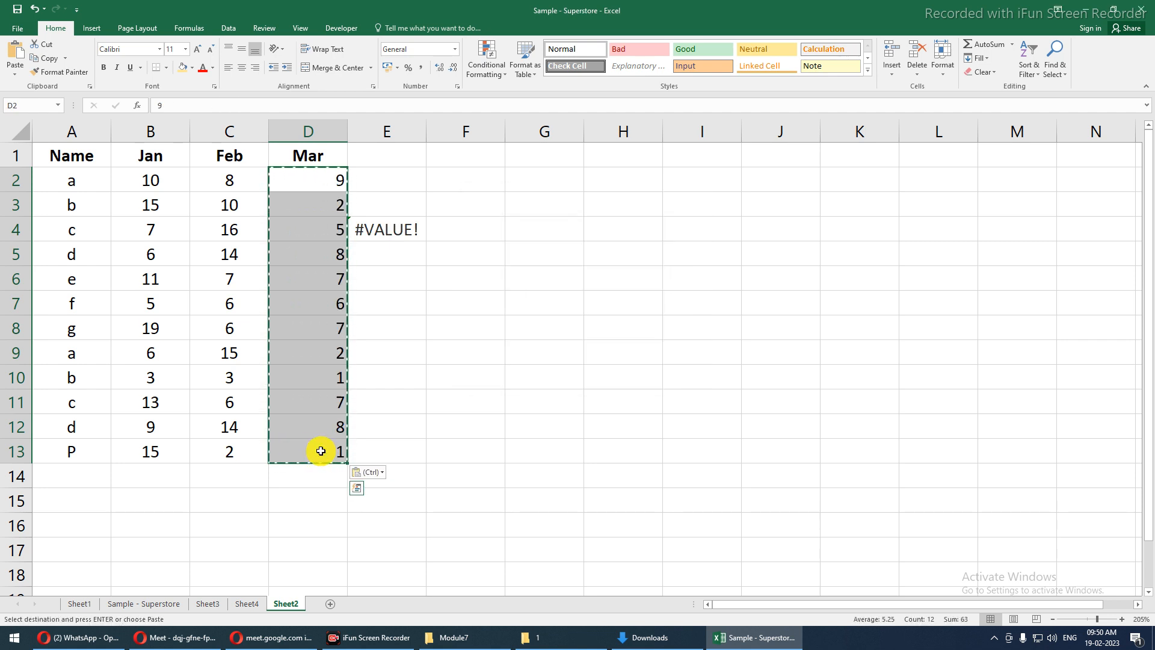
- Clear the contents of cells E3:E5, including the #VALUE! formula
left_click_drag(381, 210, 381, 255)
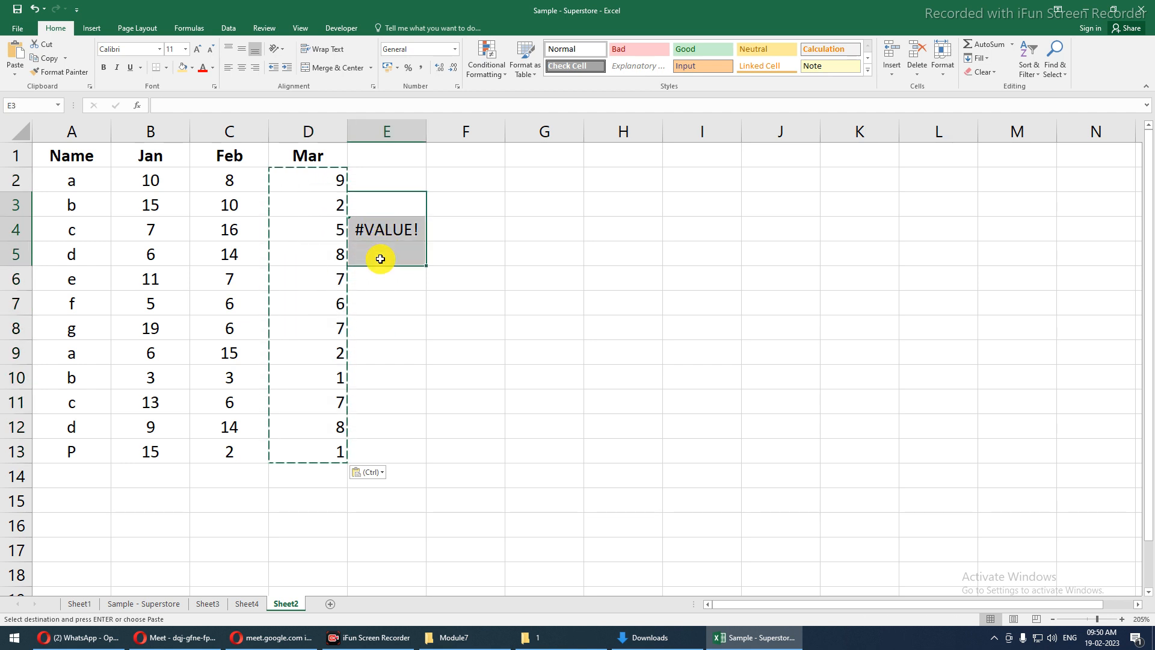
key("Delete")
left_click(260, 234)
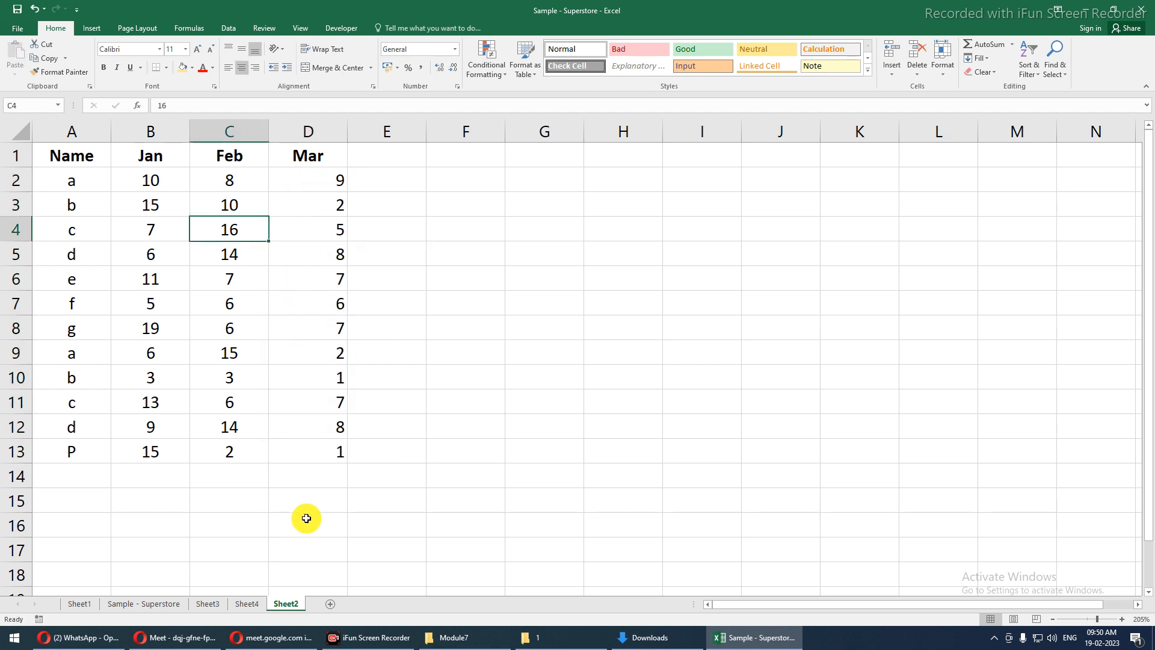
- Refresh the PivotTable on Sheet4 and add the Mar field to its values
left_click(246, 603)
right_click(253, 272)
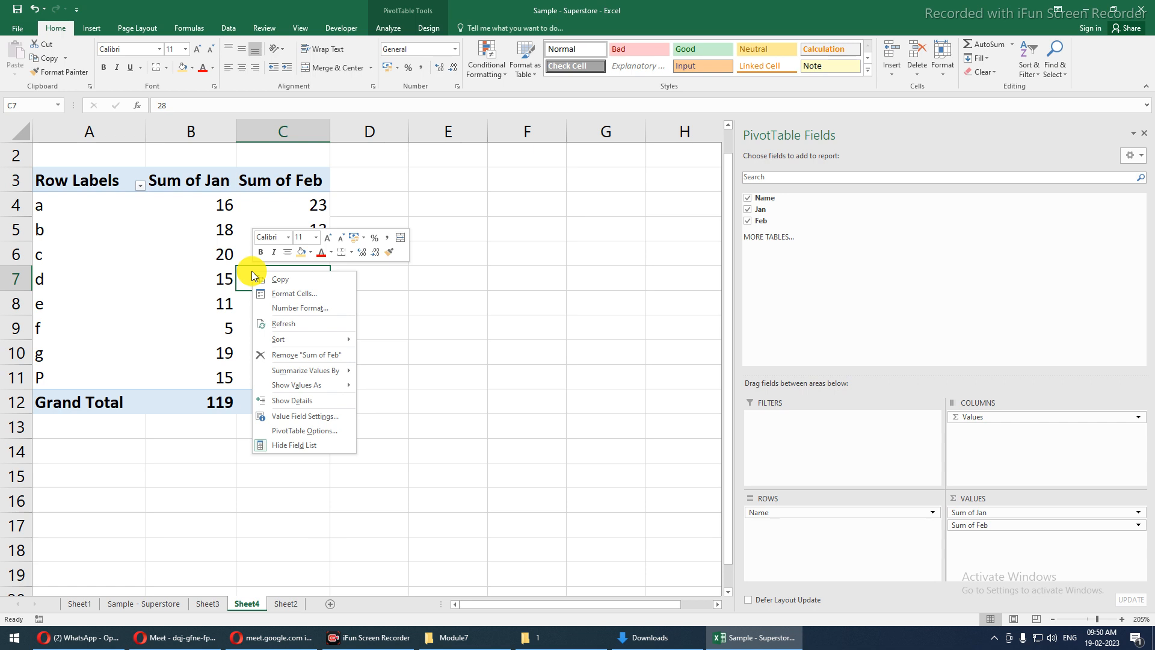
left_click(268, 325)
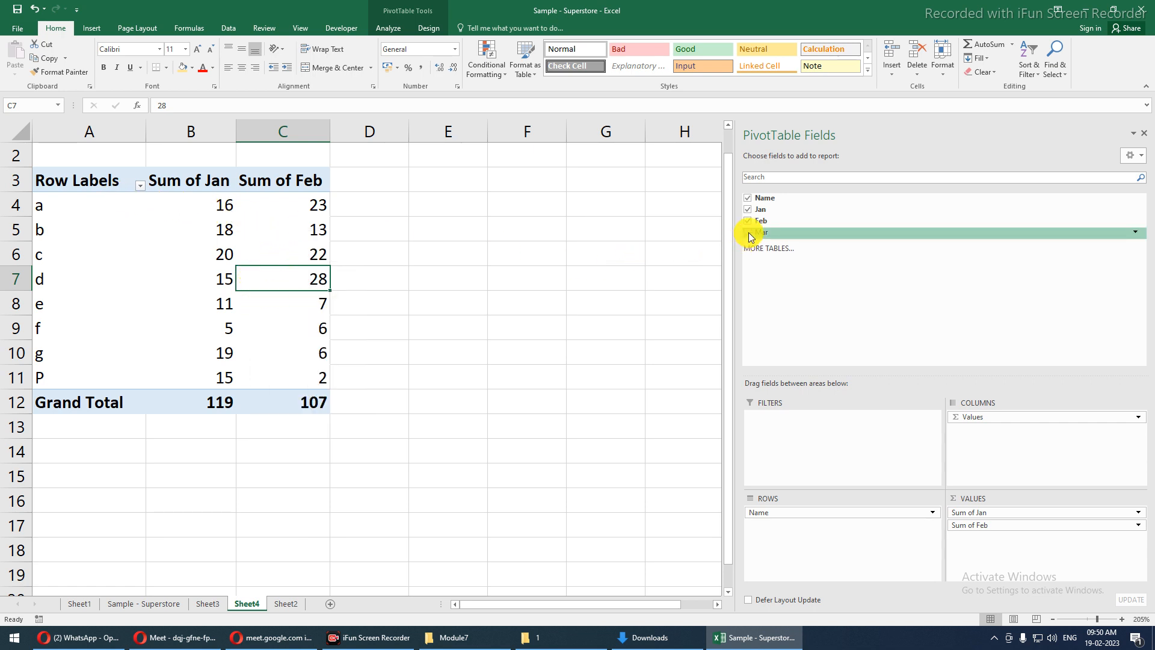
left_click_drag(756, 233, 987, 549)
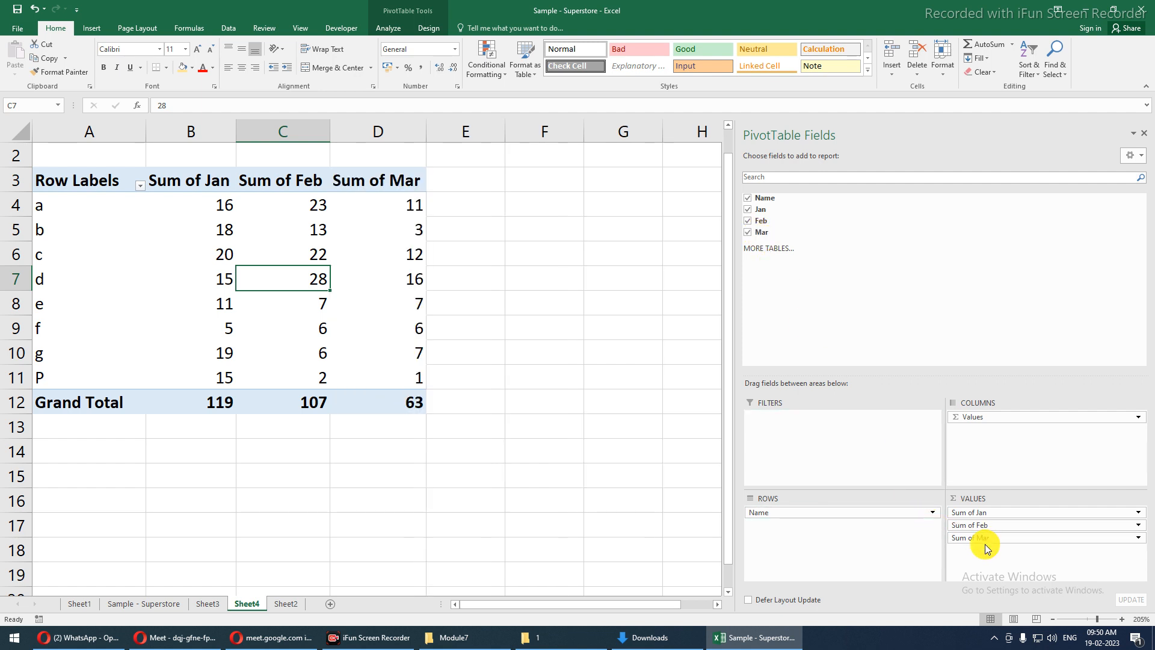
- Refresh the PivotTable on Sheet3 to check whether it picks up the Mar column
left_click(204, 604)
right_click(234, 317)
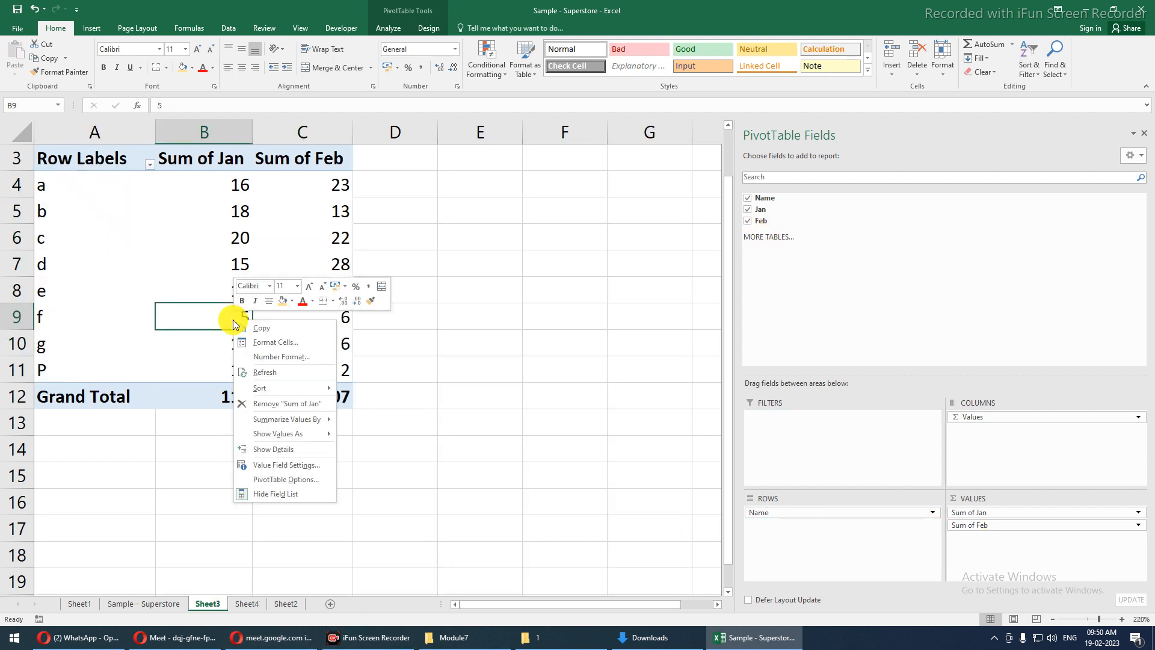
left_click(274, 374)
right_click(227, 266)
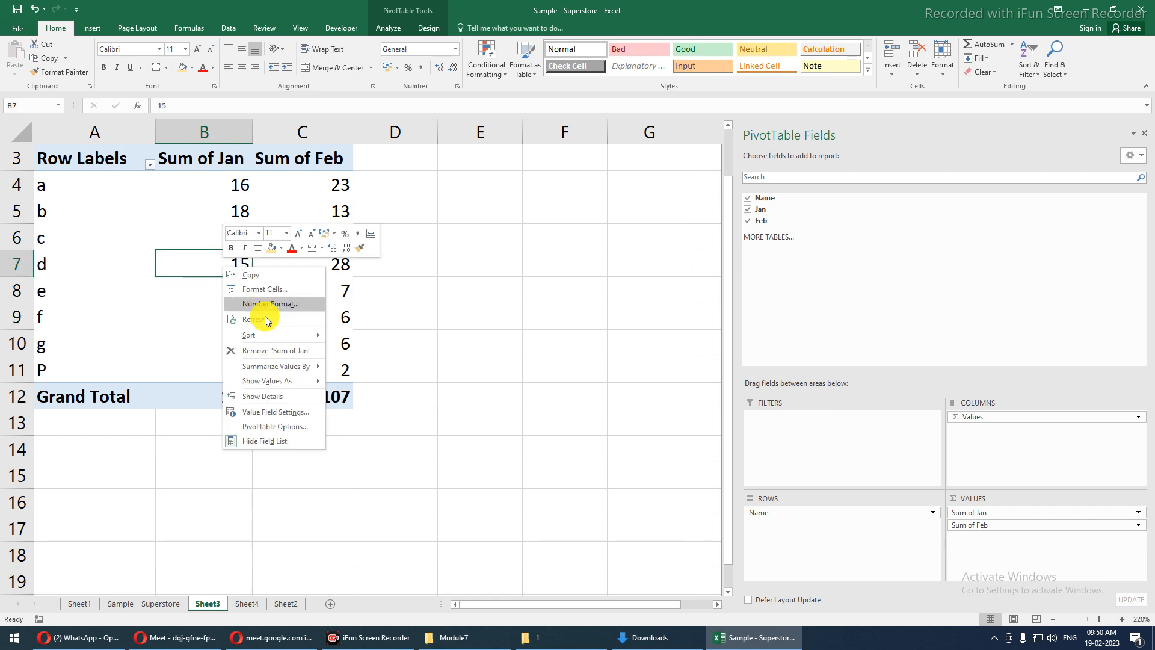
left_click(268, 323)
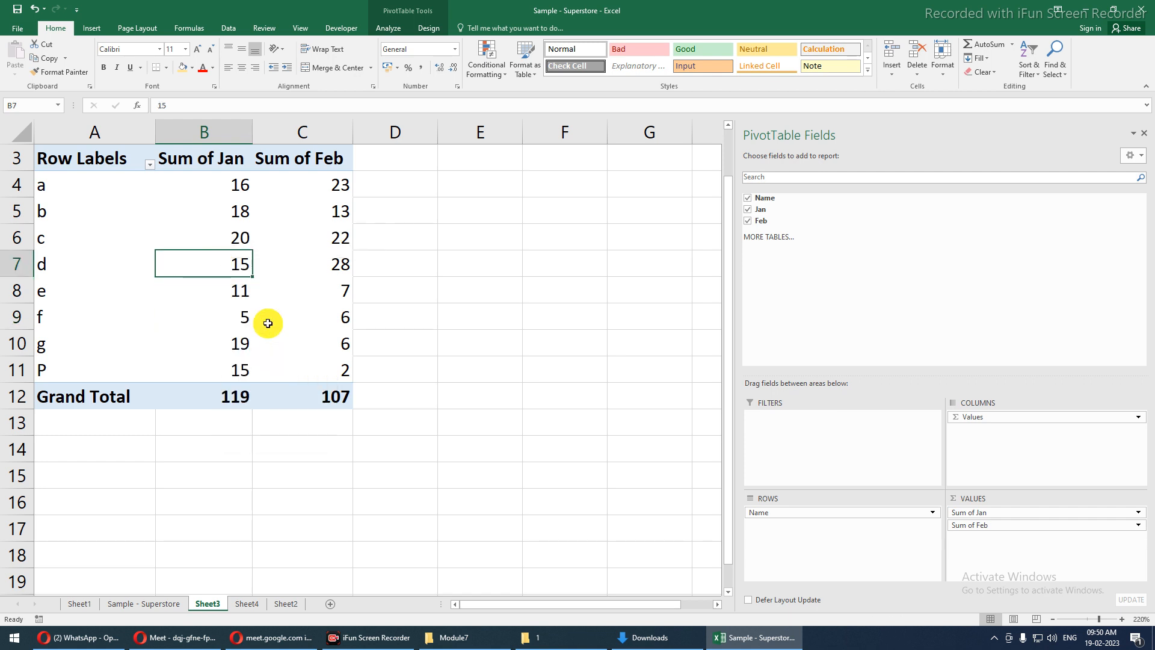
- Add a row named z in row 14 of Sheet2, filling its Jan, Feb and Mar values from the row above
left_click(279, 604)
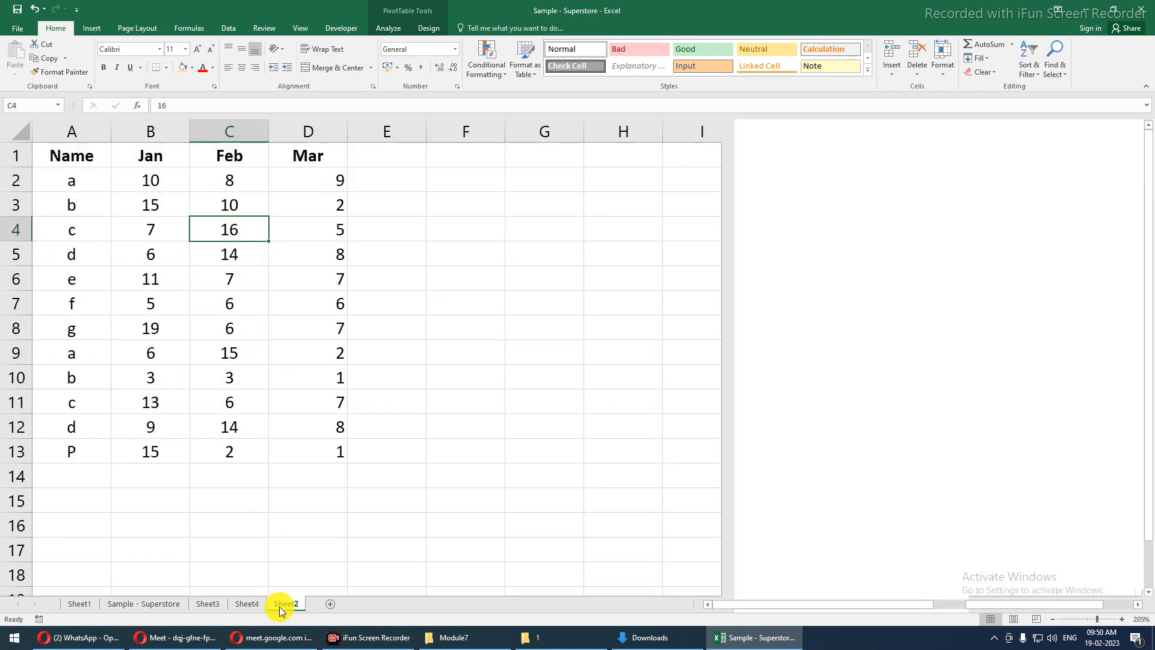
left_click(67, 476)
type("z")
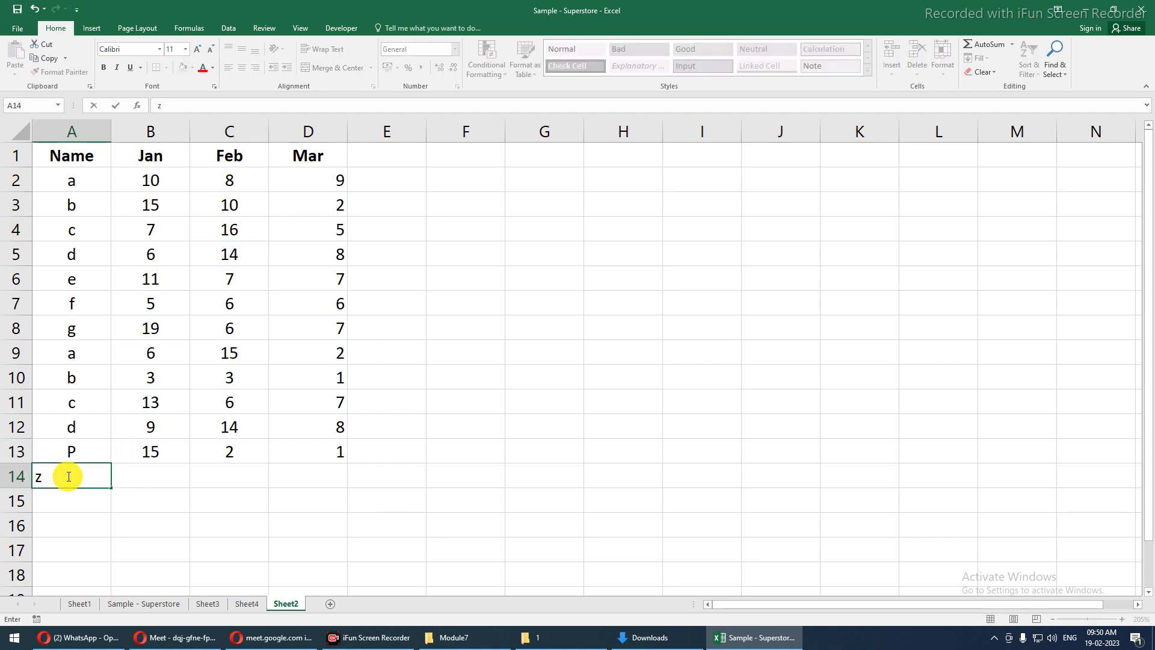
key("Tab")
left_click_drag(157, 473, 325, 476)
key("ctrl+d")
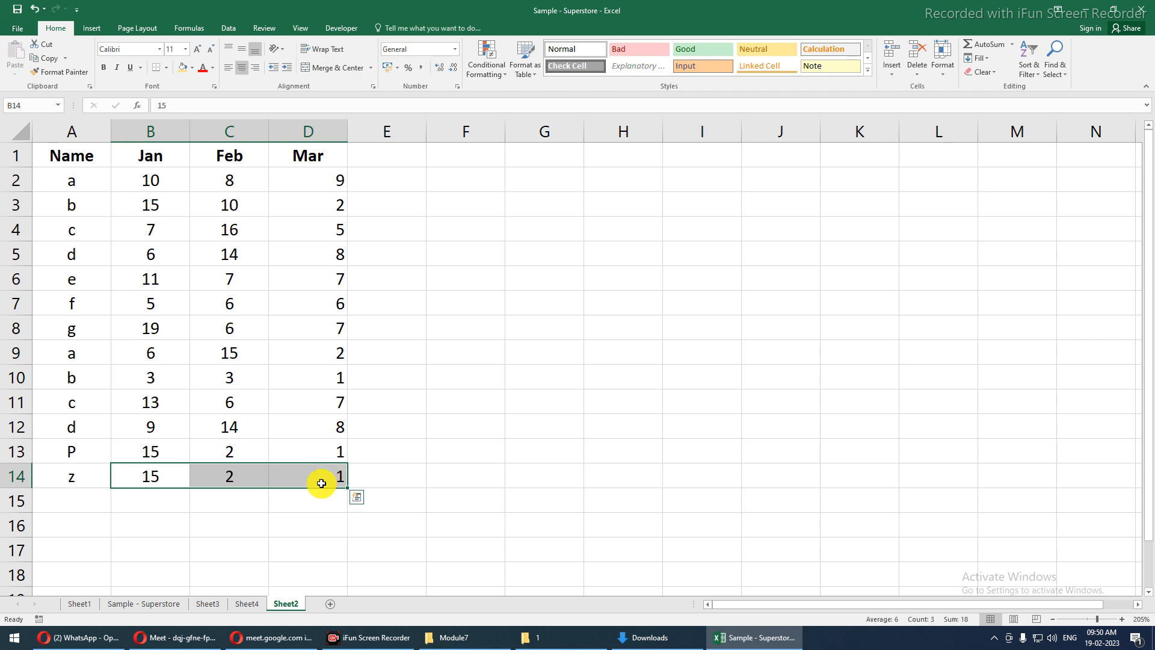
- Refresh the PivotTable on Sheet4 to include the new z row
left_click(254, 601)
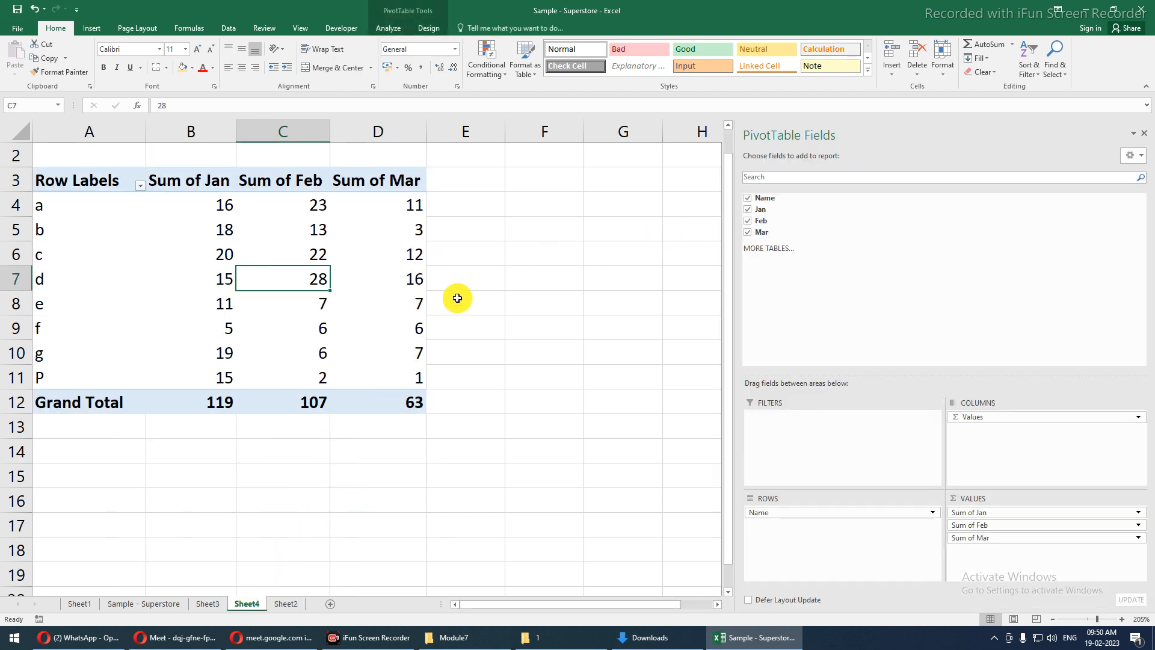
right_click(175, 298)
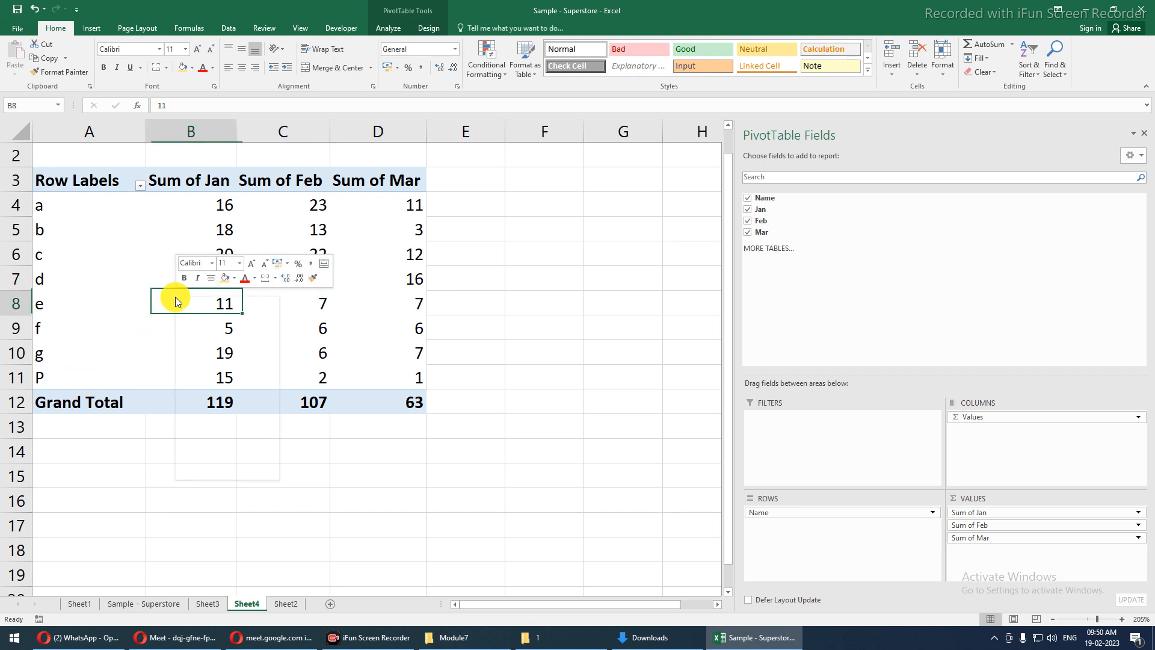
left_click(205, 349)
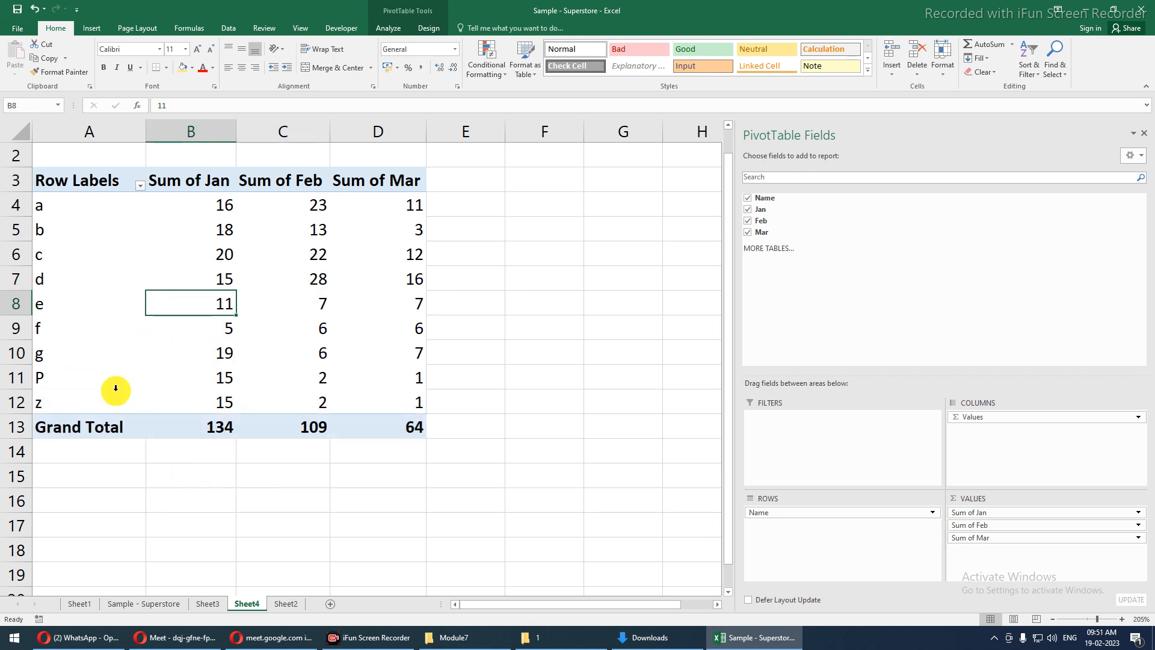
left_click(49, 400)
right_click(52, 354)
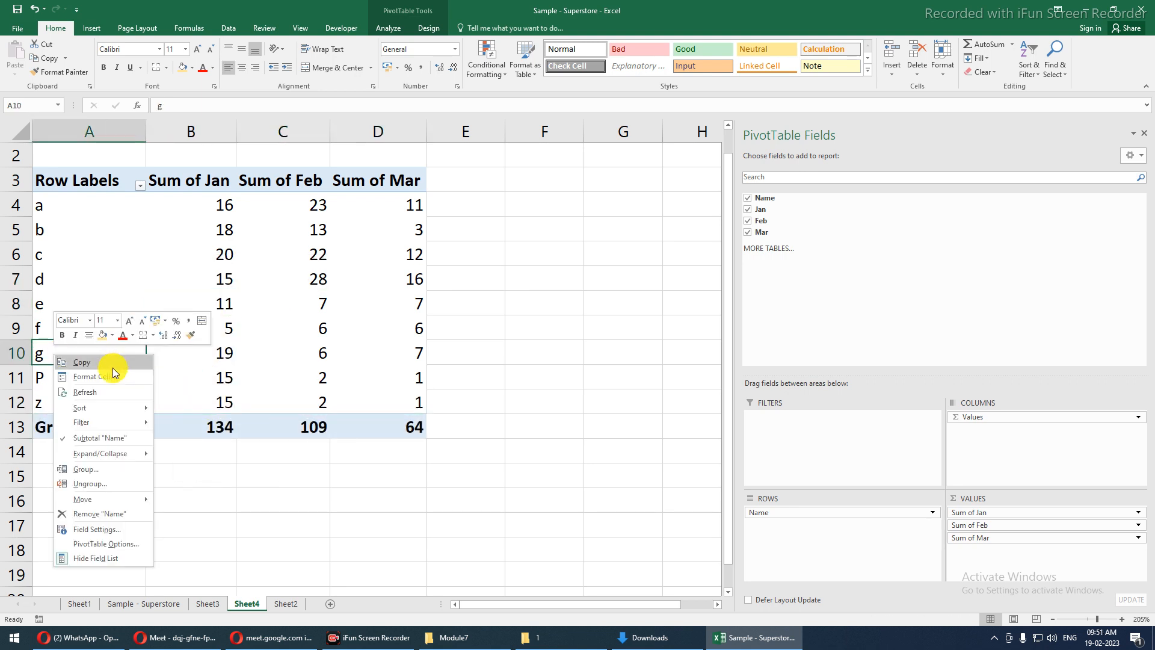
left_click(109, 393)
left_click(187, 304)
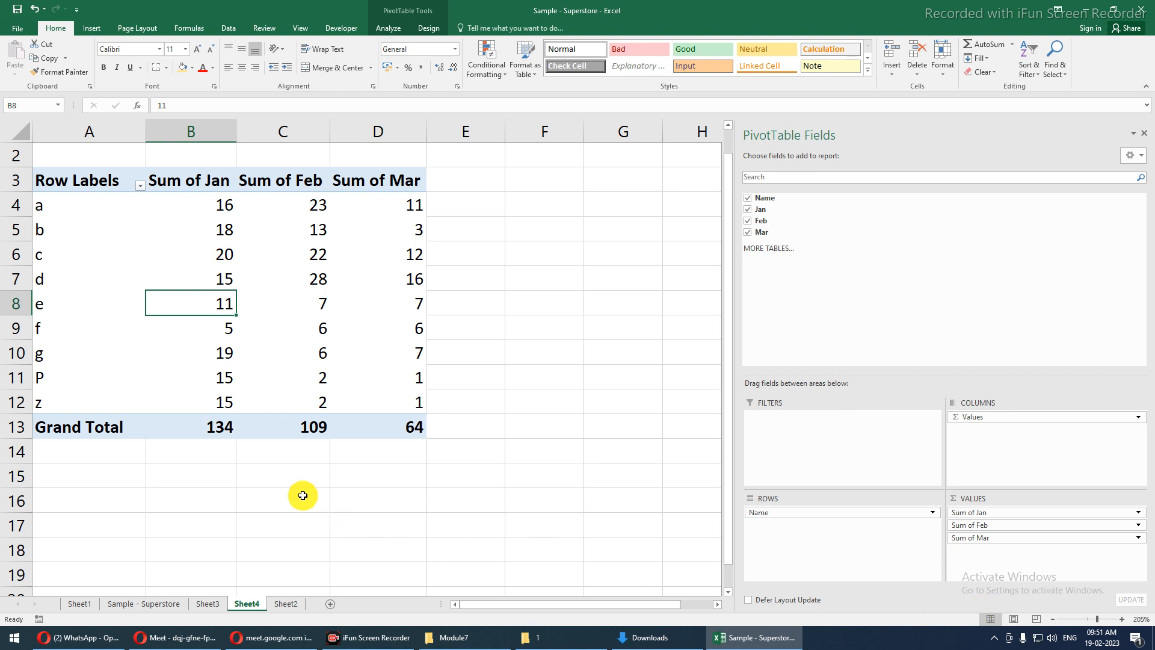
left_click(274, 605)
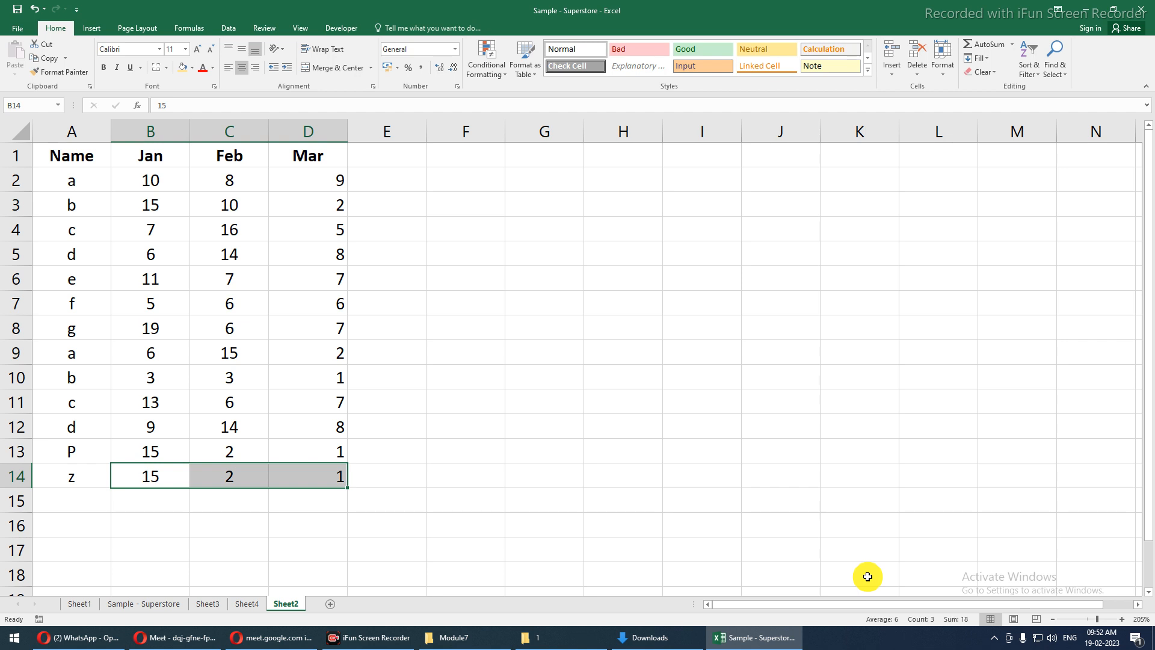
left_click(252, 401)
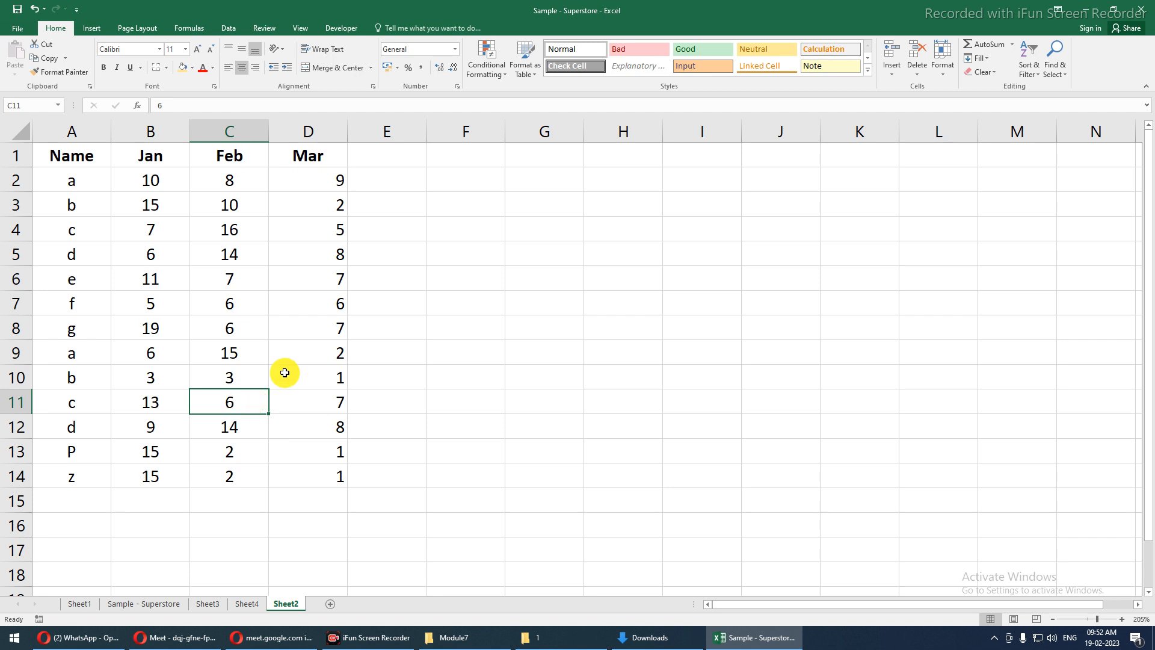
left_click(94, 28)
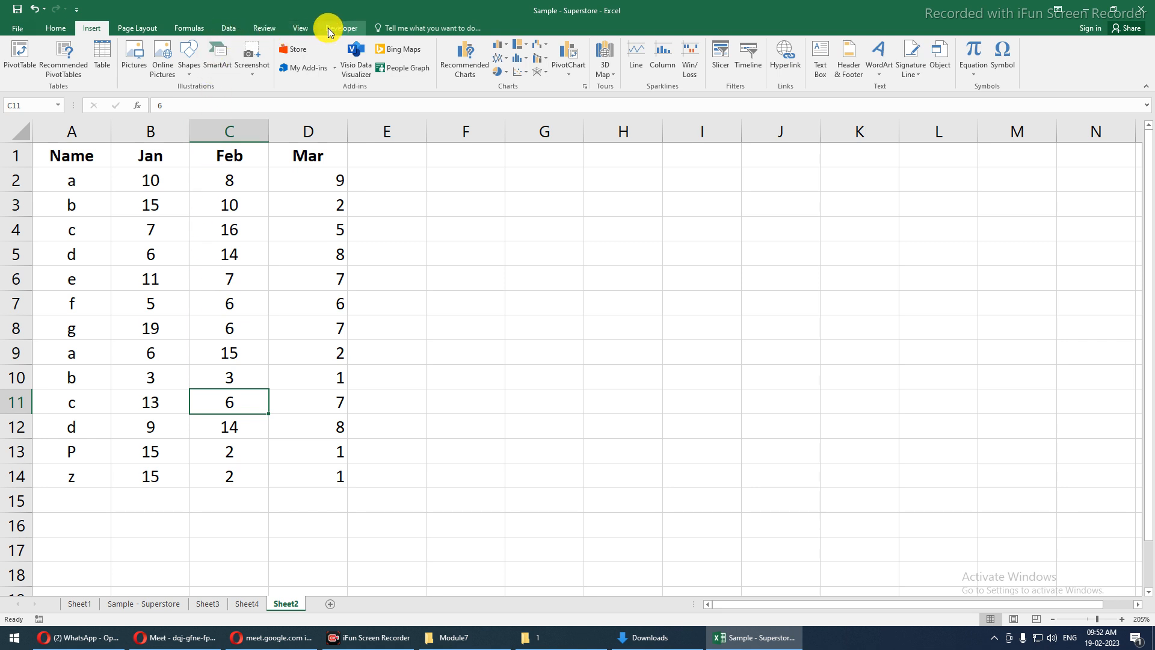
- Select the entire PivotTable on Sheet4 and review the Clear, Select and Fields, Items & Sets options
left_click(247, 604)
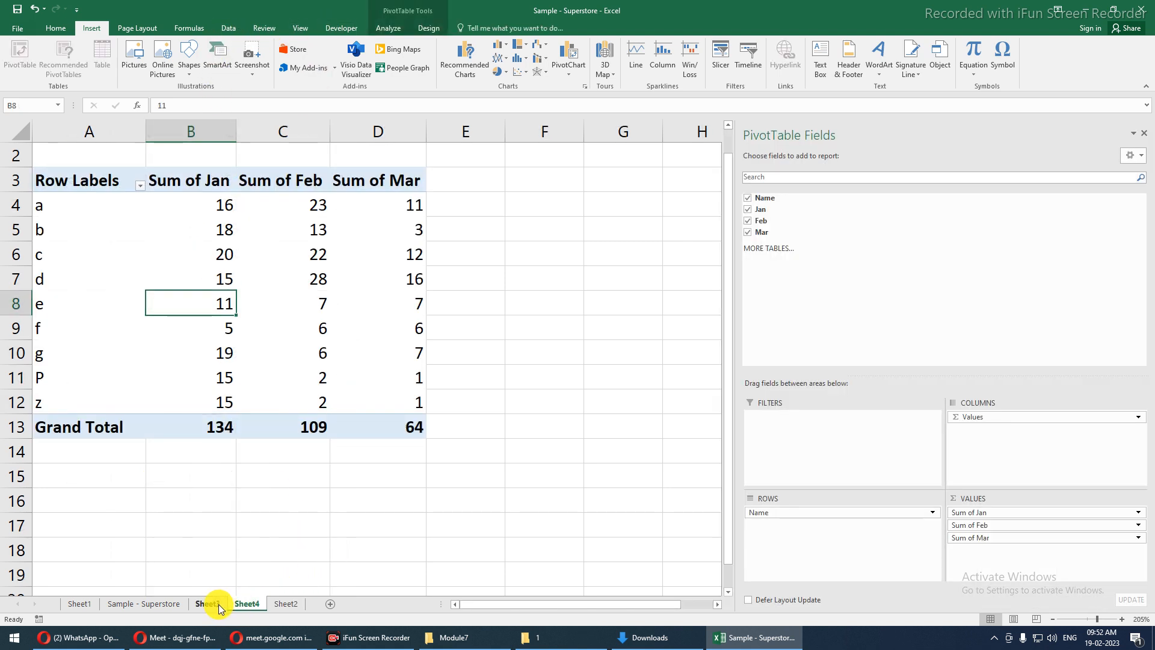
left_click(241, 279)
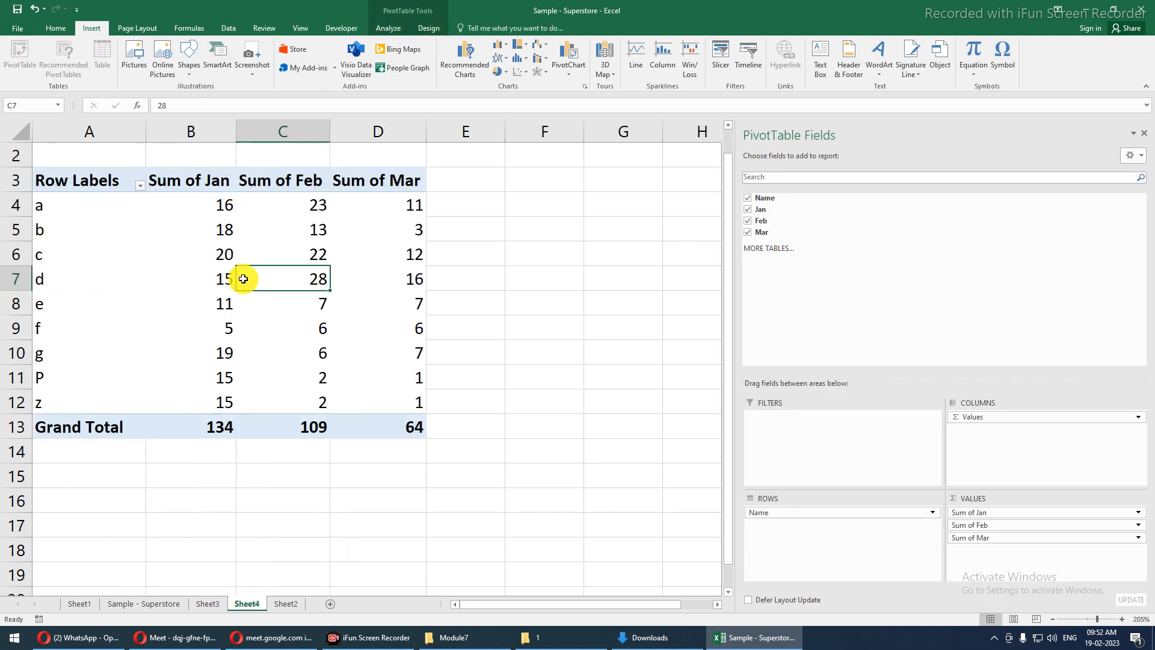
left_click(388, 28)
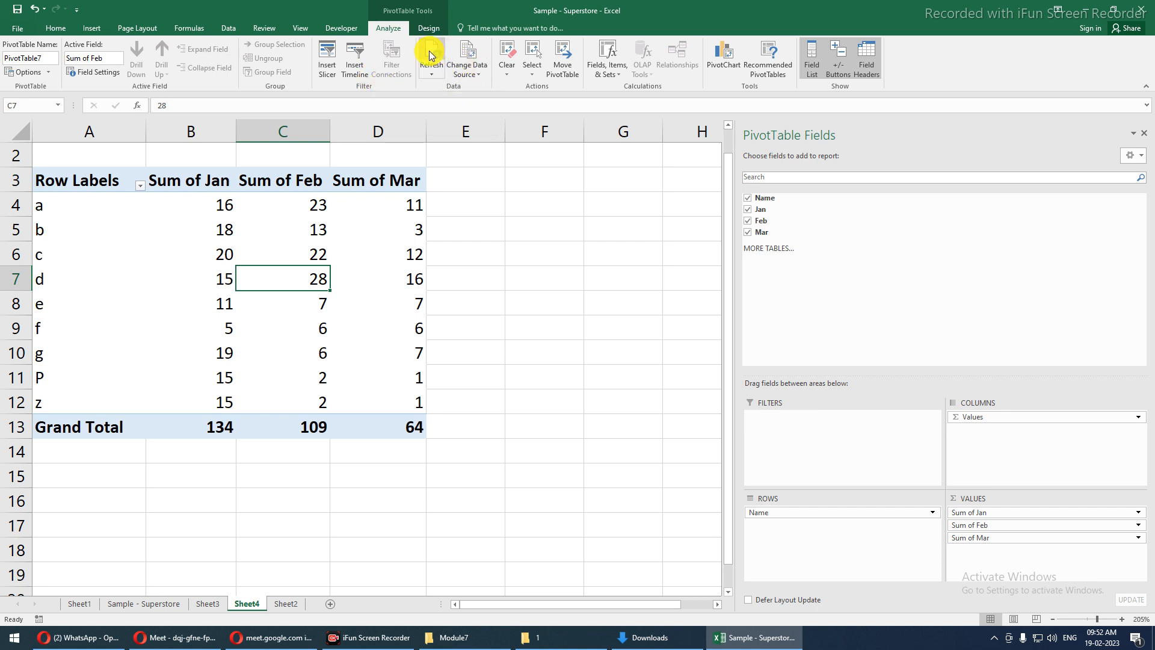
left_click(506, 54)
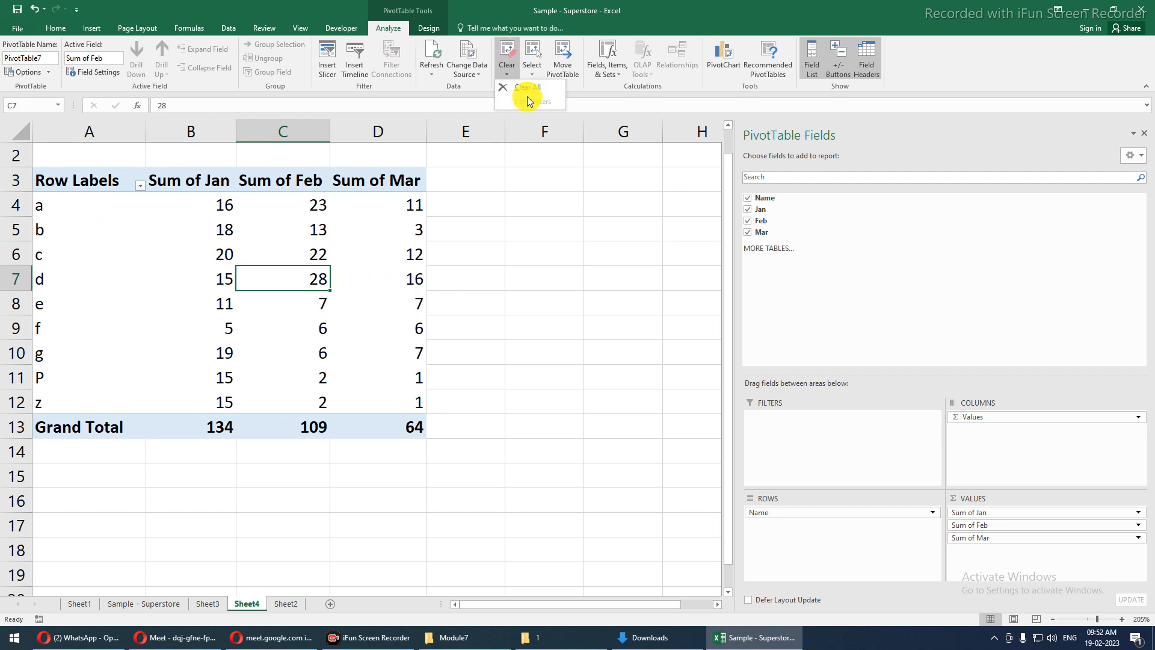
left_click(534, 65)
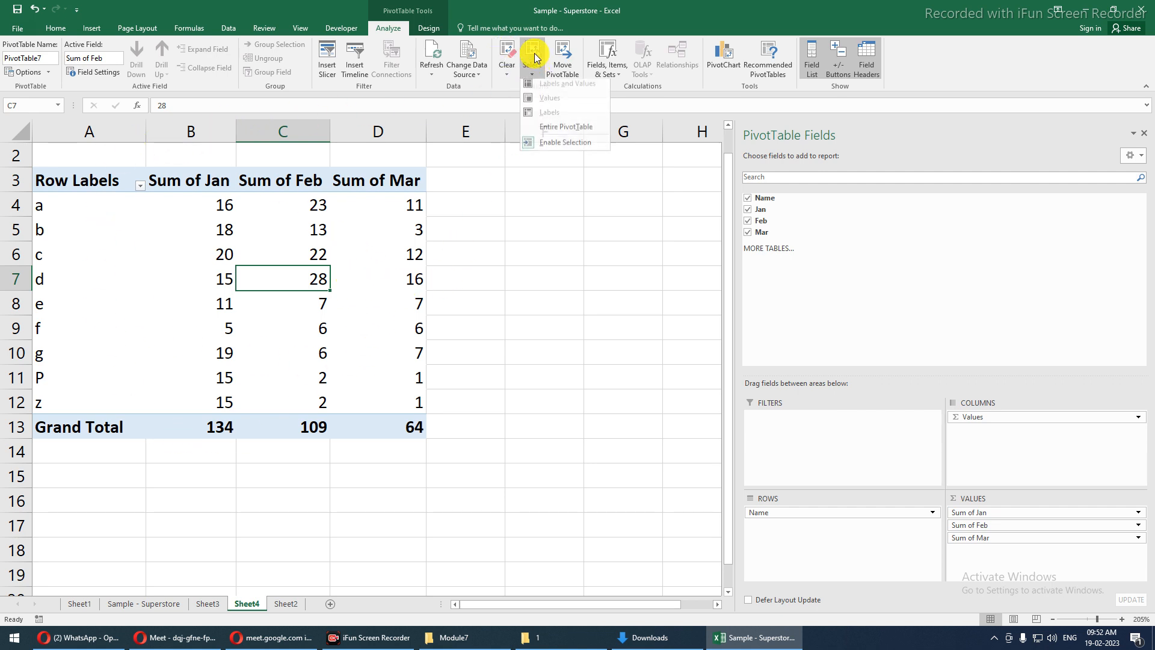
left_click(554, 135)
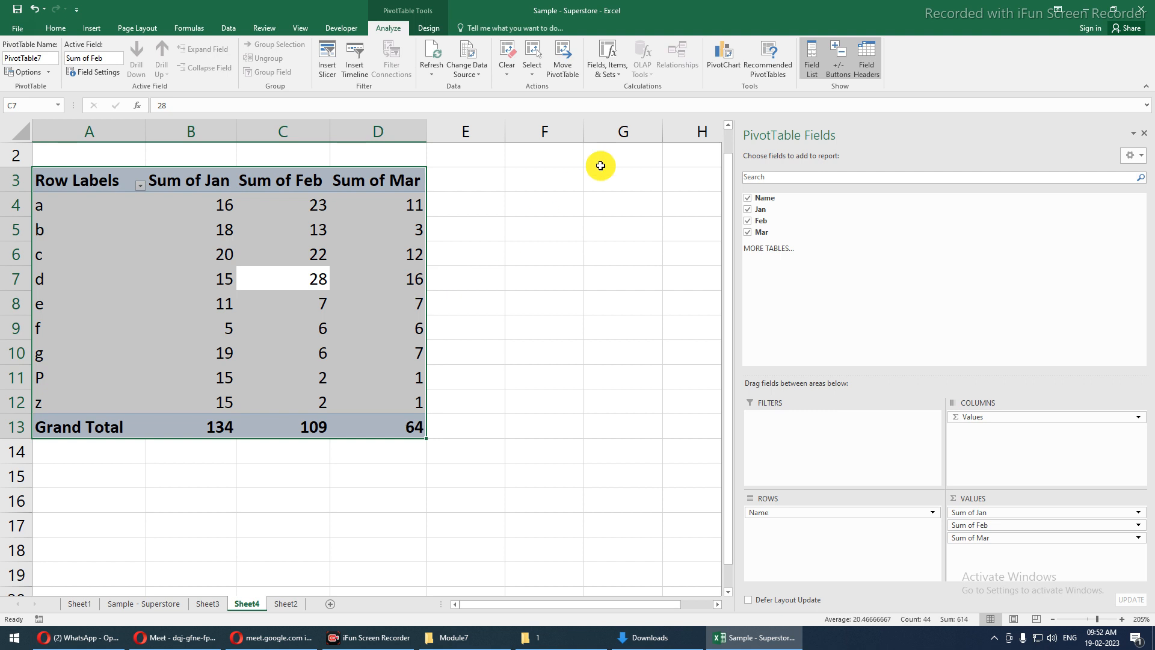
left_click(598, 77)
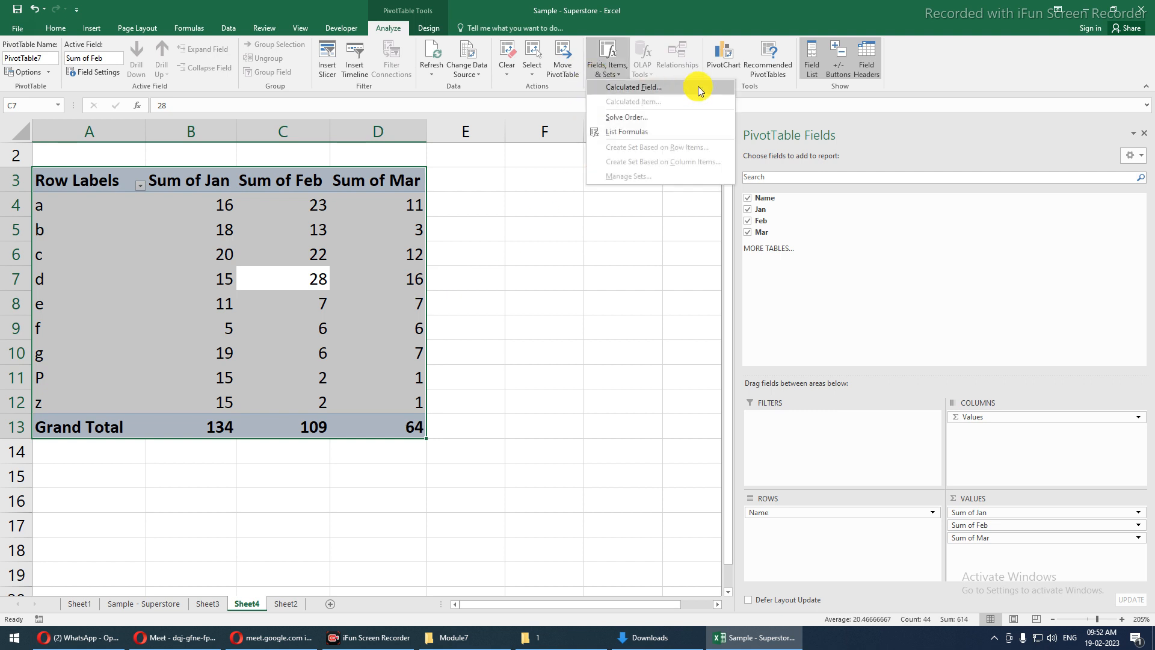
left_click(598, 232)
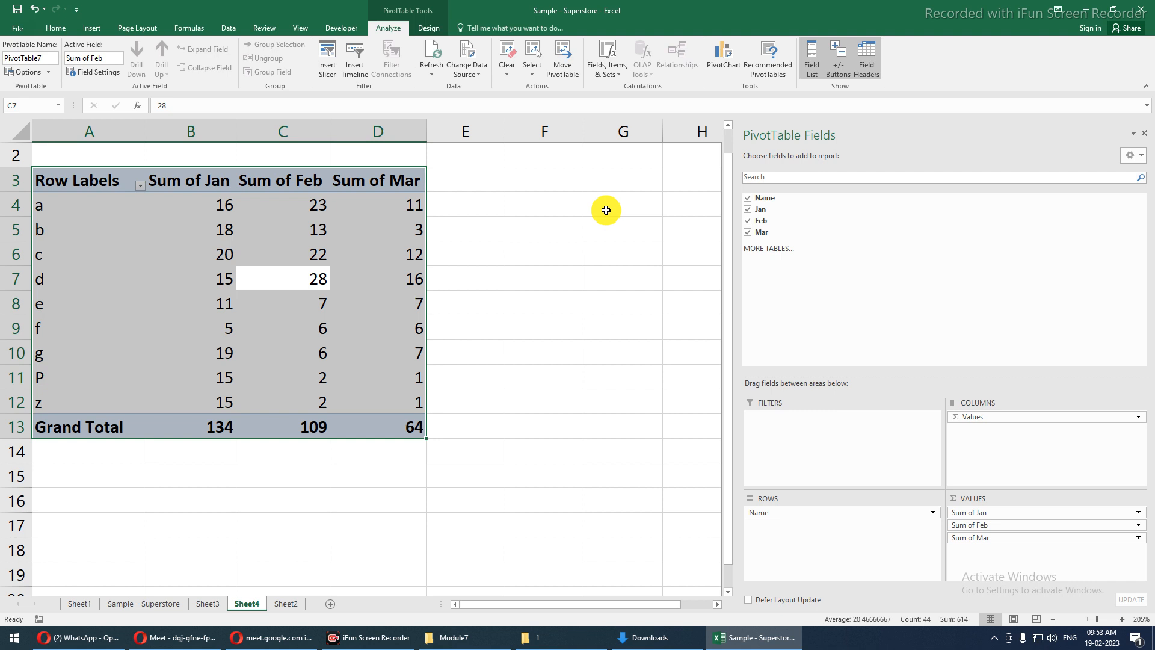
- Copy the Name column A1:A14 on Sheet2 and paste it at G1
left_click(282, 604)
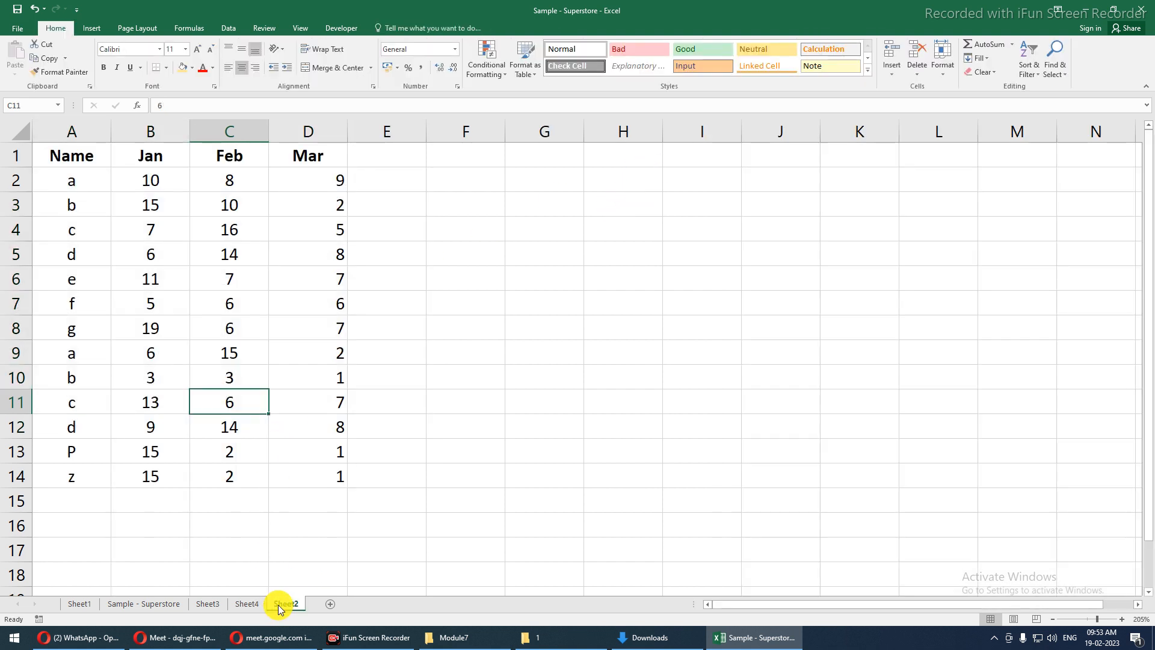
left_click(78, 153)
left_click_drag(155, 290, 327, 478)
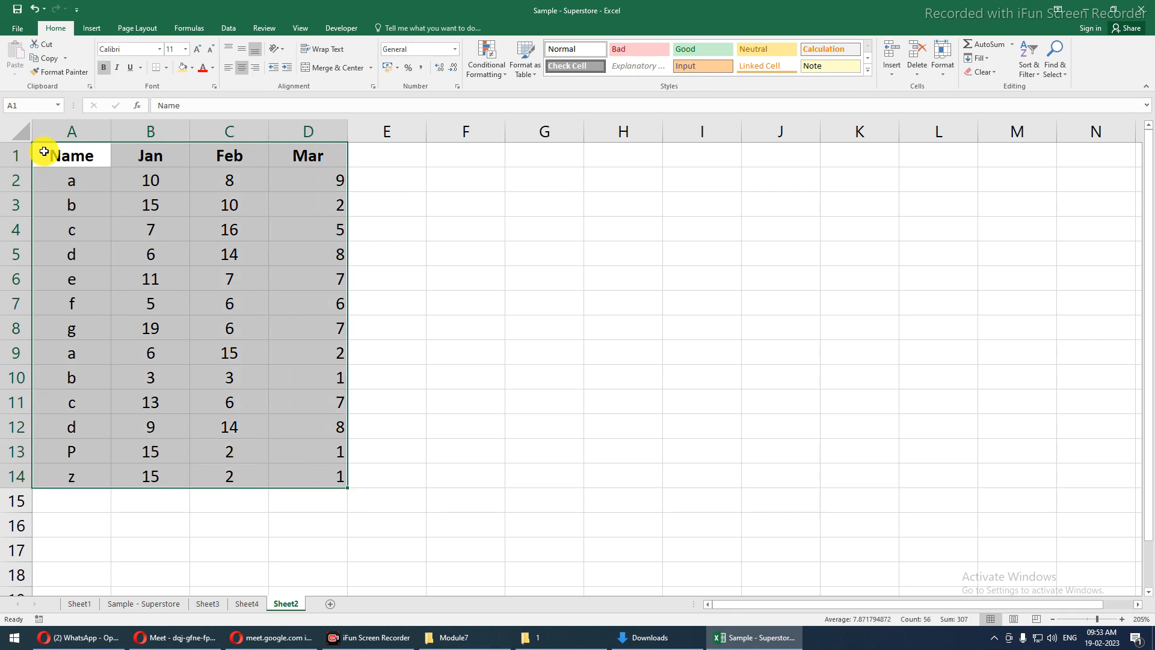
left_click_drag(52, 151, 103, 472)
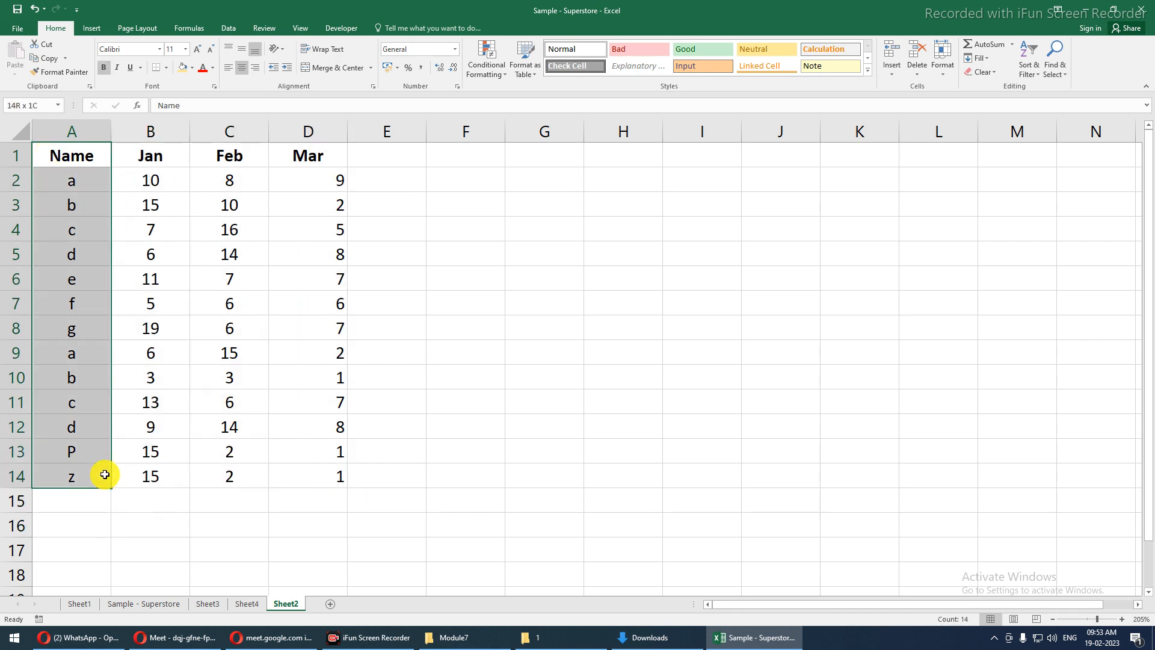
left_click_drag(80, 157, 95, 470)
key("ctrl+c")
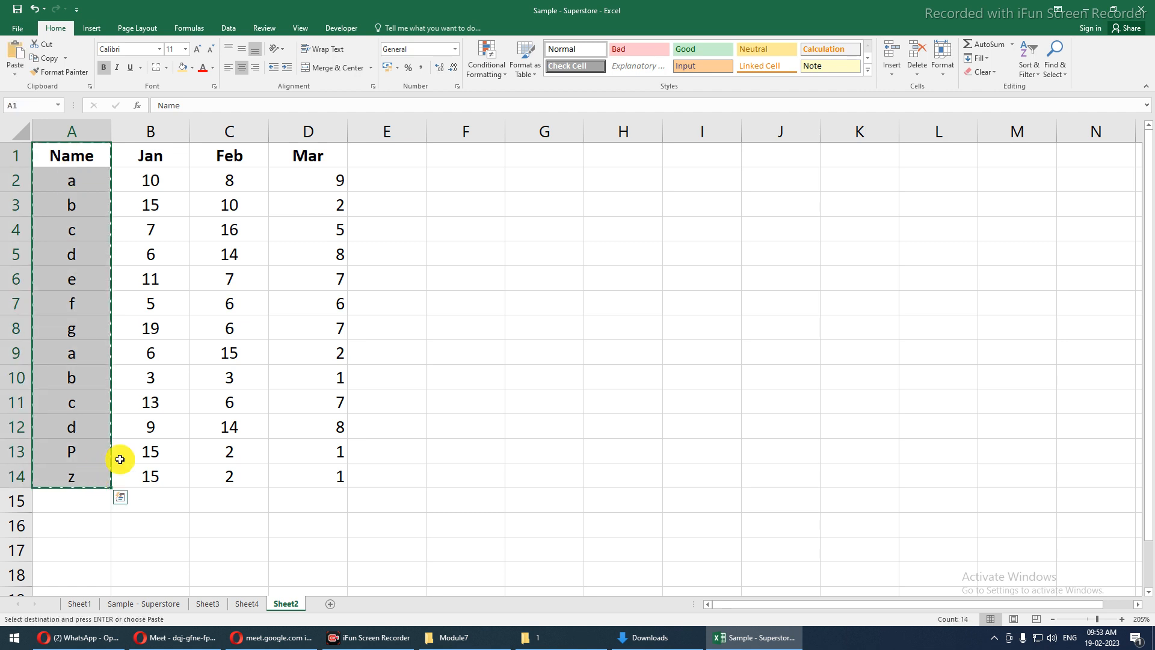
left_click(535, 147)
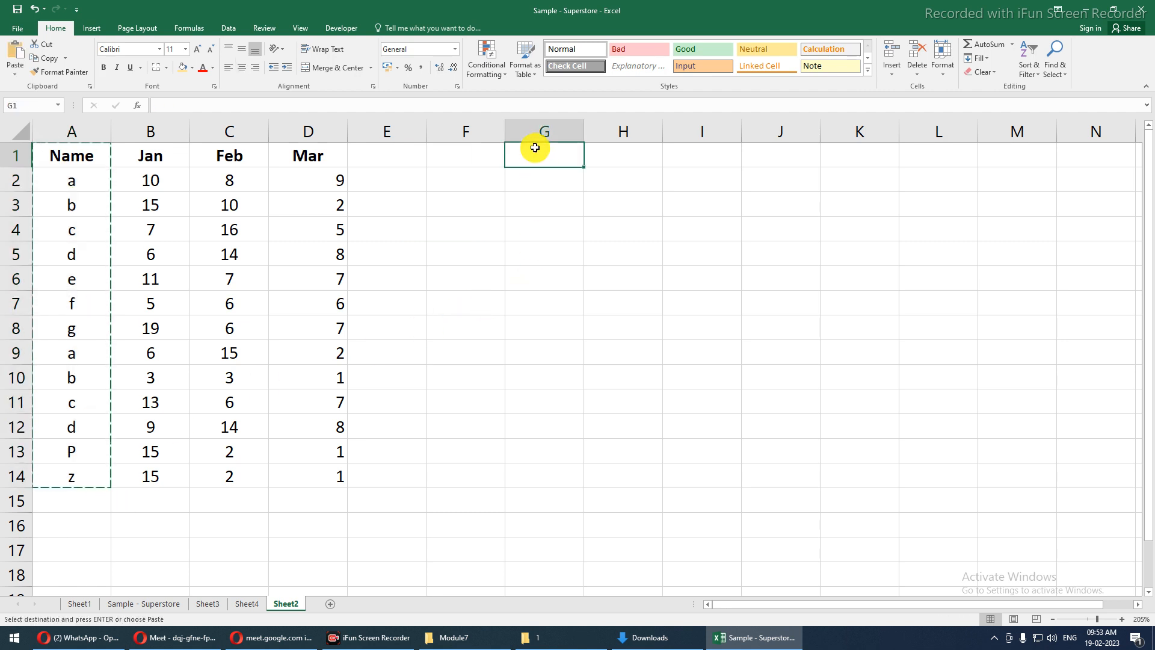
key("ctrl+v")
- Remove the duplicate values from the pasted Name list in column G
left_click(529, 132)
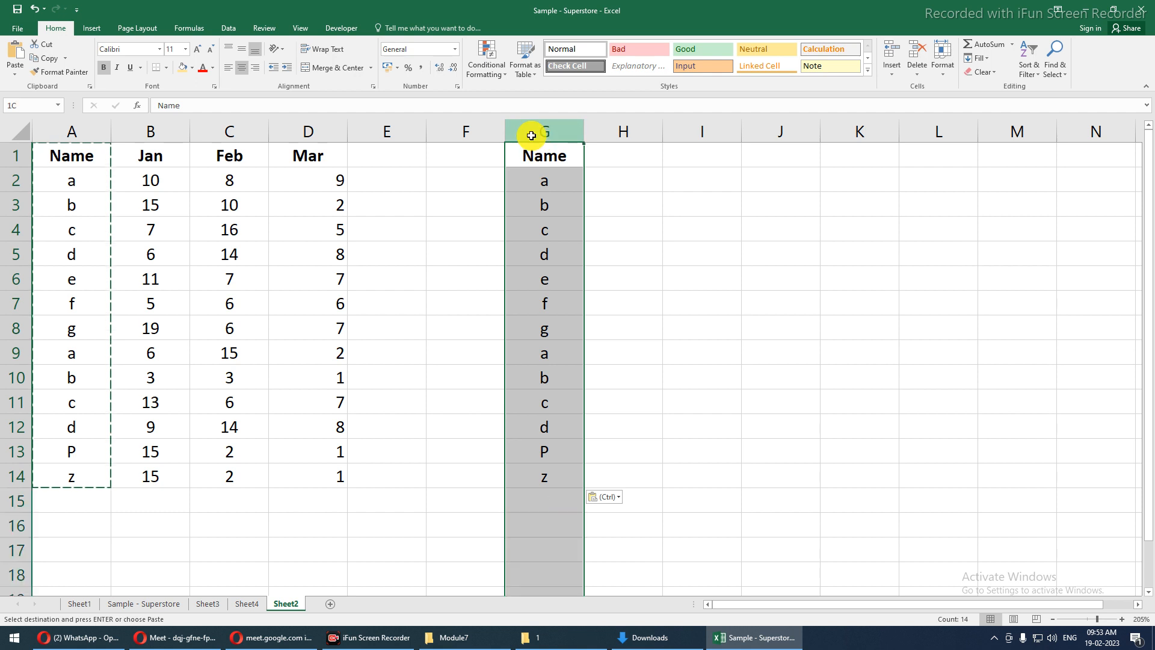
left_click(228, 28)
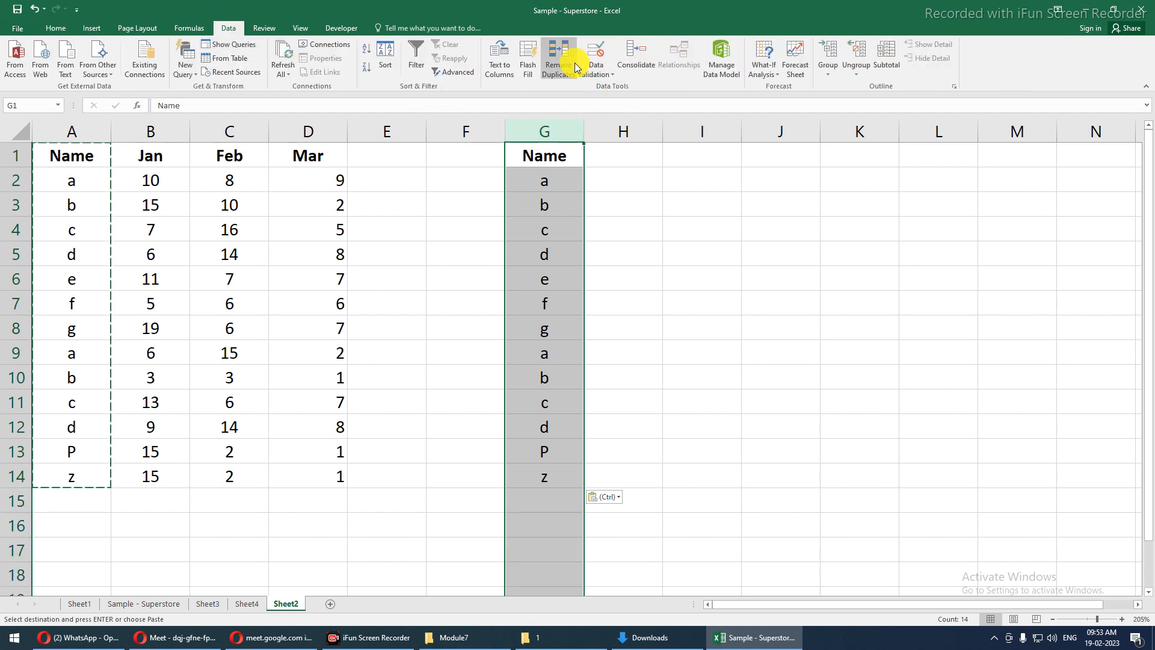
left_click(557, 57)
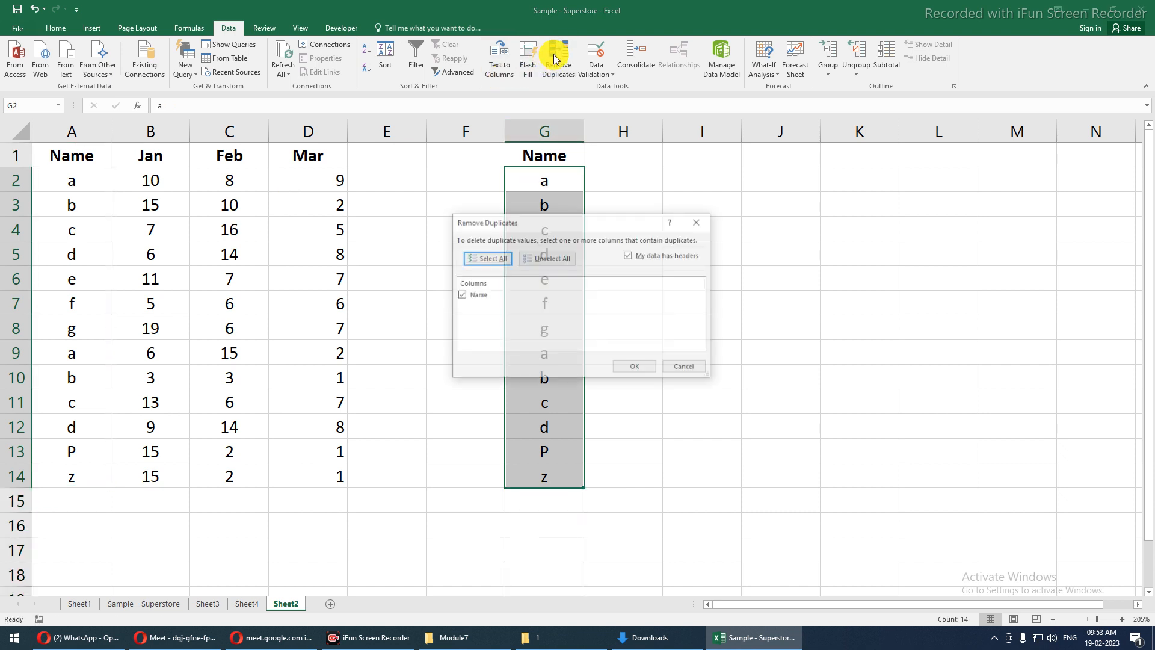
left_click(638, 369)
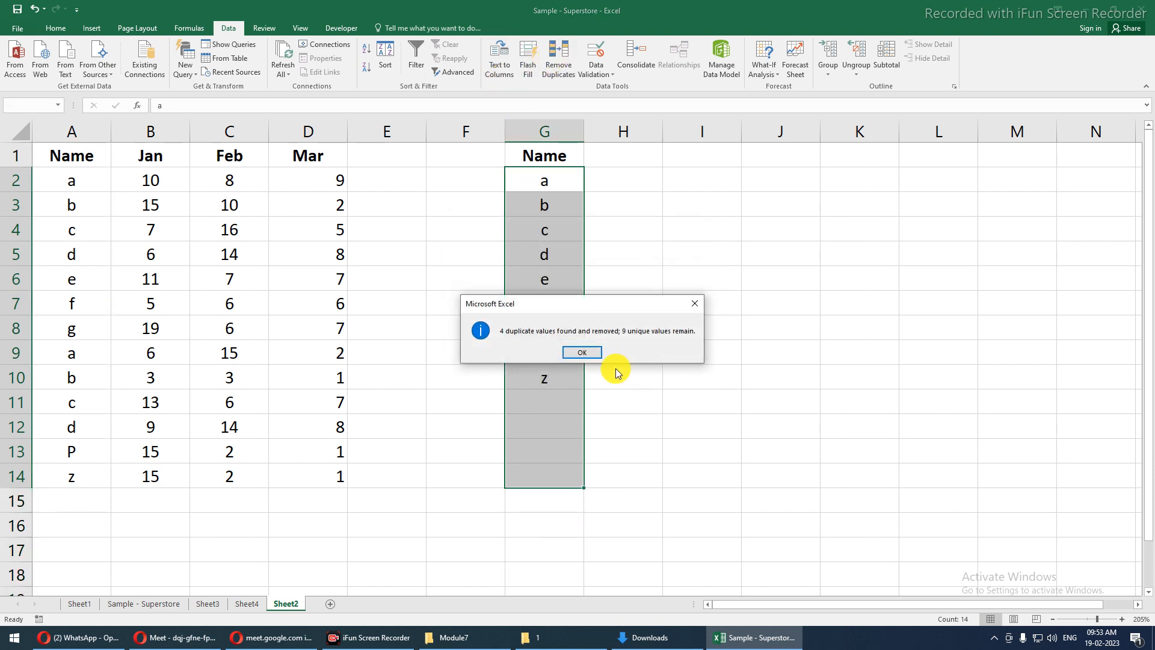
left_click(582, 353)
left_click_drag(43, 506, 240, 596)
scroll(487, 405, "up", 2)
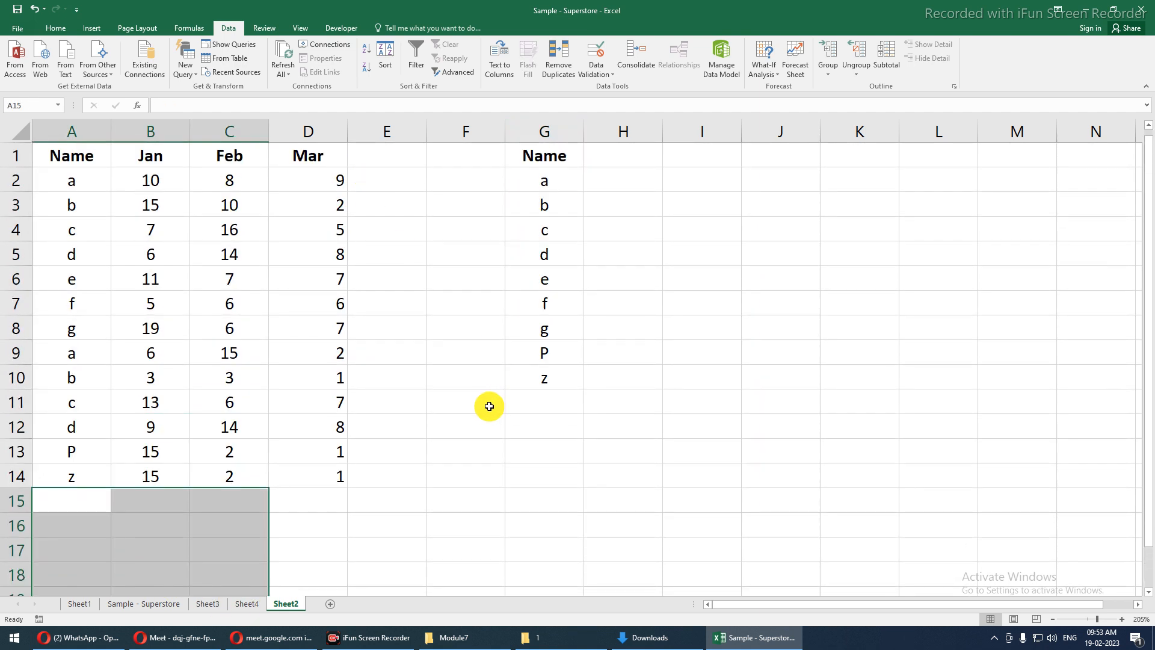
- Clear the contents of column G on Sheet2
left_click(572, 157)
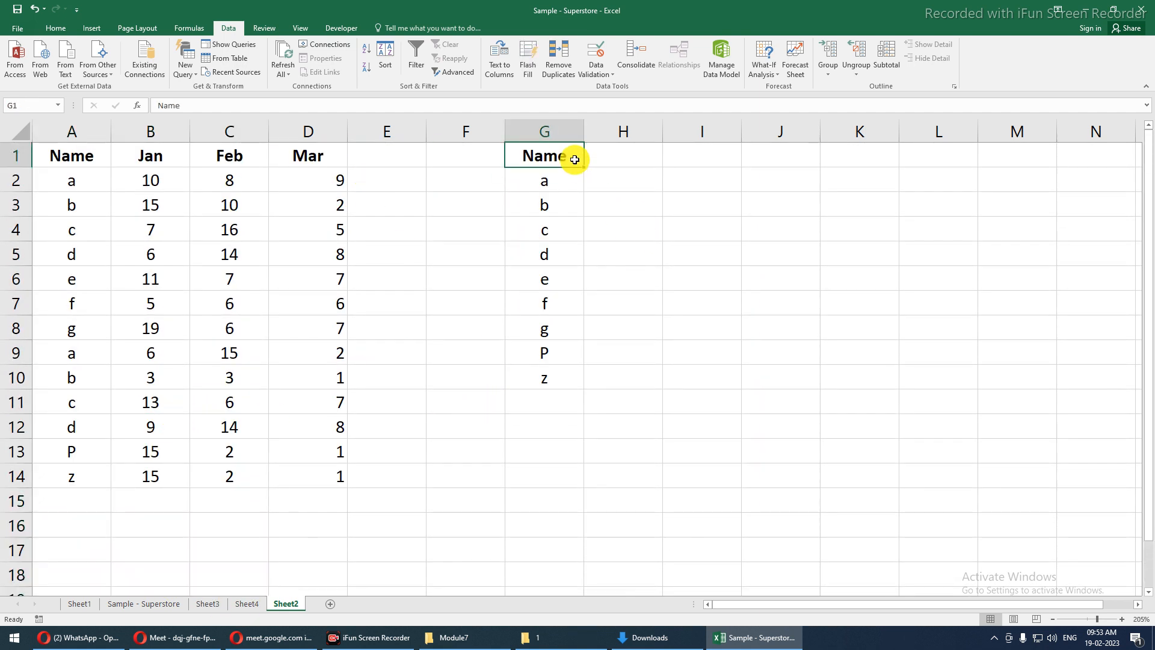
left_click(560, 127)
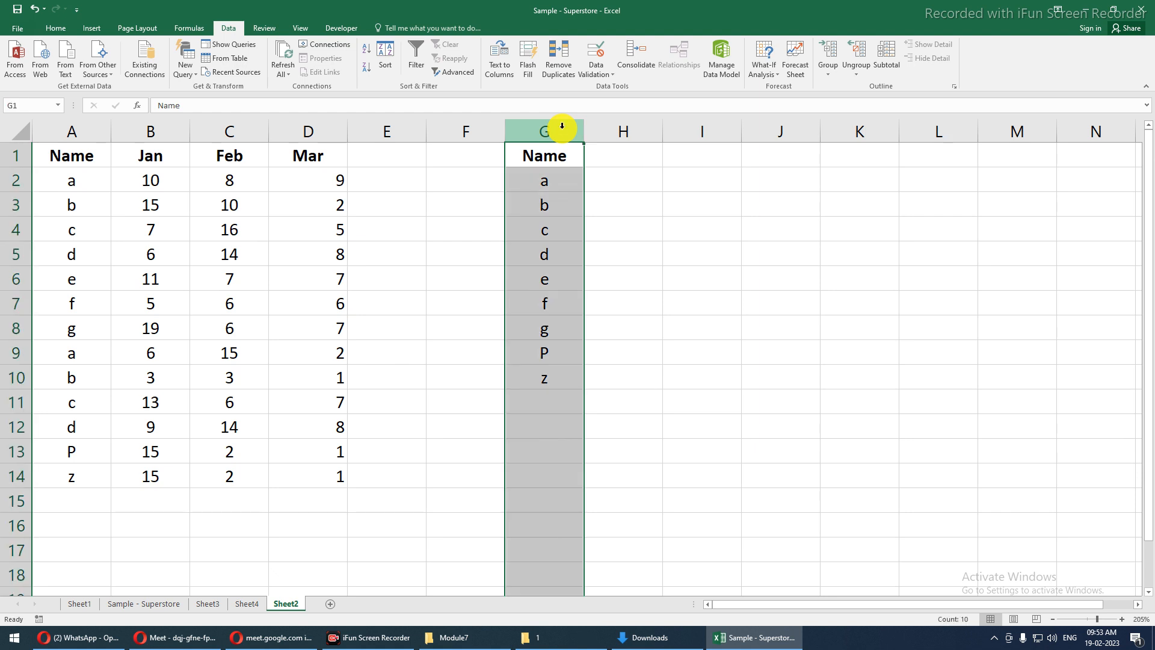
key("Delete")
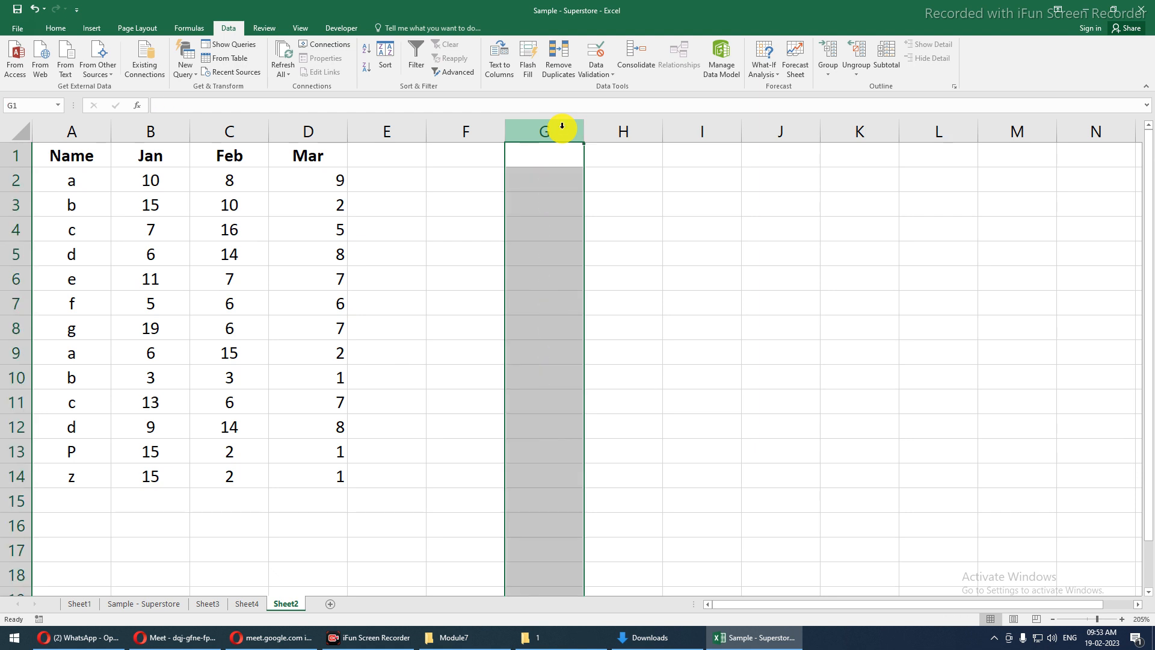
- Create a PivotTable from Sheet2 column A, placed on the existing worksheet at cell G1
left_click(90, 255)
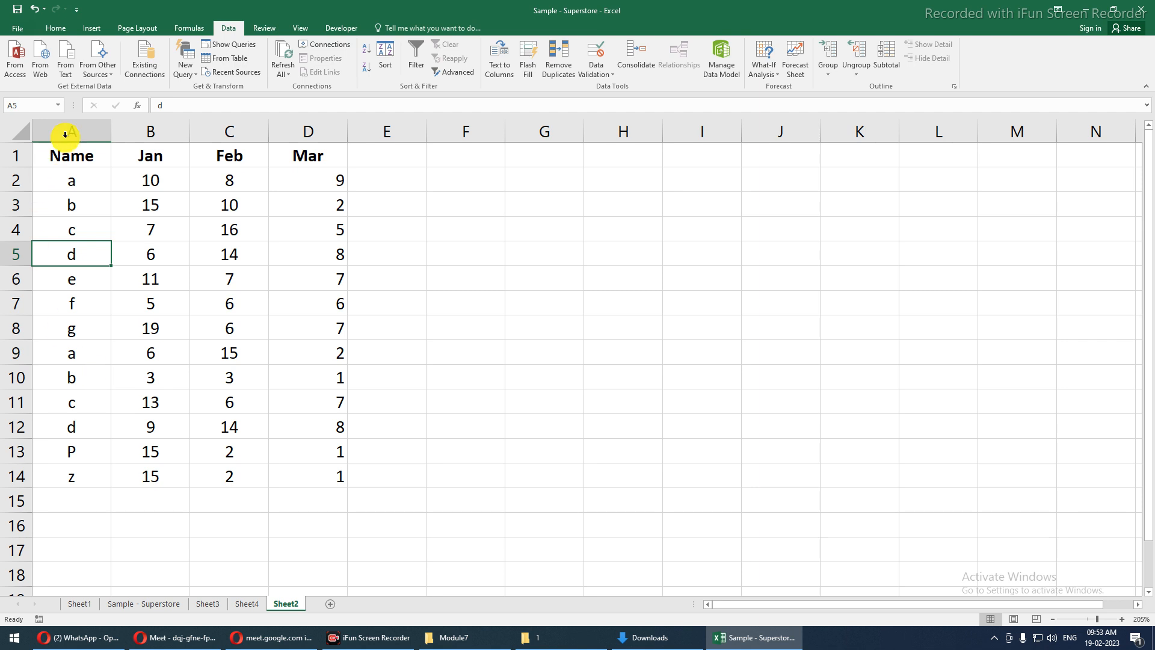
left_click(92, 28)
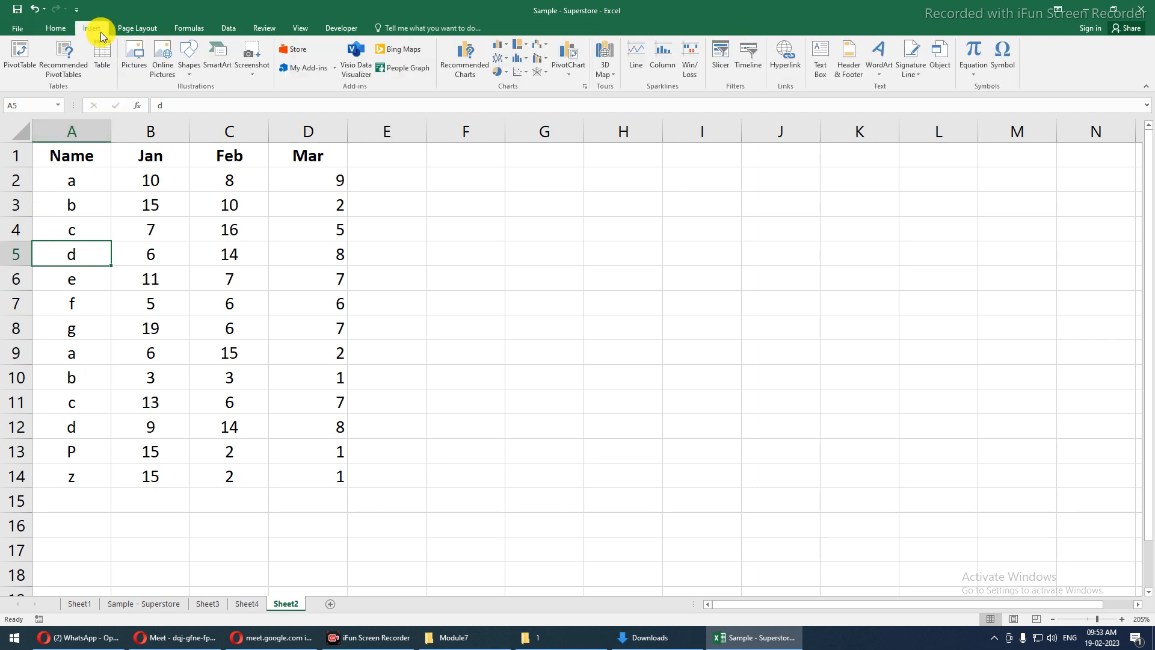
left_click(11, 59)
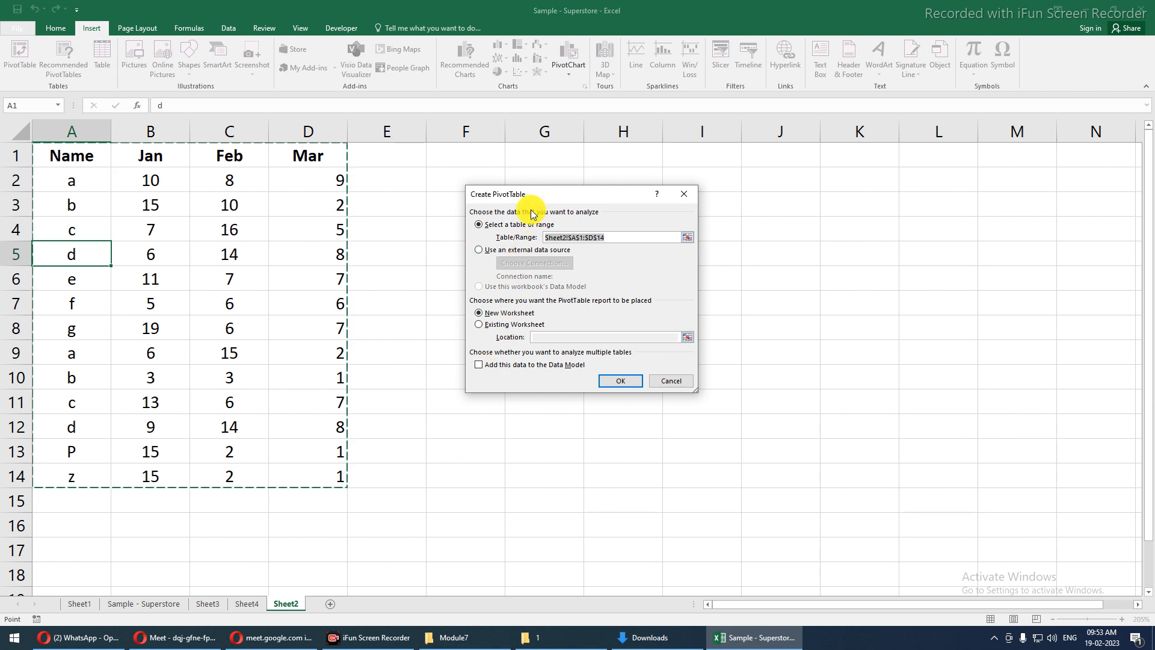
left_click(78, 139)
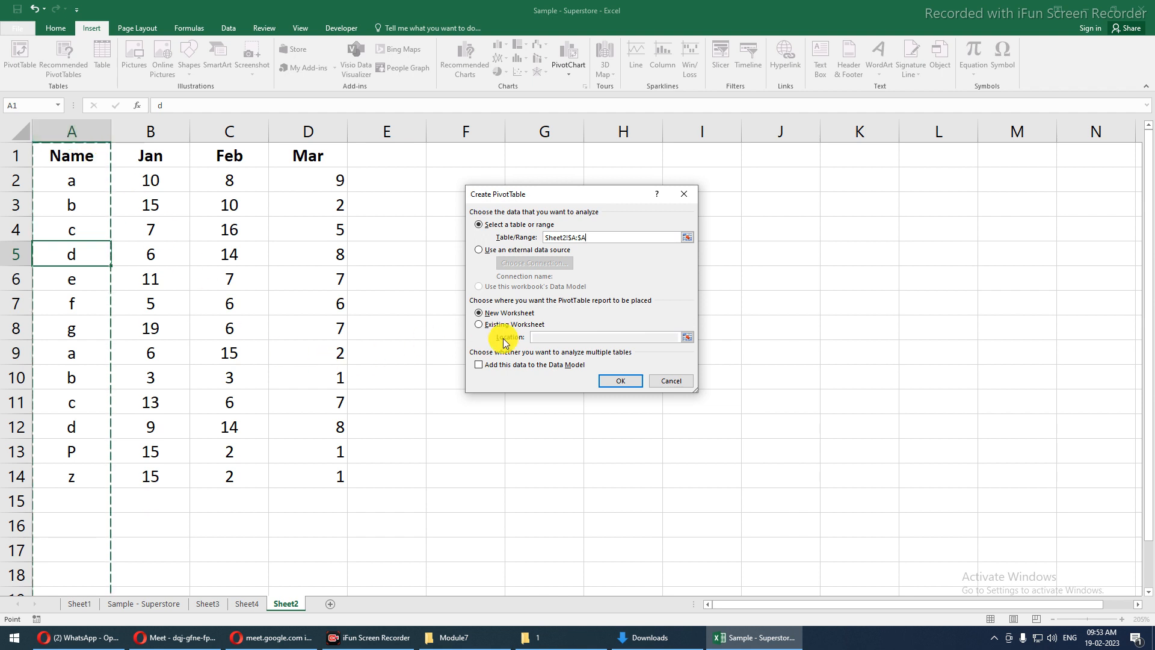
left_click(478, 325)
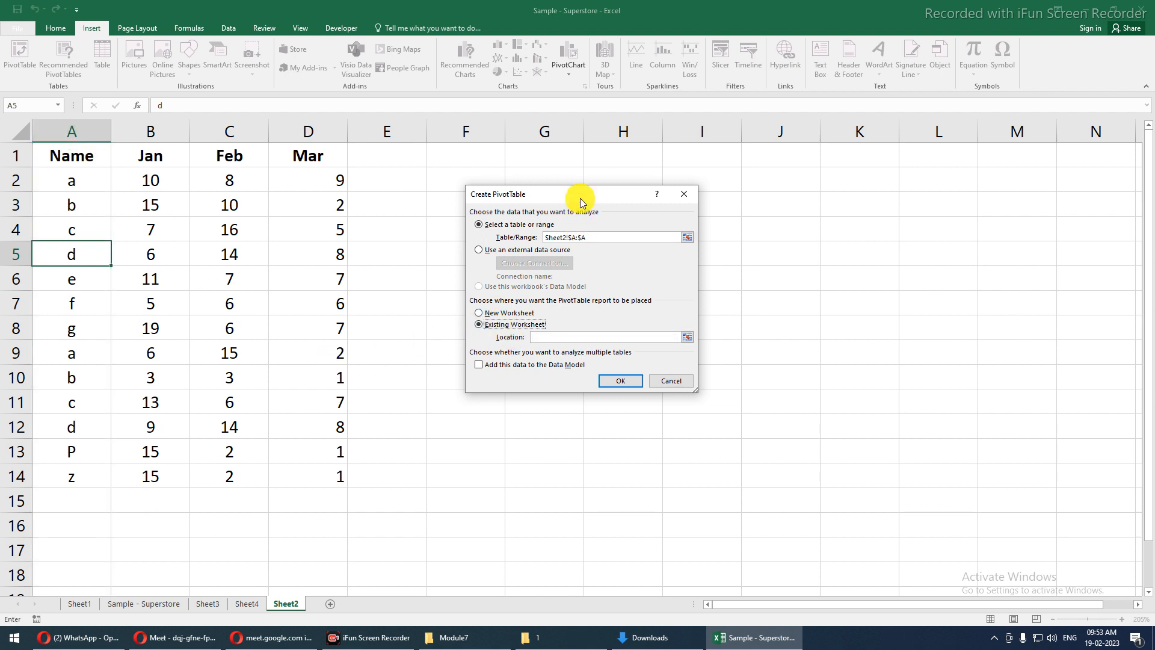
left_click_drag(580, 202, 349, 236)
left_click(537, 154)
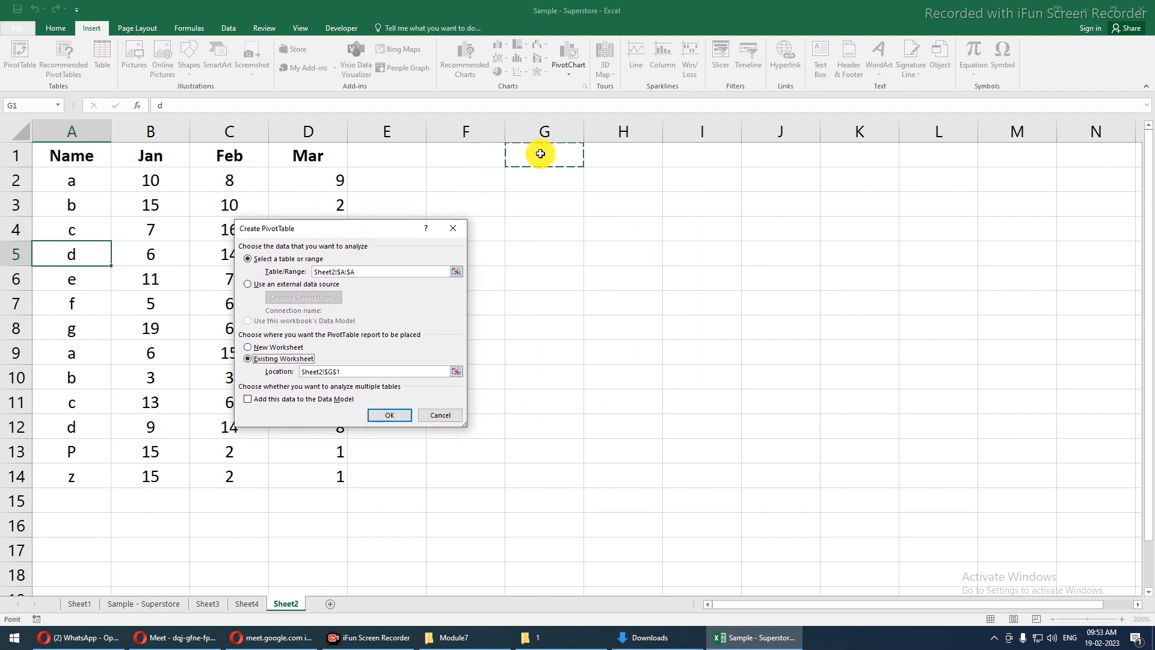
left_click(389, 415)
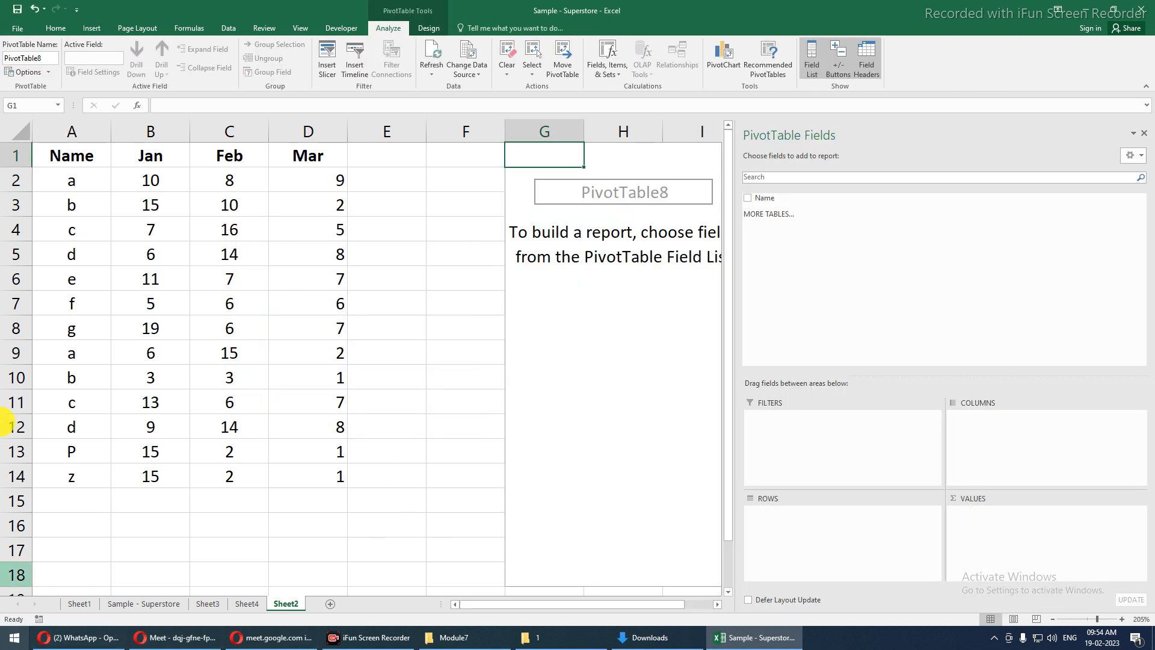
- Add the Name field to the new PivotTable's rows and close the field list
left_click_drag(754, 199, 776, 522)
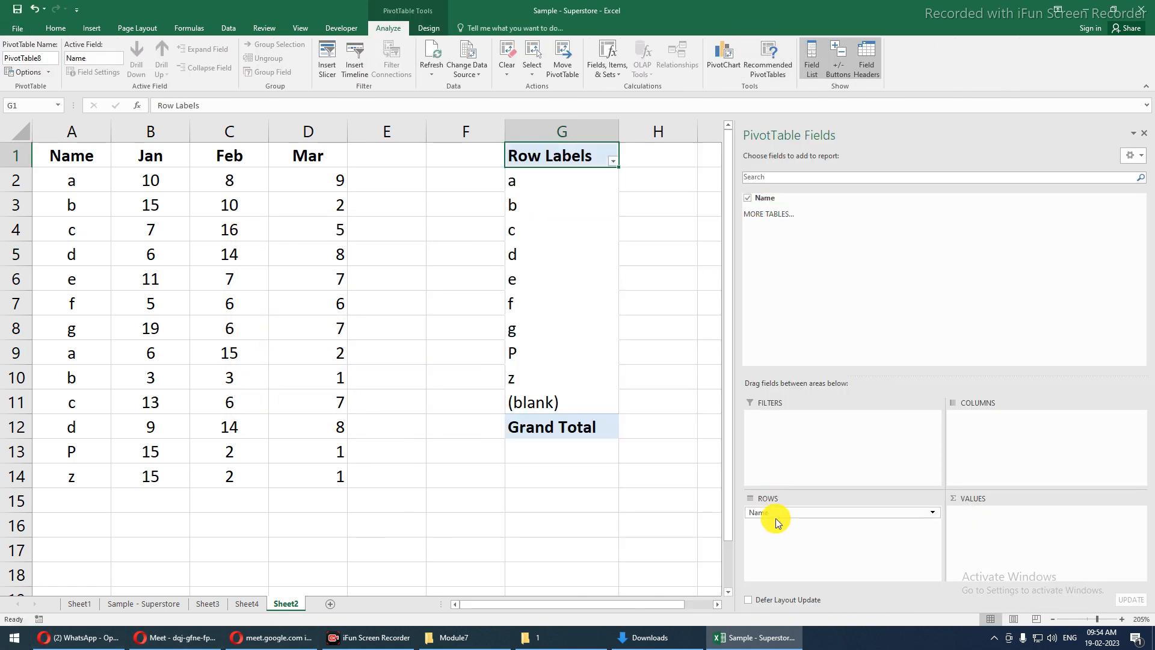
left_click(1145, 135)
left_click(560, 208)
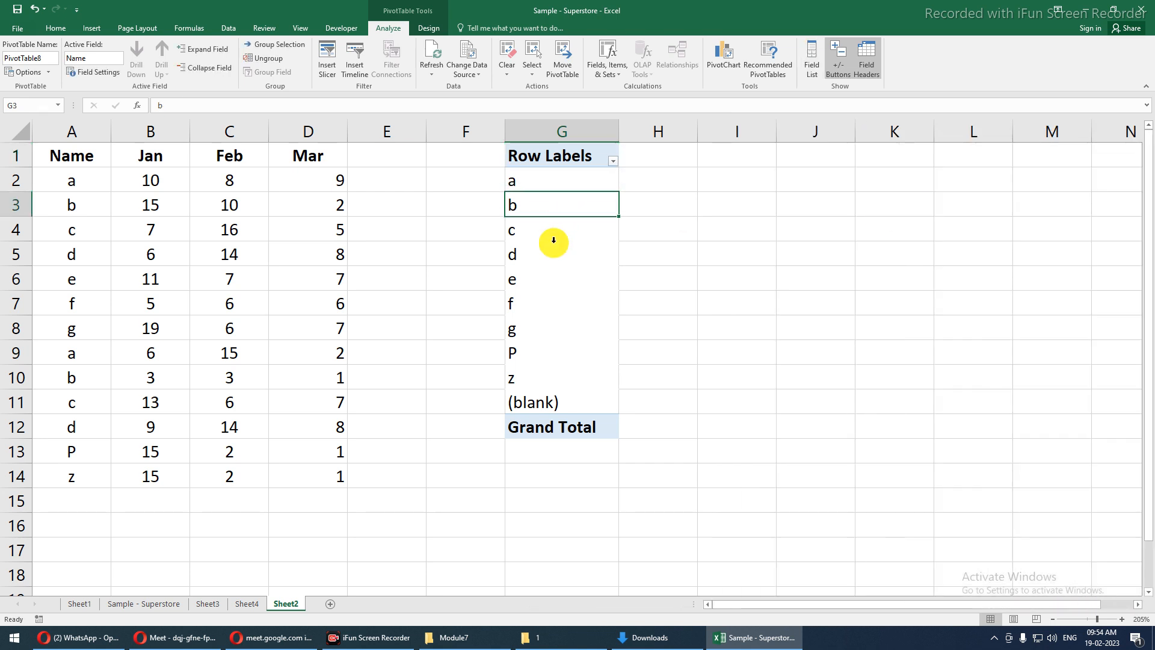
- Turn off grand totals for rows and columns in the PivotTable at G1
left_click(525, 403)
left_click(528, 428)
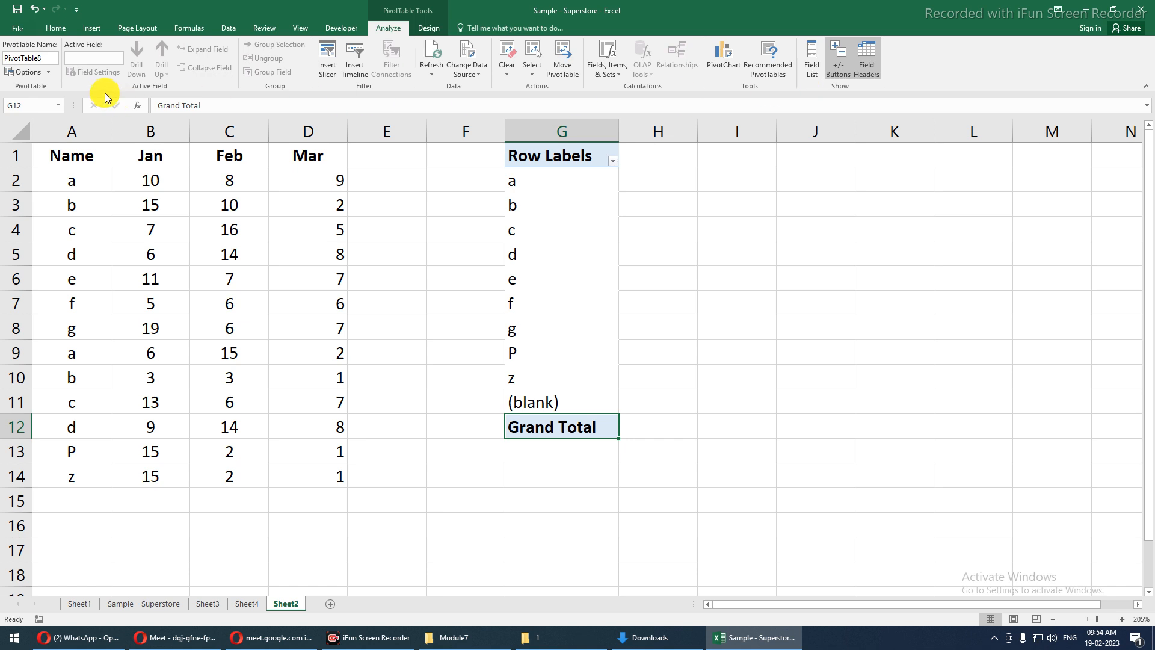
left_click(429, 28)
left_click(20, 78)
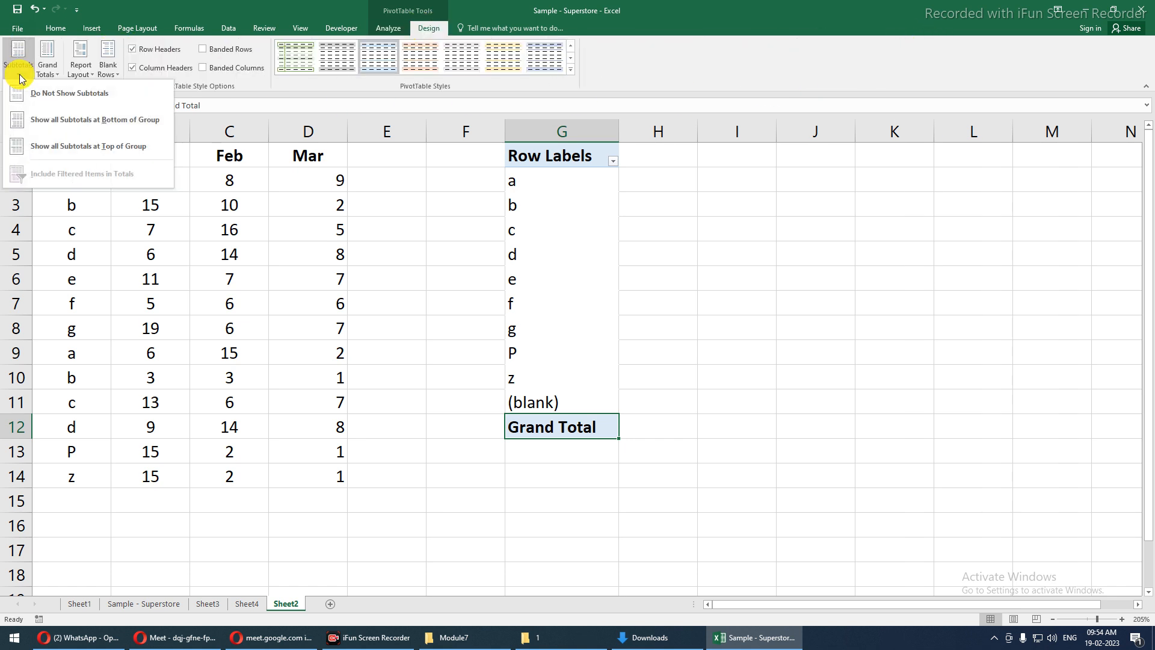
left_click(47, 66)
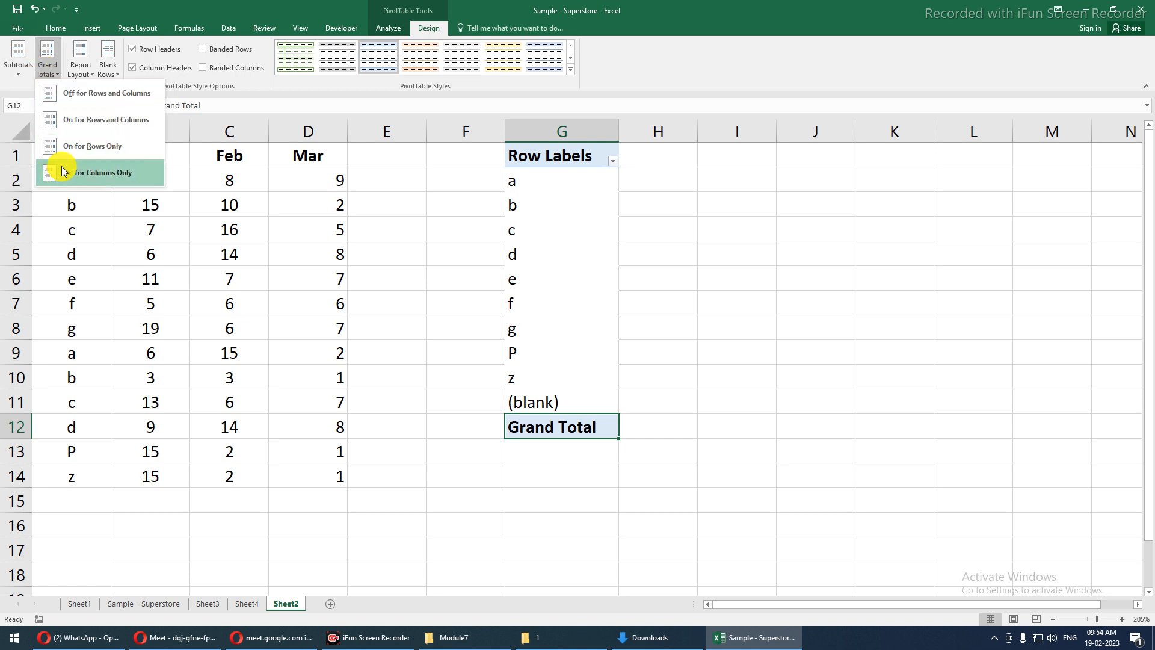
left_click(90, 93)
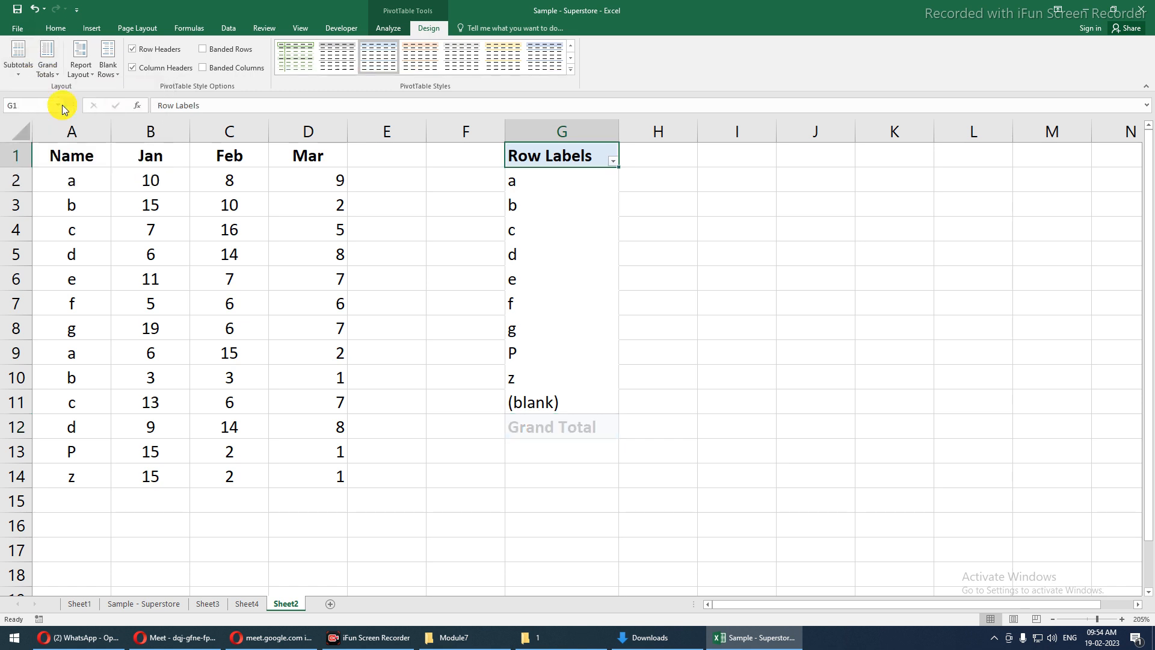
left_click(545, 409)
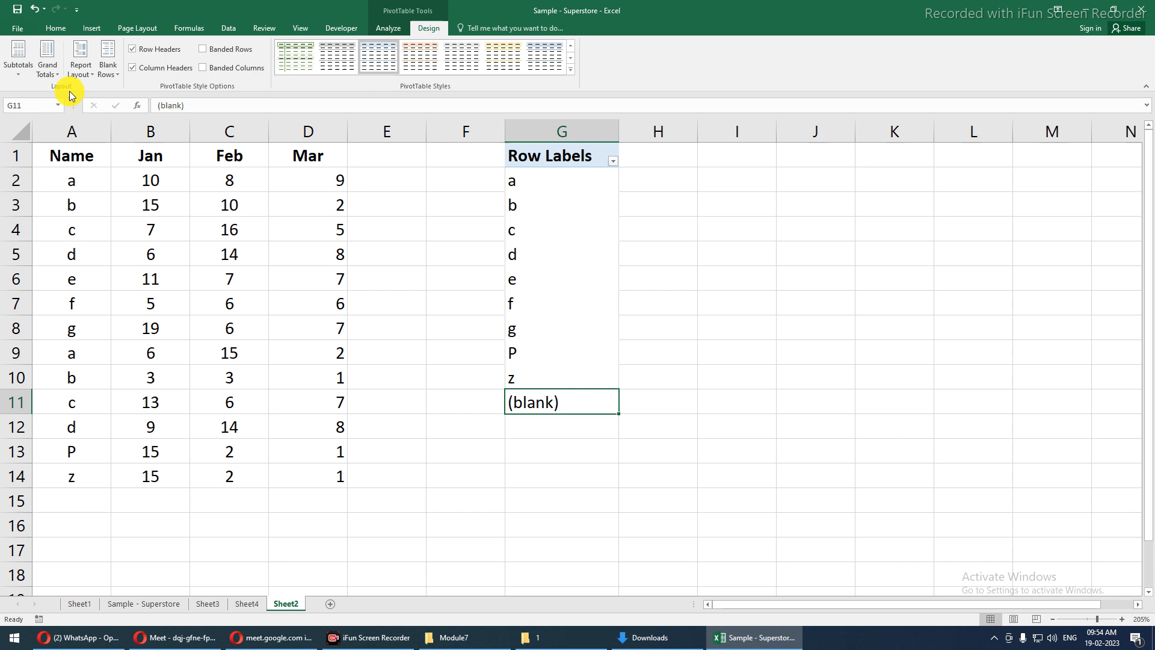
- Add the name x below the Name list in cells A15 and A16 of Sheet2
left_click(555, 210)
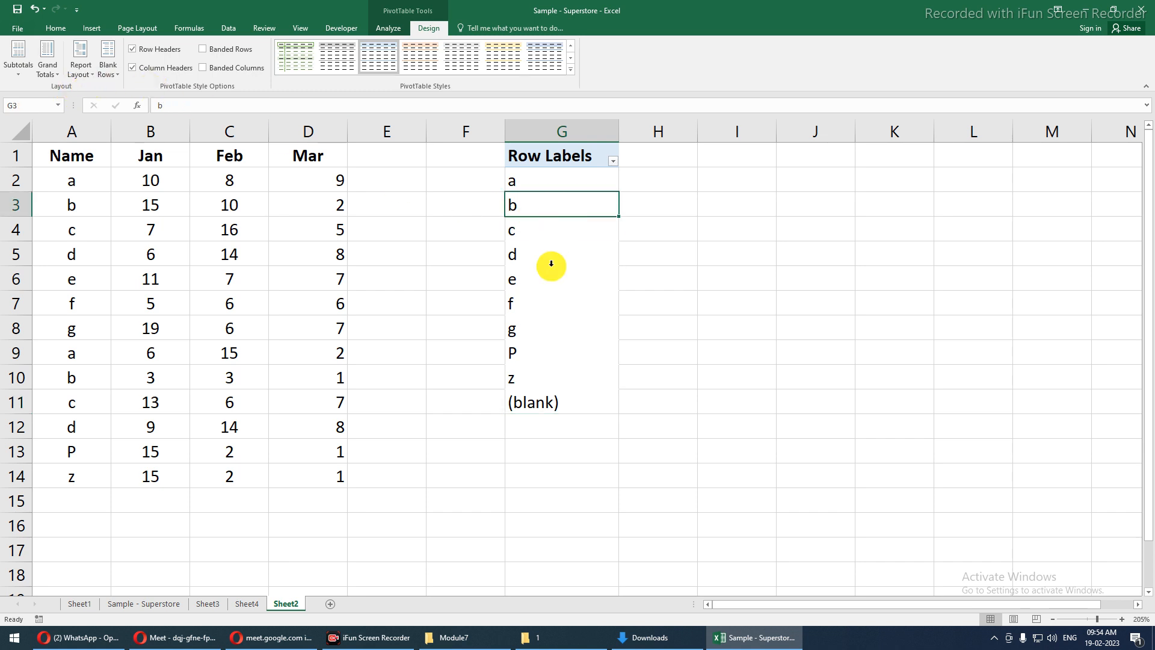
left_click(529, 401)
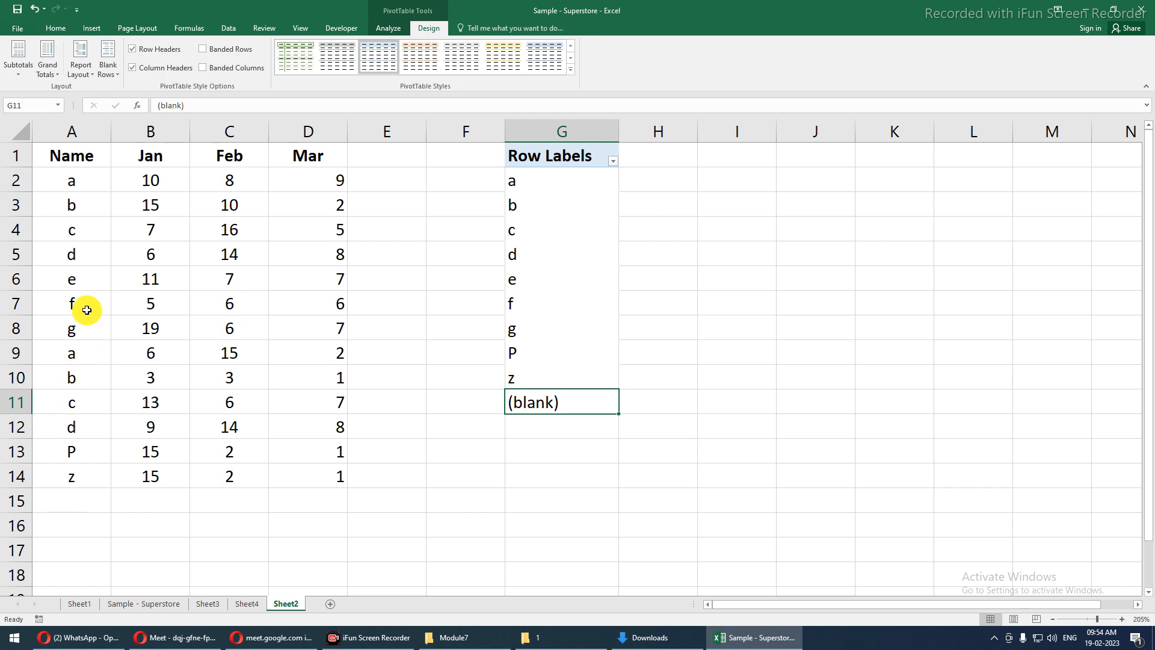
left_click(75, 501)
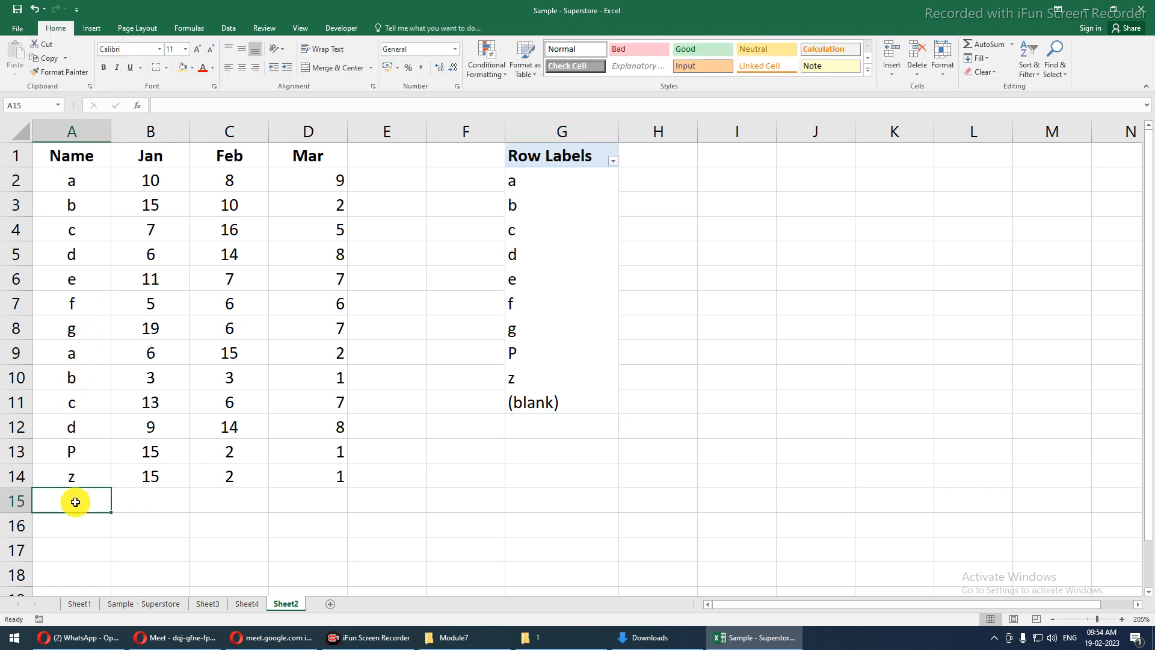
type("x")
key("Return")
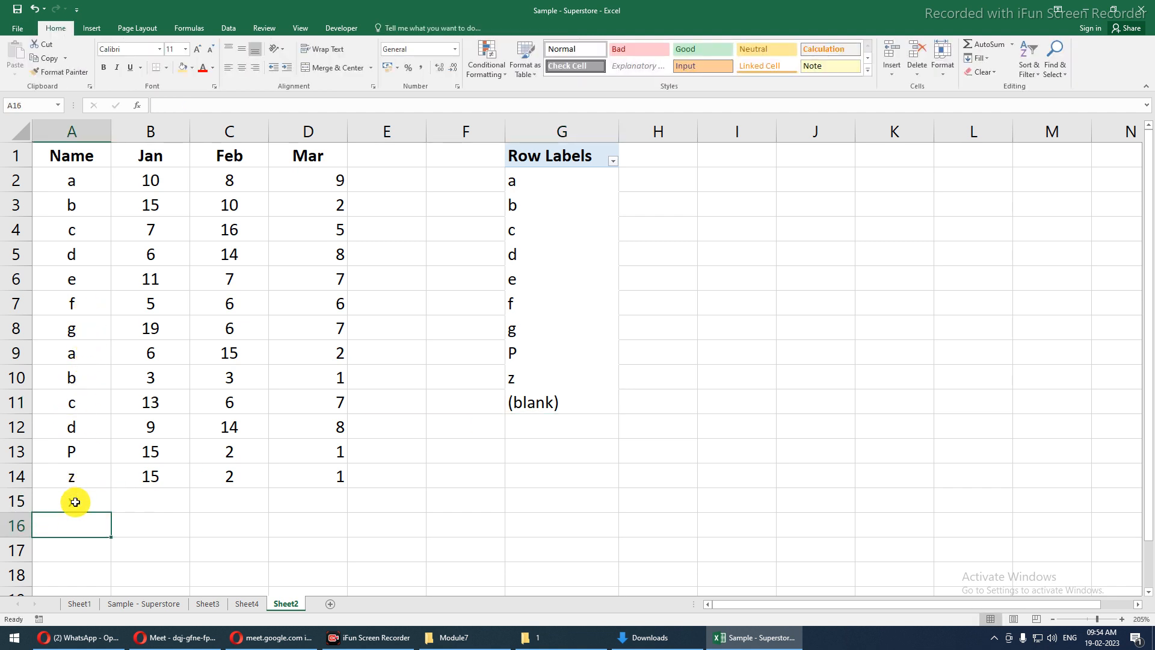
type("x")
key("Return")
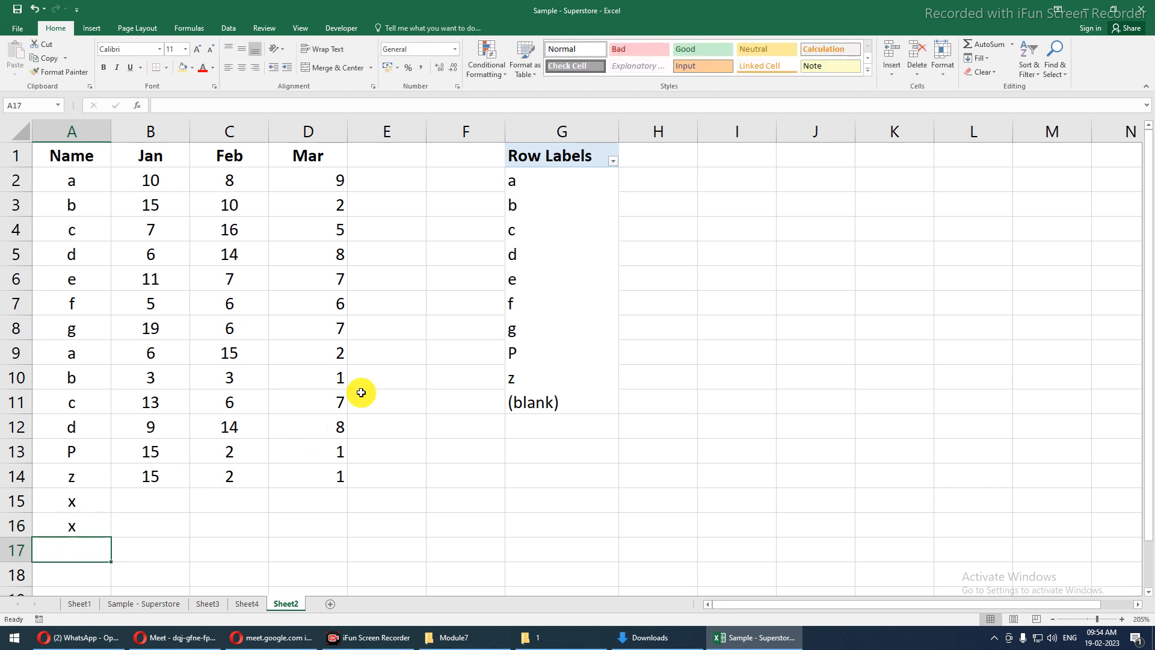
- Refresh the PivotTable at G1 and compare its row labels with the names in column A
right_click(532, 265)
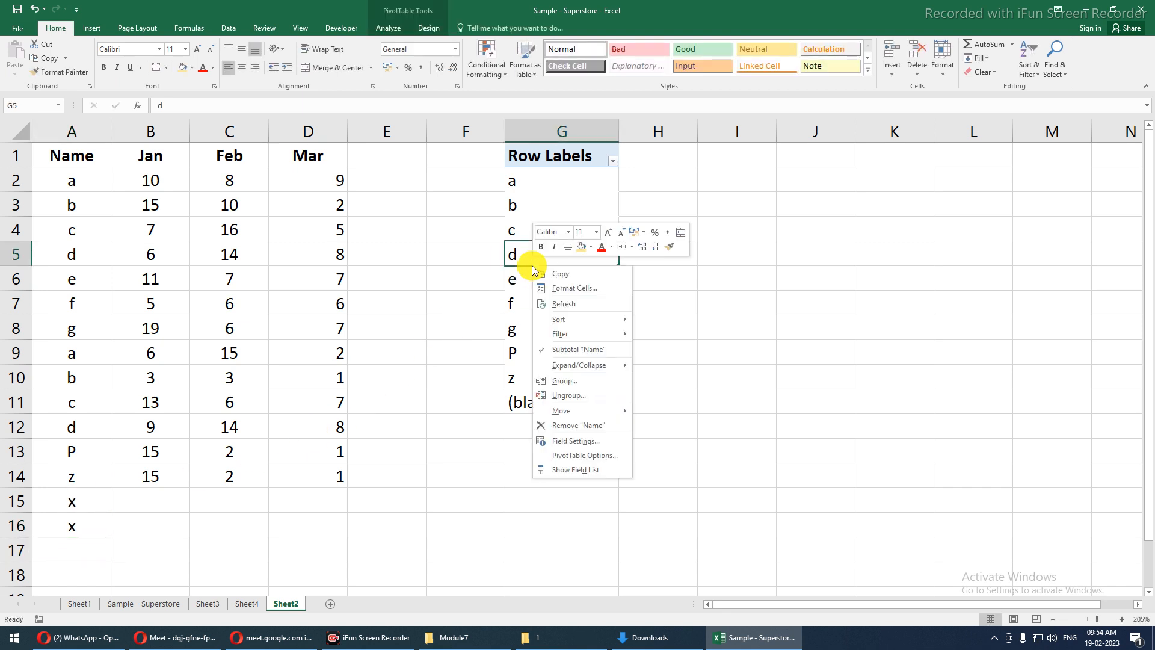
left_click(544, 303)
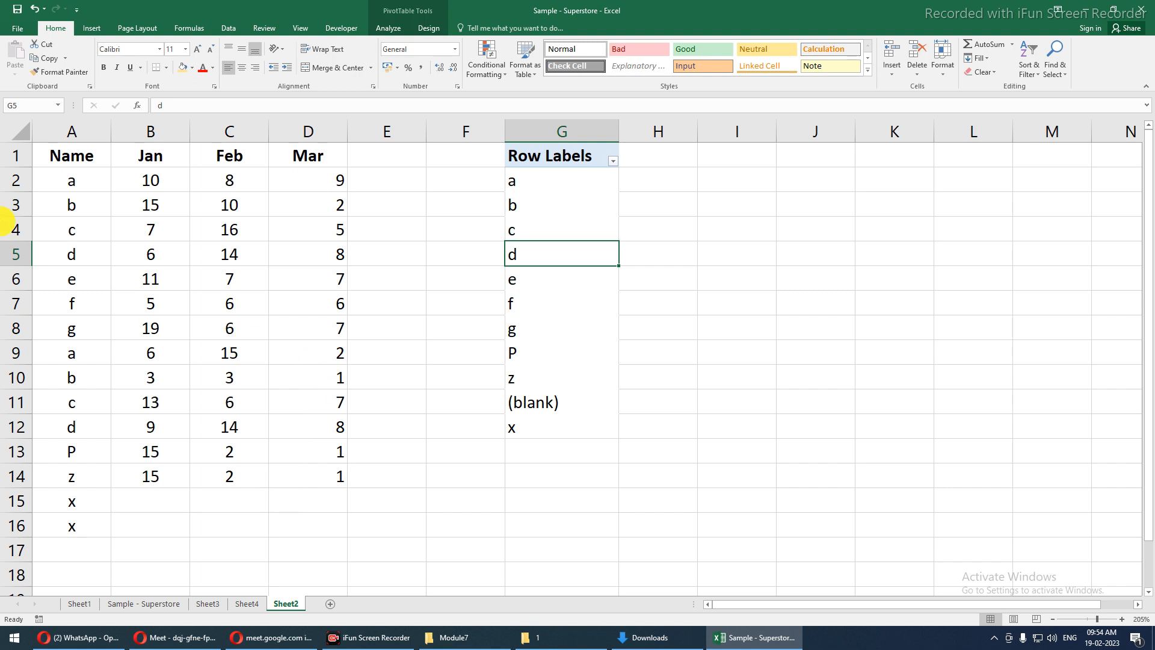
left_click(74, 133)
left_click(59, 561)
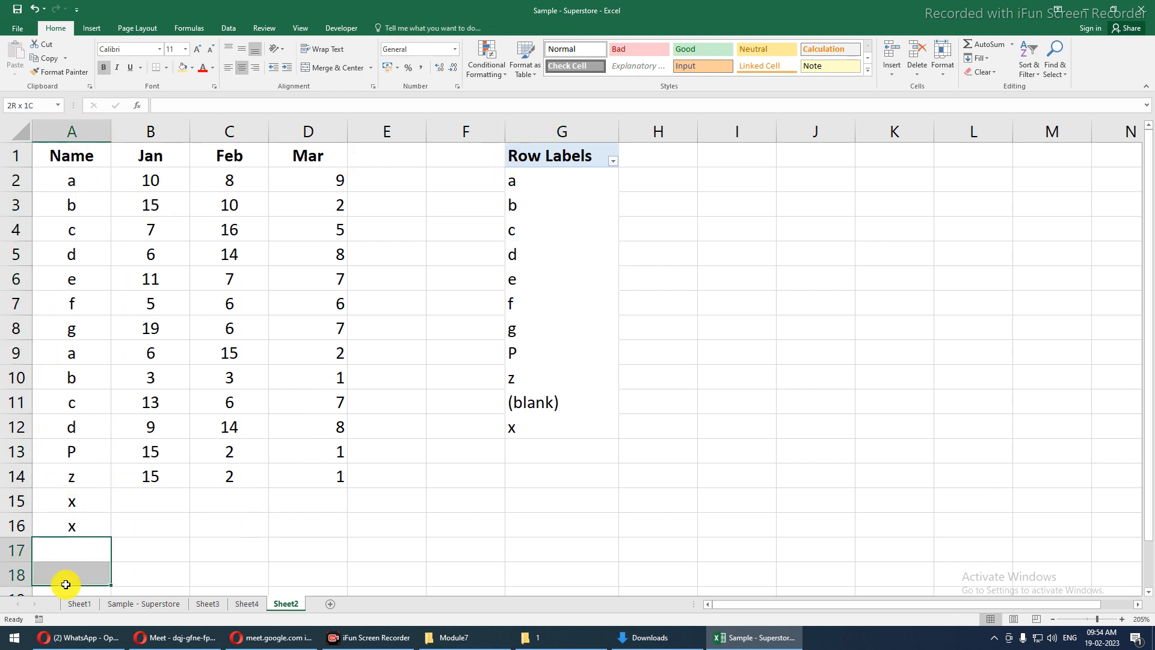
left_click(505, 408)
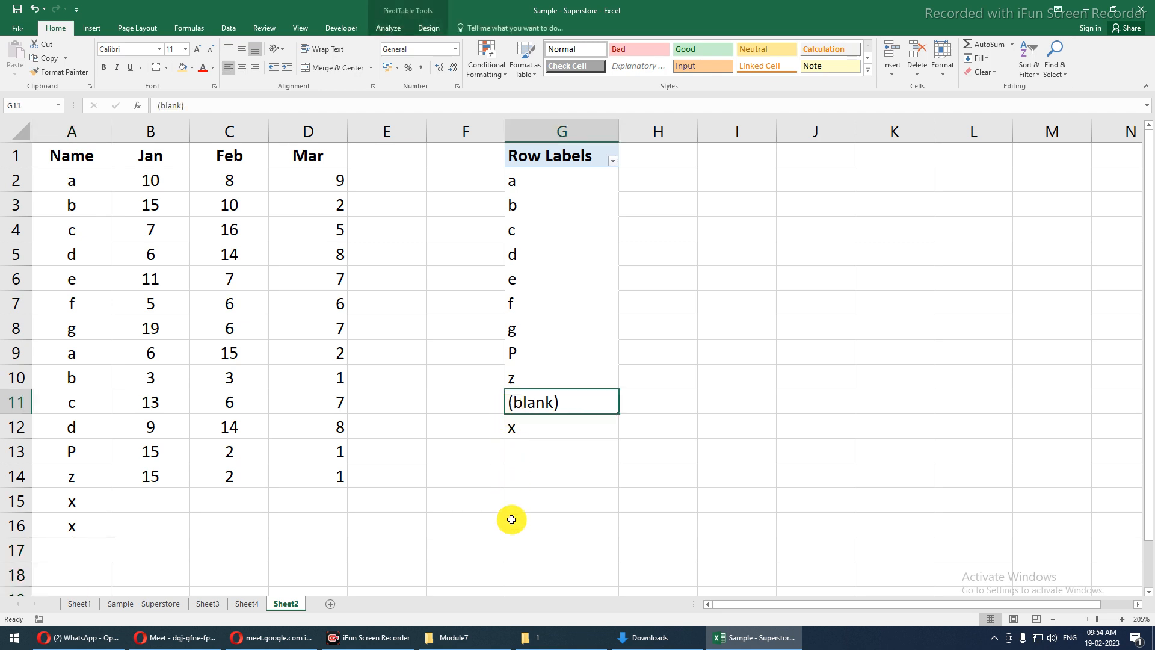
- Check the source range of the PivotTable at G1 in the Change PivotTable Data Source dialog without changing it
left_click(589, 332)
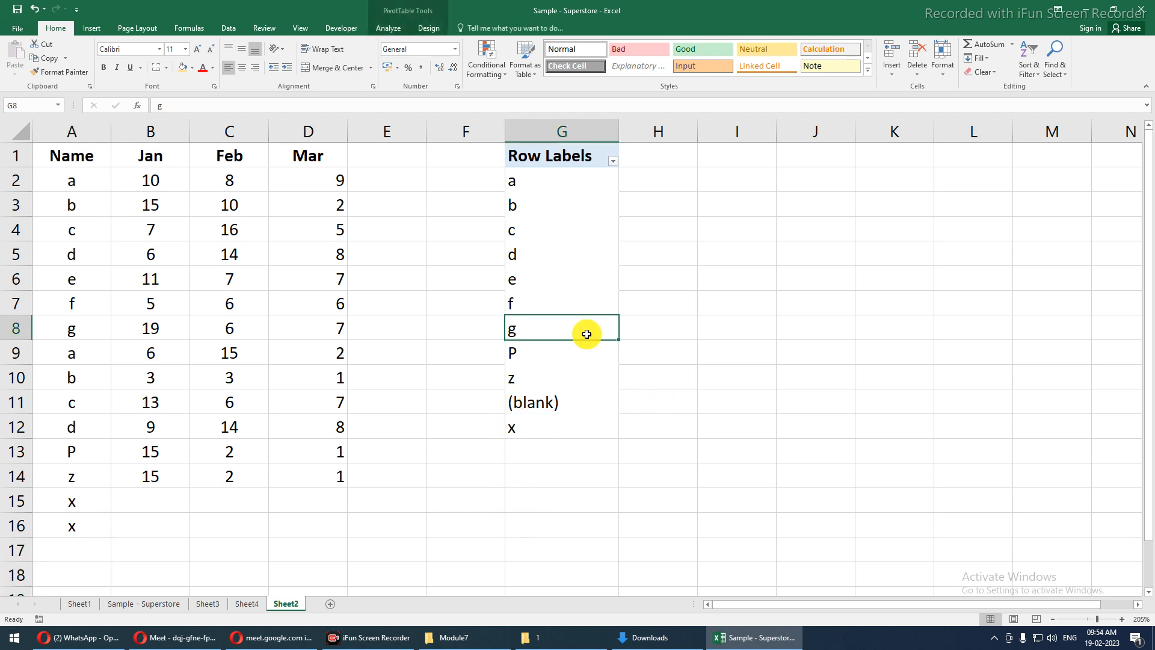
left_click(432, 29)
left_click(388, 29)
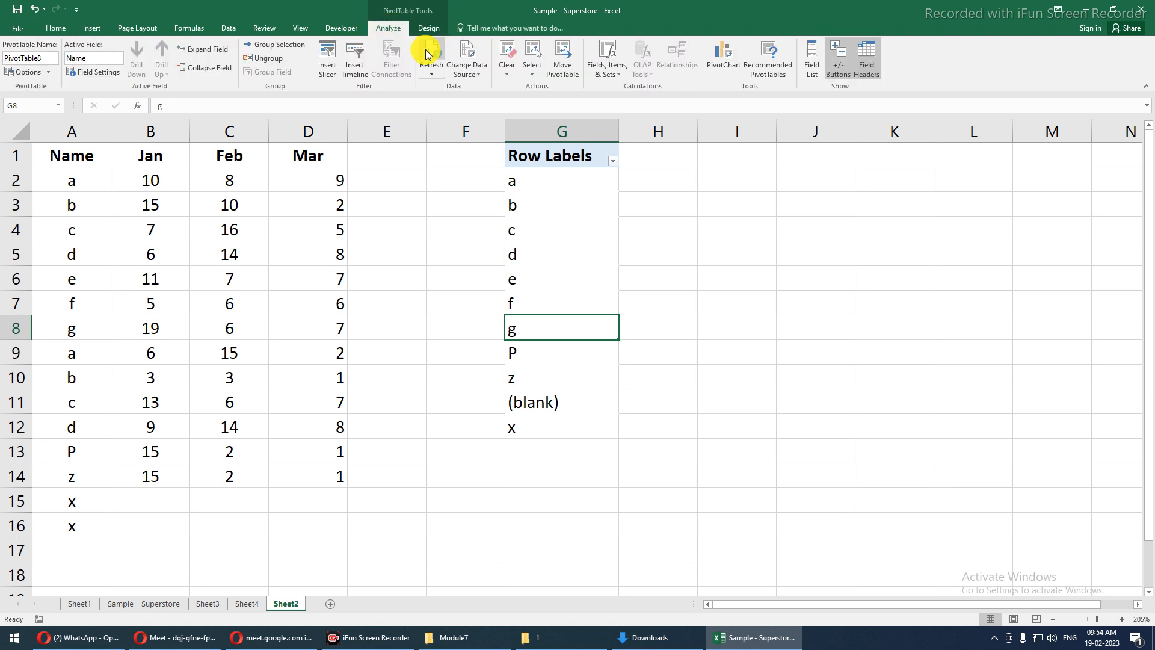
left_click(463, 48)
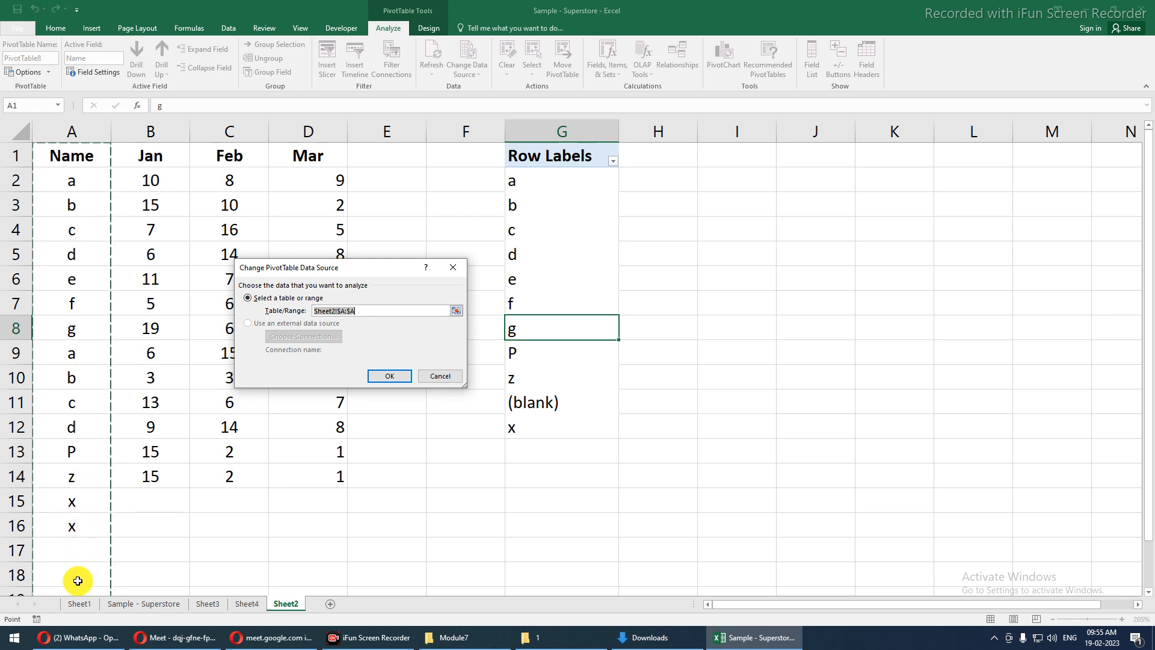
left_click(436, 377)
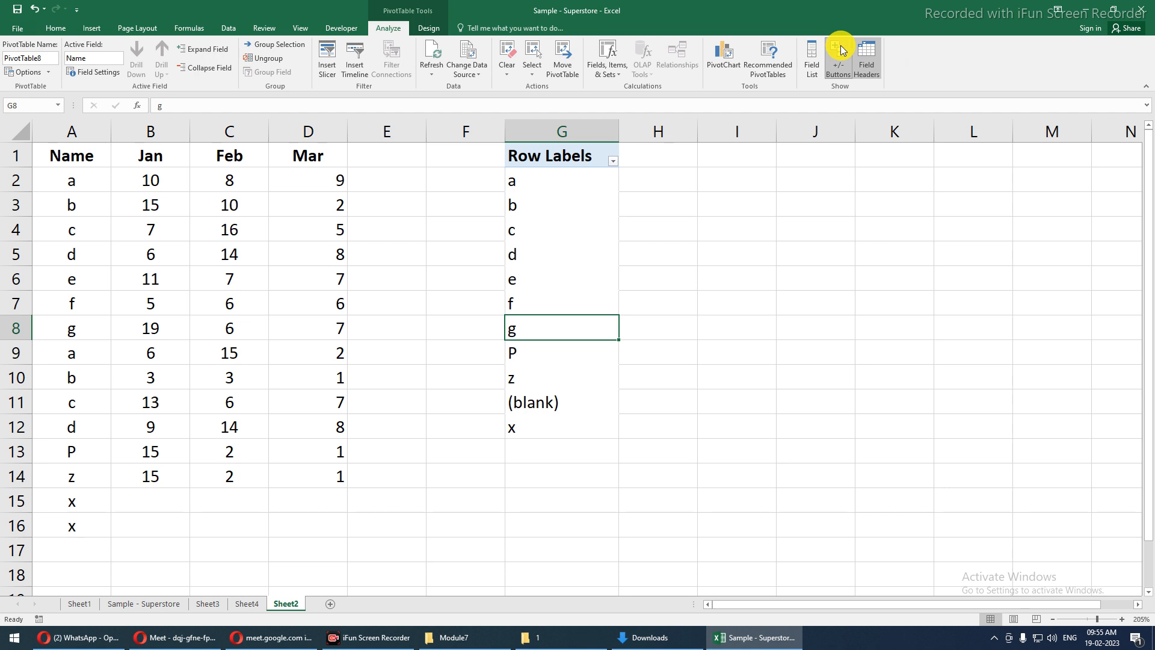
- Turn the PivotTable's field headers and expand/collapse buttons off and back on
left_click(866, 51)
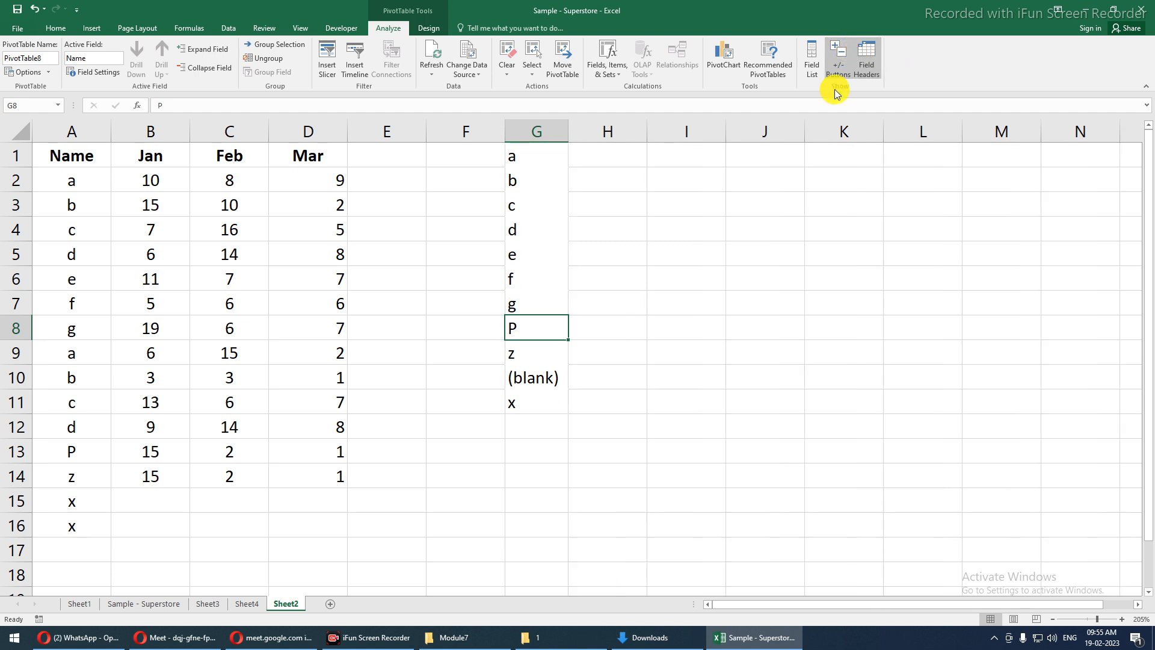
left_click_drag(530, 157, 538, 385)
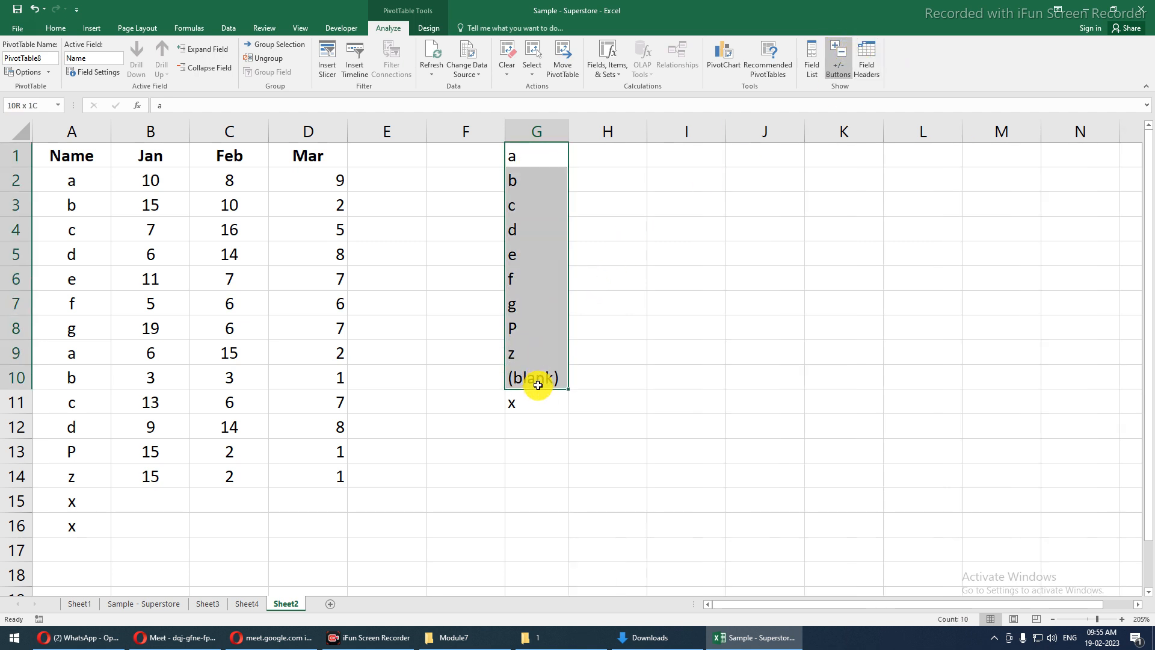
left_click(871, 45)
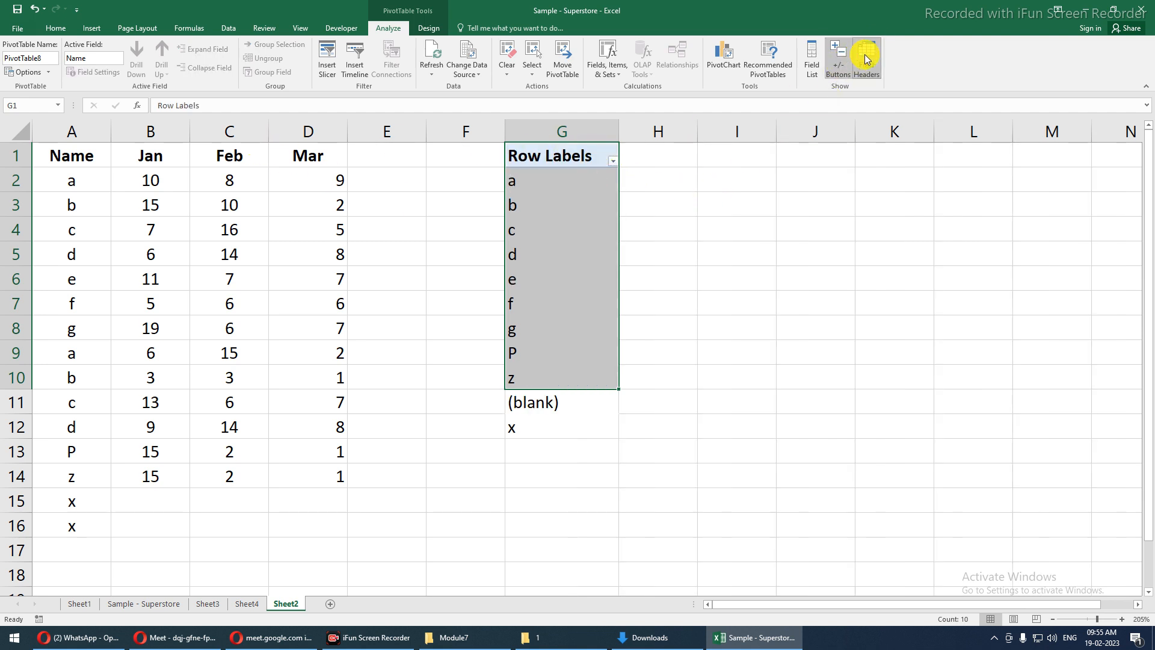
left_click(838, 57)
left_click(839, 60)
left_click_drag(553, 156, 559, 421)
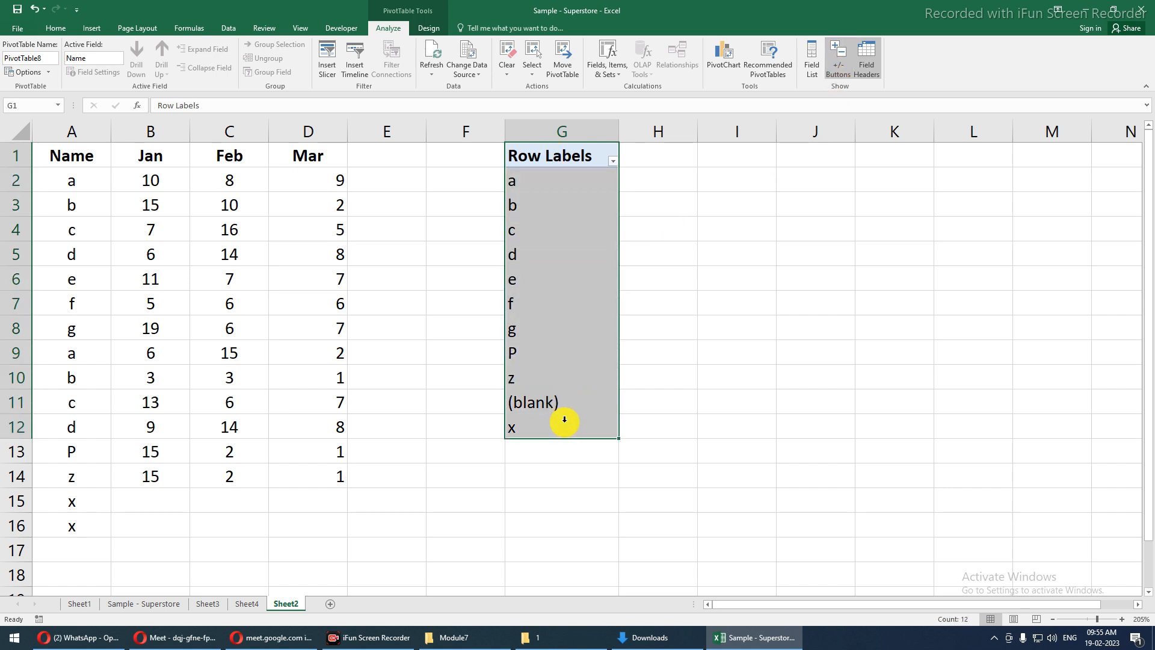
- Display the PivotTable field list and look over the available Fields, Items & Sets options
left_click(810, 55)
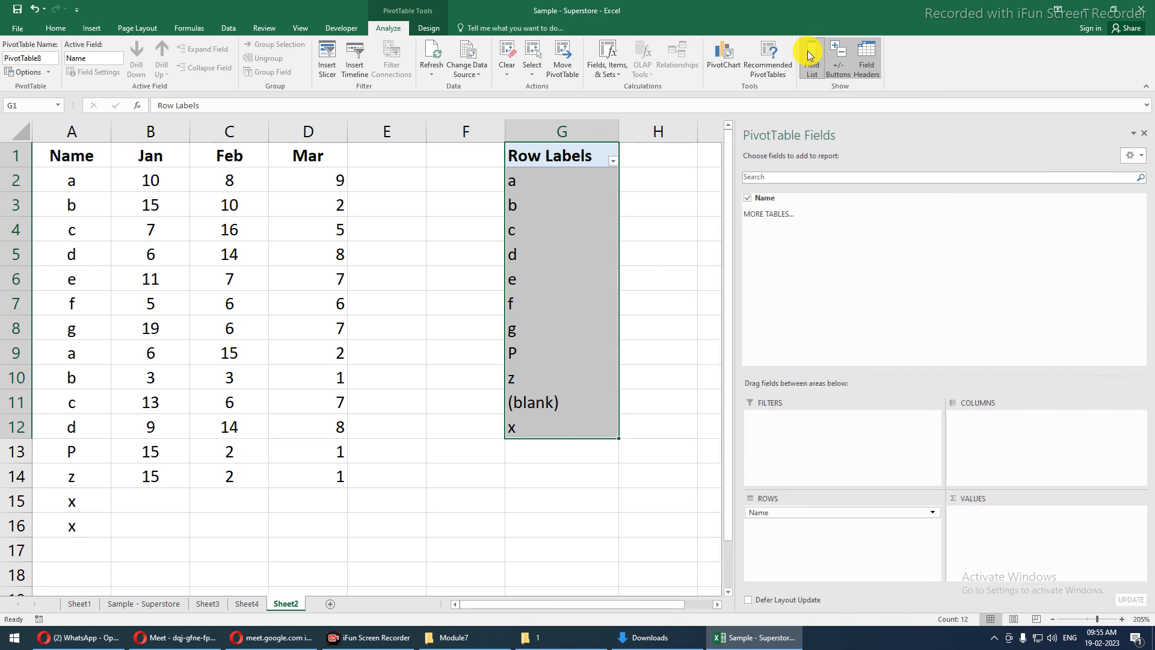
left_click(554, 237)
left_click(555, 286)
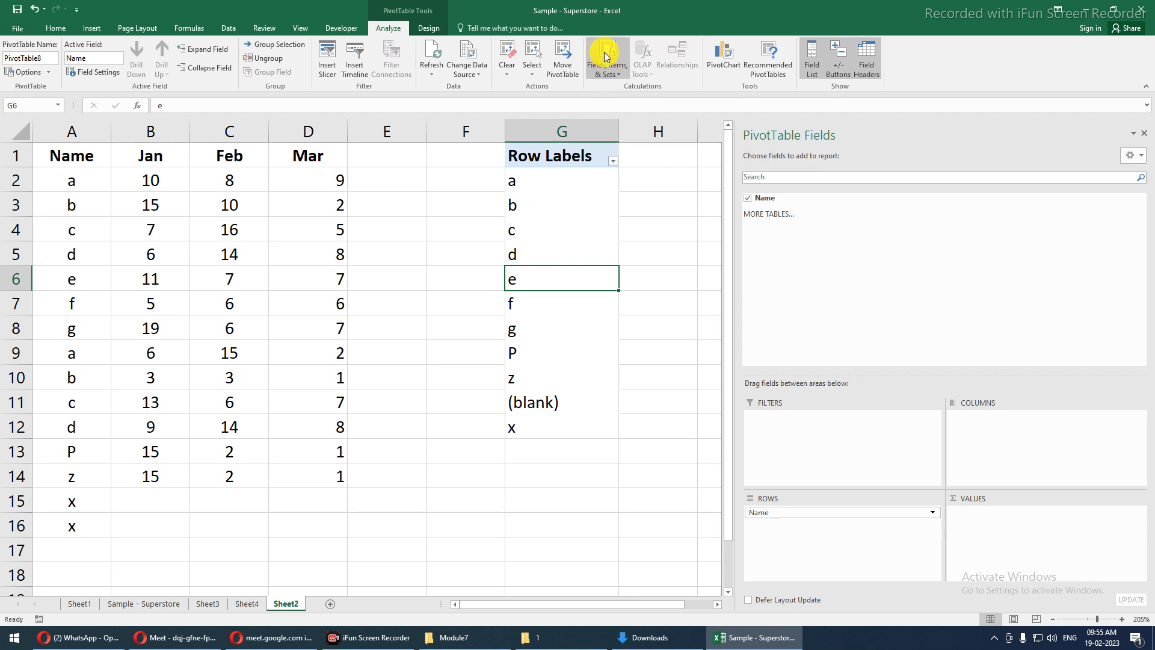
left_click(615, 79)
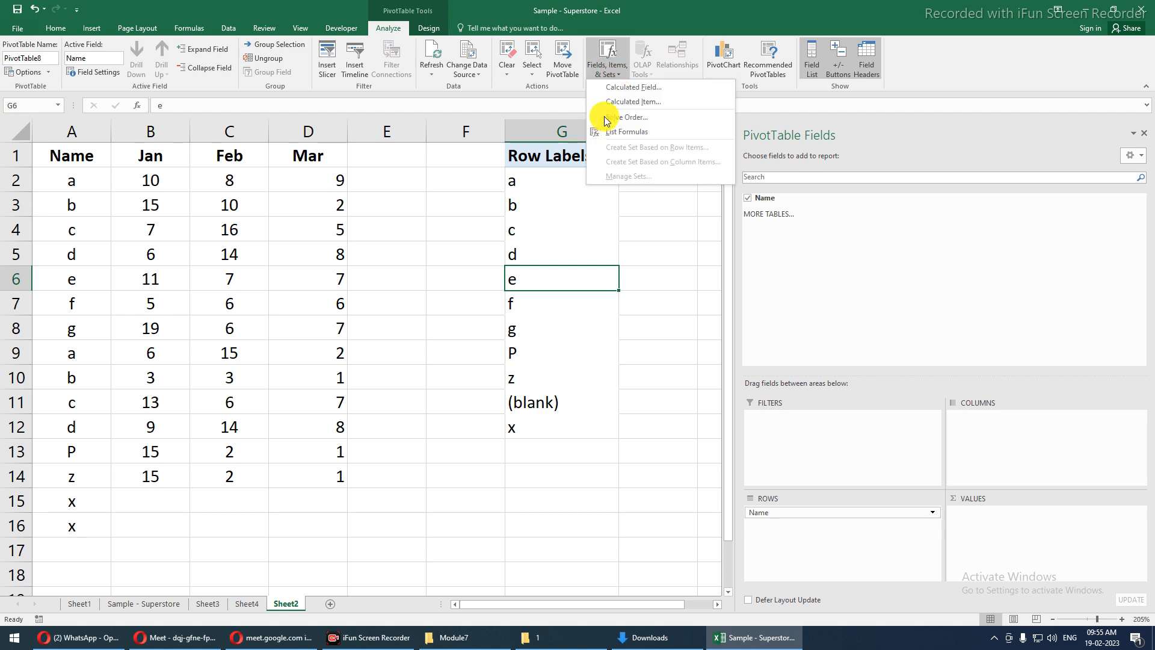
left_click(525, 237)
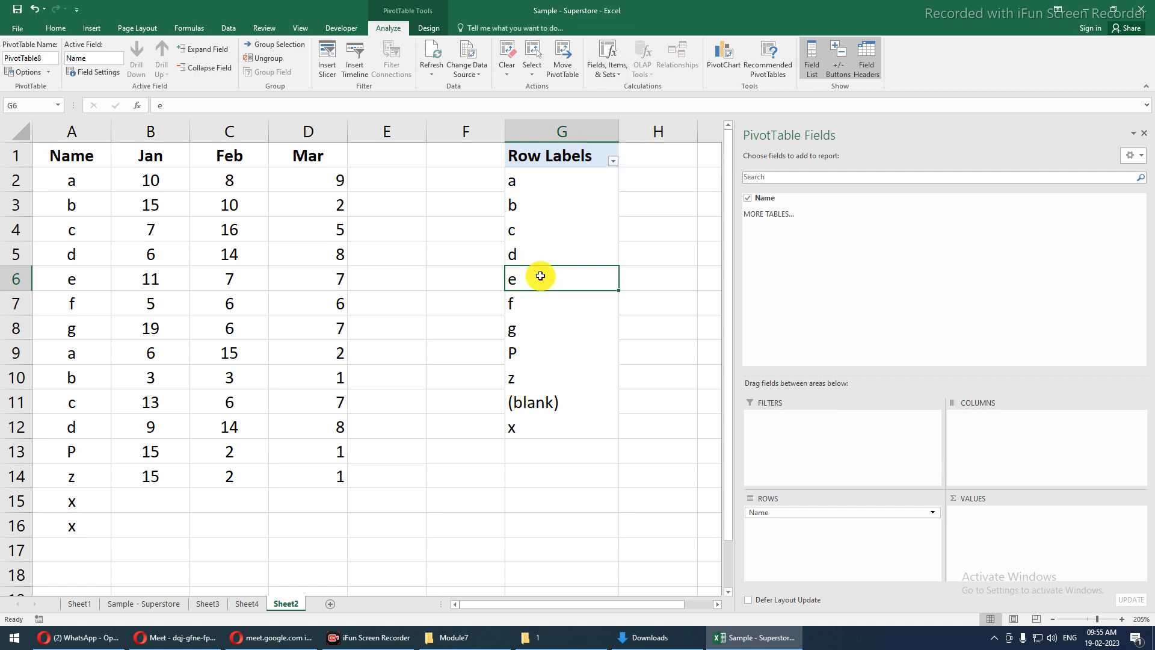
- Narrow the PivotTable Fields pane and select the row labels in G2:G12
left_click_drag(544, 184, 534, 436)
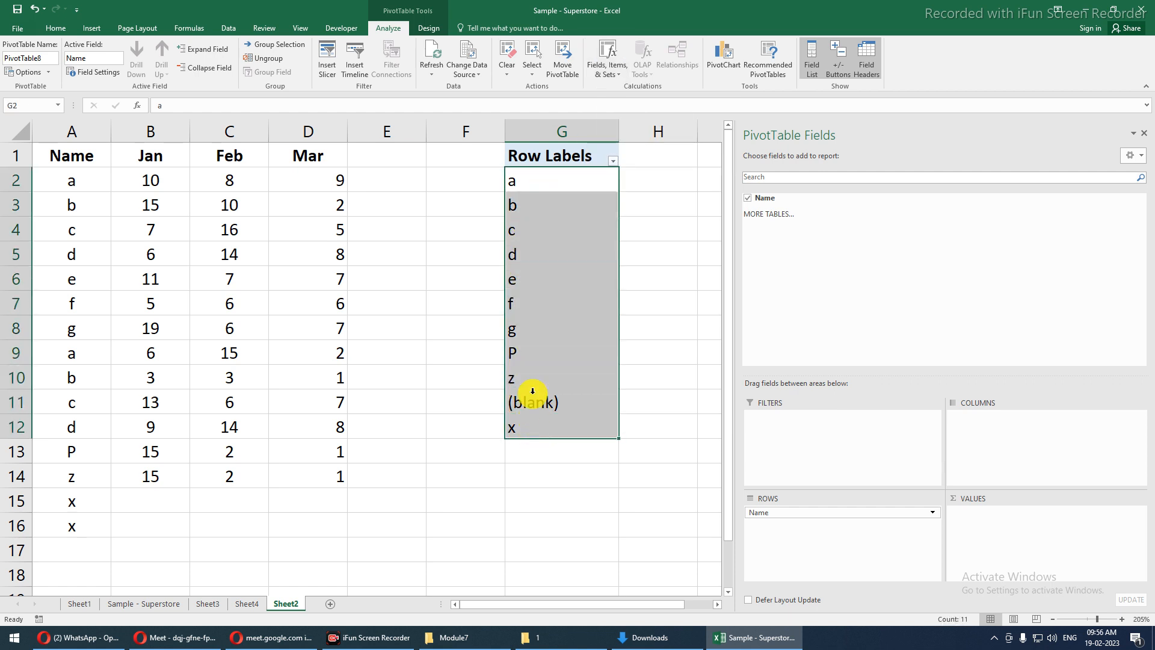
left_click(543, 156)
left_click_drag(542, 154, 541, 434)
right_click(573, 257)
left_click(544, 277)
left_click(542, 277)
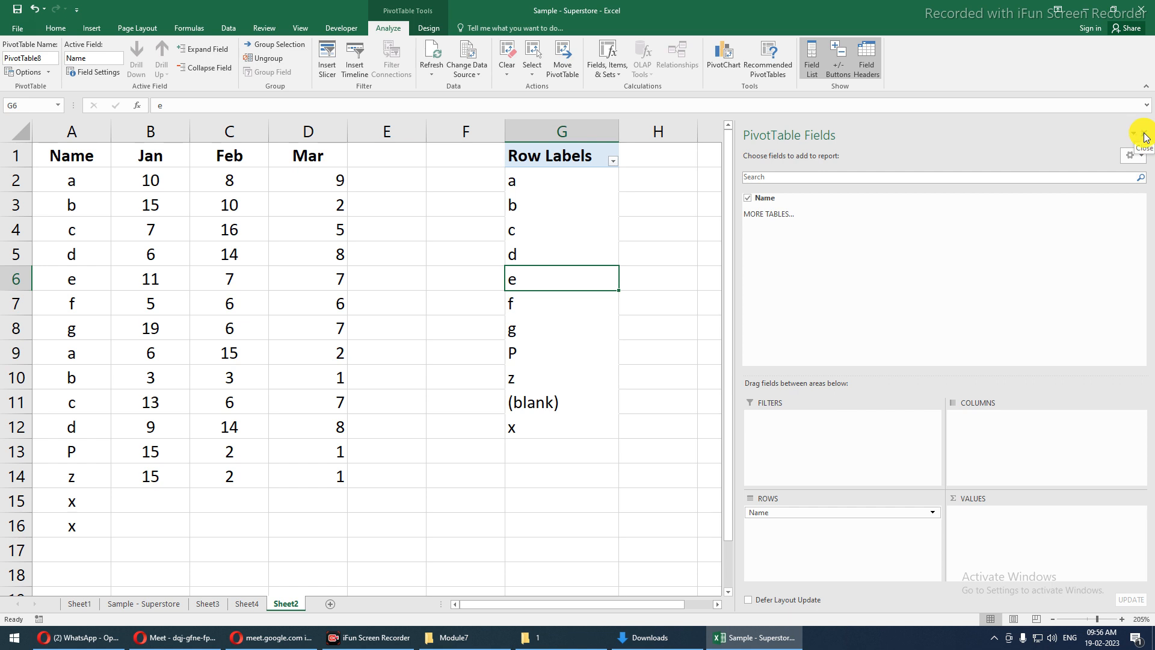
left_click_drag(735, 258, 929, 268)
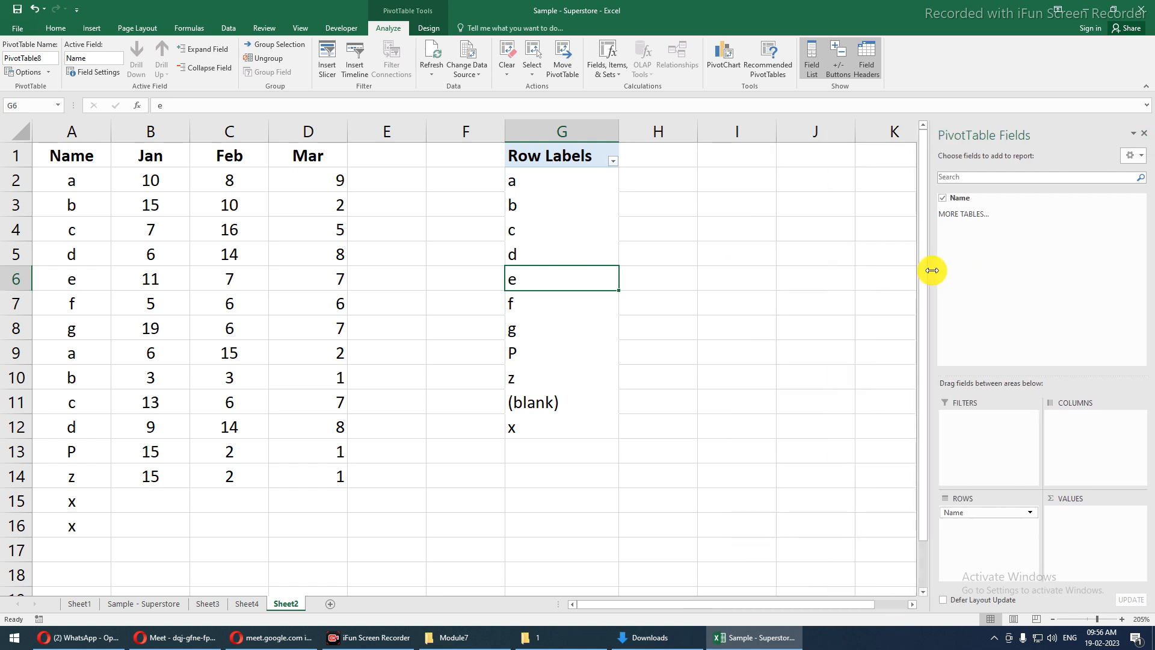
left_click_drag(531, 182, 521, 426)
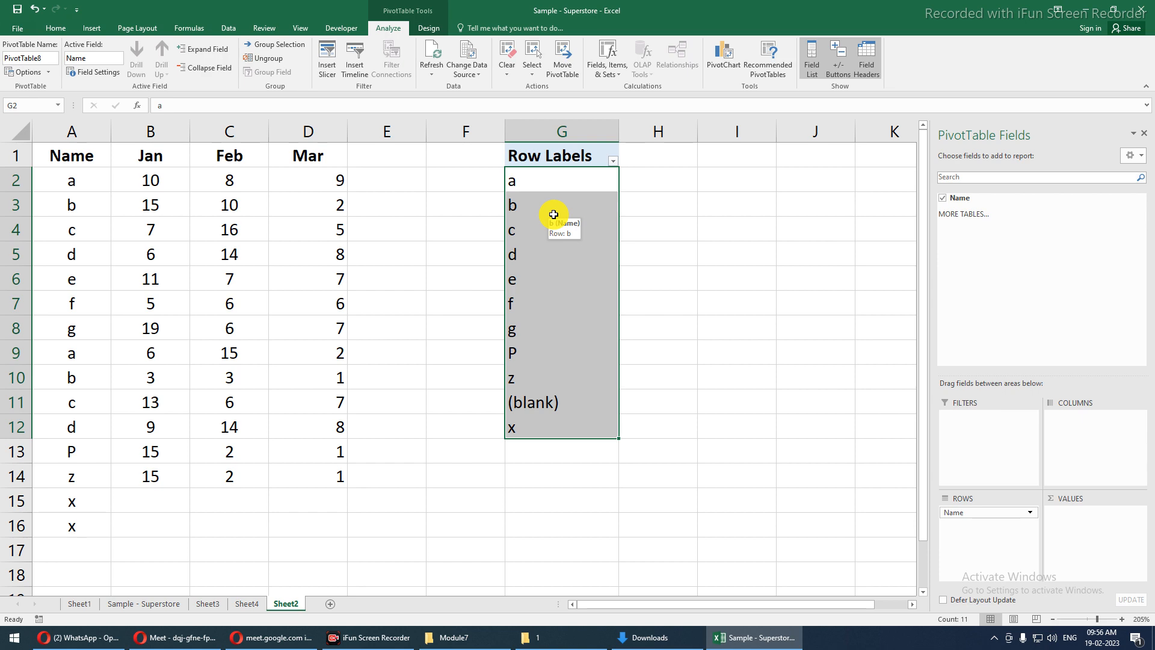
- Minimize the workbook, look through the files in the Downloads folder, and minimize the folder window
left_click(1088, 11)
left_click(945, 90)
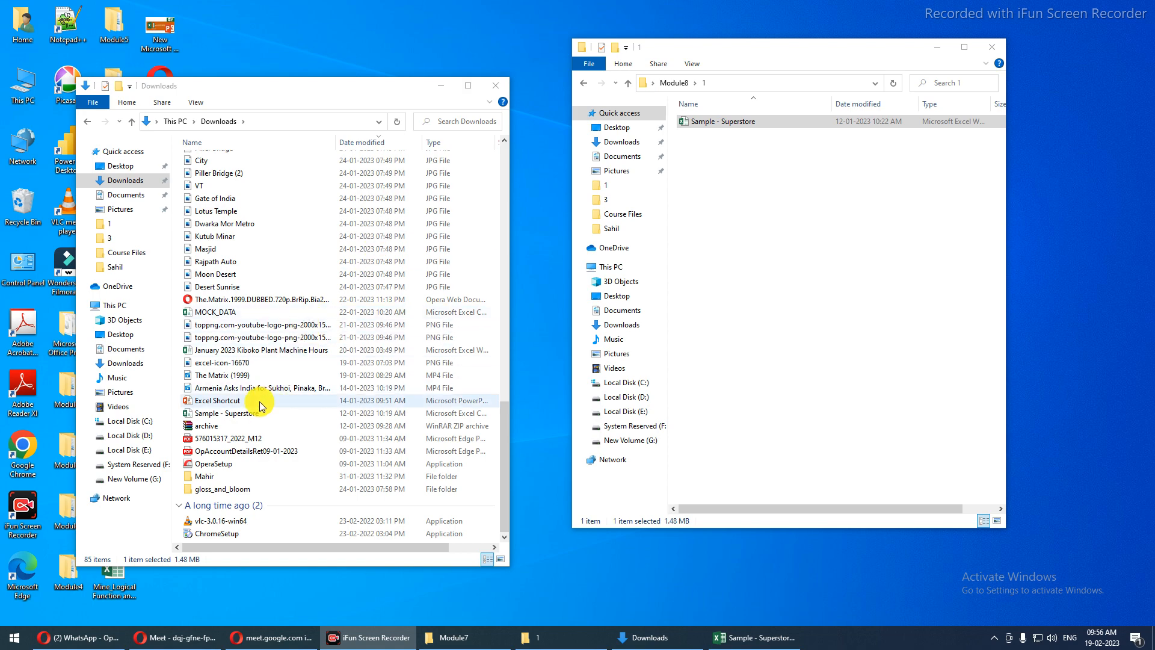
scroll(252, 388, "up", 2)
scroll(251, 386, "up", 10)
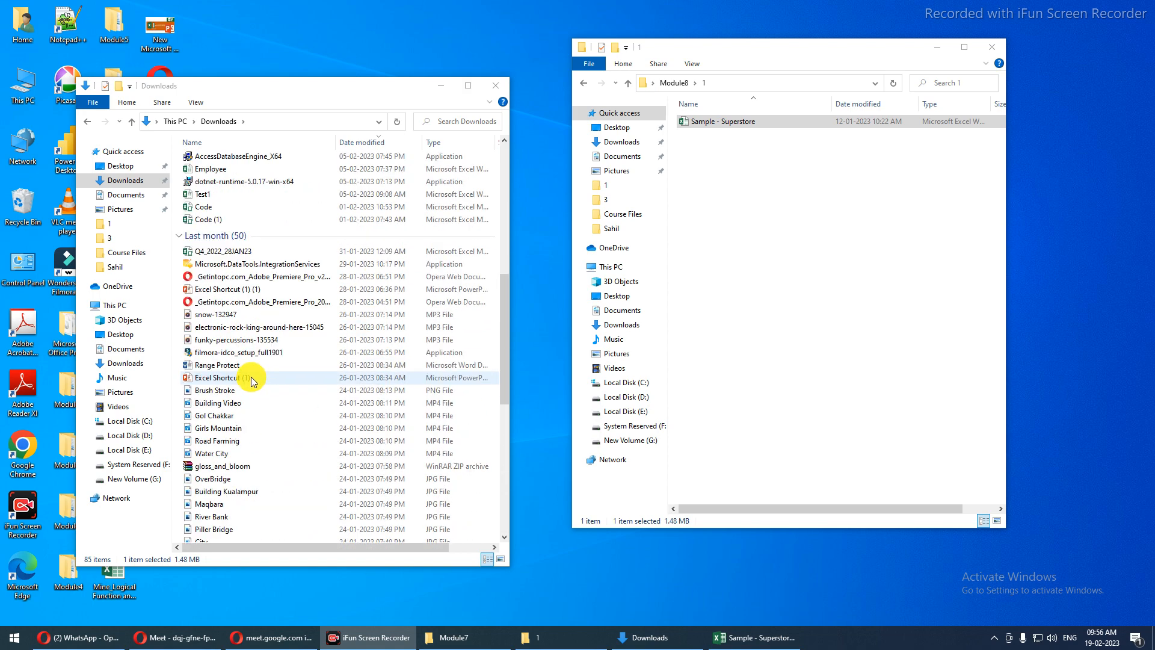
scroll(253, 380, "up", 5)
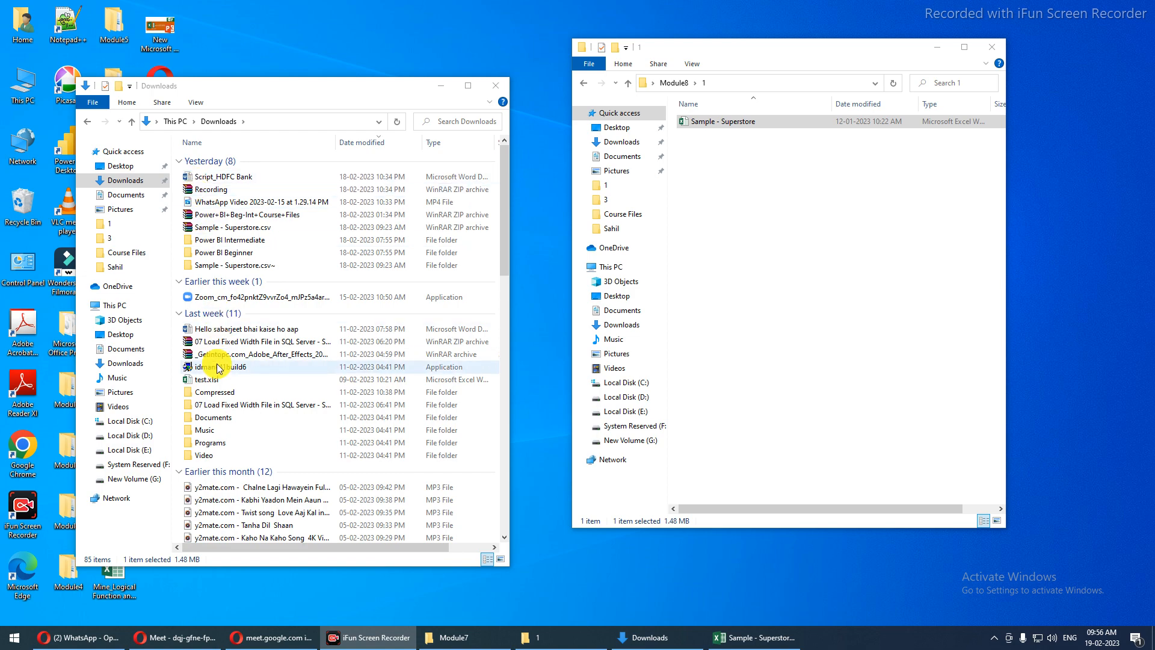
left_click(219, 330)
scroll(220, 337, "down", 5)
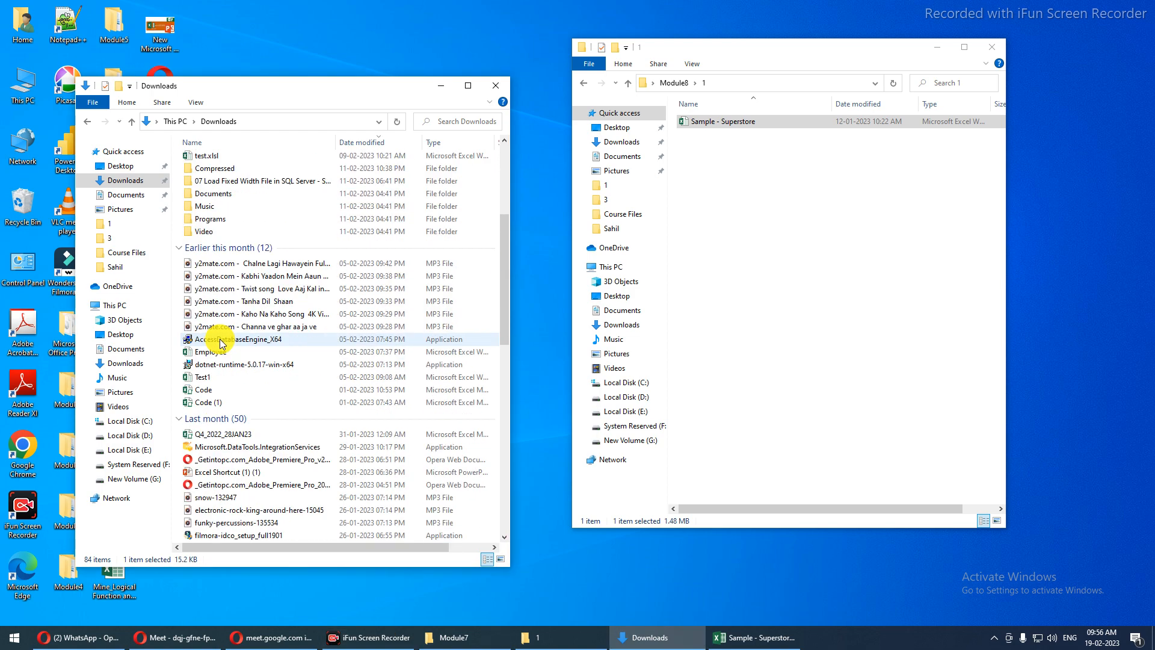
scroll(220, 343, "down", 7)
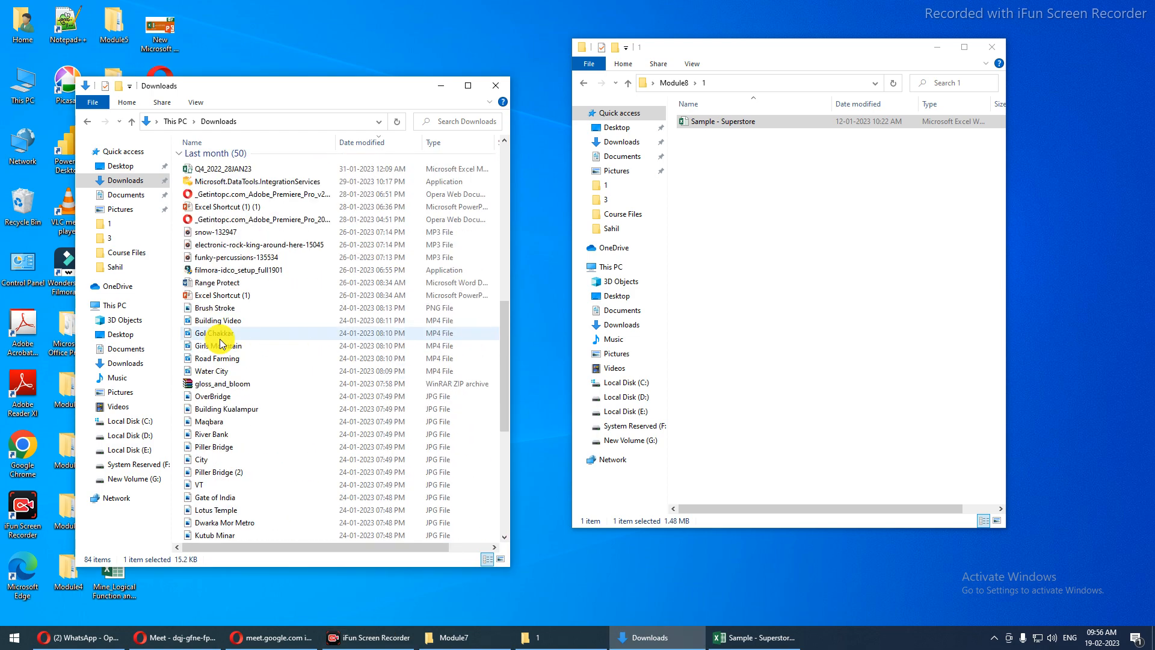
left_click(441, 85)
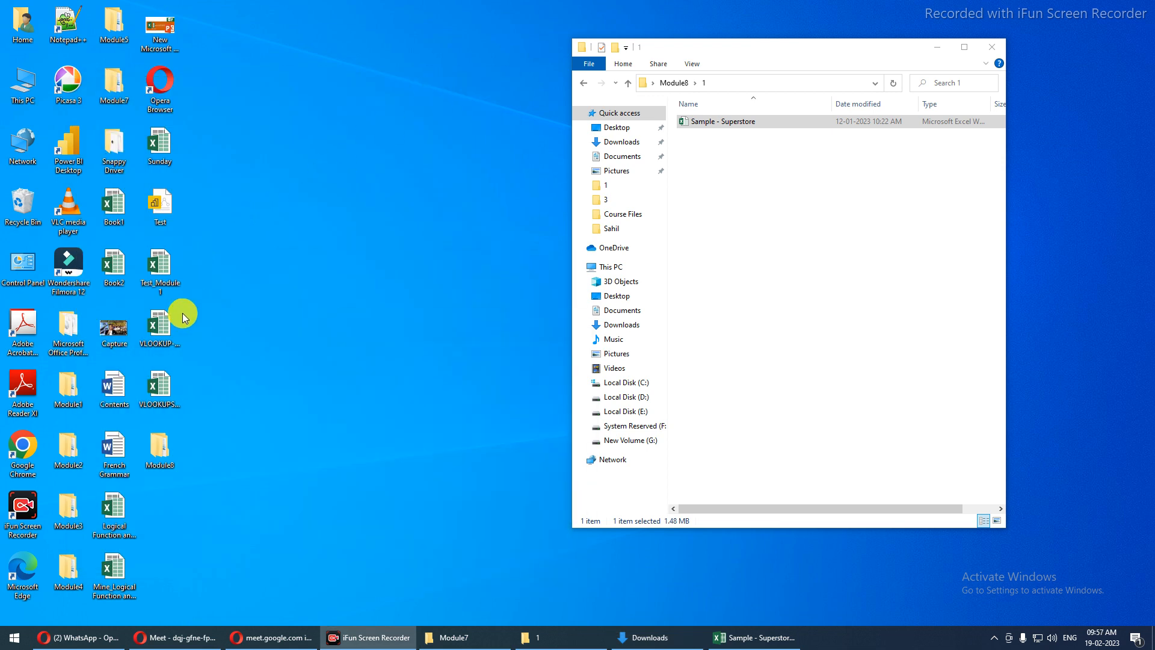
- Review the Pivot Table and Pivot designing topics under Module 8 in the desktop's Contents Word document and close it
double_click(117, 393)
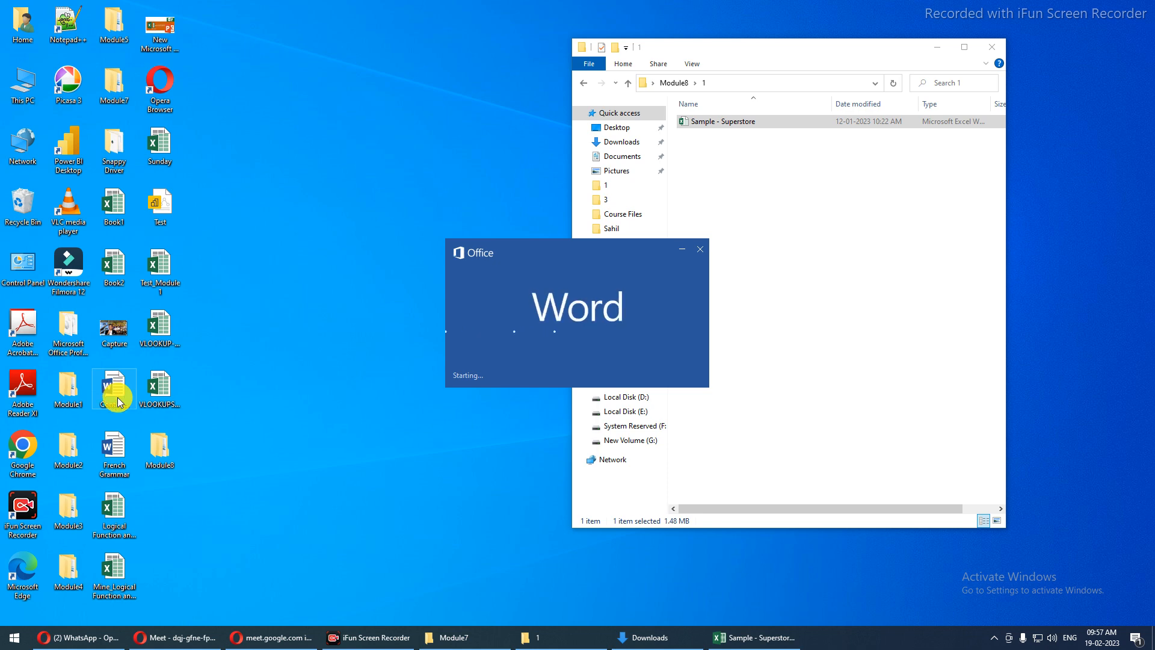
scroll(554, 463, "down", 6)
scroll(566, 447, "down", 18)
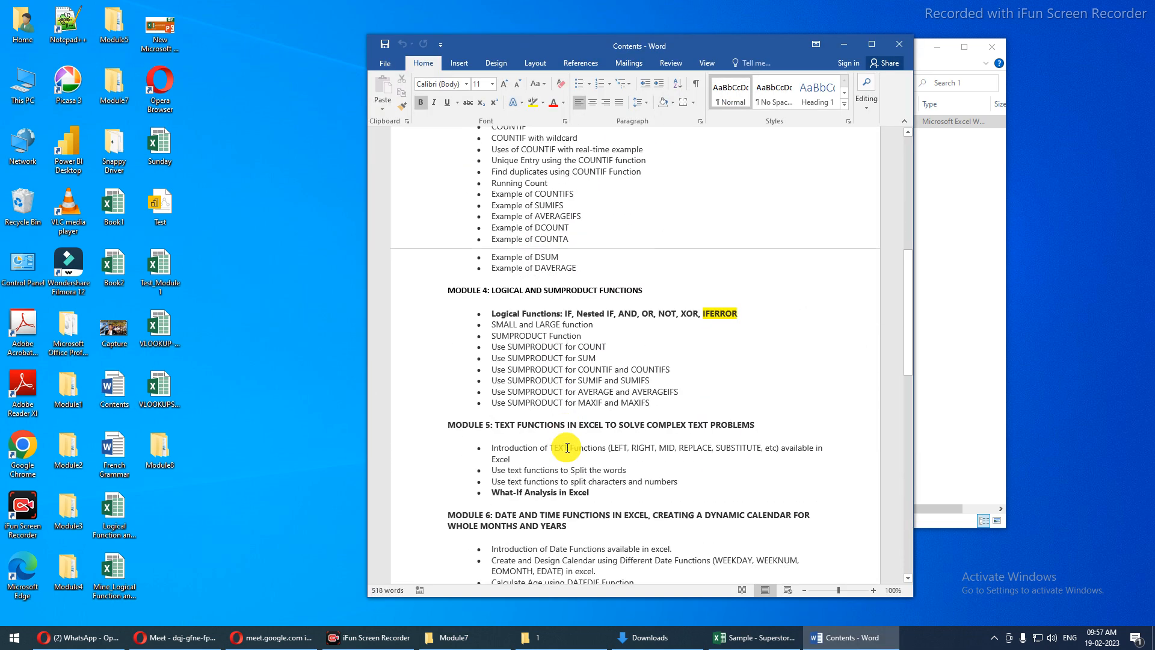
scroll(572, 445, "down", 6)
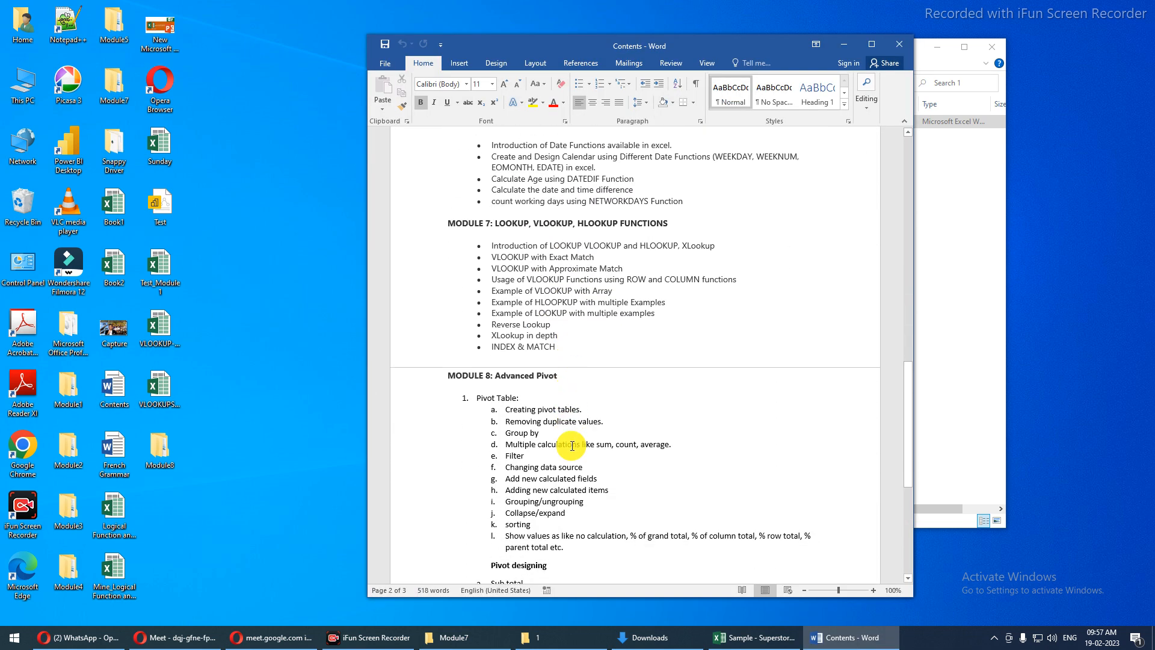
scroll(573, 446, "down", 1)
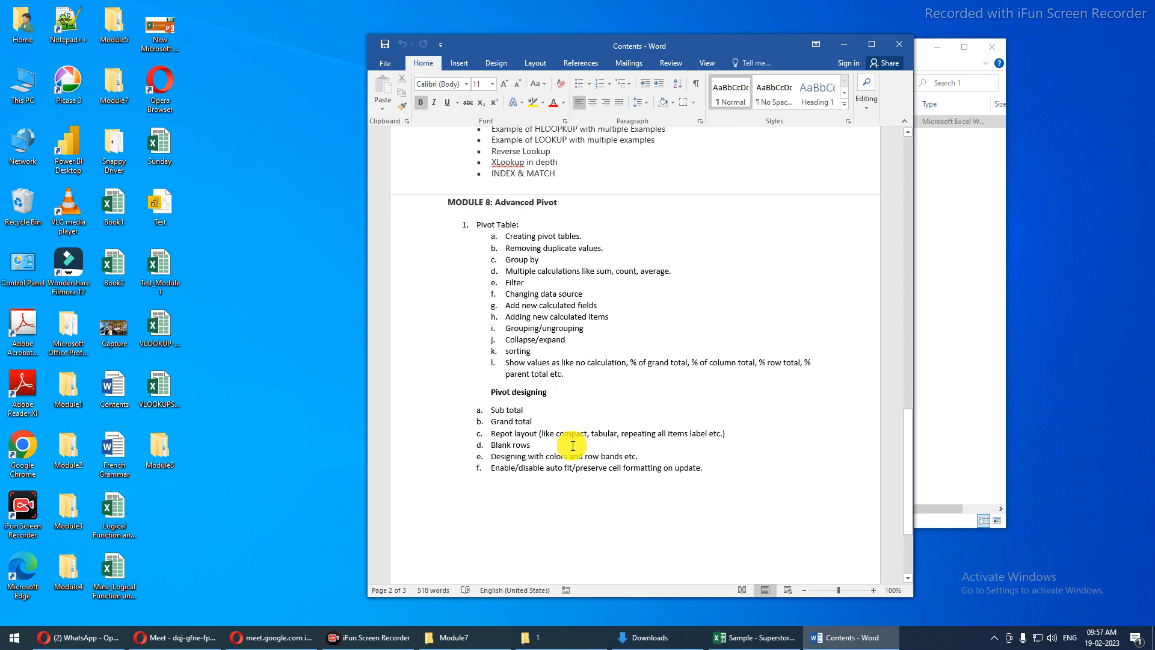
left_click_drag(475, 225, 587, 382)
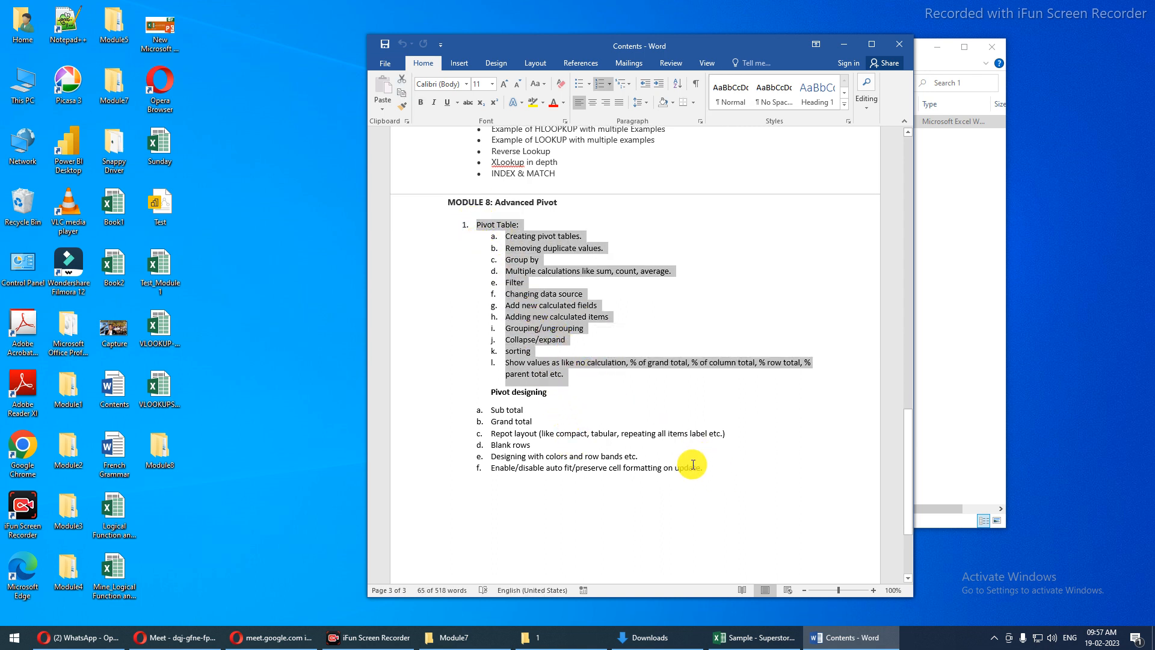
left_click_drag(697, 467, 453, 400)
scroll(470, 438, "up", 18)
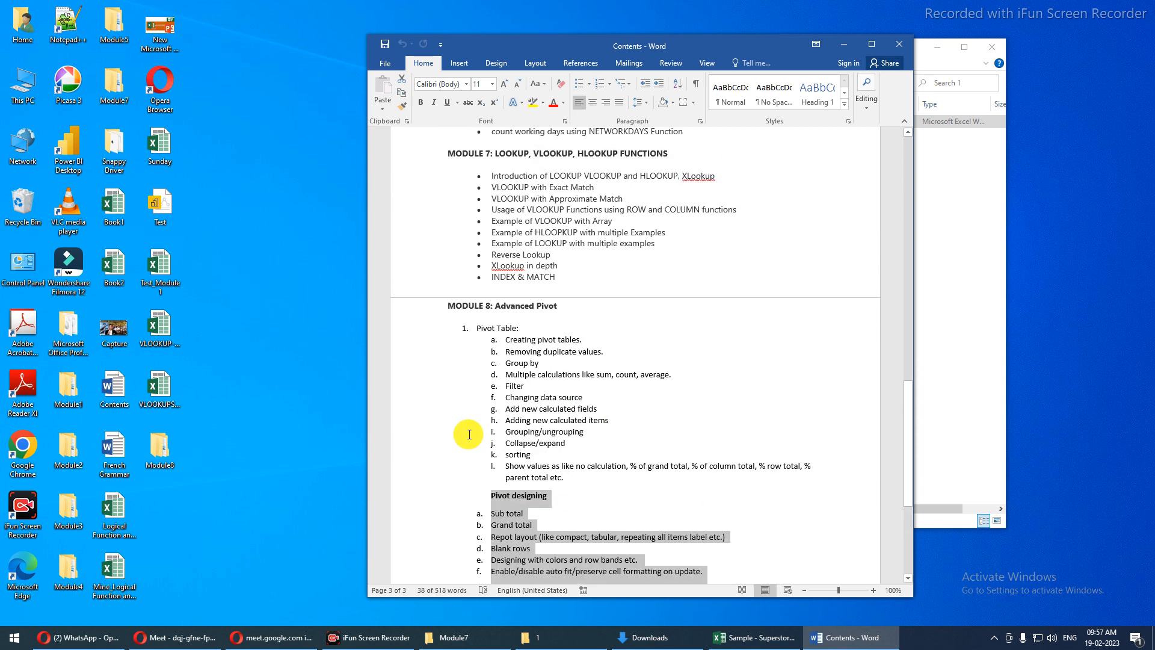
scroll(472, 434, "up", 13)
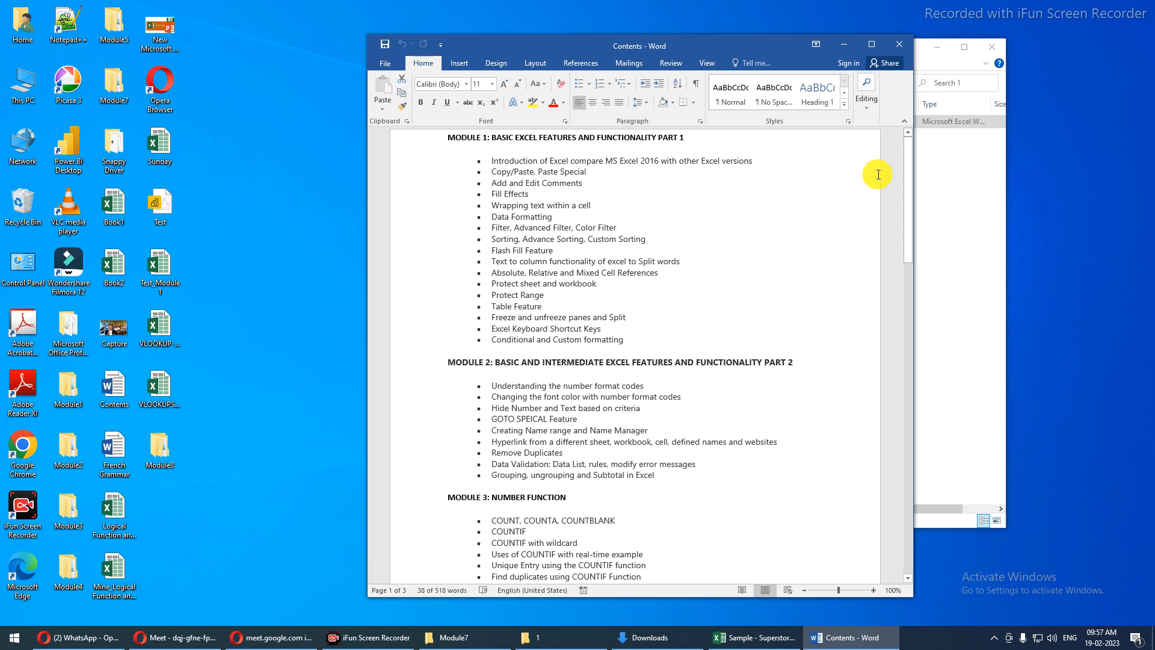
left_click(903, 47)
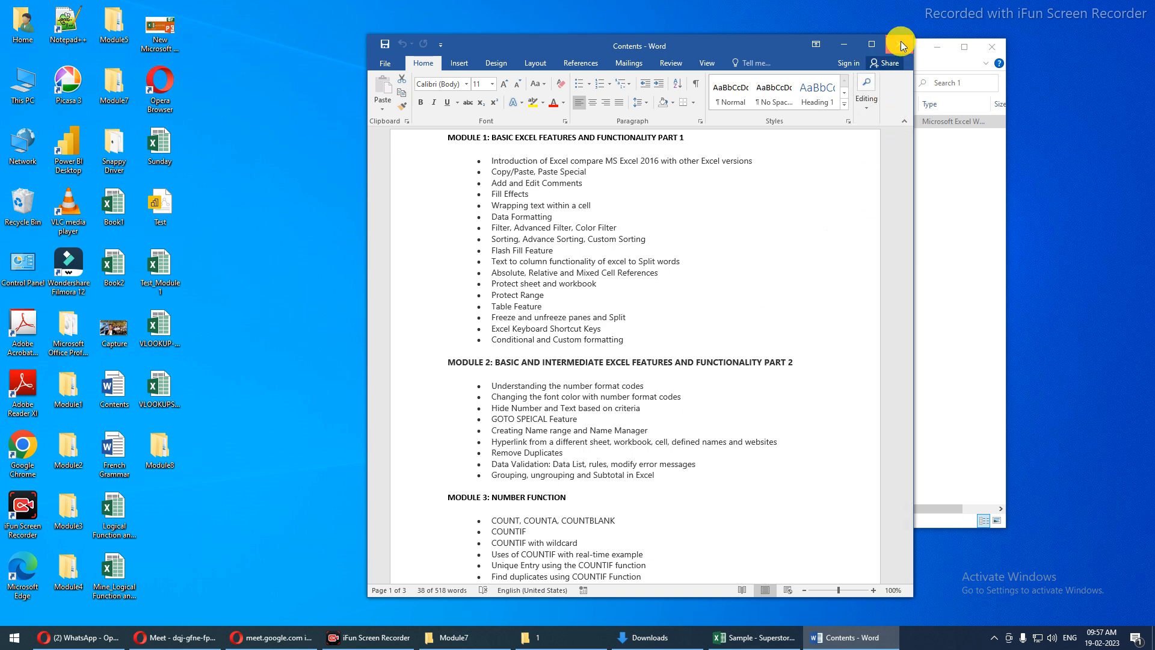